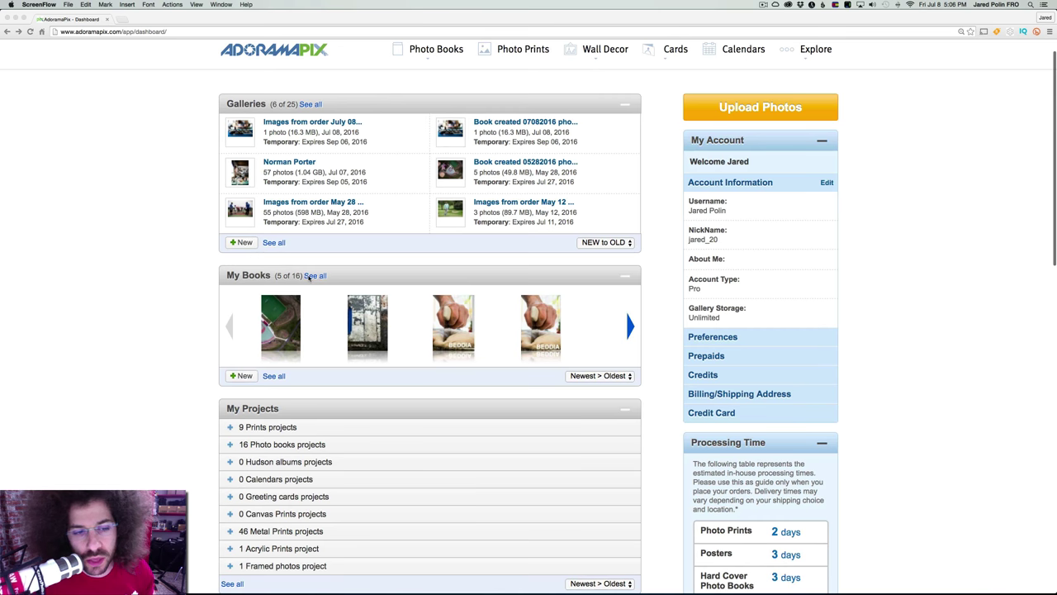
- Look through the complete list of saved books and albums, and return to the account dashboard
click(310, 276)
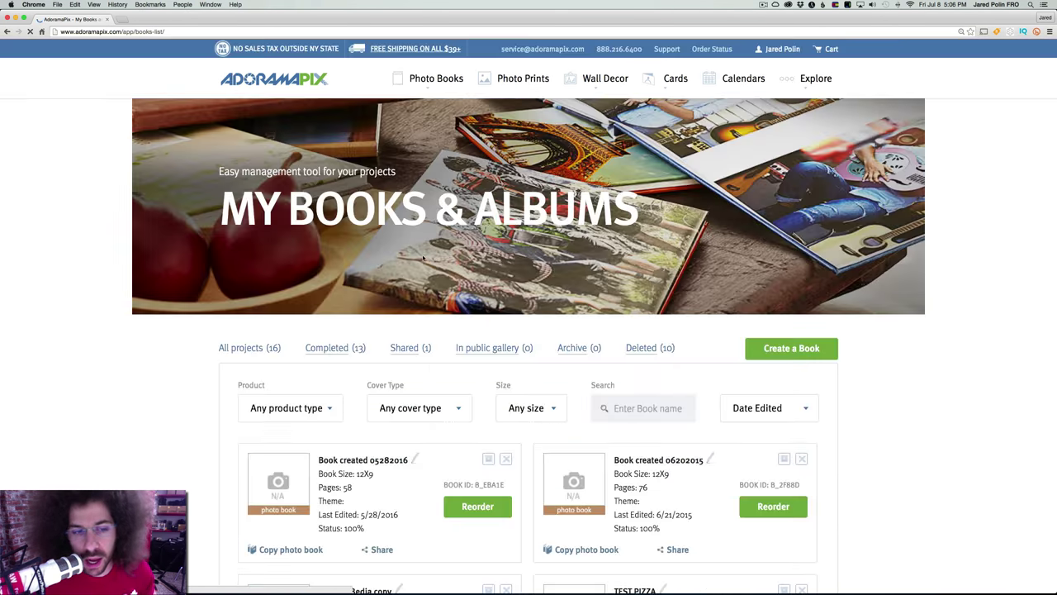
scroll(576, 240, down, 15)
scroll(576, 239, up, 2)
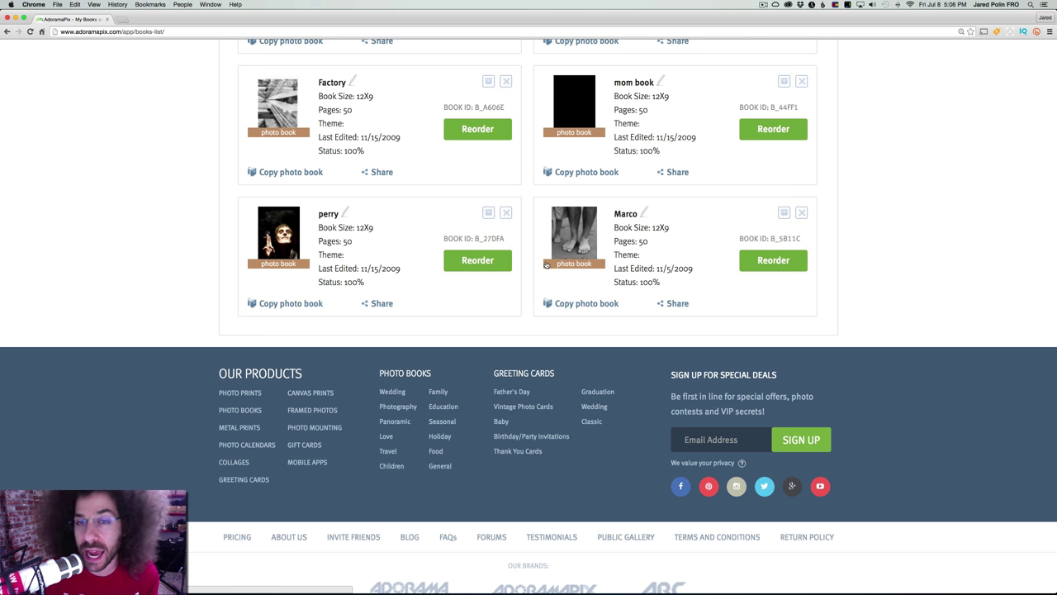
scroll(499, 322, up, 5)
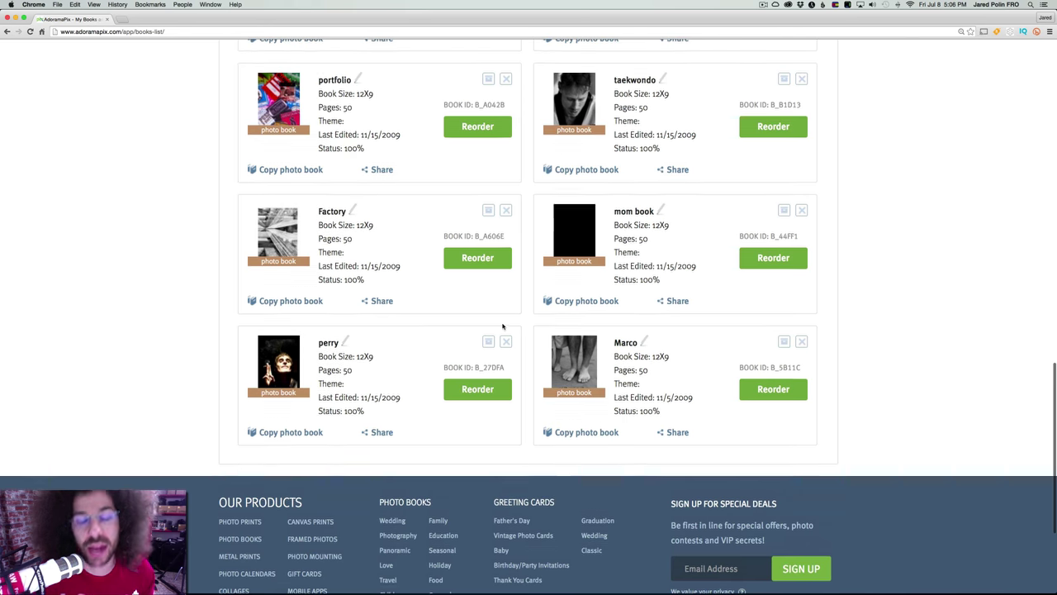
scroll(503, 326, up, 10)
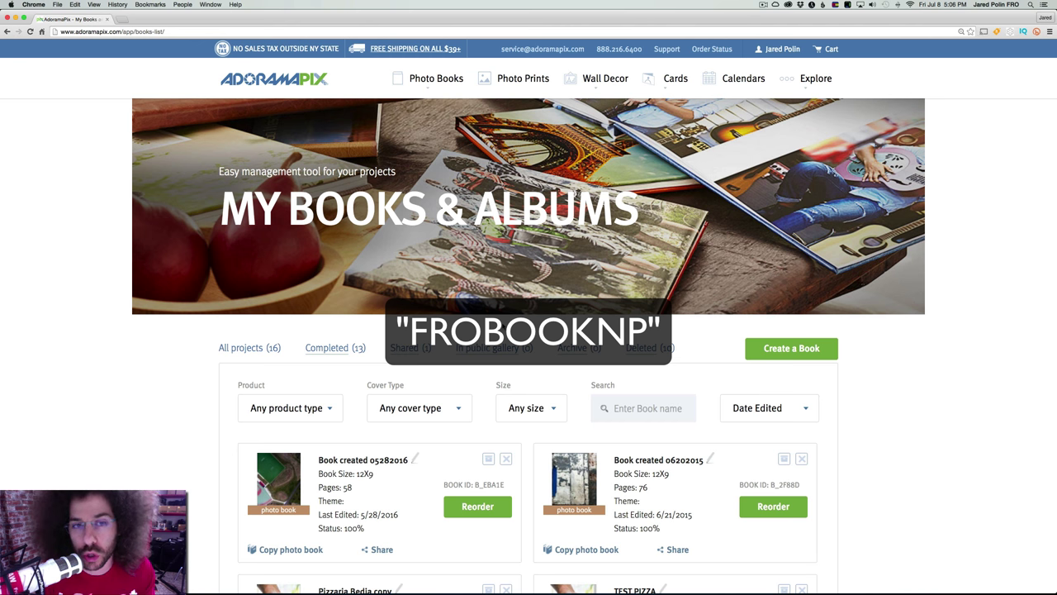
click(295, 83)
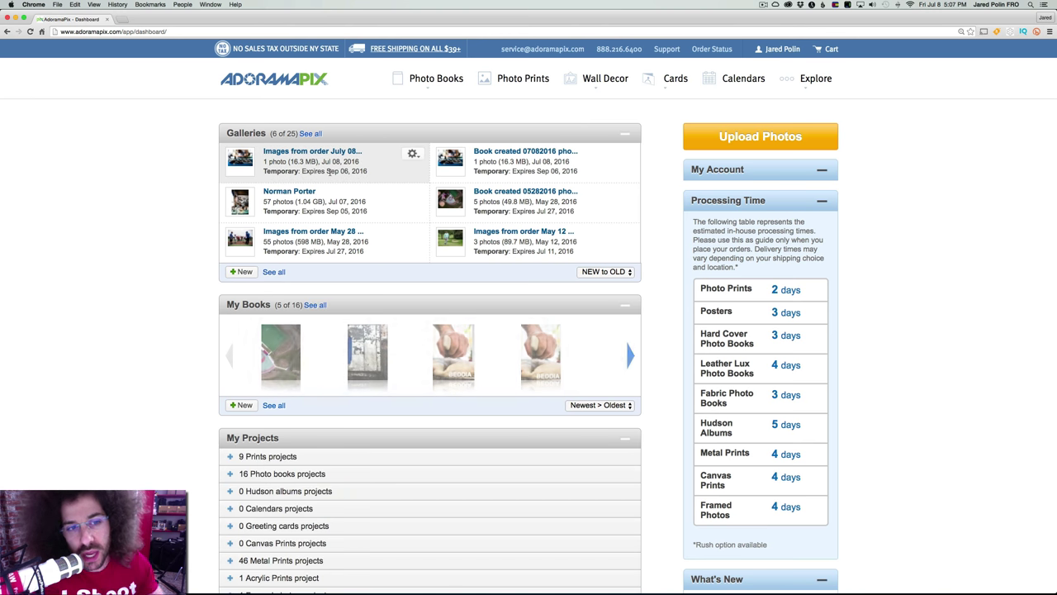
- Create a new photo book and set its shape to Portrait and its size to 12x9
mouse_move(420, 79)
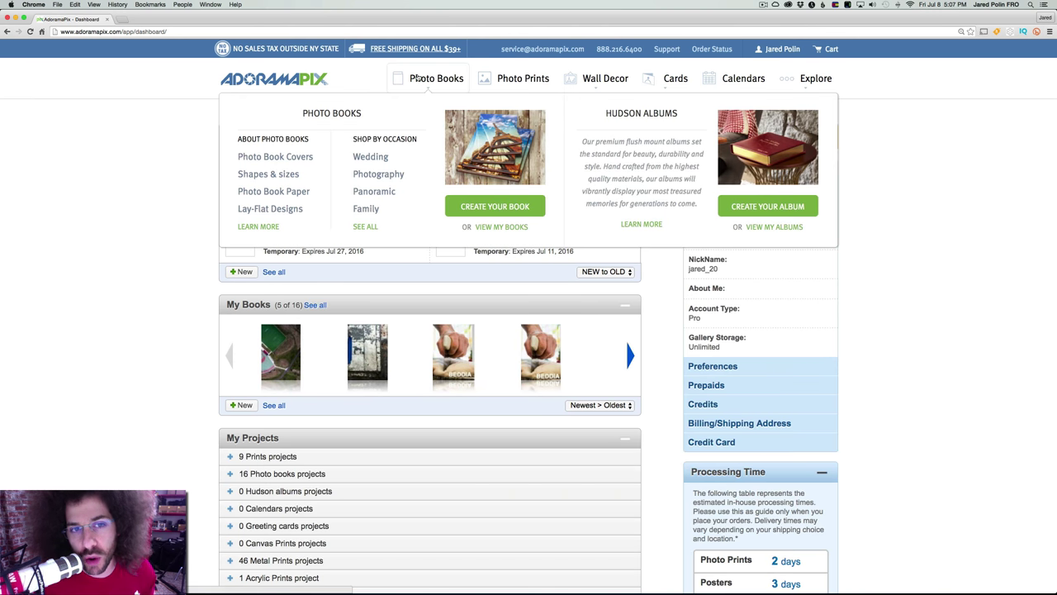
click(487, 203)
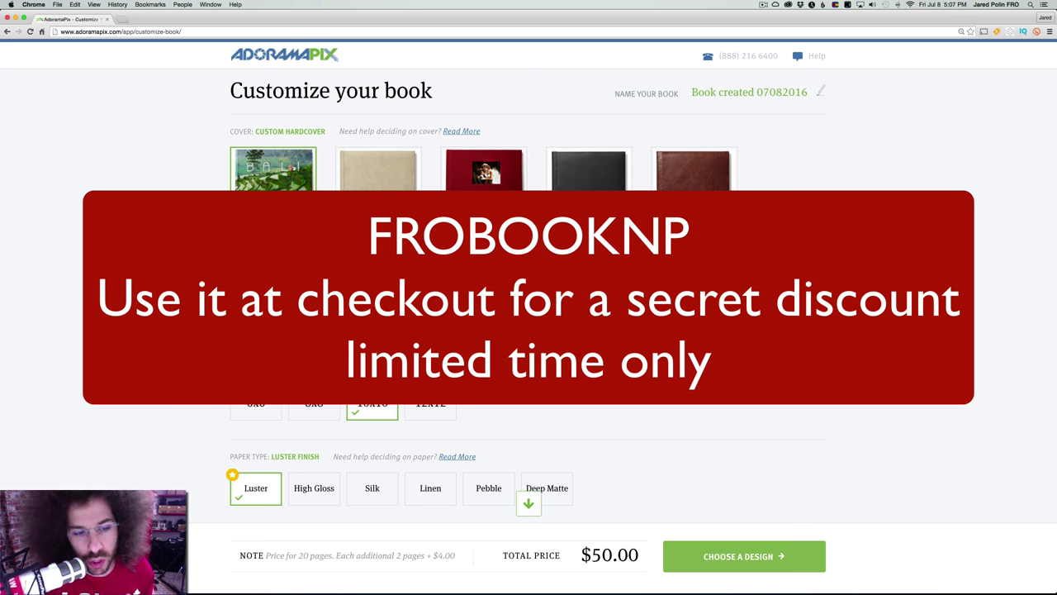
scroll(278, 264, down, 2)
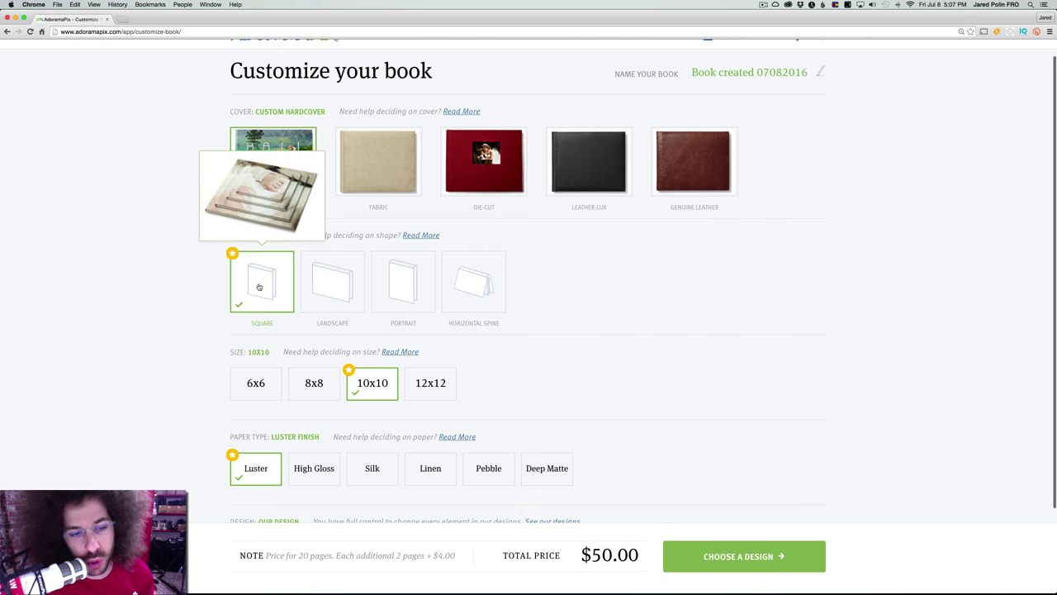
mouse_move(475, 285)
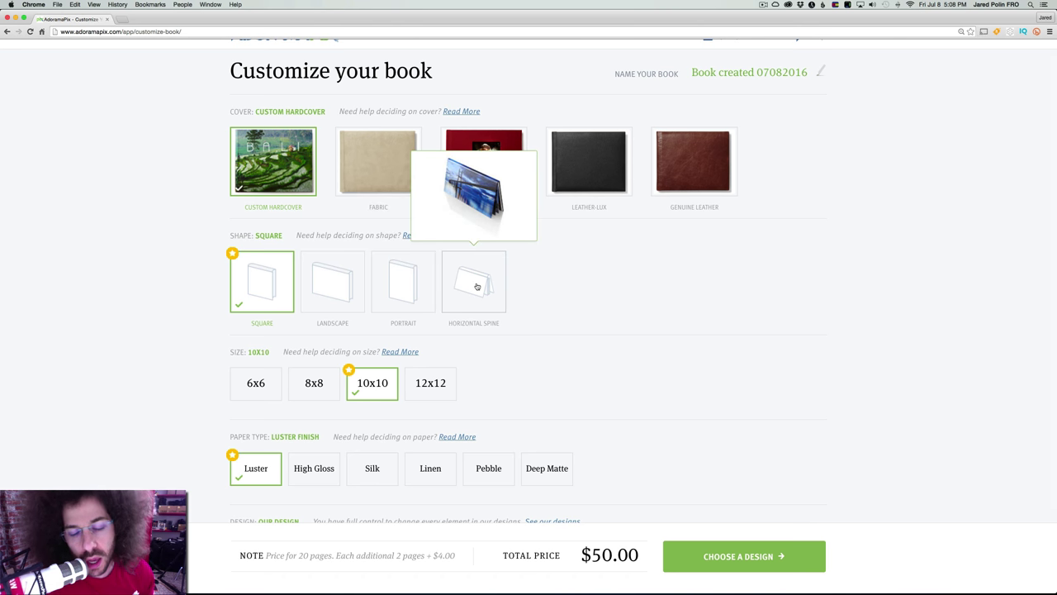
click(400, 288)
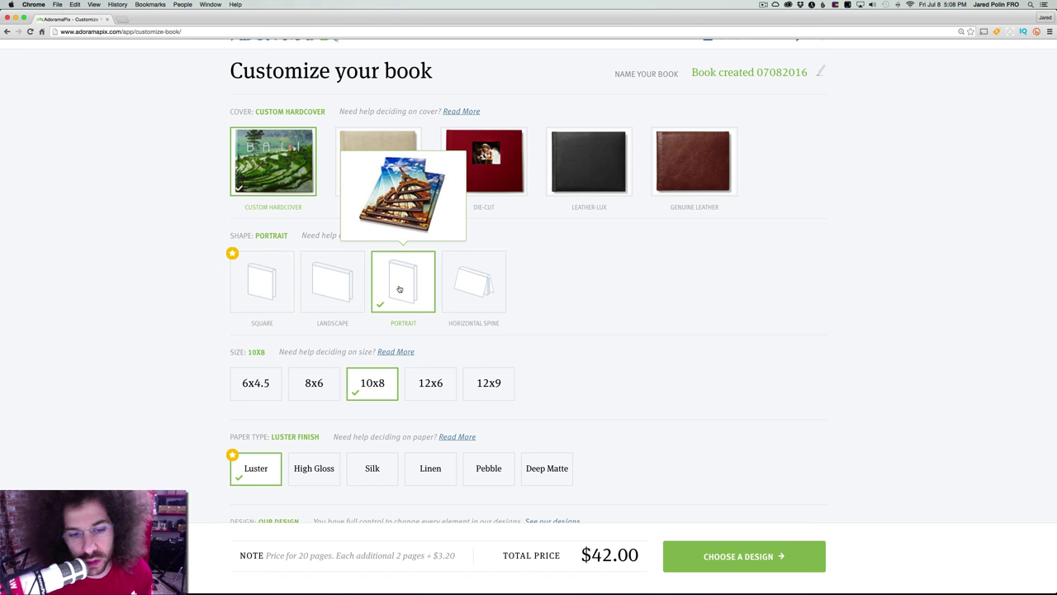
click(494, 383)
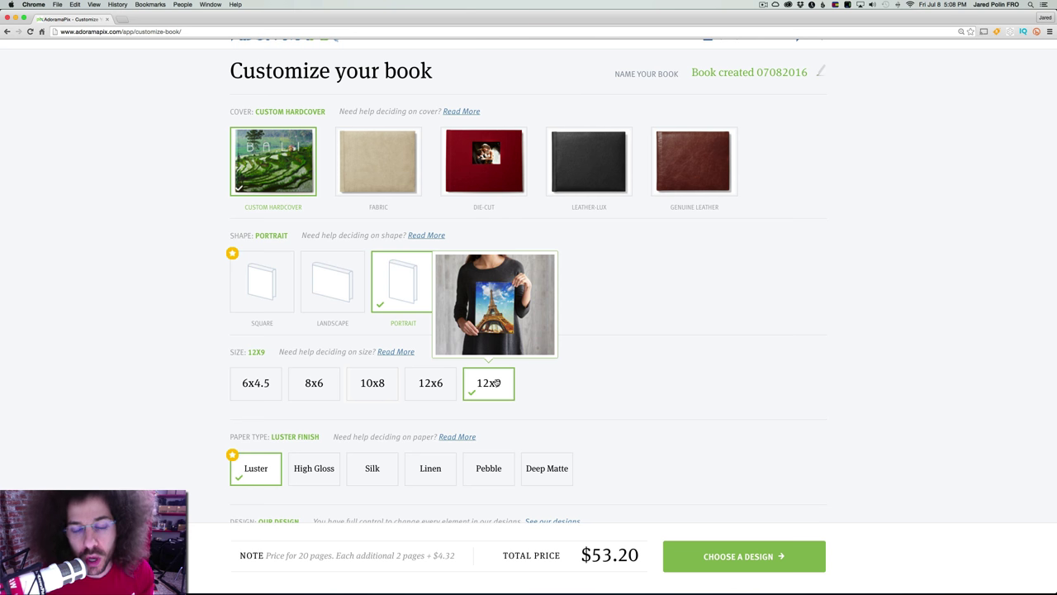
- Review the paper types and design options, choose the blank Build Your Books design, and start building the book
scroll(496, 378, down, 3)
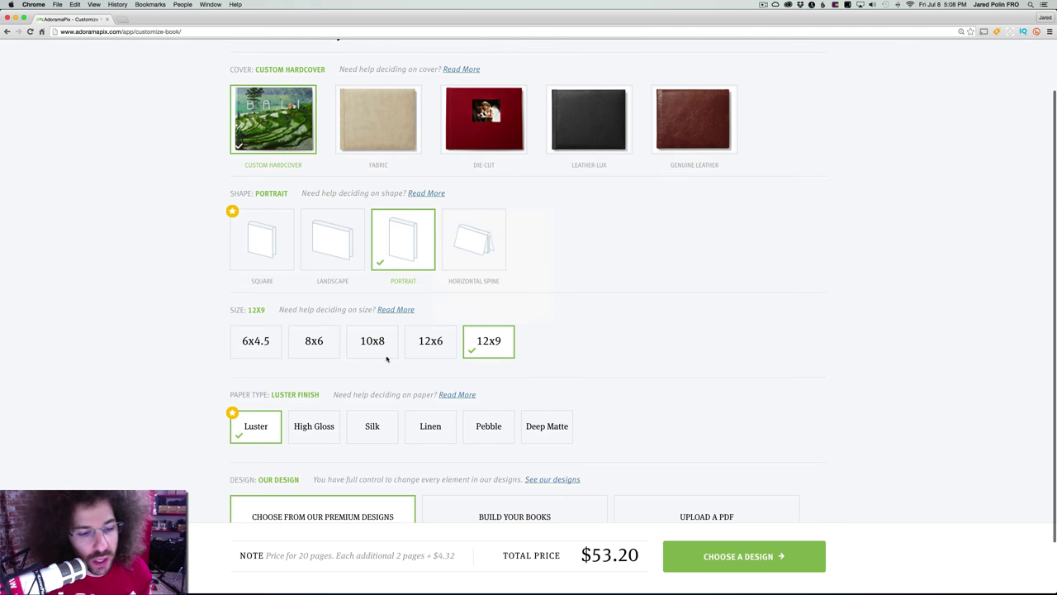
mouse_move(233, 369)
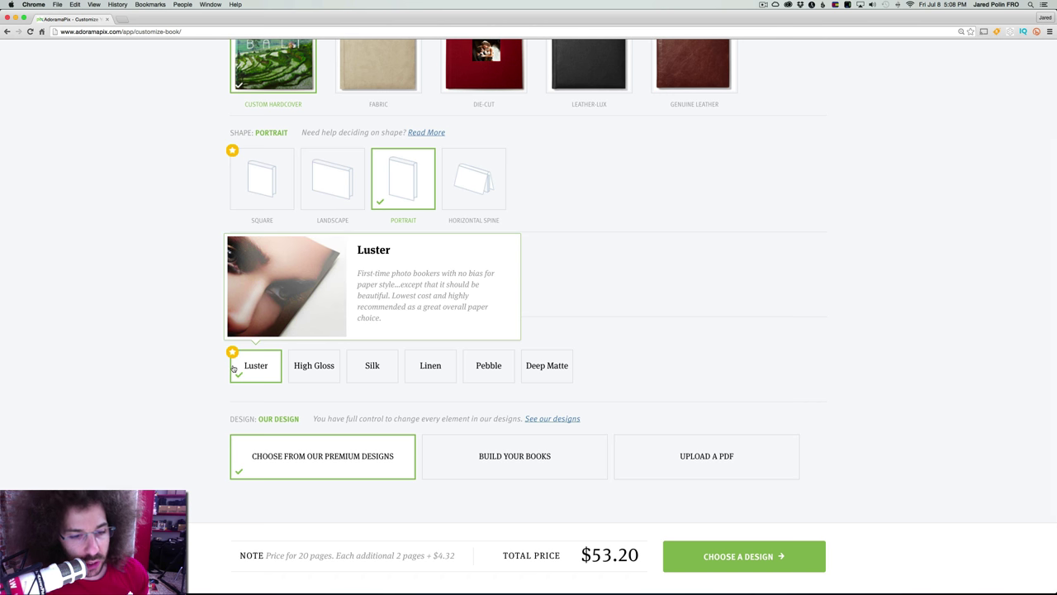
mouse_move(372, 367)
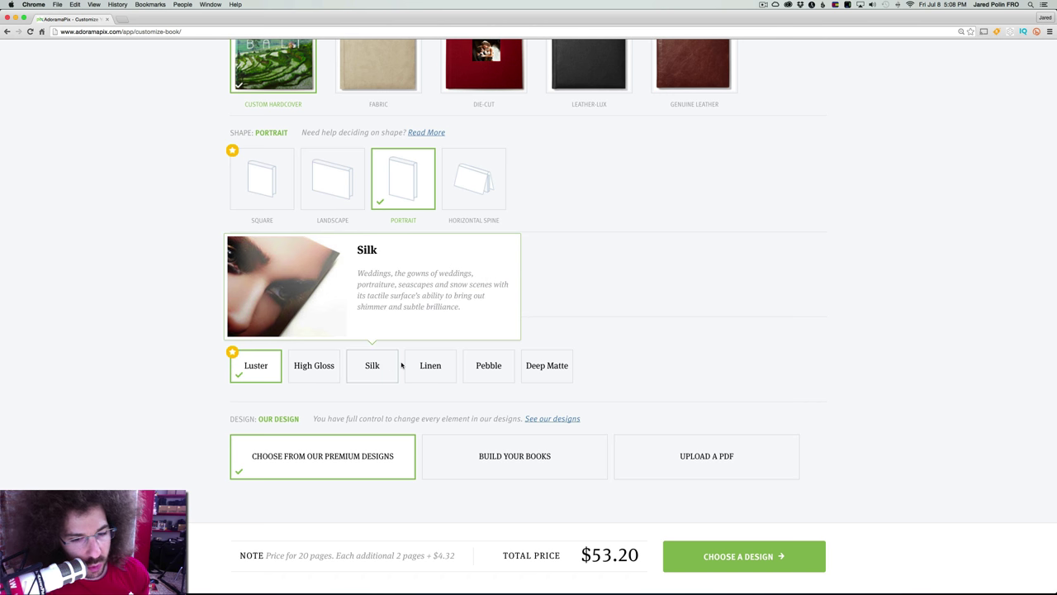
mouse_move(417, 367)
mouse_move(483, 367)
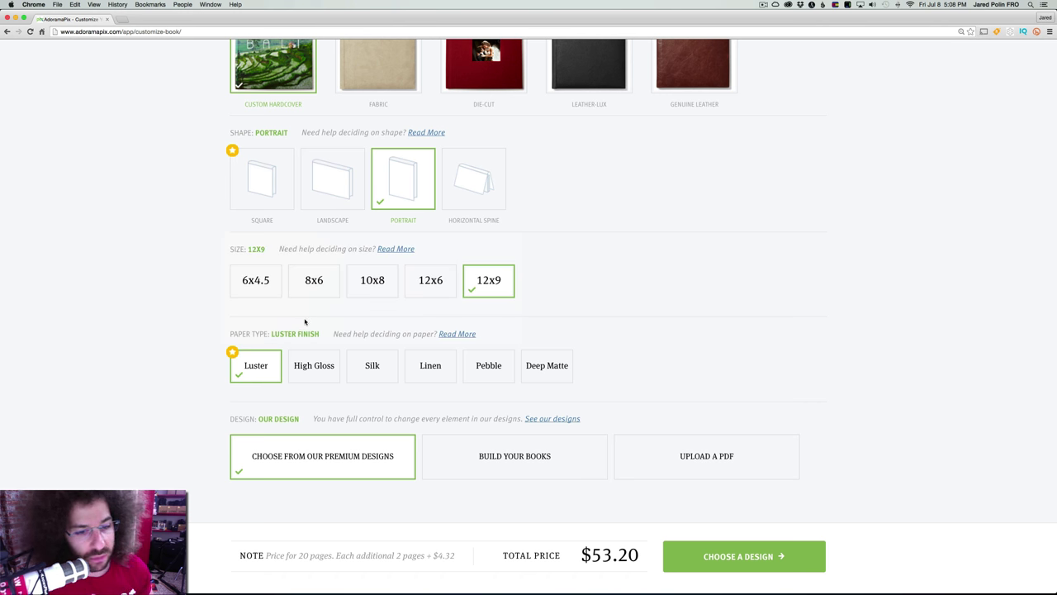
mouse_move(295, 465)
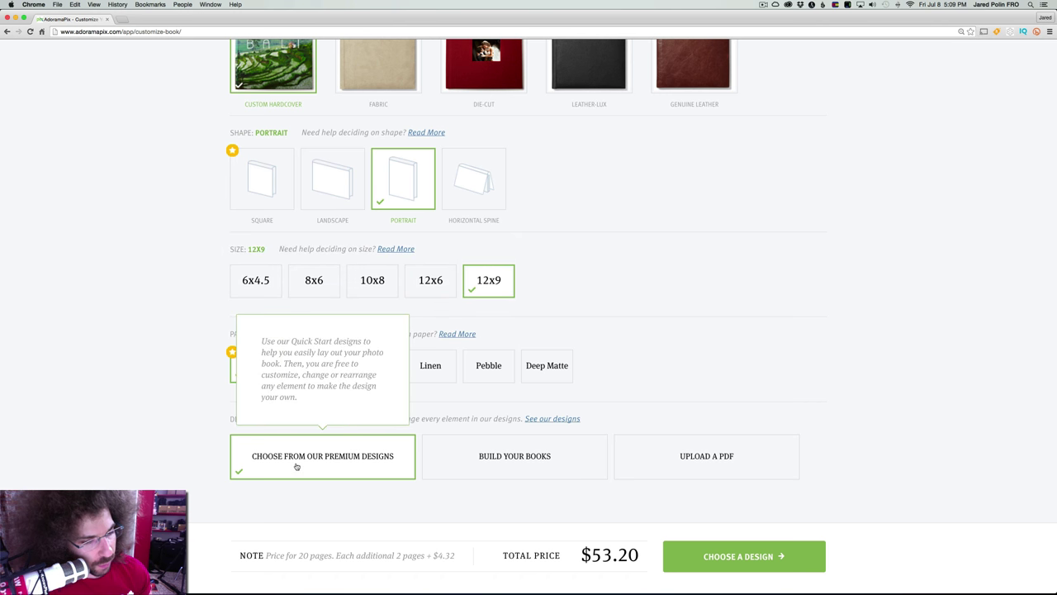
mouse_move(530, 452)
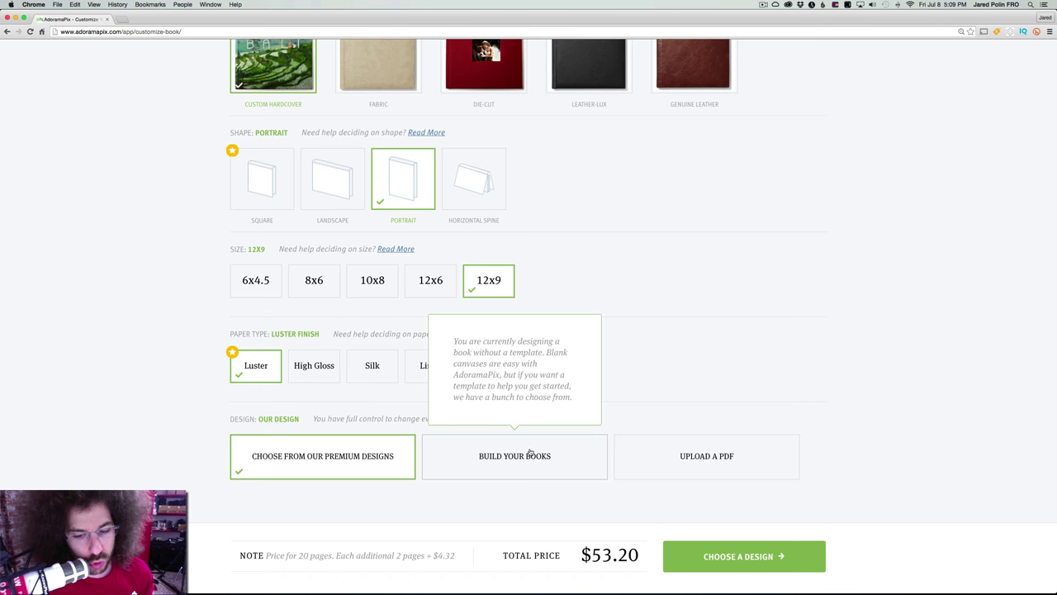
mouse_move(693, 458)
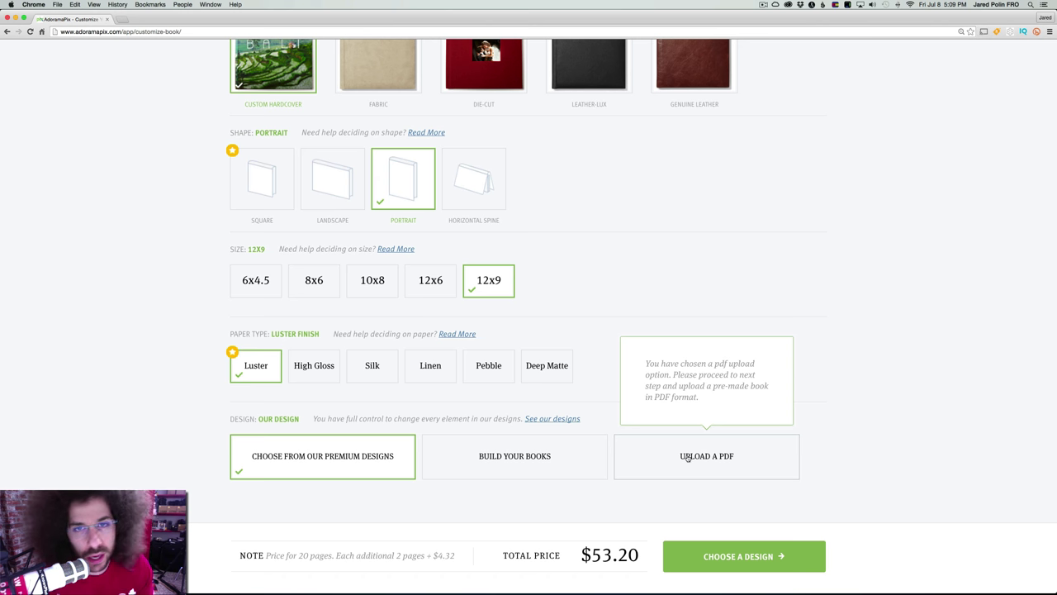
click(541, 457)
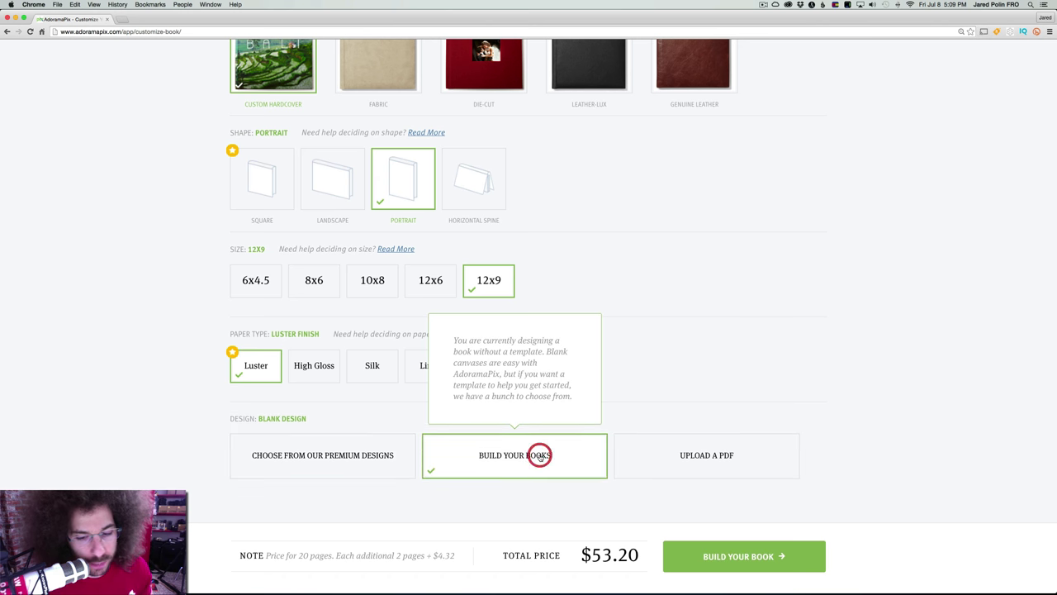
click(746, 559)
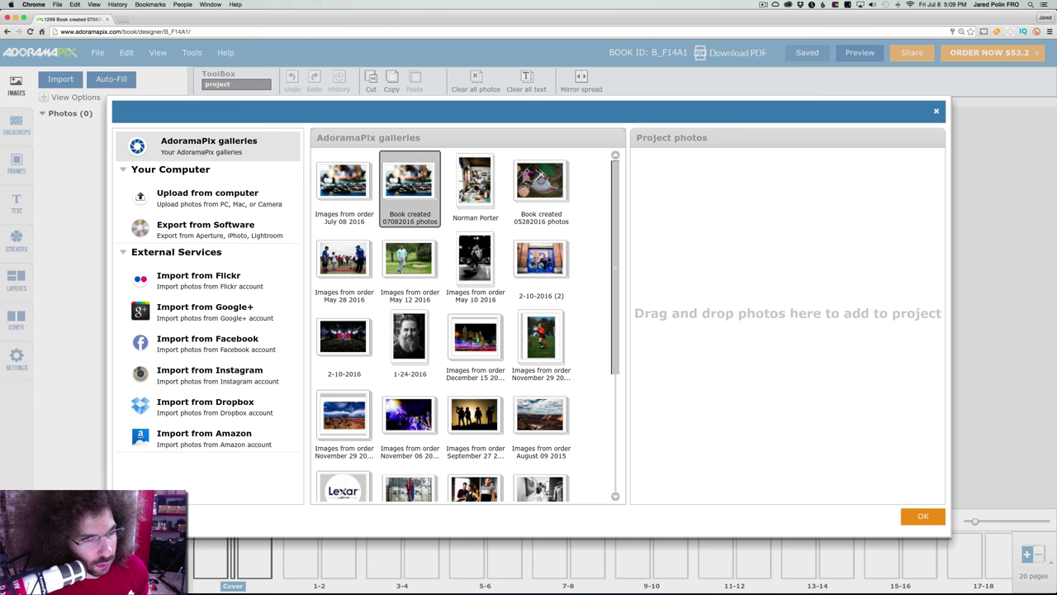
- Add all photos from the denim workshop gallery to the book project and confirm the import
click(344, 180)
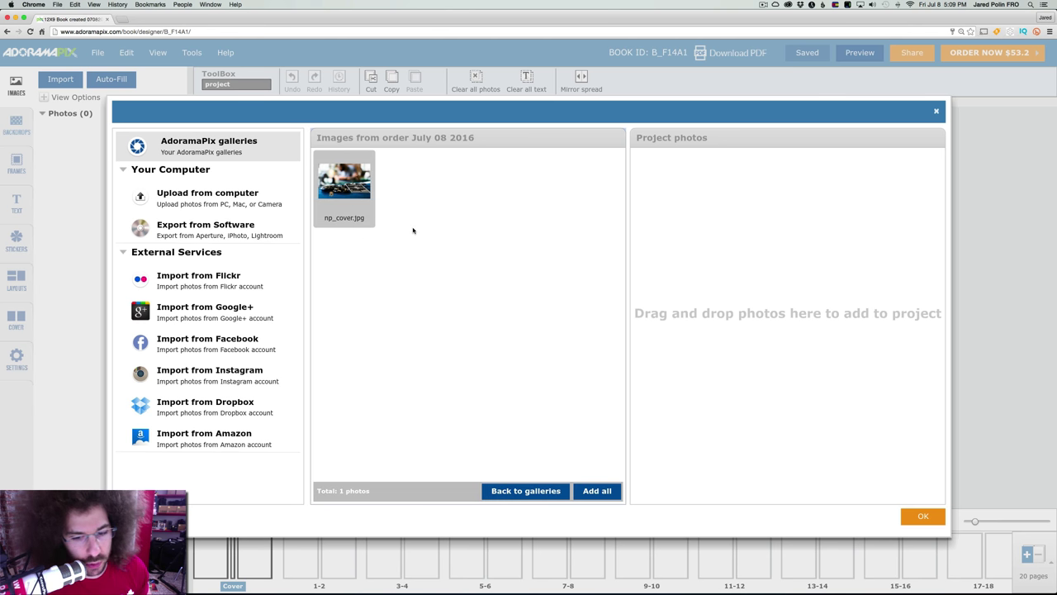
click(516, 490)
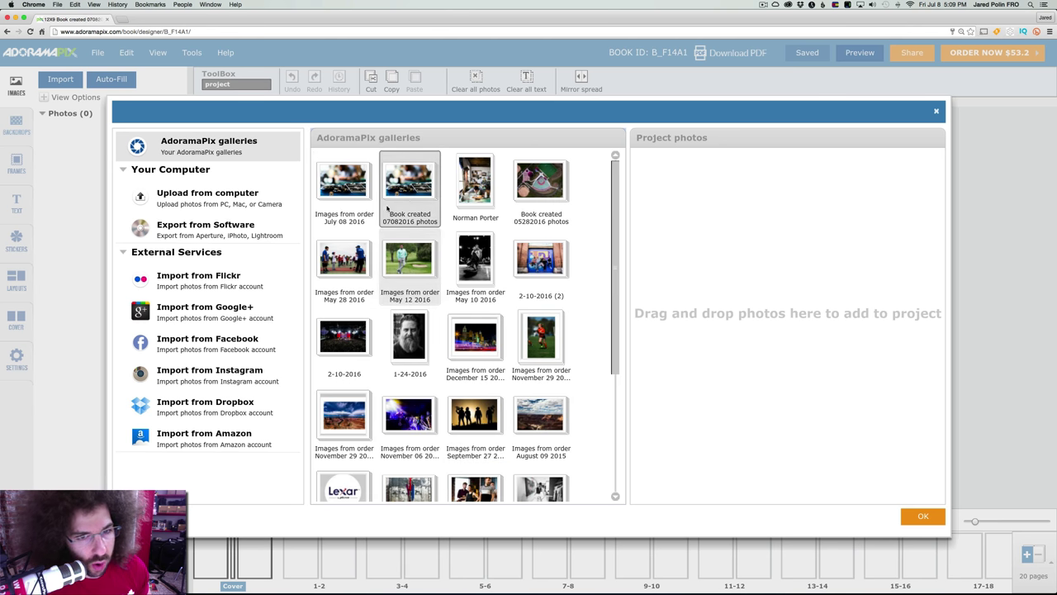
click(475, 180)
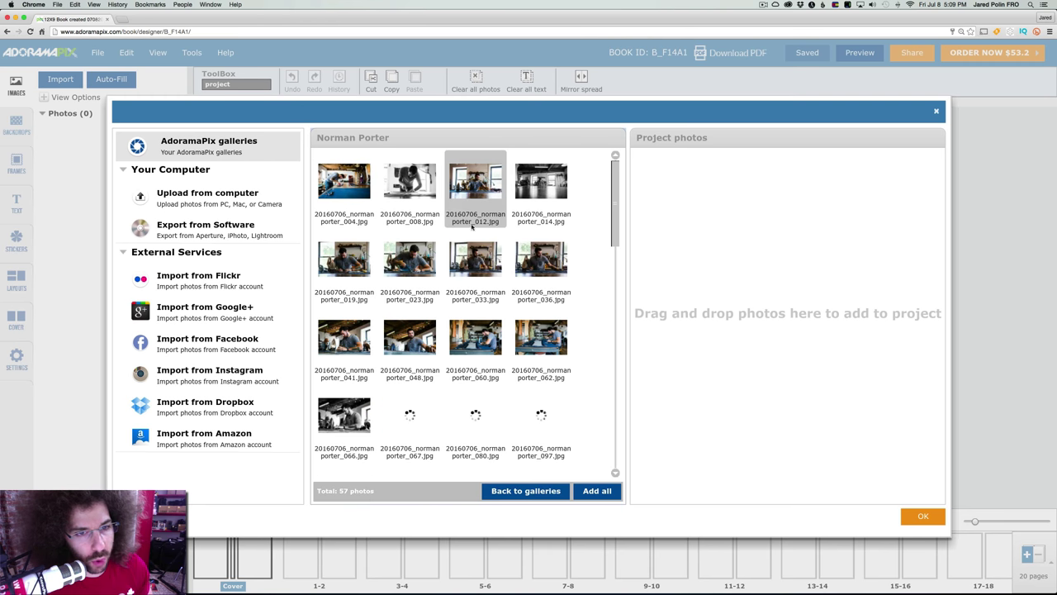
scroll(462, 248, down, 15)
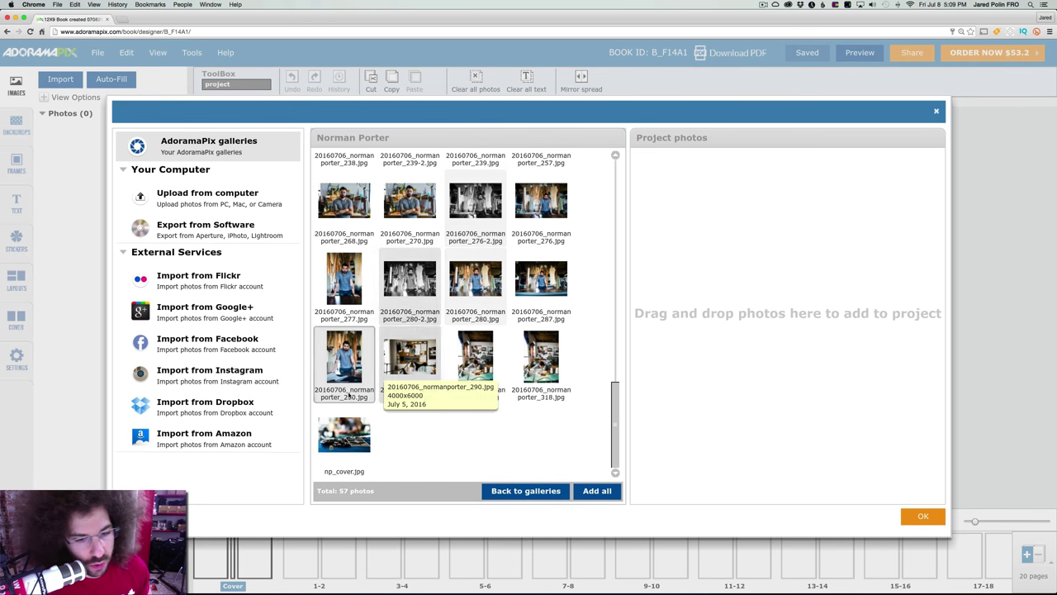
scroll(410, 364, up, 12)
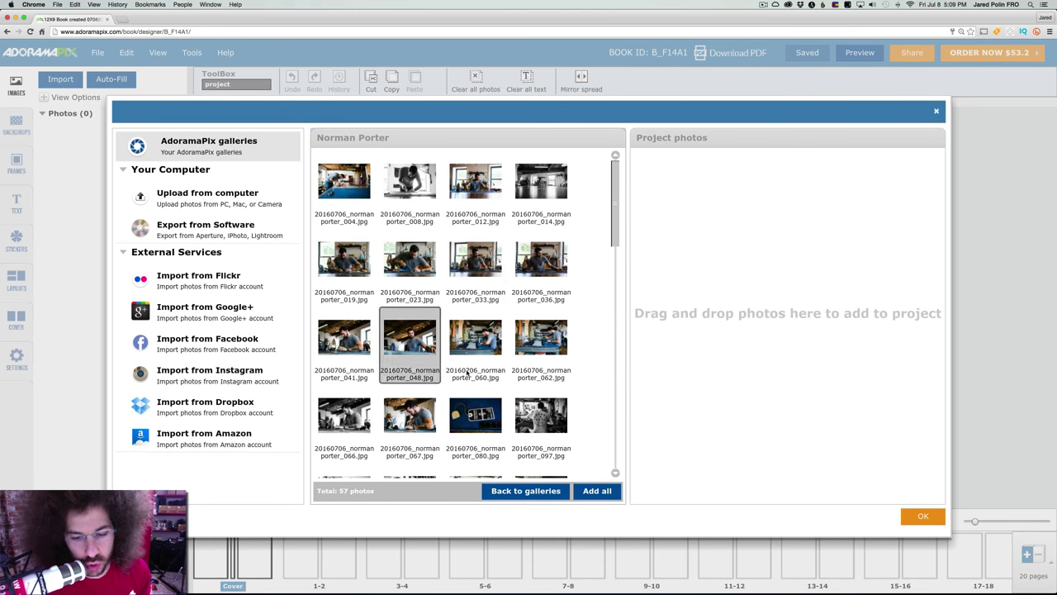
click(610, 491)
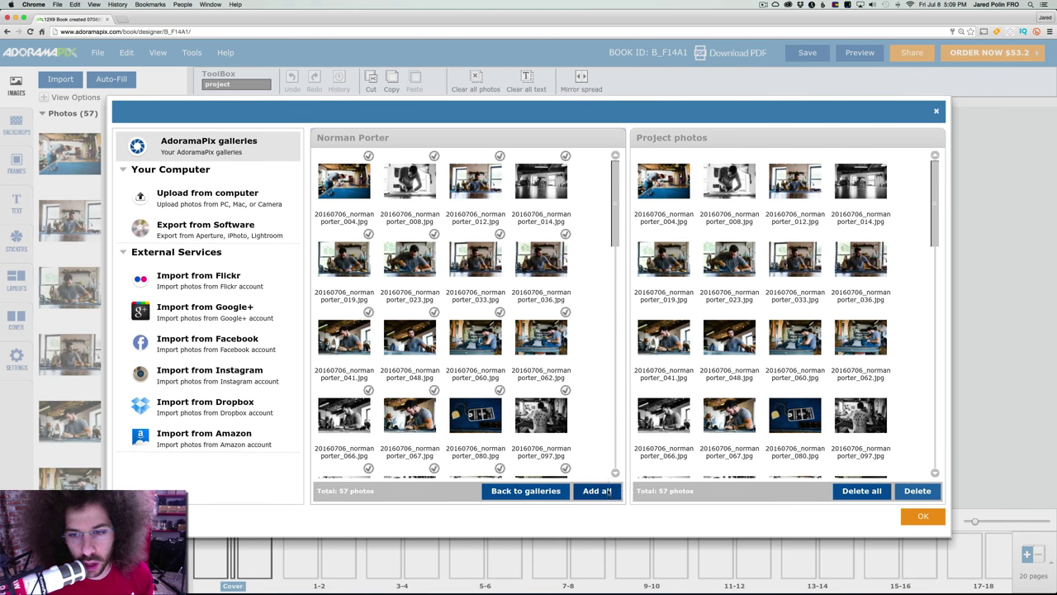
click(919, 519)
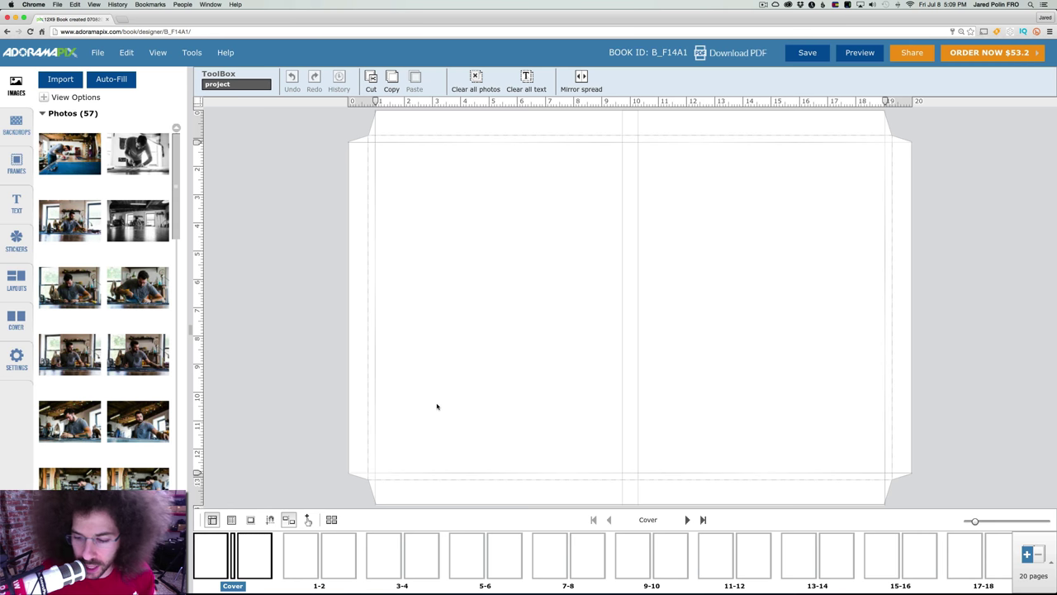
scroll(652, 535, right, 2)
key(F4)
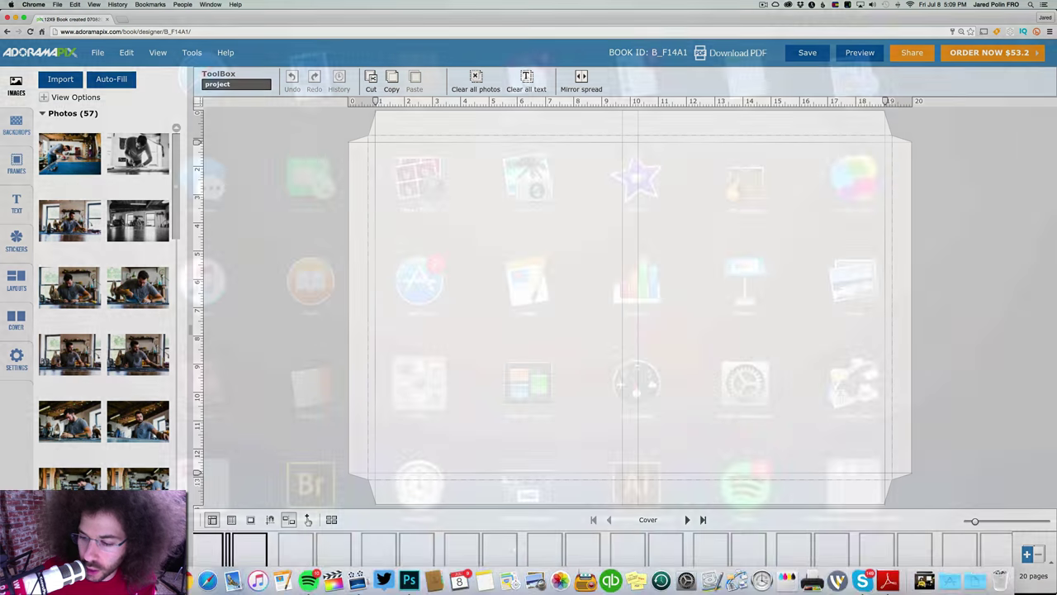
click(1031, 507)
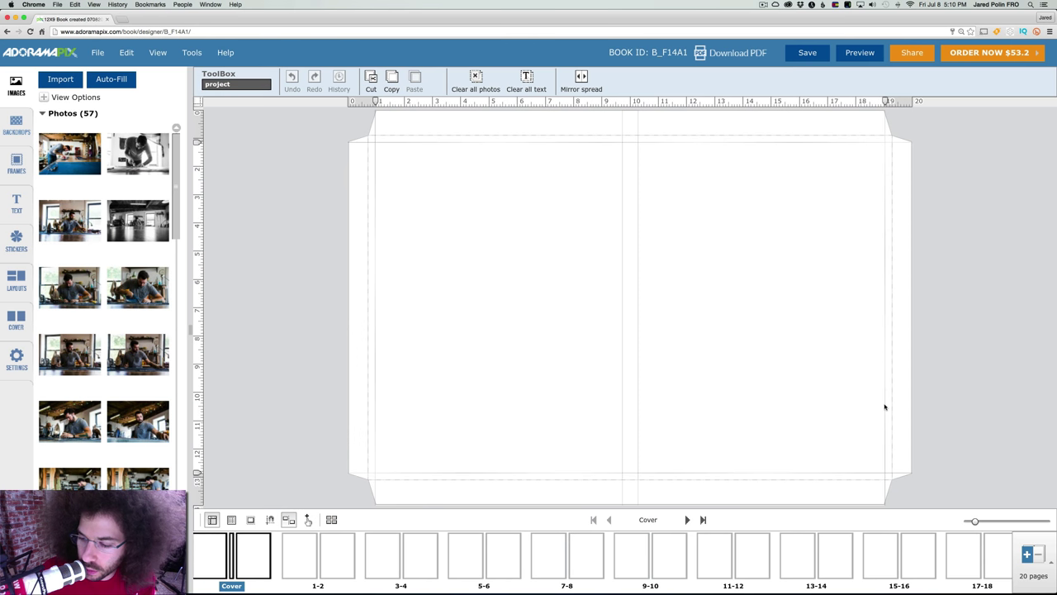
scroll(934, 556, right, 3)
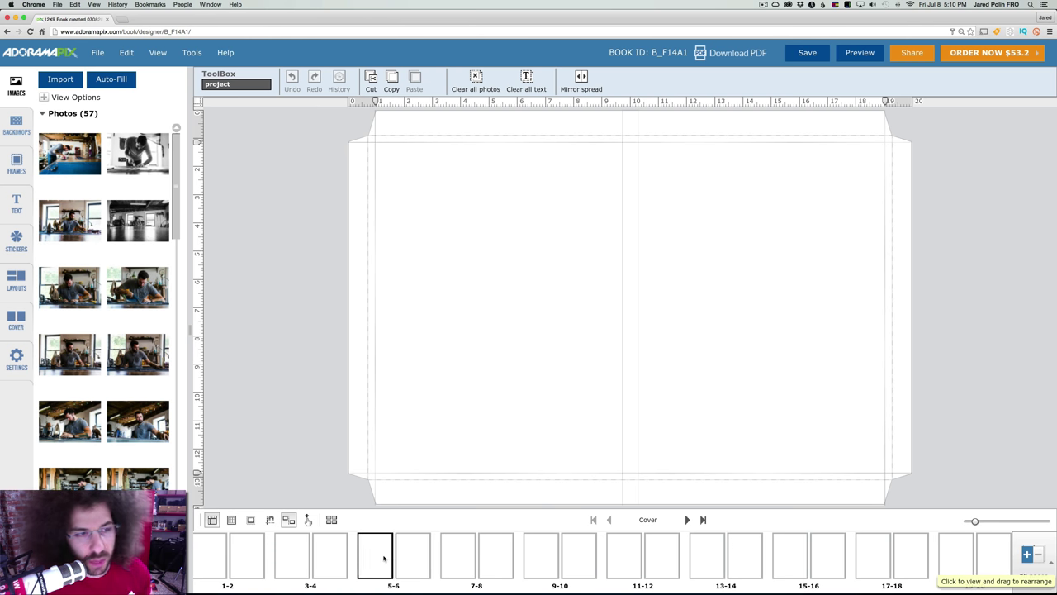
scroll(383, 558, left, 3)
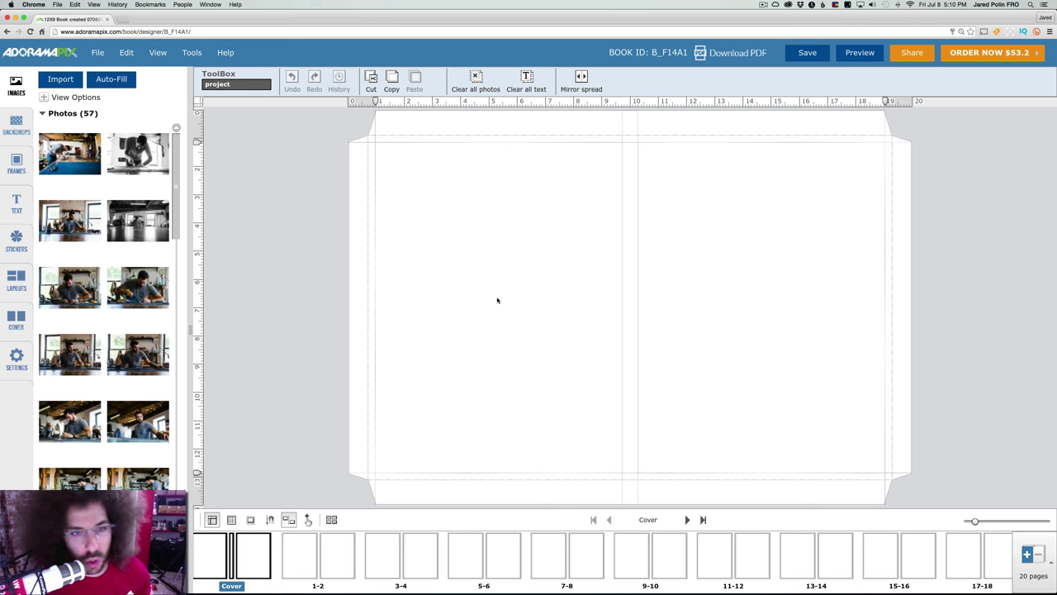
- Place the first project photo on the pages 1-2 spread and expand it to fill the whole spread
click(304, 549)
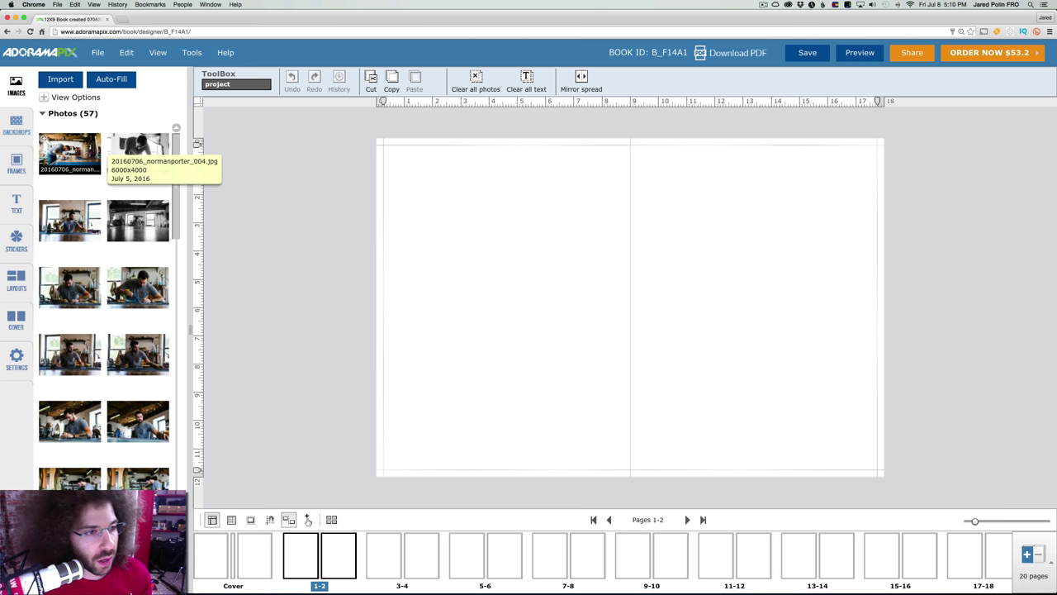
drag(91, 148, 634, 286)
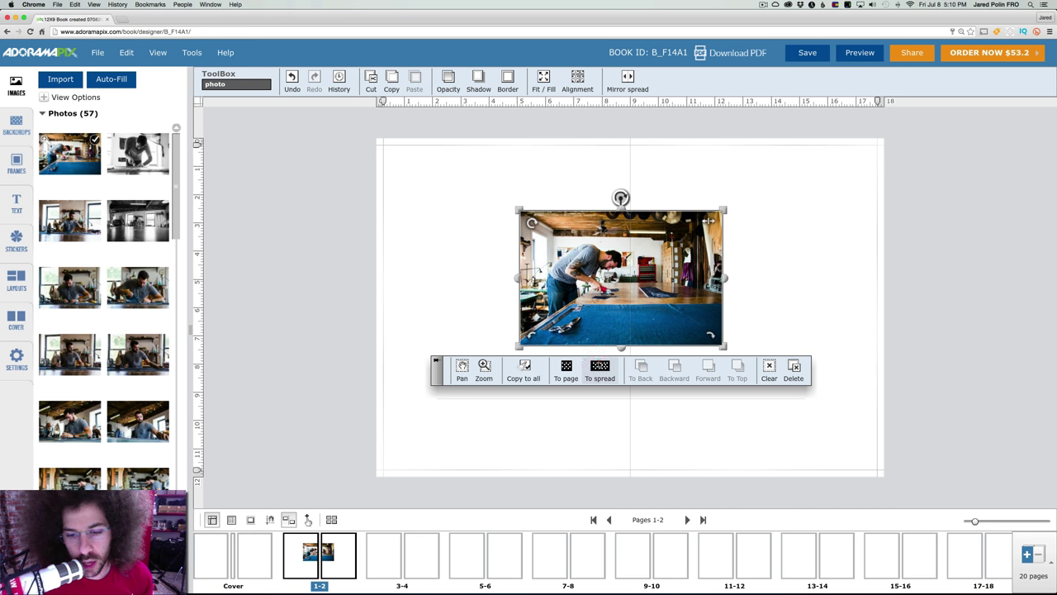
click(599, 368)
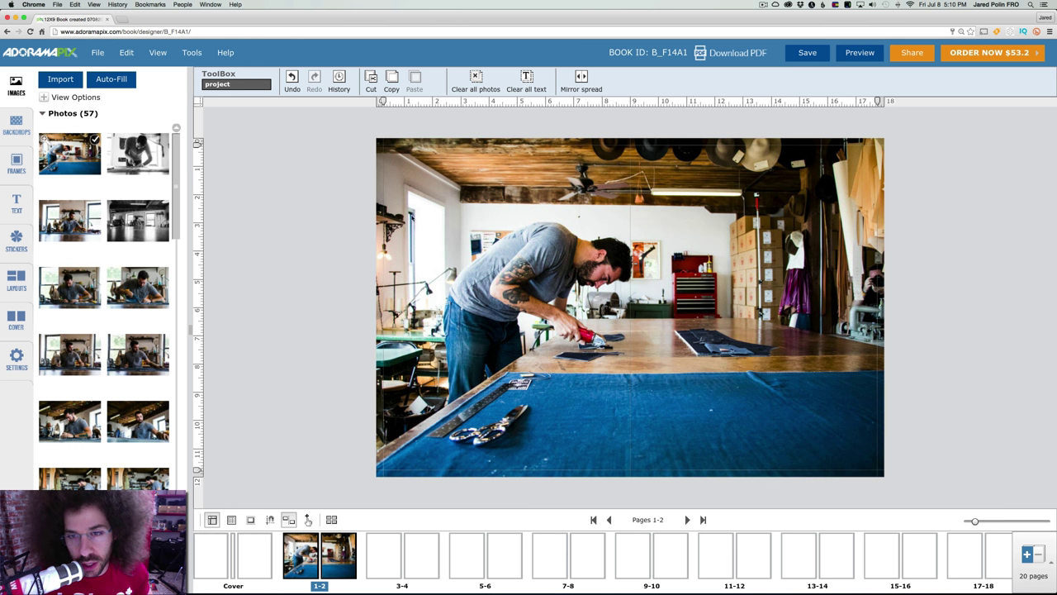
mouse_move(466, 203)
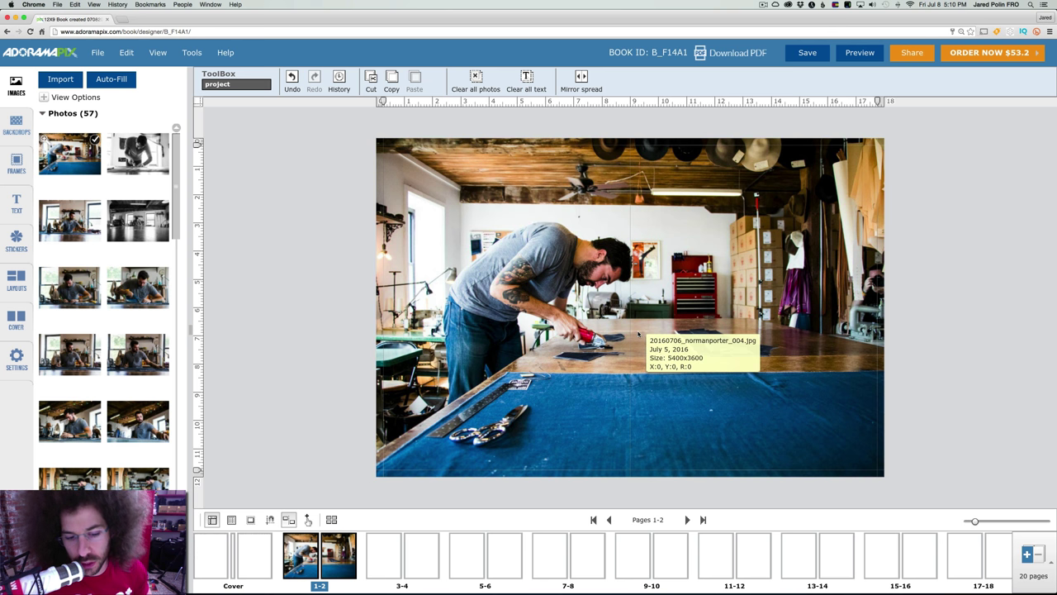
- Place the wide black-and-white workshop photo on the pages 3-4 spread and expand it to fill the whole spread
click(384, 551)
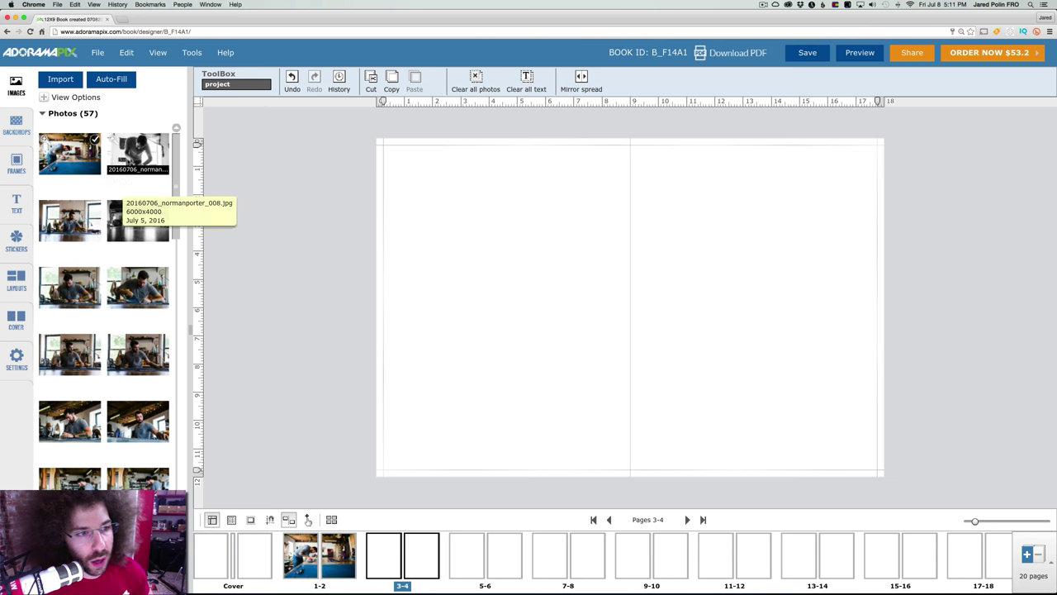
mouse_move(137, 198)
drag(114, 206, 630, 279)
click(601, 365)
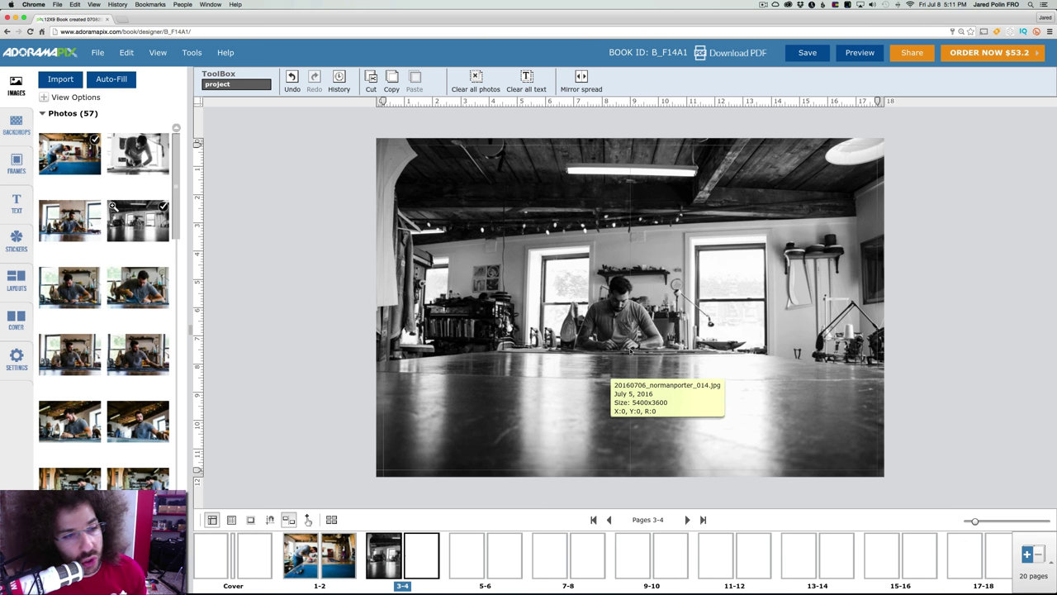
- Swap the pages 1-2 and 3-4 spreads, compare both, and restore their original order
drag(339, 555, 403, 542)
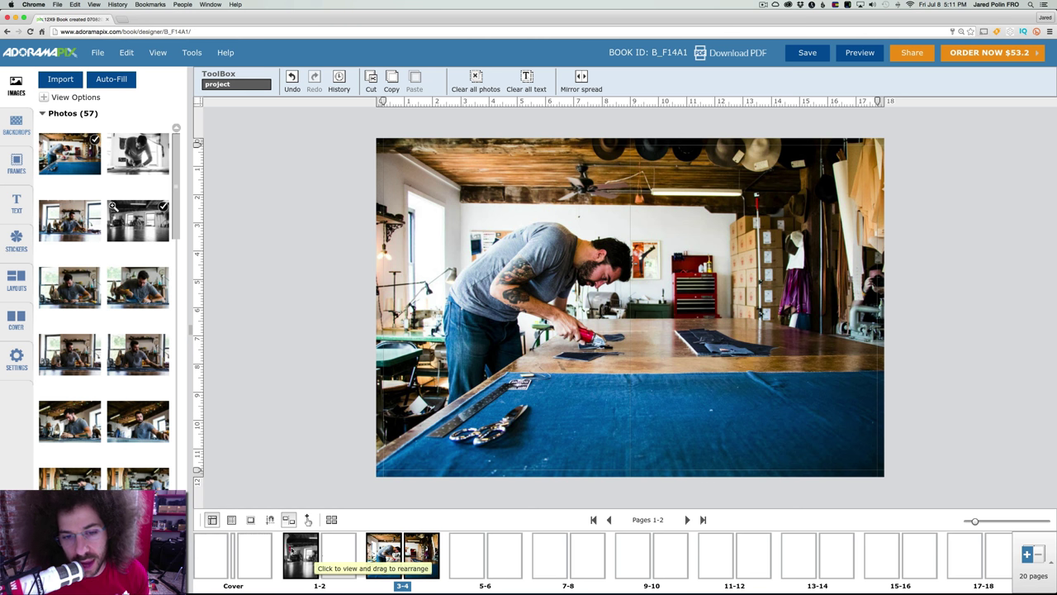
click(290, 550)
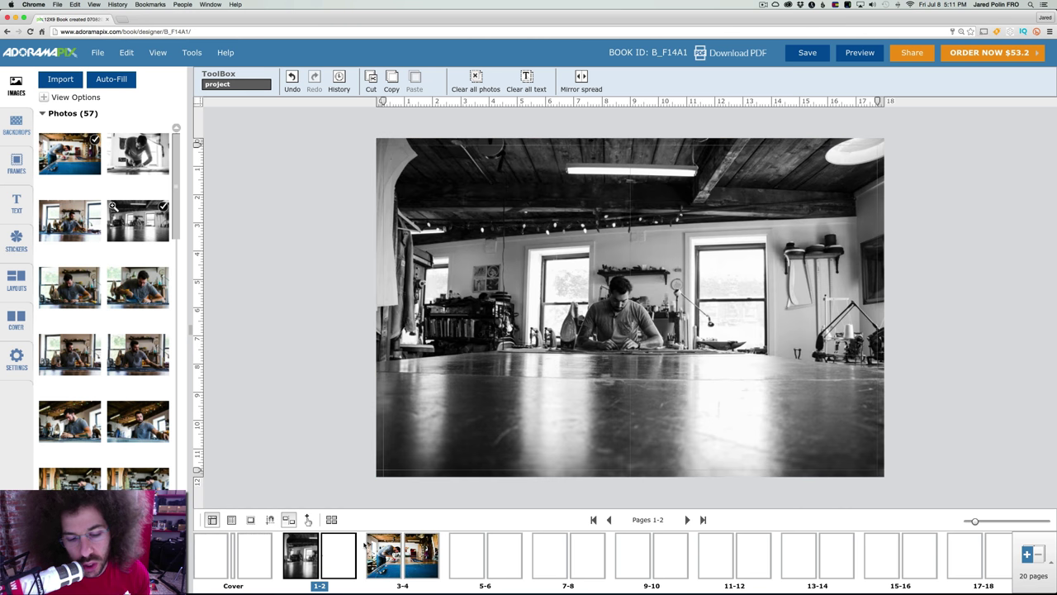
click(400, 545)
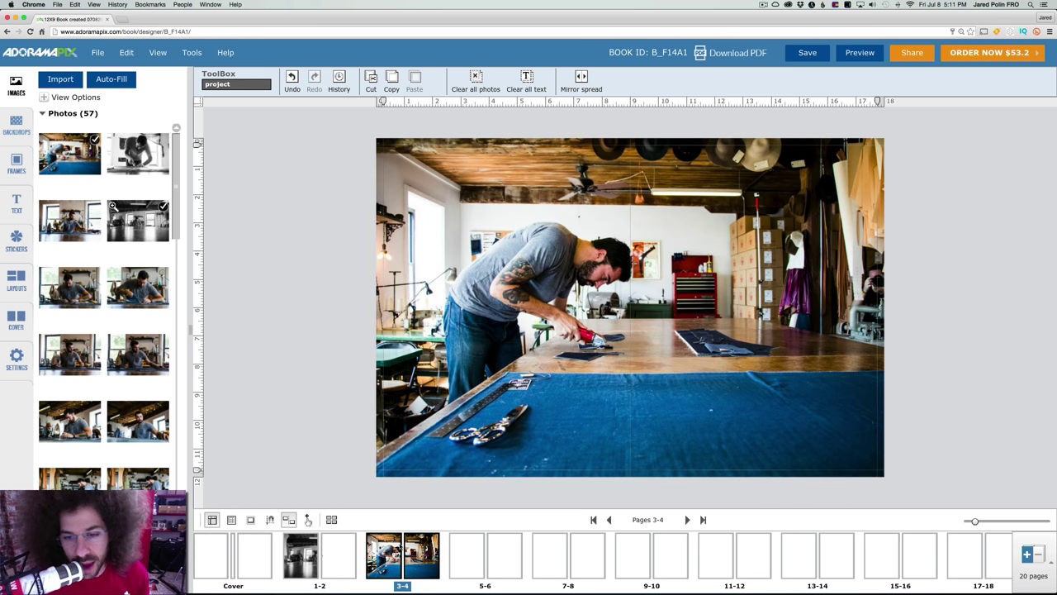
click(314, 549)
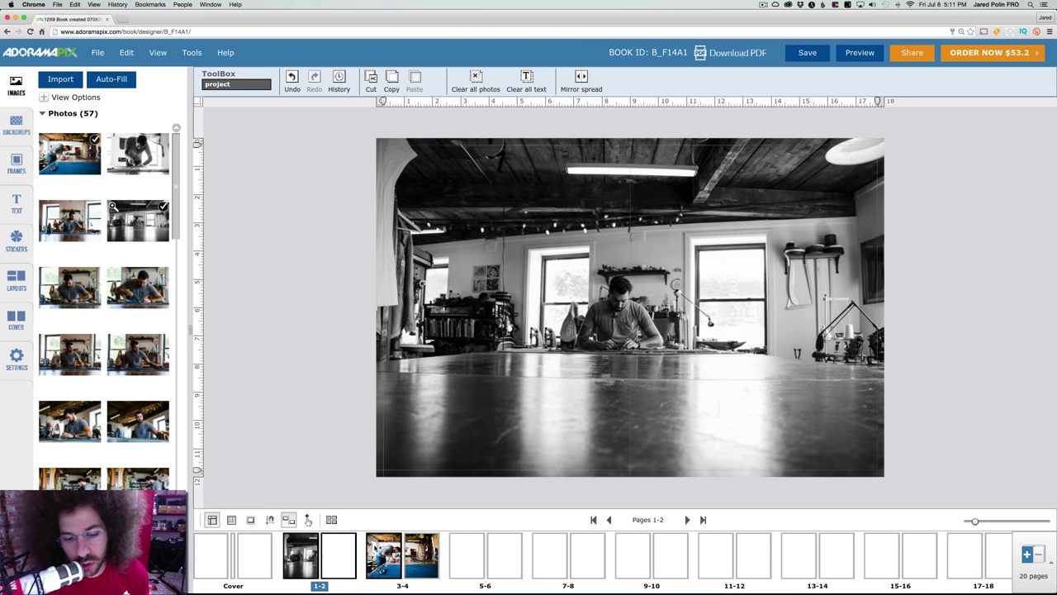
click(376, 548)
drag(288, 553, 289, 545)
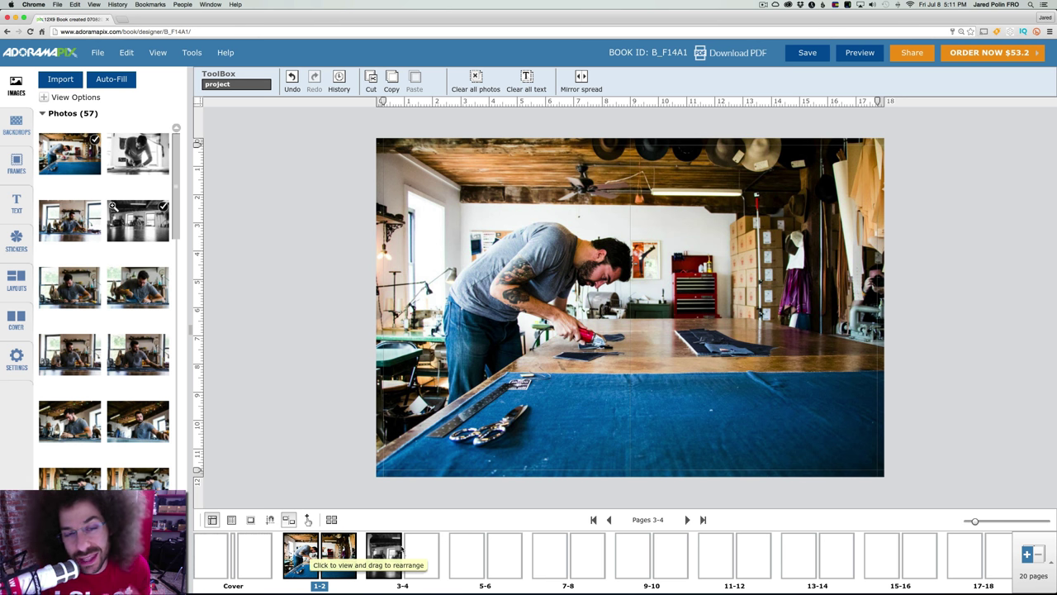
- Look through the available backdrops, frames, text, stickers, layouts and cover options for the book
click(16, 122)
click(11, 147)
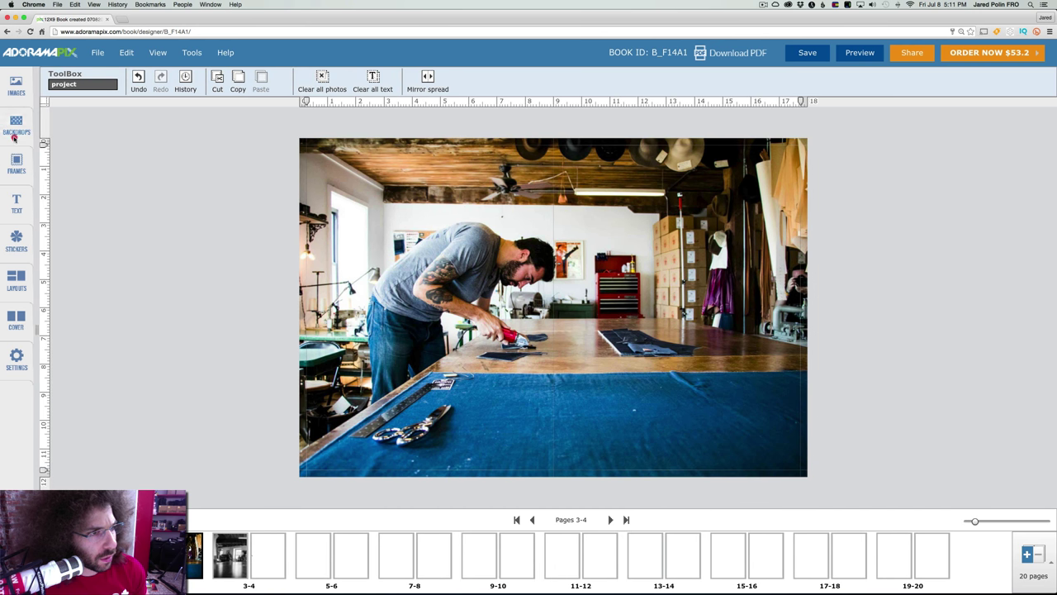
click(16, 160)
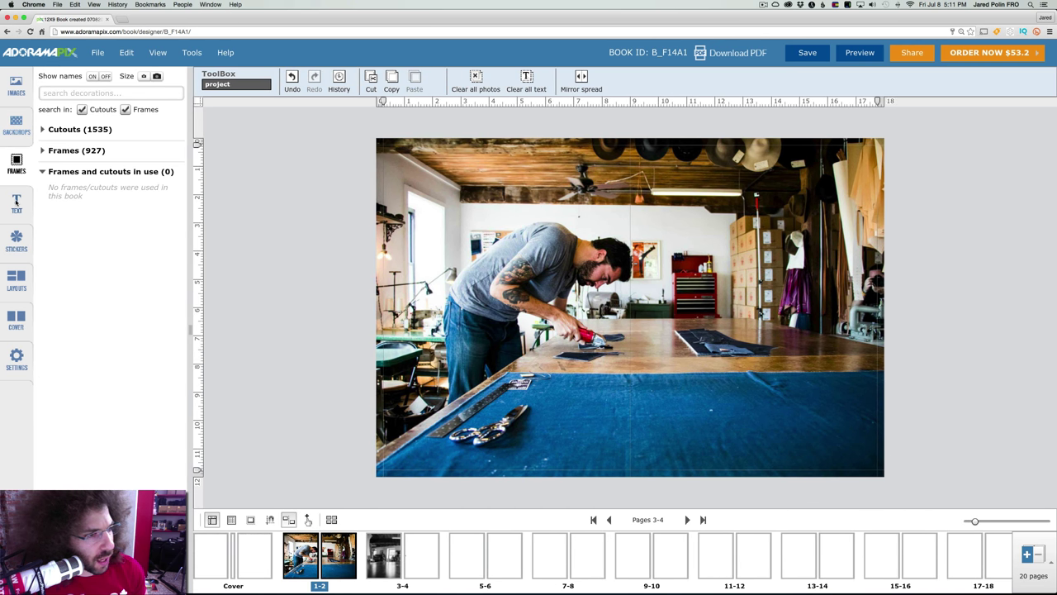
click(16, 201)
click(16, 247)
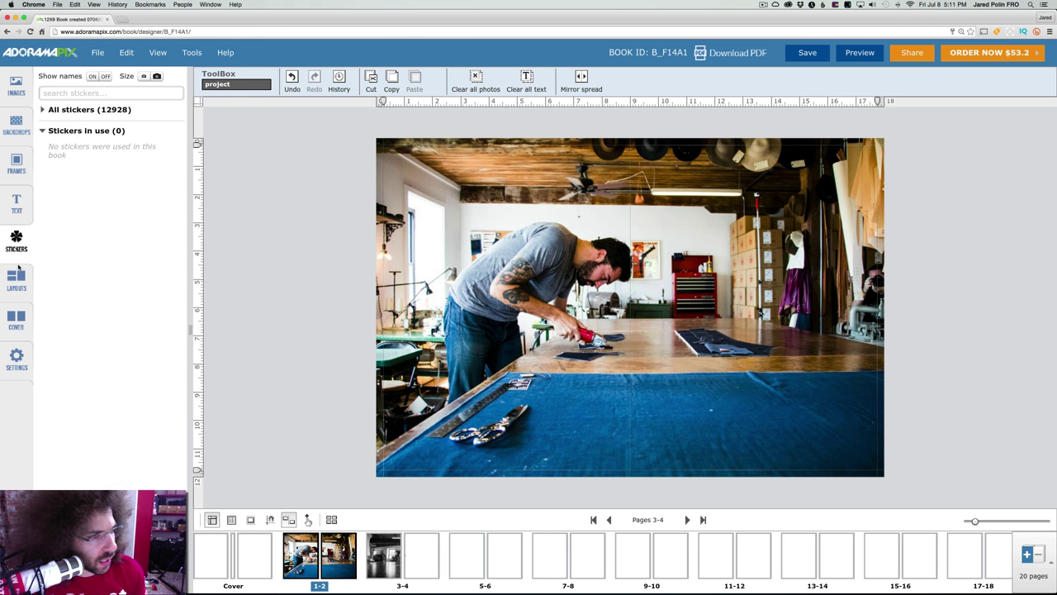
click(17, 279)
click(17, 317)
- Add end pages to the book in its settings with the AdoramaPix logo enabled, and compare them with the pages 1-2 spread
click(16, 355)
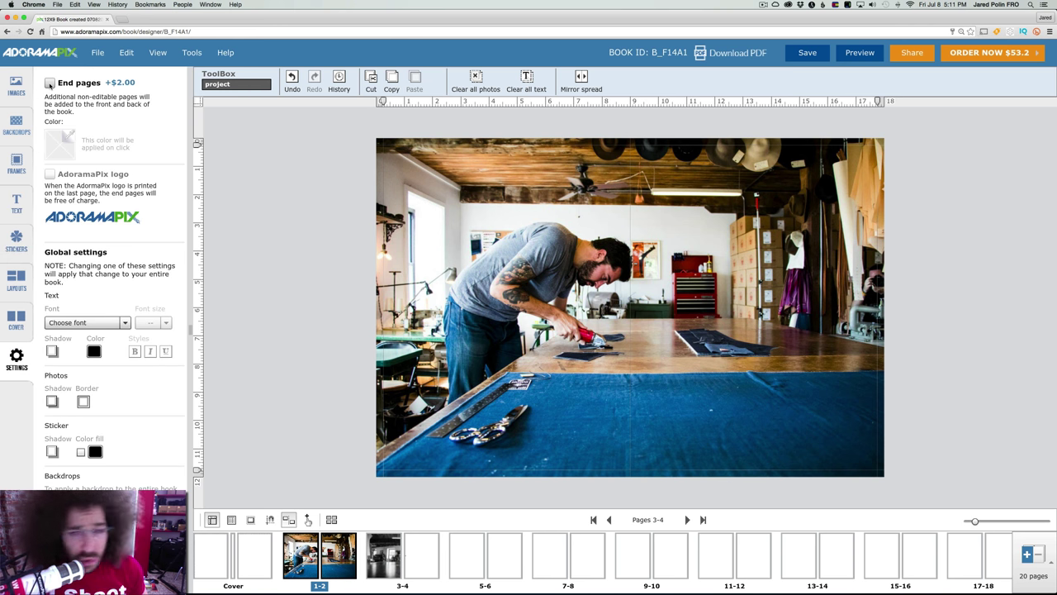
click(50, 84)
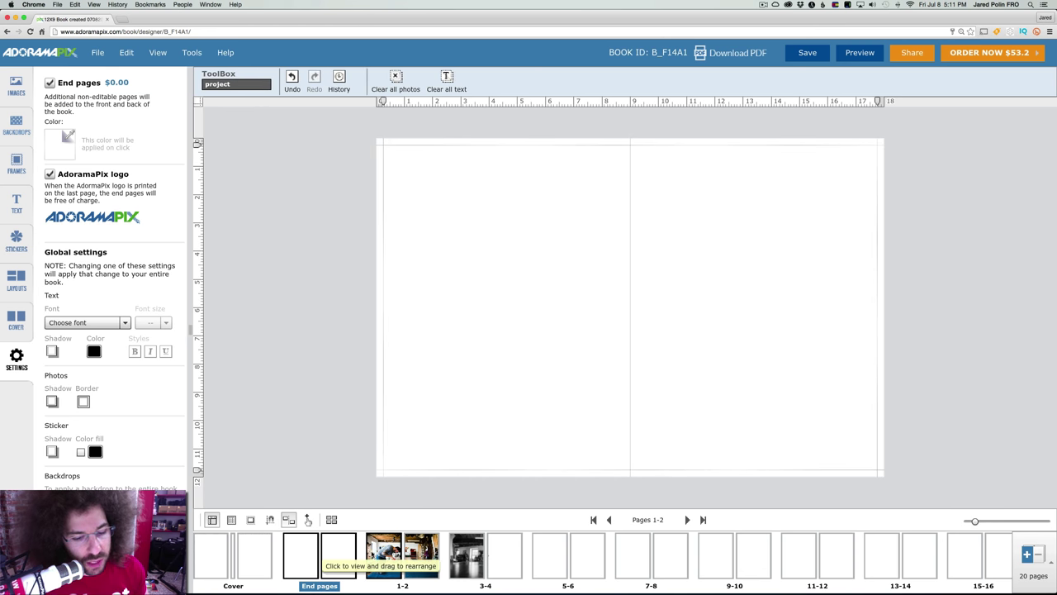
click(386, 554)
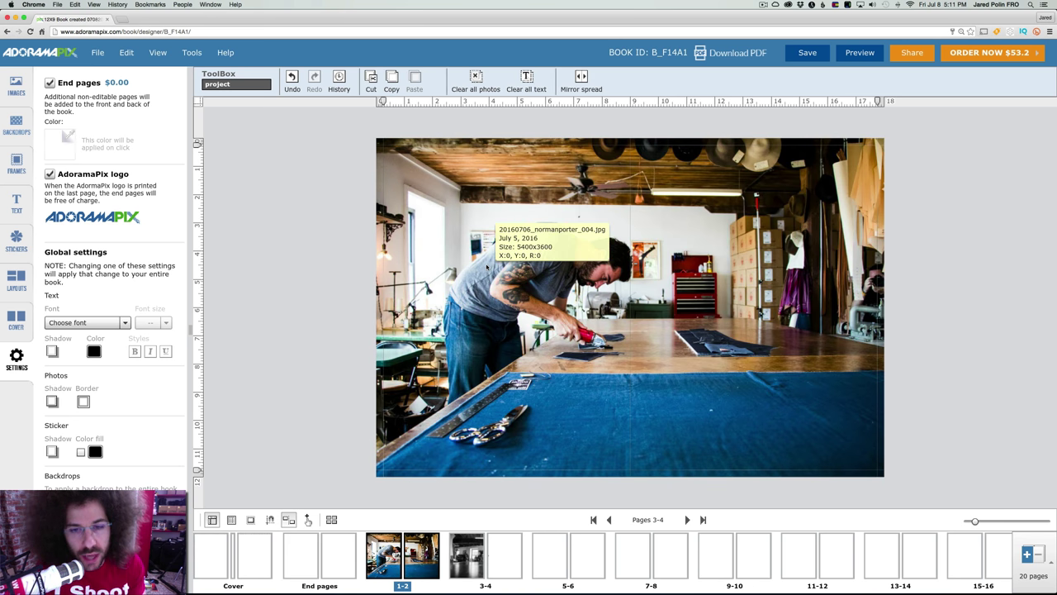
click(302, 549)
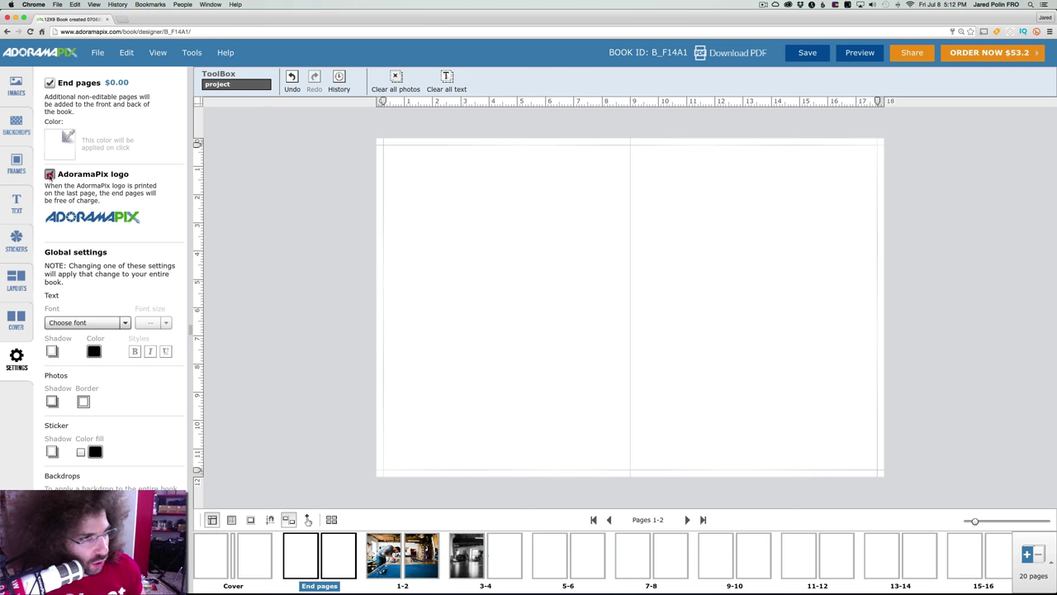
- Turn off the AdoramaPix logo and set the end pages' color to dark navy blue
click(50, 174)
click(59, 156)
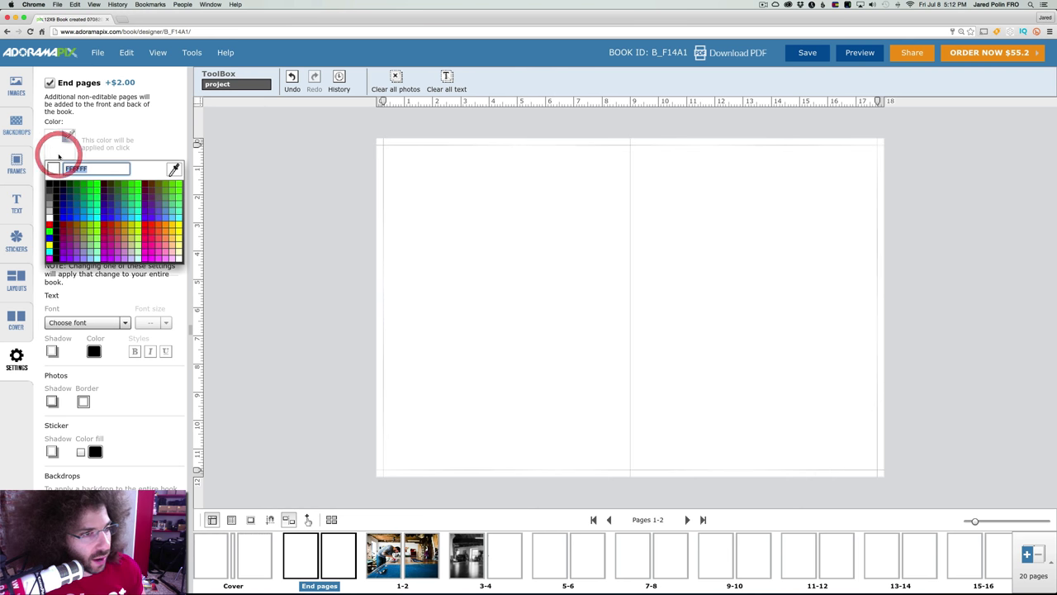
click(70, 200)
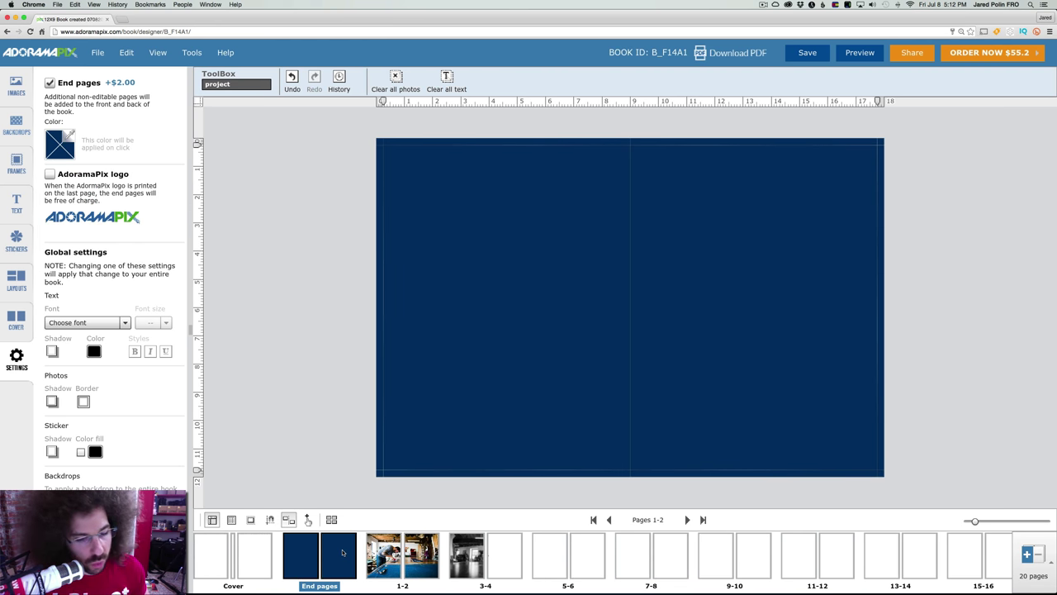
- Place the black-and-white close-up of the man cutting fabric on pages 5-6 and expand it to fill the spread
click(466, 552)
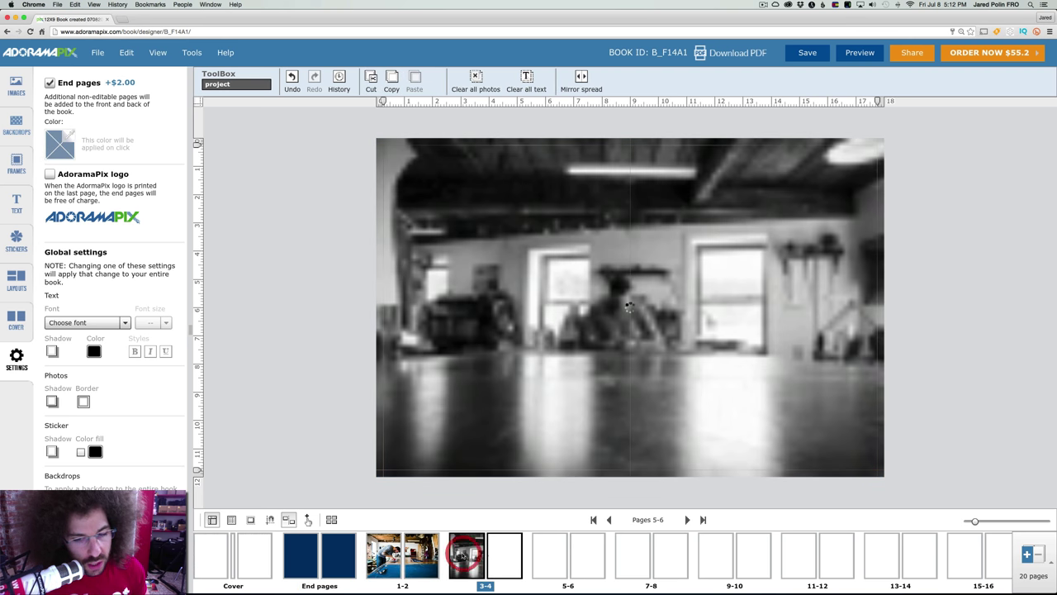
click(421, 550)
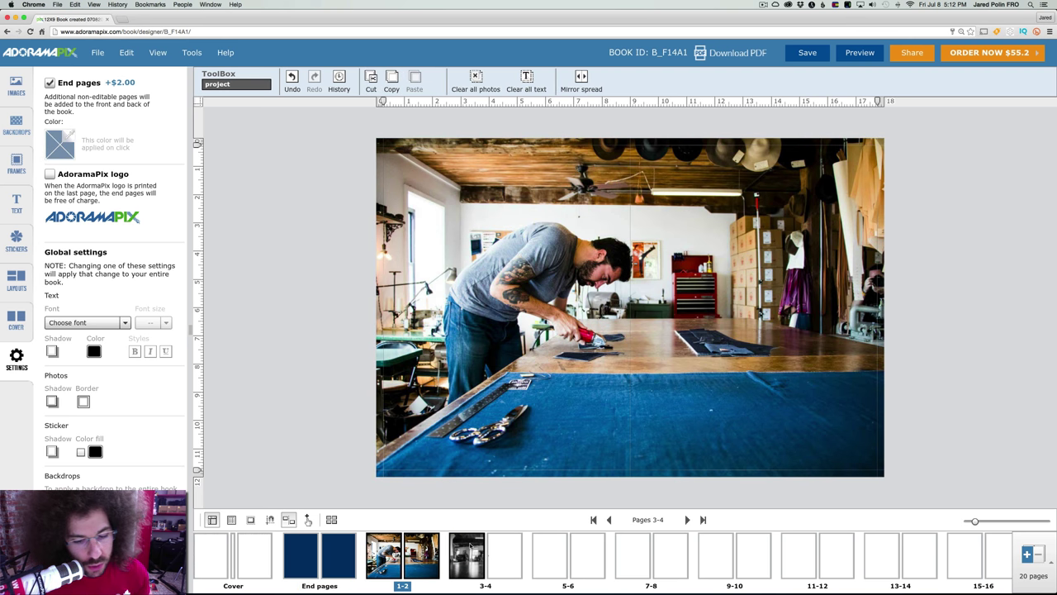
click(500, 547)
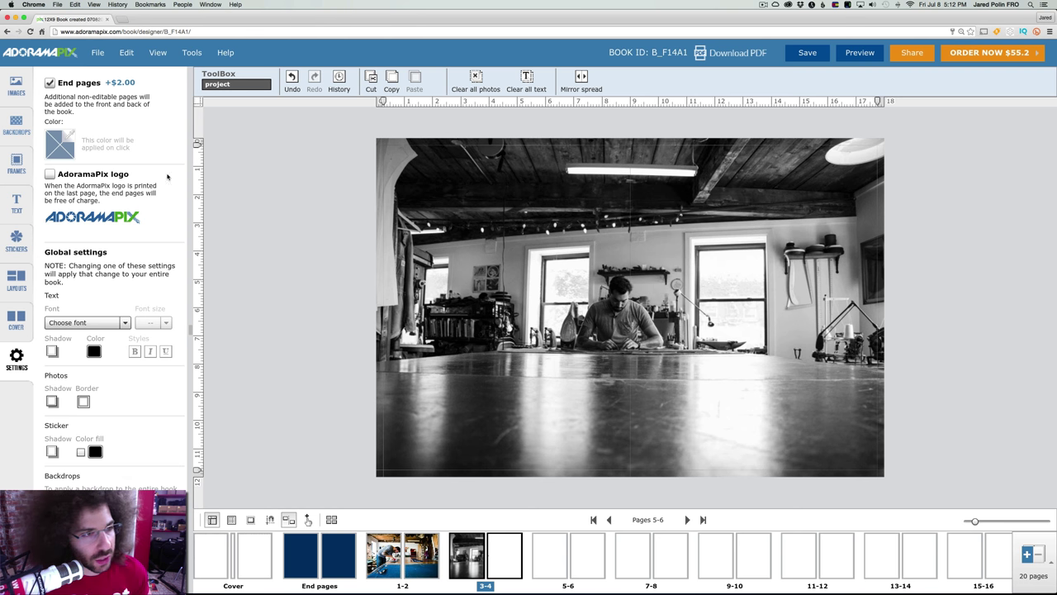
click(16, 84)
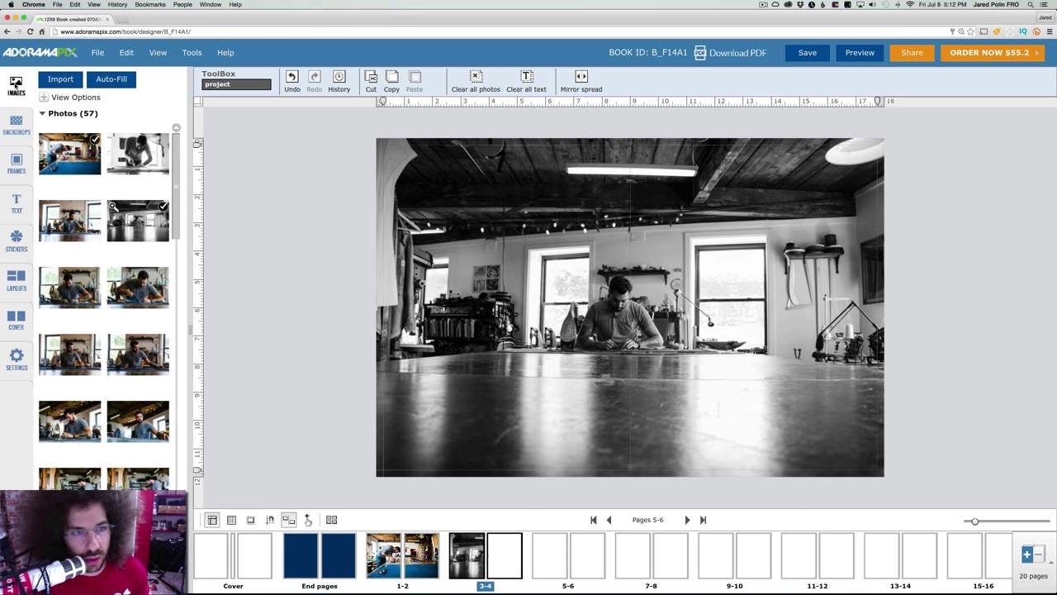
click(137, 152)
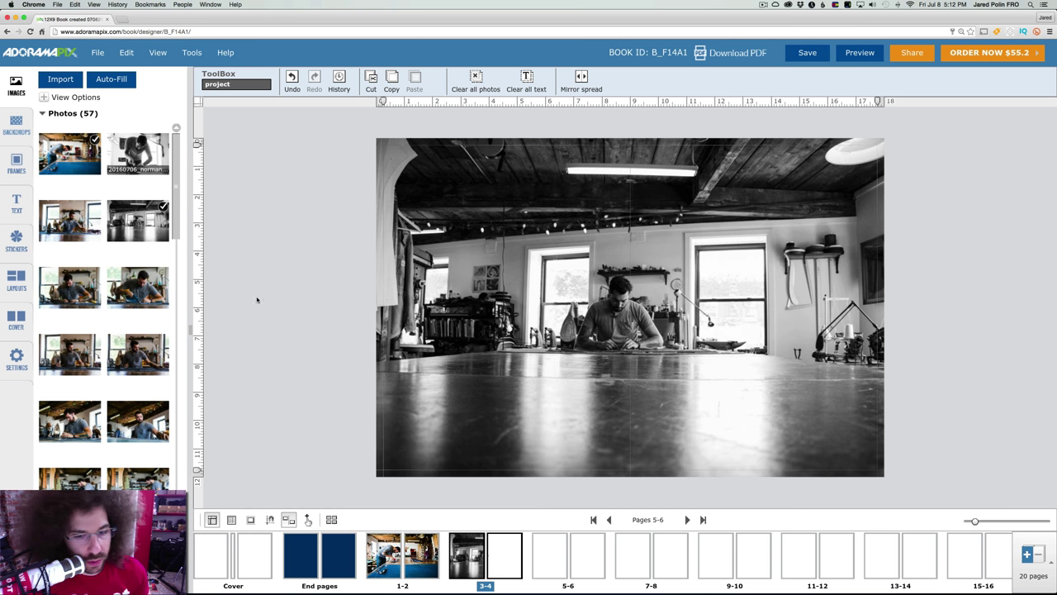
click(549, 551)
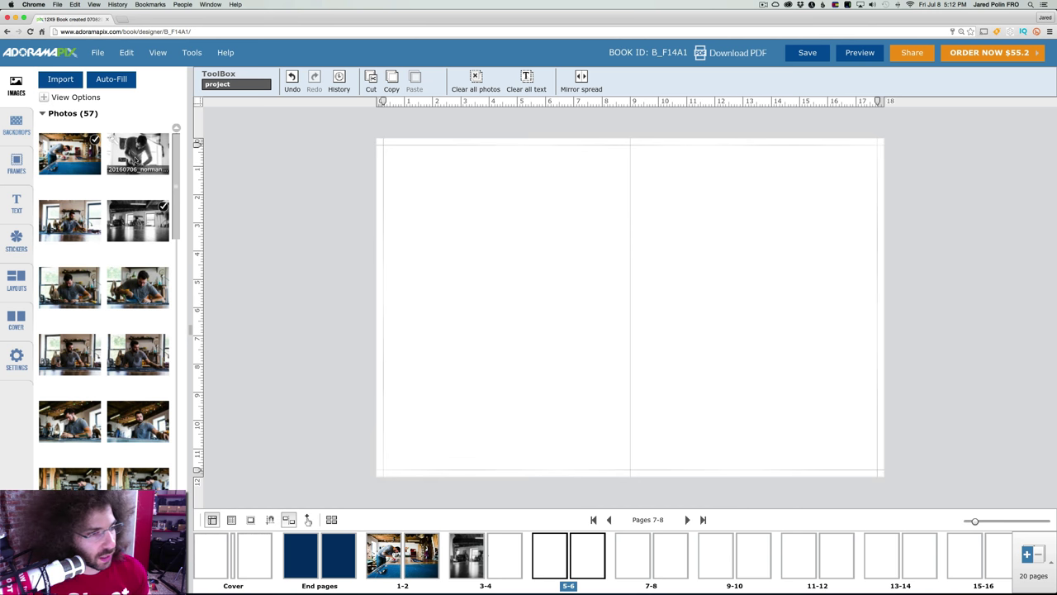
drag(141, 159, 617, 288)
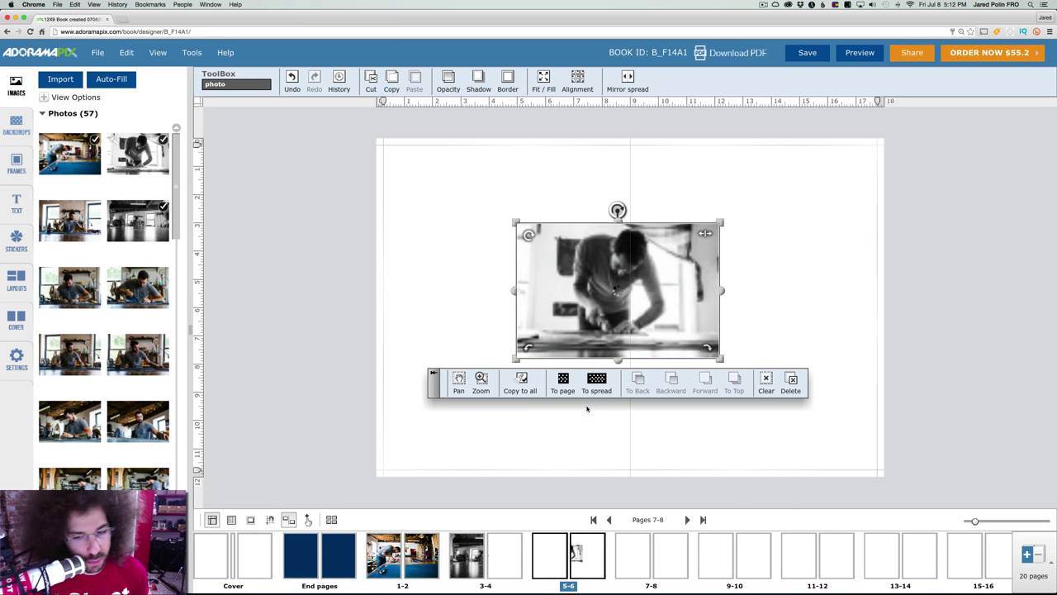
click(596, 379)
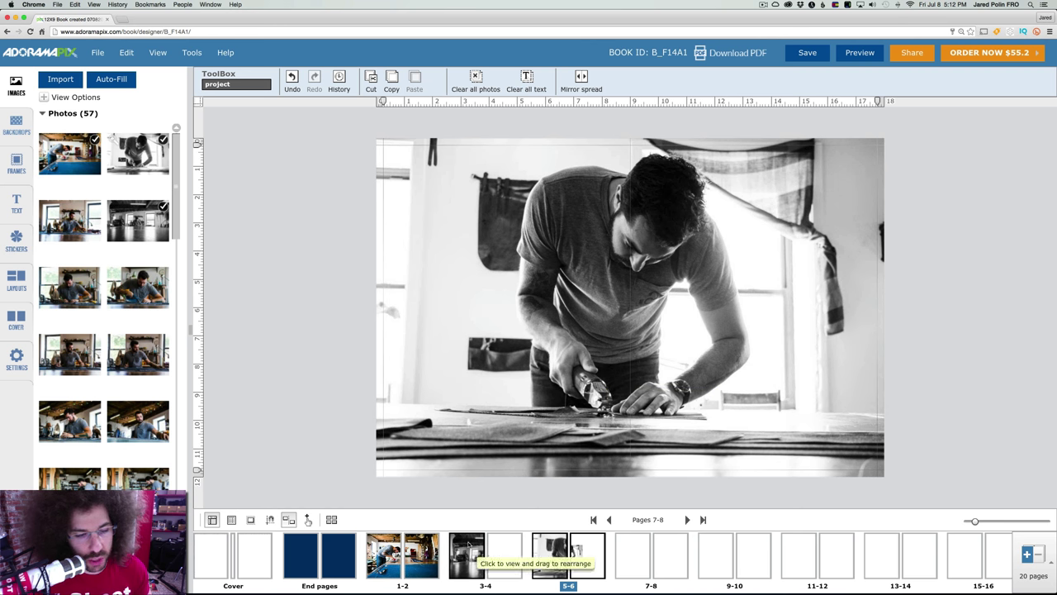
- Fill the pages 3-4 spread with the color photo of the man at the table between two windows, and save the book
click(388, 554)
click(475, 552)
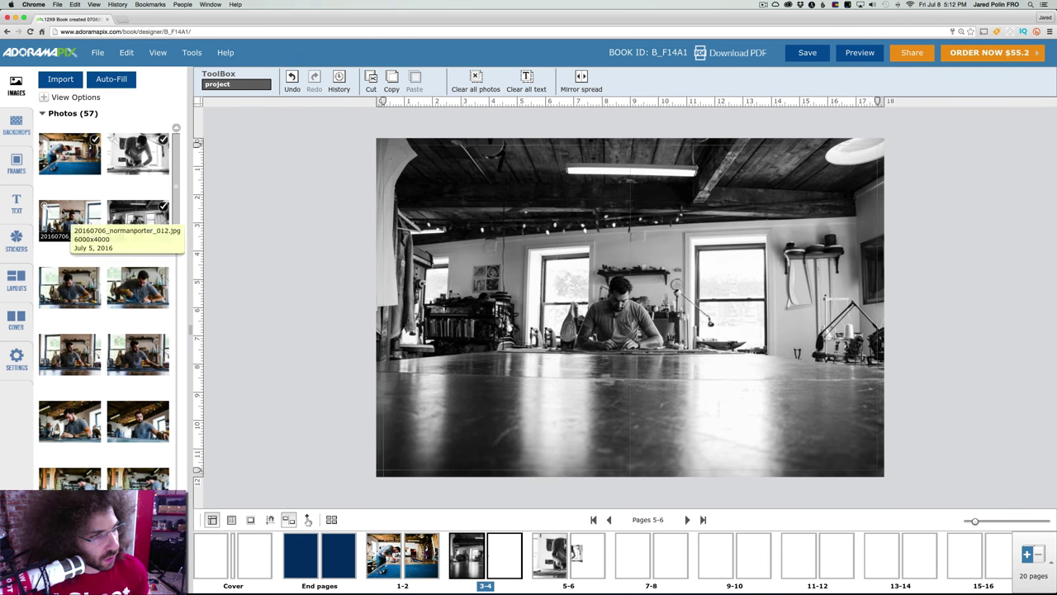
drag(70, 227, 582, 318)
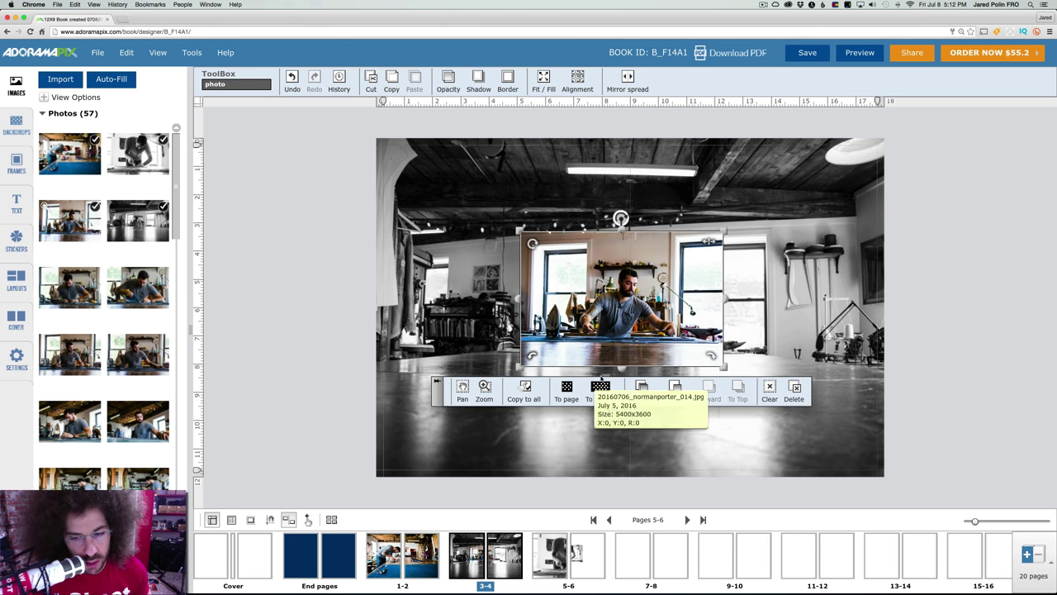
click(600, 390)
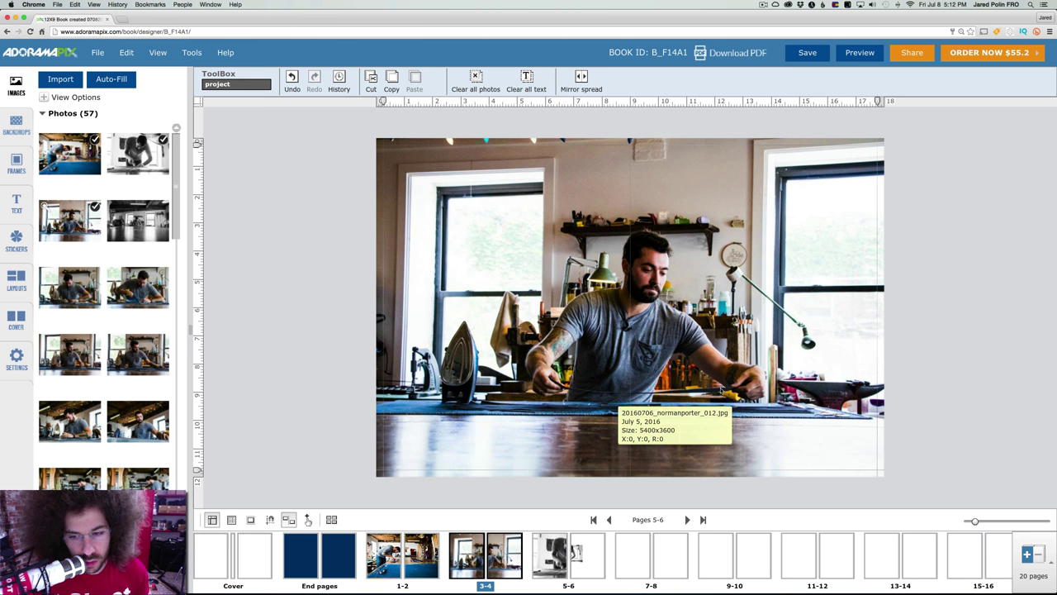
click(816, 53)
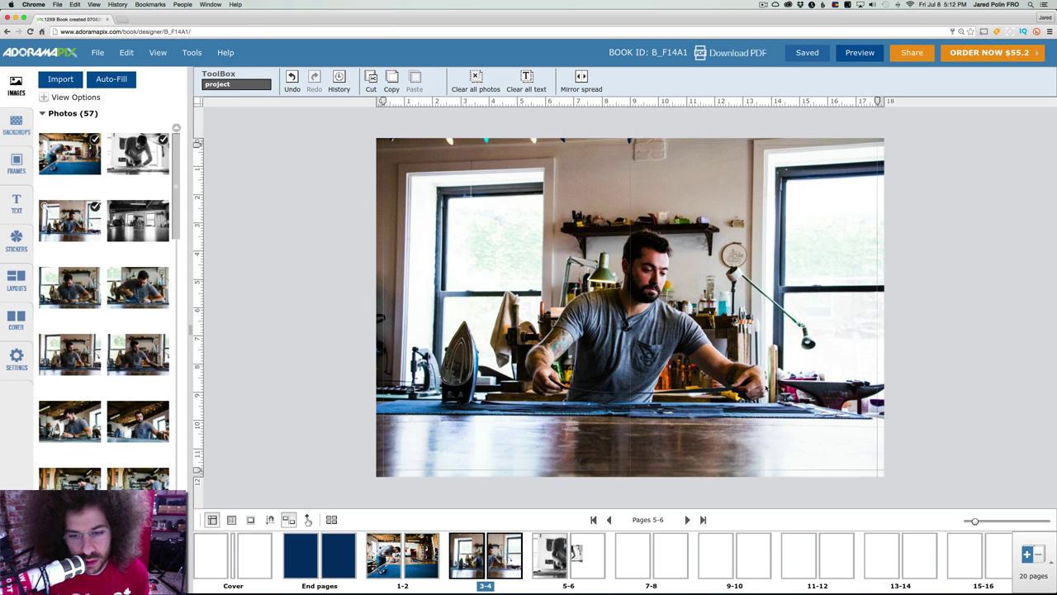
- Review the photo sequence by comparing the pages 1-2, 3-4 and 5-6 spreads
click(405, 555)
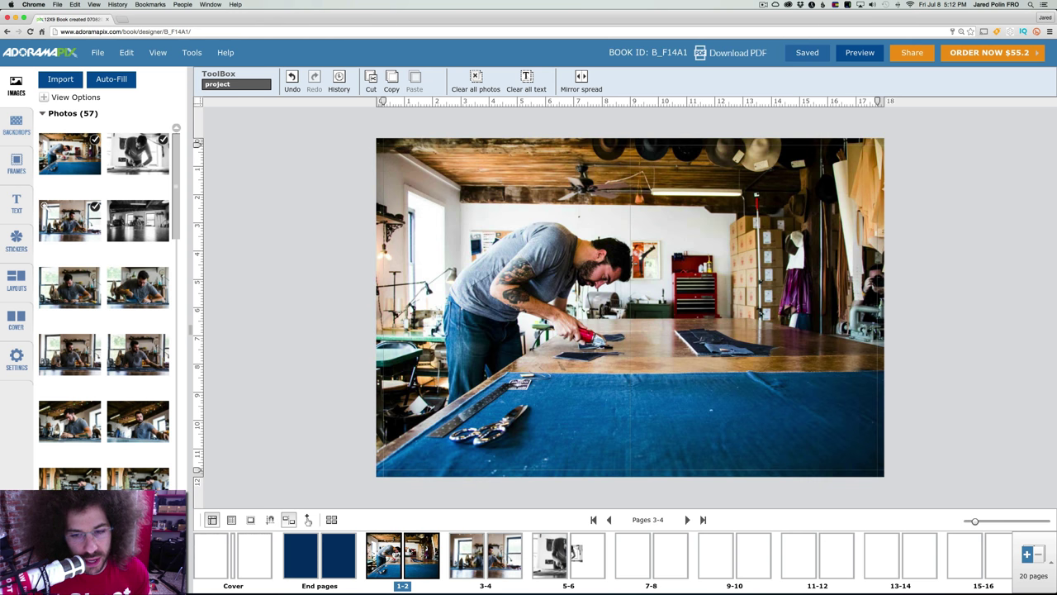
click(467, 555)
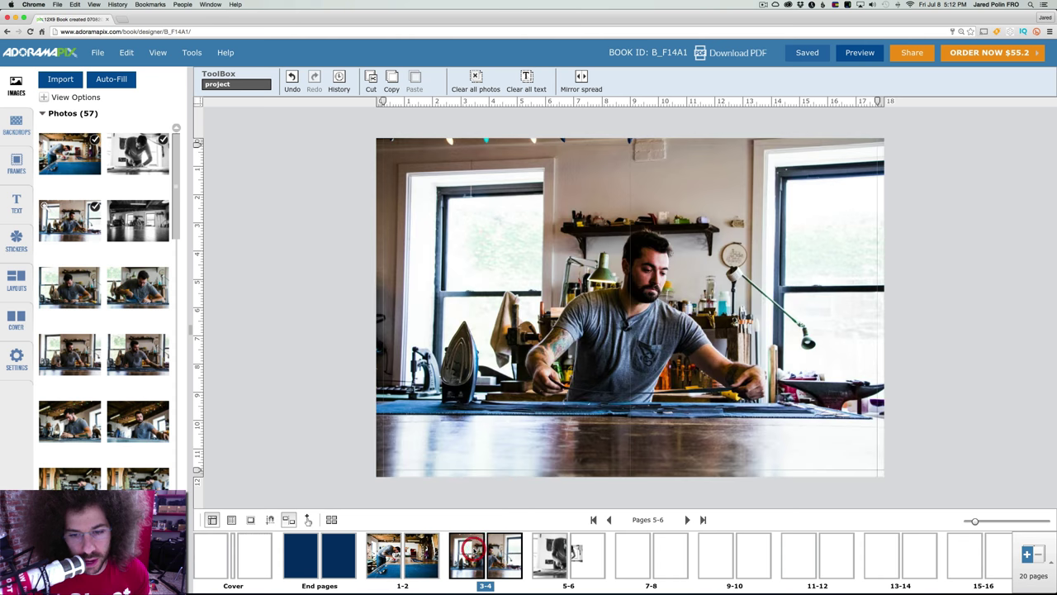
click(541, 552)
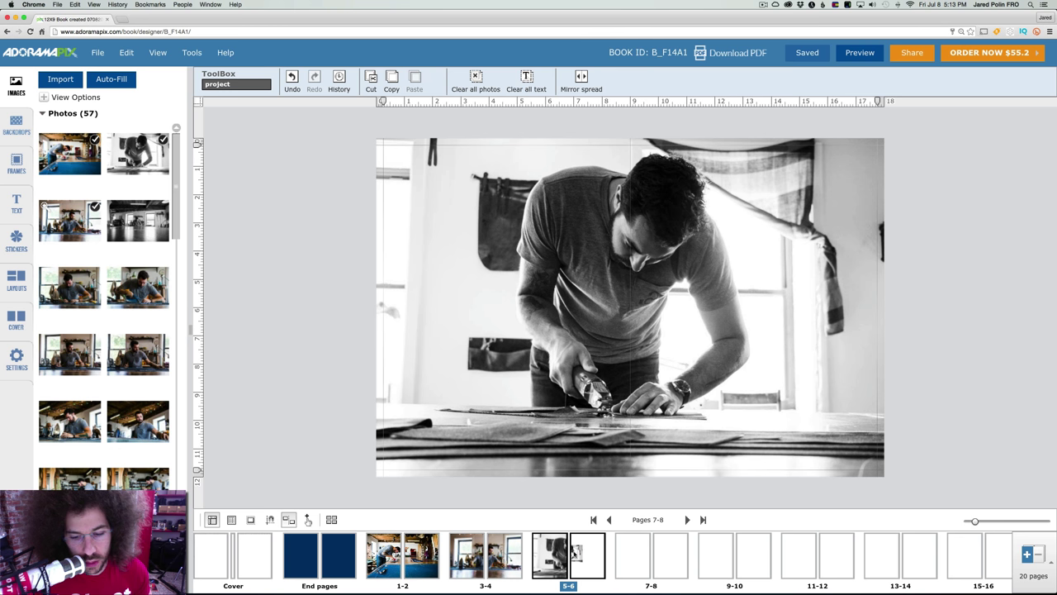
click(566, 553)
click(465, 540)
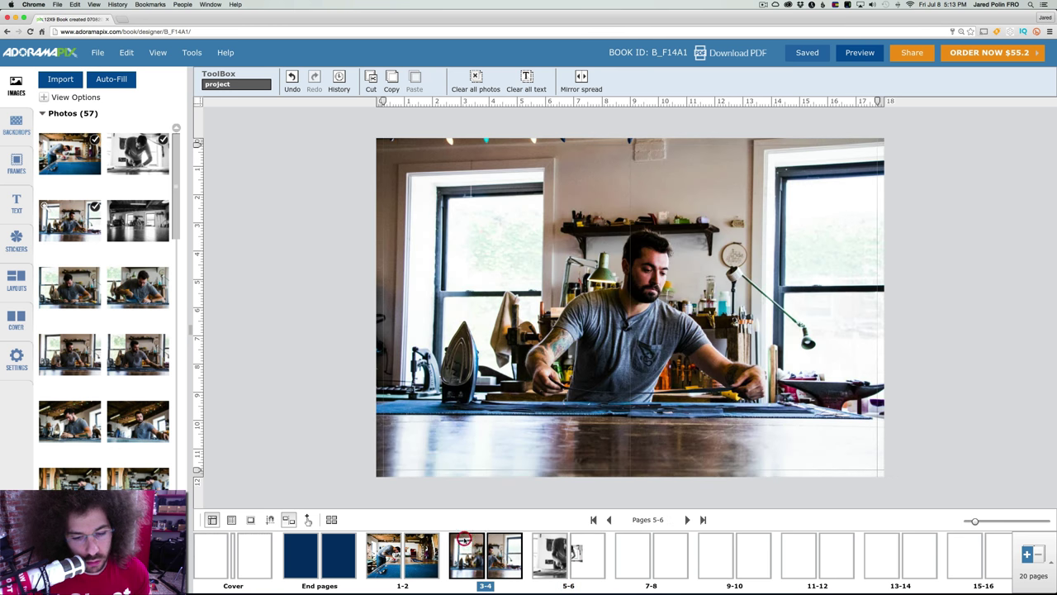
click(559, 541)
click(582, 549)
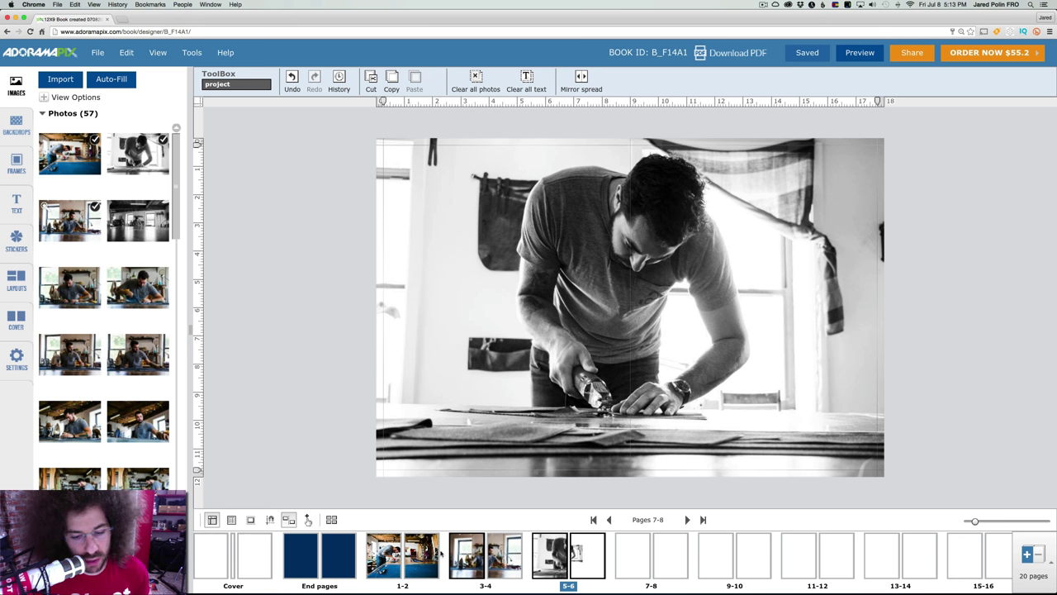
click(398, 554)
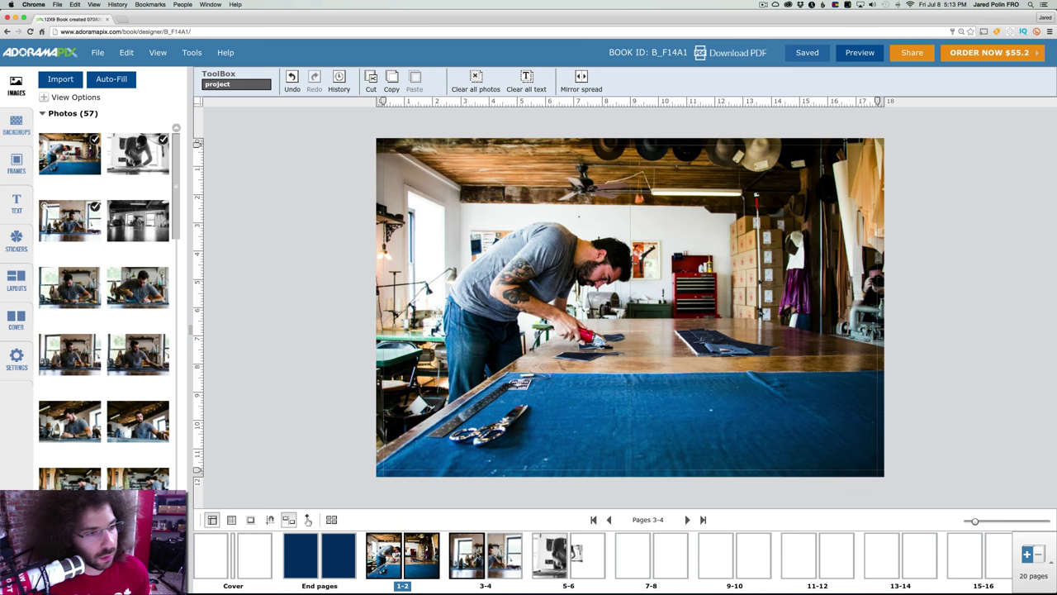
click(479, 553)
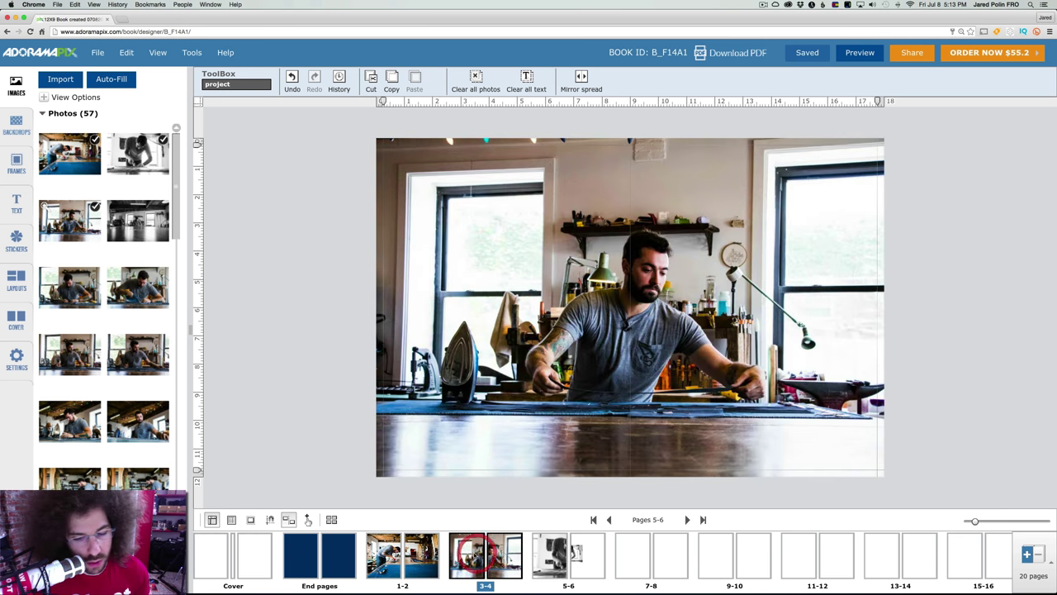
- Replace the black-and-white close-up on pages 5-6 with the wide black-and-white workshop photo, expanded to fill the spread
click(552, 551)
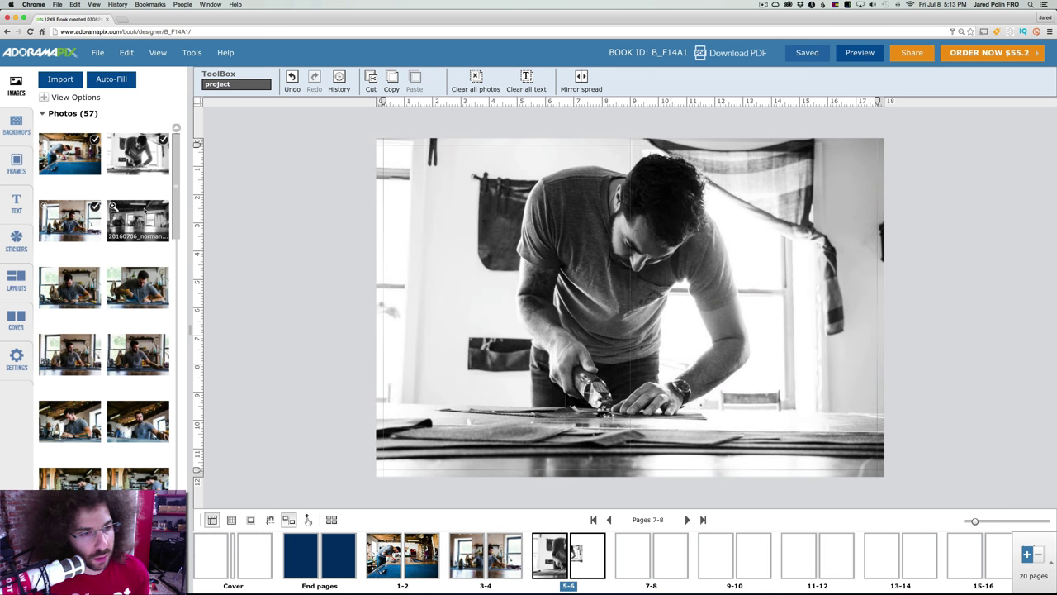
click(518, 248)
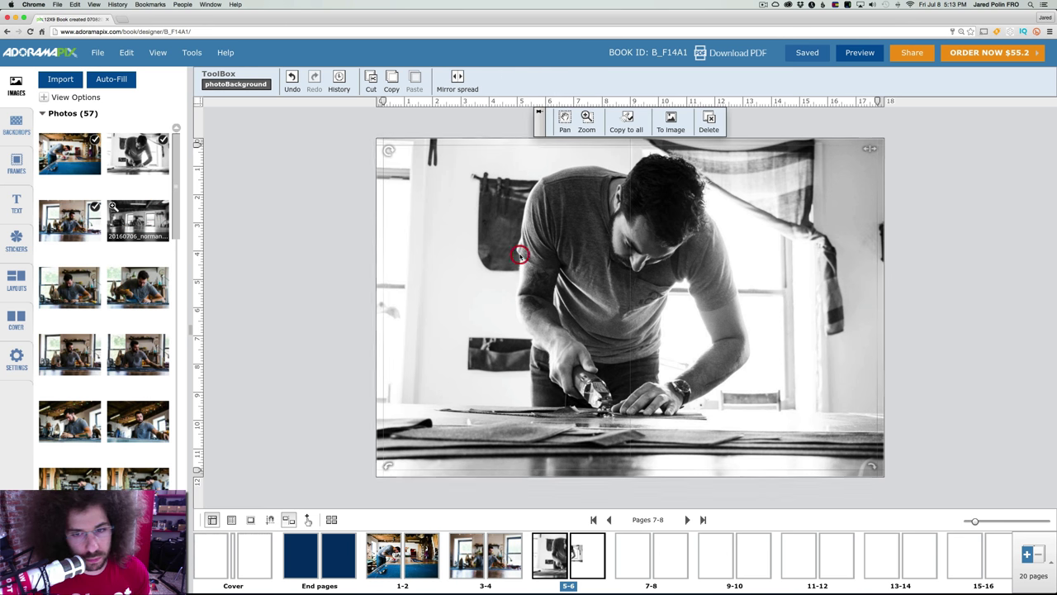
click(708, 120)
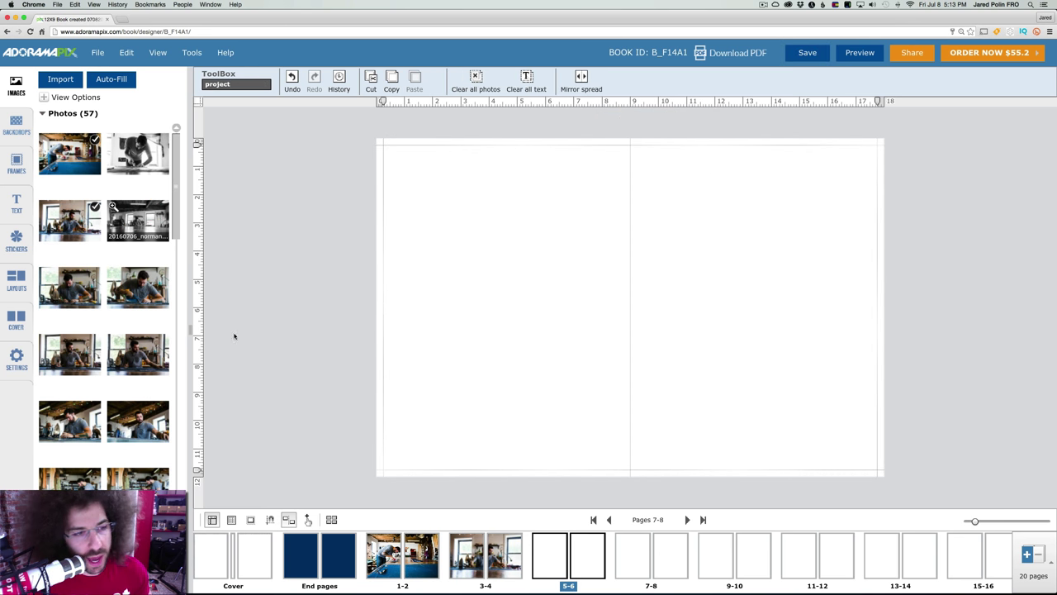
drag(162, 230, 630, 287)
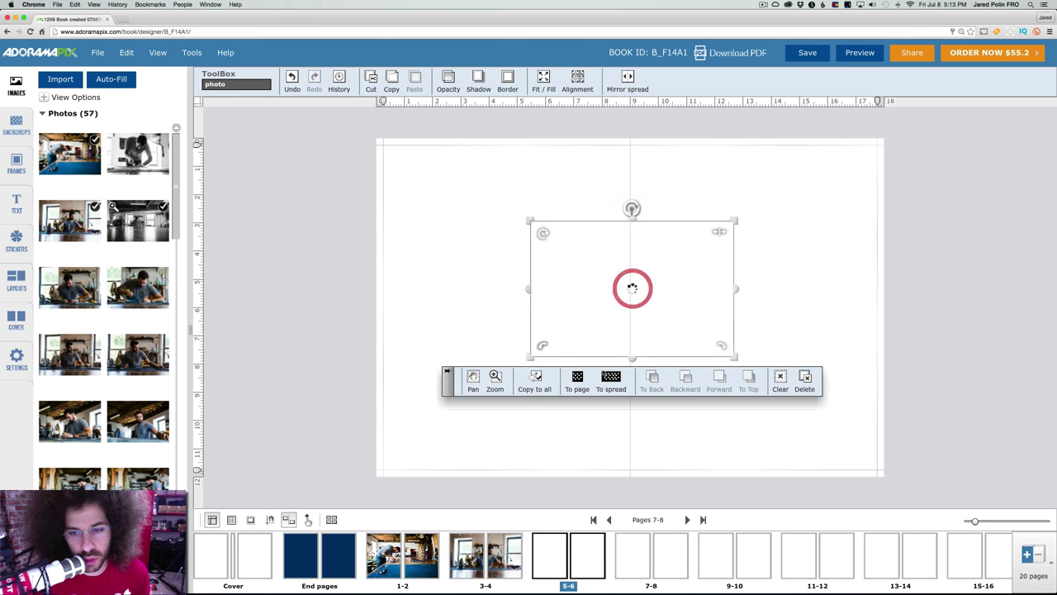
click(607, 378)
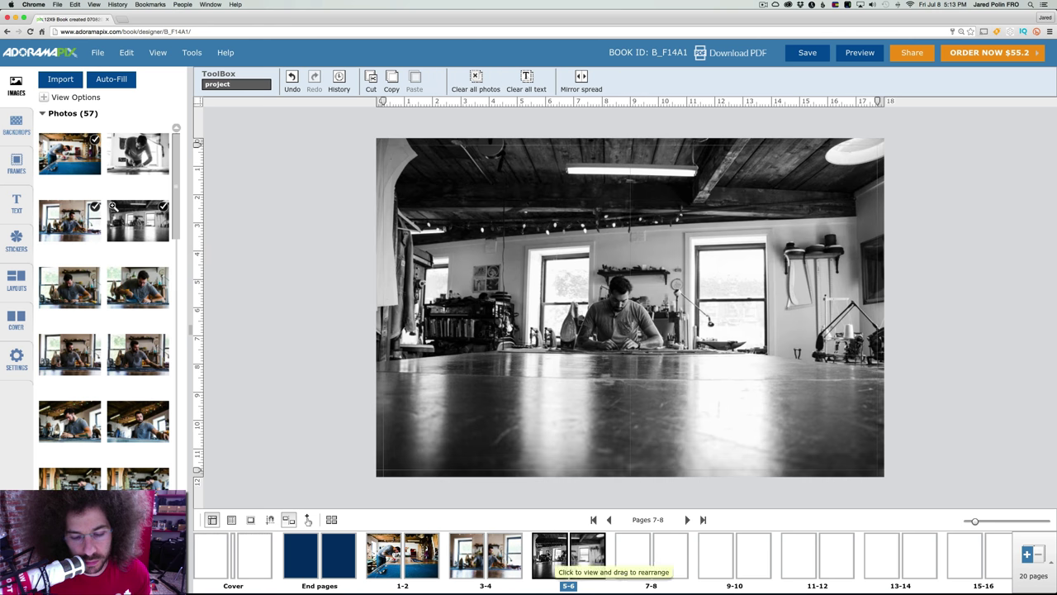
- Move the wide black-and-white spread ahead of the color two-window spread to pages 3-4, and review the first three spreads
drag(547, 551, 451, 554)
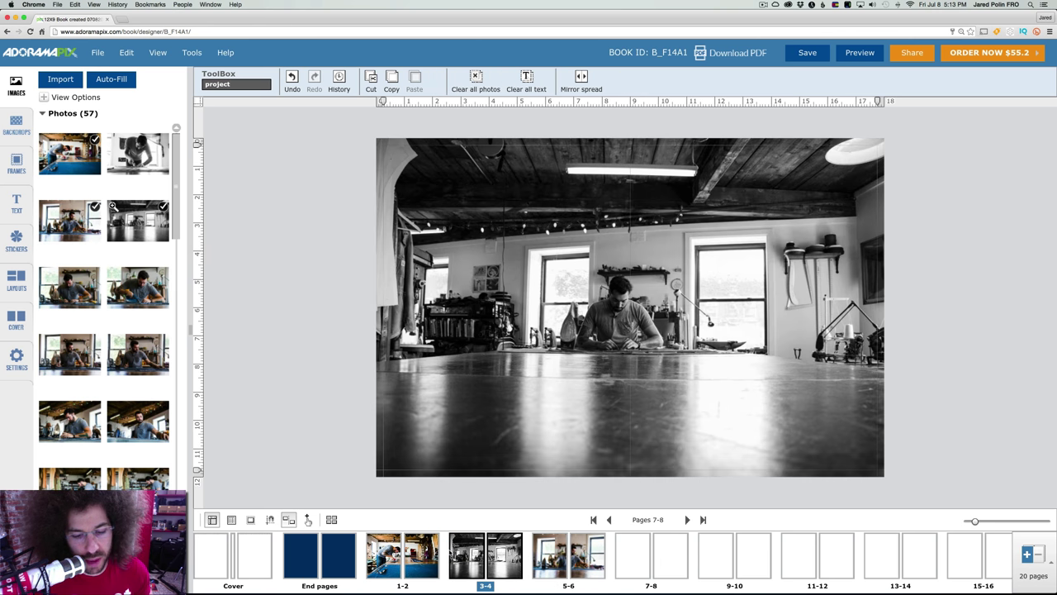
click(402, 570)
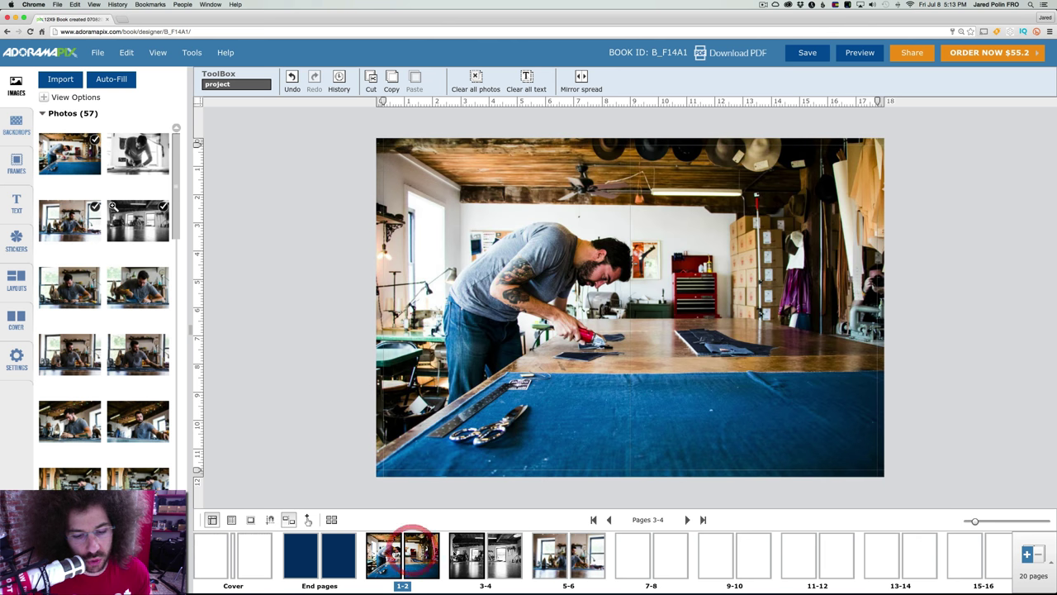
click(485, 554)
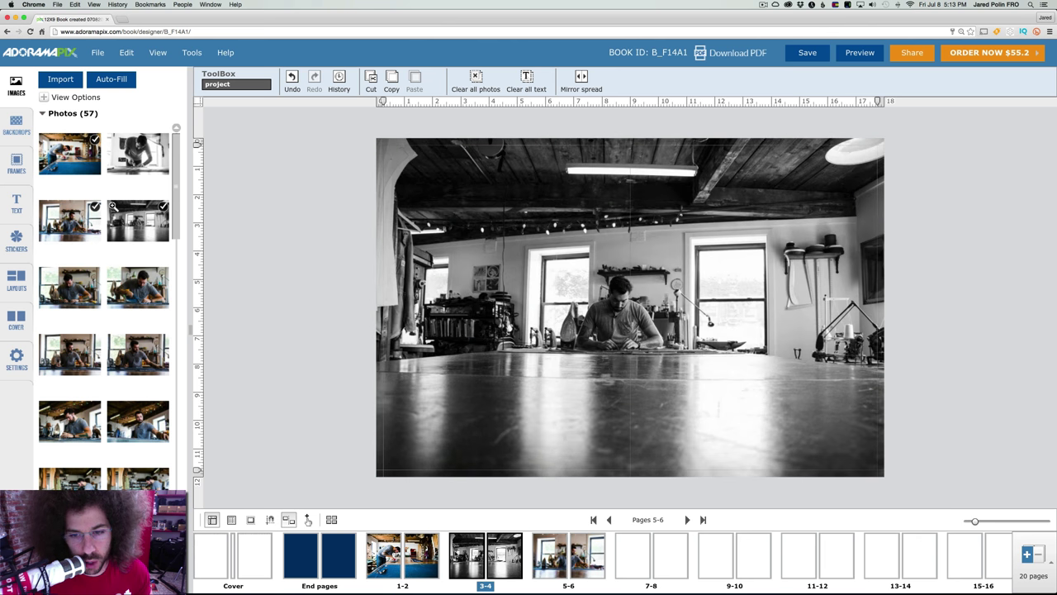
click(549, 555)
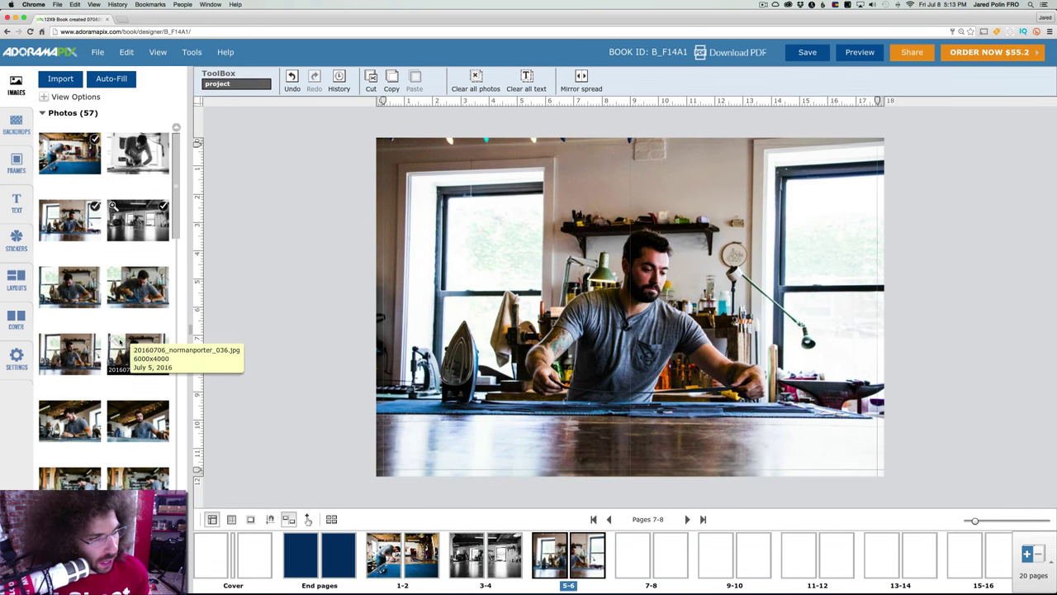
- Place photo 019 of the man working behind the upright iron on pages 7-8 and expand it to fill the spread
scroll(80, 361, up, 1)
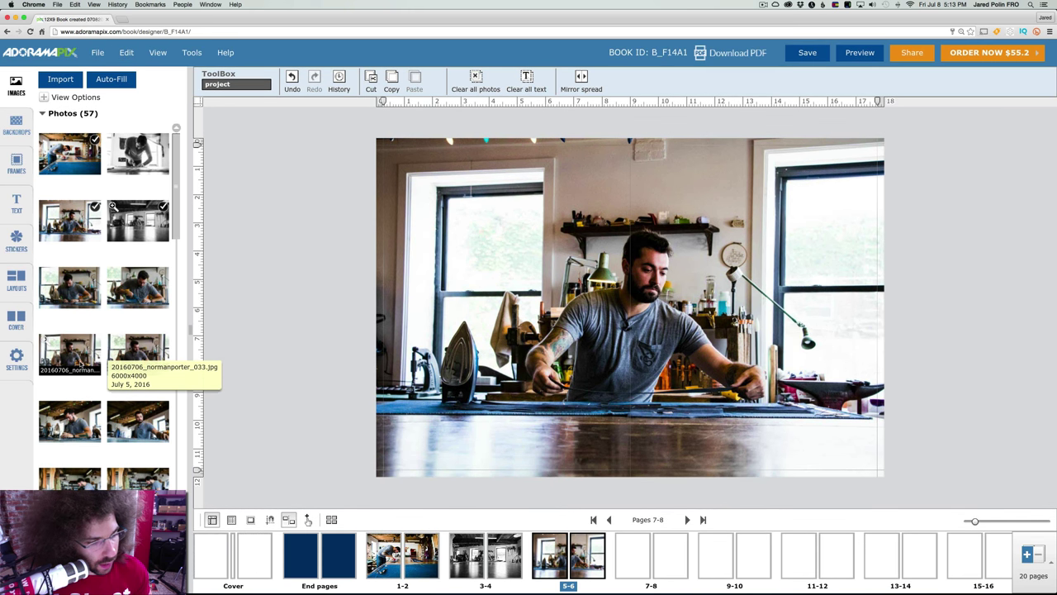
mouse_move(177, 164)
mouse_down()
mouse_move(177, 195)
mouse_move(177, 144)
mouse_up()
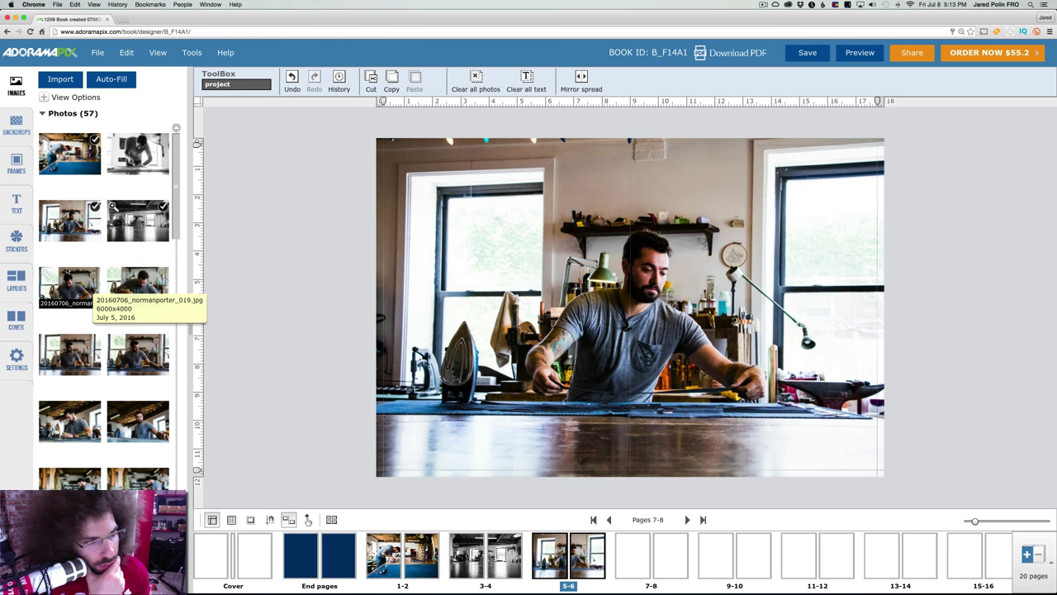
mouse_move(66, 283)
mouse_down()
mouse_move(512, 452)
mouse_move(214, 351)
mouse_move(71, 285)
mouse_up()
click(621, 549)
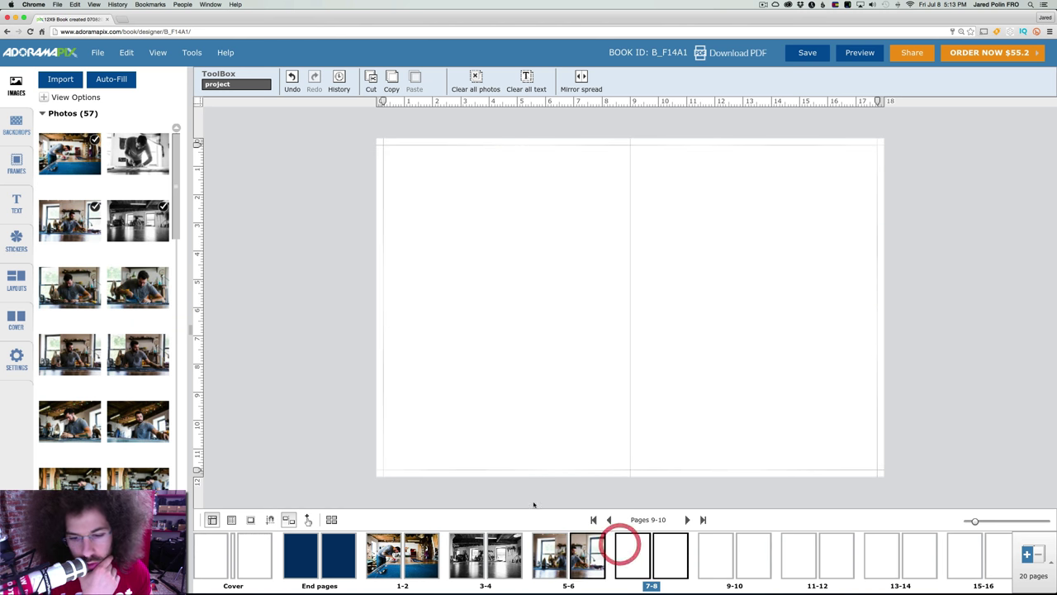
drag(73, 281, 627, 301)
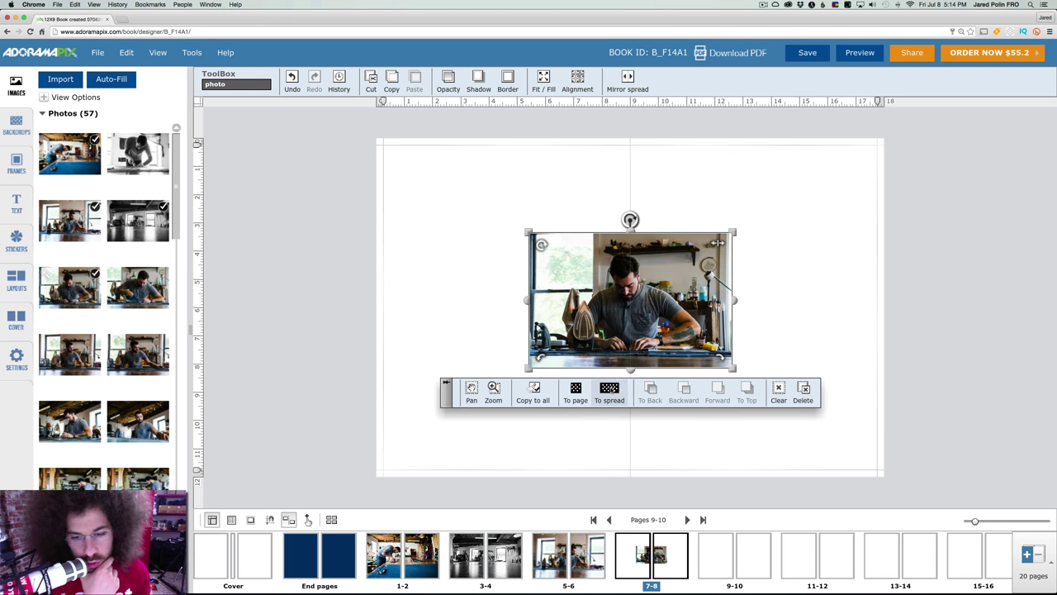
click(610, 392)
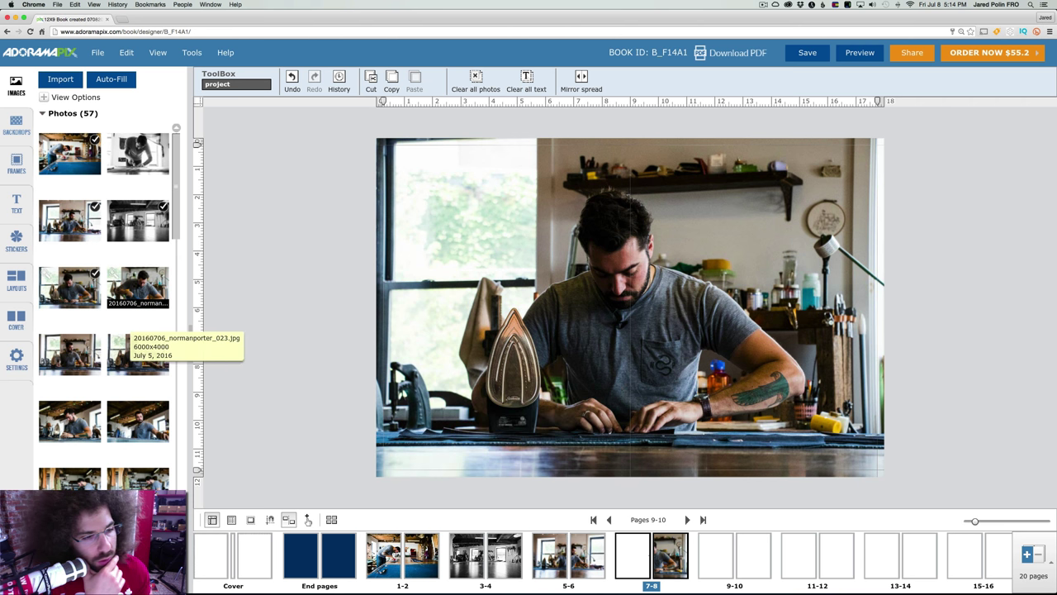
- Fill the pages 7-8 spread with photo 023 of the man ironing, and compare it with the pages 5-6 spread
drag(132, 277, 569, 293)
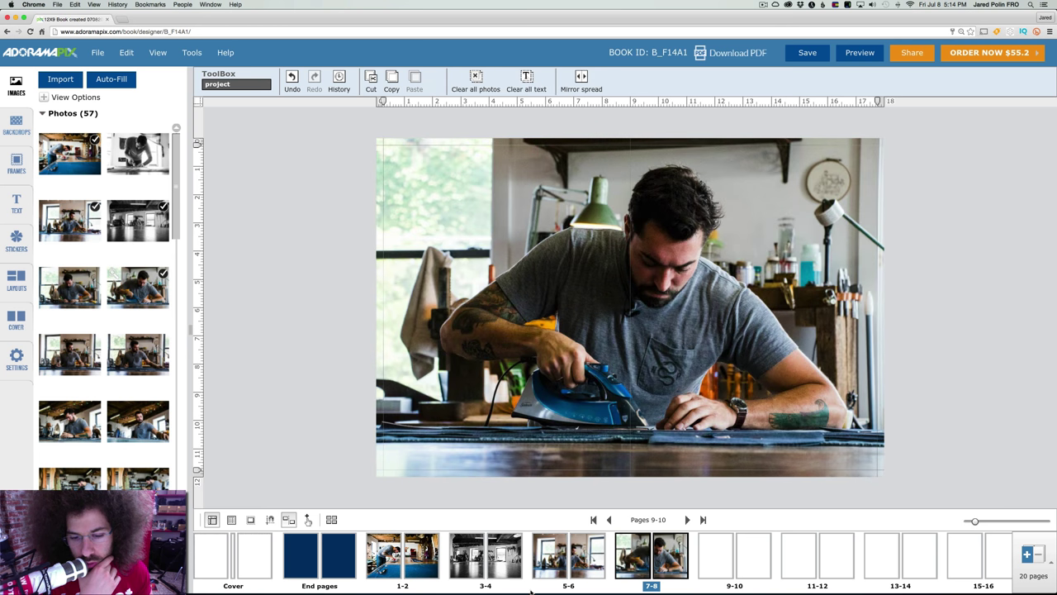
click(548, 570)
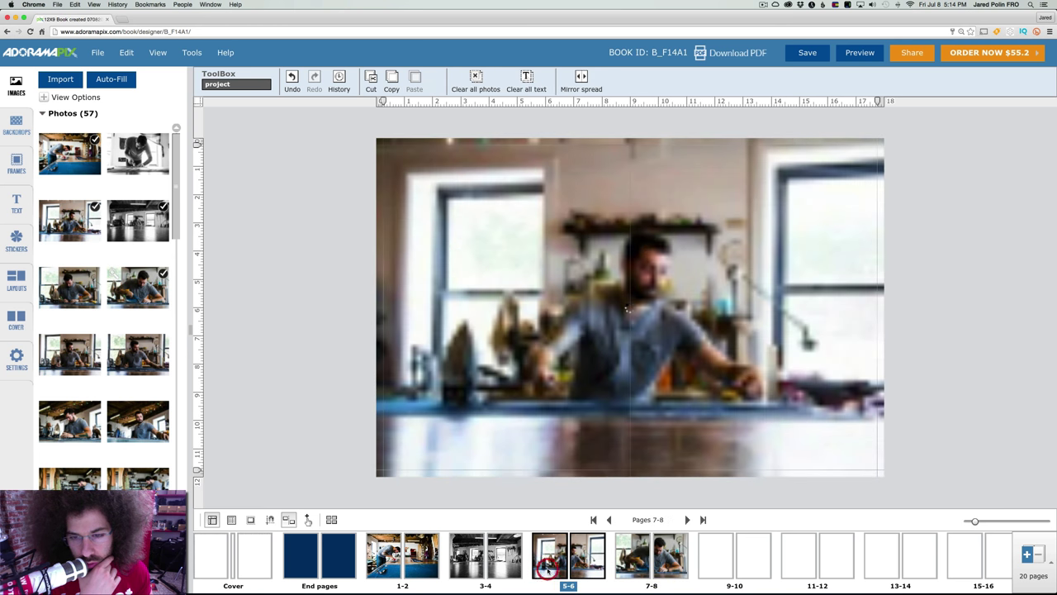
click(634, 557)
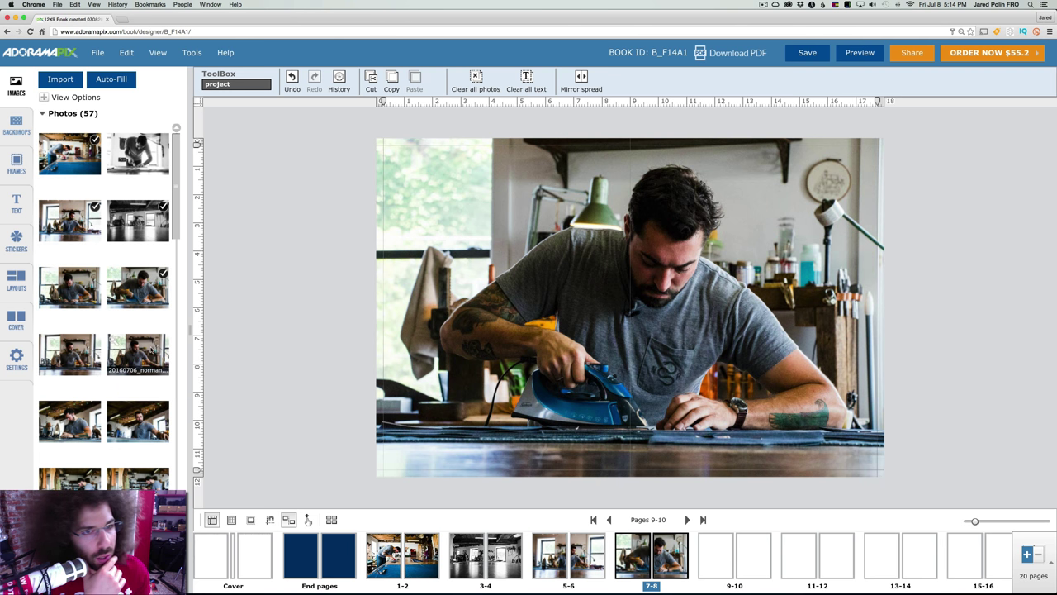
- Fill the empty pages 9-10 spread with photo 033 of the man looking aside with the iron standing upright
click(715, 552)
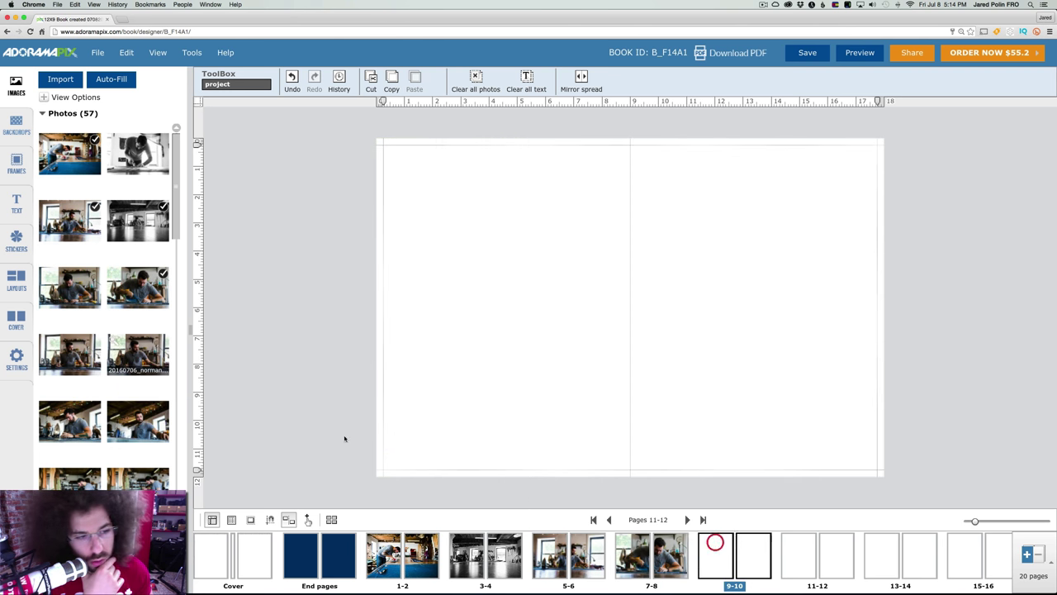
right_click(91, 347)
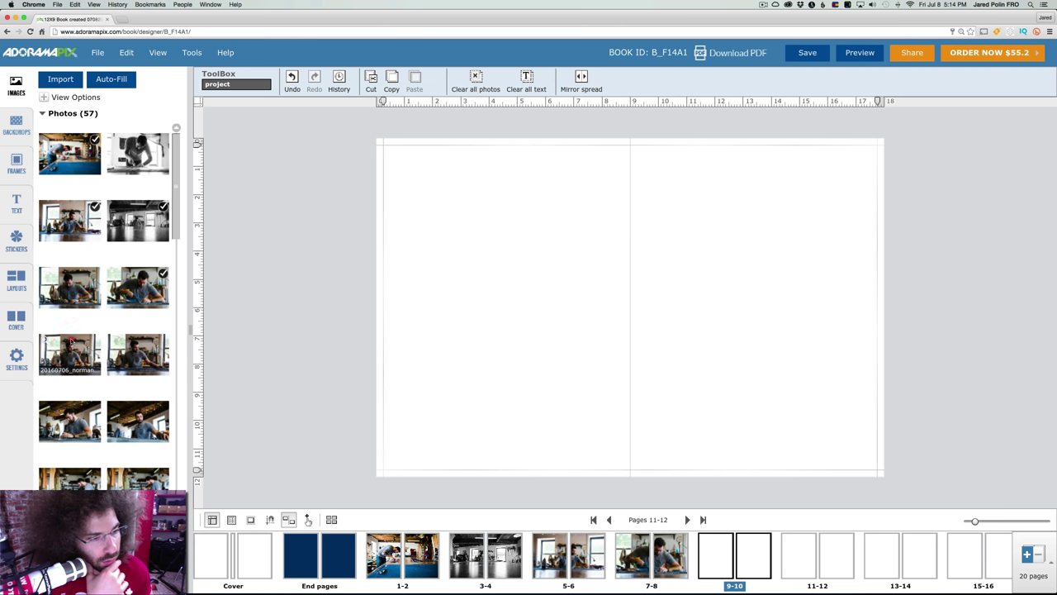
click(69, 342)
drag(69, 347, 609, 330)
click(588, 424)
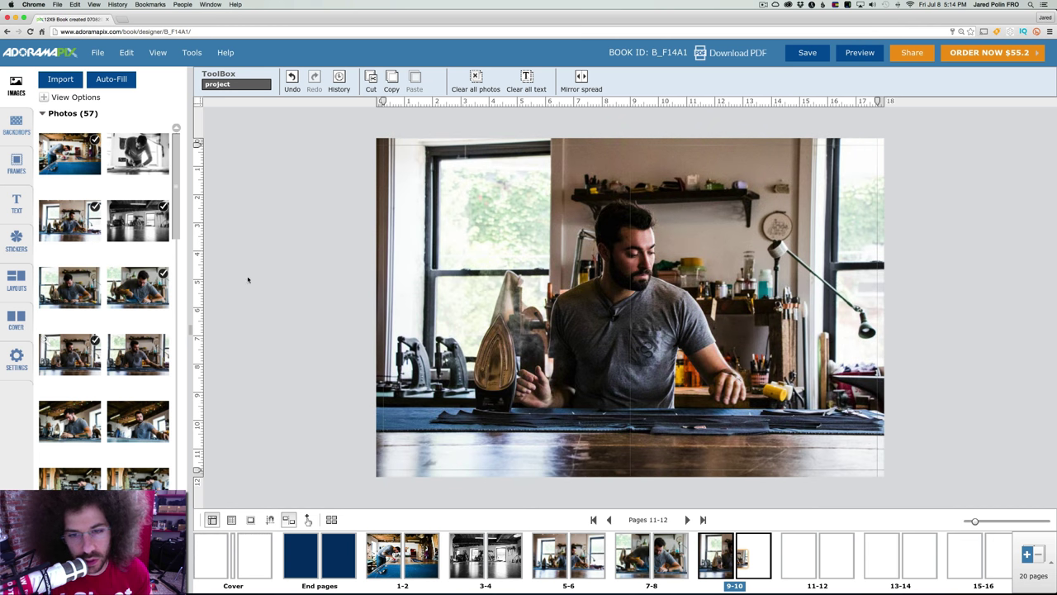
- Fill the pages 9-10 spread with photo 036 of the man reaching across the table, and delete it from the spread
drag(116, 347, 663, 335)
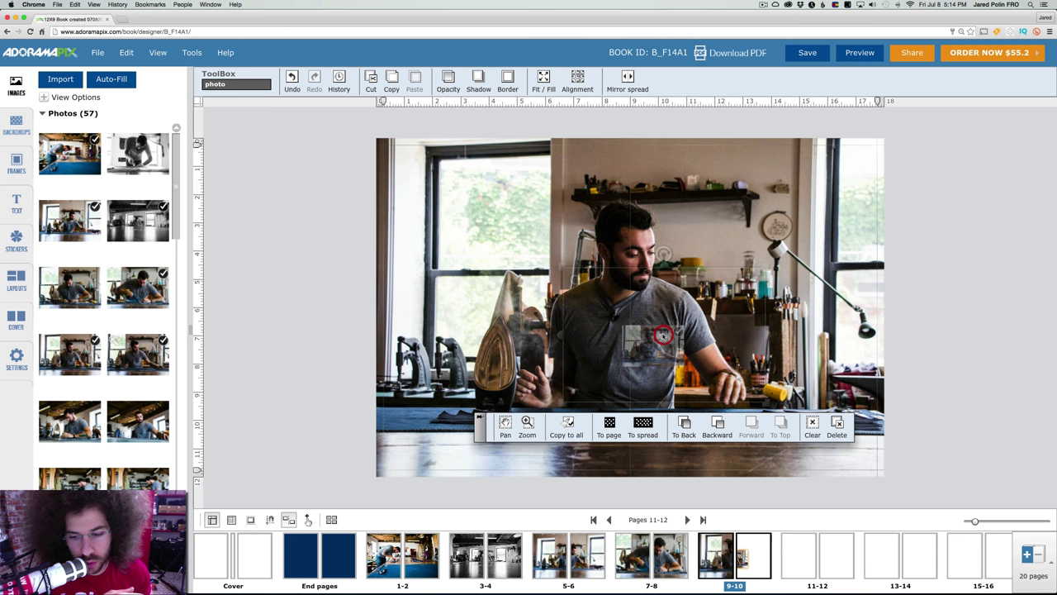
click(644, 426)
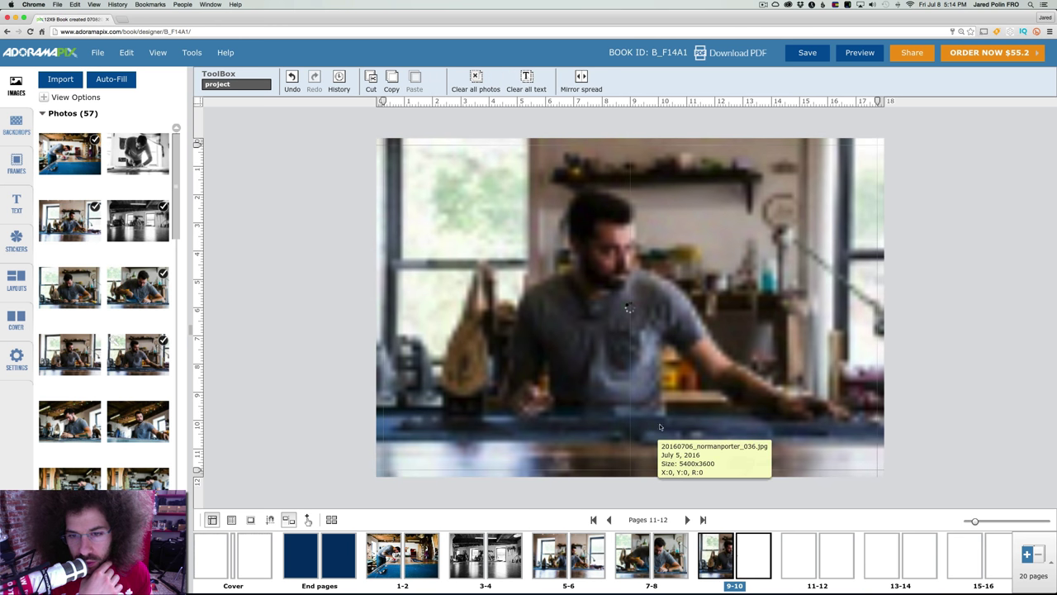
click(742, 355)
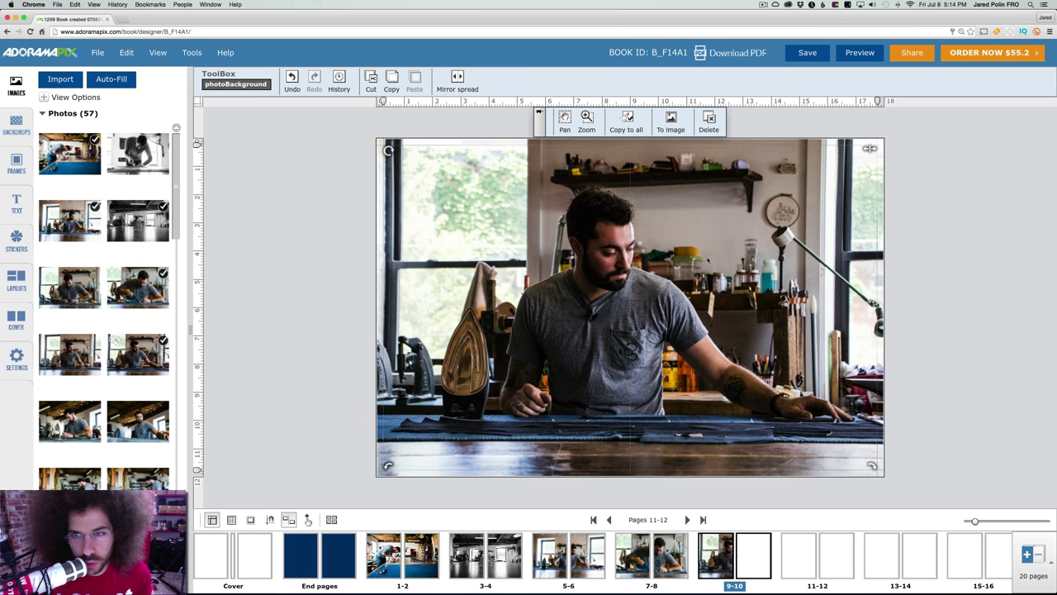
click(715, 128)
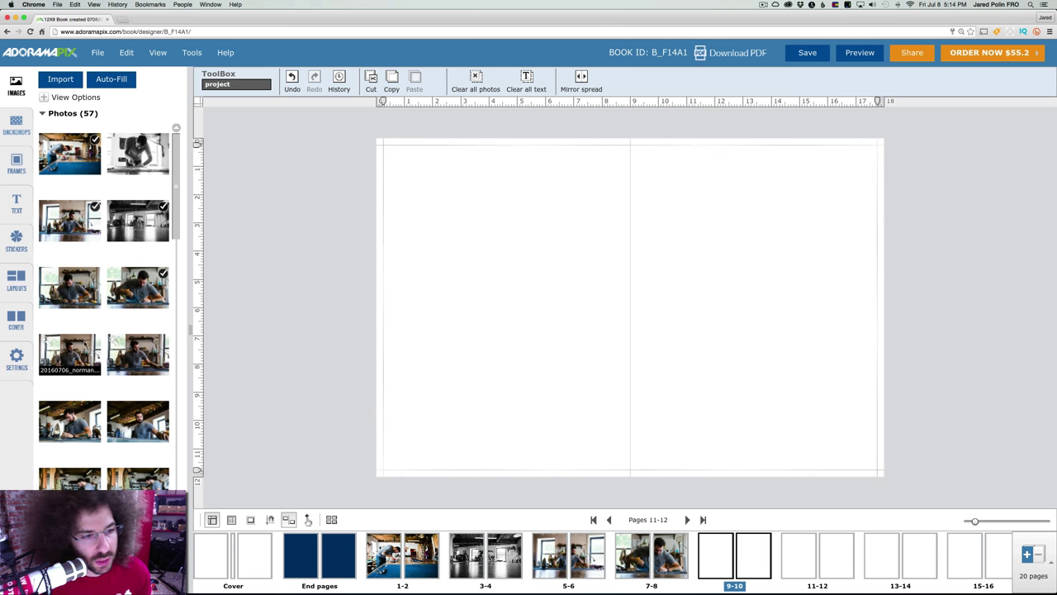
- Alternate photos 033 and 036 as full-spread images on pages 9-10 to compare them, ending with photo 036
drag(66, 347, 632, 316)
click(614, 405)
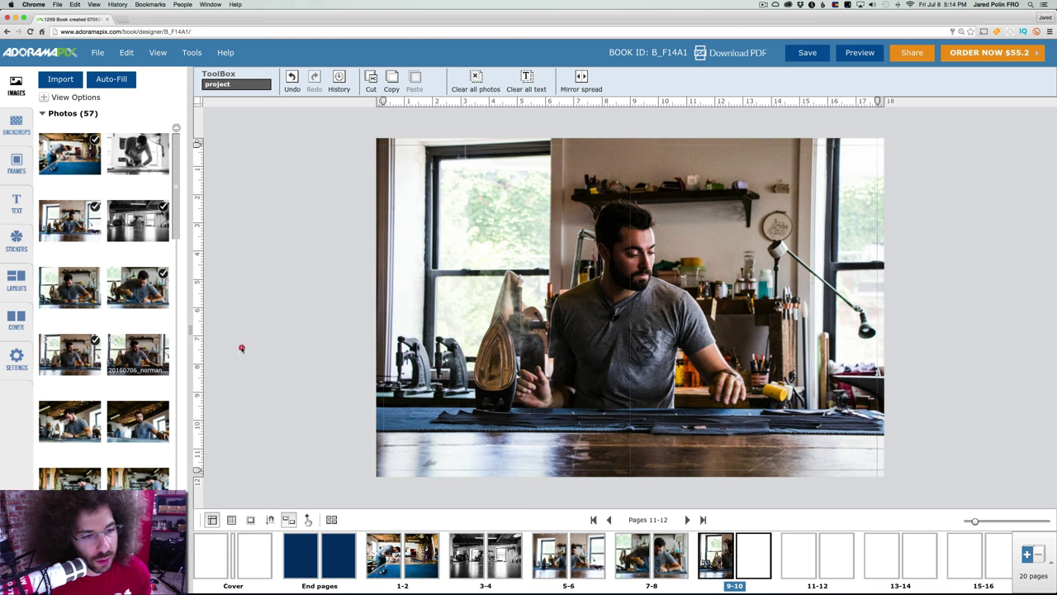
click(615, 326)
click(593, 412)
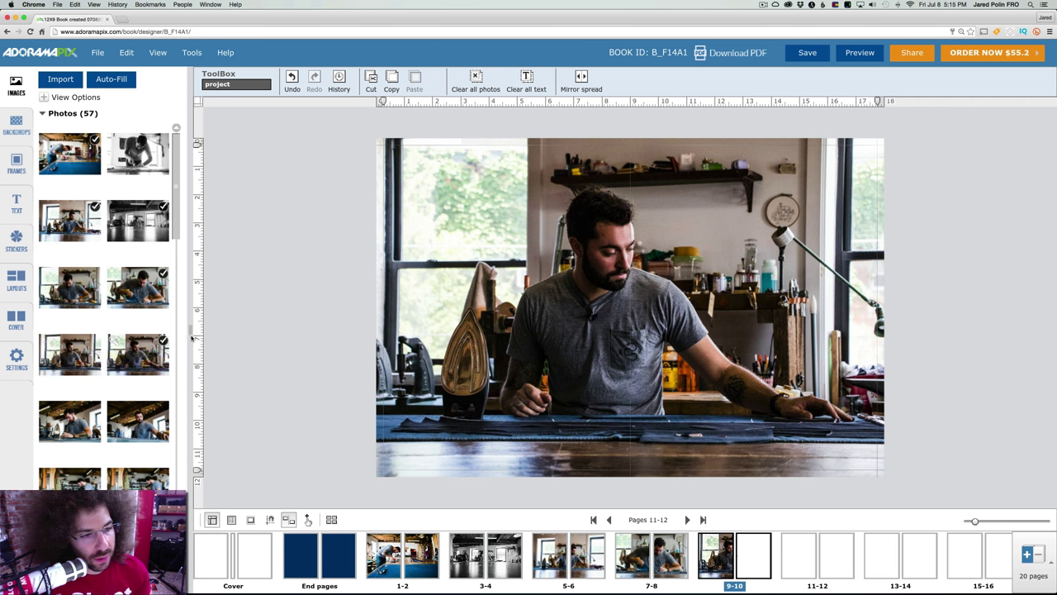
drag(53, 345, 552, 313)
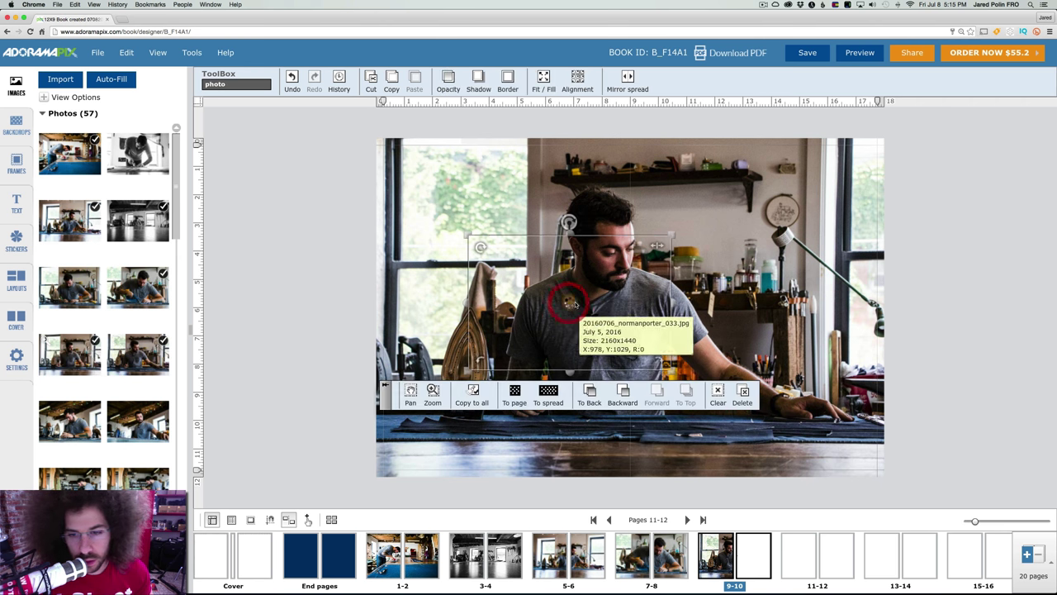
click(555, 390)
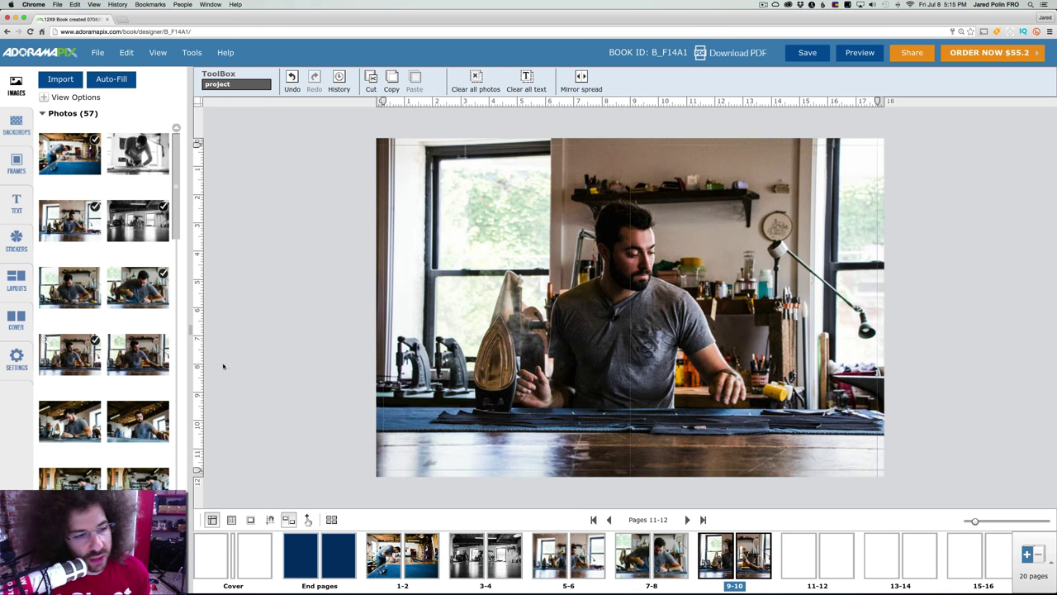
drag(157, 351, 651, 311)
click(633, 403)
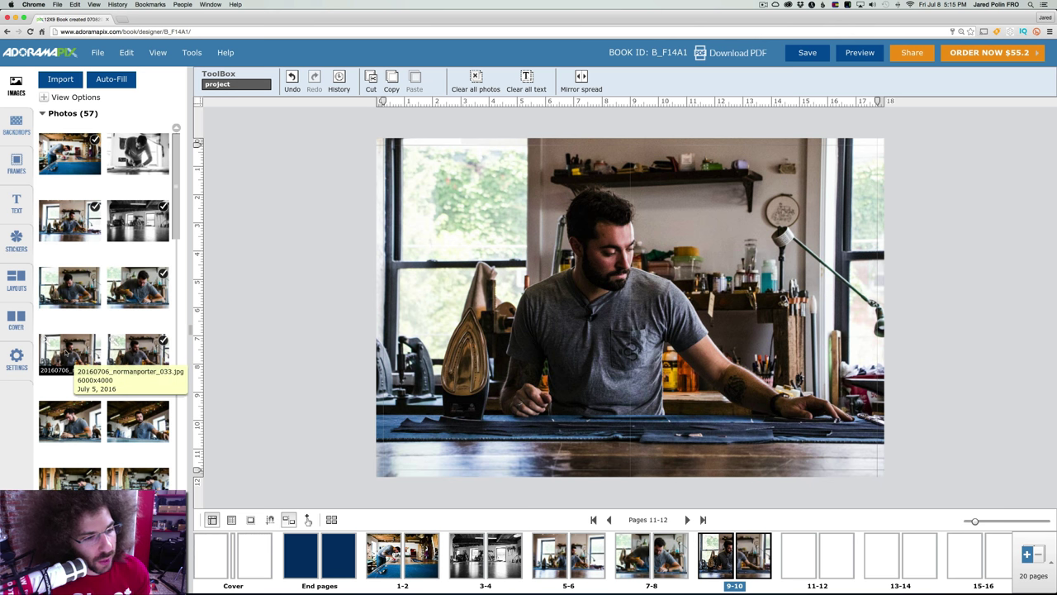
- Try photo 041 of the man under the colored string lights across pages 9-10, and replace it with photo 033
drag(45, 407, 528, 347)
click(509, 404)
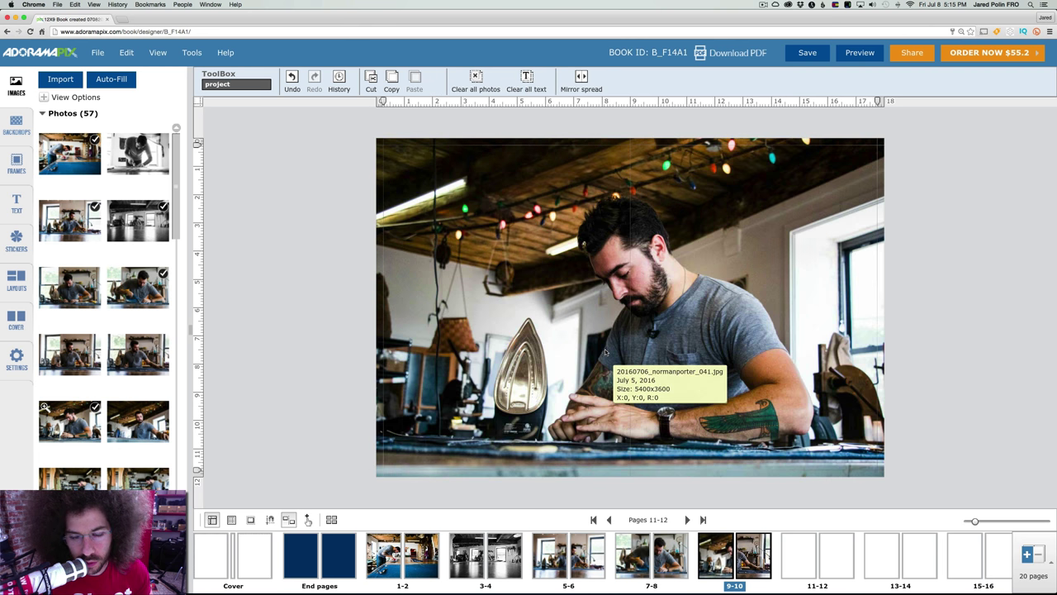
drag(73, 301, 552, 313)
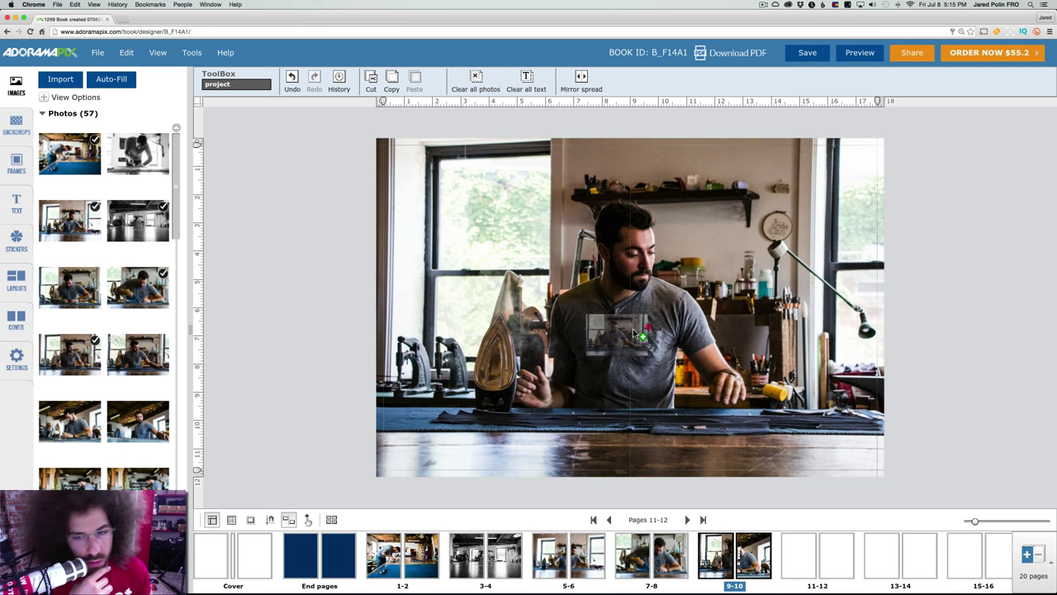
- Alternate photos 036 and 033 as full-spread images on pages 9-10 to compare them, ending with photo 033
click(671, 322)
click(651, 409)
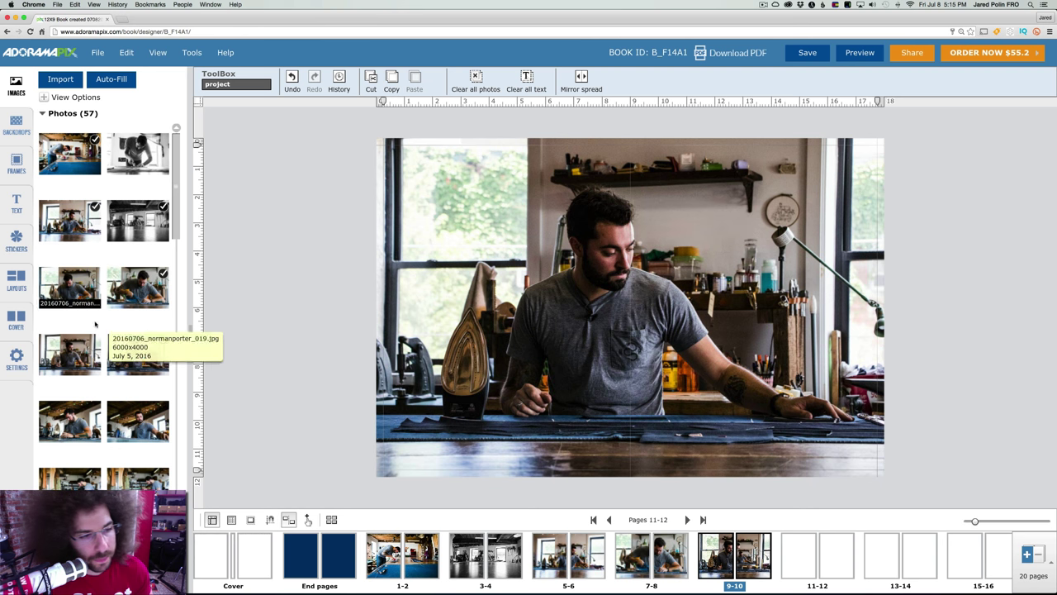
drag(69, 353, 596, 281)
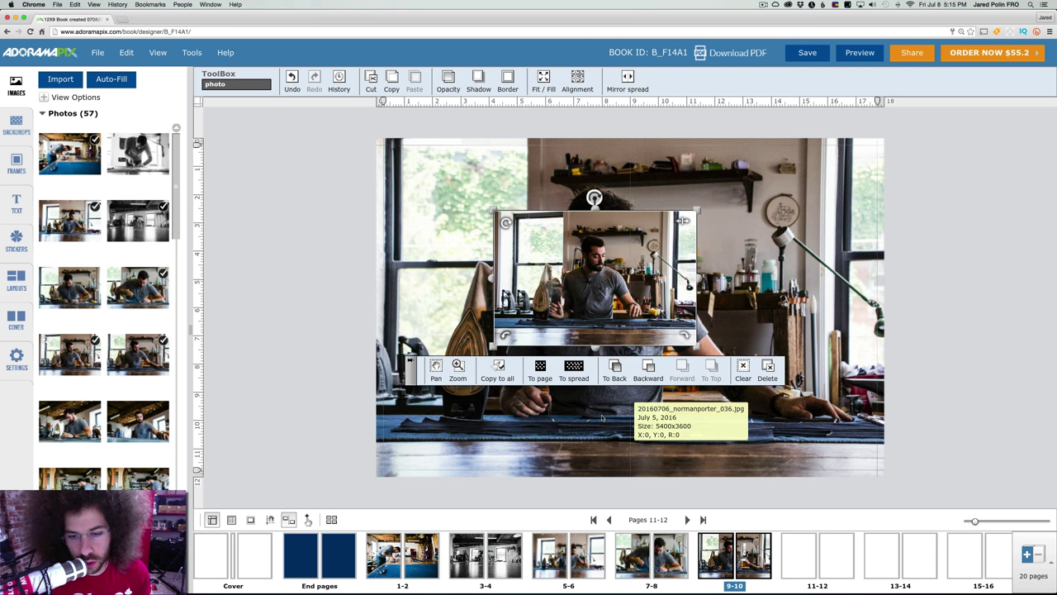
click(580, 368)
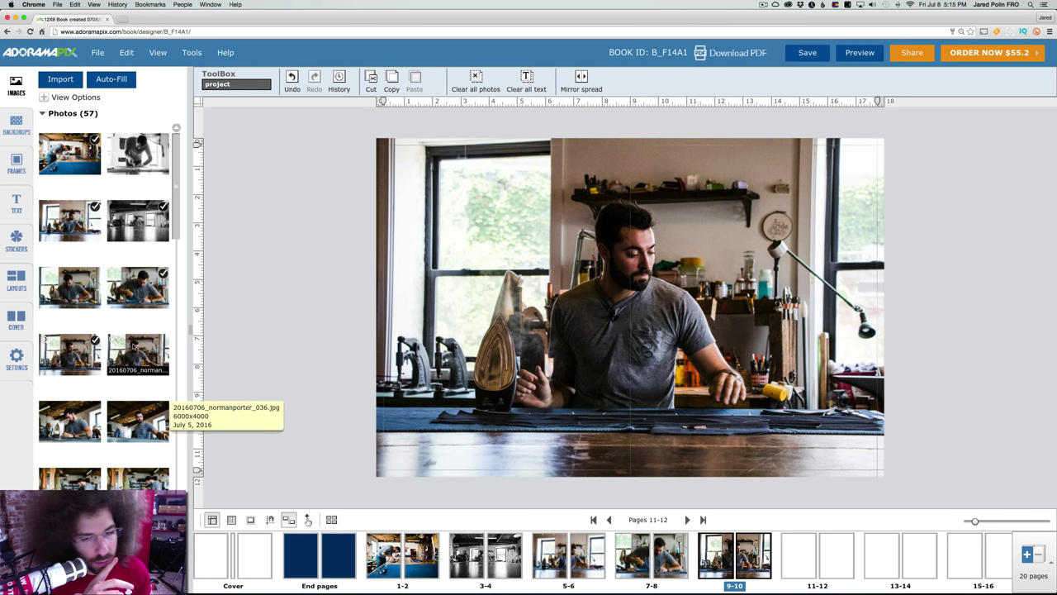
drag(130, 345, 613, 302)
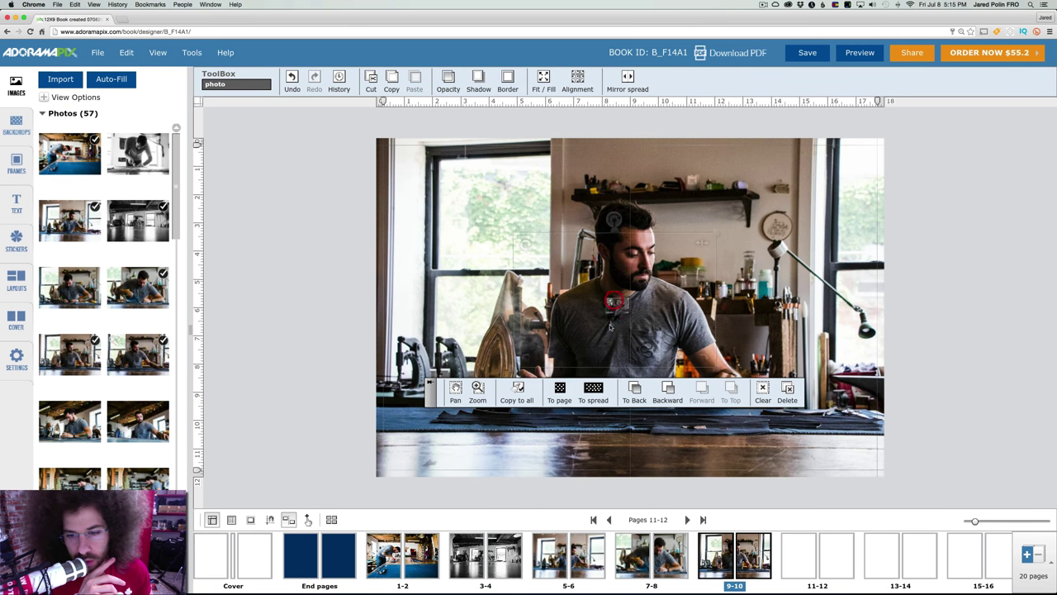
click(594, 392)
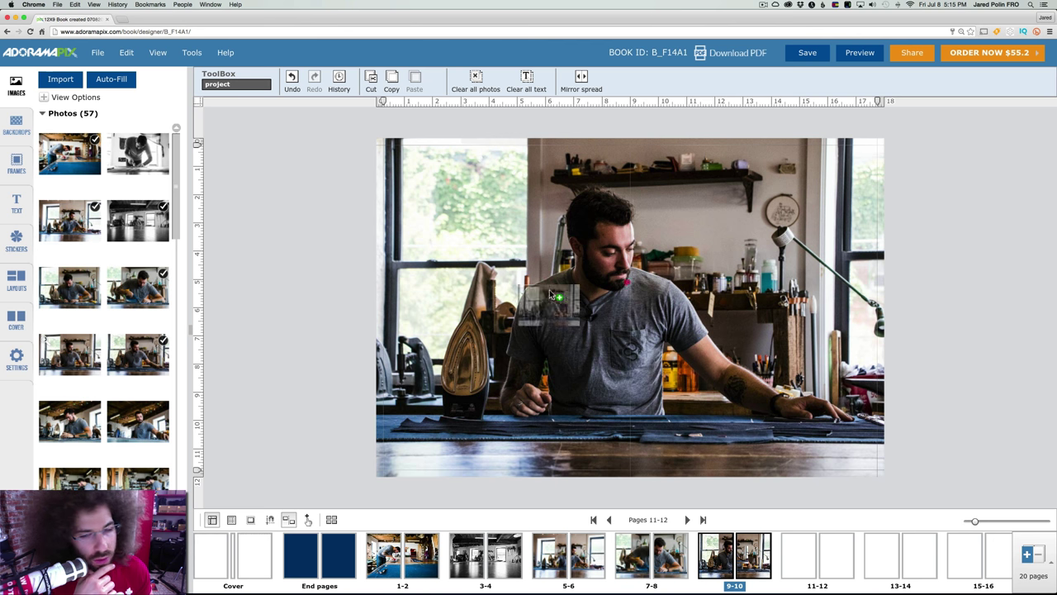
click(673, 281)
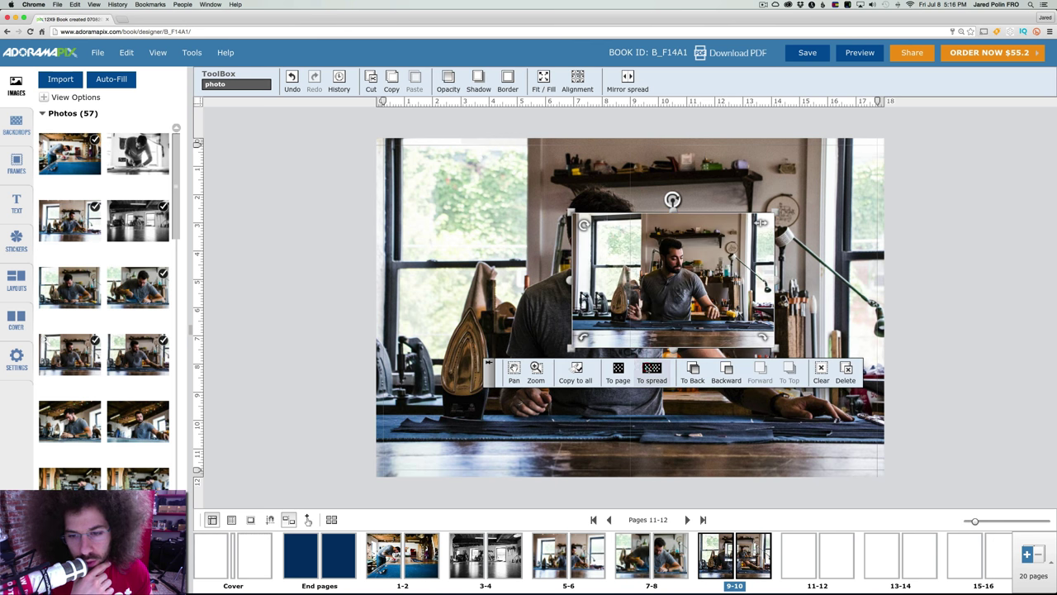
click(647, 369)
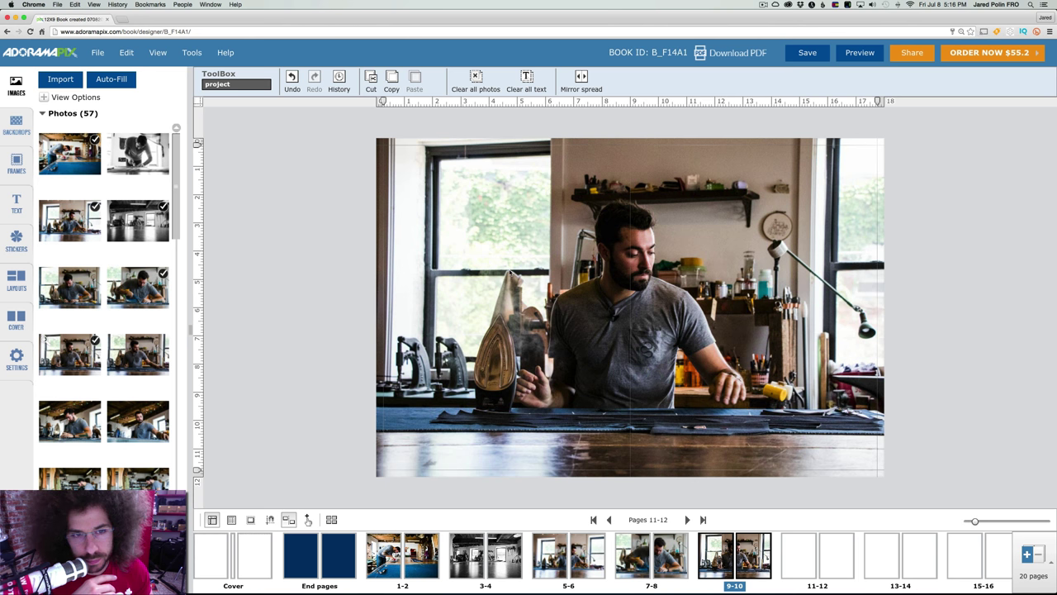
- Fill the empty pages 11-12 spread with photo 048 of the man reaching under the colored string lights, and save the book
click(798, 559)
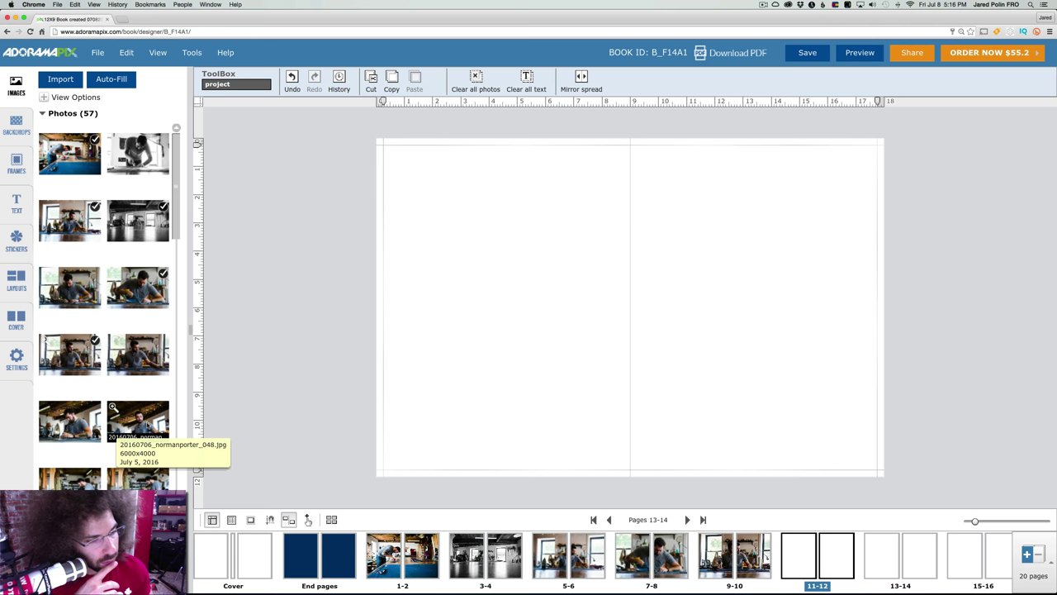
drag(145, 426, 636, 326)
click(617, 417)
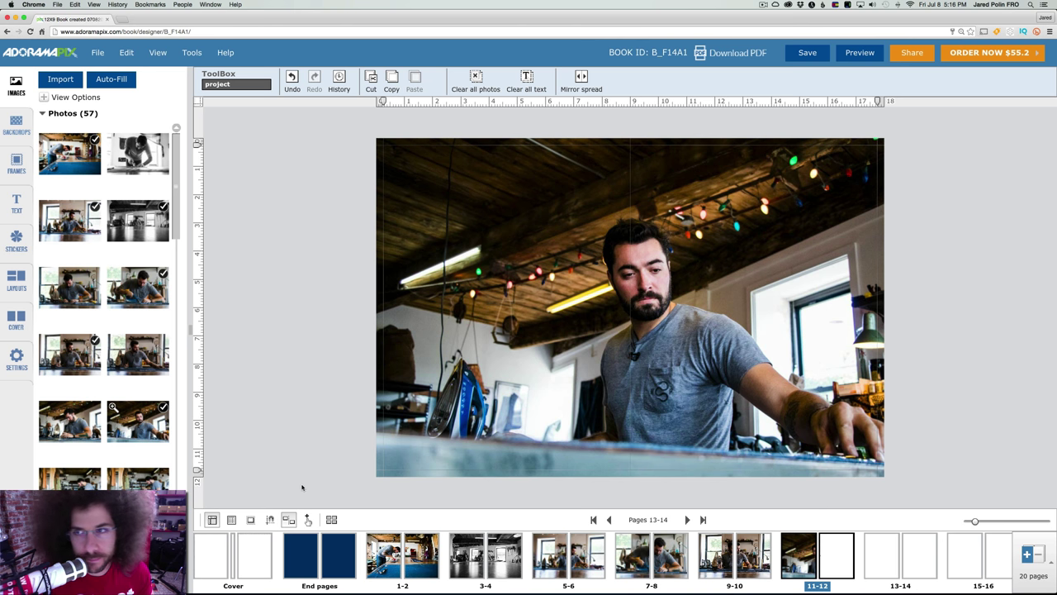
click(807, 53)
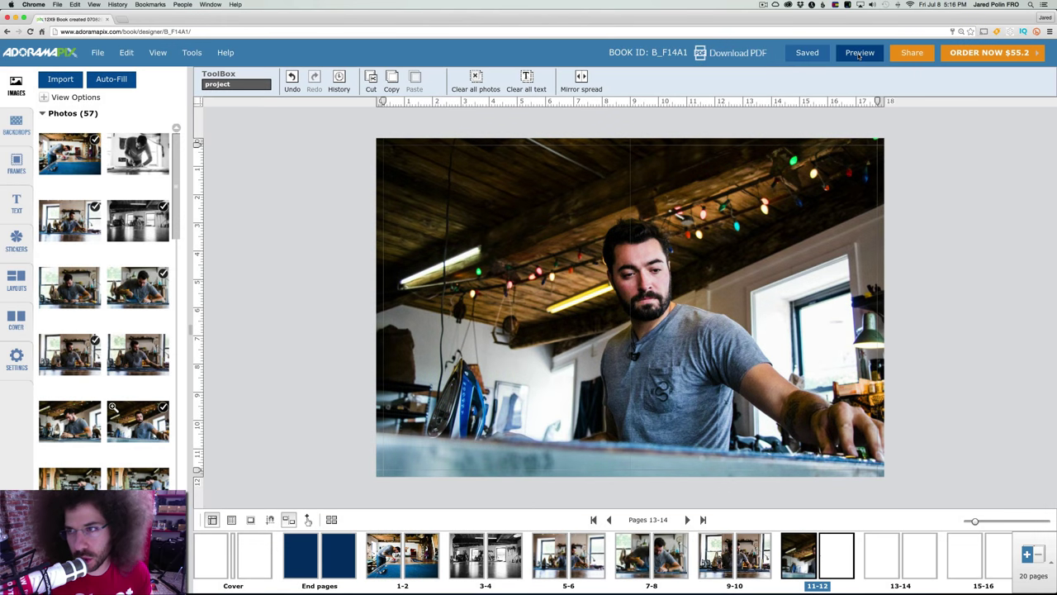
- Preview the book, flip from the cover through the filled spreads to pages 13-14, and return to editing
click(858, 53)
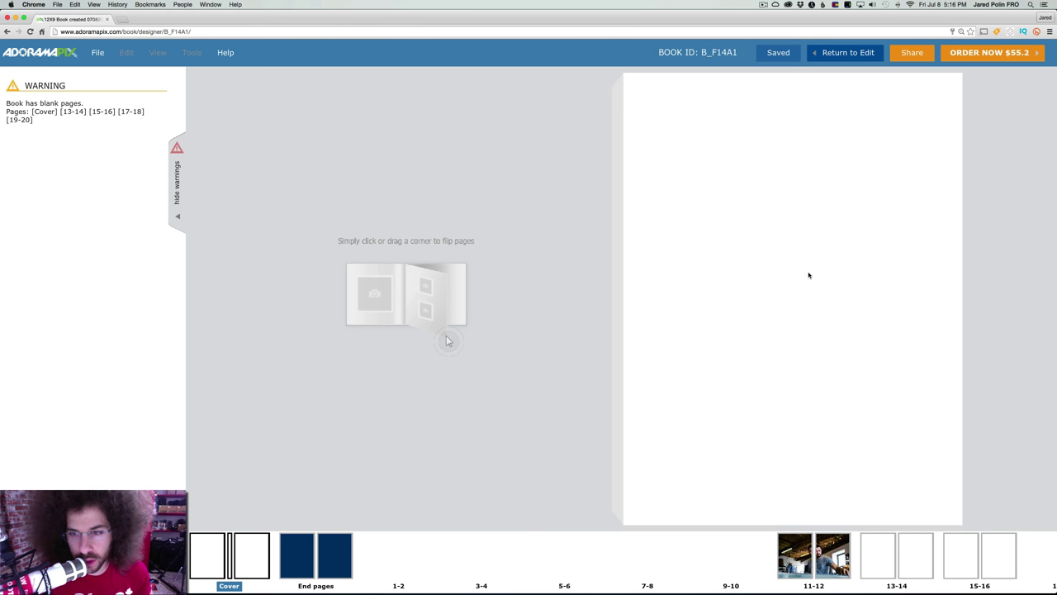
click(859, 334)
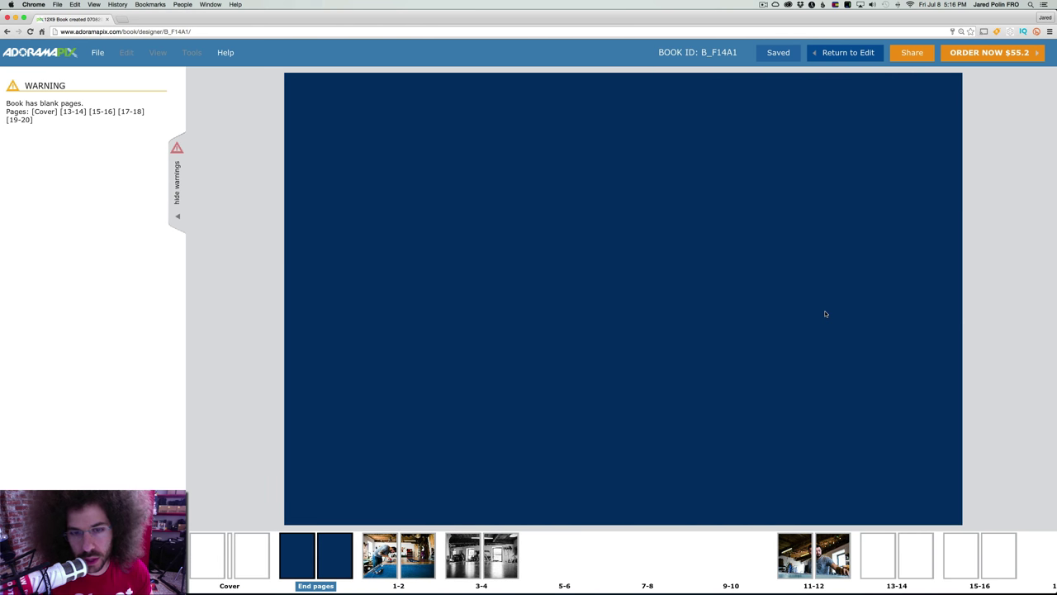
click(868, 323)
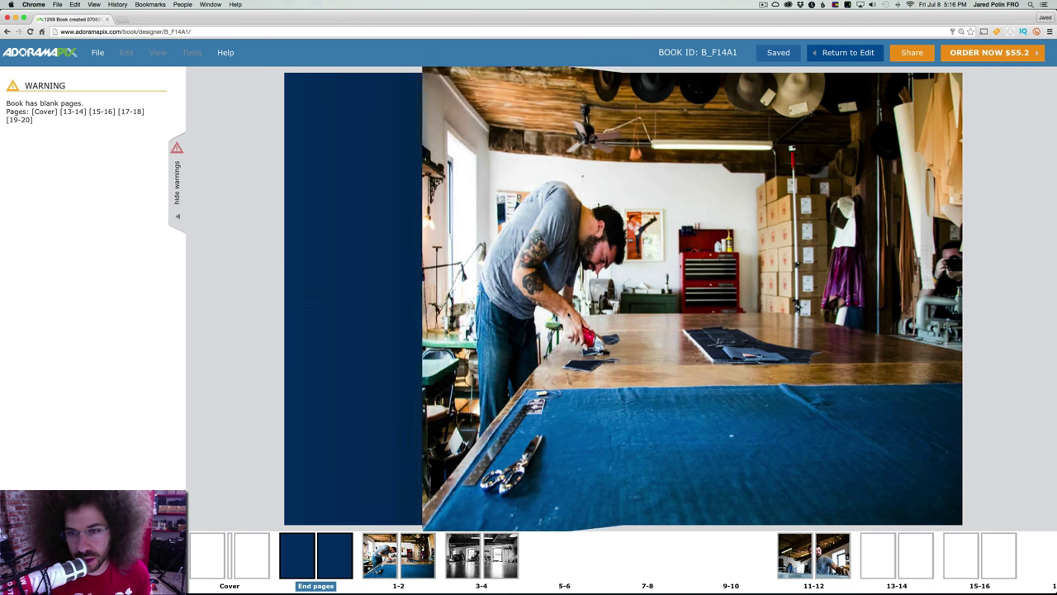
click(809, 335)
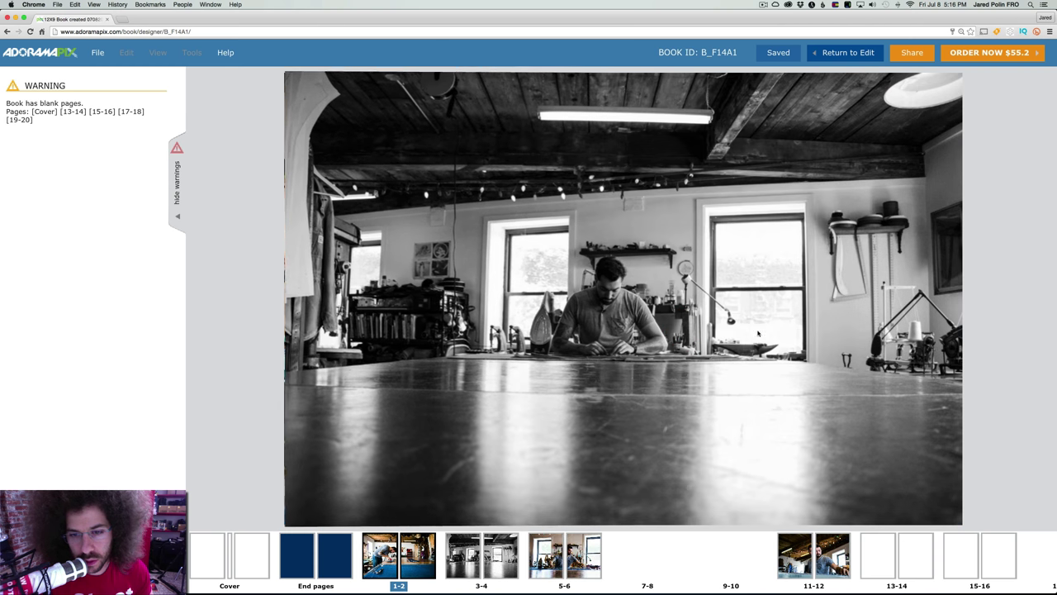
click(806, 320)
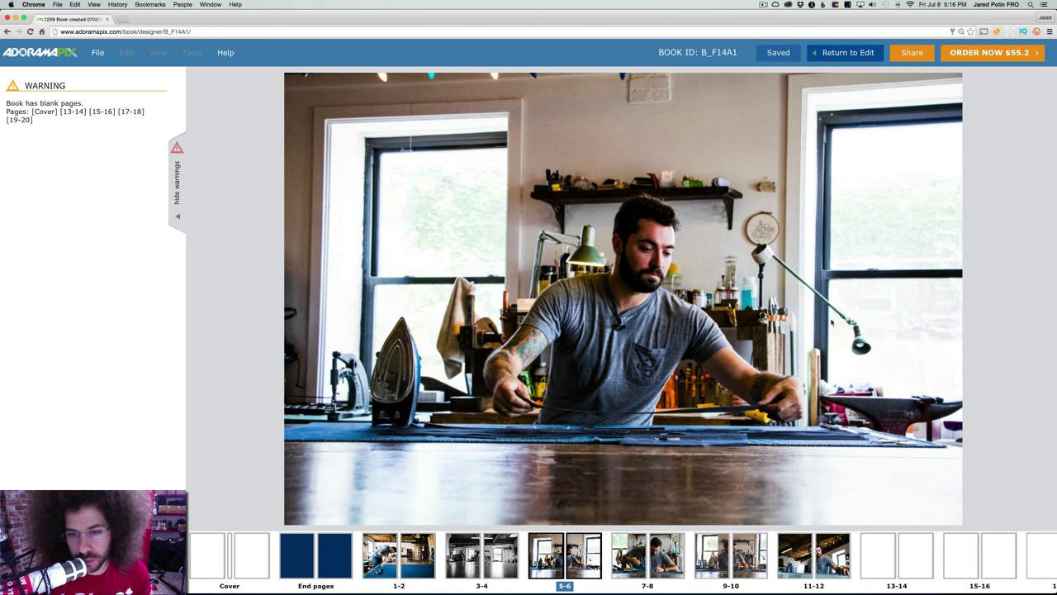
click(919, 319)
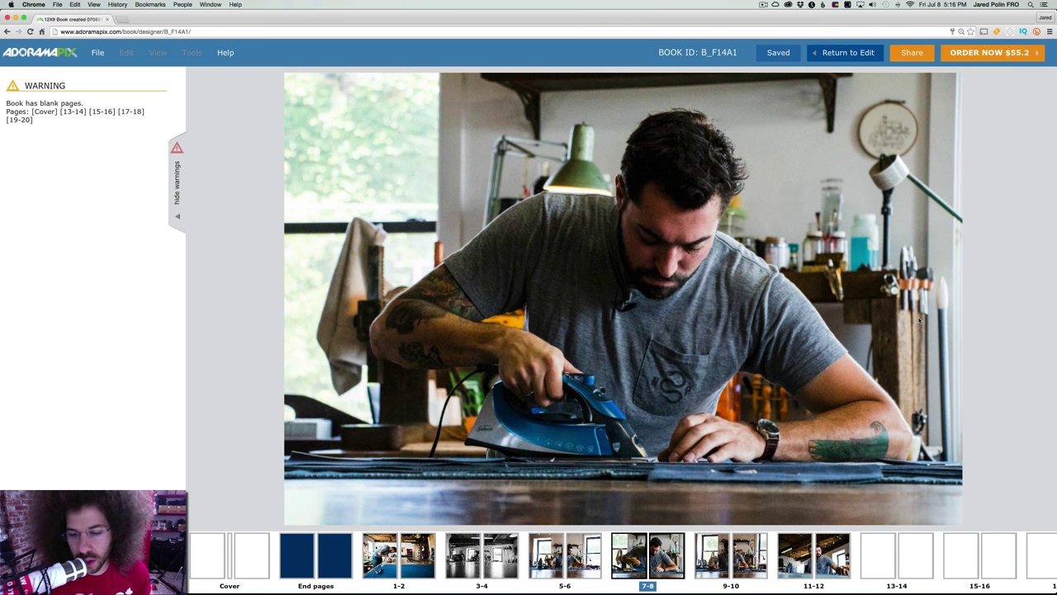
click(919, 318)
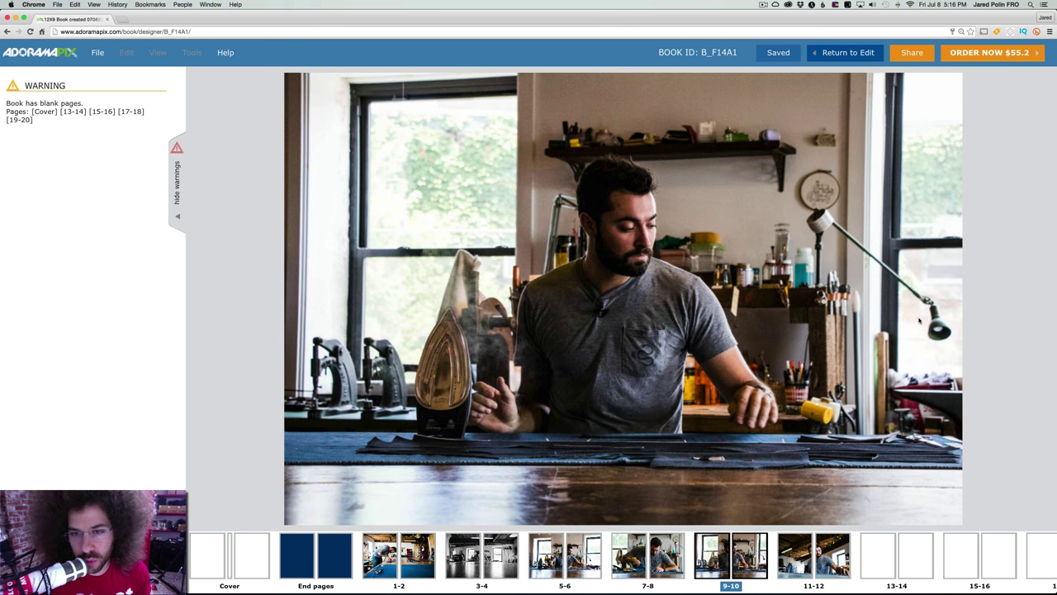
click(919, 321)
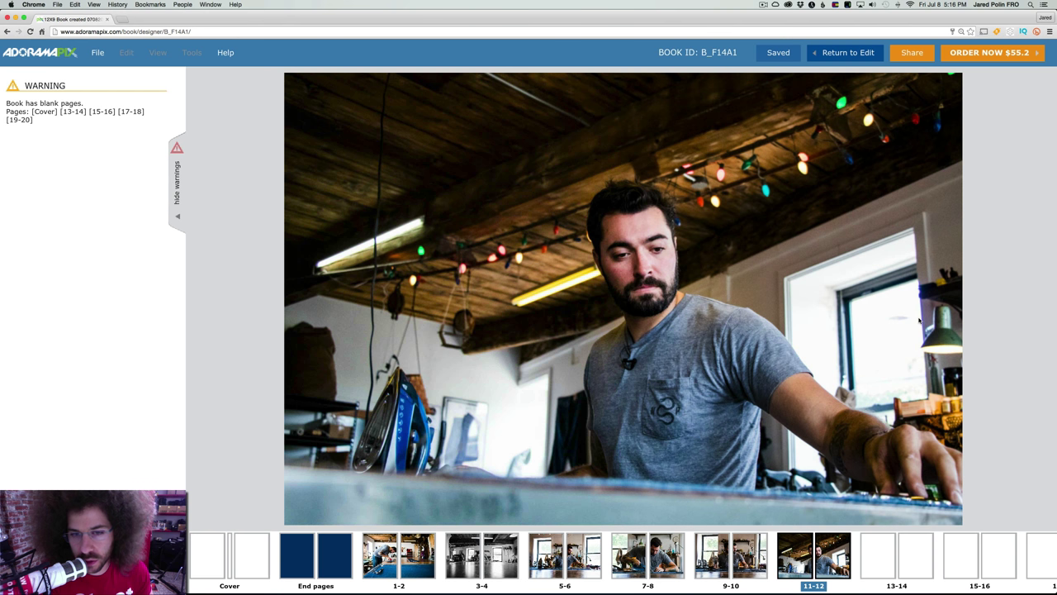
click(919, 321)
click(531, 286)
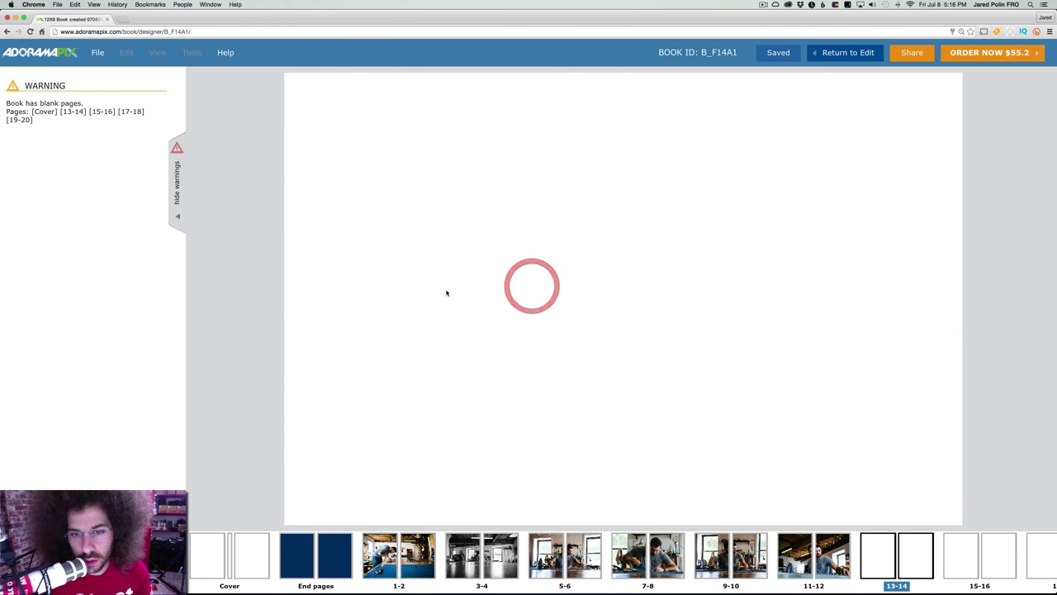
click(430, 289)
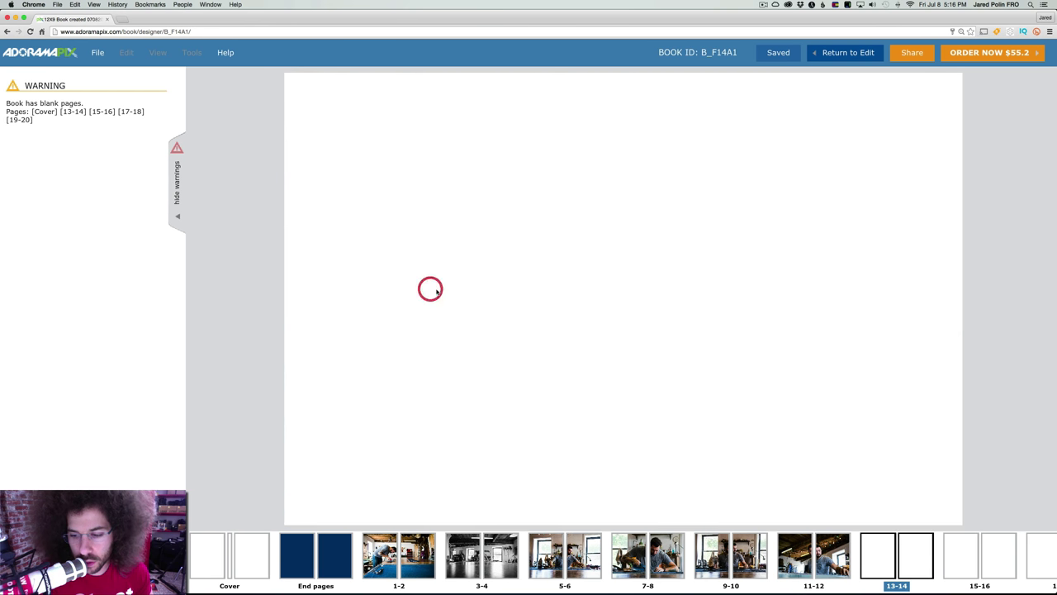
click(830, 53)
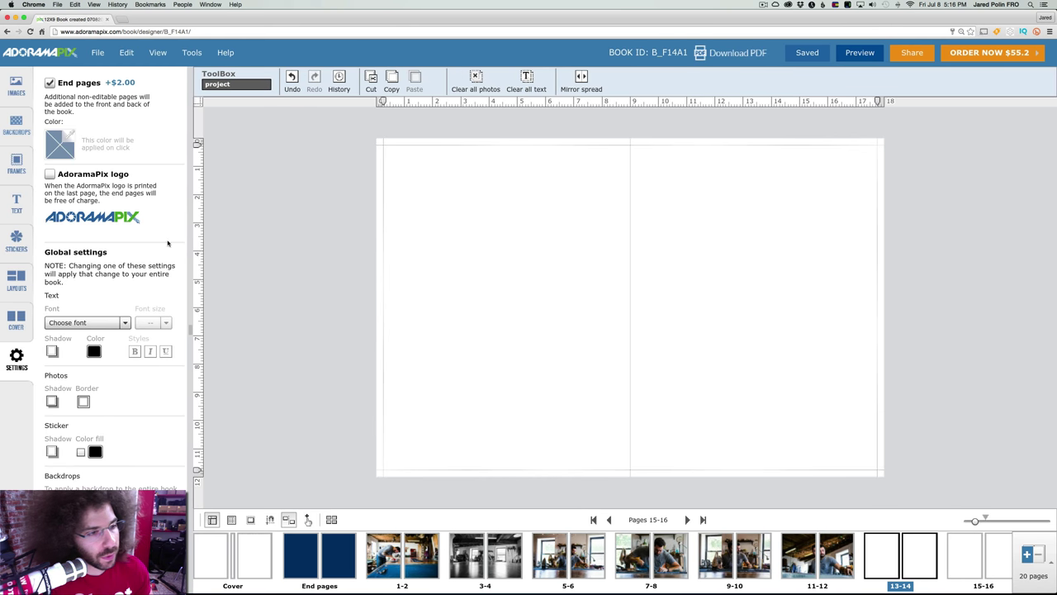
- Fill the empty pages 13-14 spread with photo 060 of the man working at the table with the iron standing beside him
click(16, 86)
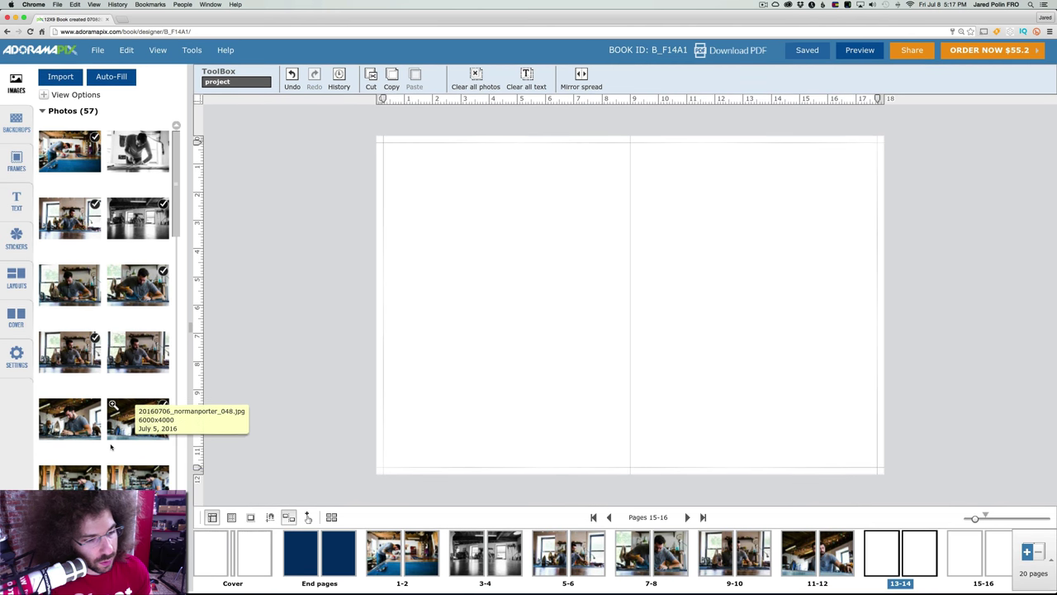
drag(177, 208, 179, 282)
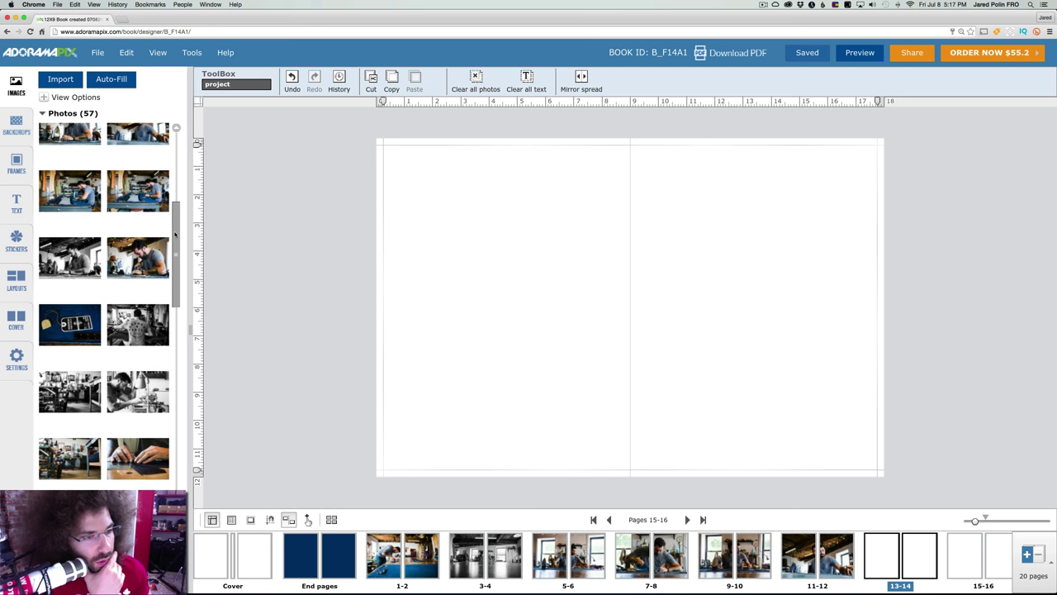
drag(175, 233, 175, 223)
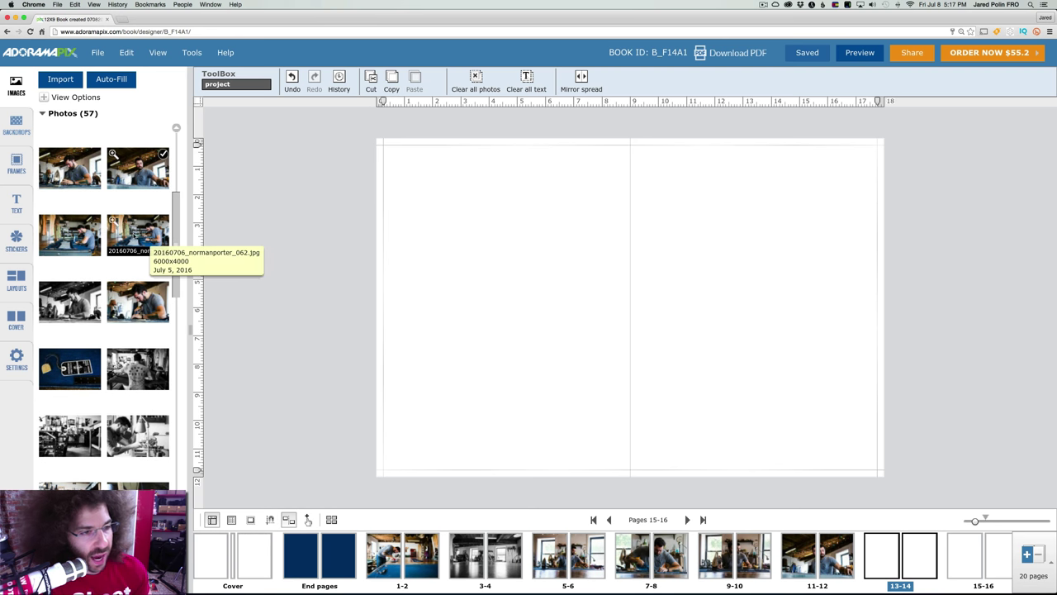
drag(91, 239, 600, 307)
click(583, 398)
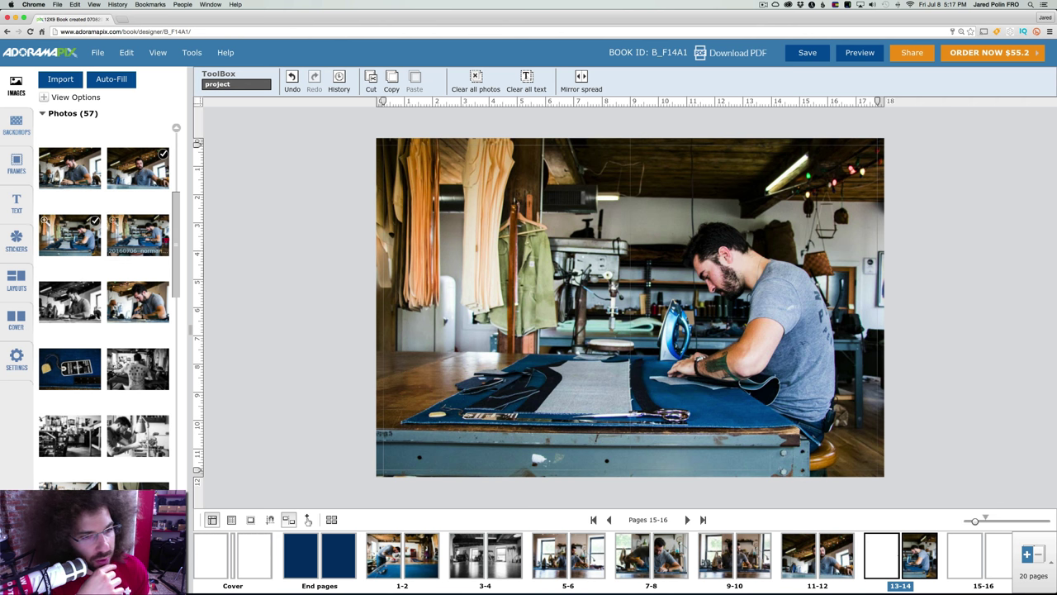
- Compare photo 062 of the man ironing at the table with photo 060 across pages 13-14, ending with photo 062
drag(137, 236, 596, 299)
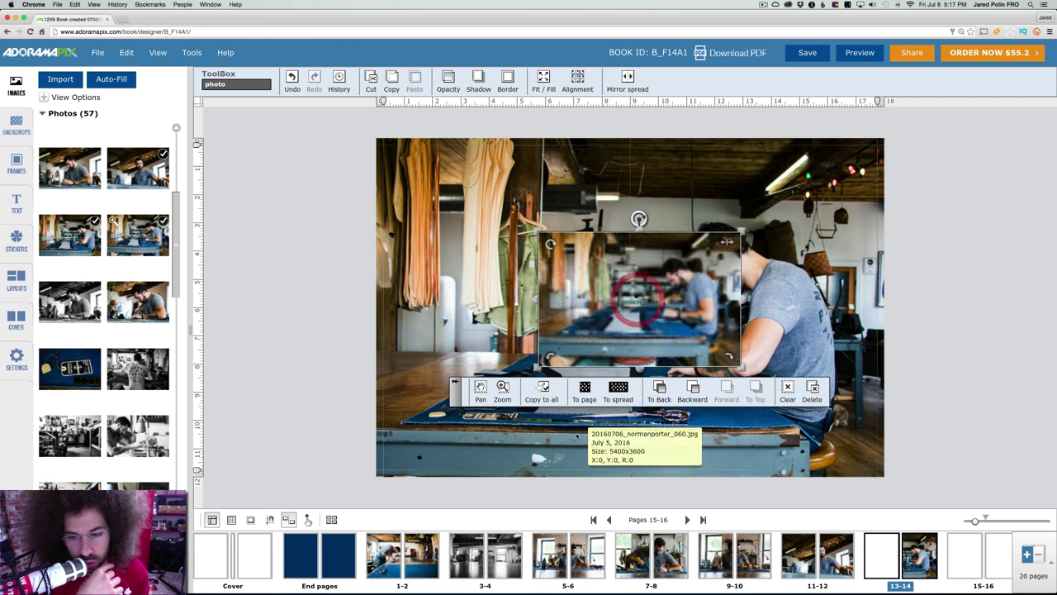
click(619, 390)
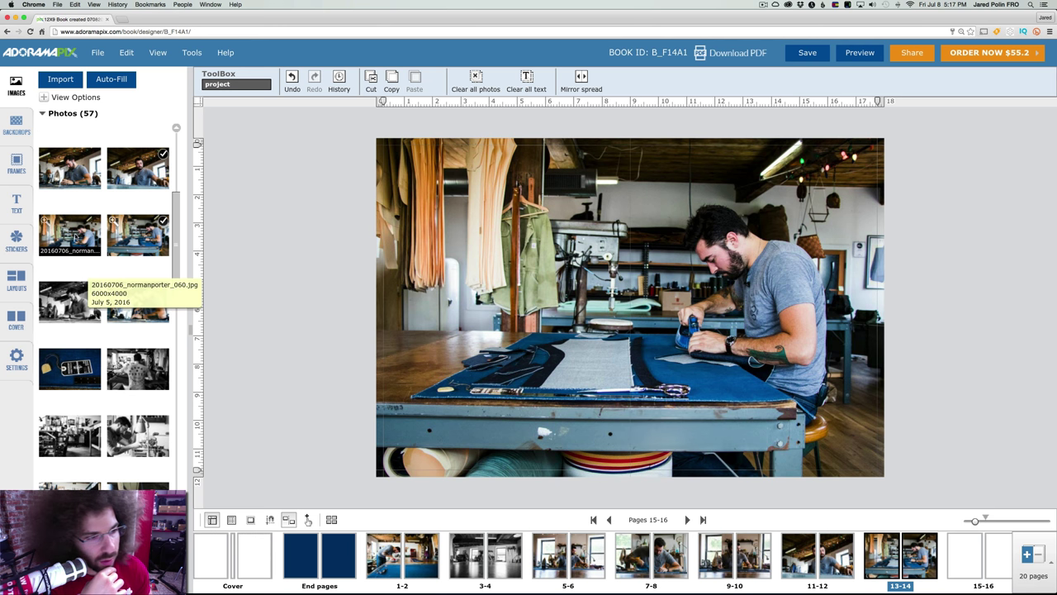
drag(74, 247, 652, 330)
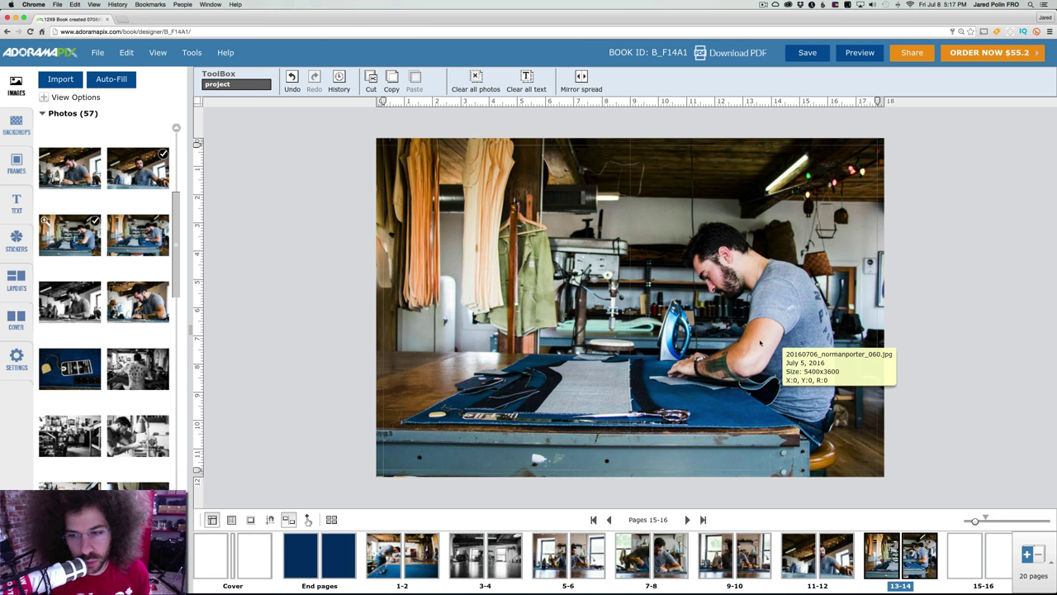
drag(139, 230, 631, 305)
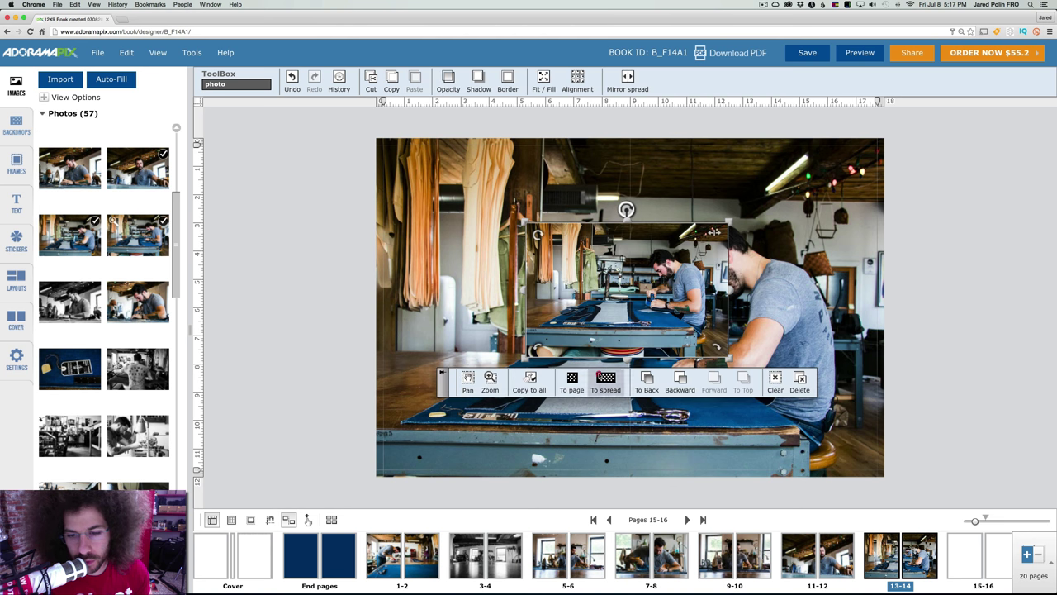
click(605, 382)
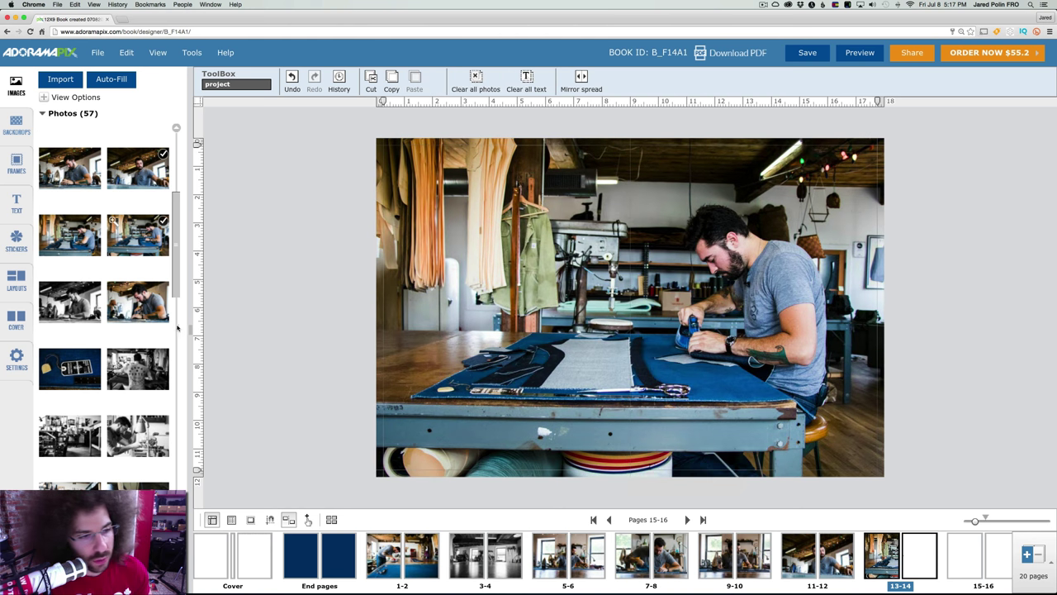
- Save the book and fill the empty pages 15-16 spread with black-and-white photo 066 of the man working beside the iron
scroll(909, 558, right, 3)
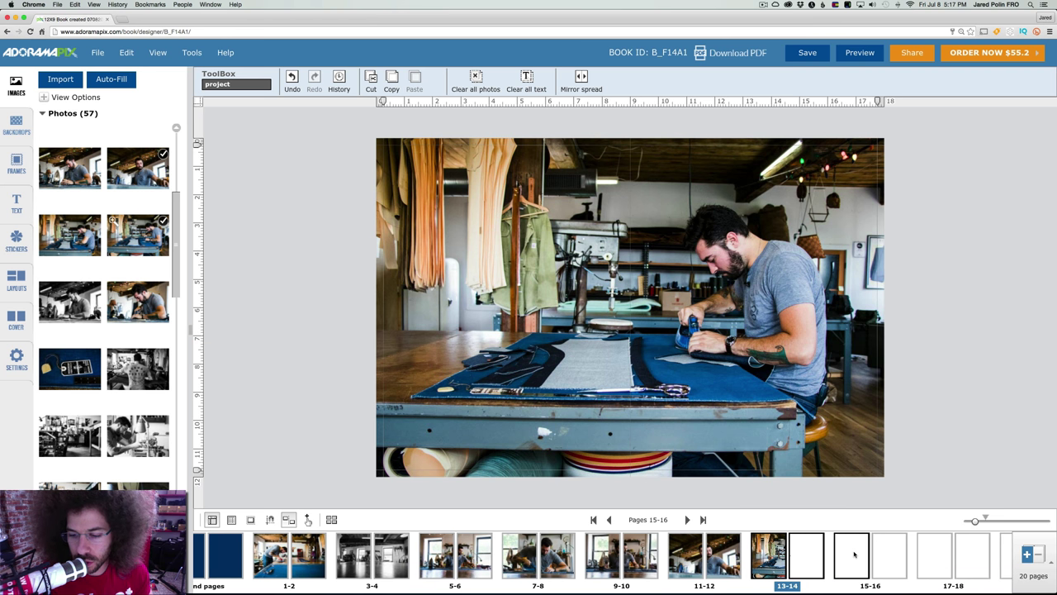
click(851, 555)
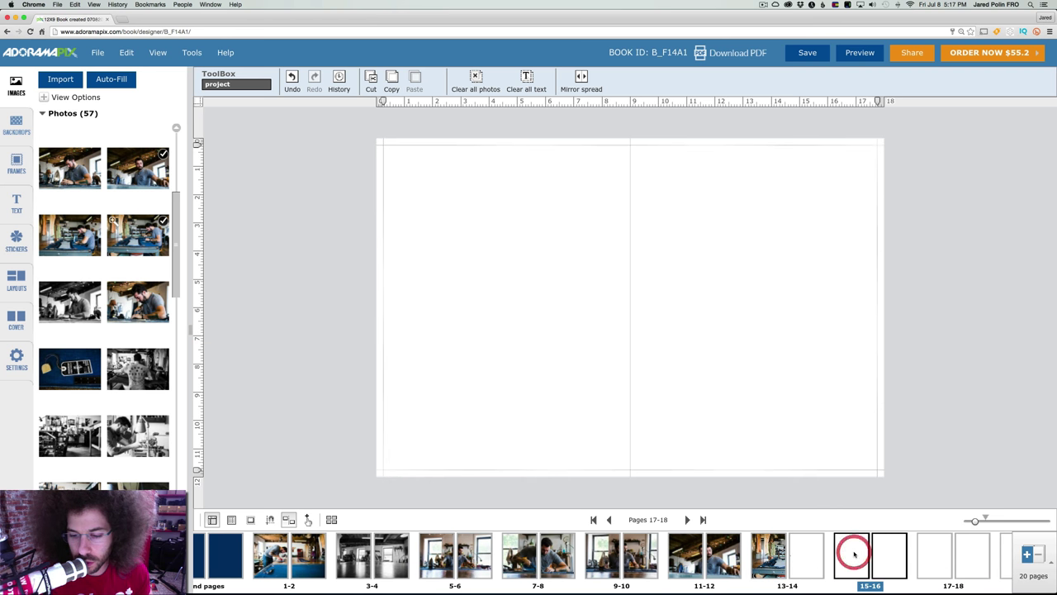
click(806, 52)
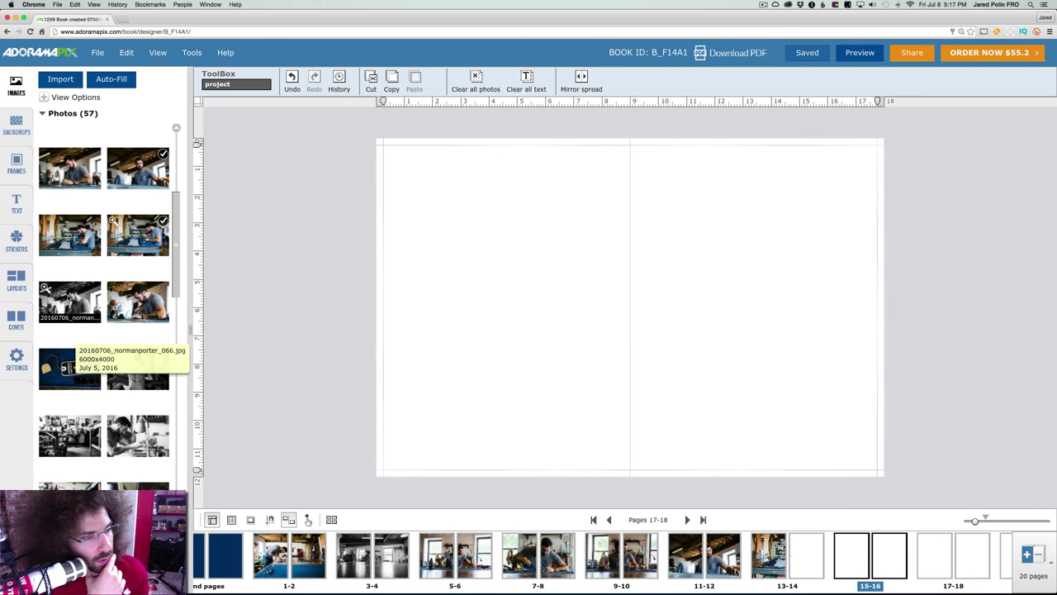
drag(68, 299, 576, 321)
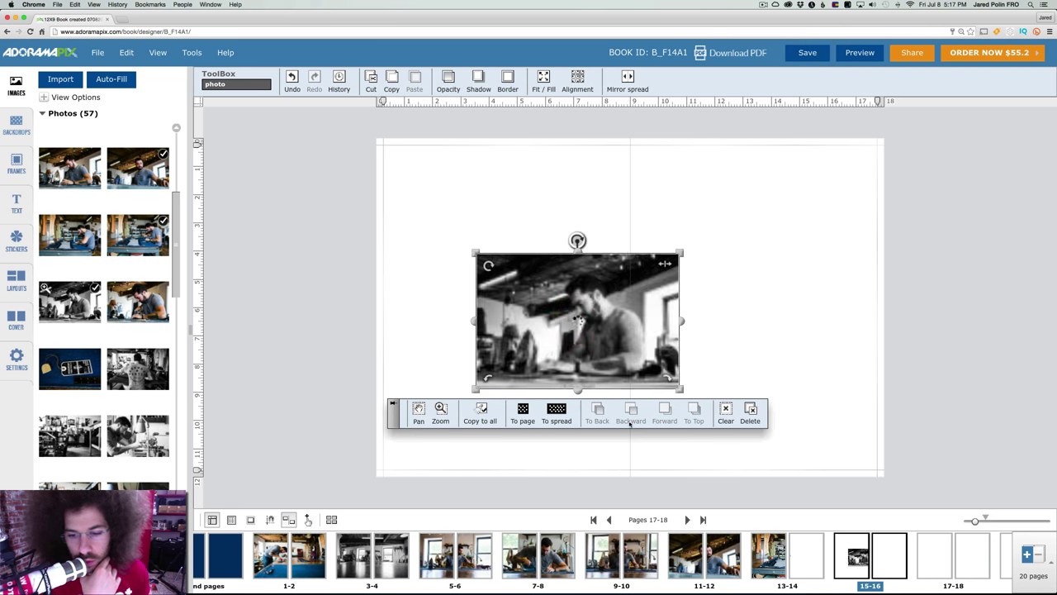
click(556, 413)
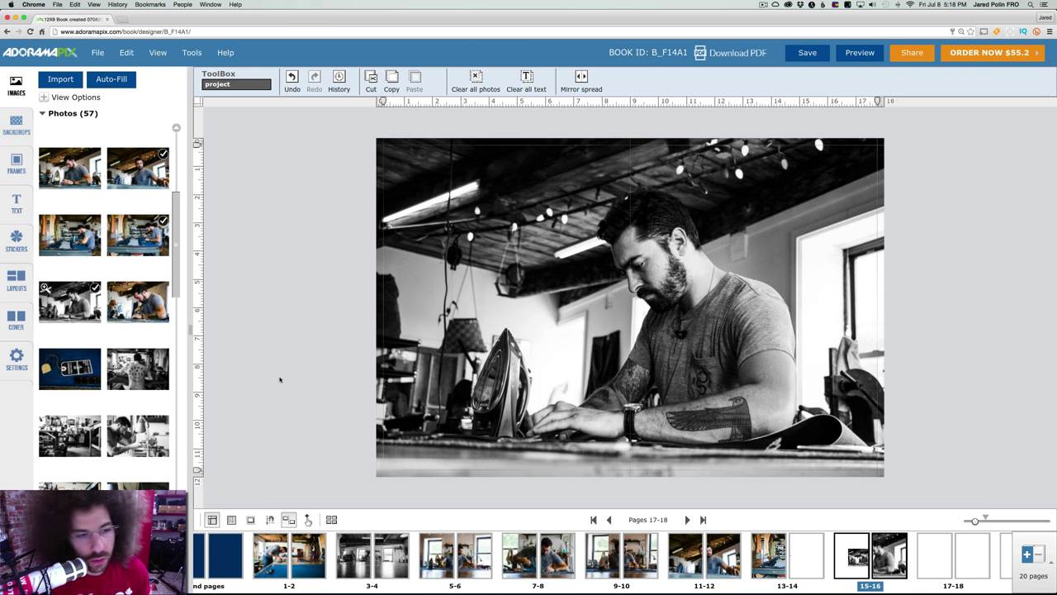
- Compare the colour close-up of the man cutting with photo 066 across pages 15-16, ending with the colour close-up
drag(138, 310, 715, 326)
click(695, 417)
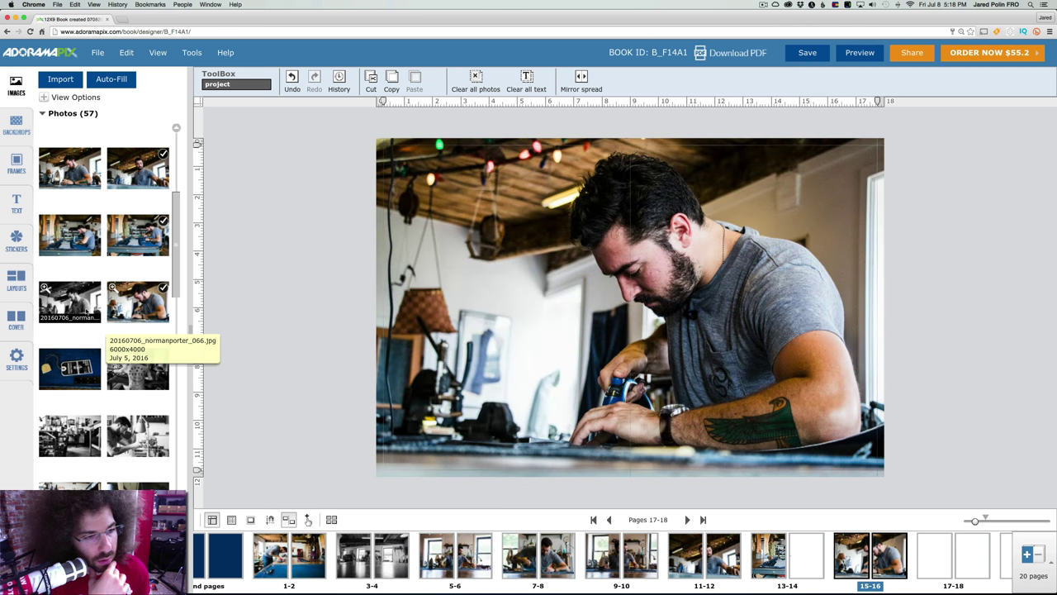
drag(74, 304, 611, 363)
click(611, 387)
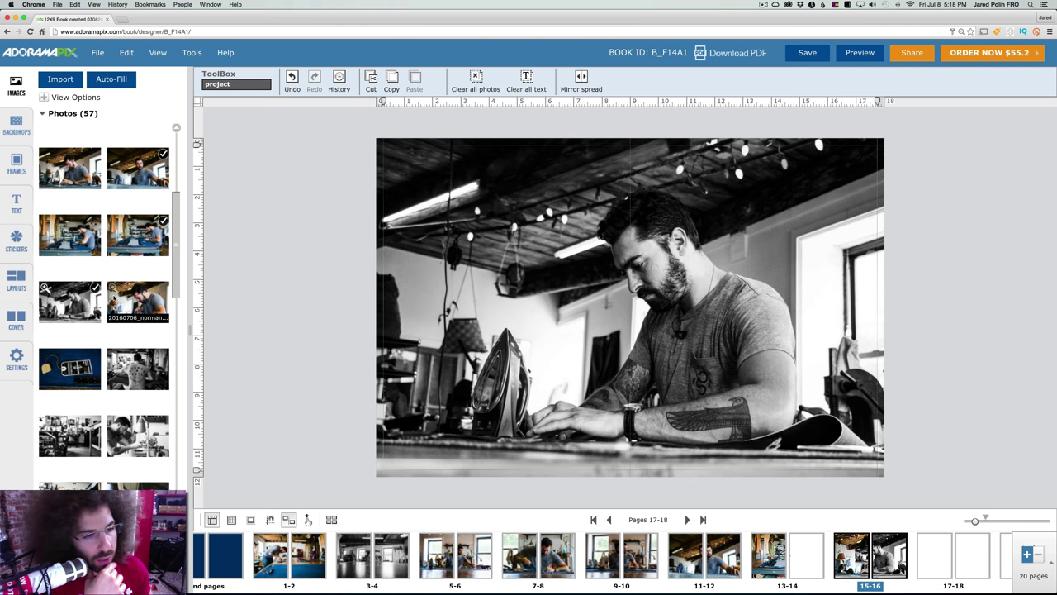
drag(137, 304, 640, 297)
click(610, 386)
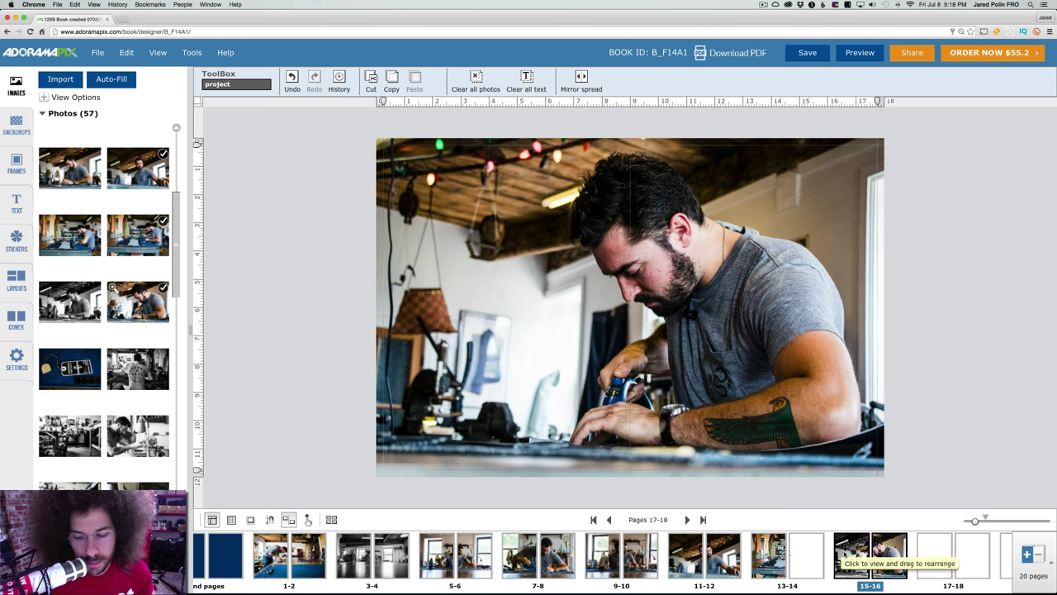
- Move the colour close-up spread from pages 15-16 to pages 9-10 and open the spread now at pages 15-16
drag(850, 555, 590, 551)
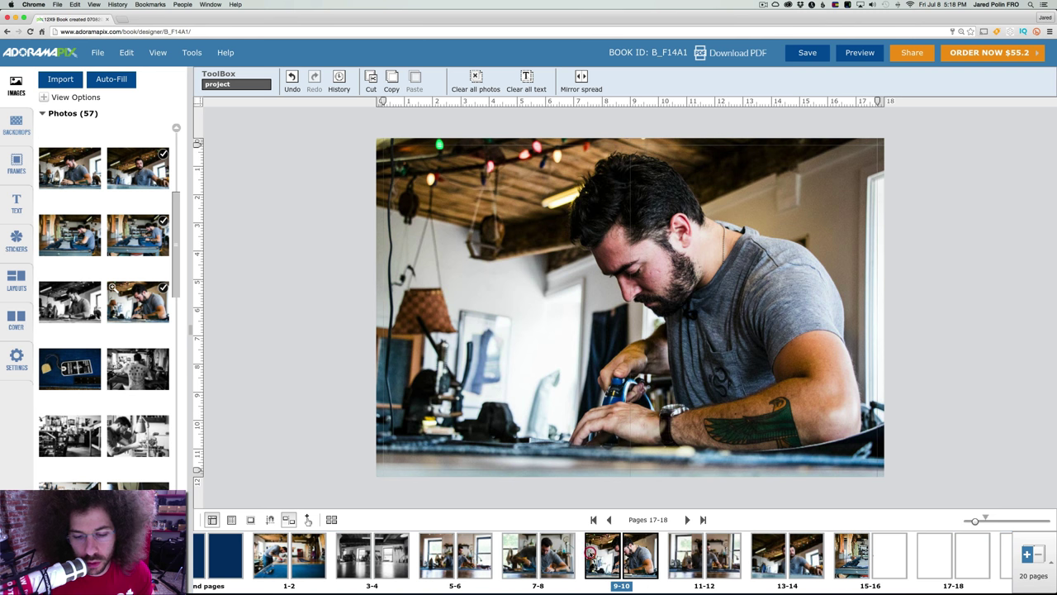
click(851, 555)
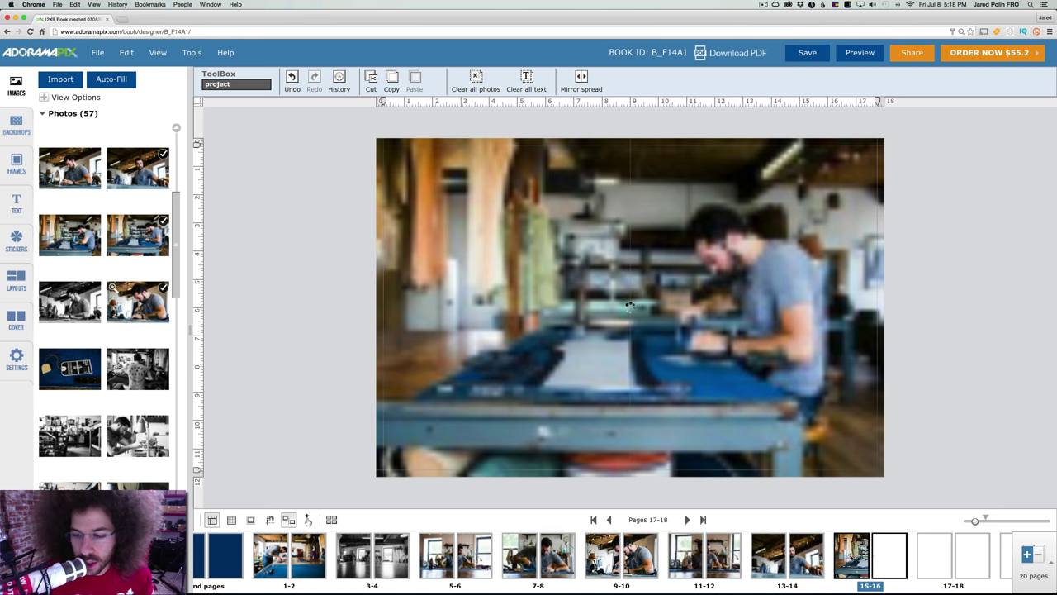
- Review the spreads in order from pages 5-6 through pages 15-16 to check how the photos flow
scroll(347, 555, left, 2)
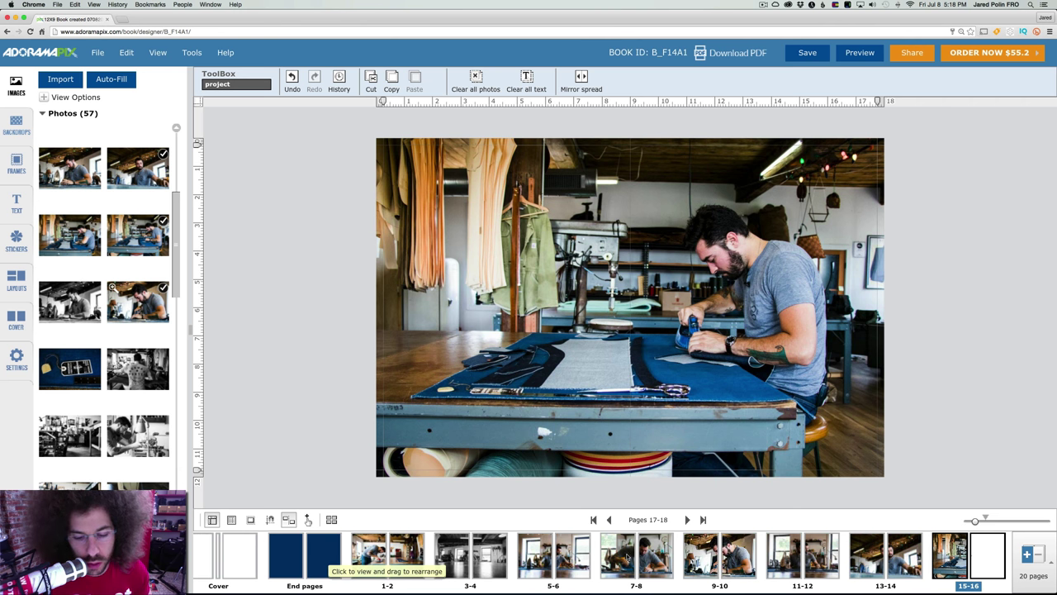
click(487, 559)
click(535, 558)
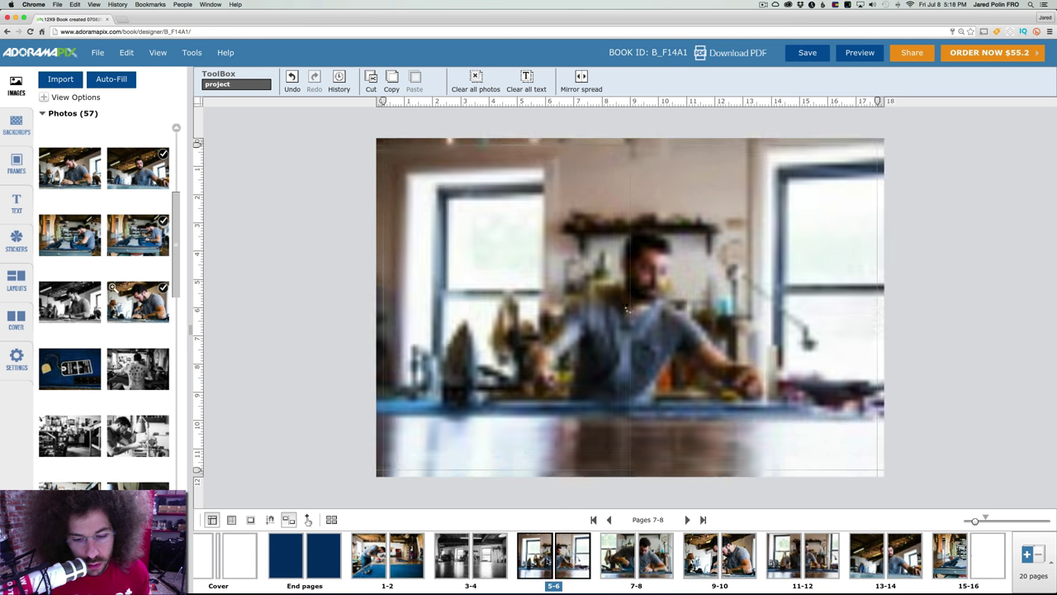
click(623, 560)
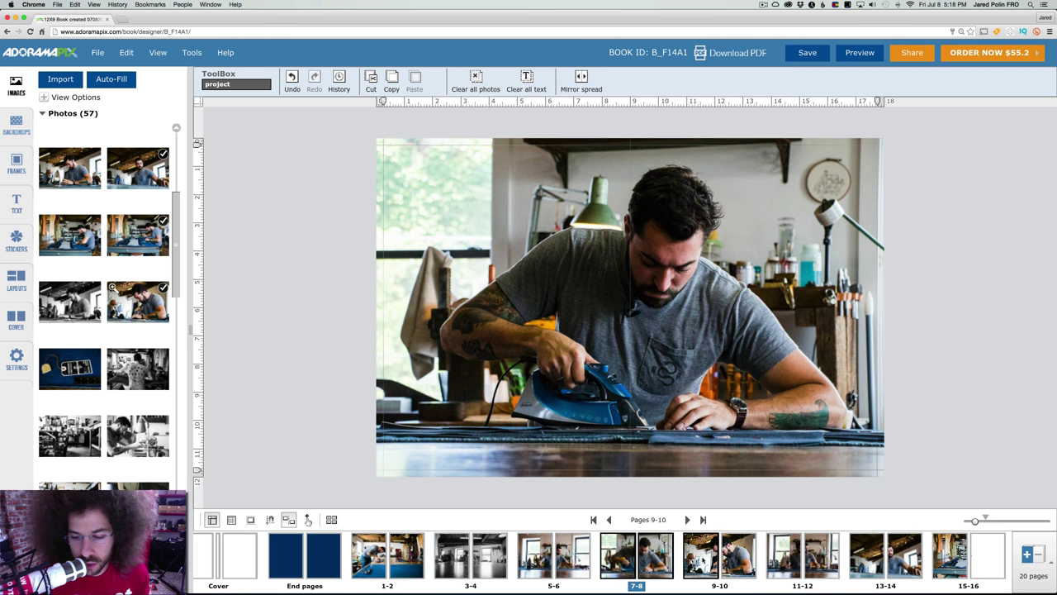
click(707, 560)
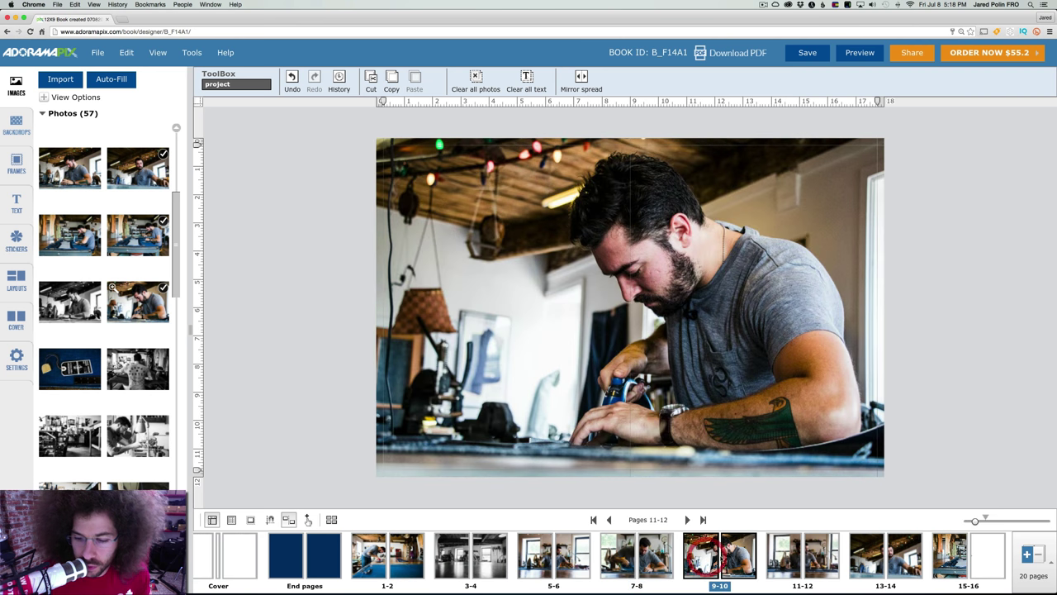
click(781, 556)
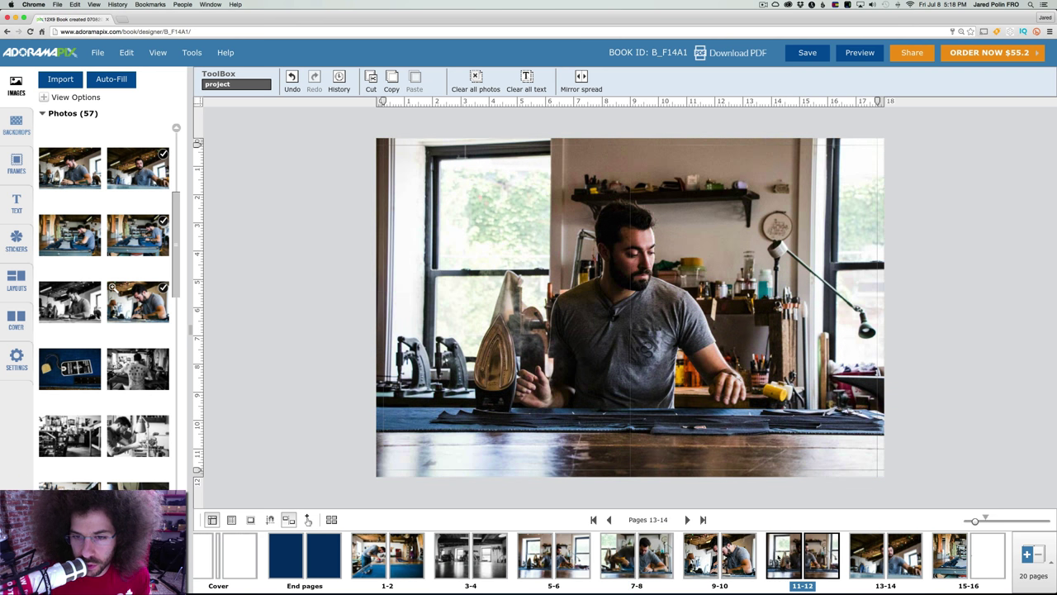
click(867, 558)
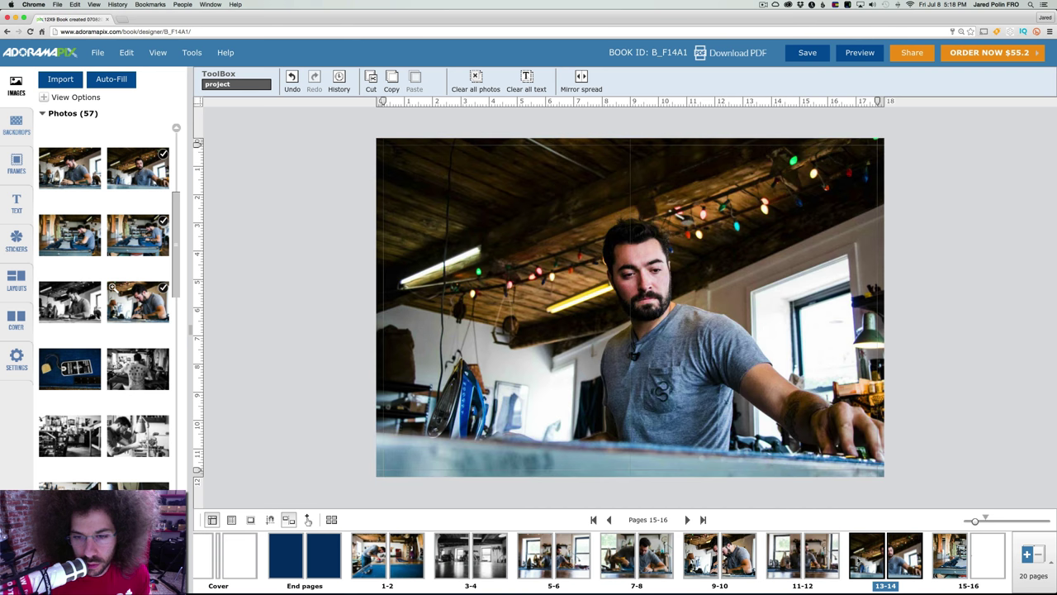
scroll(910, 559, right, 3)
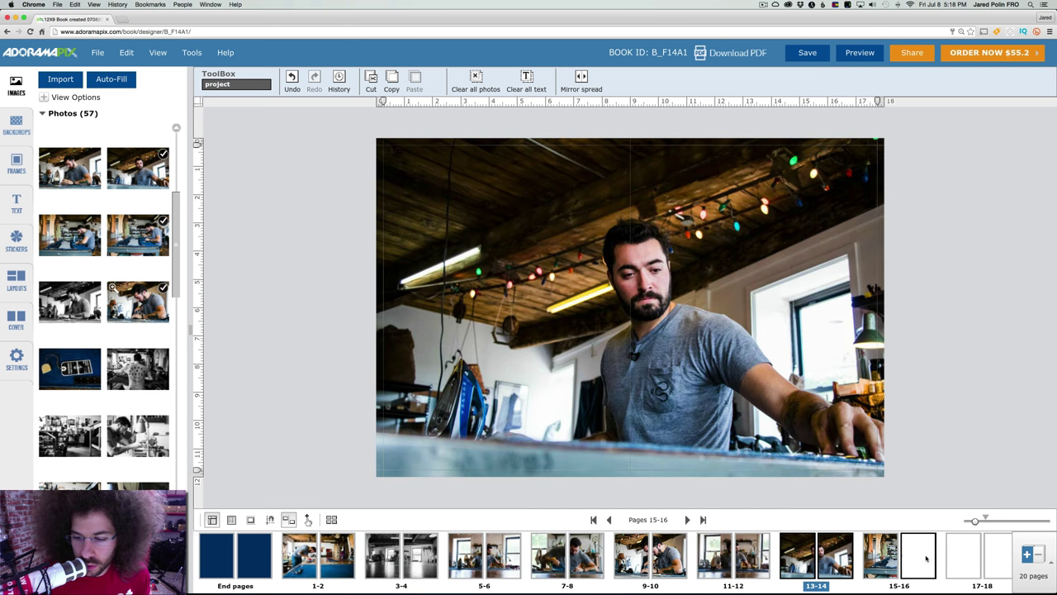
click(865, 556)
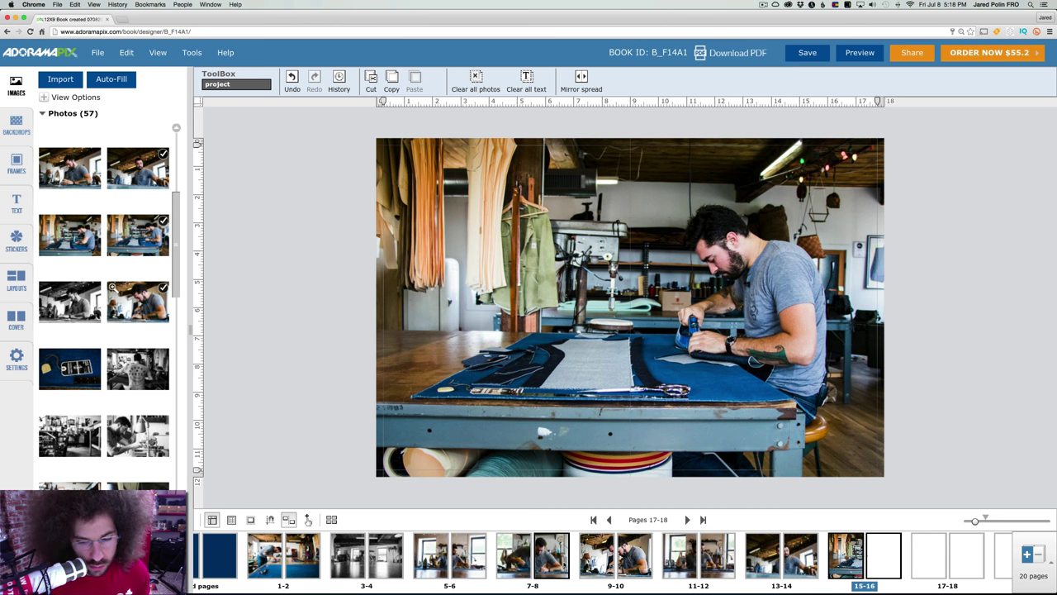
- Compare the spreads on pages 5-12 and move the pages 11-12 spread with the upright iron to pages 7-8
click(627, 562)
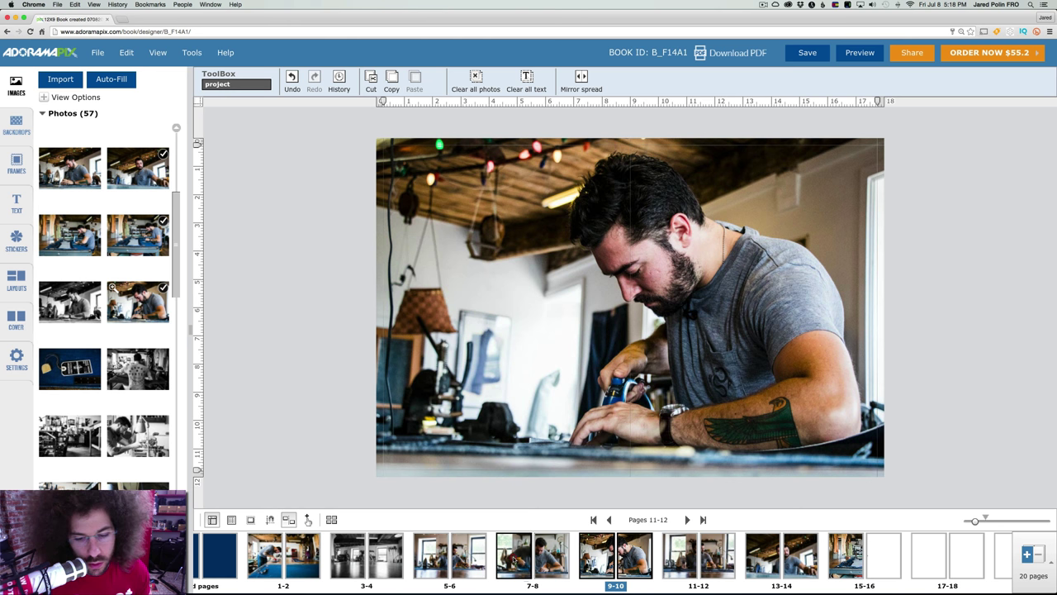
click(515, 557)
click(607, 558)
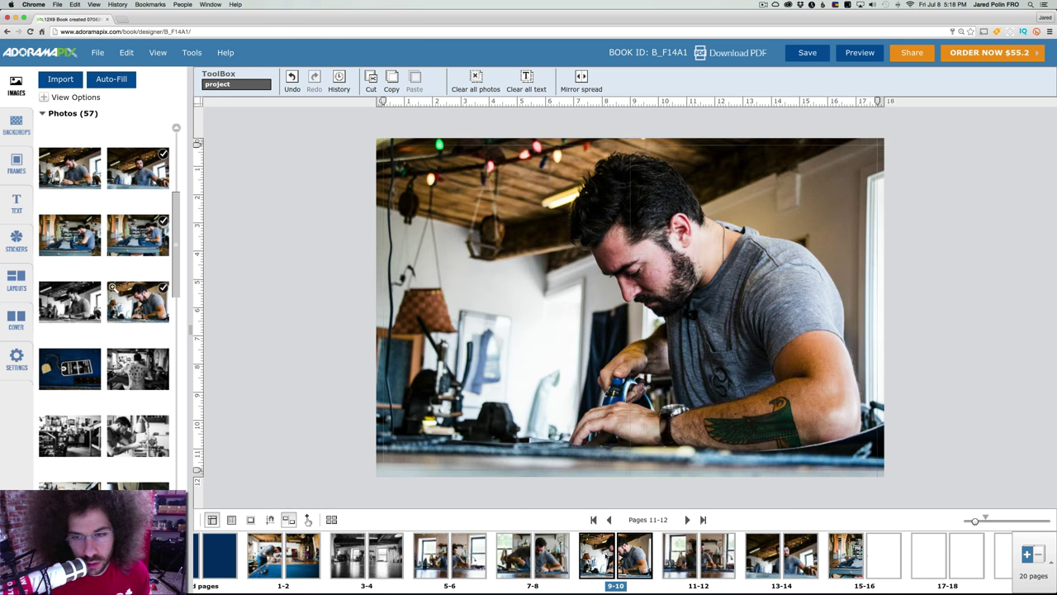
click(447, 557)
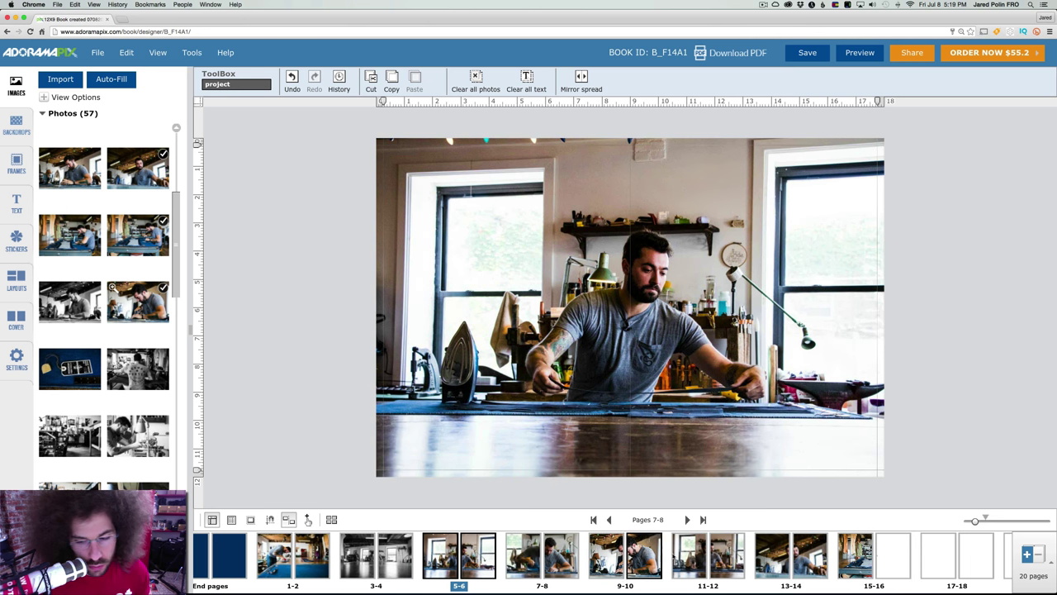
click(704, 557)
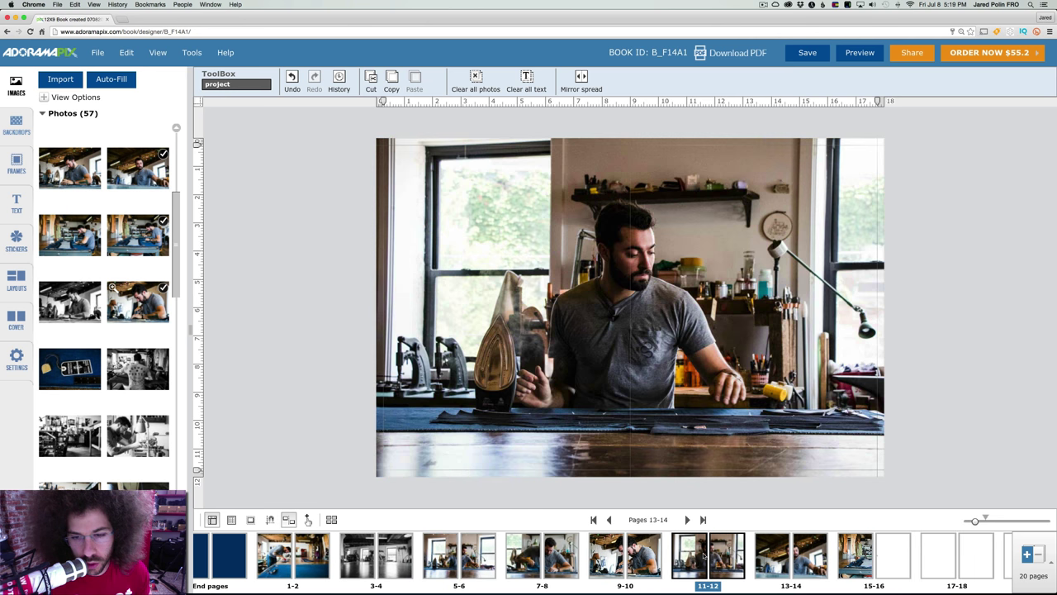
drag(704, 557, 521, 563)
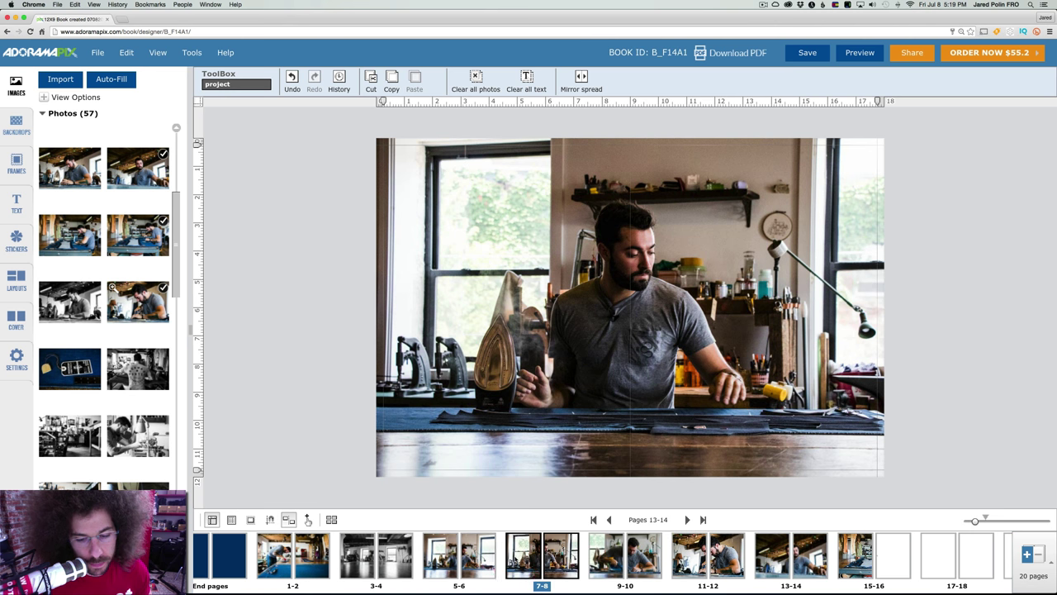
- Review the rearranged book spread by spread from pages 1-2 through pages 13-14
click(343, 551)
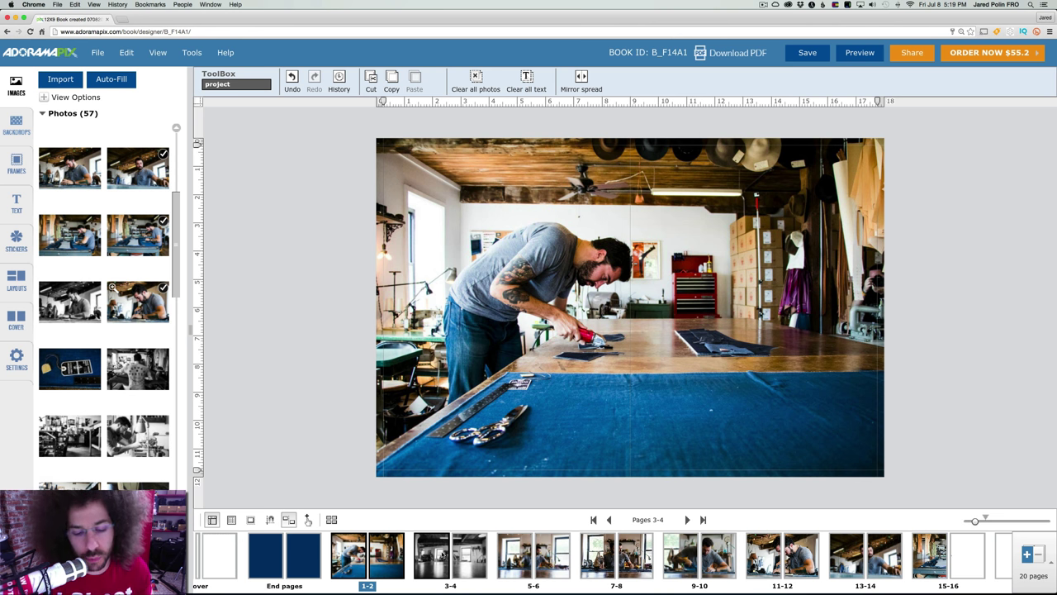
click(450, 555)
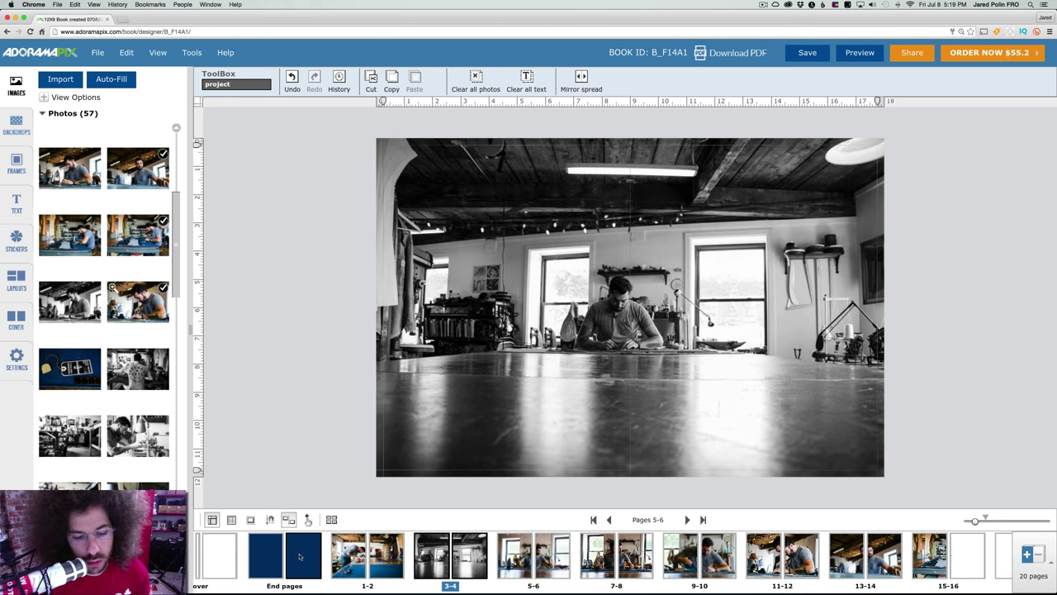
scroll(456, 555, left, 2)
click(529, 562)
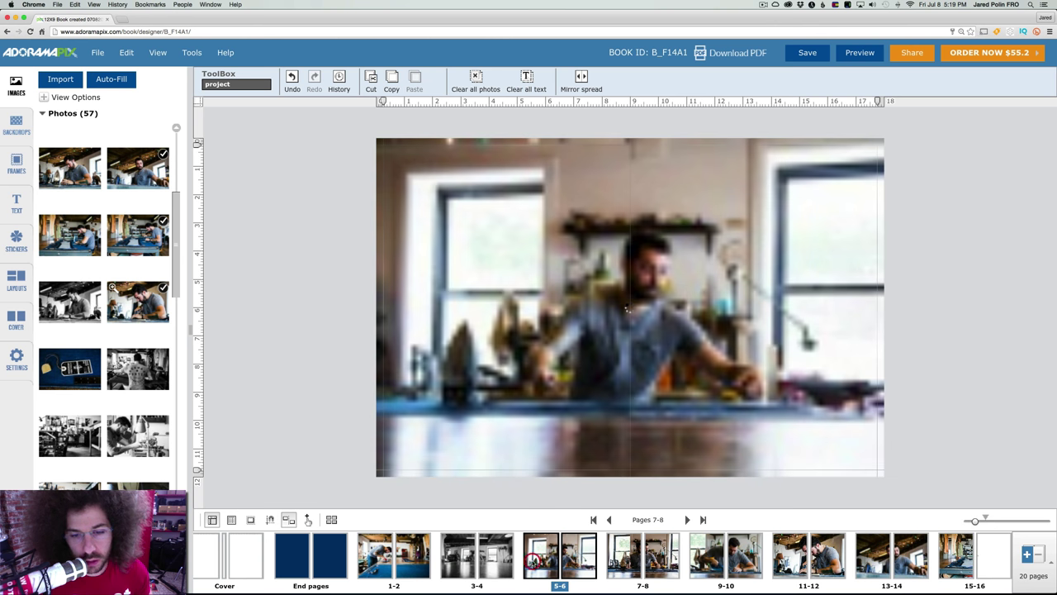
click(632, 561)
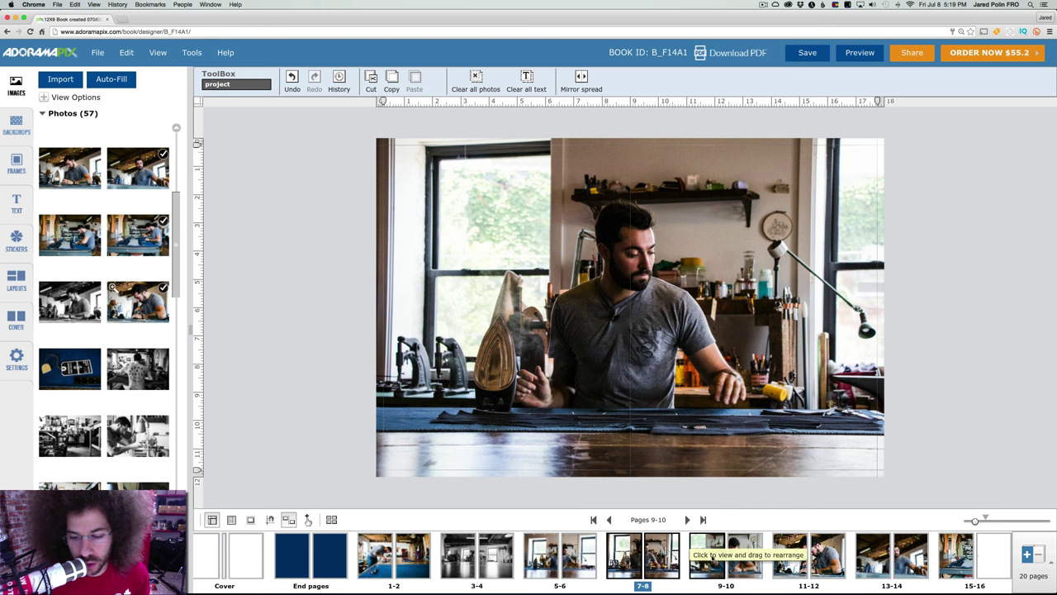
click(711, 556)
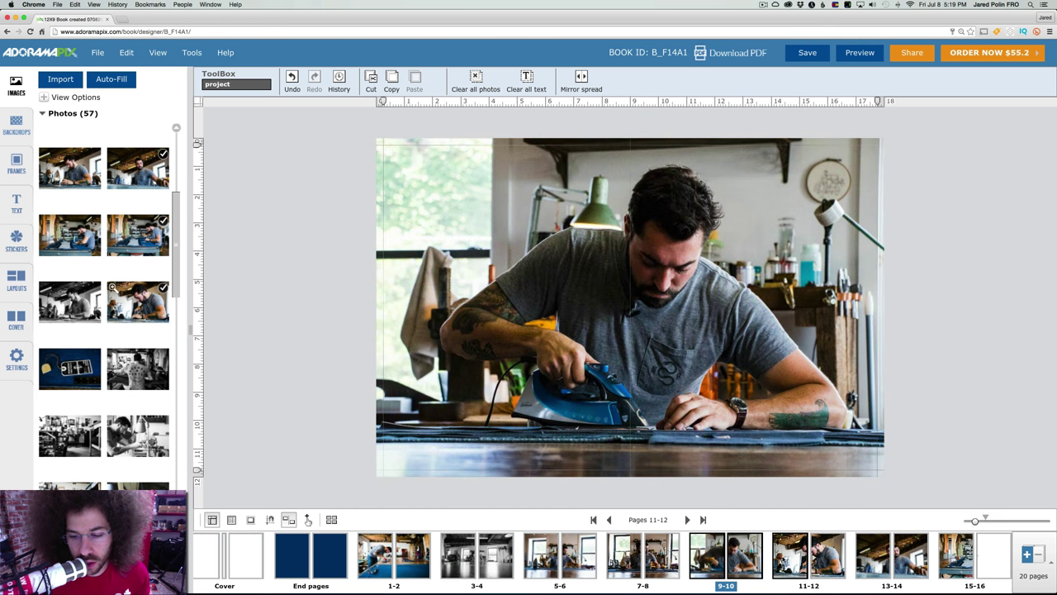
click(808, 556)
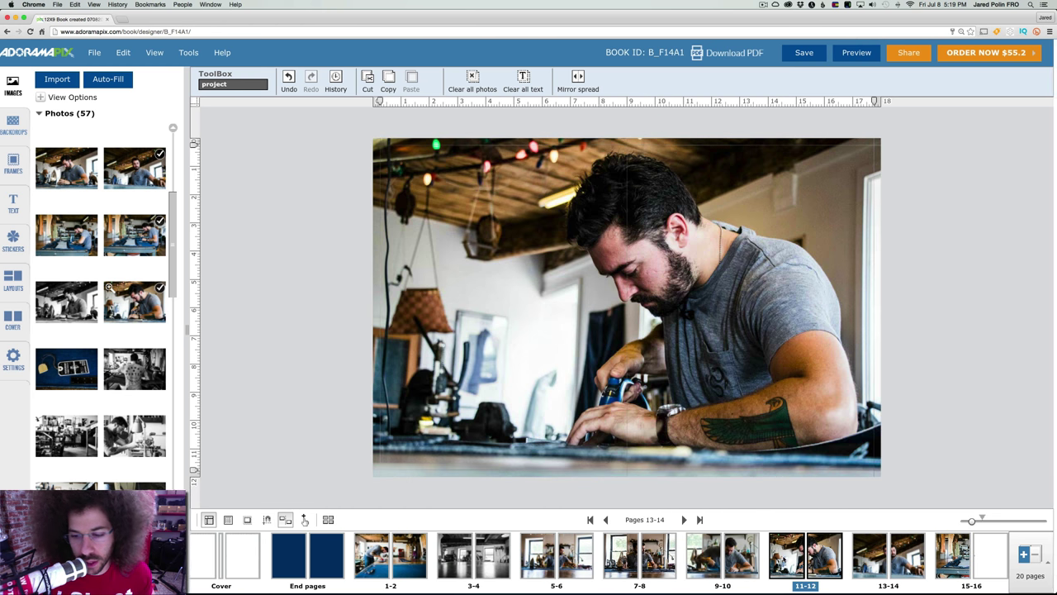
click(873, 559)
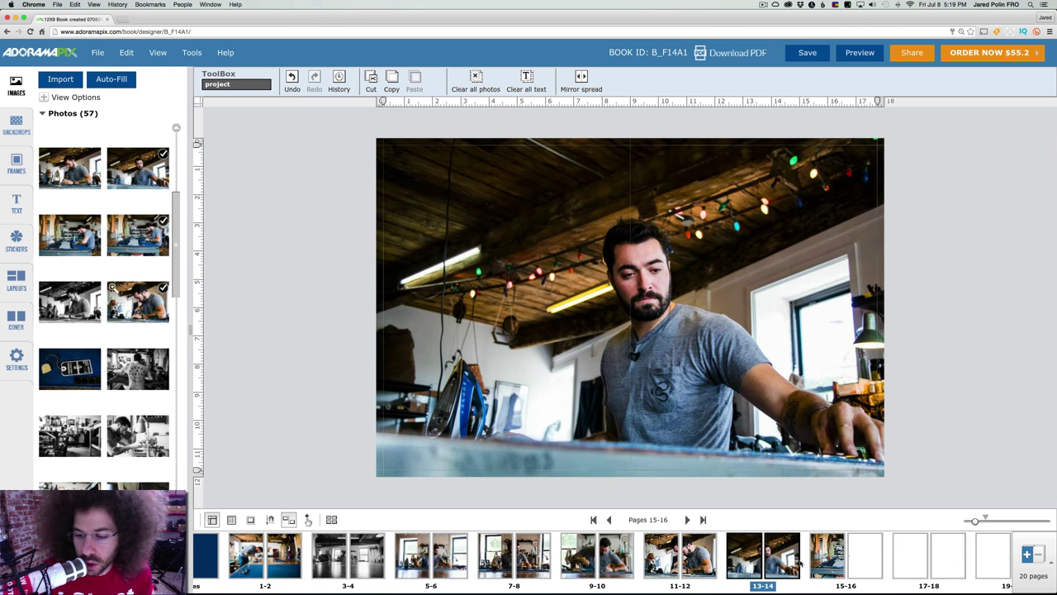
- Compare the pages 13-14 spread with the wide cutting-table photo on pages 15-16
click(828, 562)
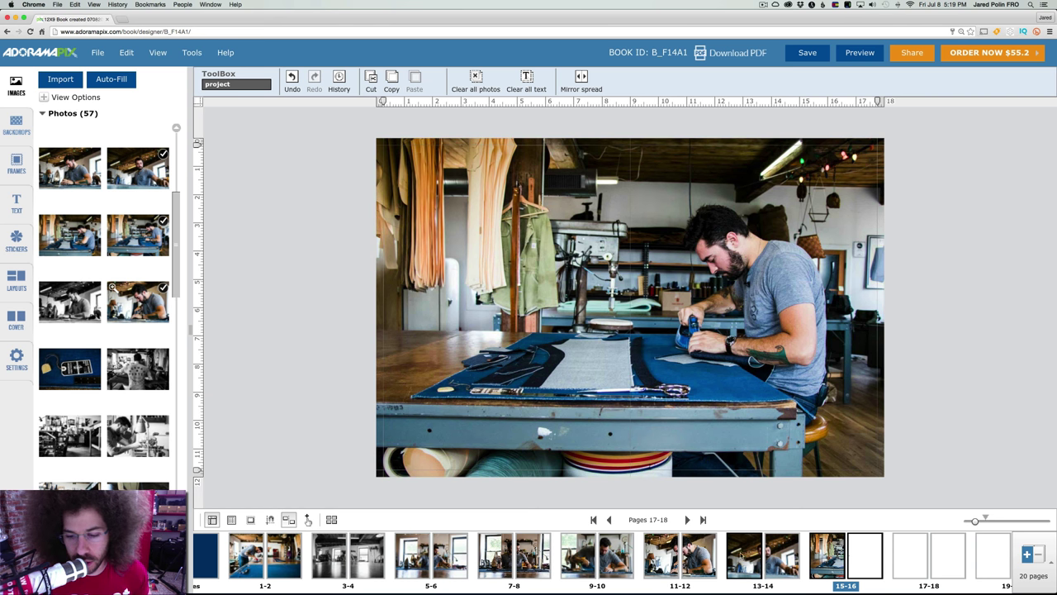
click(751, 553)
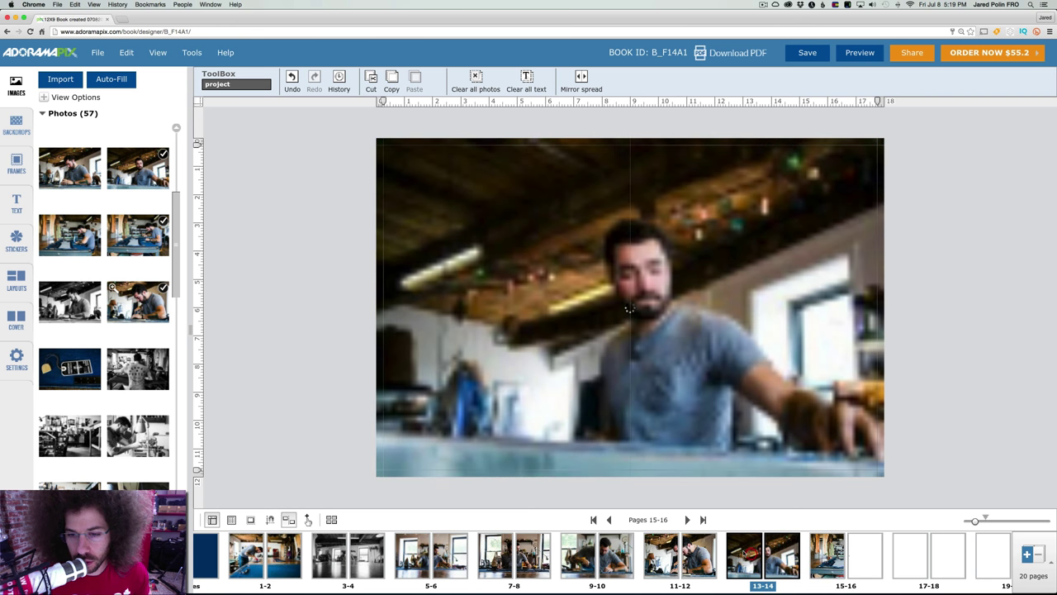
click(828, 553)
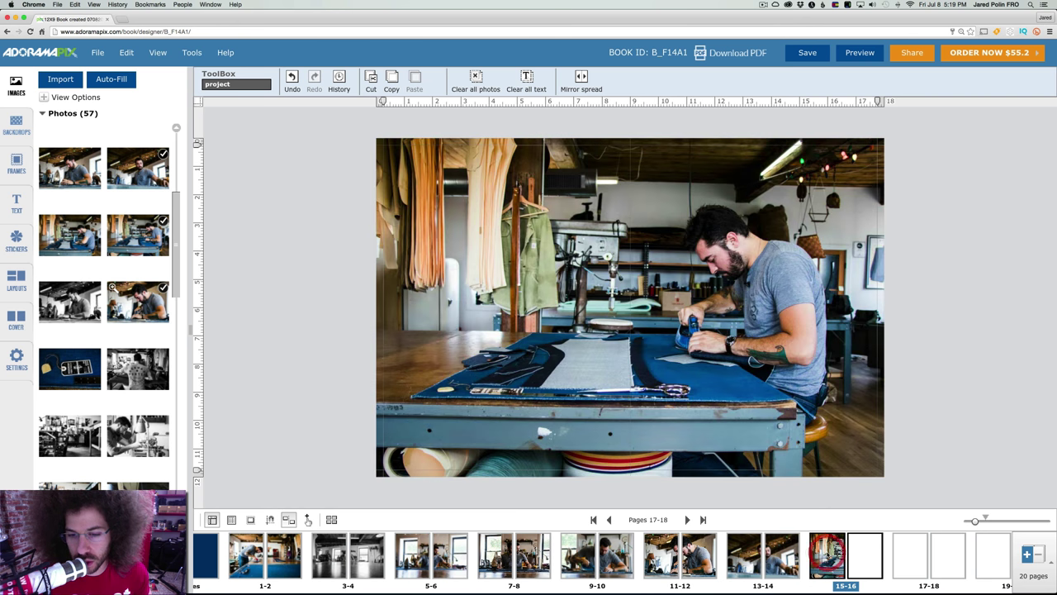
click(745, 555)
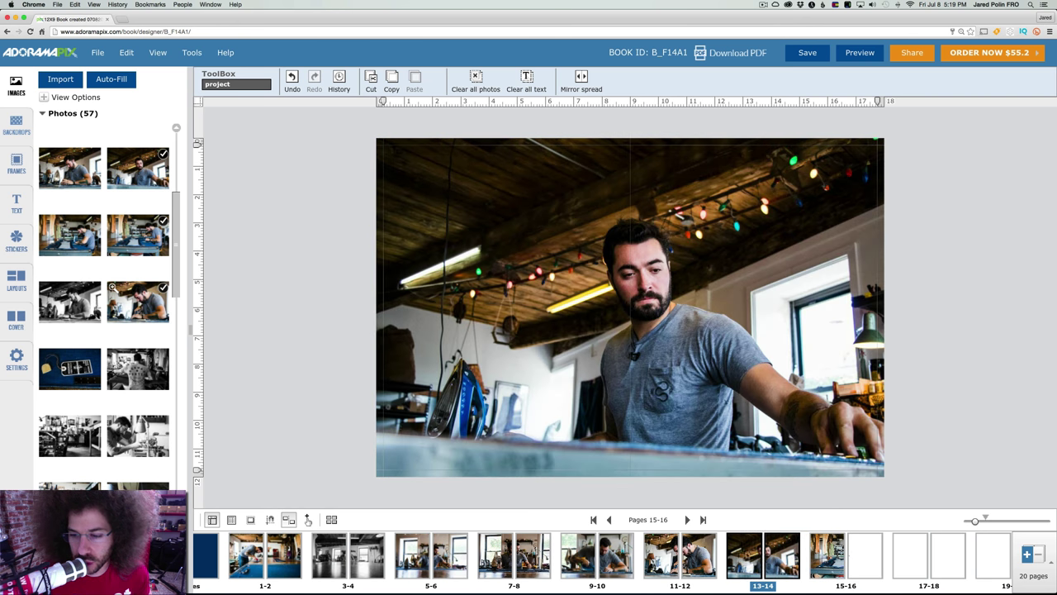
click(822, 553)
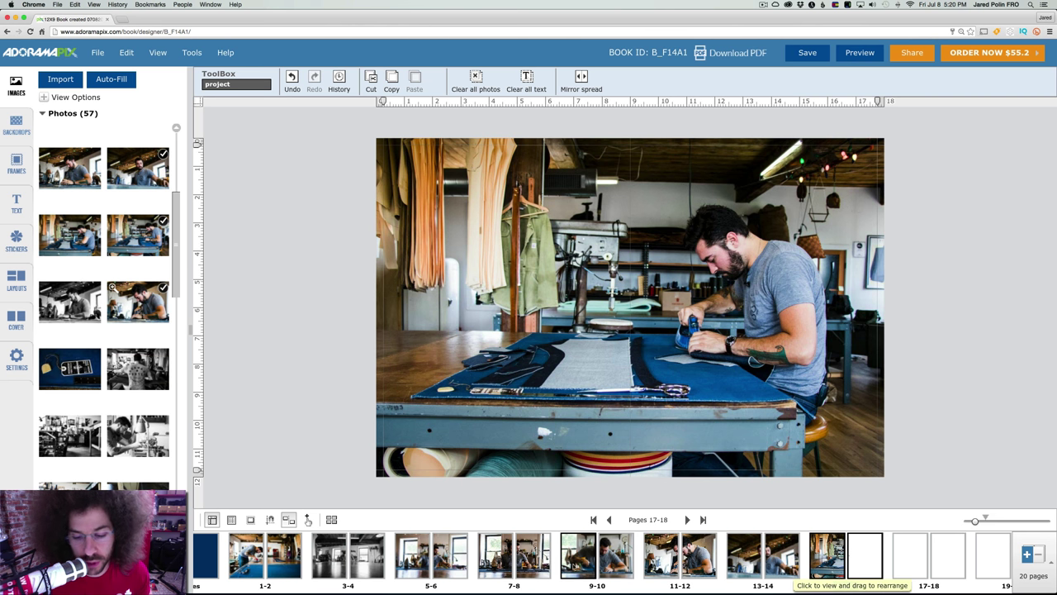
- Check the pages 11-12 close-up against pages 15-16, move it behind that spread to become pages 15-16, and open pages 9-10
click(661, 555)
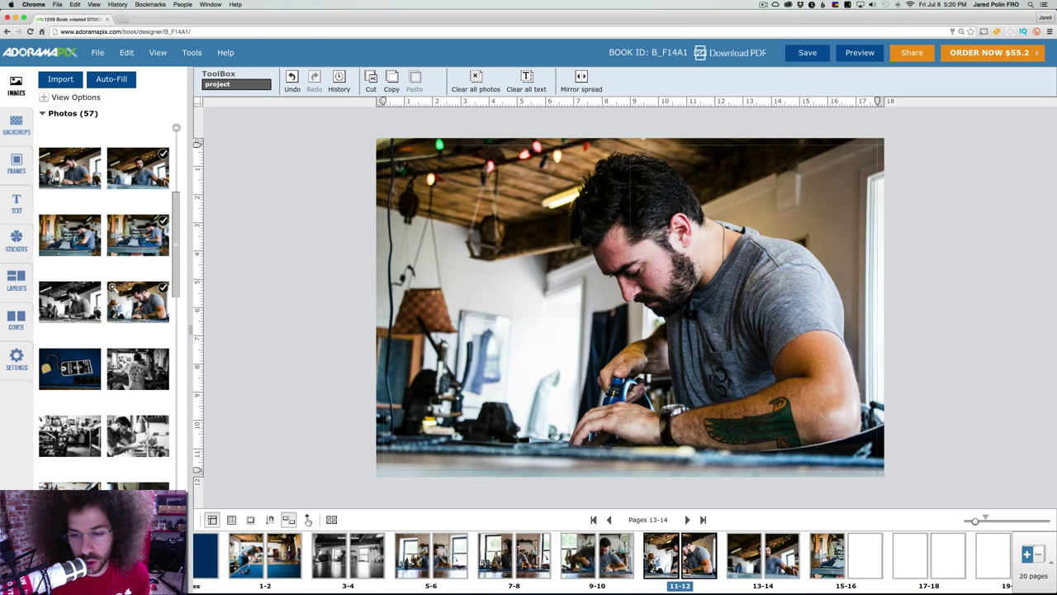
click(661, 555)
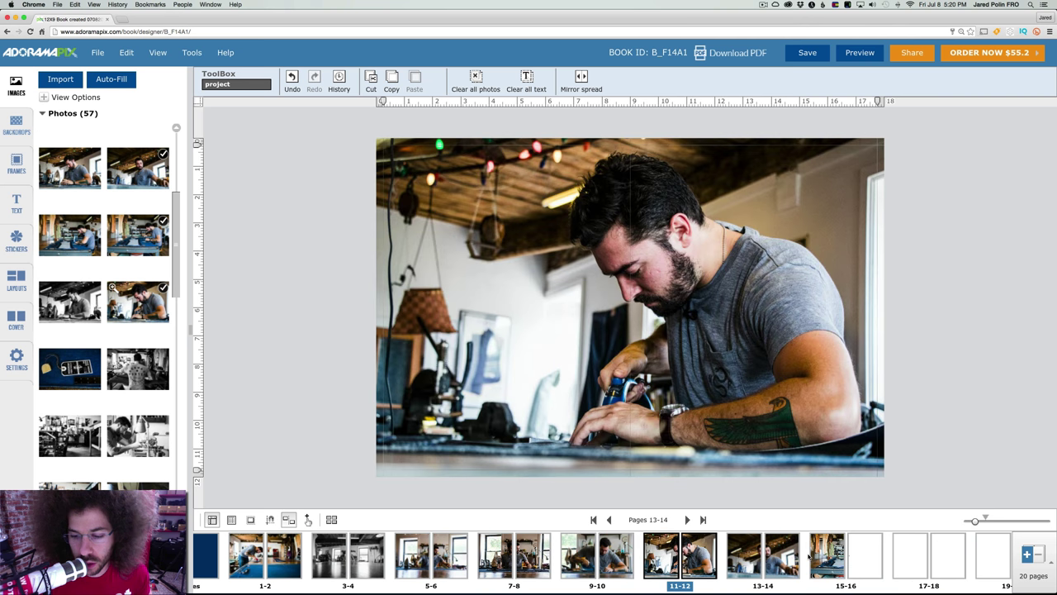
click(810, 552)
click(813, 553)
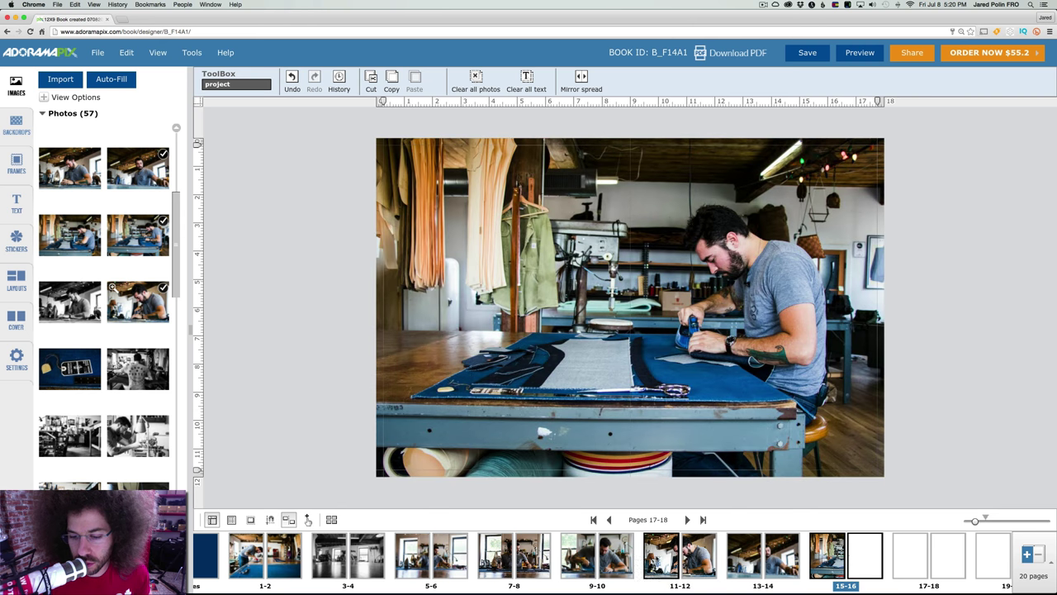
drag(658, 555, 725, 555)
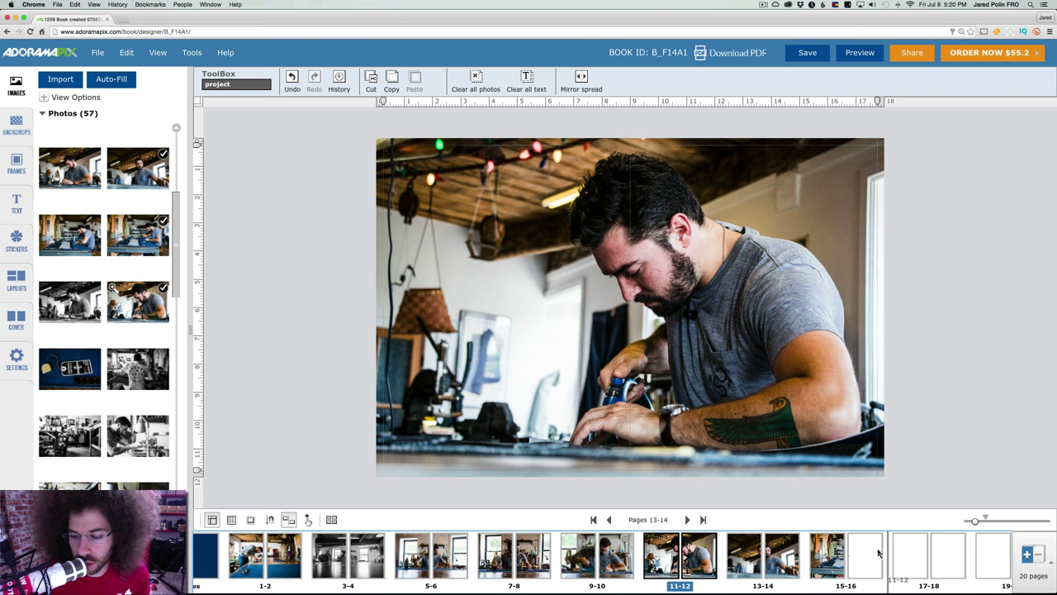
click(603, 555)
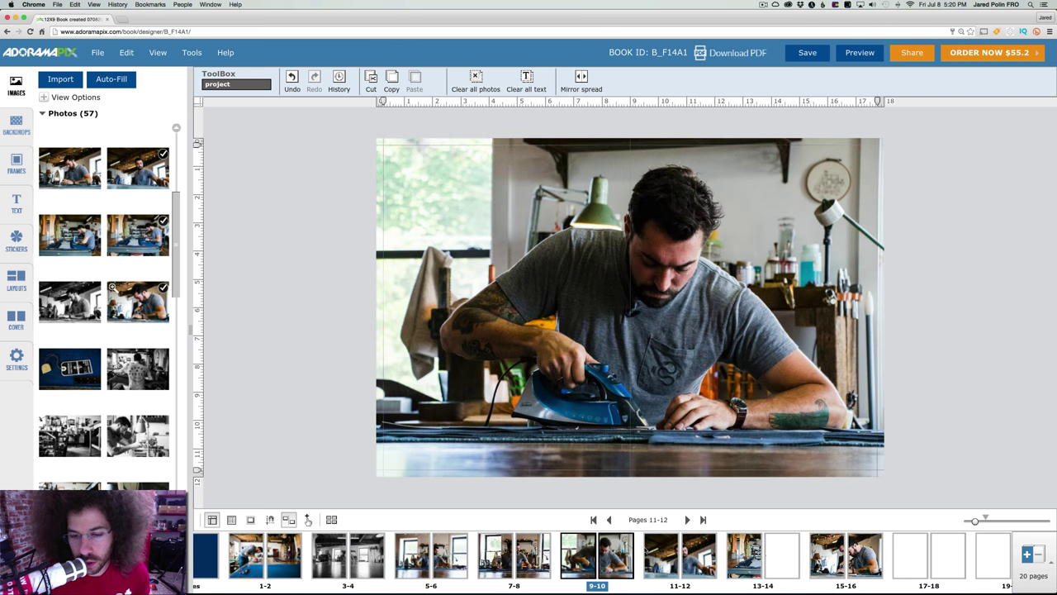
- Compare the spreads on pages 11-16 and move the pages 15-16 close-up ahead of the wide cutting-table spread
click(650, 549)
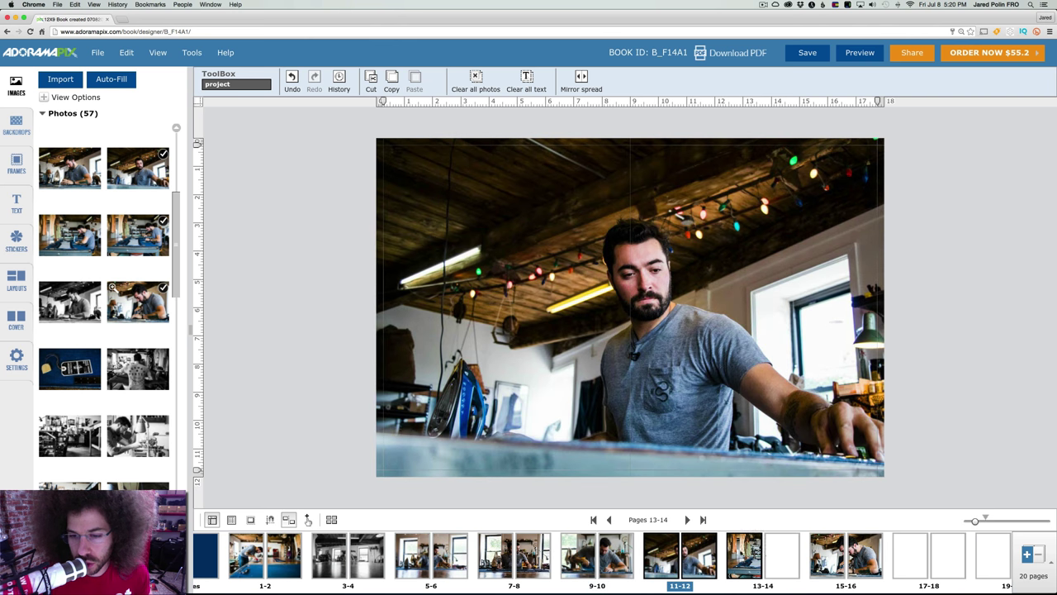
click(744, 552)
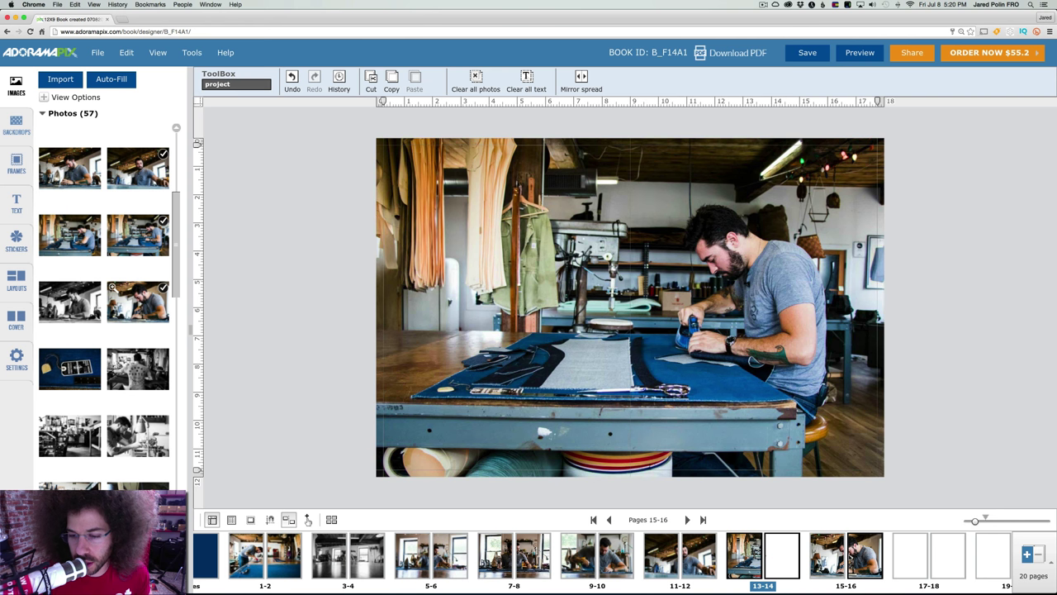
click(842, 555)
drag(770, 557, 743, 555)
- Review the spreads on pages 9-16 and move the pages 11-12 spread with the string lights to pages 15-16
click(588, 557)
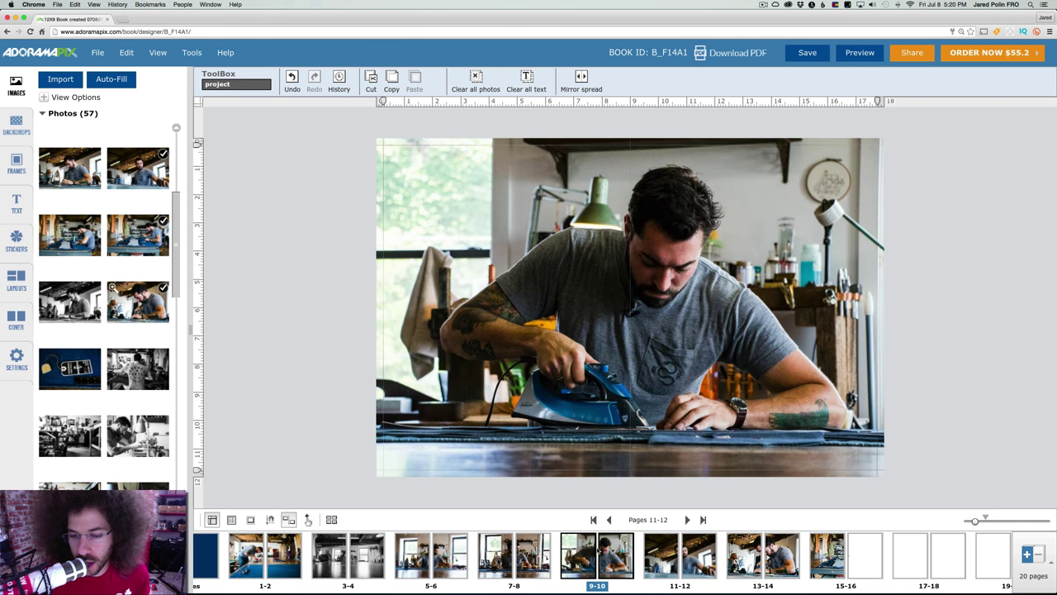
click(708, 552)
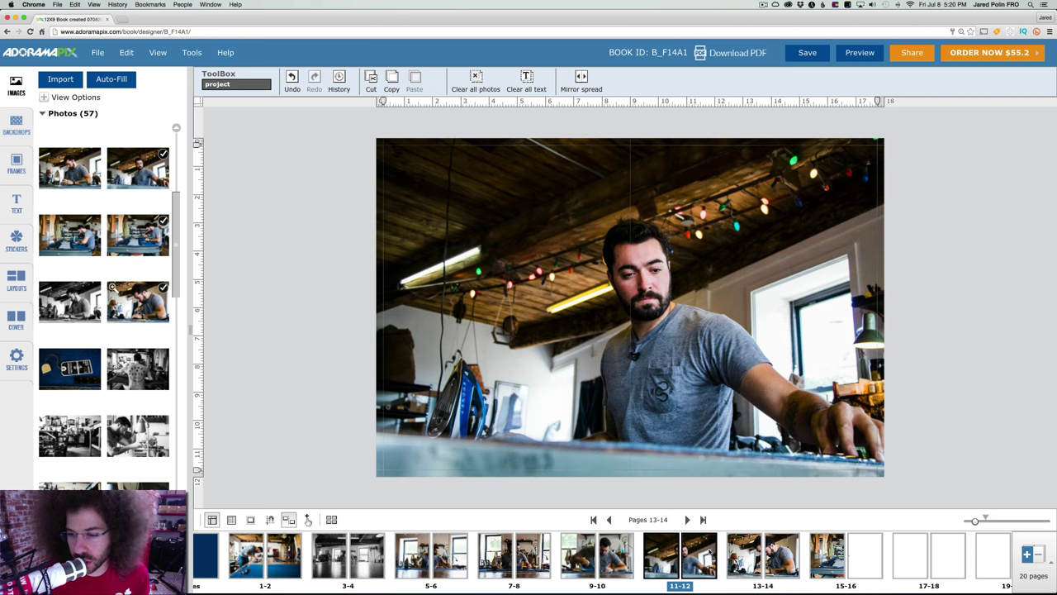
click(743, 552)
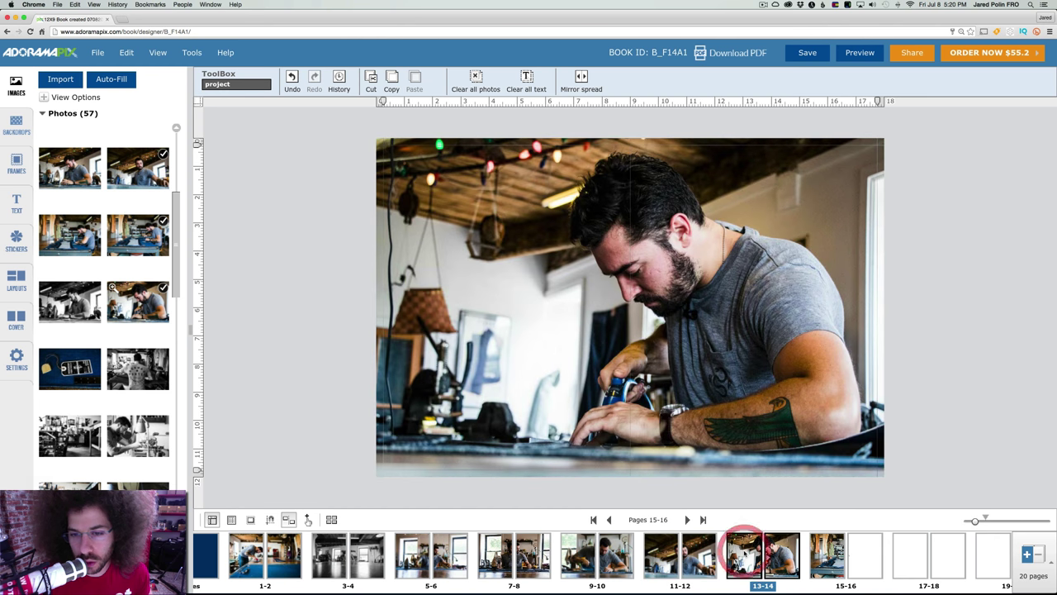
click(677, 552)
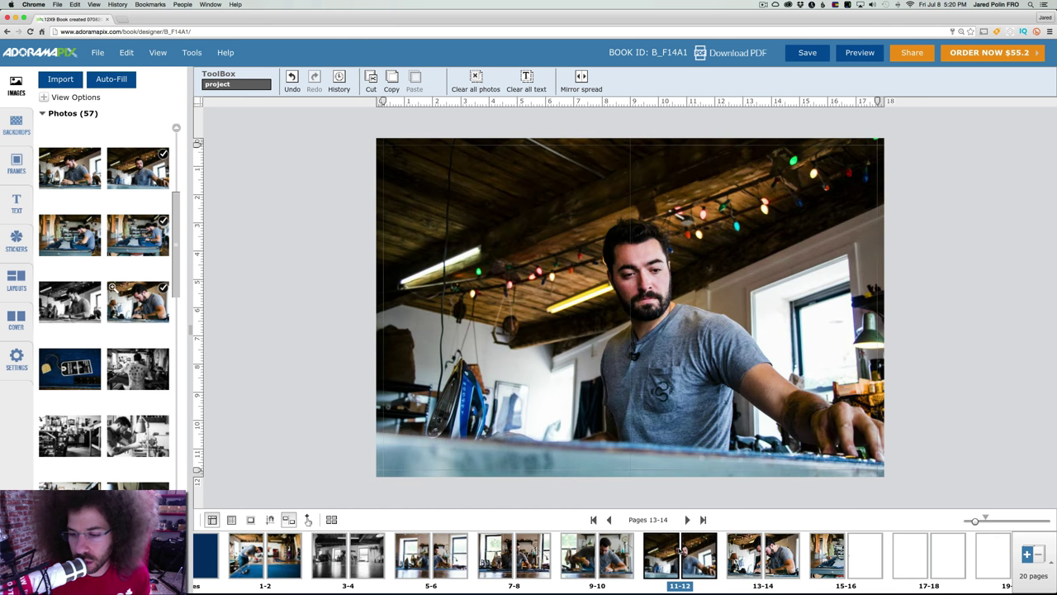
click(743, 554)
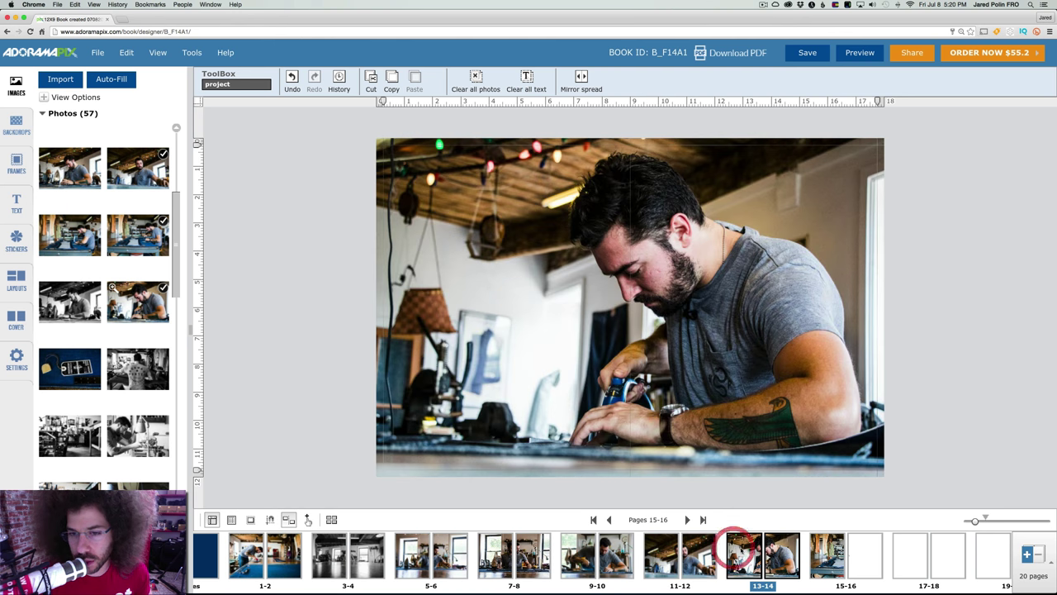
click(826, 553)
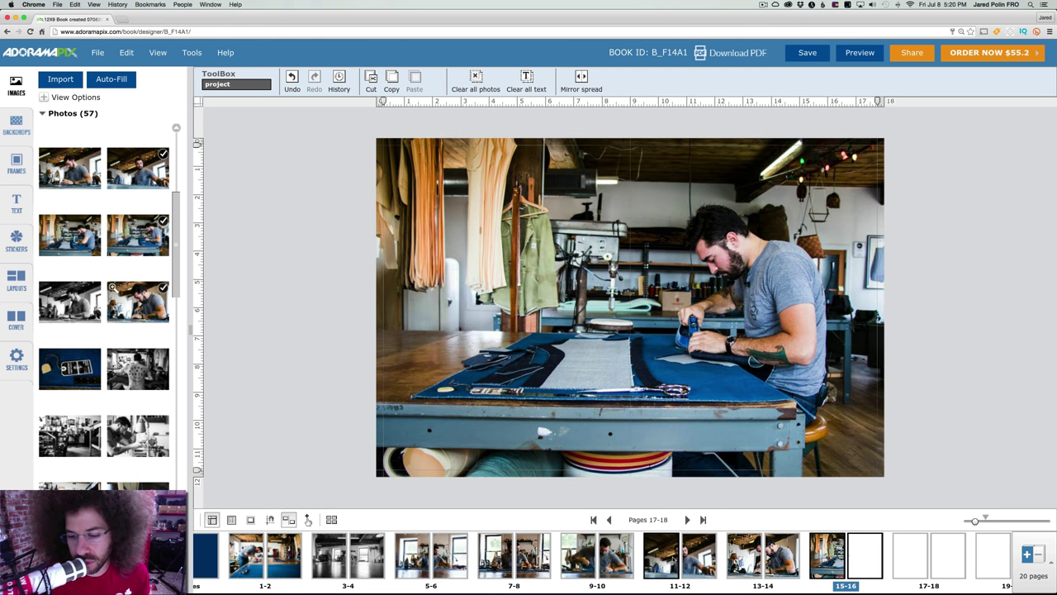
click(698, 558)
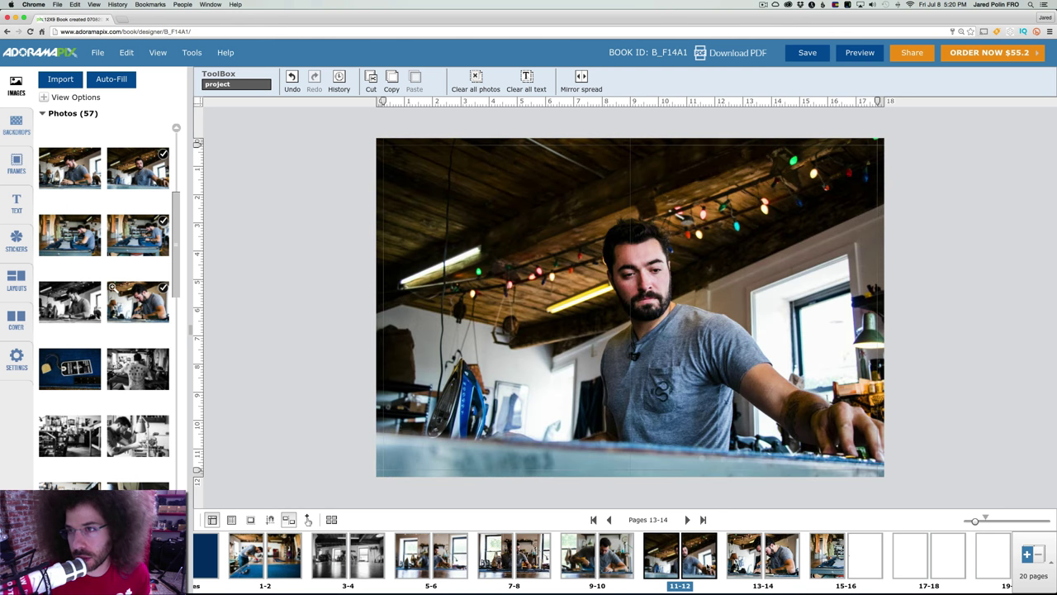
drag(722, 562, 881, 562)
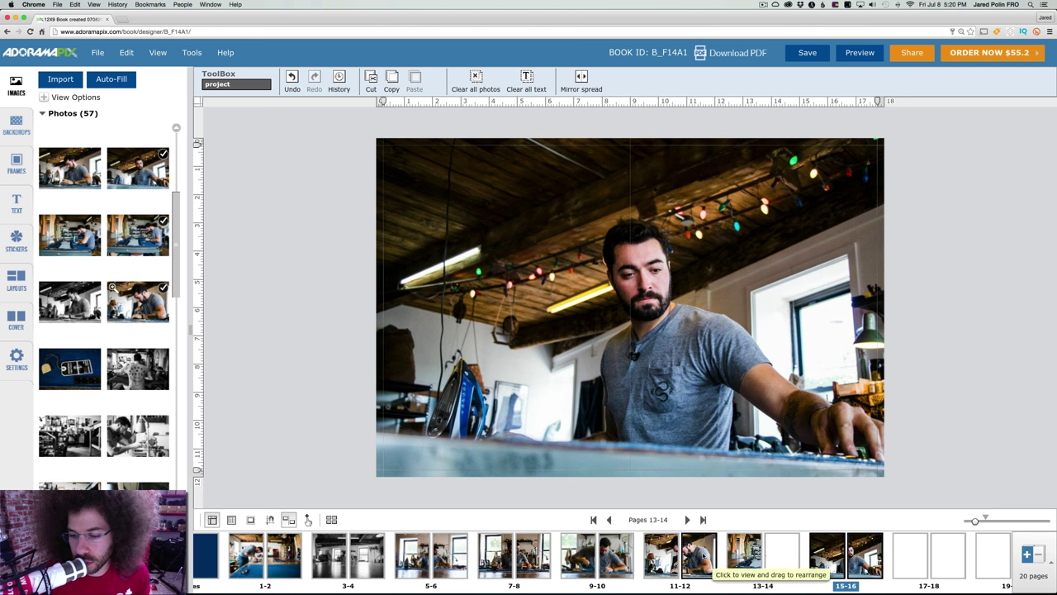
- Review the reordered spreads from pages 9-10 through 15-16 and compare how the neighbouring photos follow each other
click(699, 554)
click(578, 555)
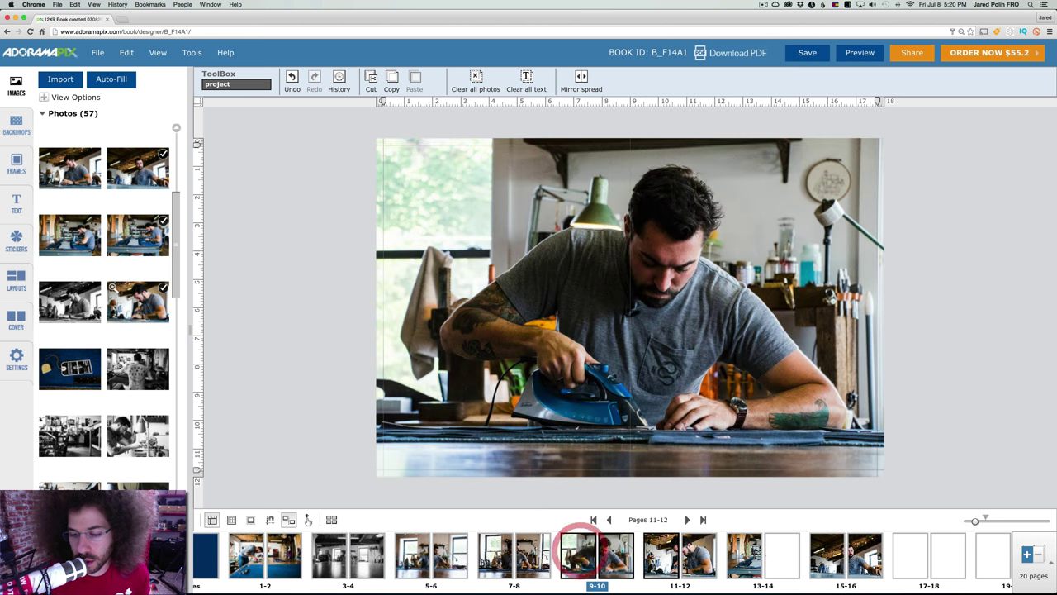
click(667, 552)
click(733, 555)
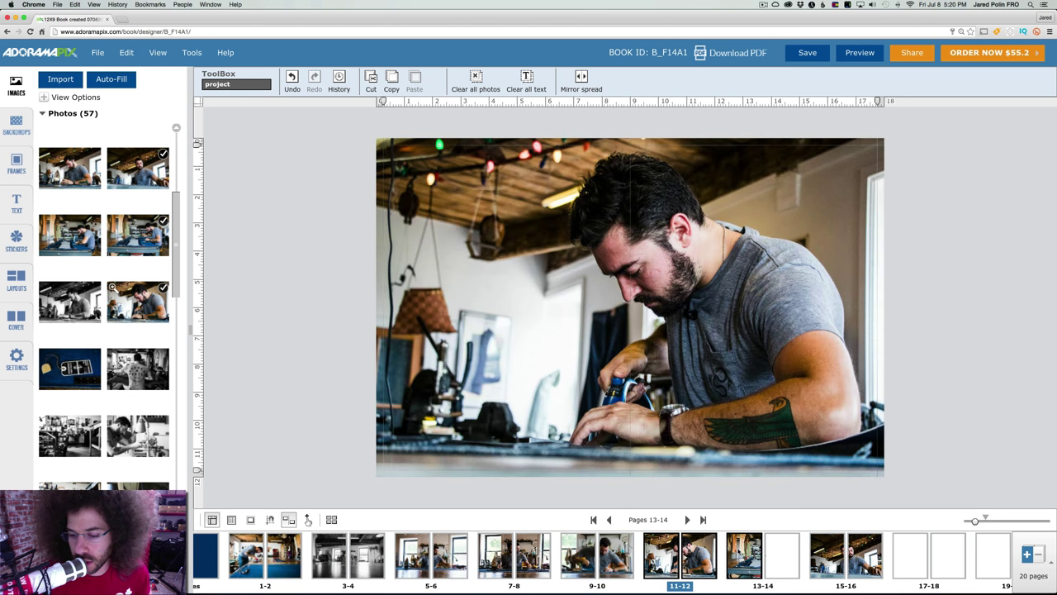
click(826, 555)
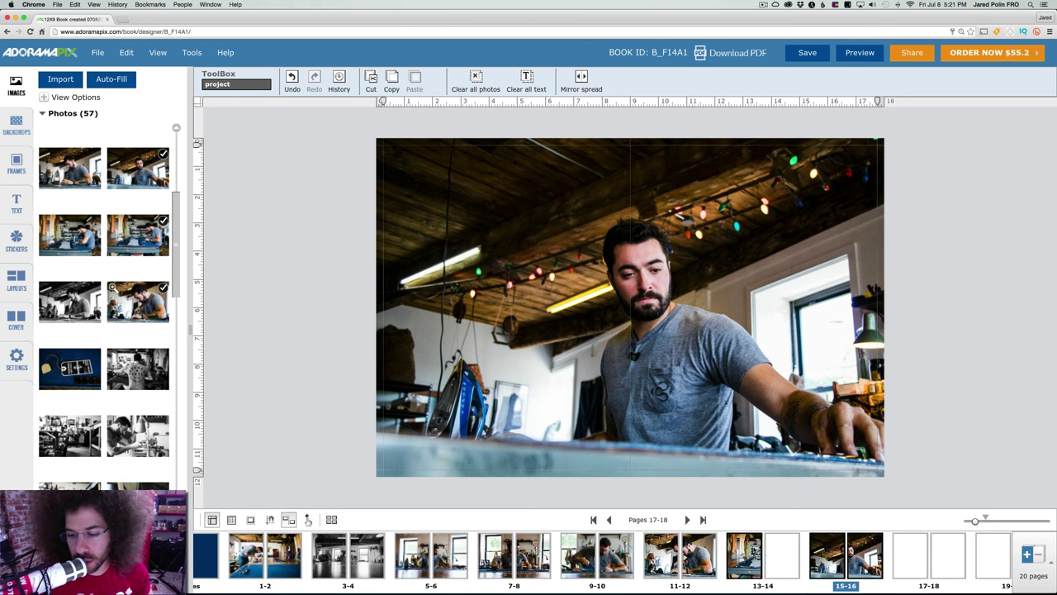
click(747, 549)
click(690, 549)
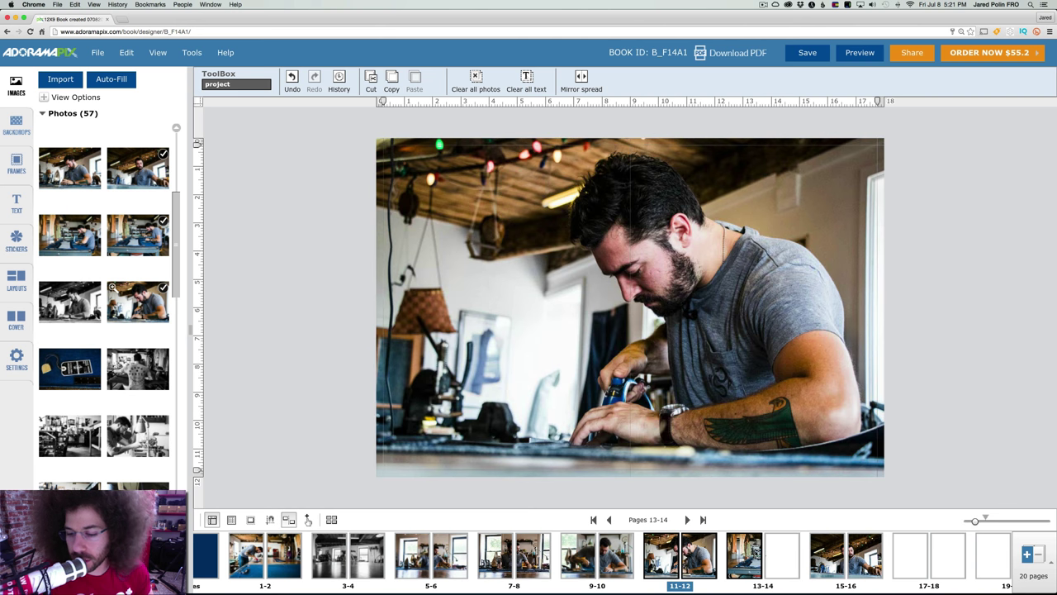
click(743, 552)
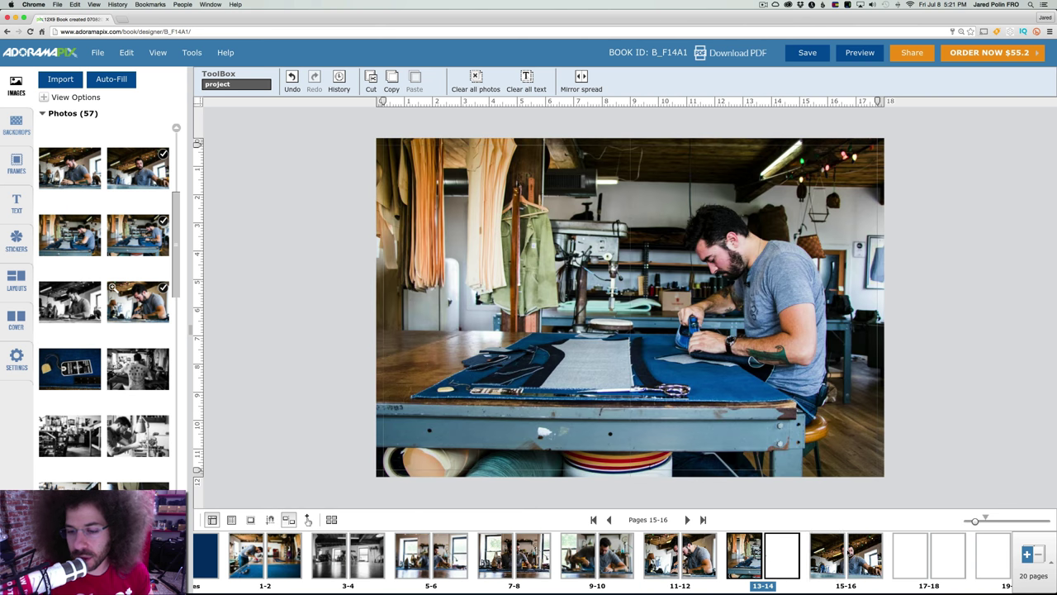
- Replace the string-lights image on pages 15-16 with the Norman Porter tag photo on blue denim, filling the whole spread
click(842, 554)
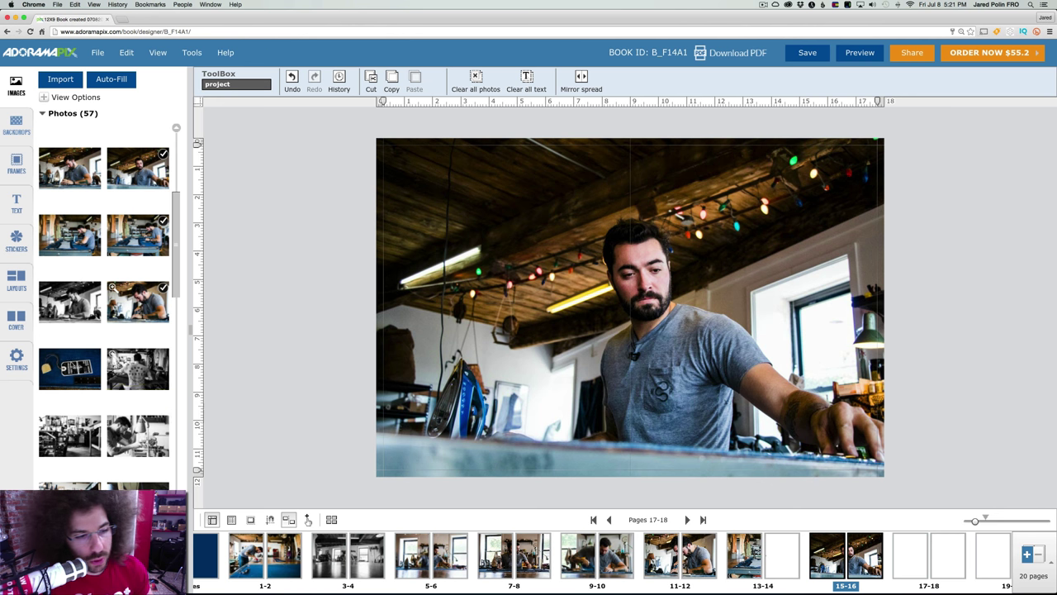
drag(73, 368, 541, 293)
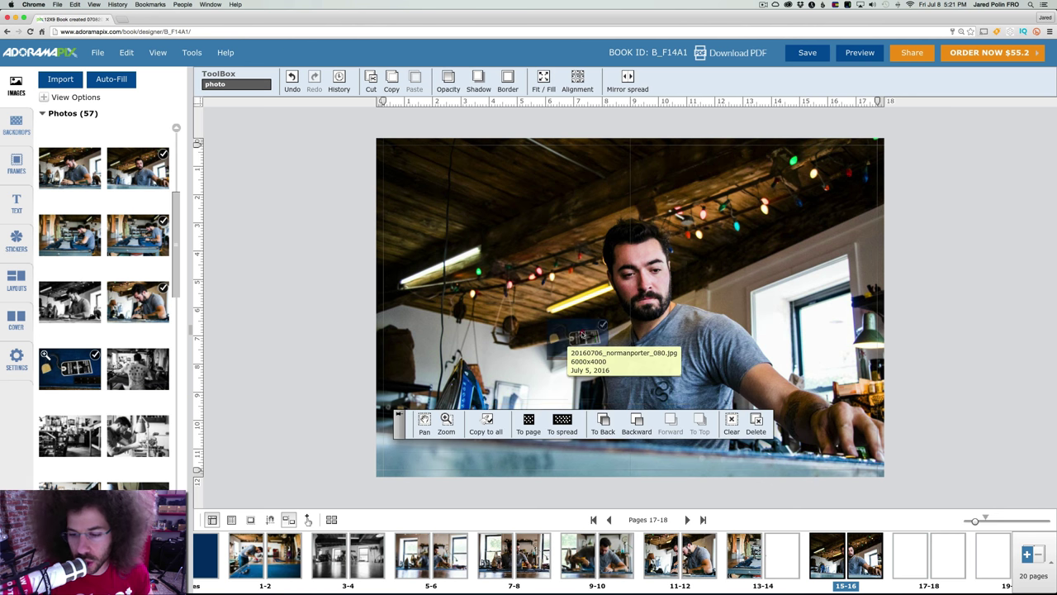
click(564, 422)
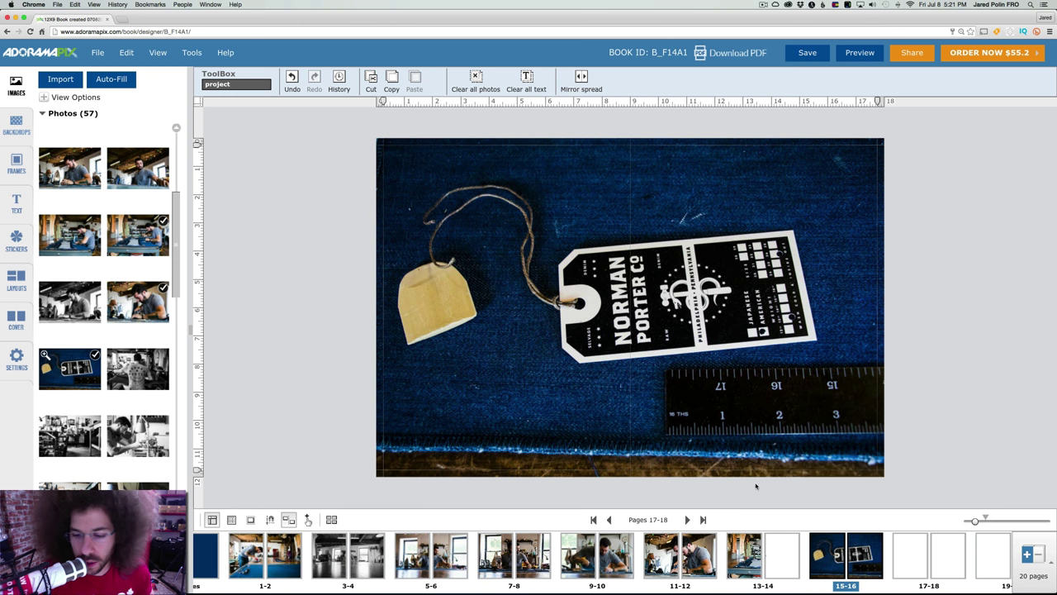
- Add 10 pages after the pages 15-16 spread, extending the book to 30 pages
scroll(861, 568, right, 3)
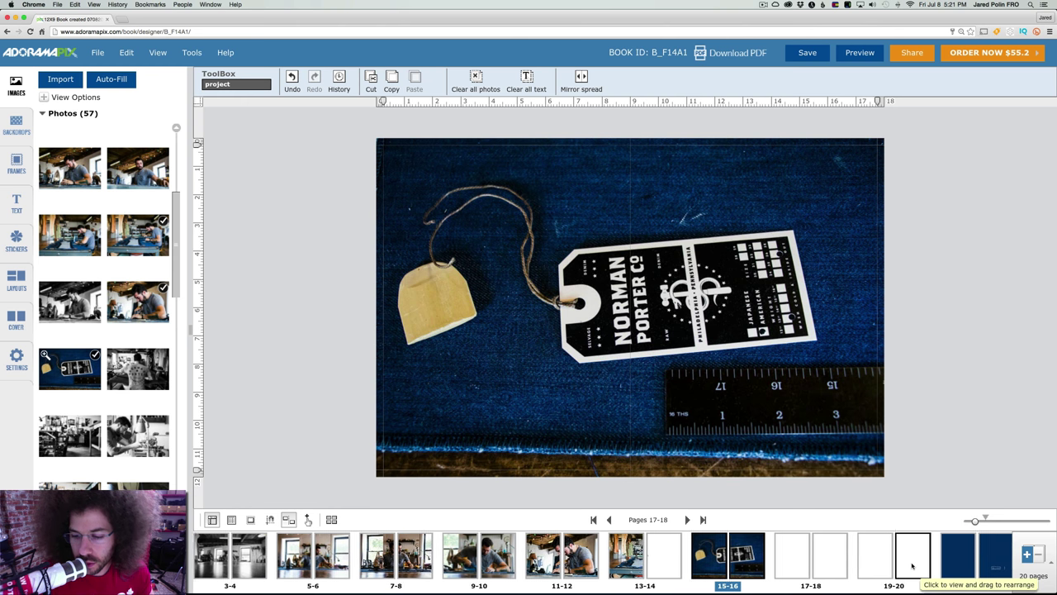
click(1026, 552)
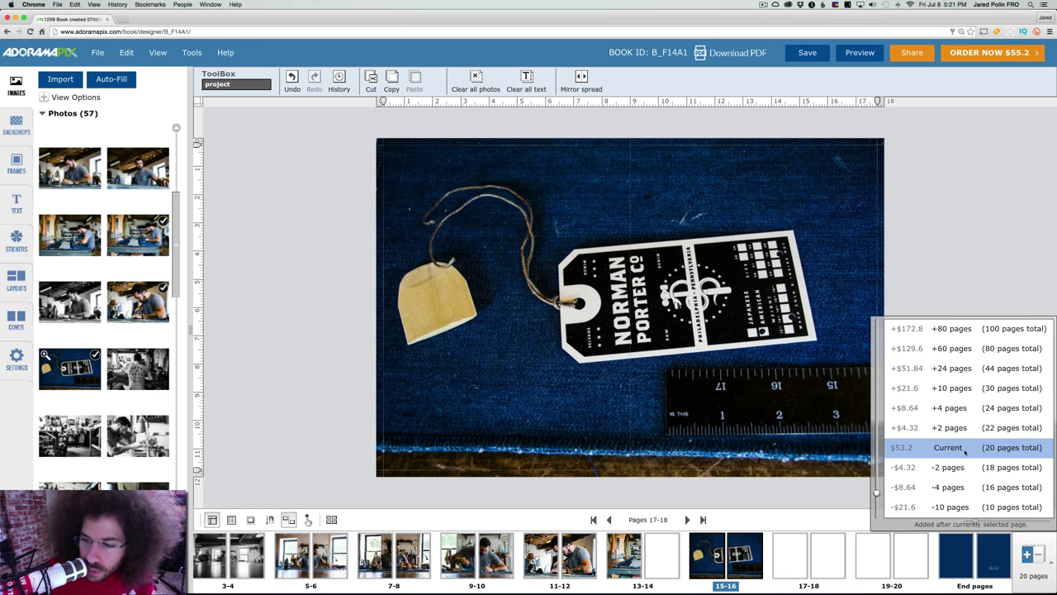
click(947, 388)
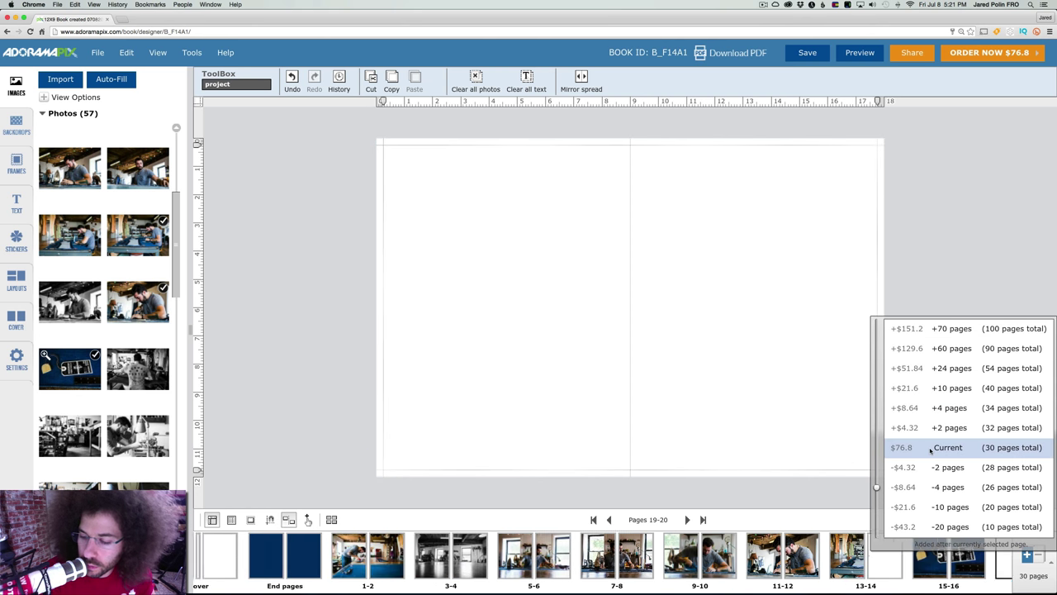
click(754, 459)
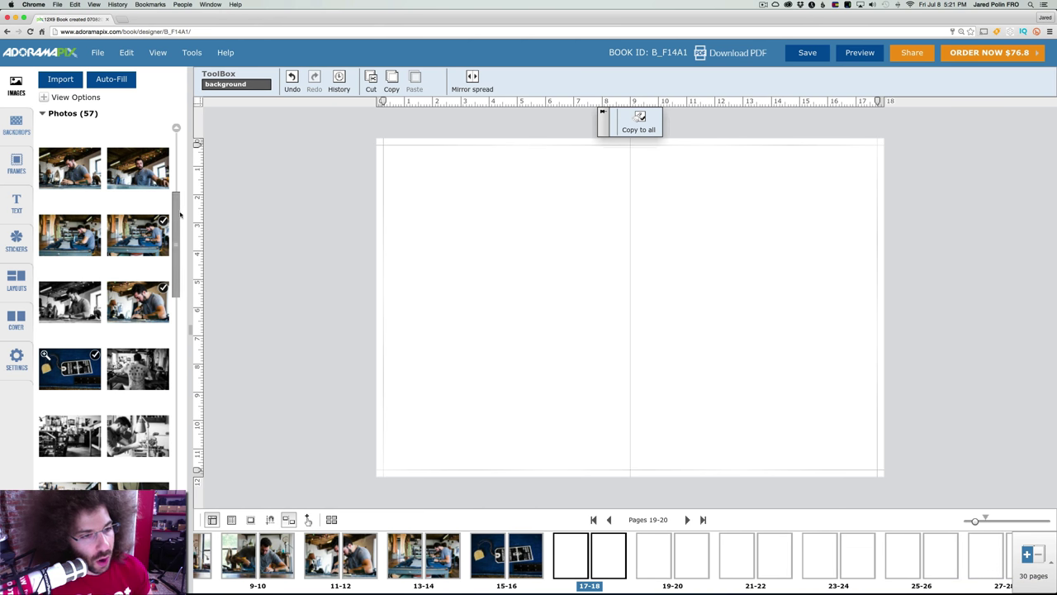
- Find the black-and-white photo of the man's Norman Porter shirt from behind and place it across the full pages 17-18 spread
drag(177, 218, 178, 257)
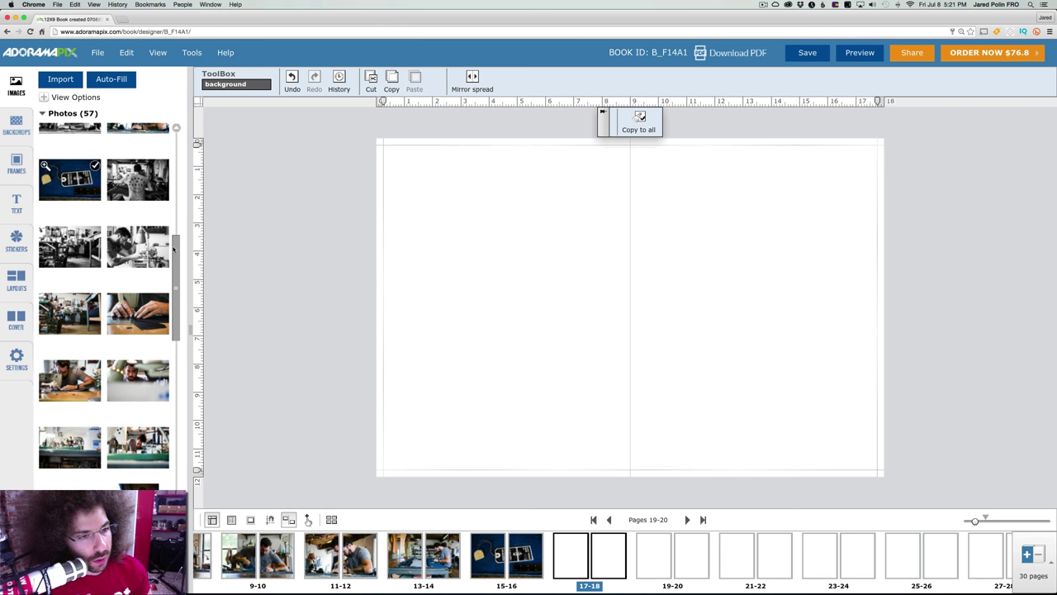
drag(176, 249, 178, 313)
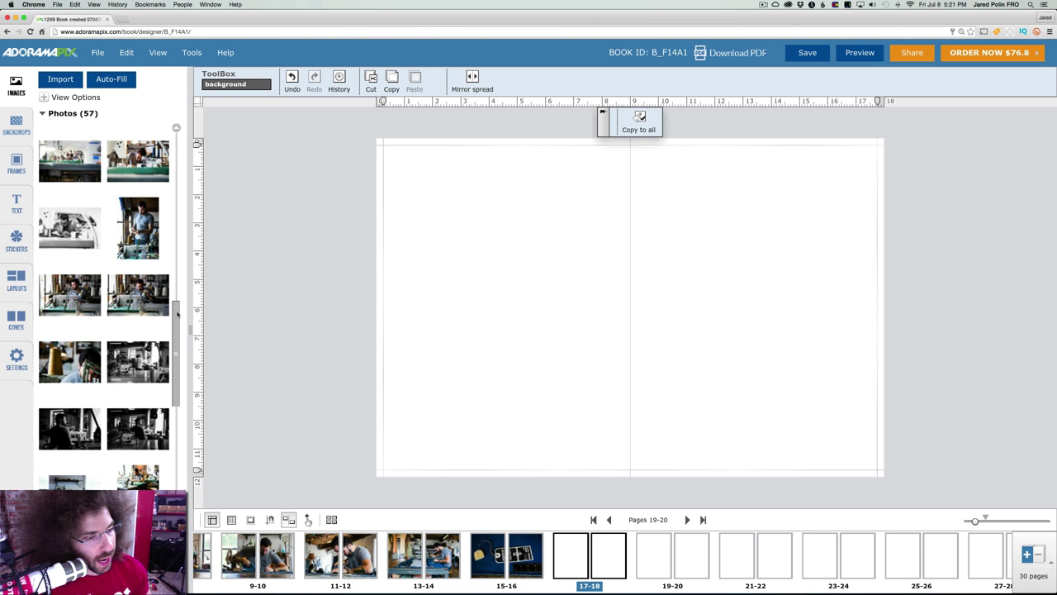
scroll(178, 313, up, 8)
click(176, 306)
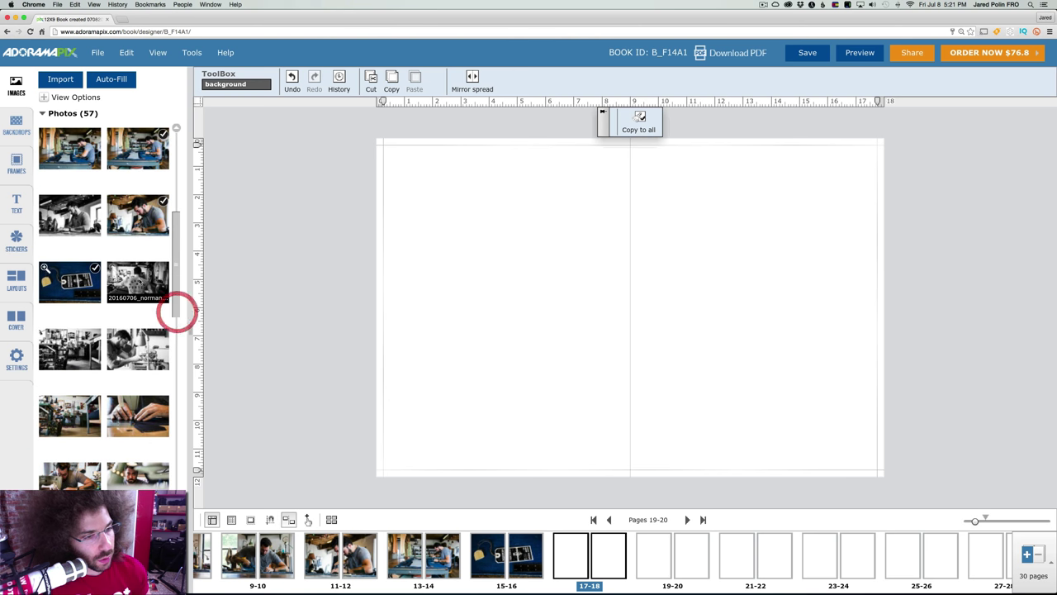
drag(145, 280, 611, 305)
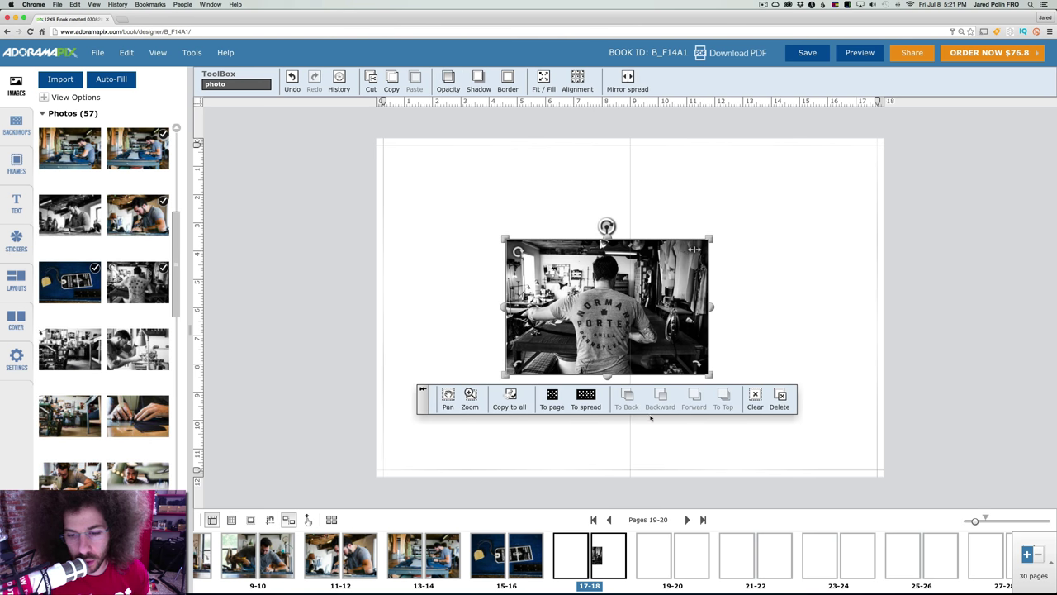
click(588, 397)
click(588, 396)
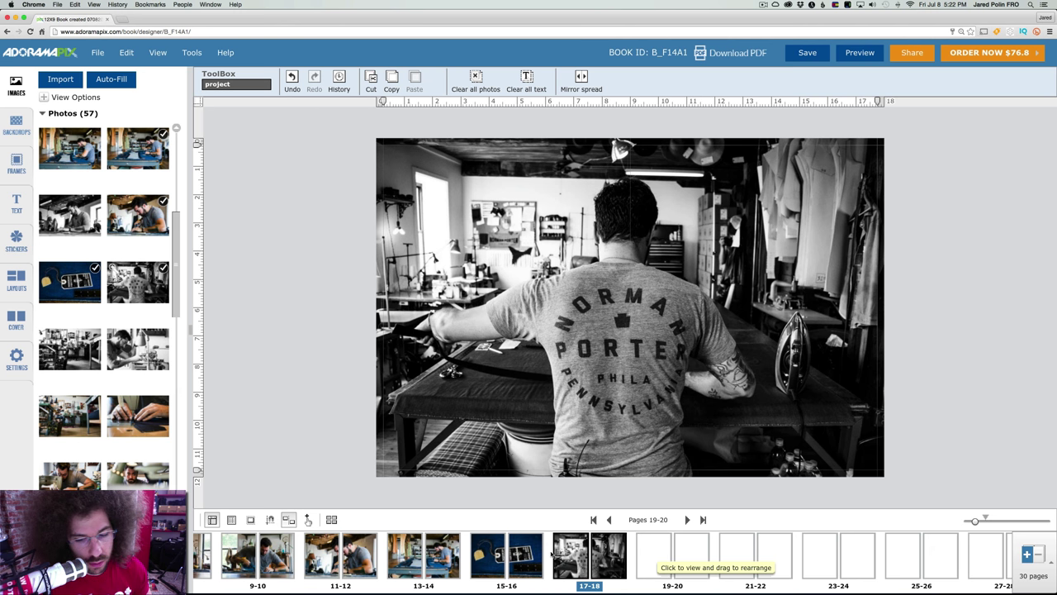
- Move the black-and-white shirt spread ahead of the denim tag spread to pages 15-16 and check the sequence across pages 13-18
drag(570, 554, 487, 559)
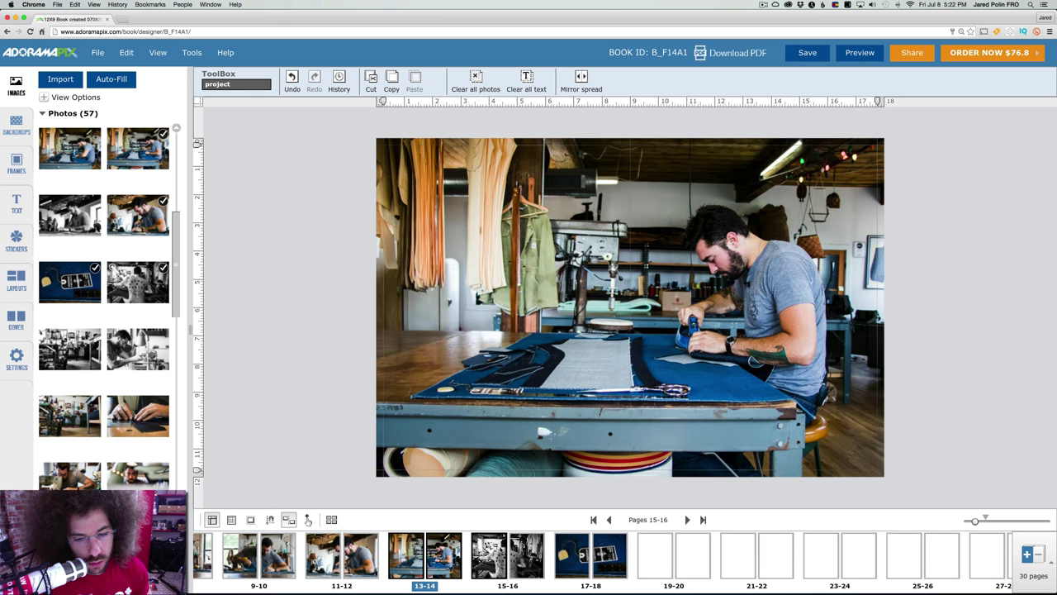
click(490, 549)
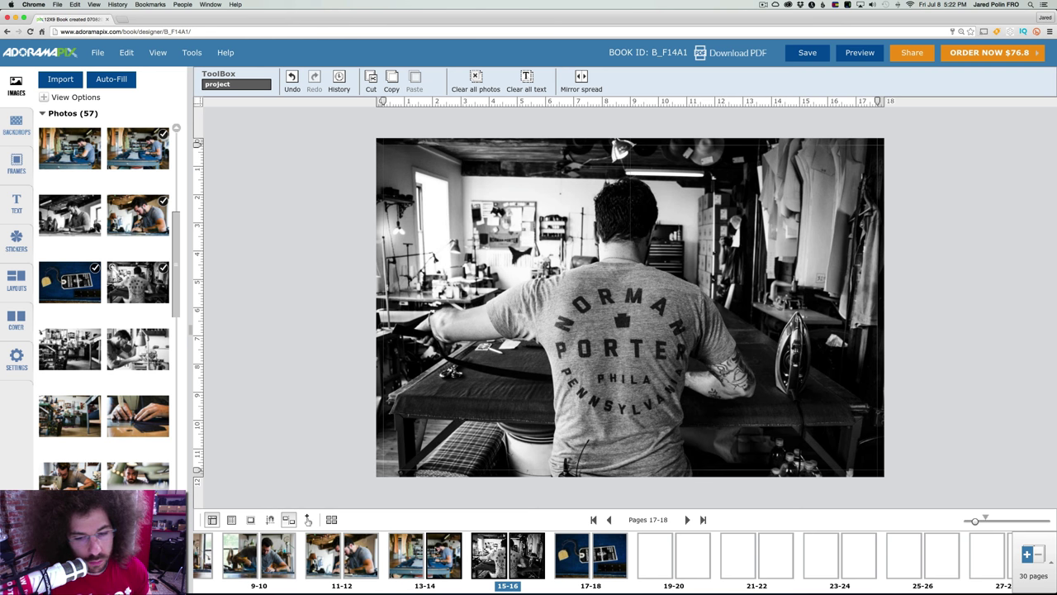
click(421, 549)
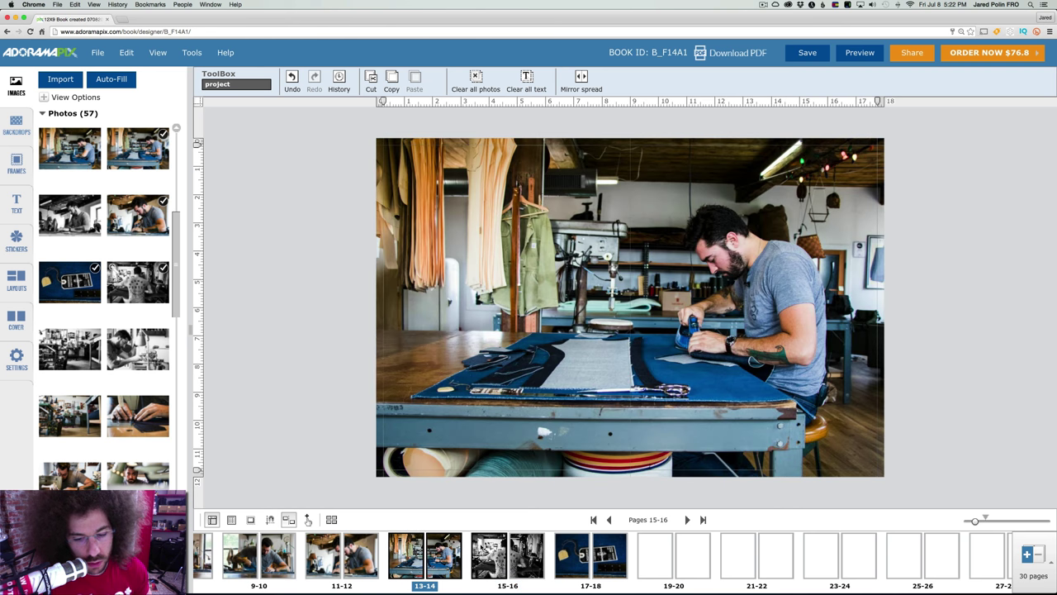
click(483, 549)
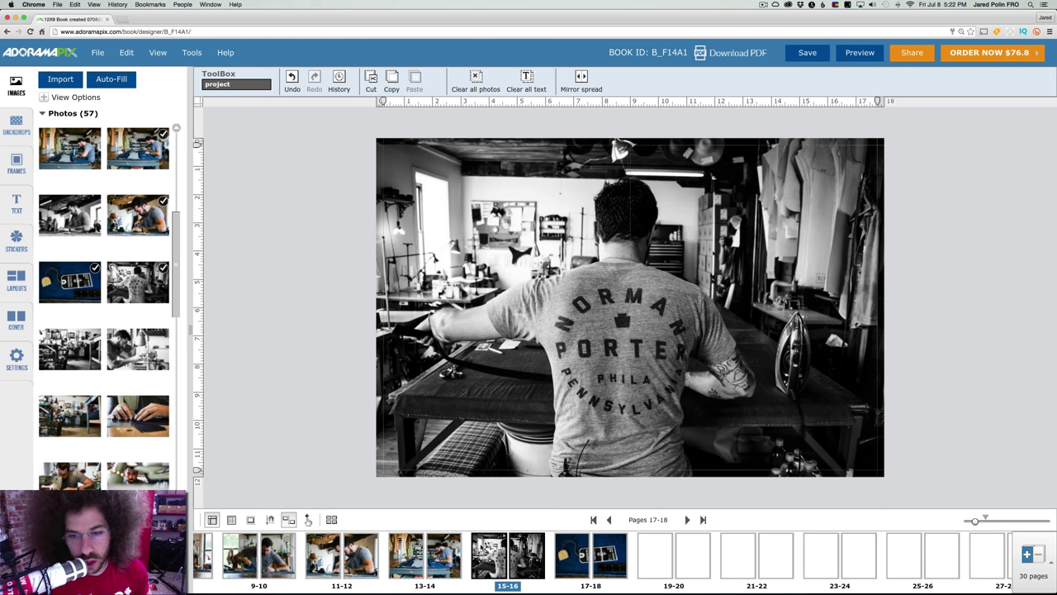
click(575, 551)
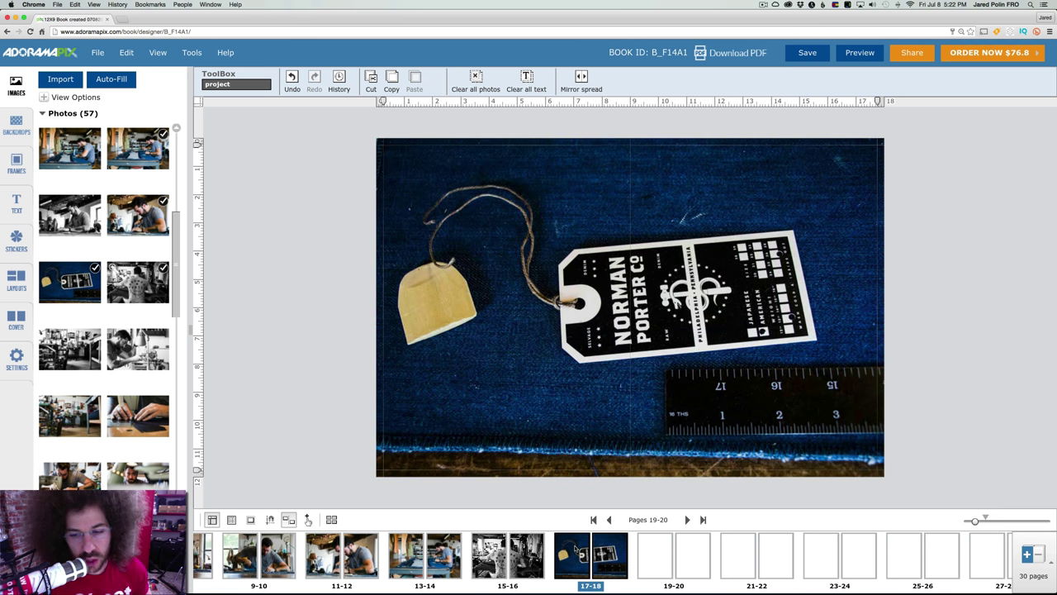
- Place the wide black-and-white photo of the man at the sewing machine across the full pages 19-20 spread
click(650, 553)
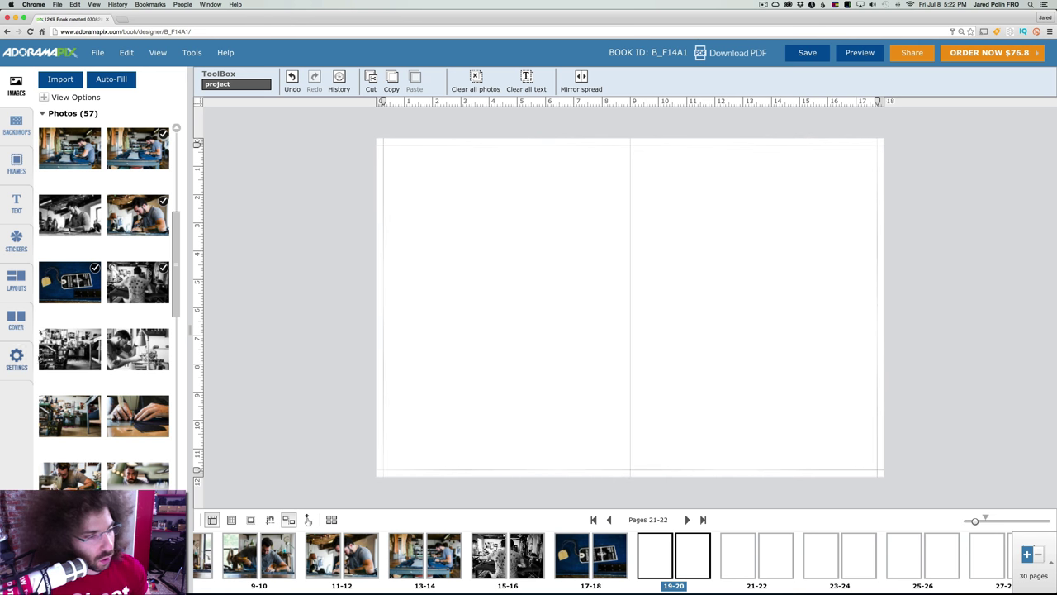
drag(57, 345, 601, 330)
click(583, 418)
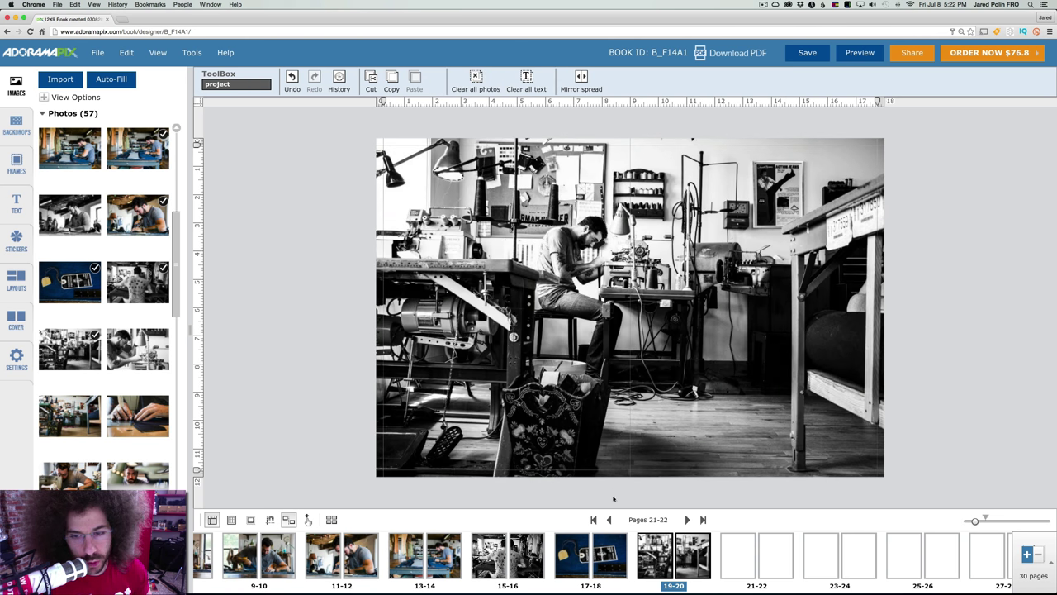
scroll(826, 555, right, 5)
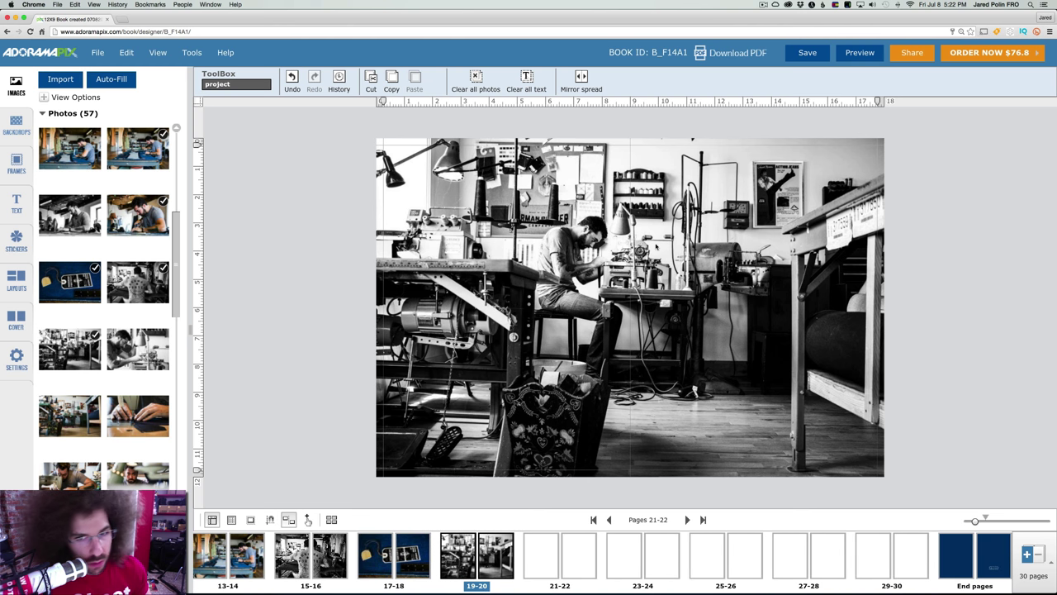
- Place the black-and-white close-up of the bearded man working at the machine across the full pages 21-22 spread
click(528, 555)
drag(116, 355, 642, 331)
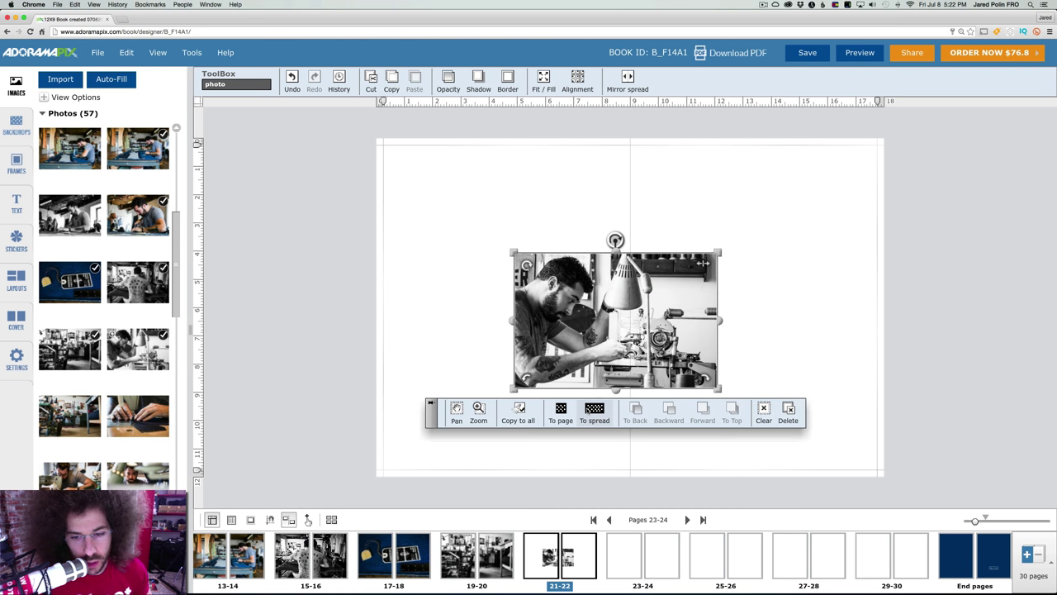
click(587, 410)
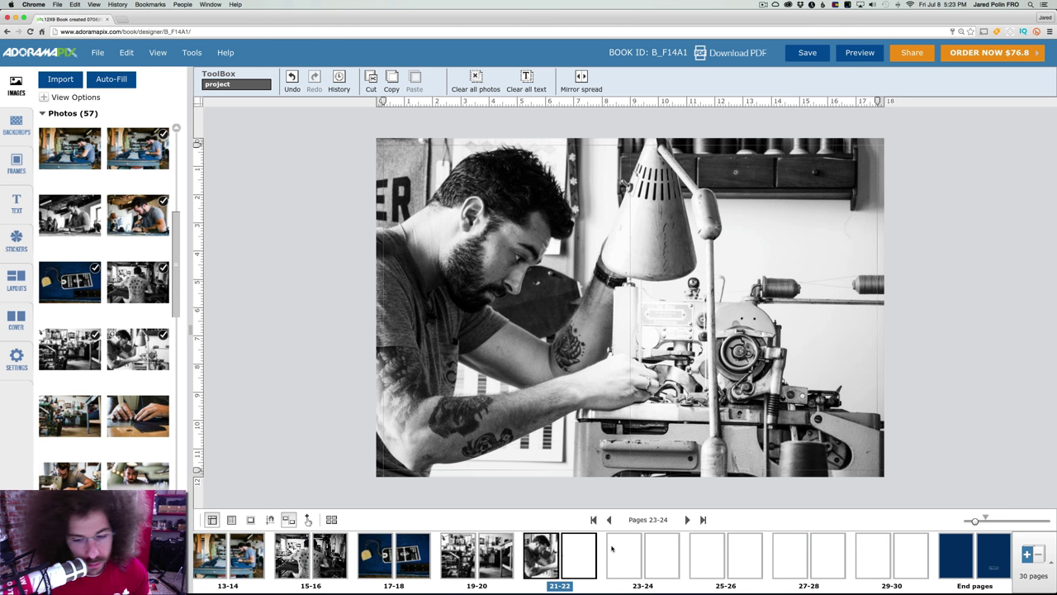
- Place the wide colour photo of the man seated in the workshop across the full pages 23-24 spread
click(617, 549)
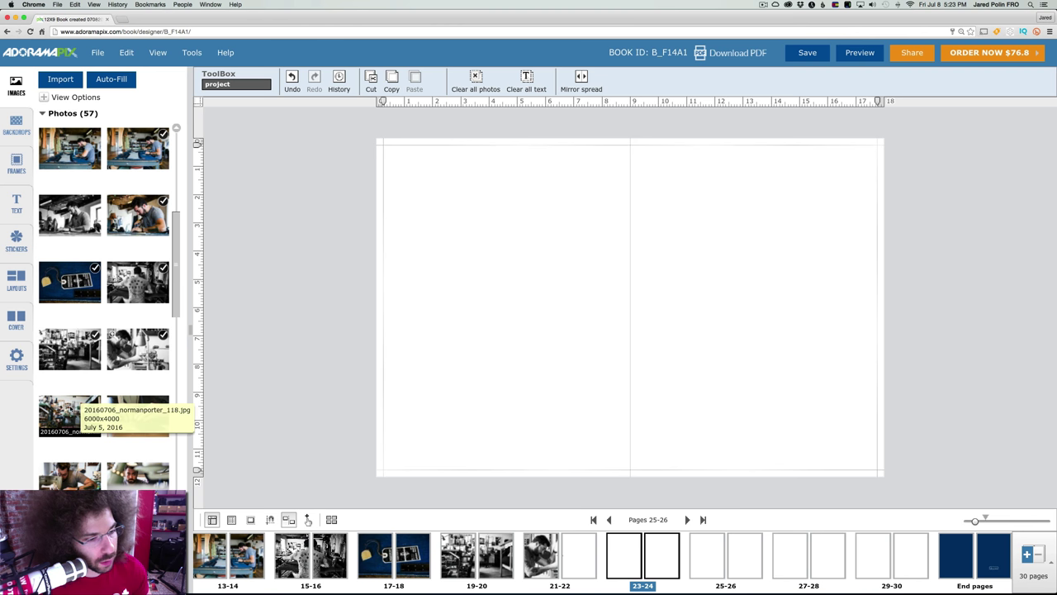
drag(73, 405, 619, 306)
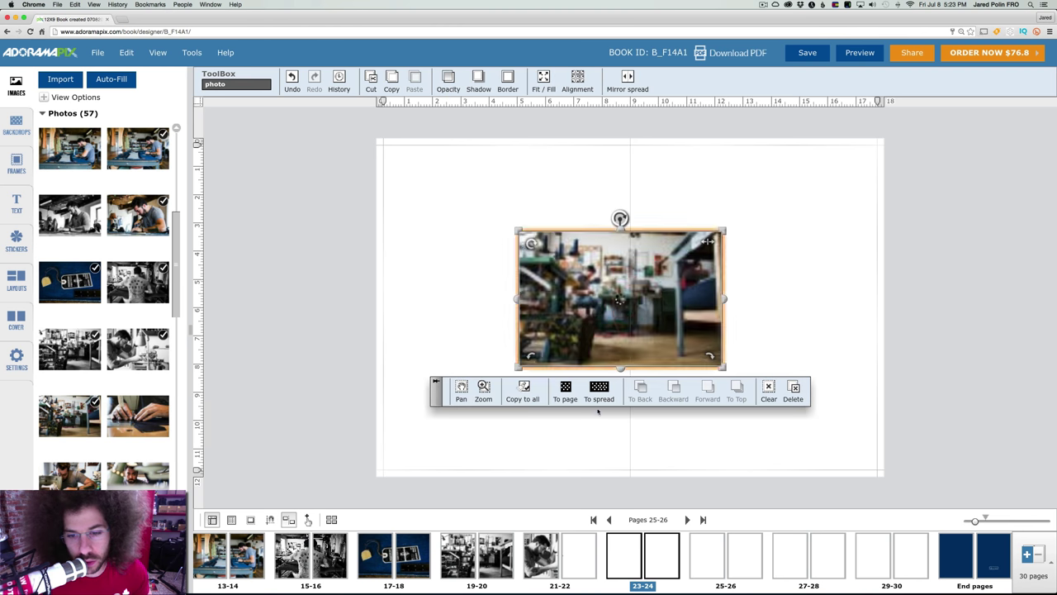
click(599, 388)
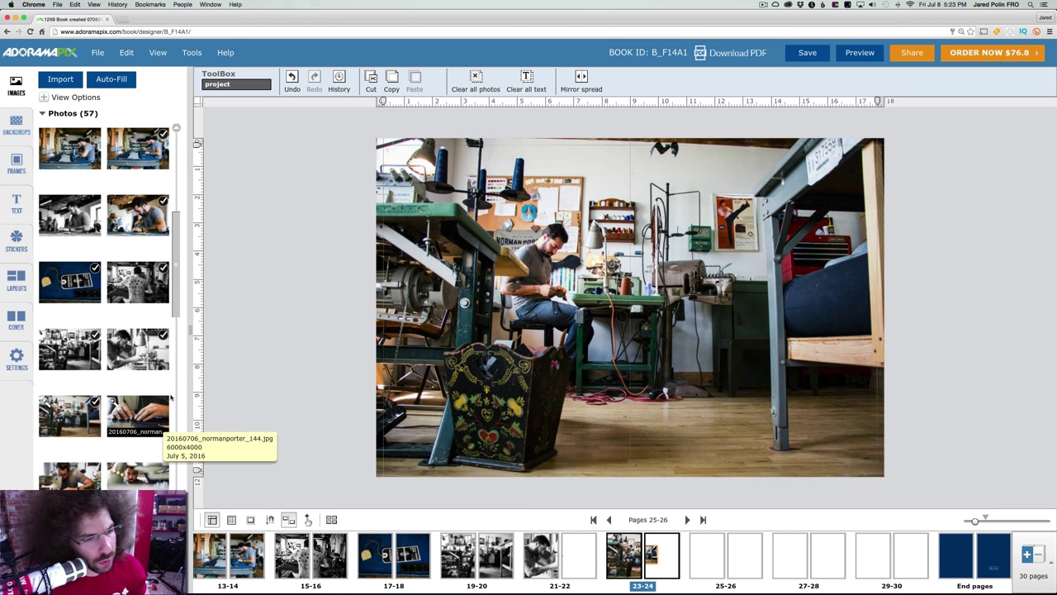
- Review the sequence of spreads across pages 19-24 and save the book
drag(175, 275, 175, 308)
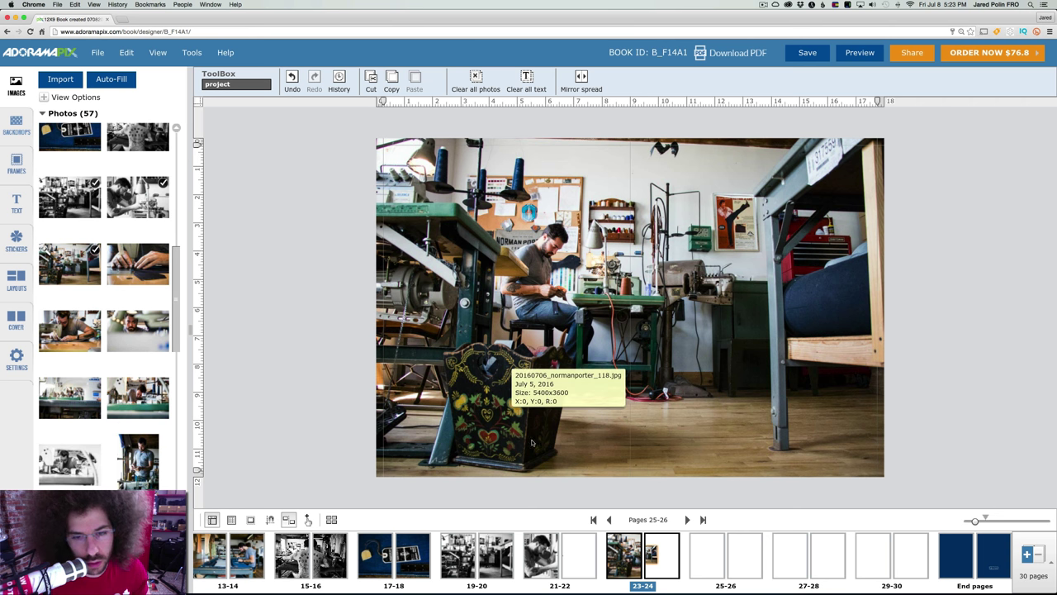
click(462, 547)
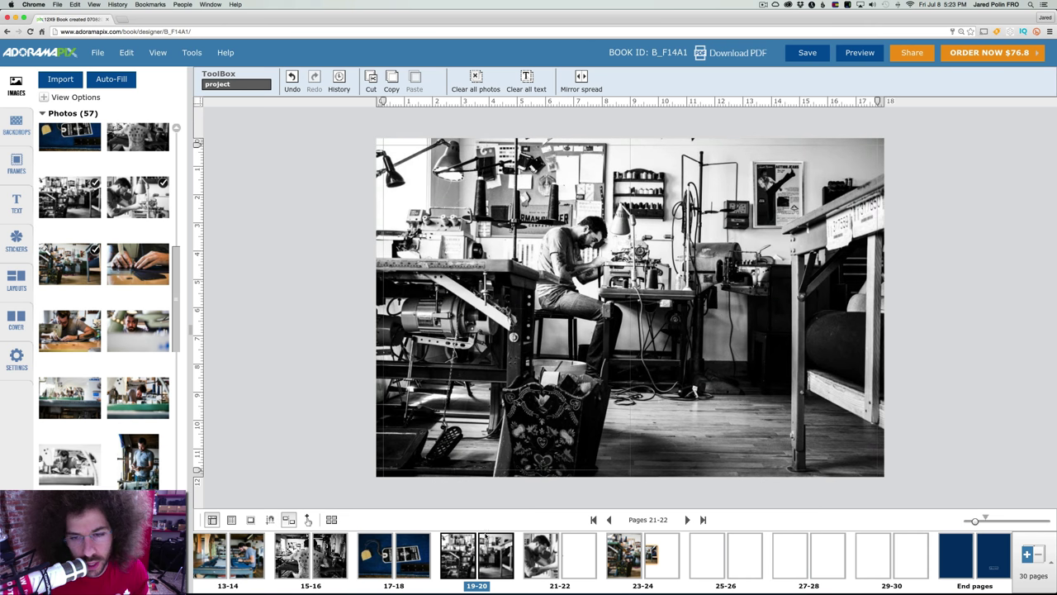
click(541, 551)
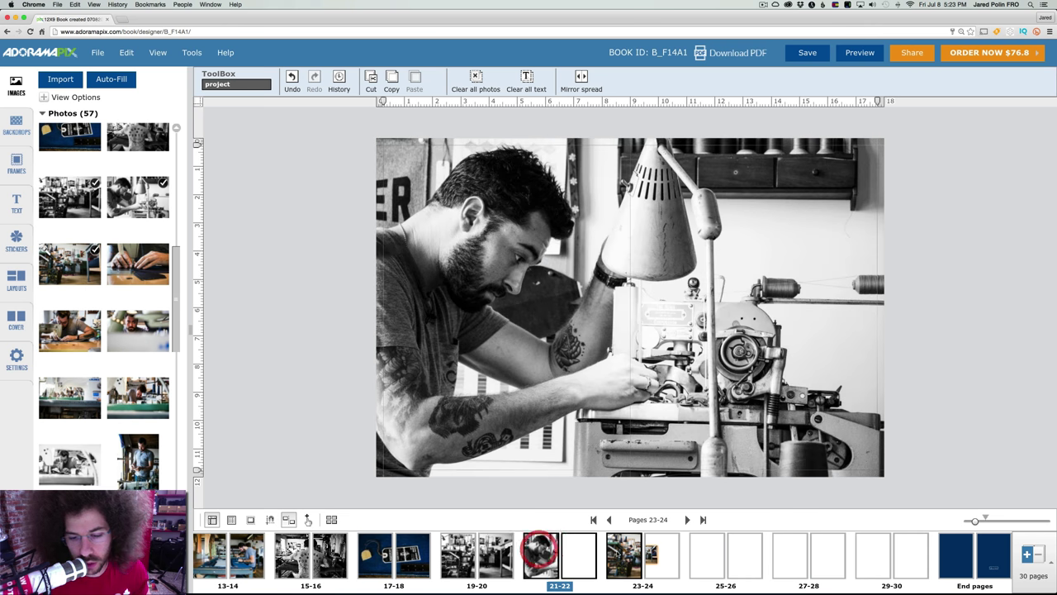
click(621, 553)
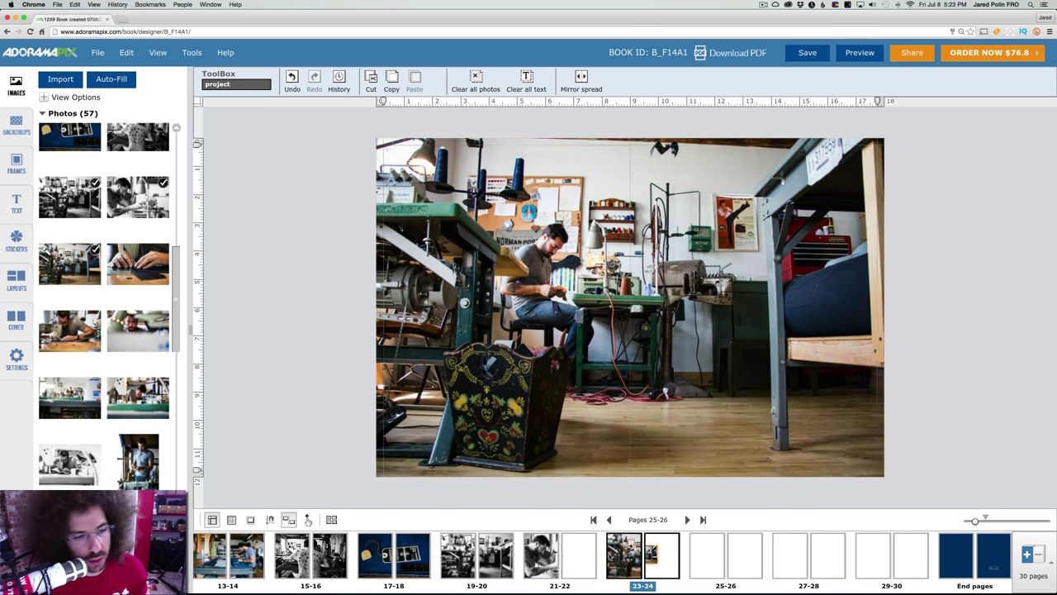
click(124, 261)
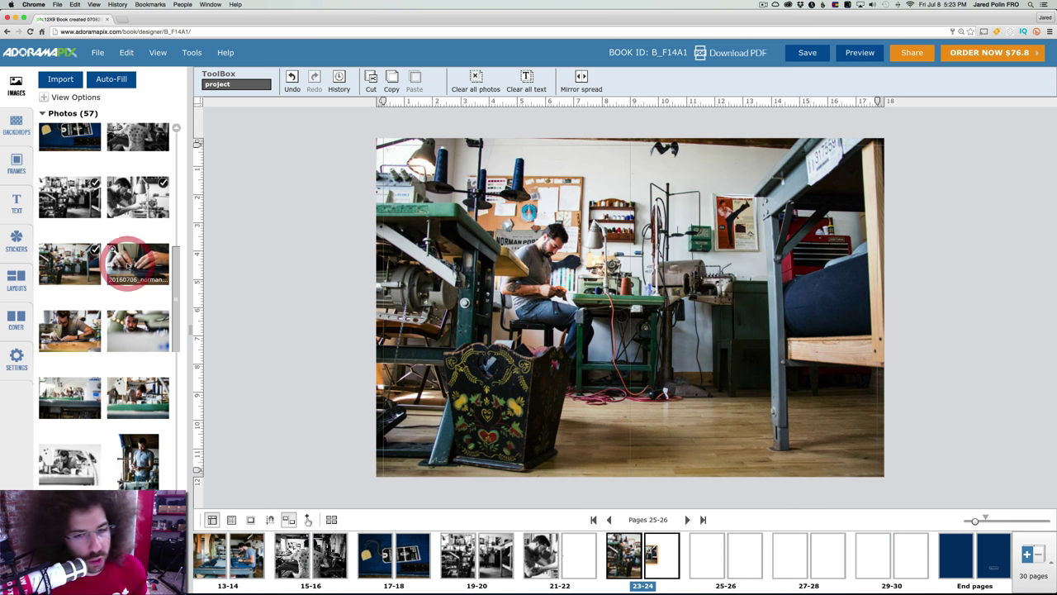
click(719, 563)
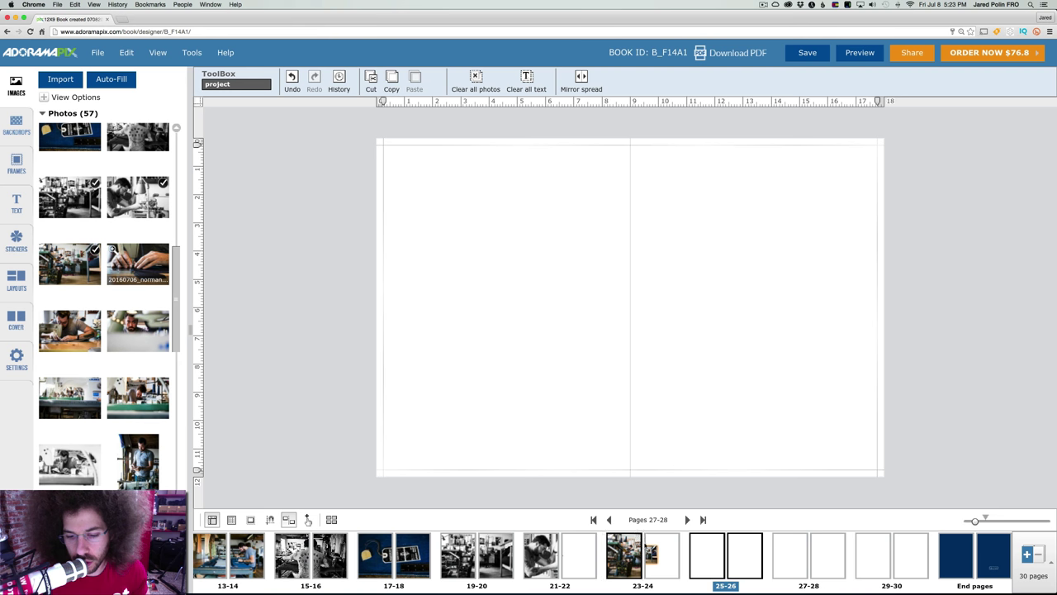
click(631, 563)
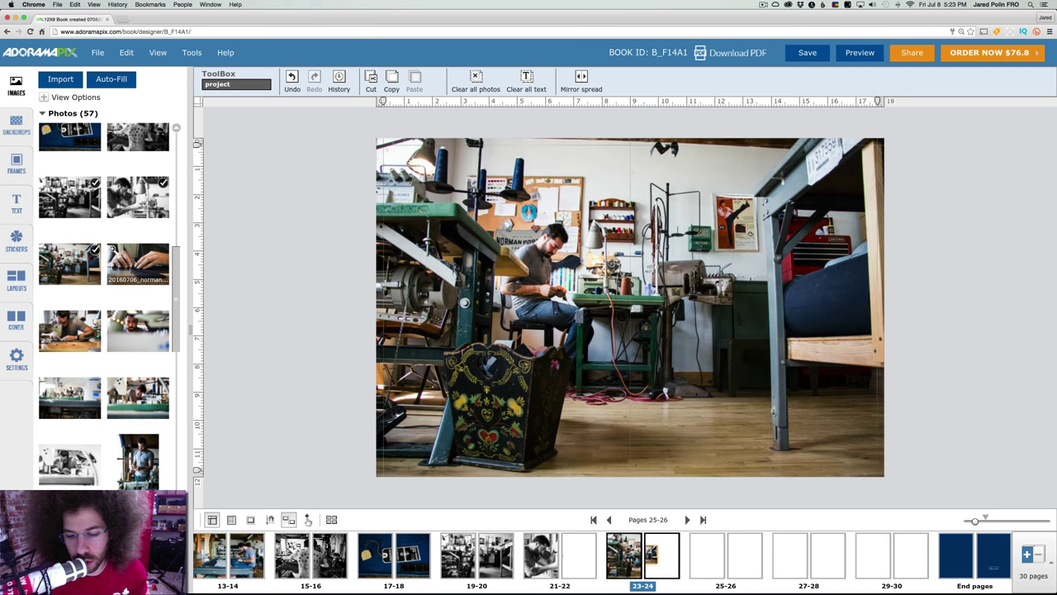
click(826, 49)
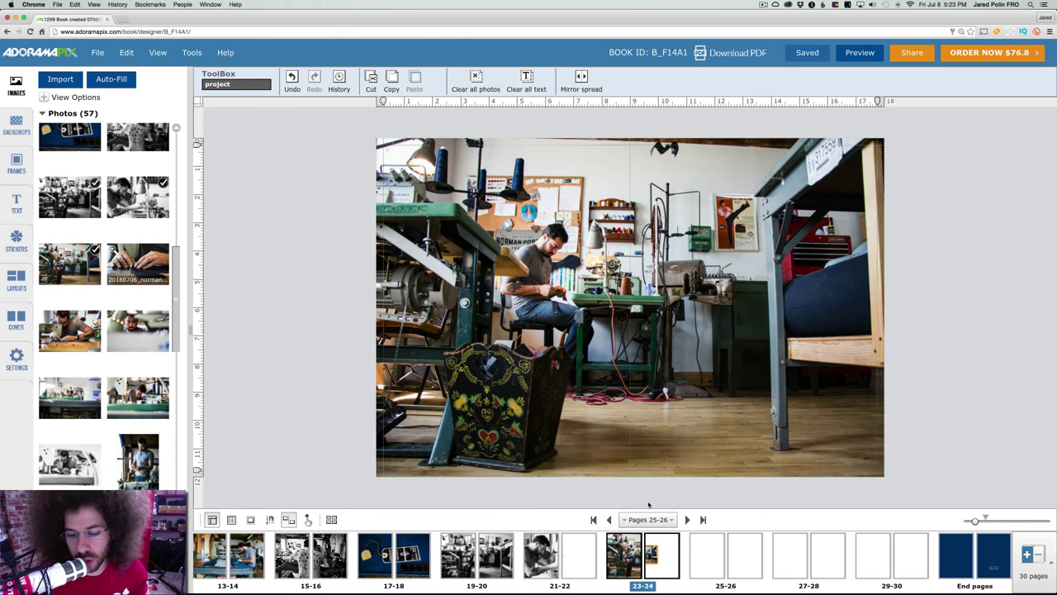
click(708, 546)
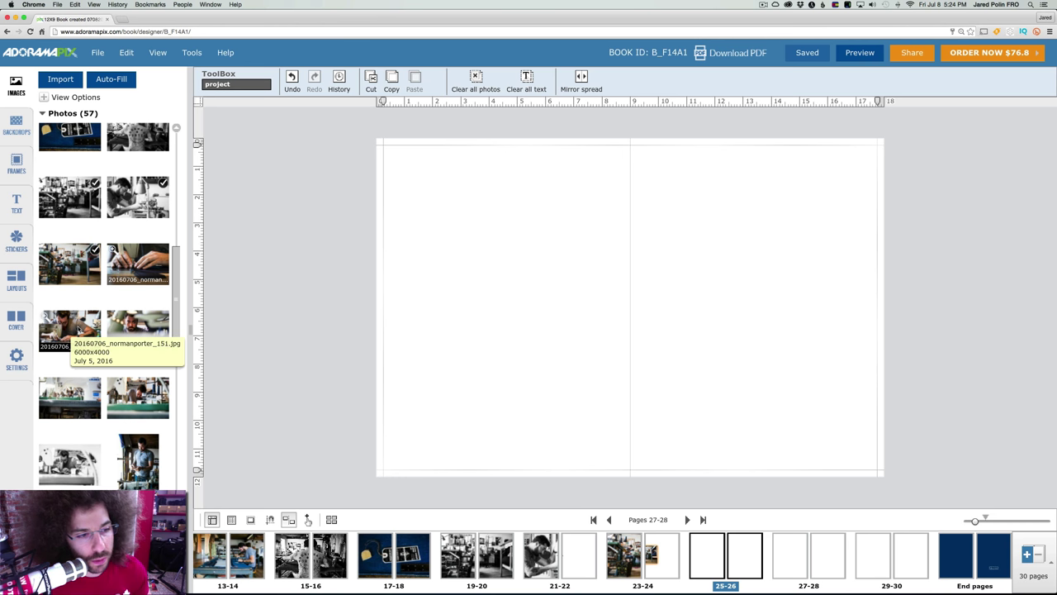
drag(111, 273, 607, 293)
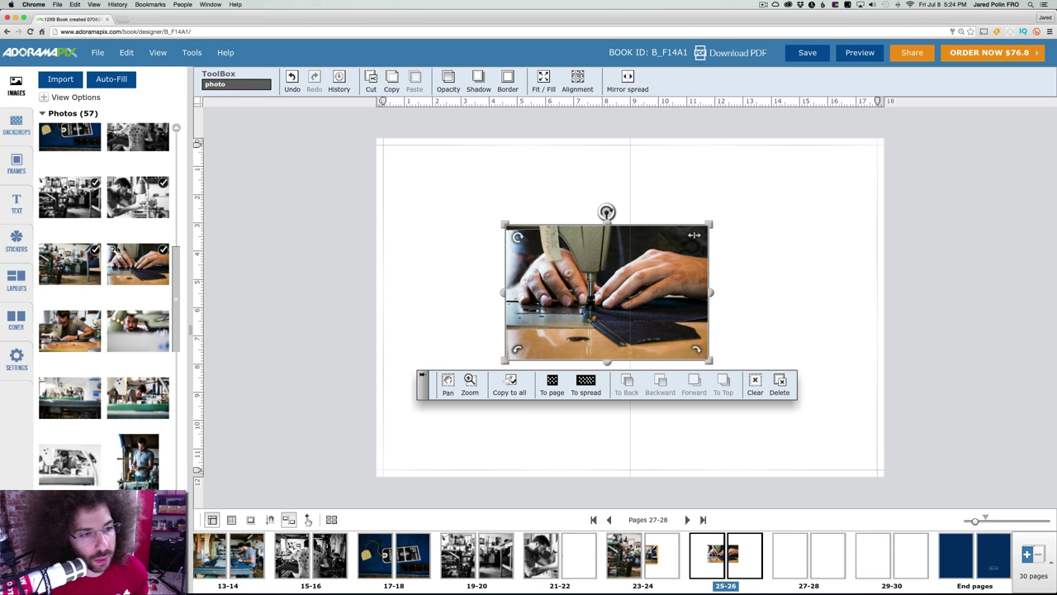
double_click(111, 247)
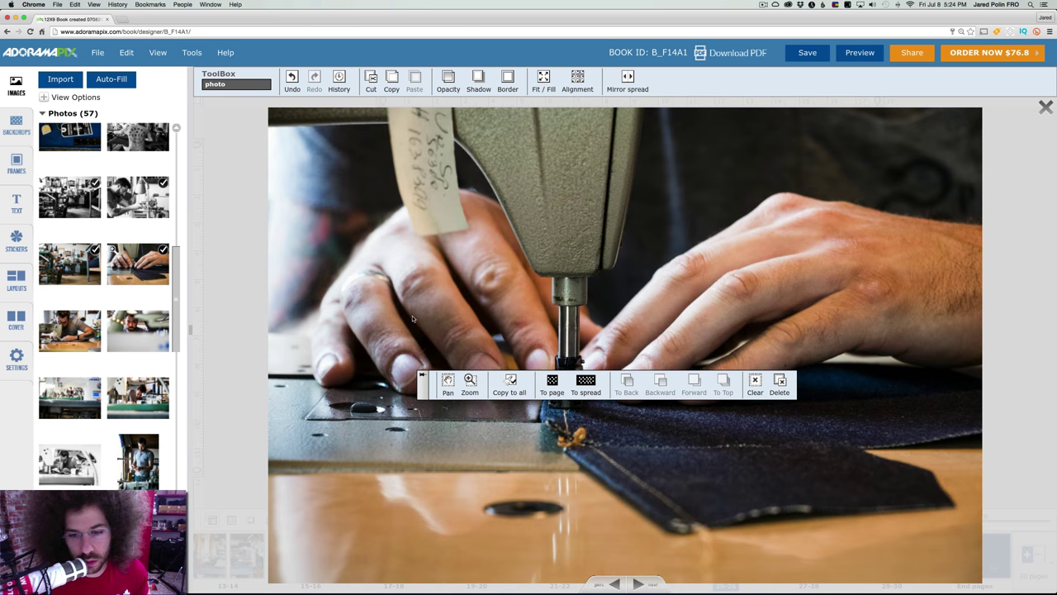
click(1043, 106)
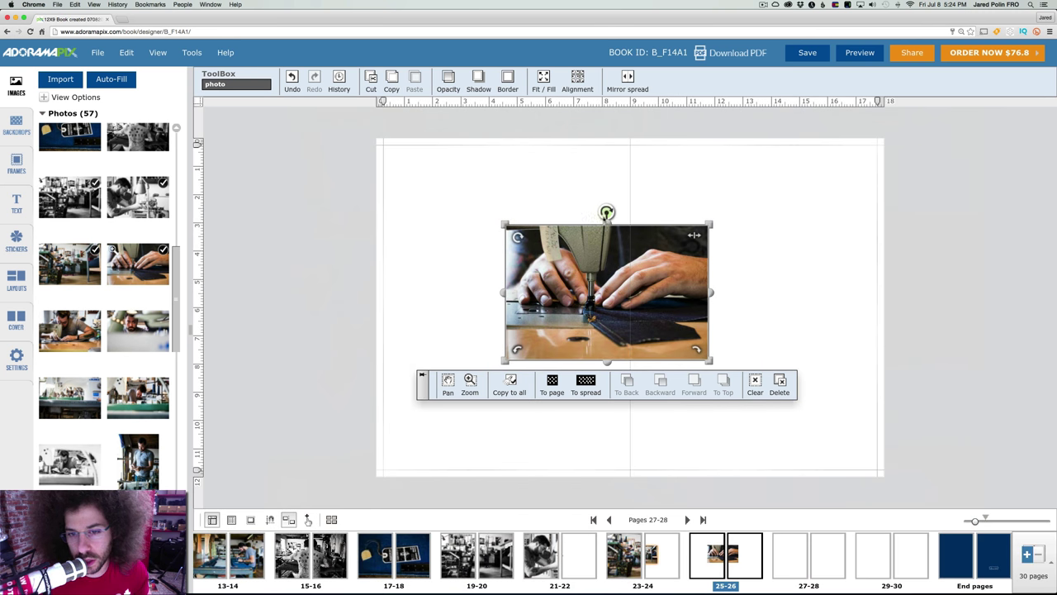
click(431, 303)
click(567, 332)
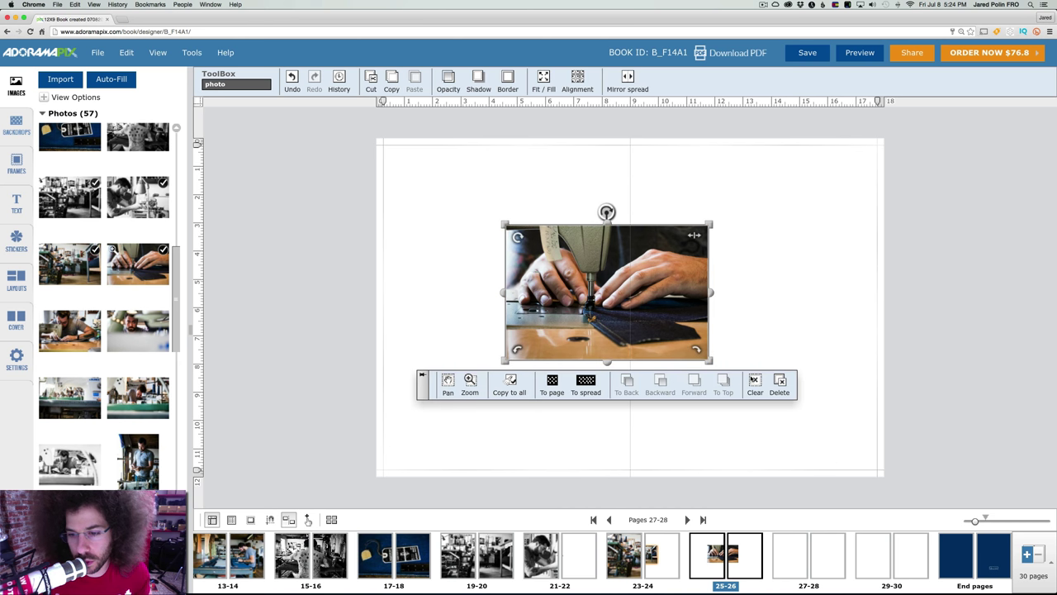
click(778, 384)
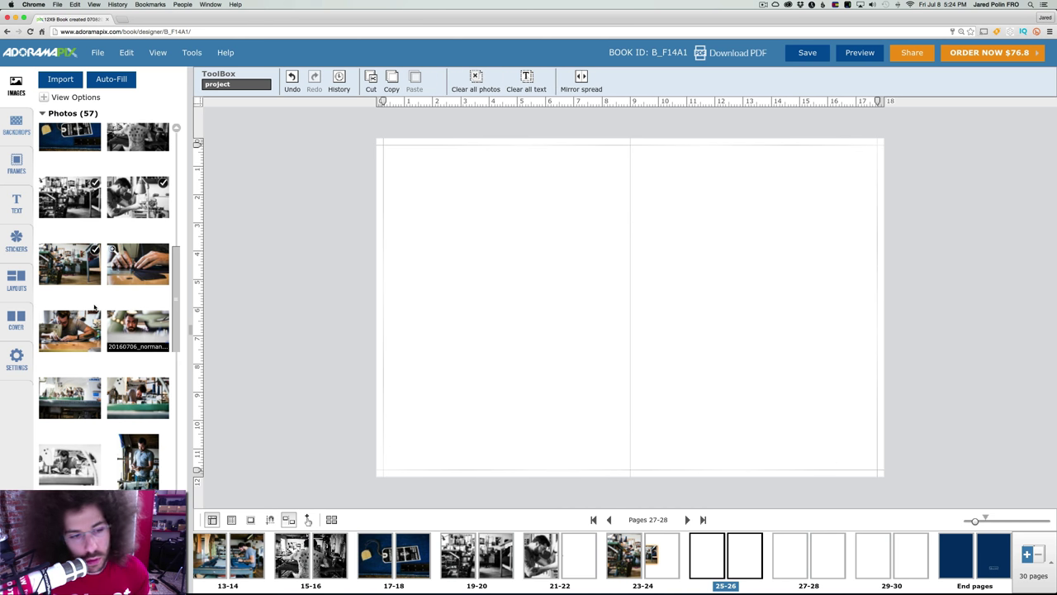
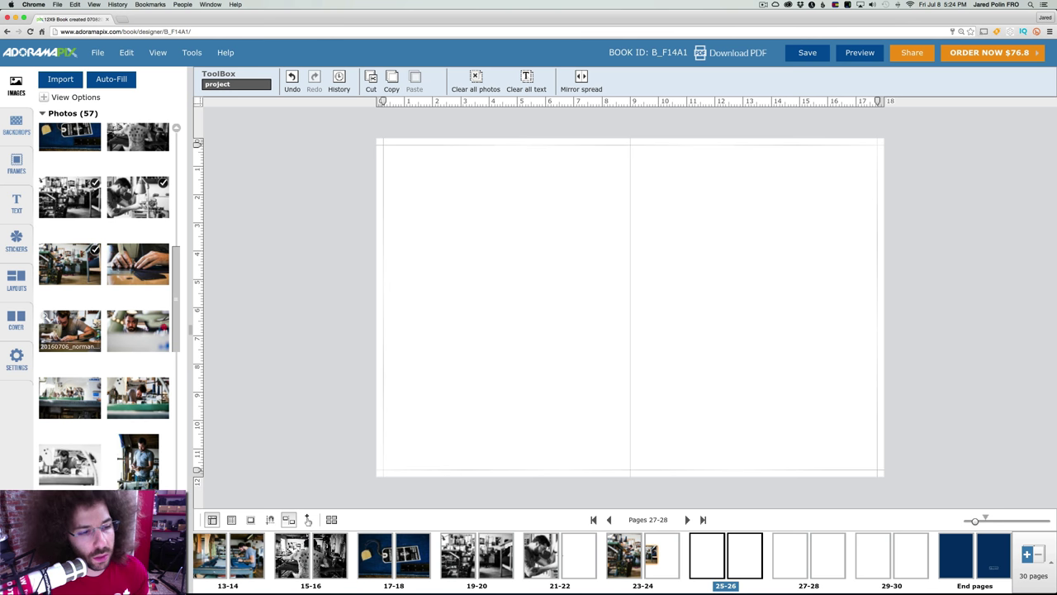
- Fill the pages 25-26 spread with the colour photo of the man sewing and pages 27-28 with the close-up of his hands
drag(73, 328, 603, 333)
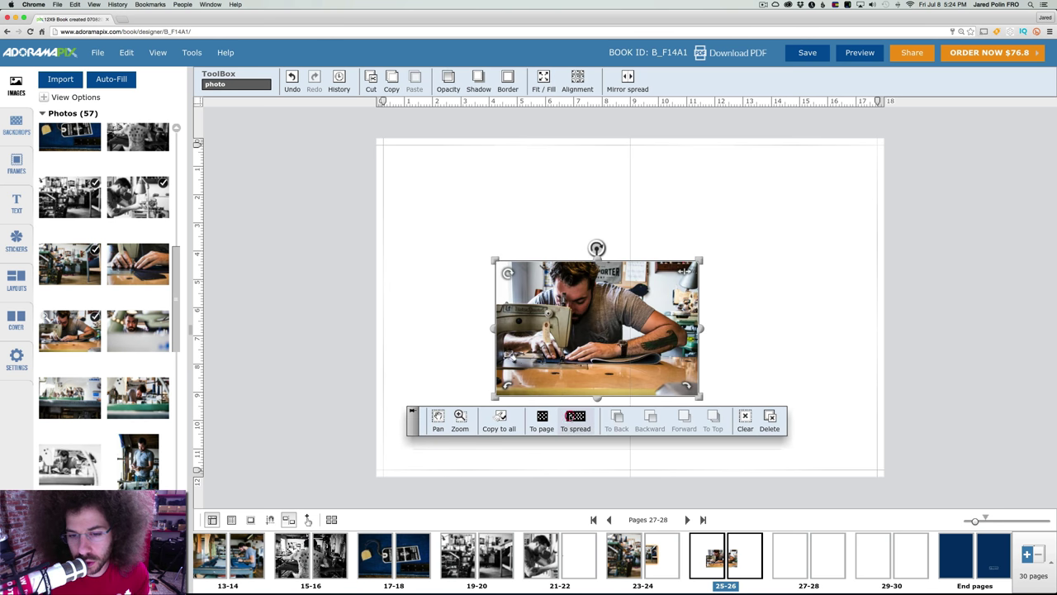
click(576, 419)
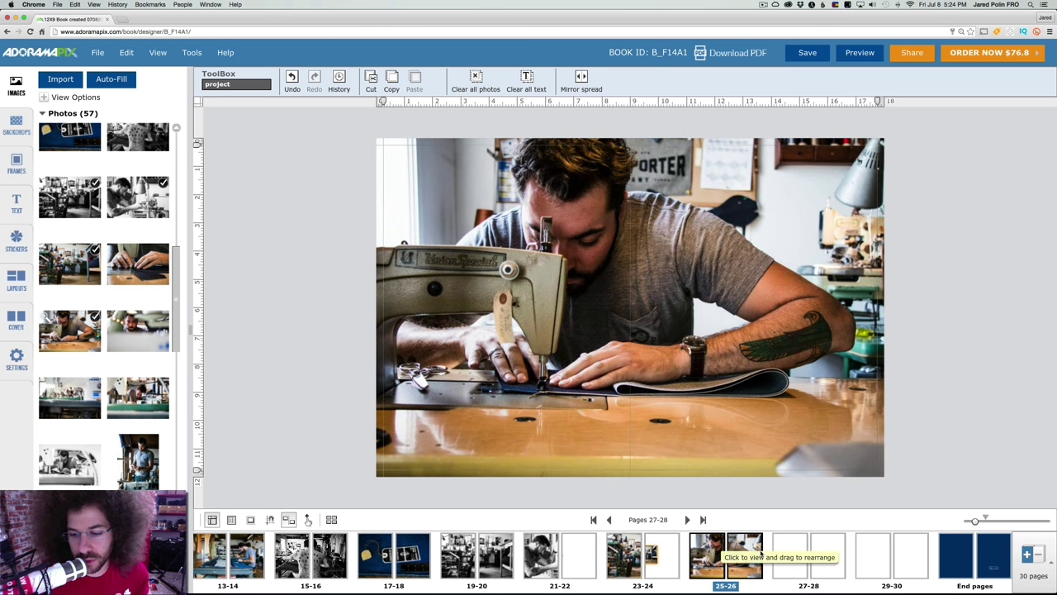
click(786, 556)
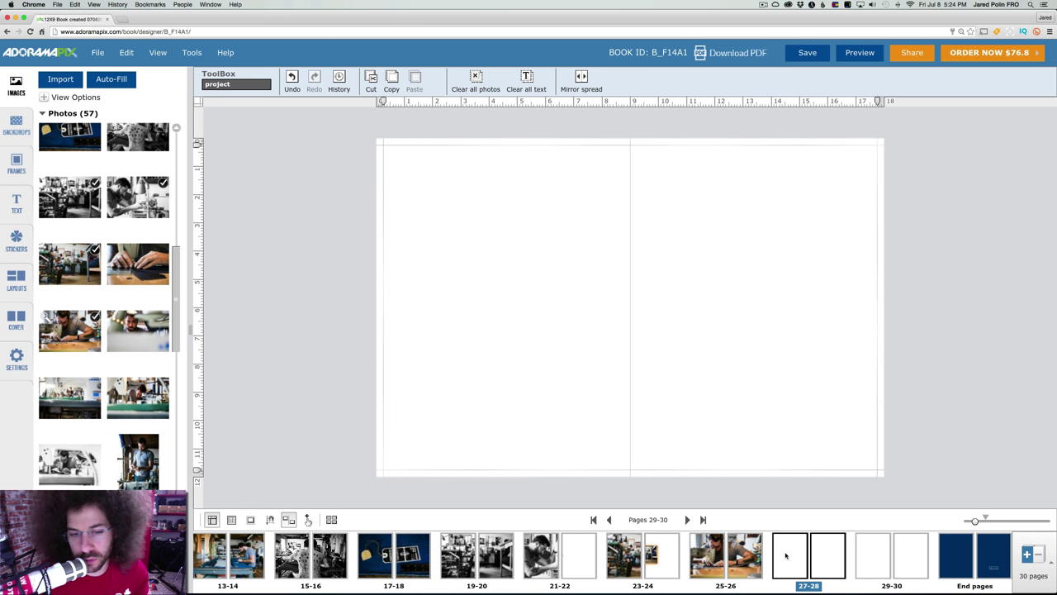
drag(146, 280, 644, 288)
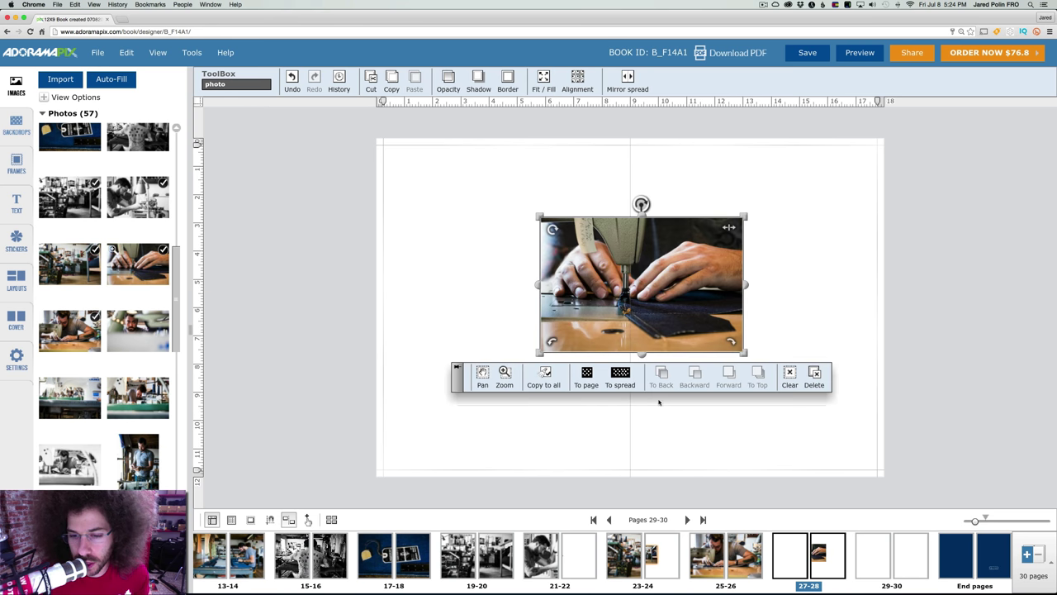
click(618, 376)
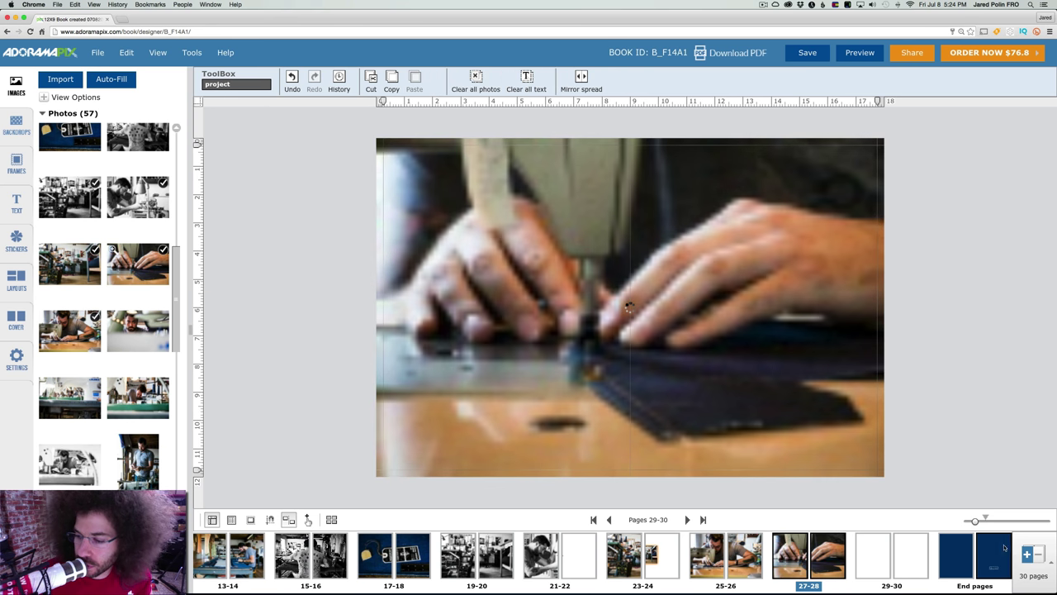
- Add 10 pages after the pages 27-28 spread, extending the book to 40 pages, and check the spreads on pages 25-28
click(1026, 554)
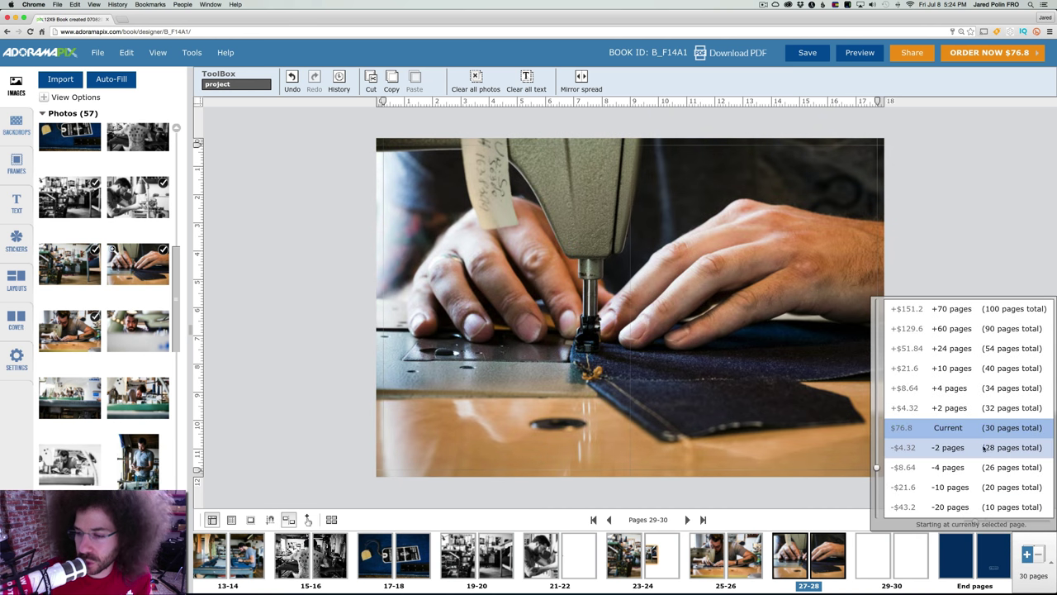
click(958, 369)
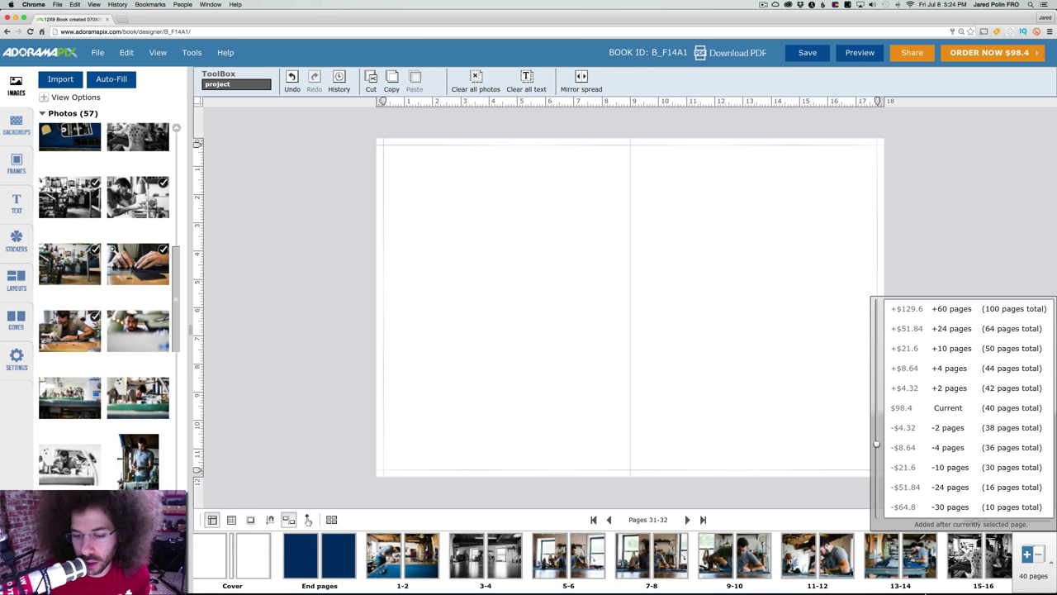
scroll(900, 570, right, 10)
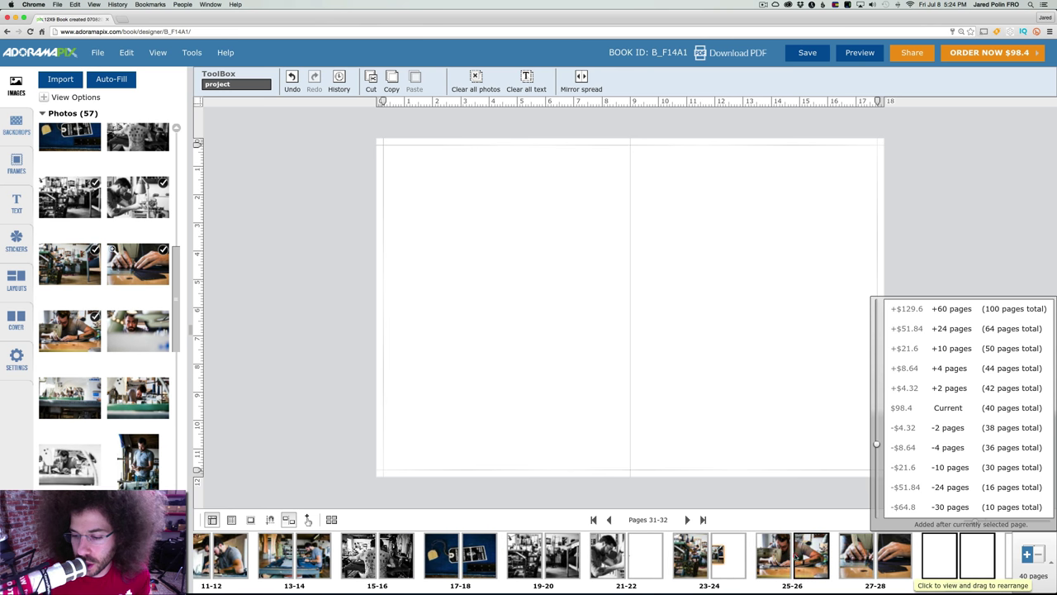
click(793, 555)
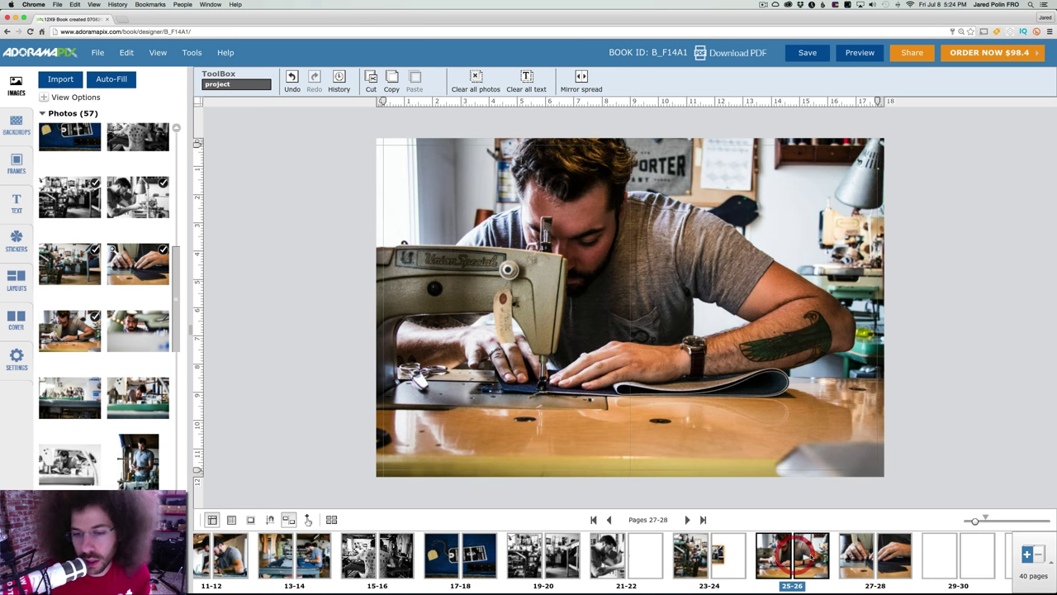
click(864, 558)
scroll(909, 562, right, 3)
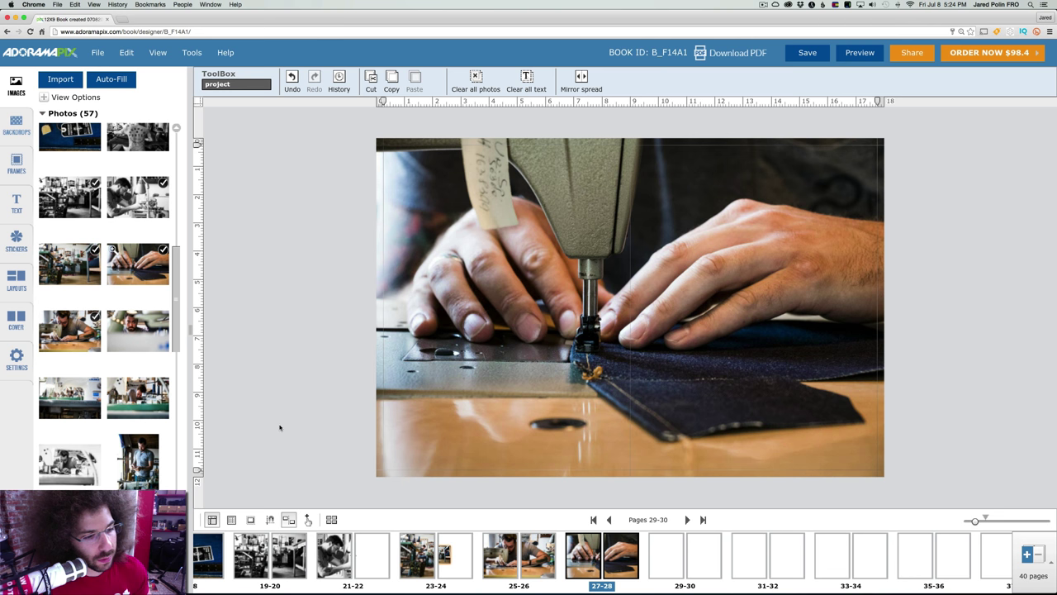
- Place the portrait of the man looking out from behind the blurred machine across the full pages 29-30 spread
click(673, 542)
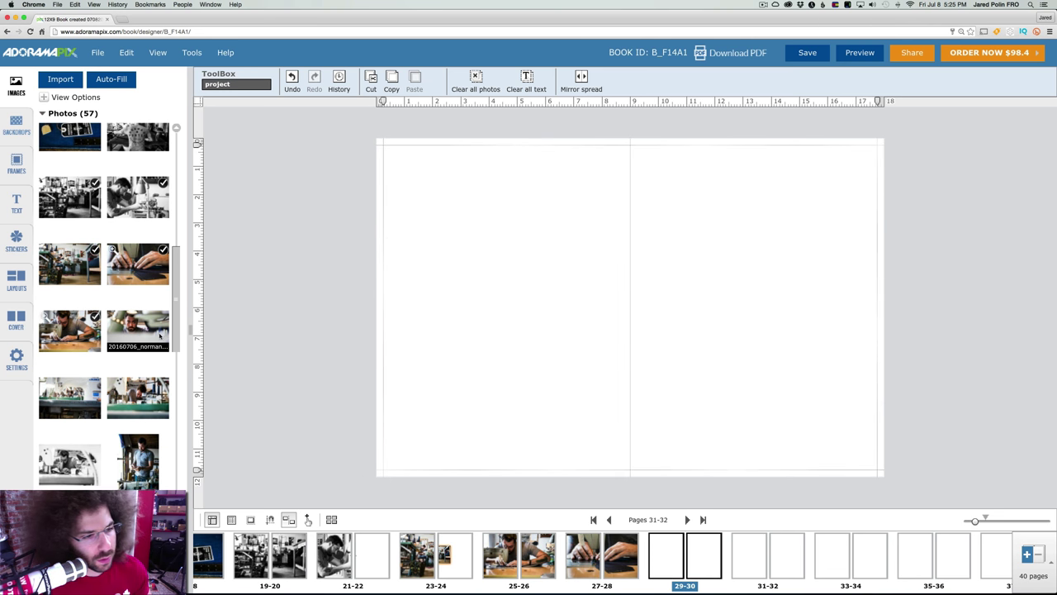
drag(141, 329, 621, 320)
click(602, 405)
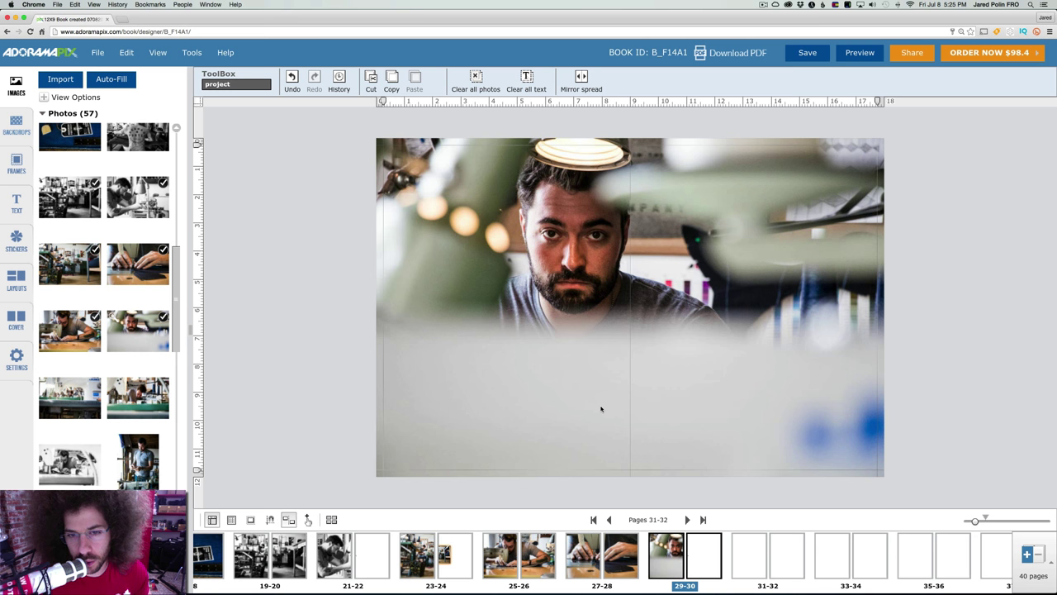
- Place the photo of the man framed through the white JUKI sewing machine across the full pages 31-32 spread
click(743, 550)
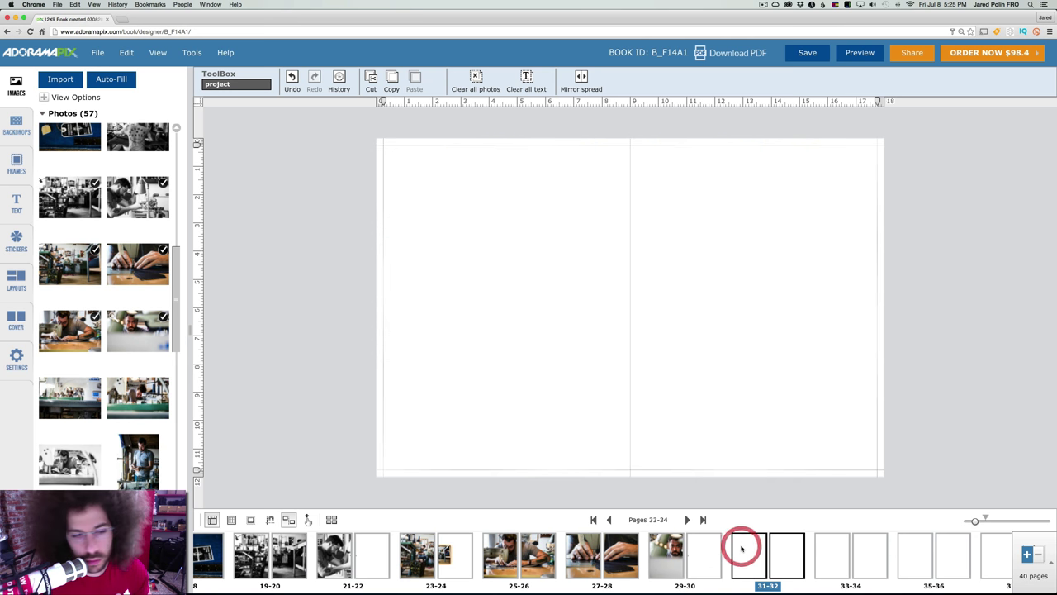
drag(71, 395, 642, 345)
click(615, 428)
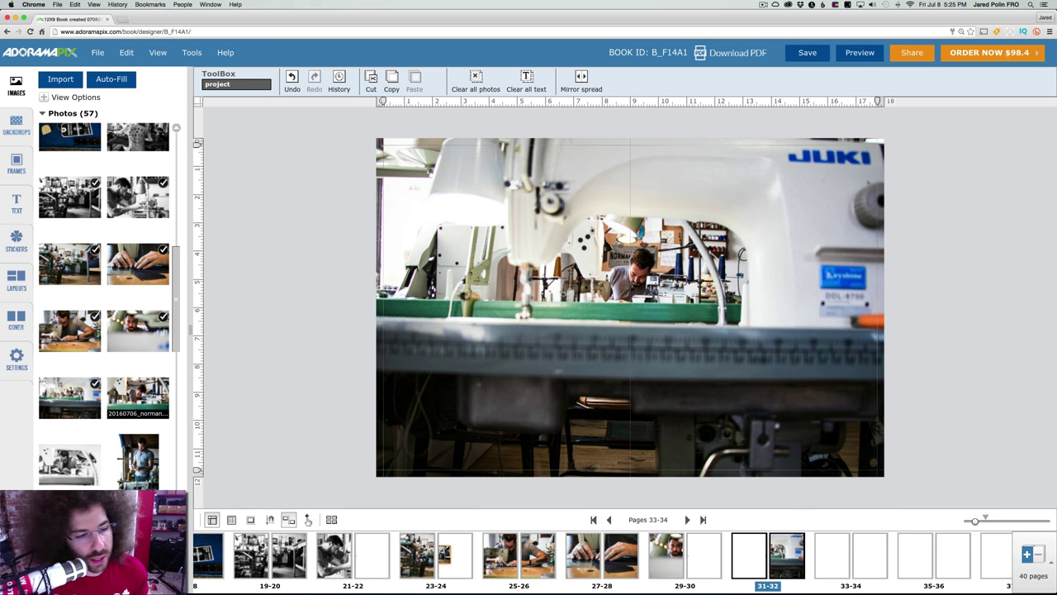
mouse_move(149, 395)
mouse_down()
mouse_move(314, 356)
mouse_move(139, 388)
mouse_up()
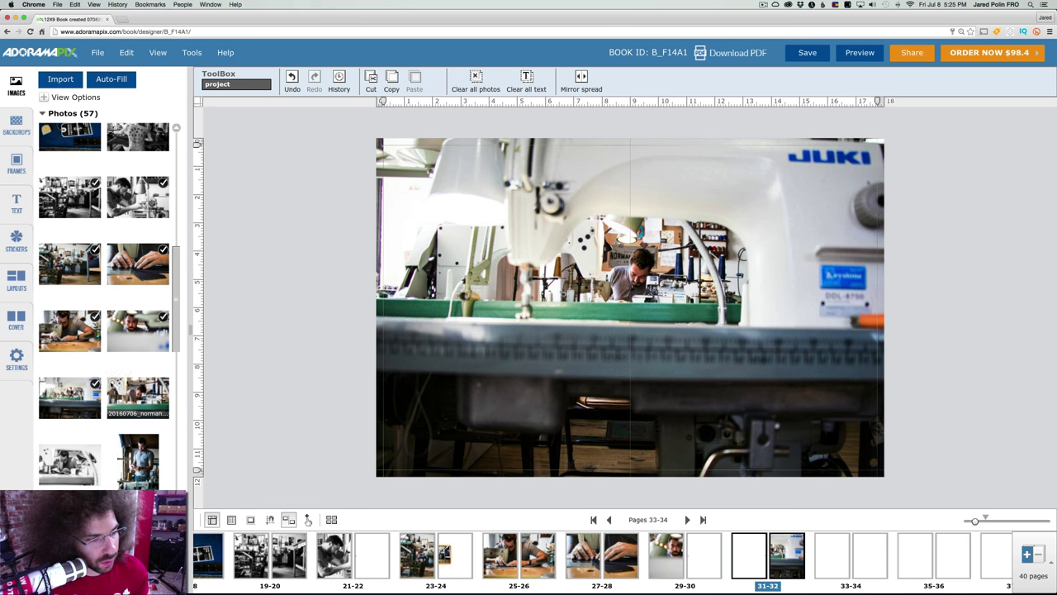
- Preview enlarged the colour photo of the man behind the green table and the black-and-white photo of him sewing, checking them for pages 33-34
double_click(110, 385)
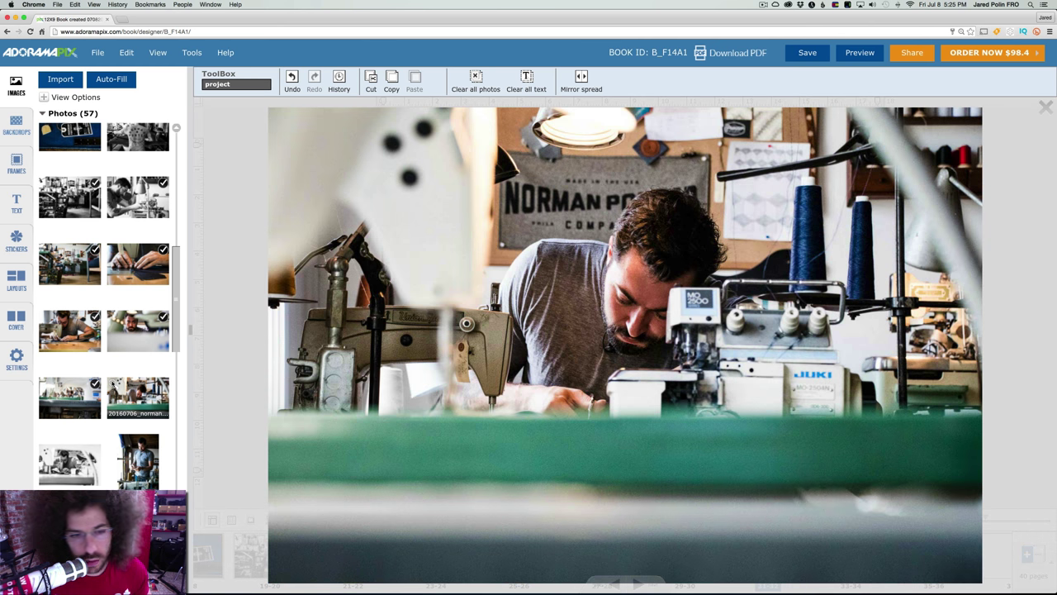
click(1045, 107)
click(762, 10)
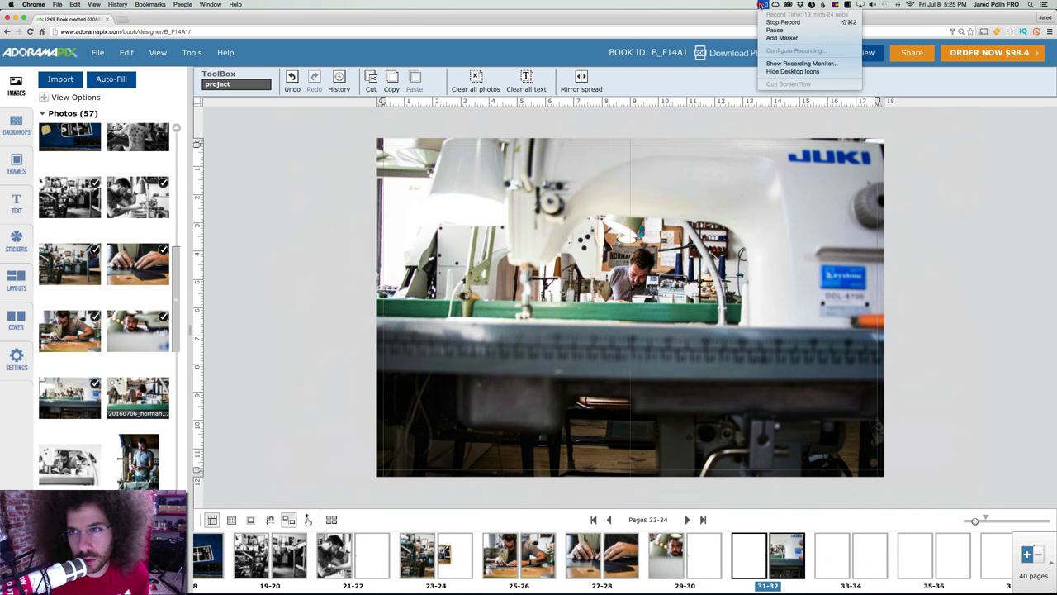
click(761, 10)
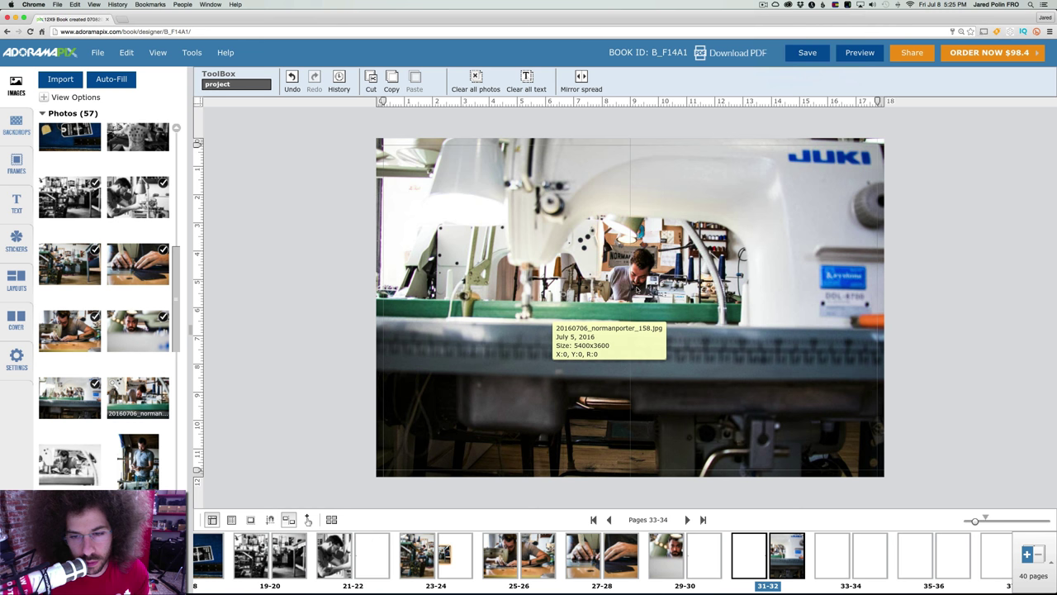
click(828, 569)
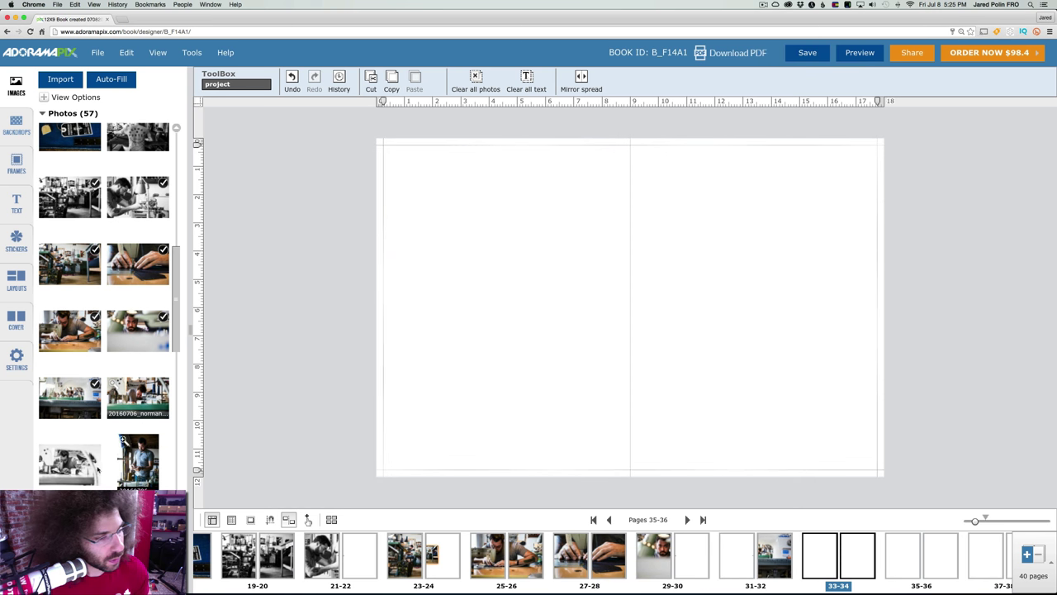
double_click(43, 453)
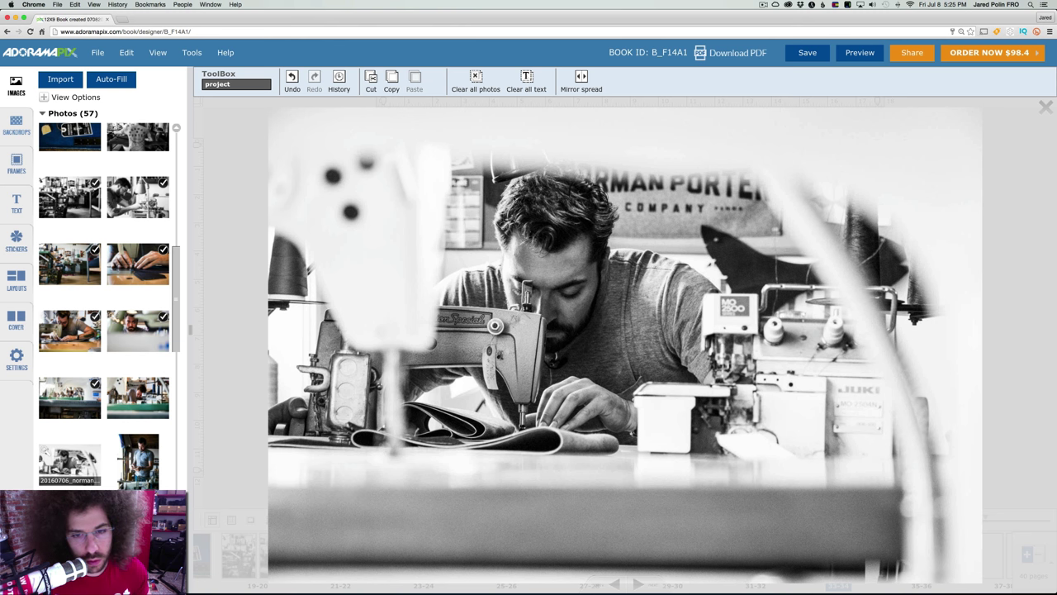
click(1046, 106)
- Move the white JUKI machine spread ahead of the colour sewing spread to pages 25-26, and check the order of pages 23-32
click(486, 561)
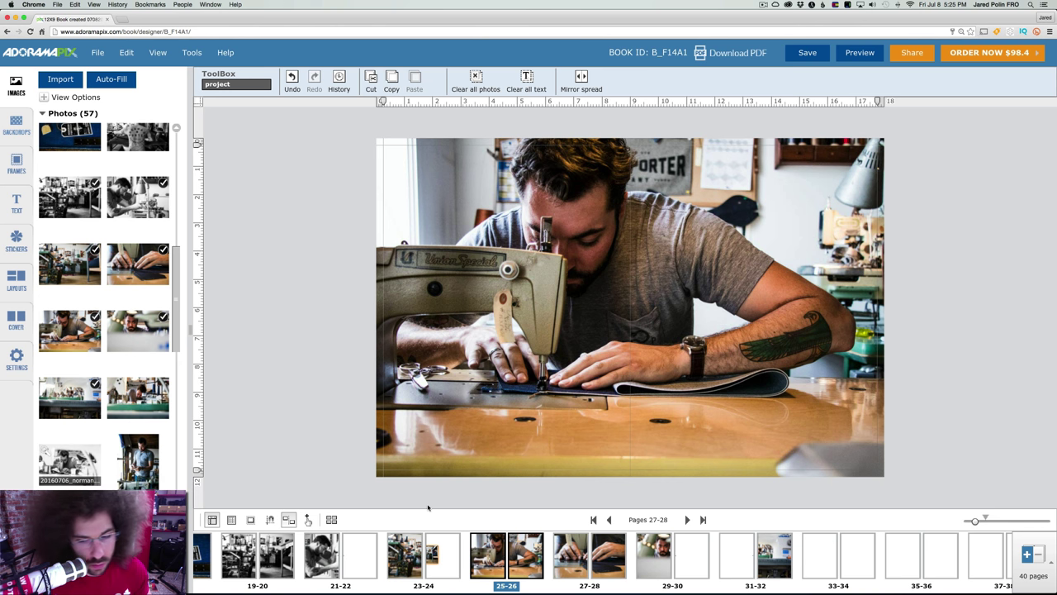
click(750, 543)
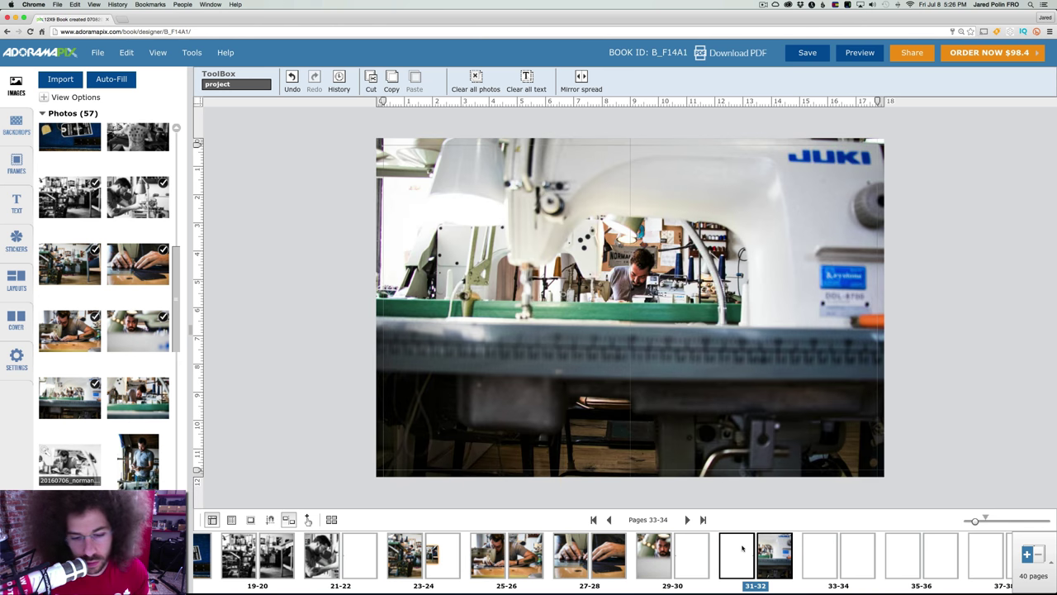
drag(742, 548, 473, 560)
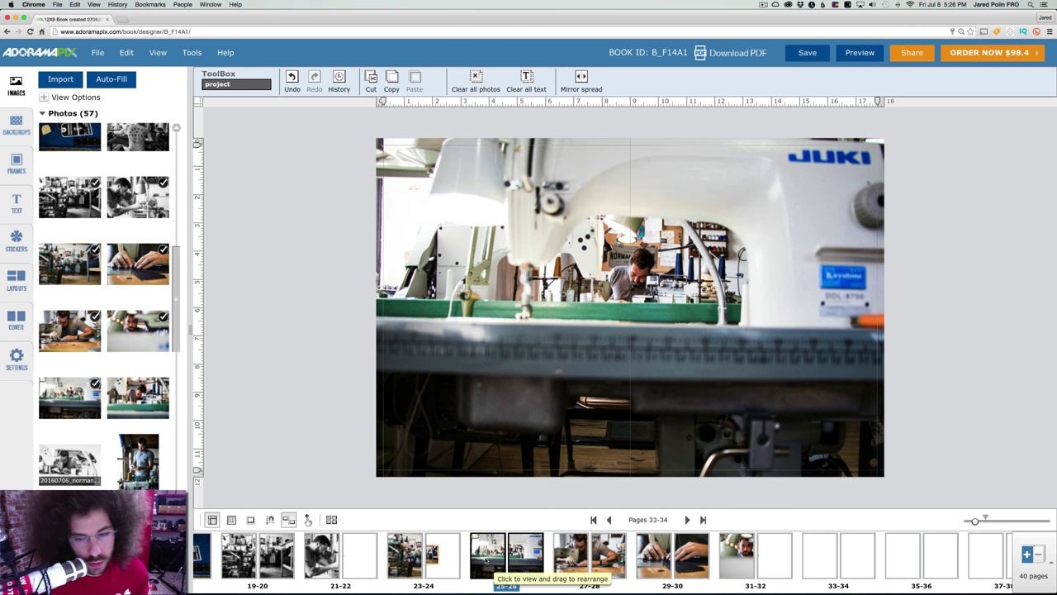
click(418, 557)
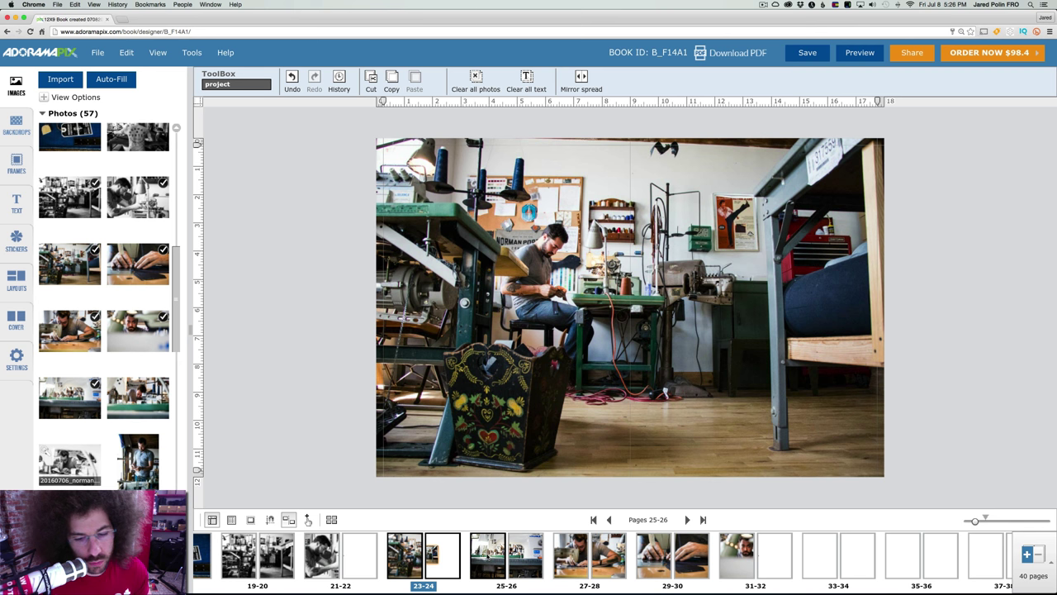
click(488, 558)
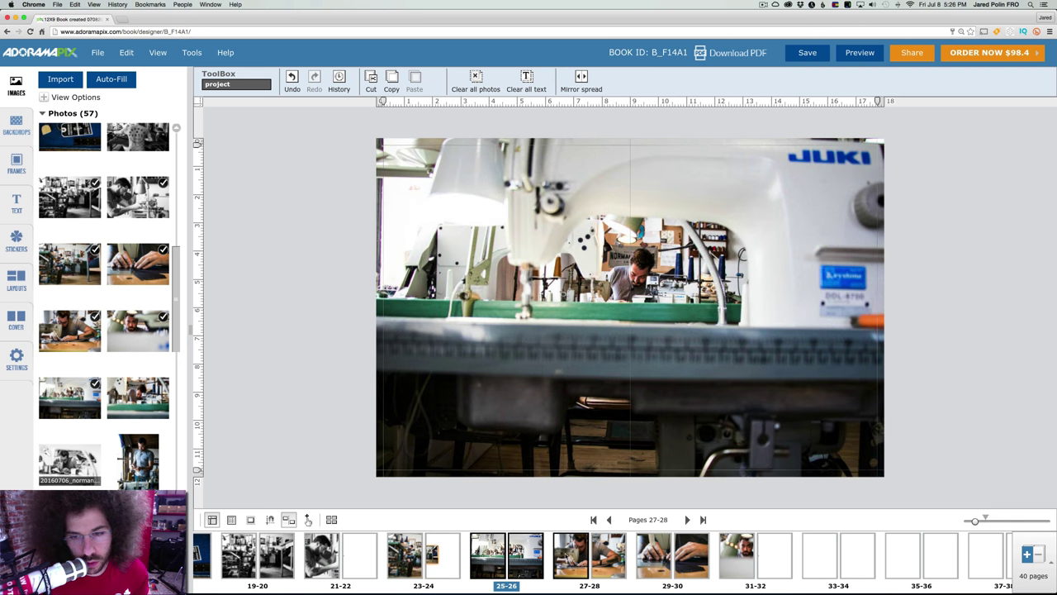
click(572, 558)
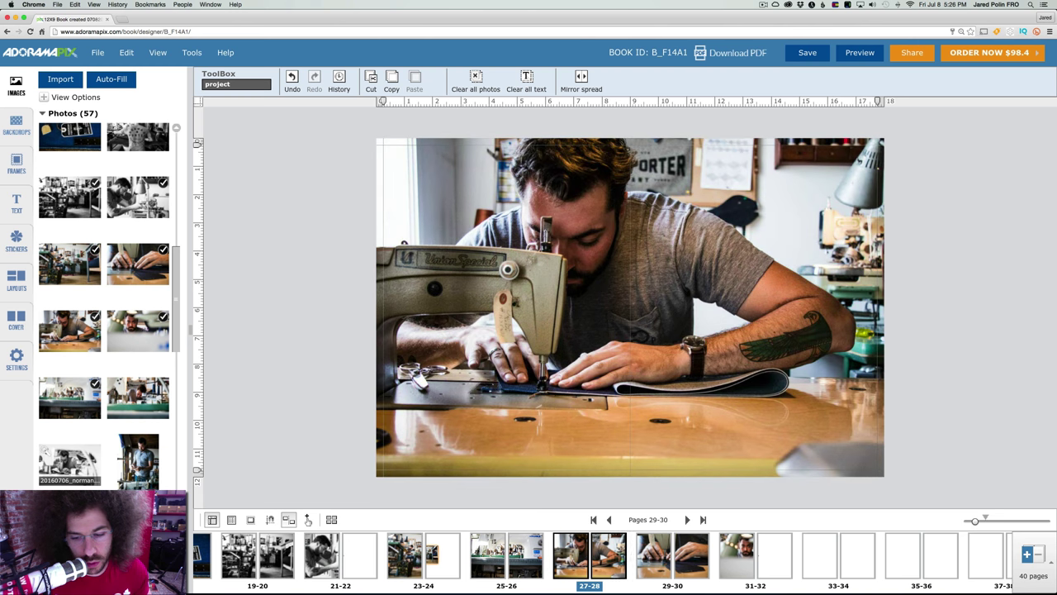
click(660, 554)
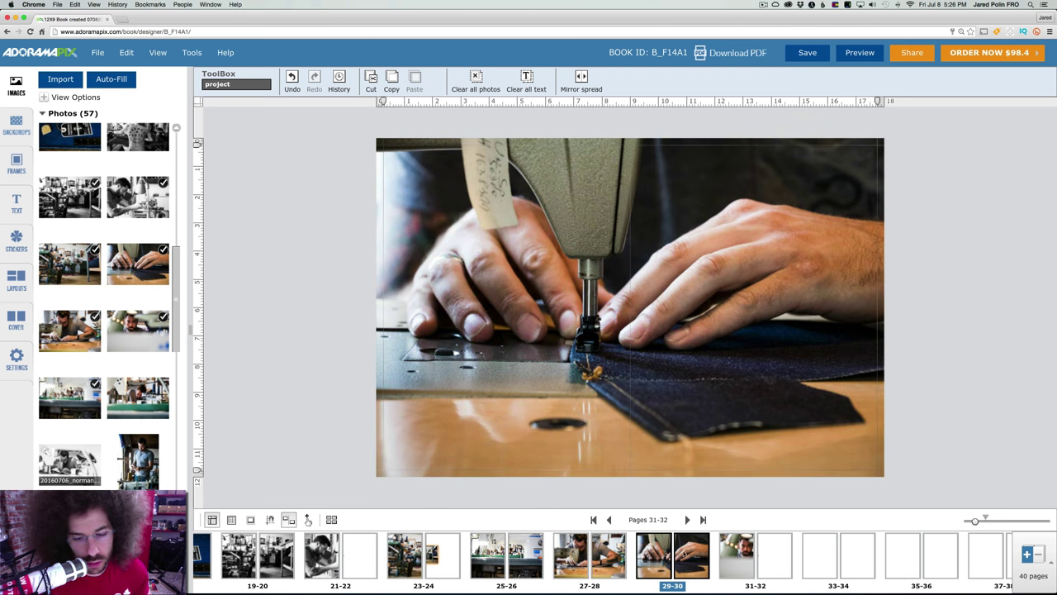
click(727, 553)
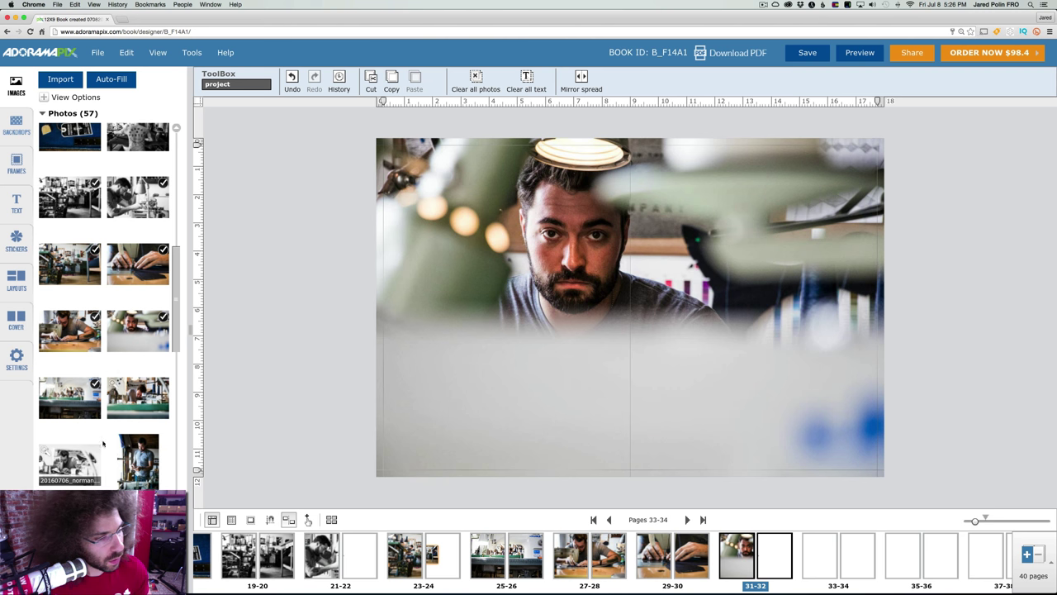
- Place the colour photo of the man bent over behind the green table across the full pages 33-34 spread
click(814, 545)
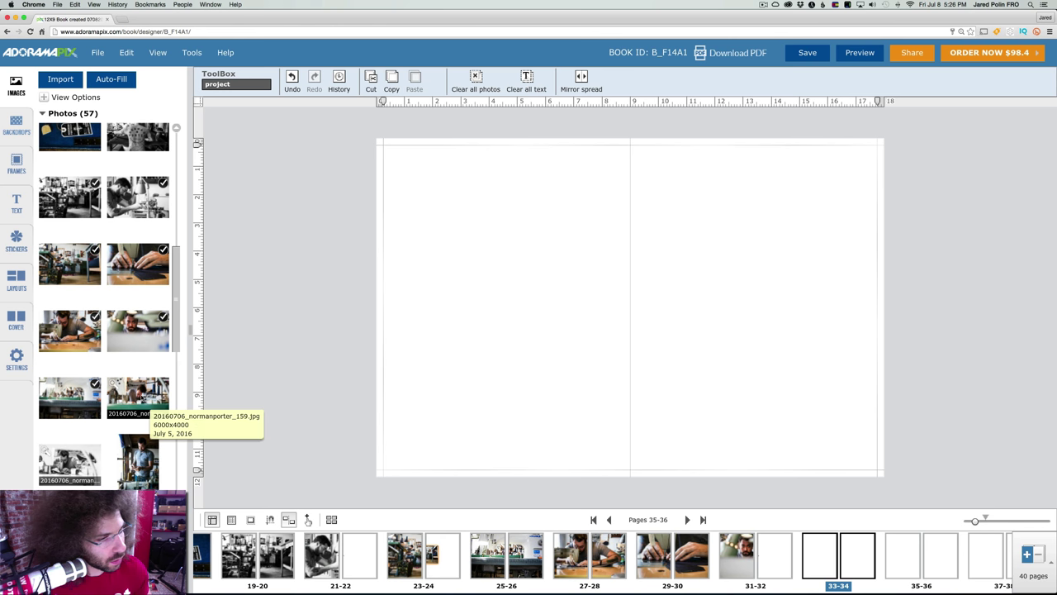
drag(137, 403, 669, 334)
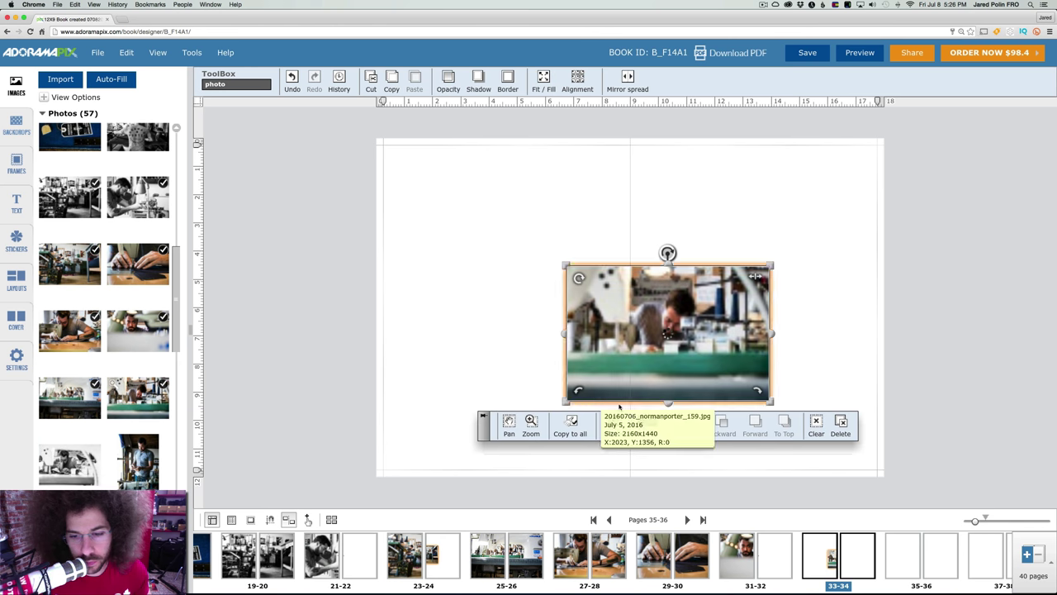
click(643, 424)
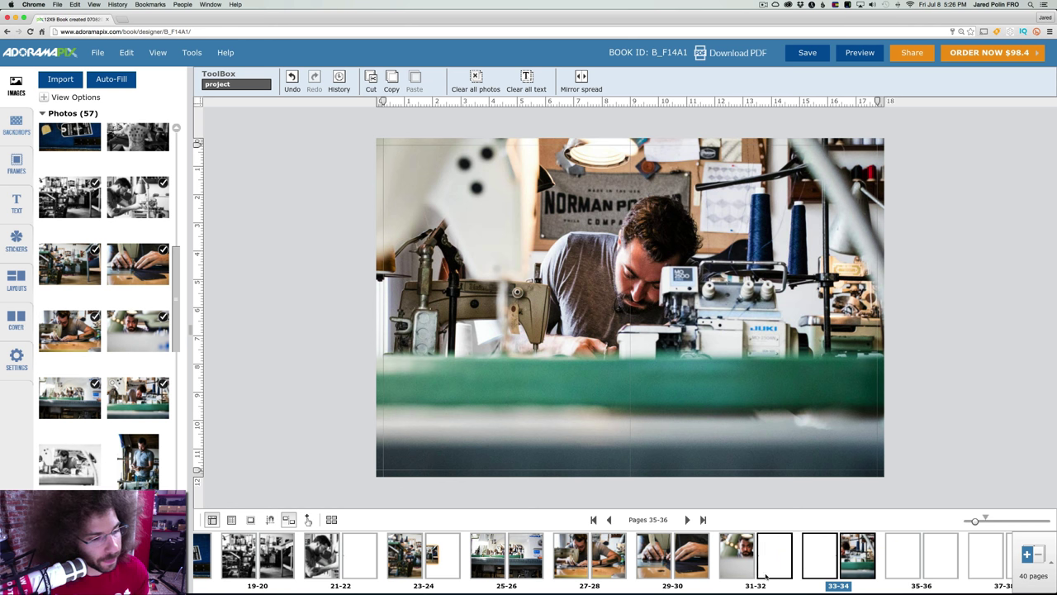
- Place the black-and-white photo of the man sewing behind the blurred machine across the full pages 35-36 spread
scroll(743, 555, right, 3)
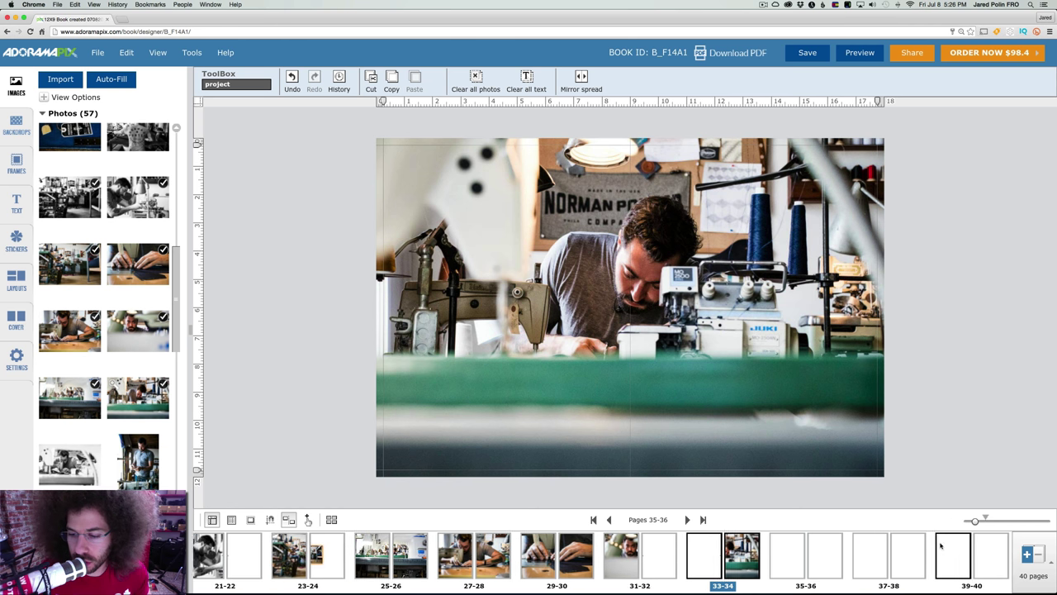
click(771, 550)
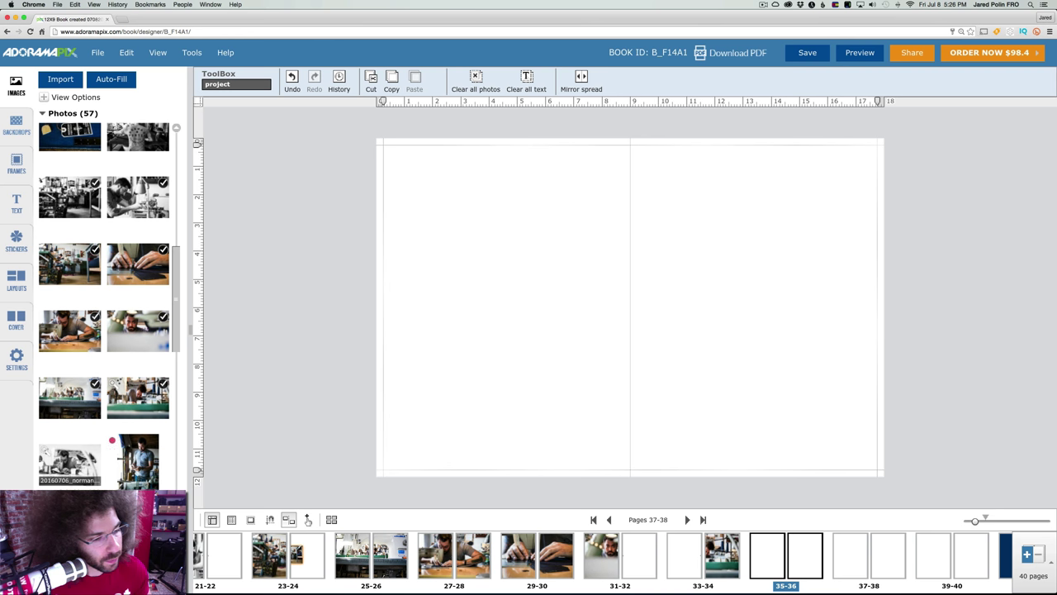
drag(70, 461, 627, 330)
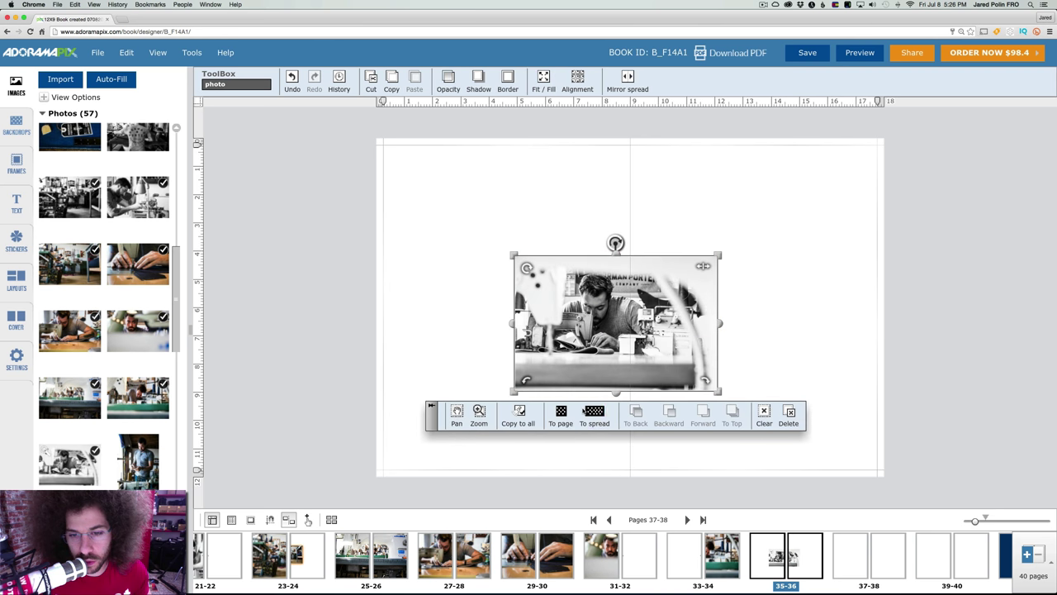
click(592, 413)
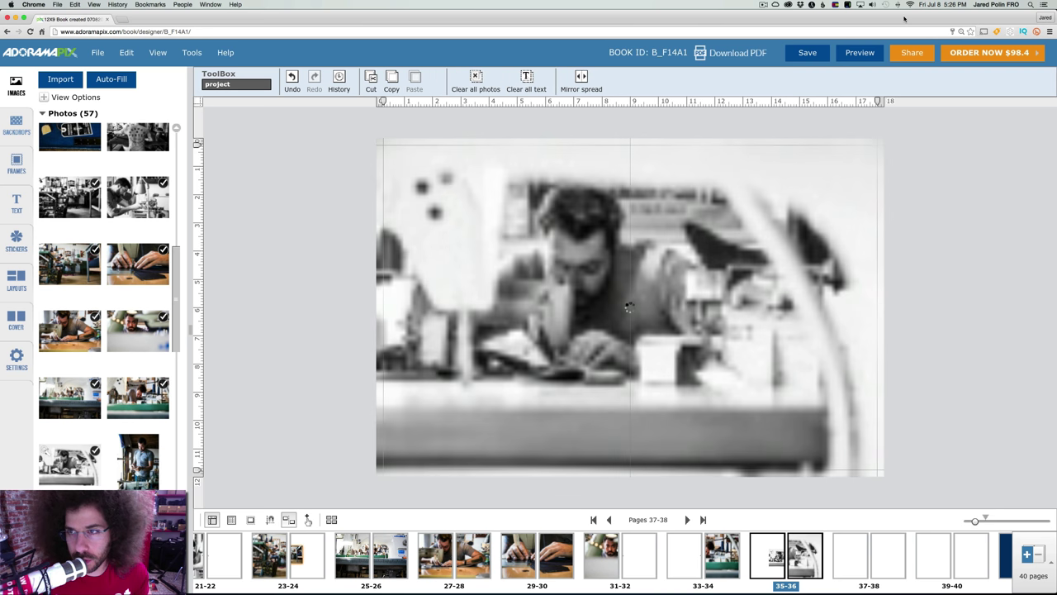
- Save the book and move the black-and-white sewing spread from pages 35-36 to pages 27-28
click(800, 52)
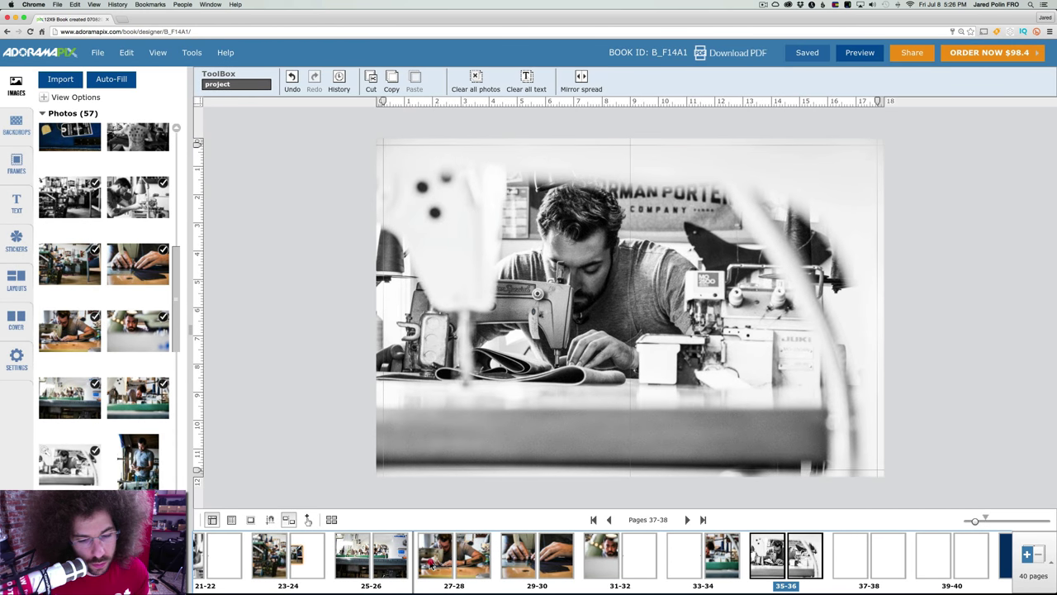
drag(430, 565, 433, 566)
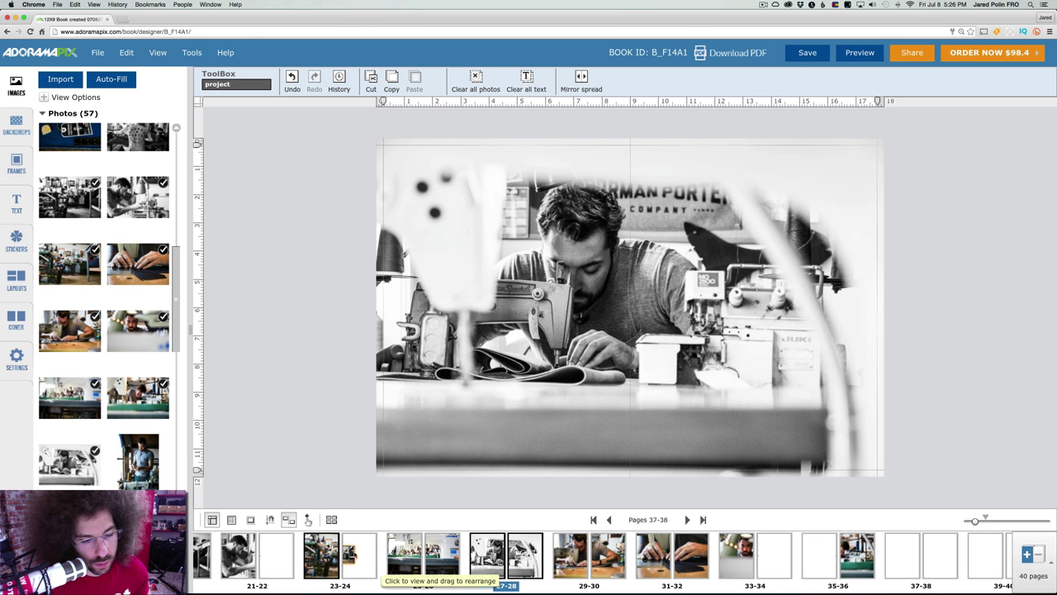
- Open the book preview and page through it from the cover to the pages 15-16 spread
click(868, 53)
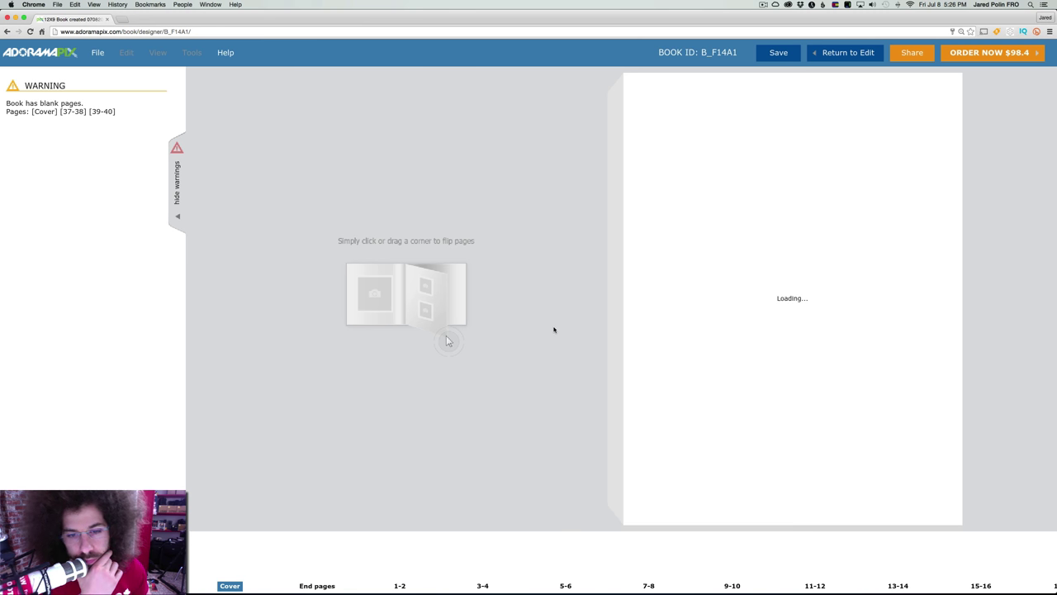
click(884, 424)
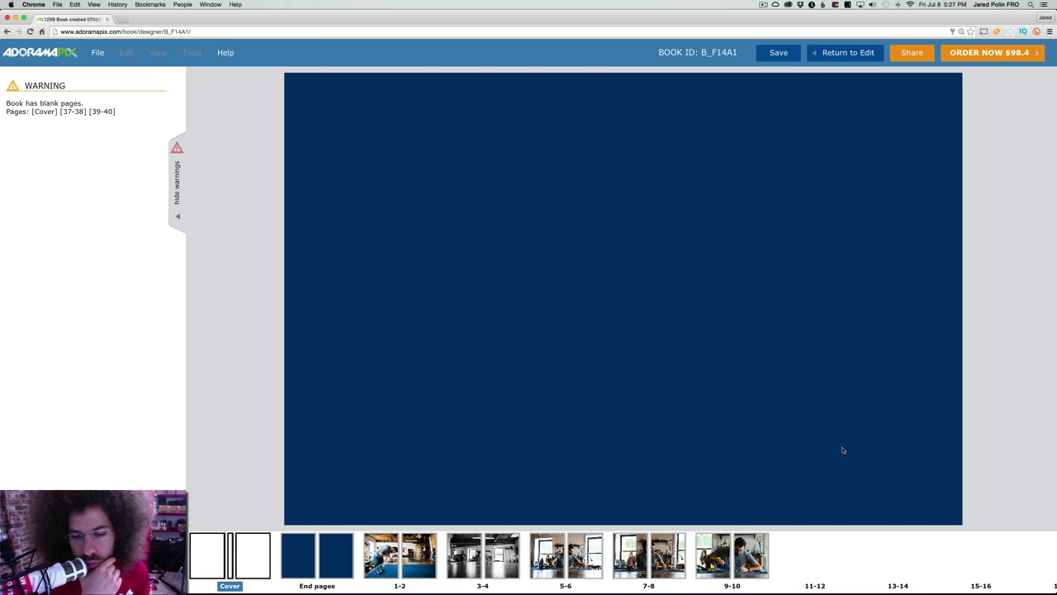
click(844, 450)
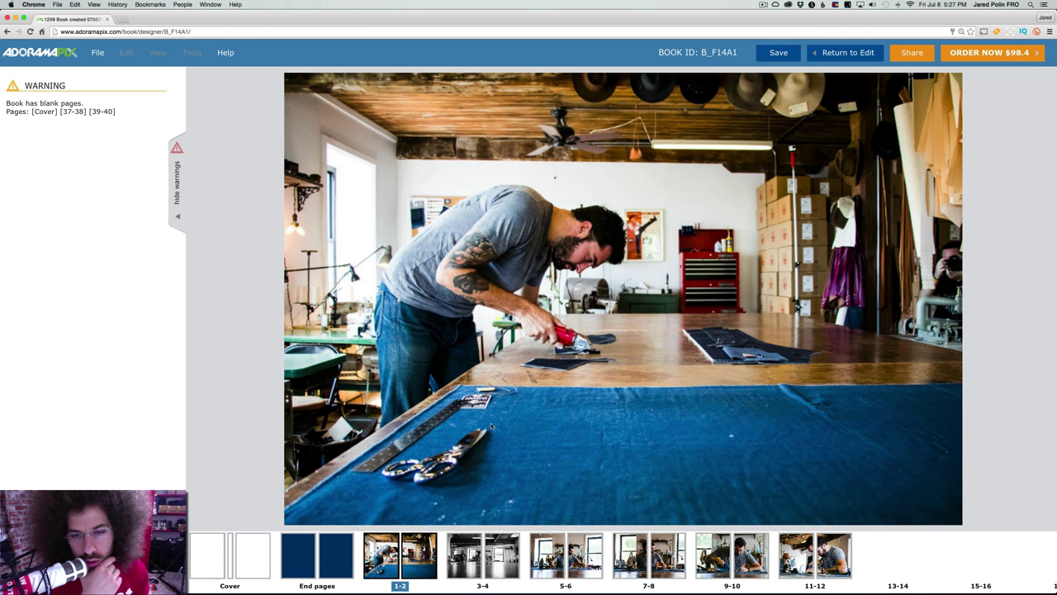
click(890, 439)
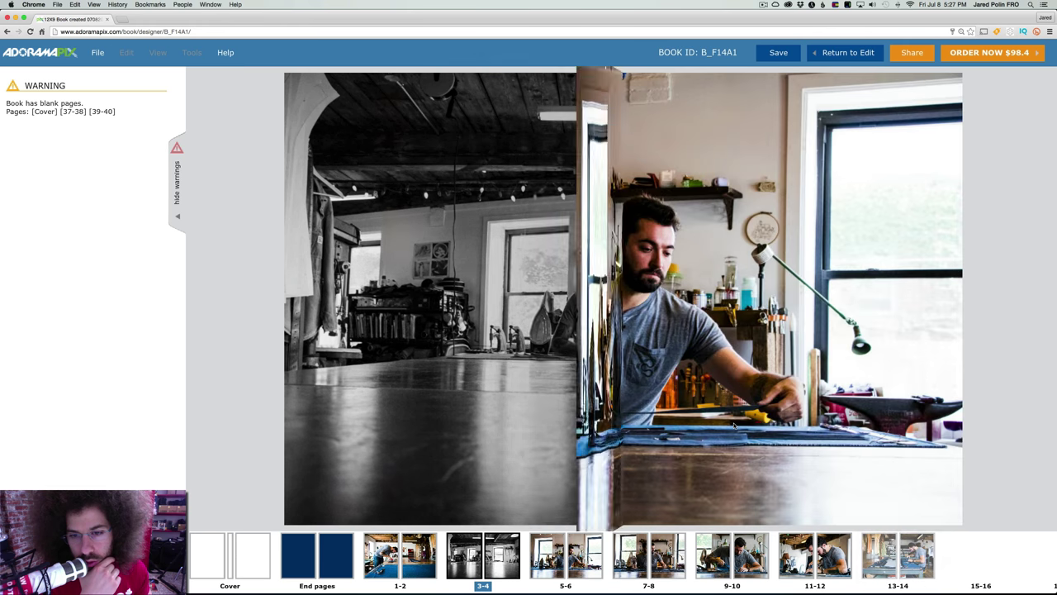
click(885, 446)
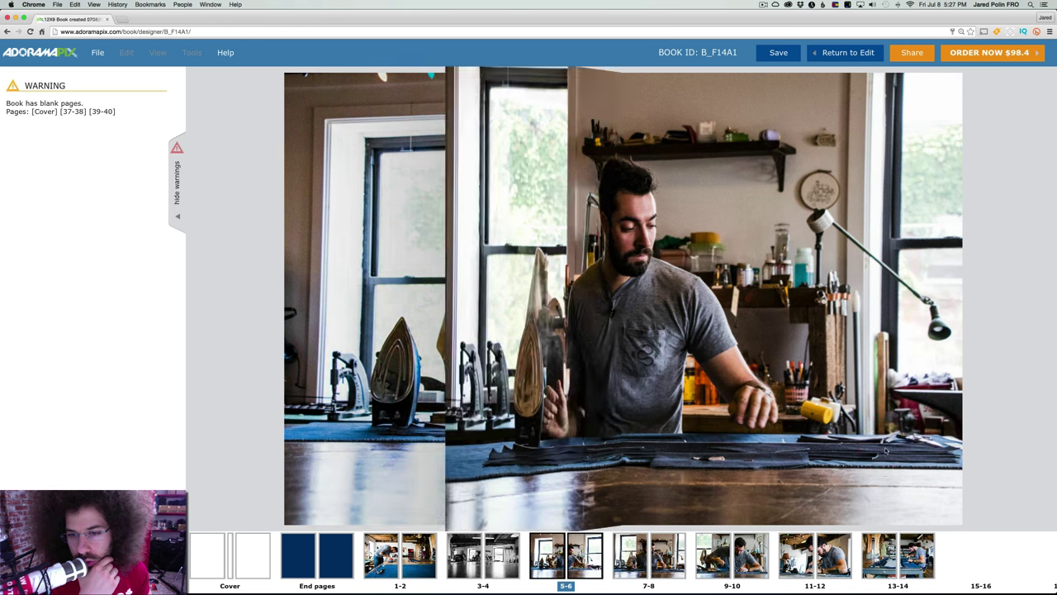
click(891, 447)
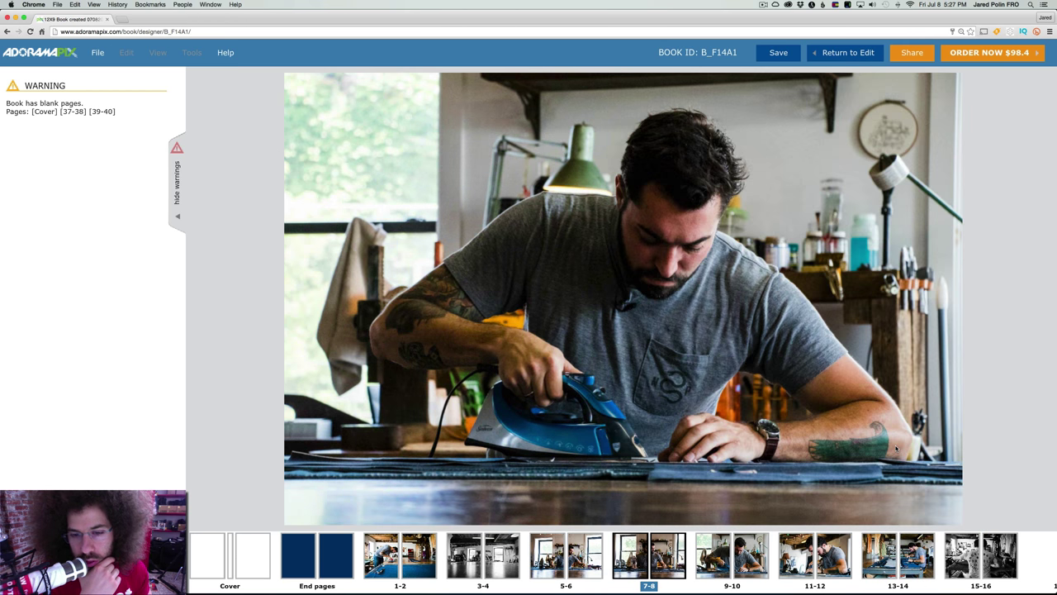
click(896, 448)
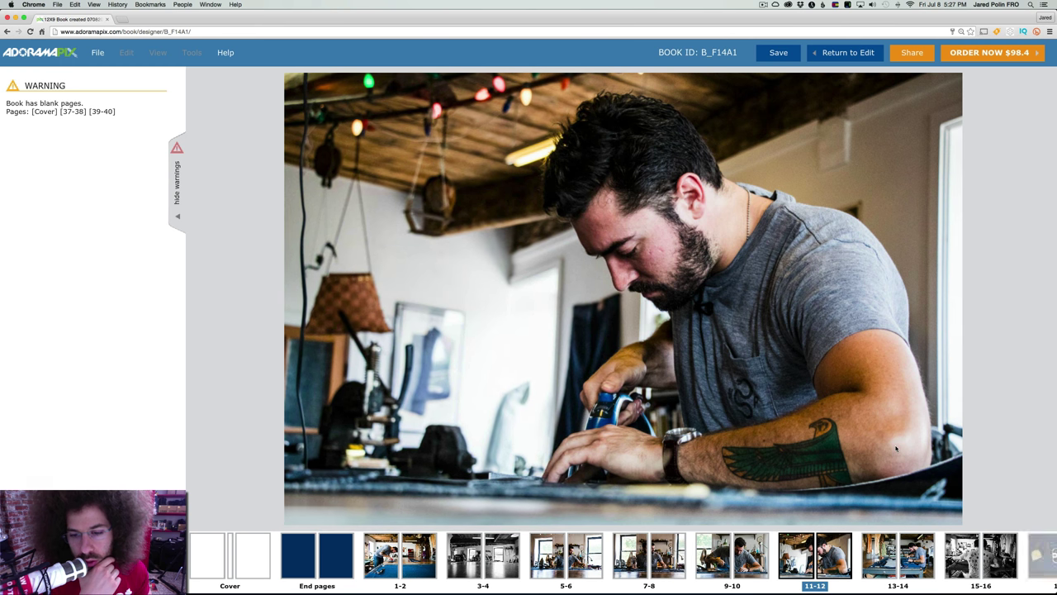
click(896, 449)
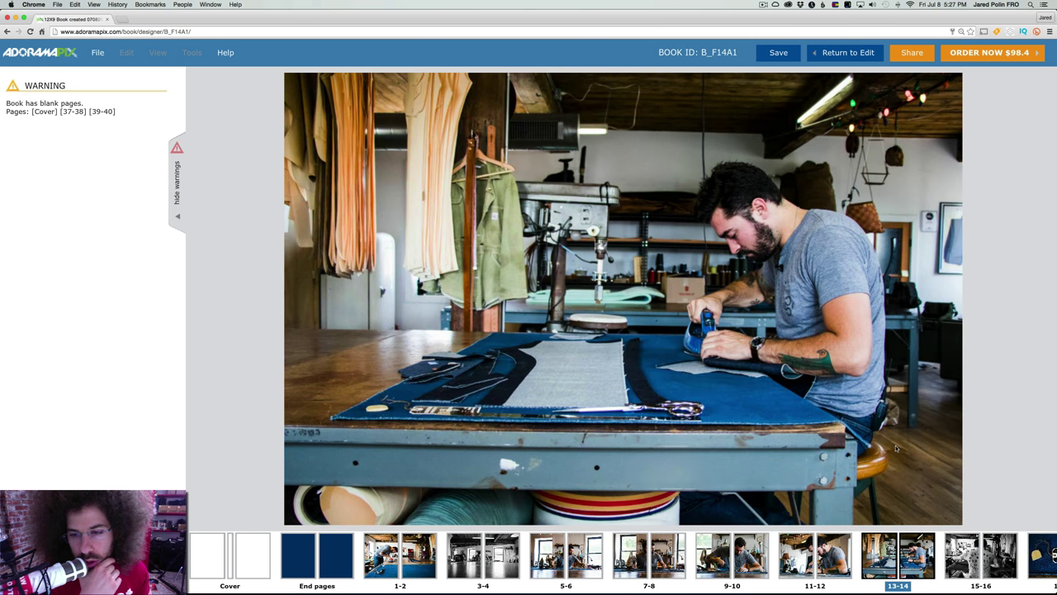
click(896, 448)
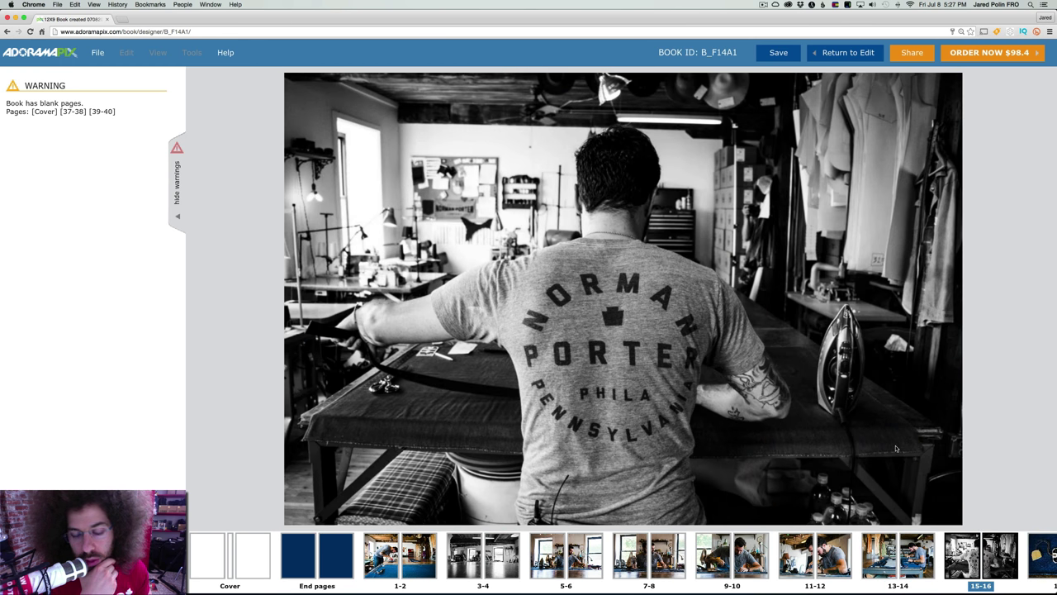
- Continue reviewing the previewed spreads from pages 17-18 through pages 29-30
click(896, 449)
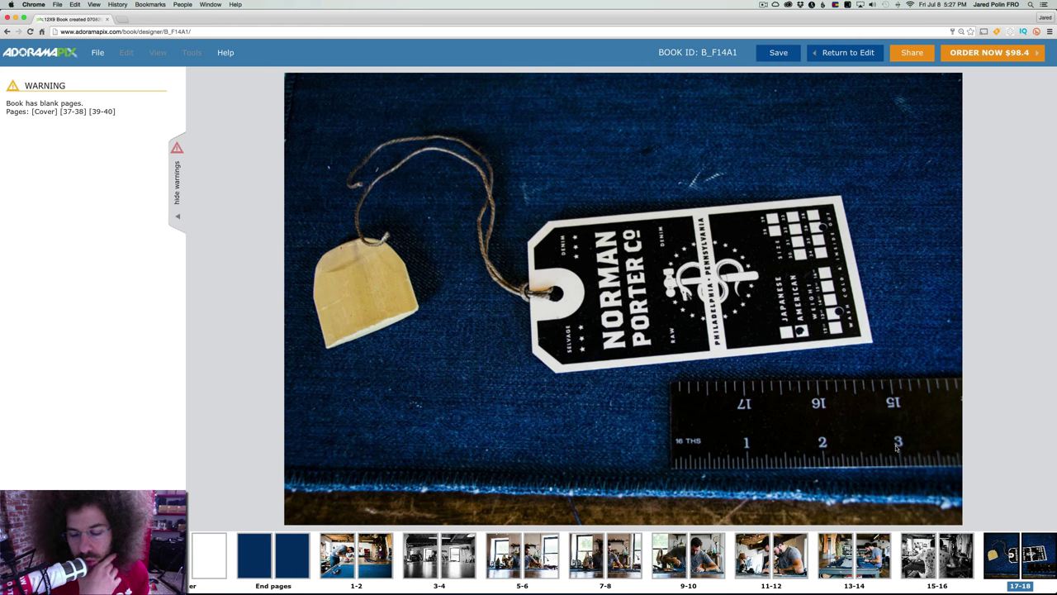
click(896, 448)
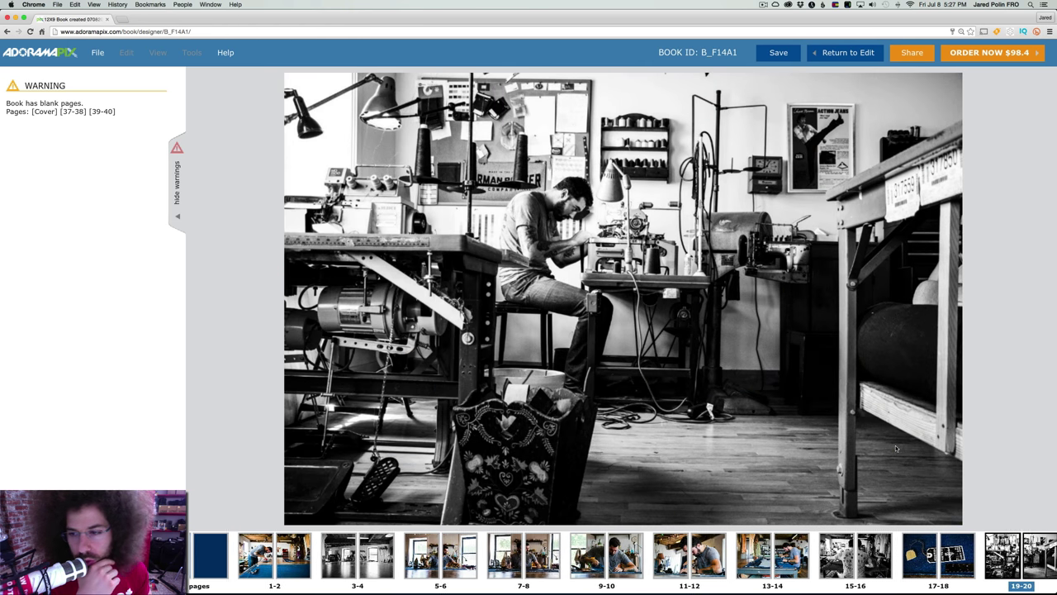
click(896, 447)
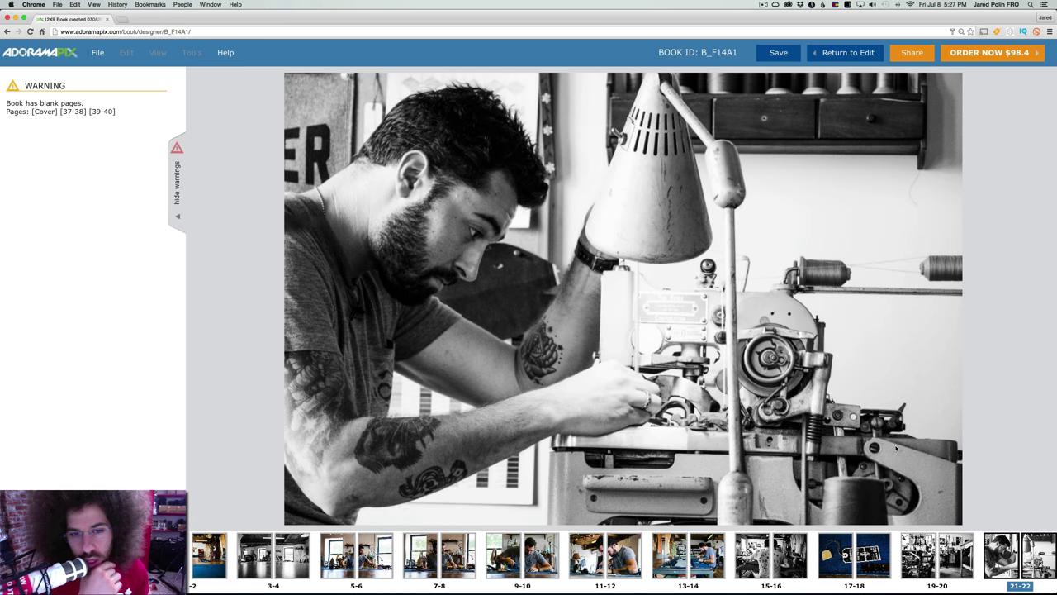
click(896, 447)
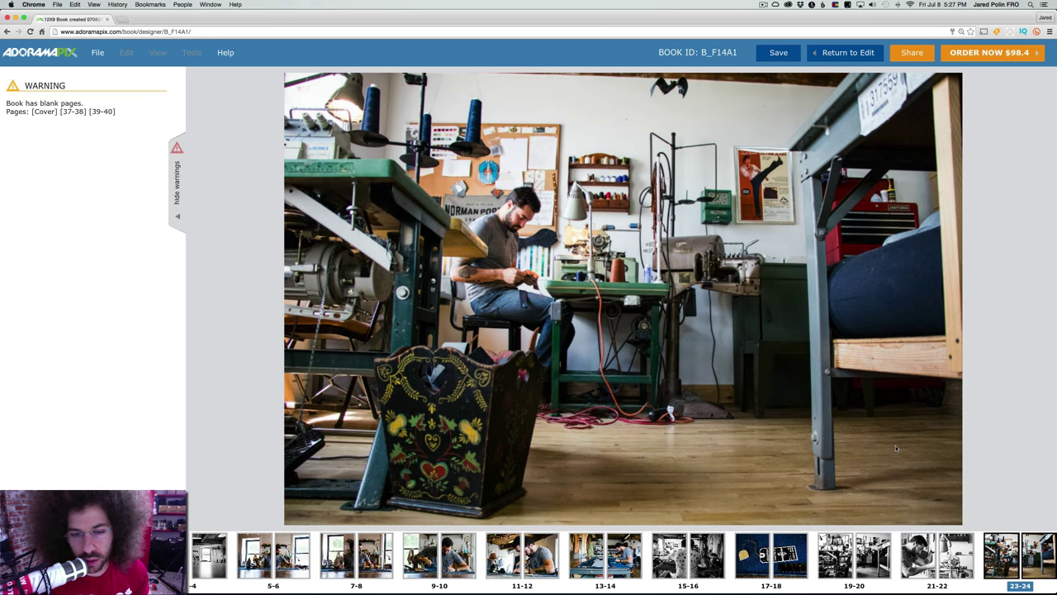
click(895, 447)
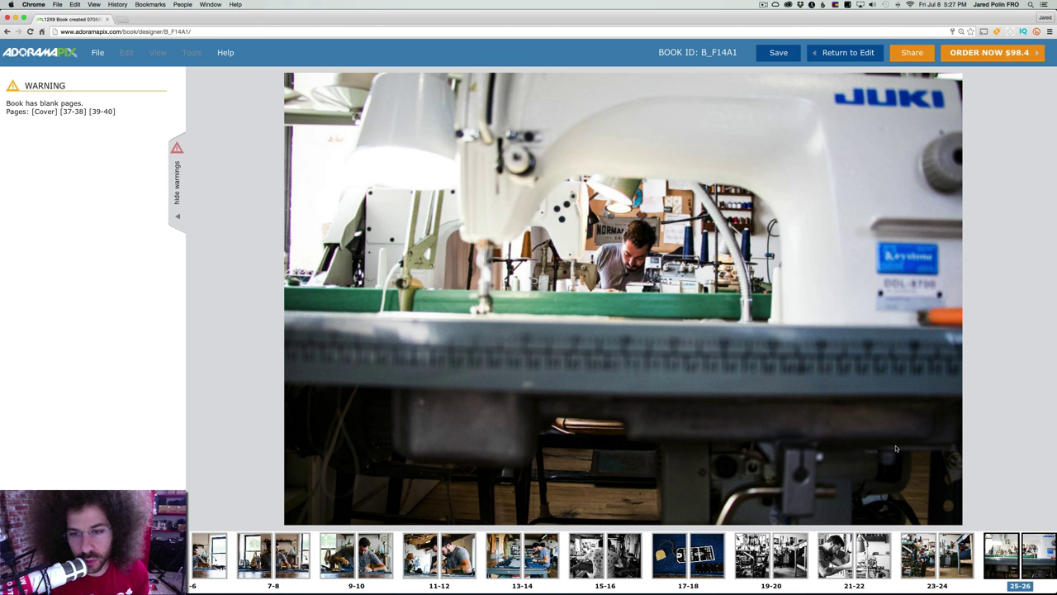
click(896, 448)
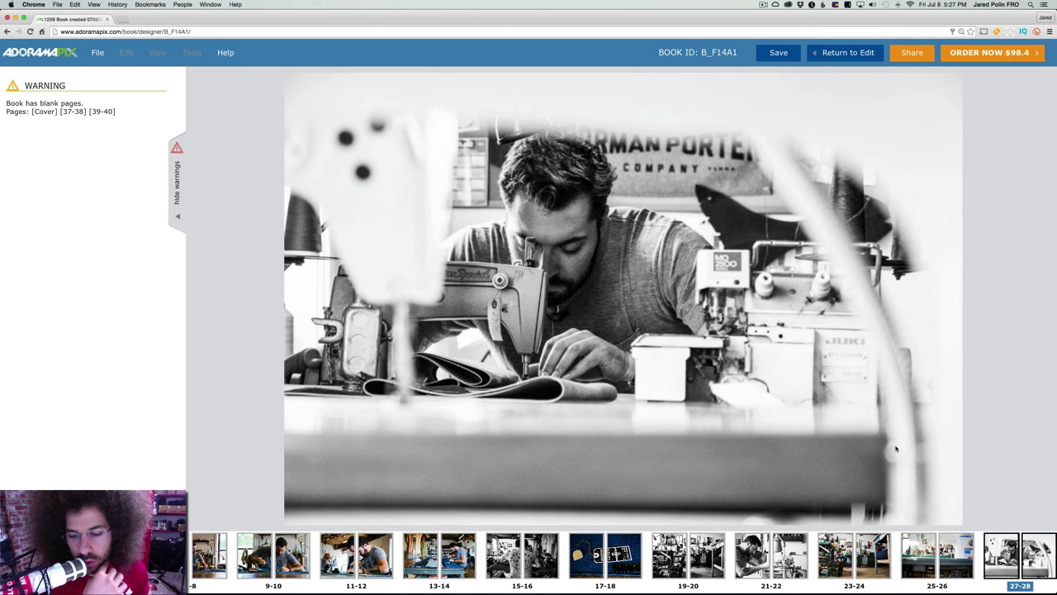
click(895, 447)
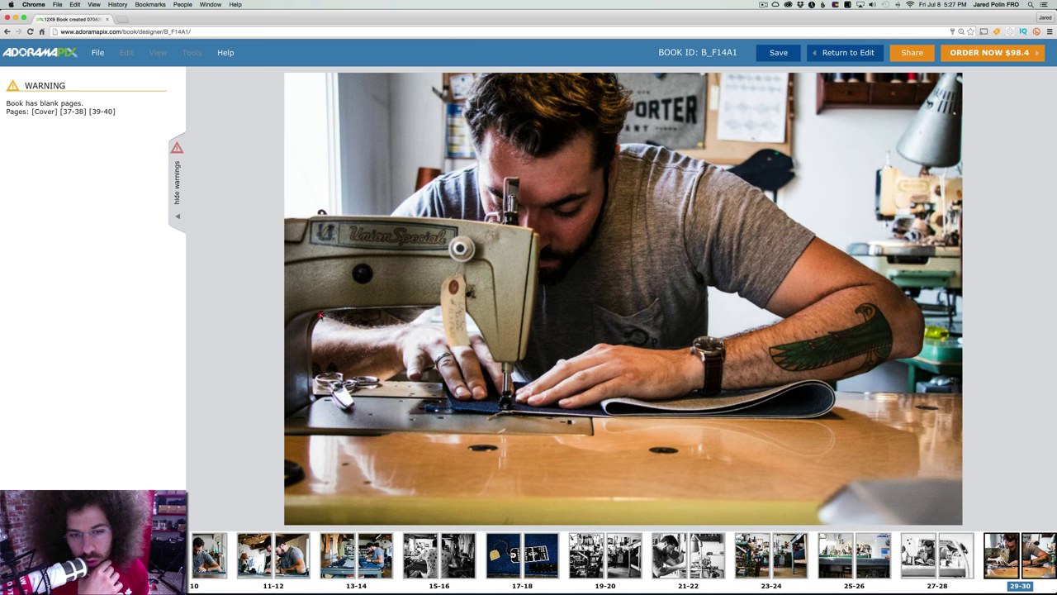
- Flip back and forth between the pages 27-28 and 29-30 spreads to compare the two sewing photos in sequence
click(322, 316)
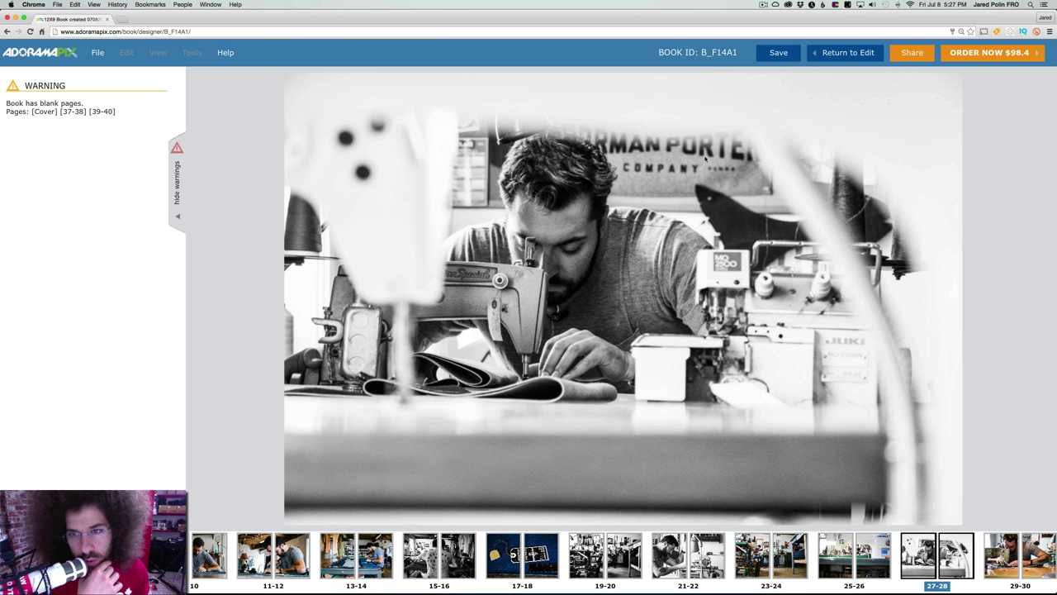
click(921, 326)
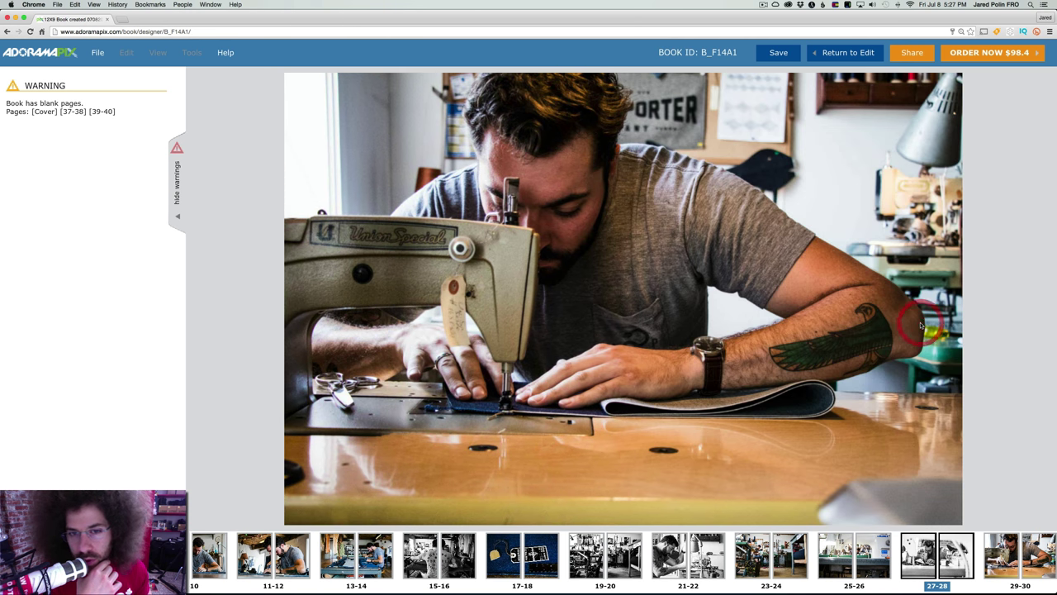
click(362, 276)
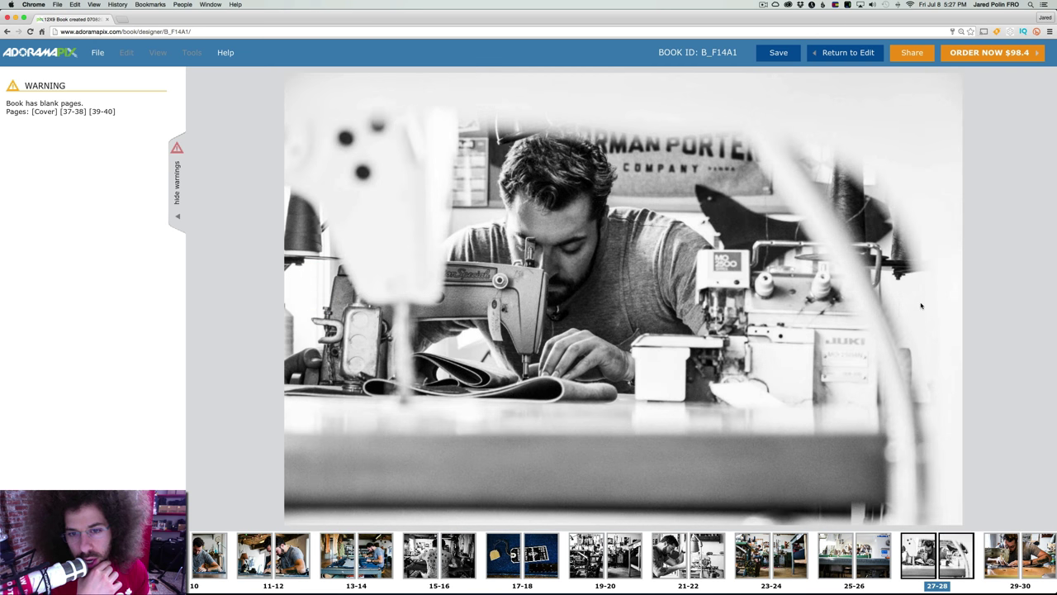
drag(921, 305, 617, 298)
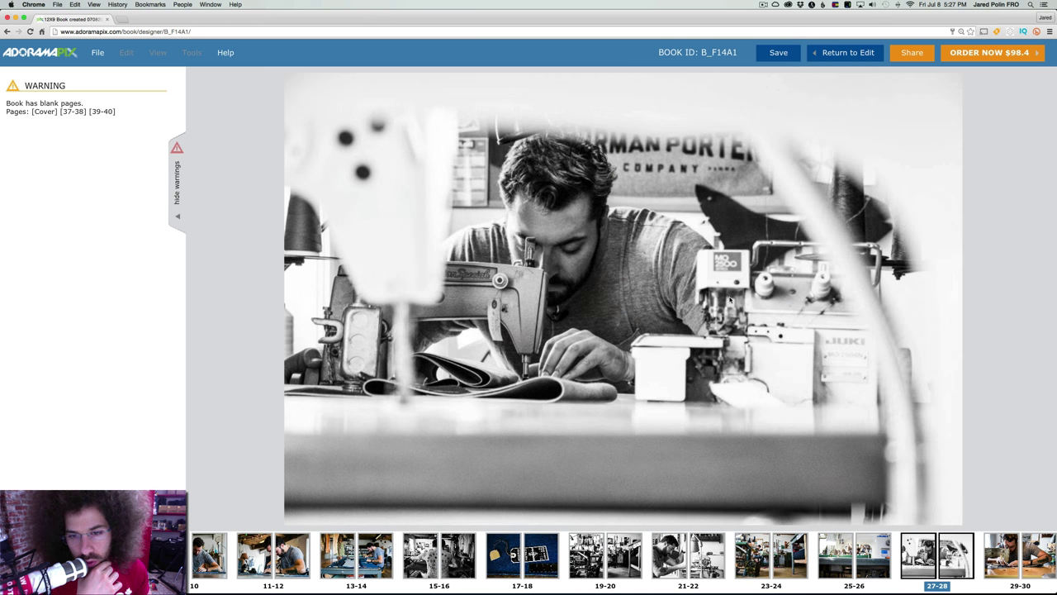
click(842, 299)
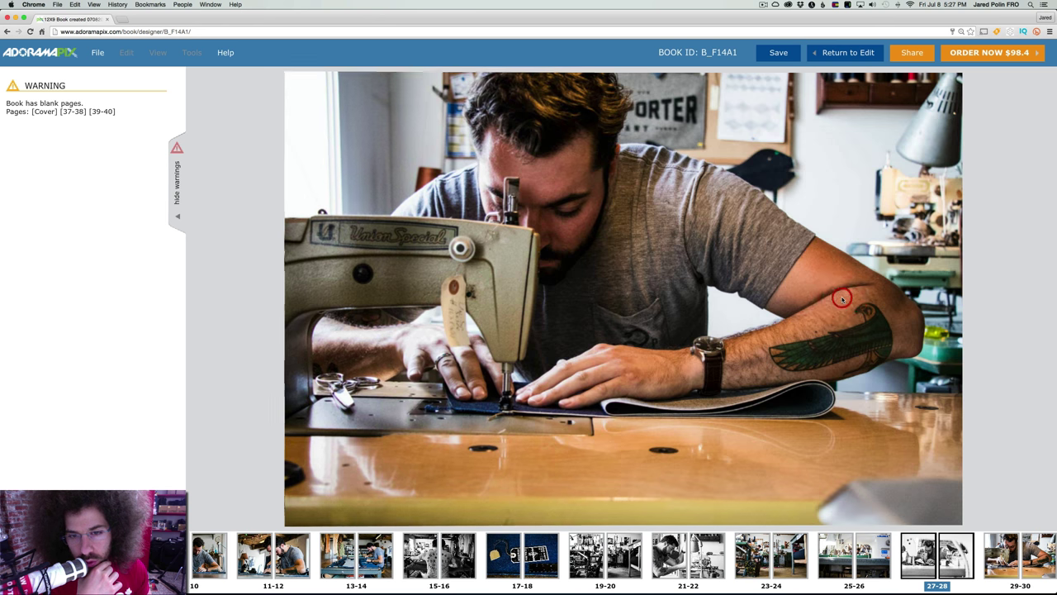
click(312, 293)
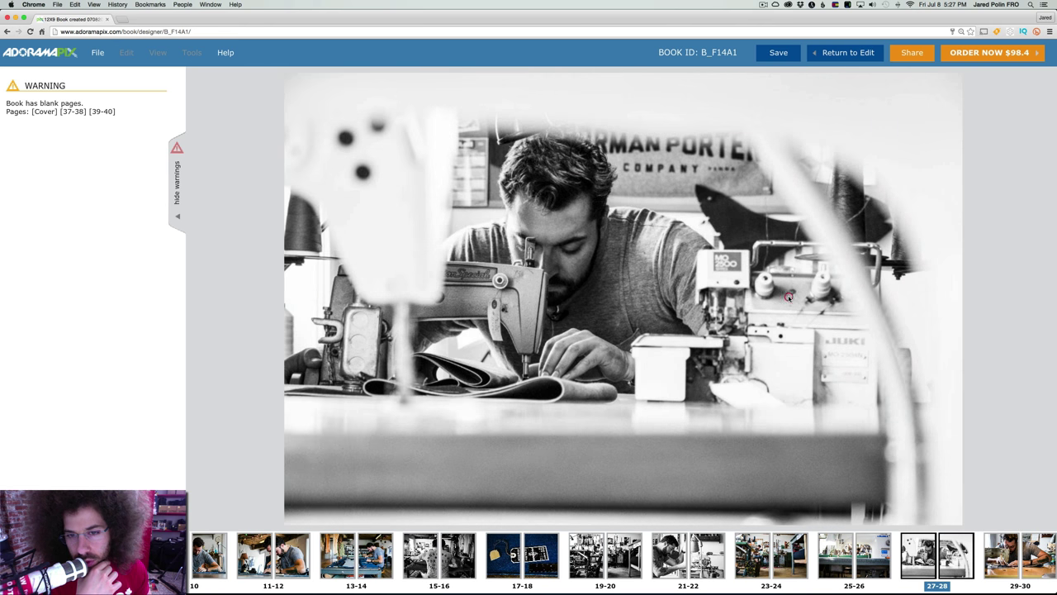
click(788, 297)
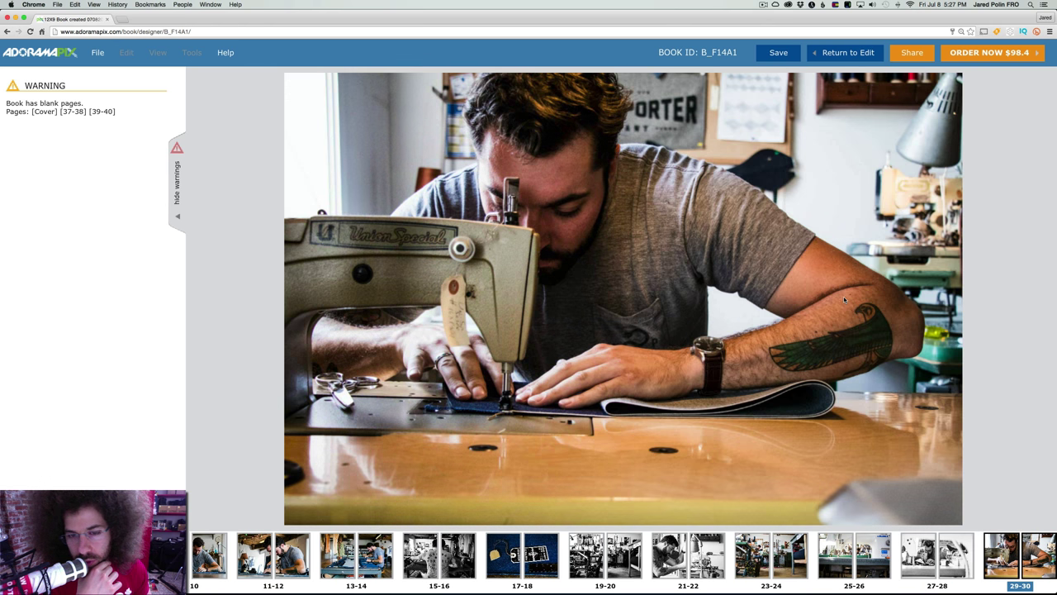
- Review the remaining spreads in the preview from pages 31-32 to the blank pages 37-38
click(843, 300)
click(848, 300)
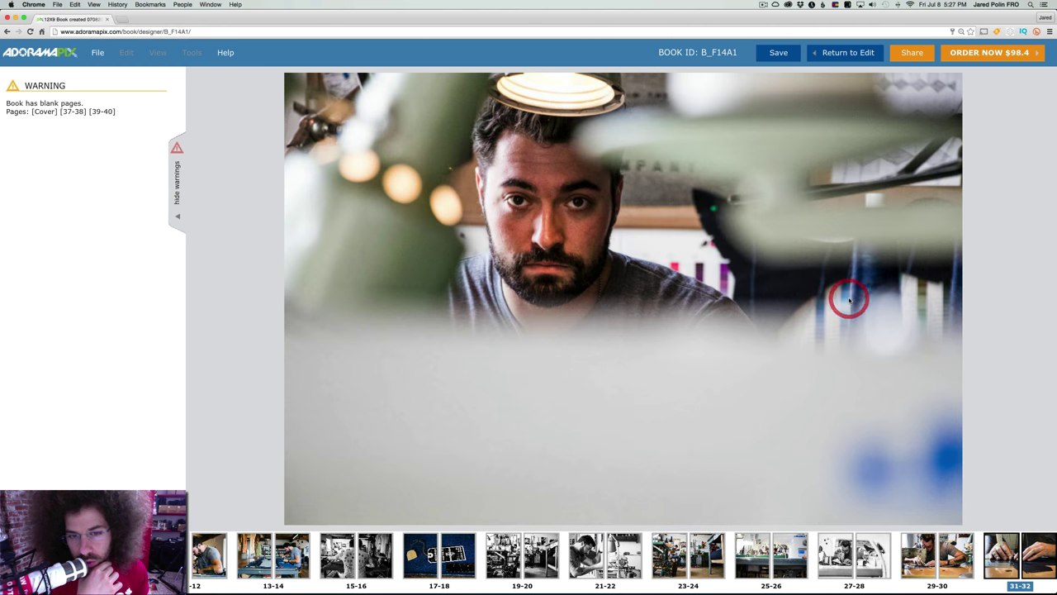
click(850, 300)
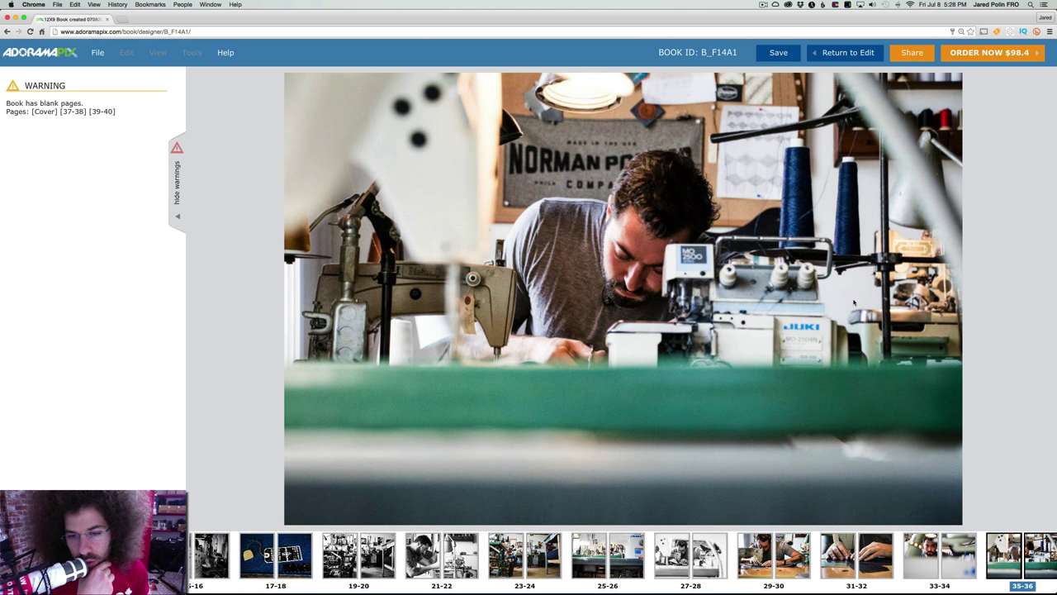
click(853, 301)
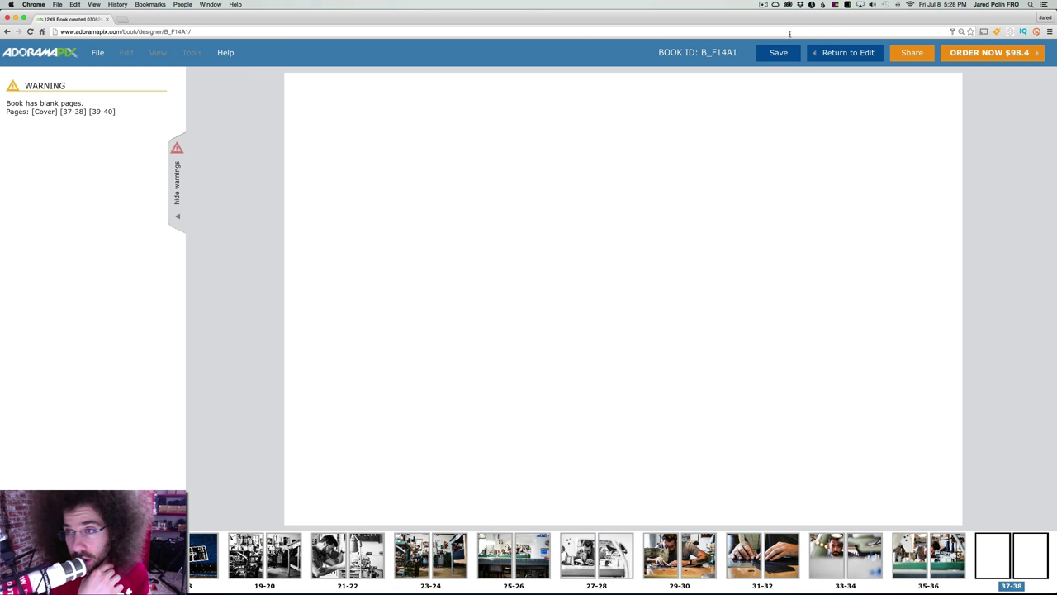
- Return from the preview to editing the book and save it
click(829, 55)
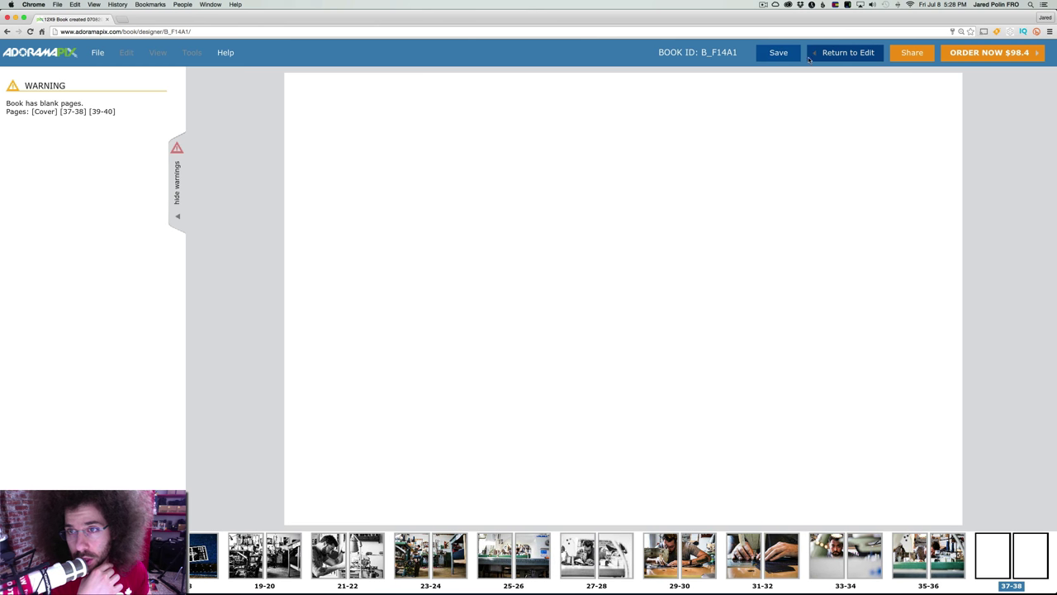
click(808, 53)
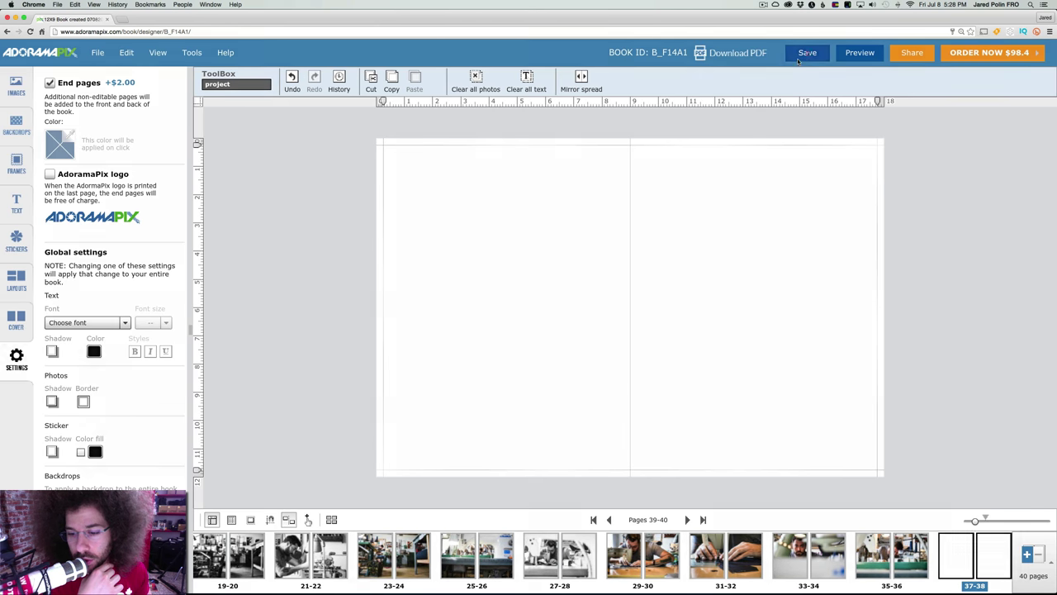
scroll(941, 555, right, 3)
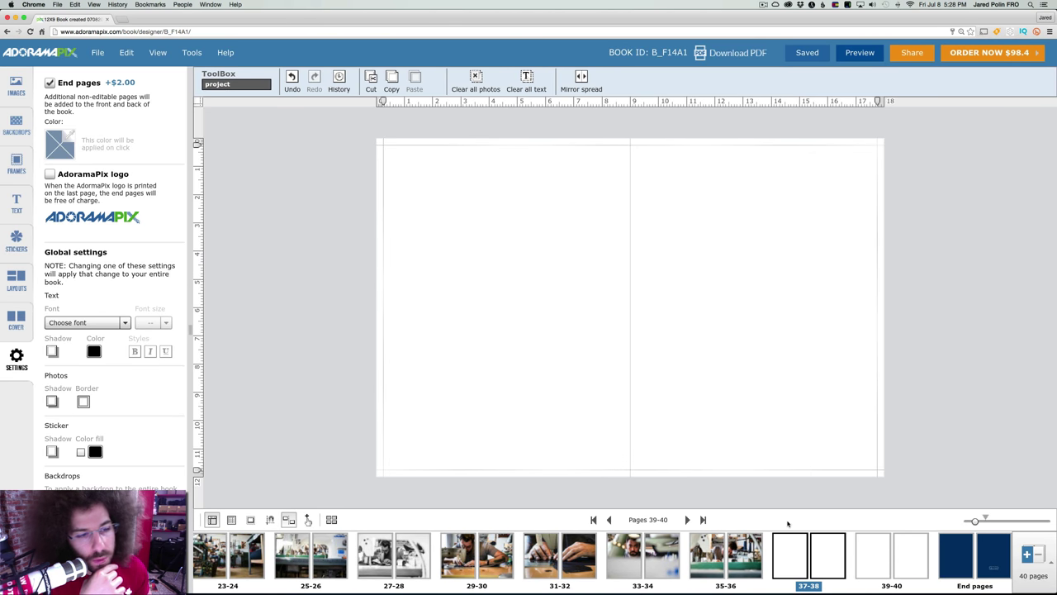
- Look through the imported photos down to the unused portraits at the end for the blank pages 37-38
click(16, 86)
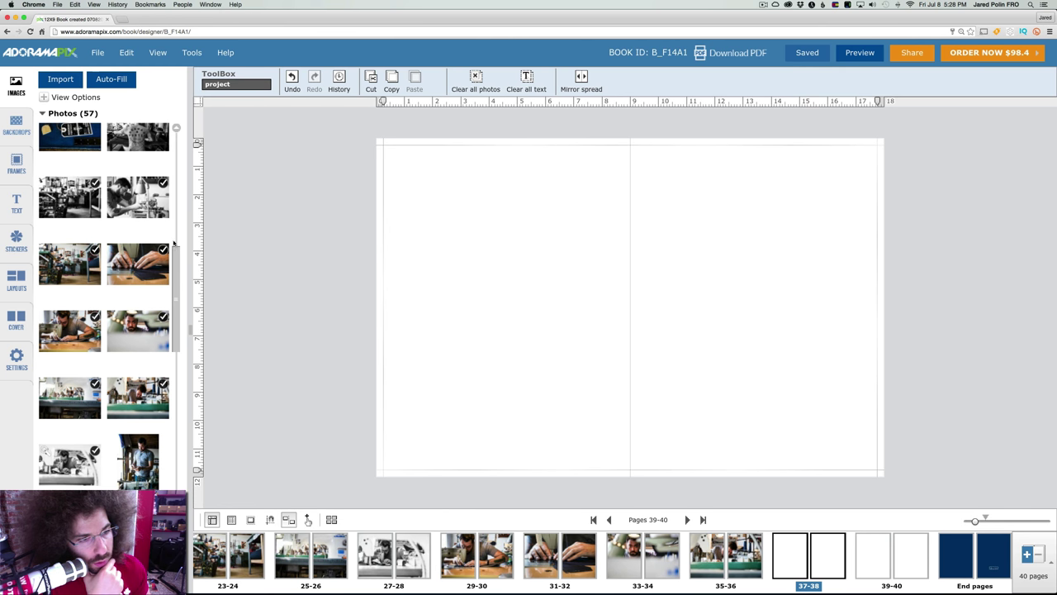
click(176, 259)
drag(176, 258, 187, 313)
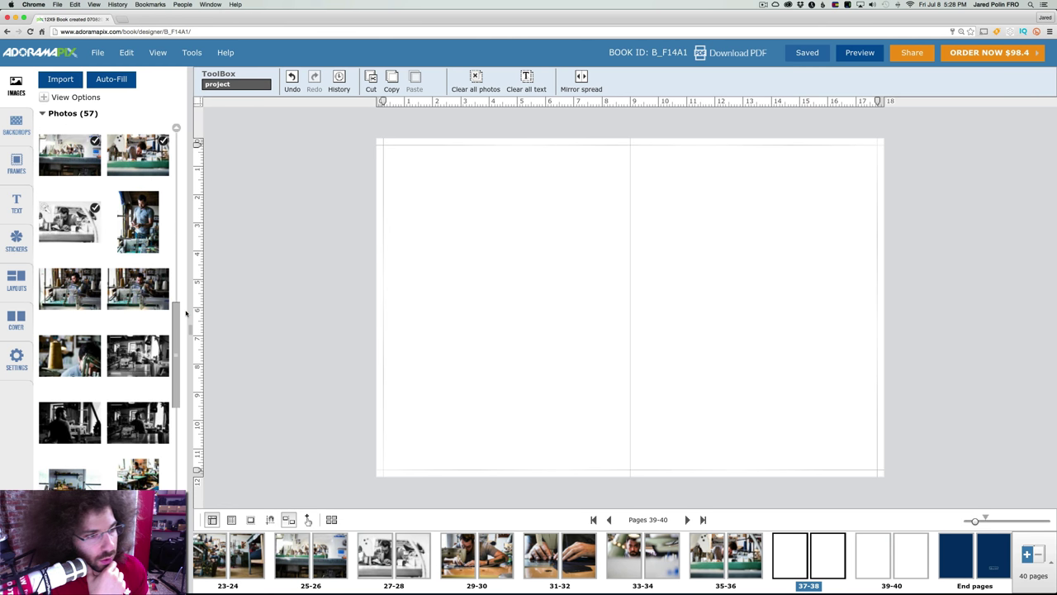
click(185, 312)
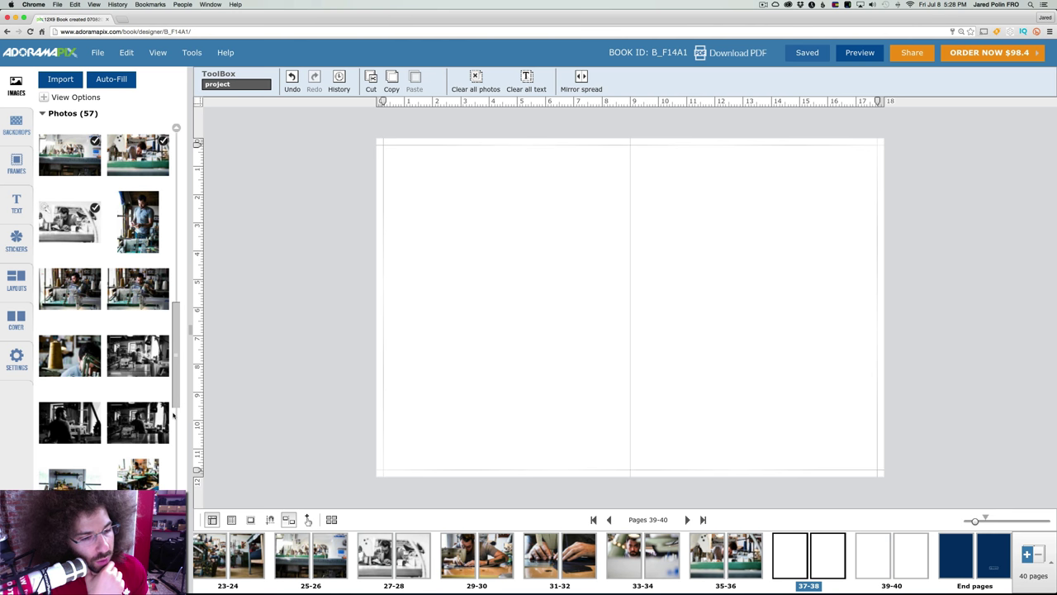
drag(175, 413, 200, 583)
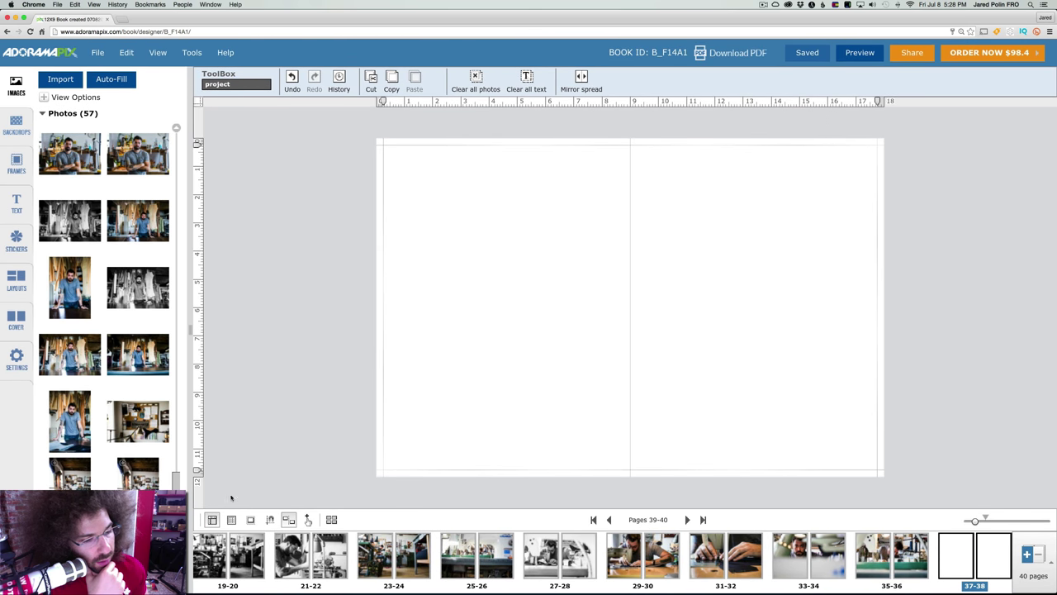
scroll(822, 564, right, 4)
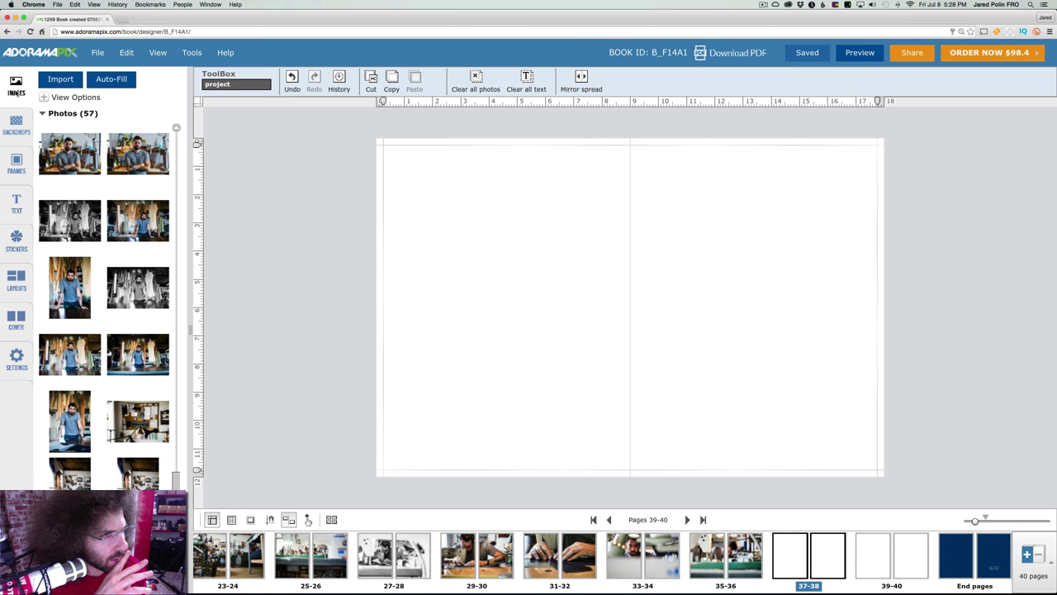
click(16, 162)
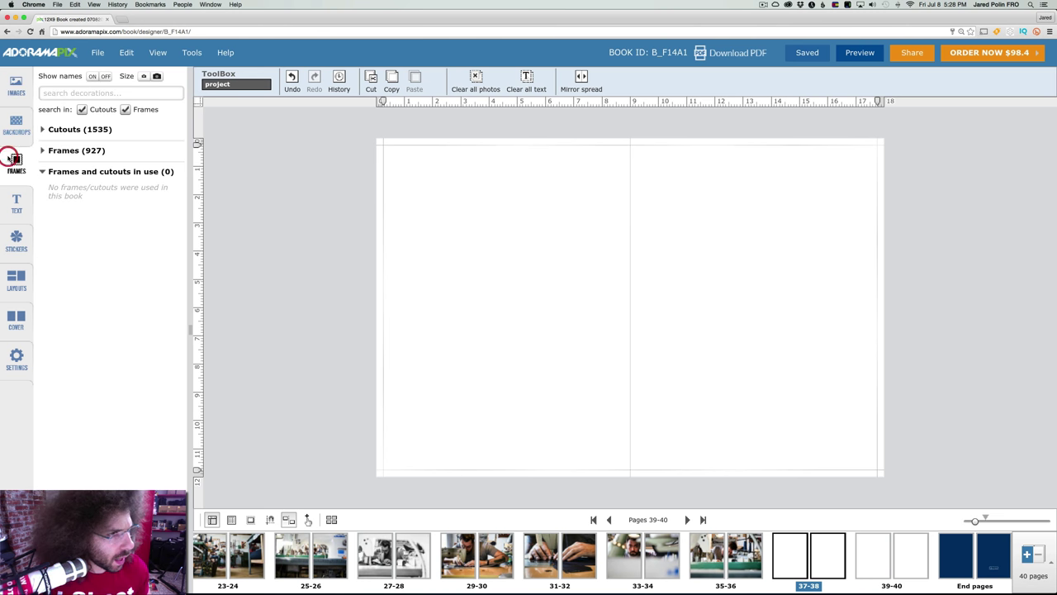
click(16, 116)
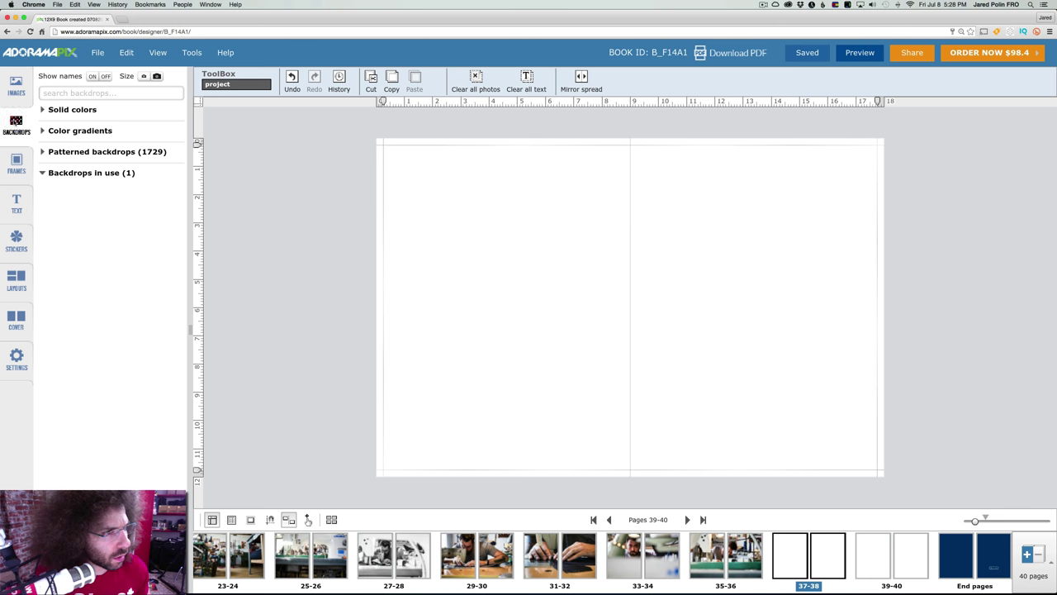
click(16, 84)
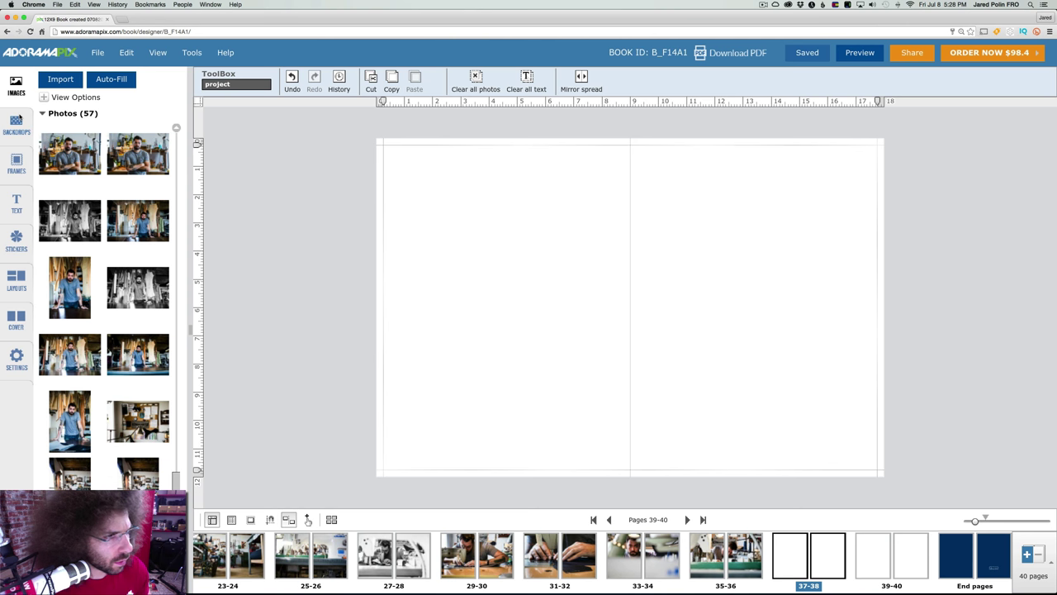
click(16, 315)
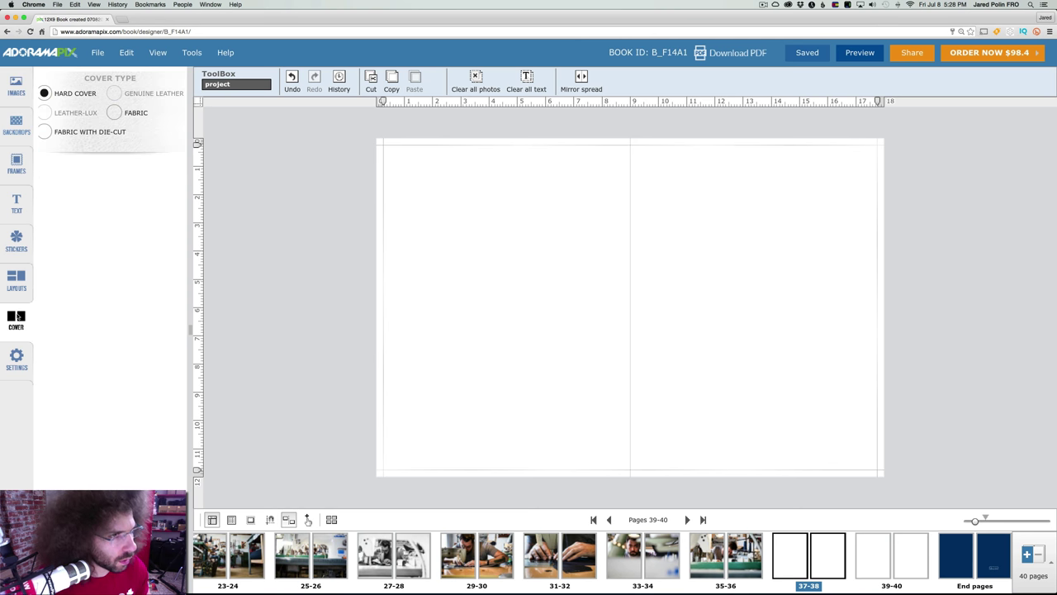
- Filter the page layouts to 1 photo per page
click(17, 280)
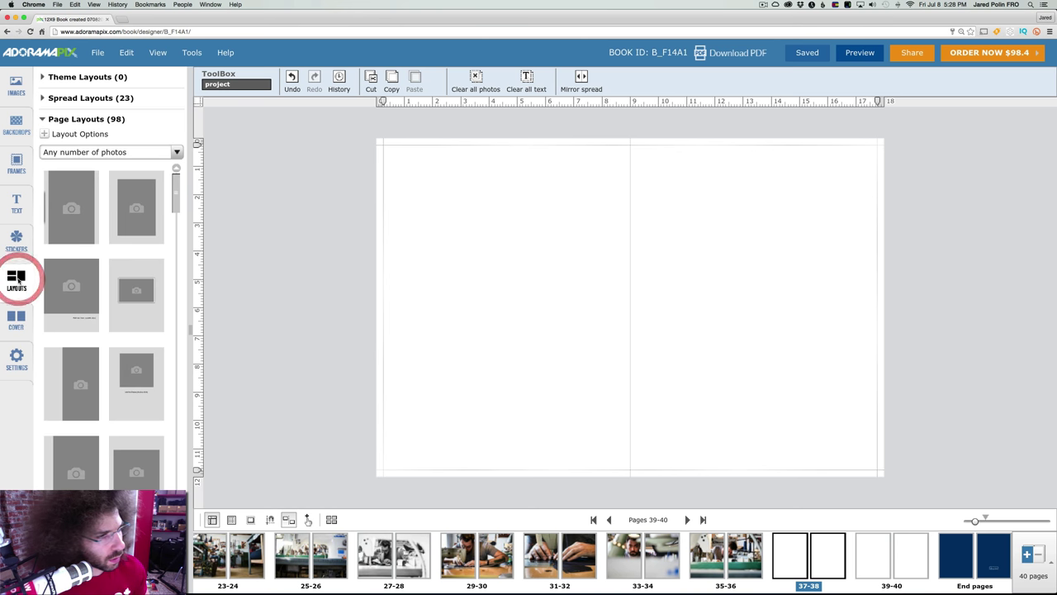
click(128, 149)
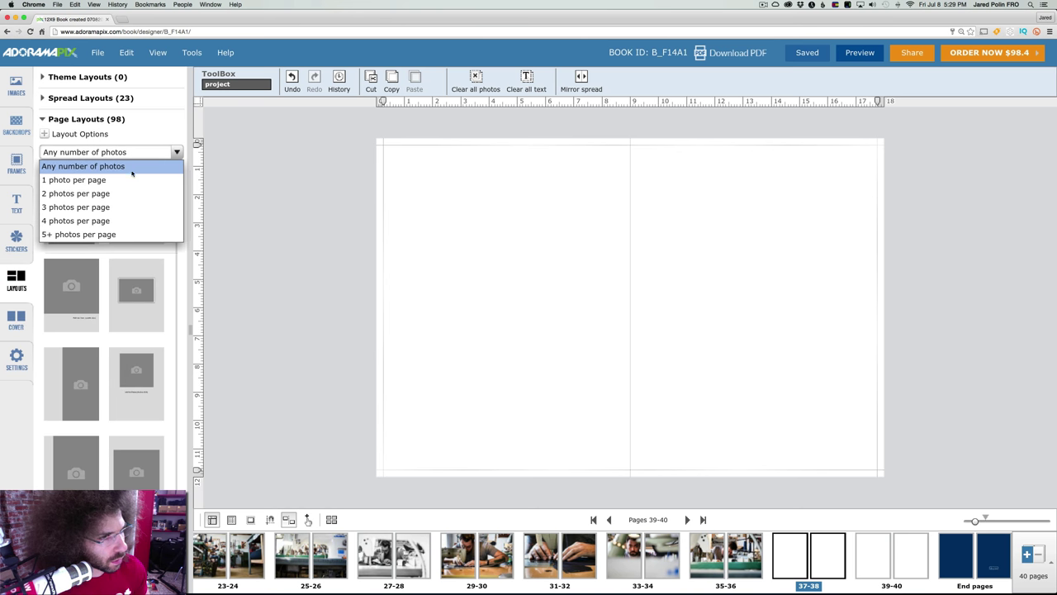
click(133, 180)
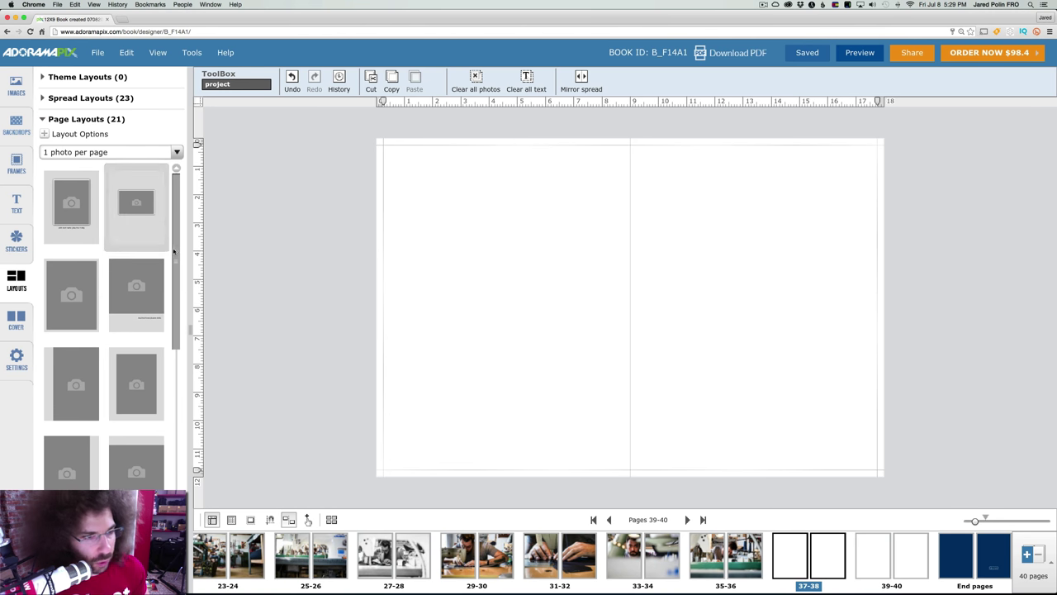
drag(177, 246, 512, 302)
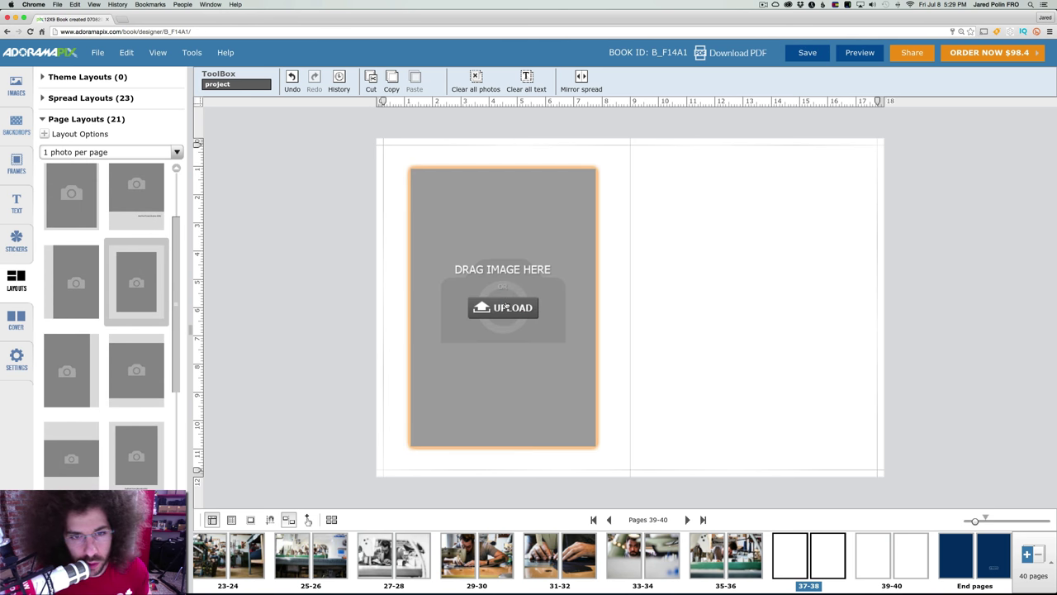
click(484, 264)
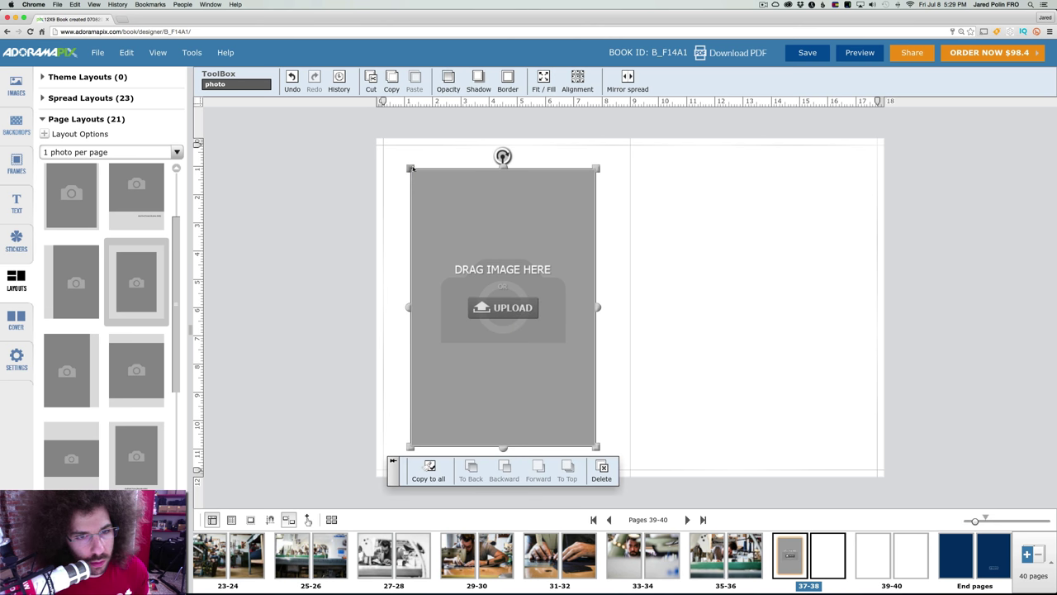
drag(410, 167, 377, 143)
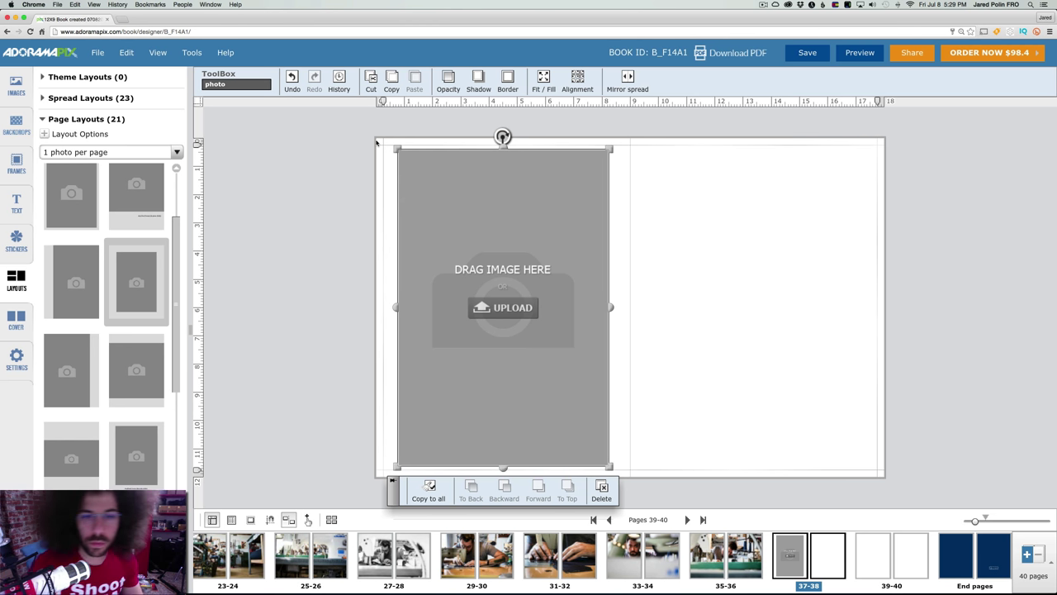
click(764, 4)
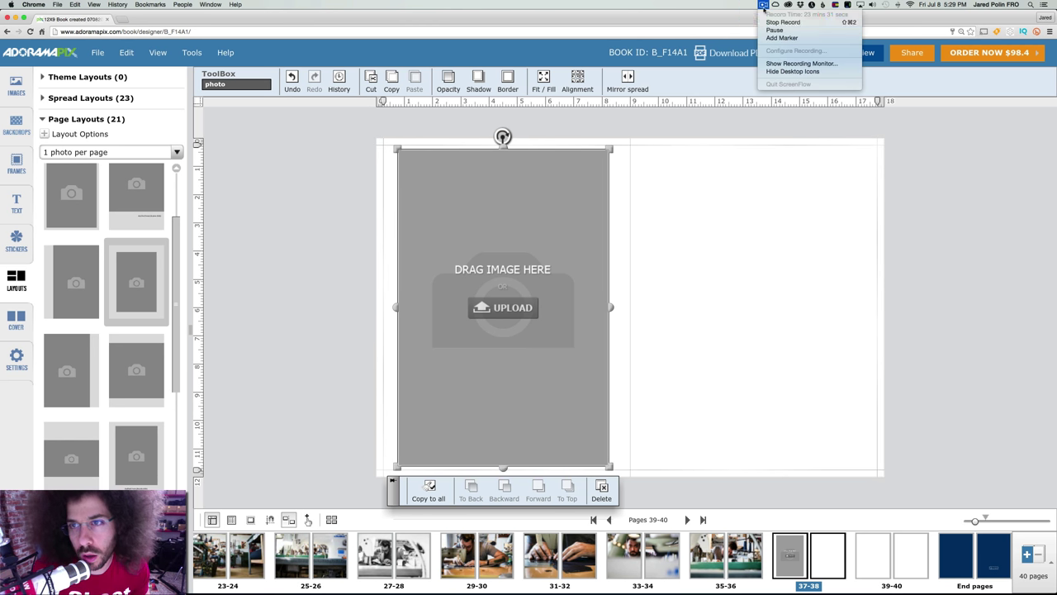
click(725, 44)
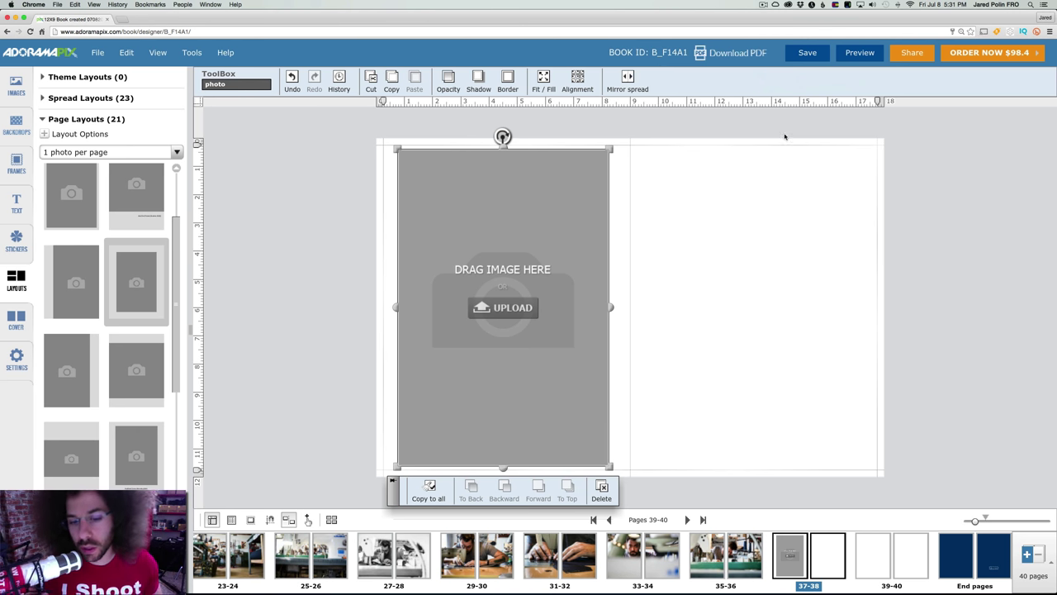
click(601, 489)
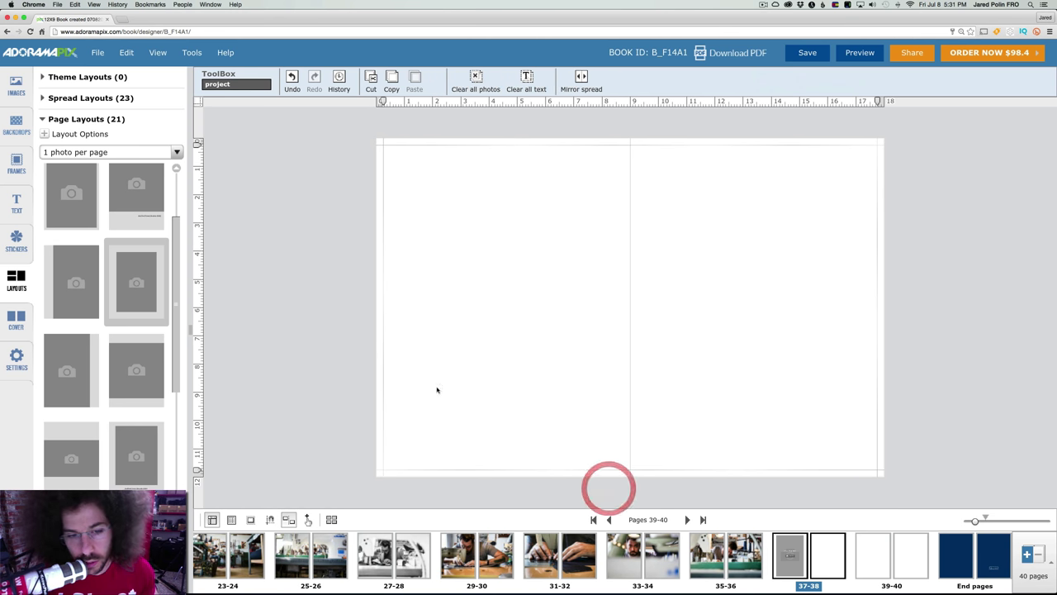
- Apply the centred portrait one-photo layout with wide margins to page 37, and mirror the spread and back again
drag(213, 265, 492, 270)
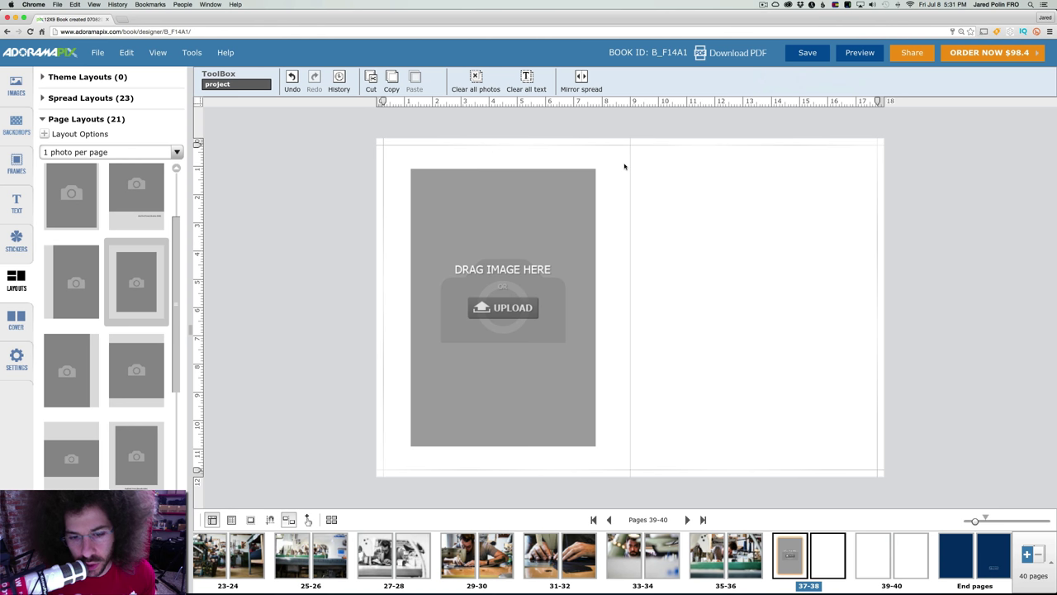
click(521, 227)
click(625, 78)
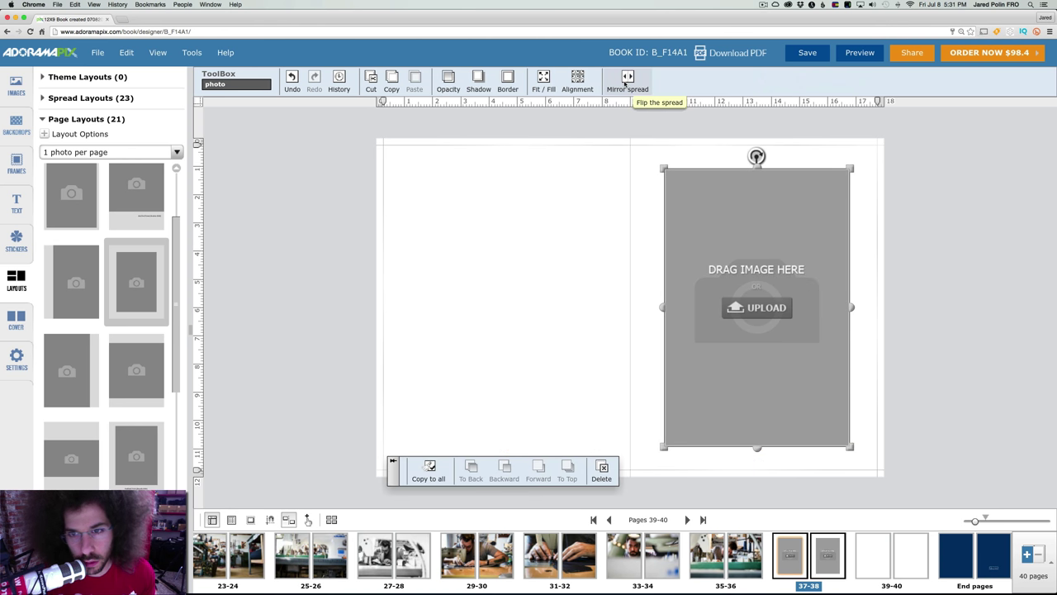
click(627, 78)
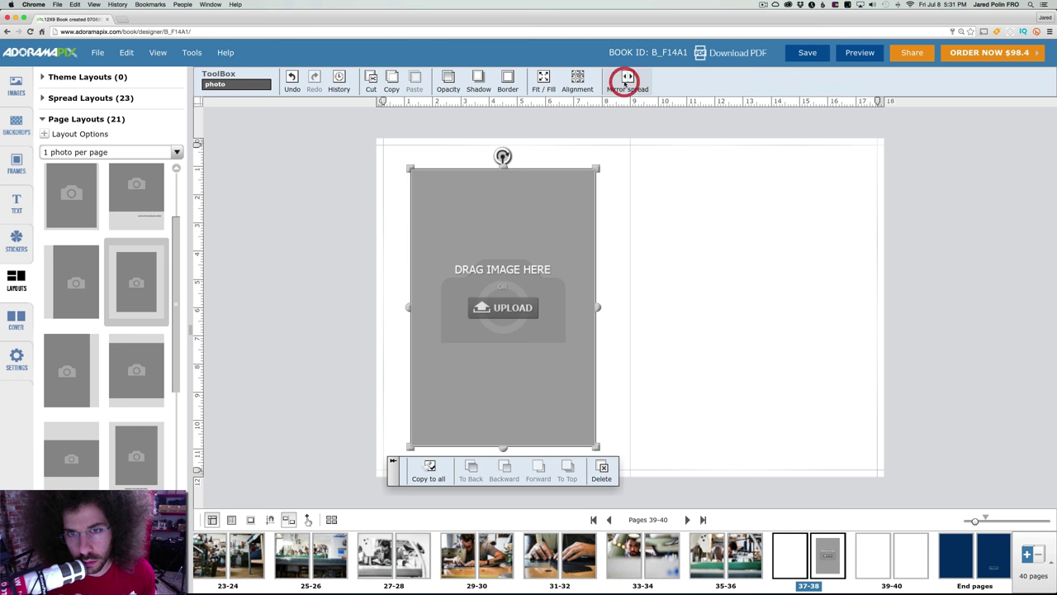
- Try to duplicate page 37's photo placeholder onto page 38 by copying it
click(543, 187)
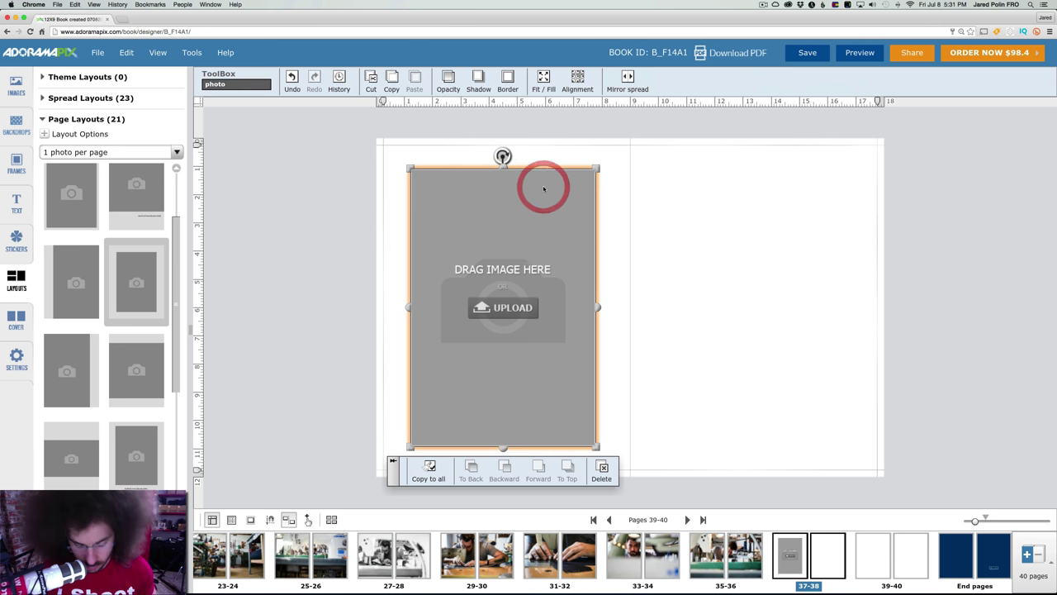
click(708, 212)
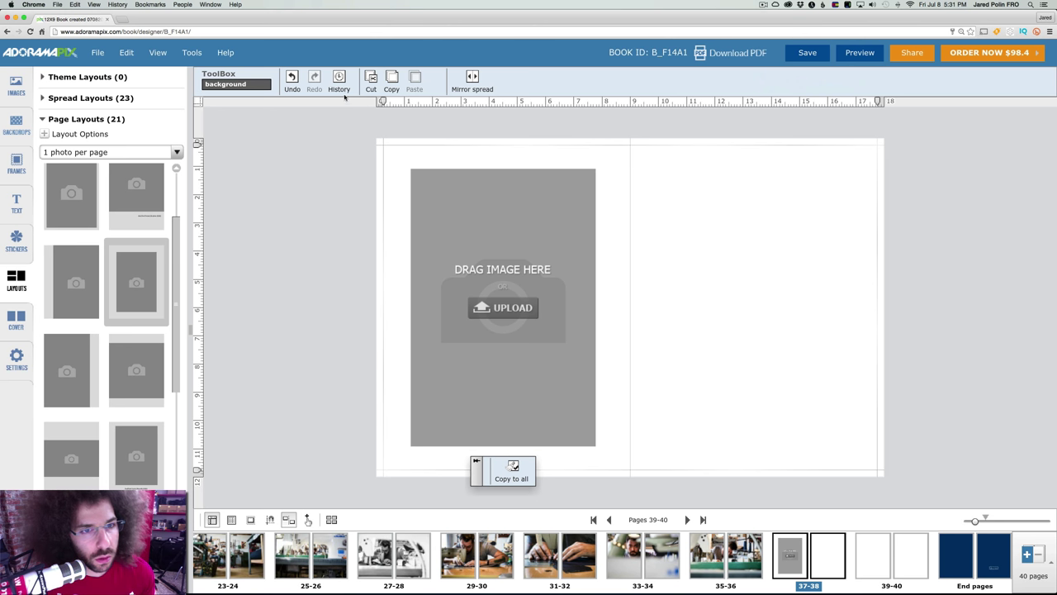
click(390, 80)
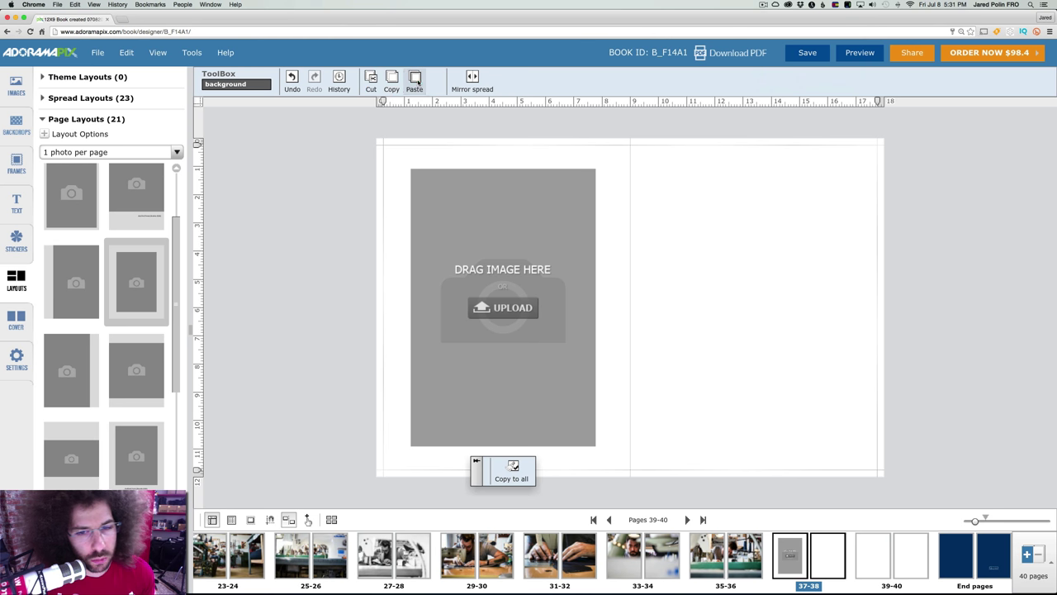
mouse_move(500, 217)
mouse_down()
mouse_move(647, 214)
mouse_move(477, 216)
mouse_move(490, 215)
mouse_up()
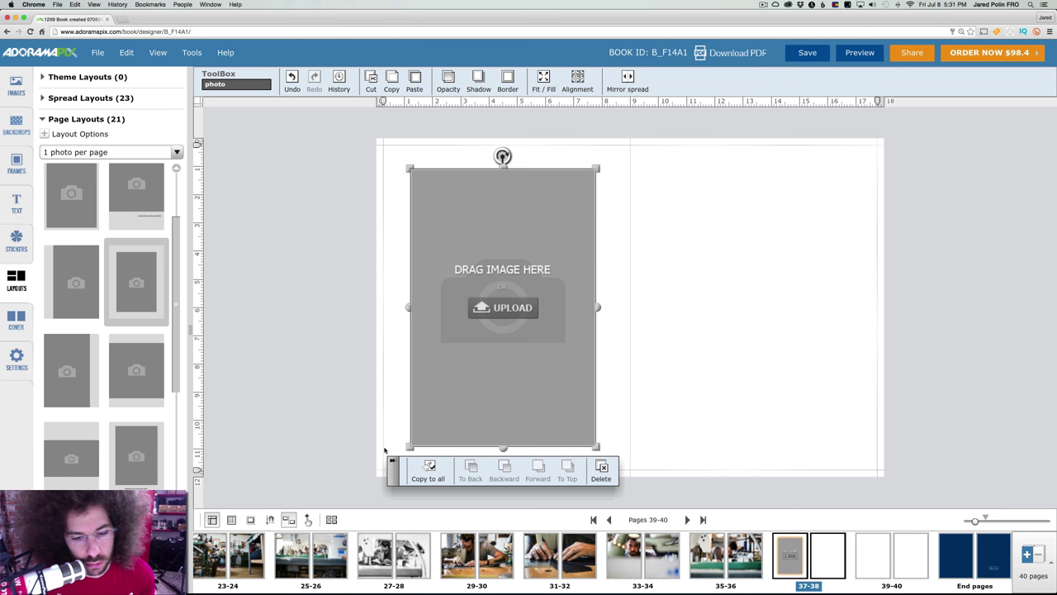
click(764, 288)
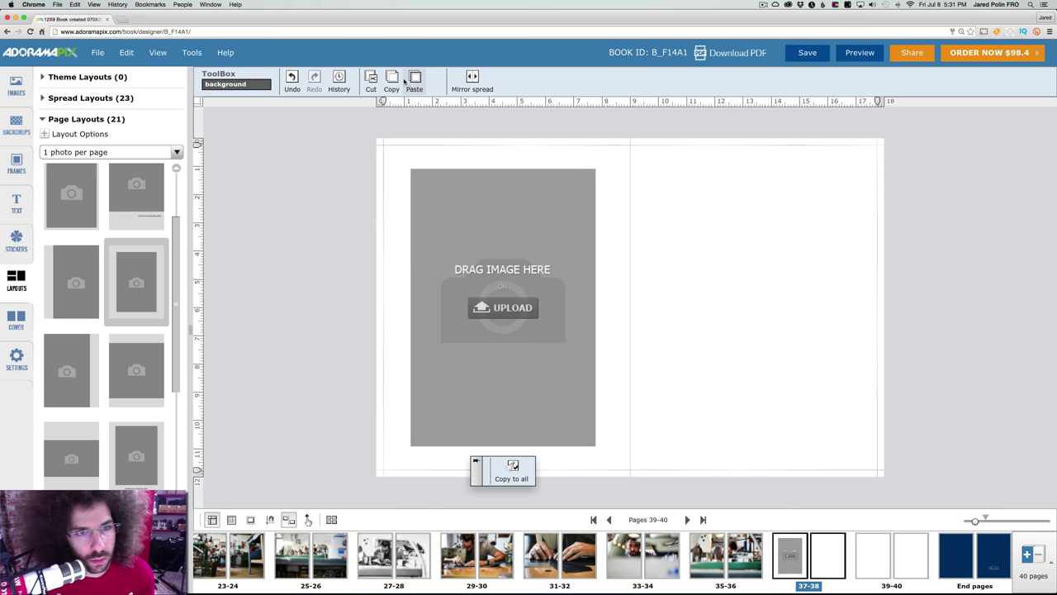
- Apply the same centred portrait one-photo layout to page 38 and save the book
drag(132, 186, 780, 302)
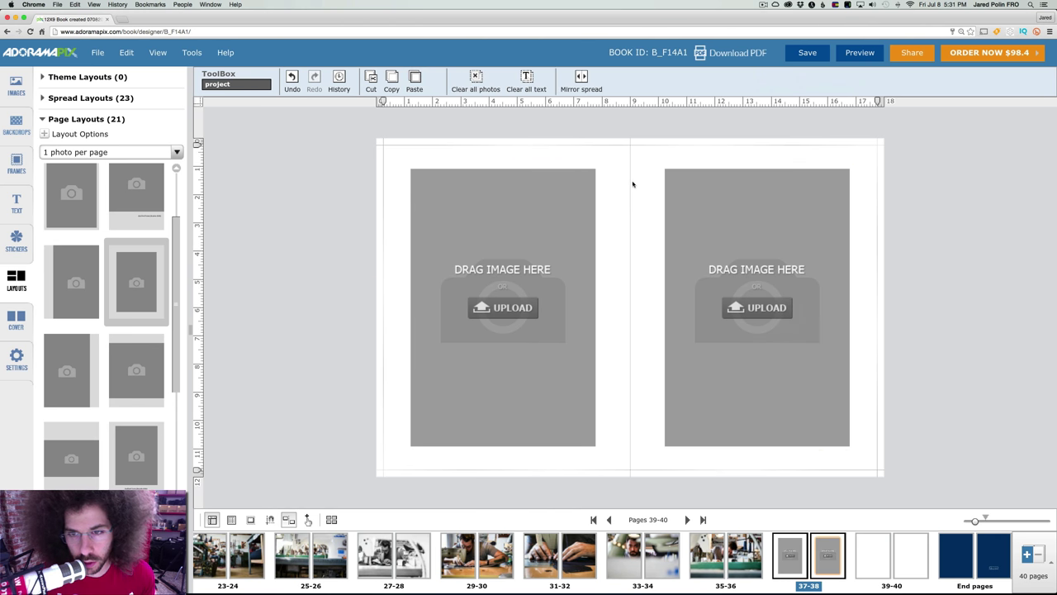
click(665, 153)
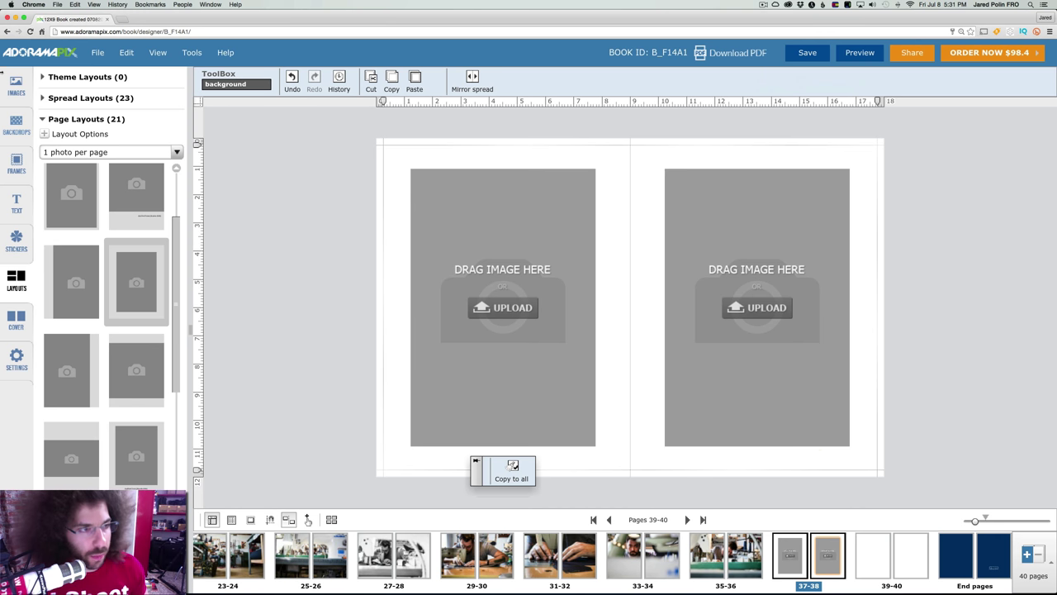
click(23, 92)
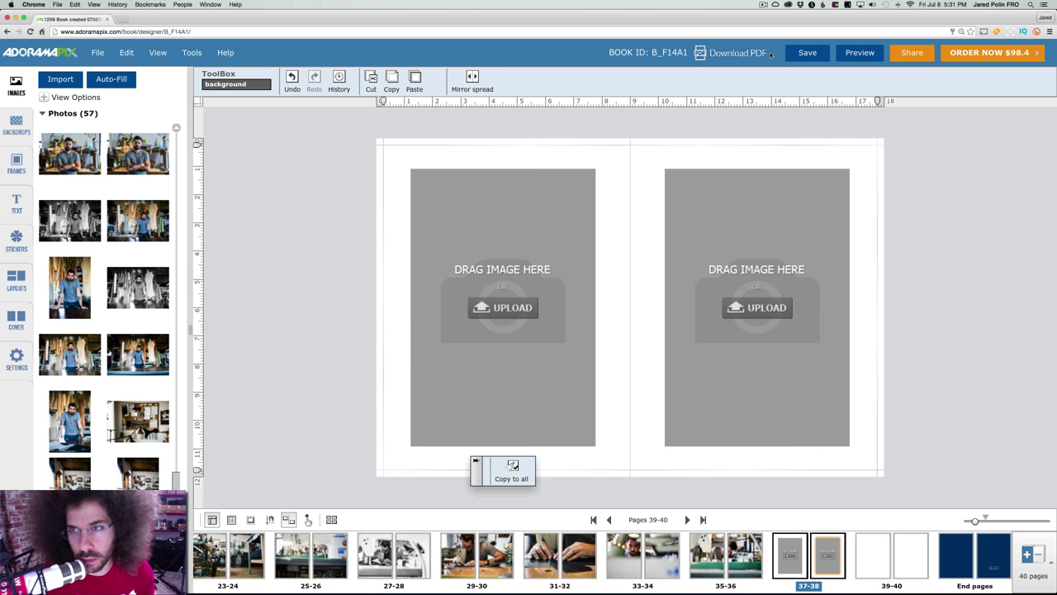
click(801, 55)
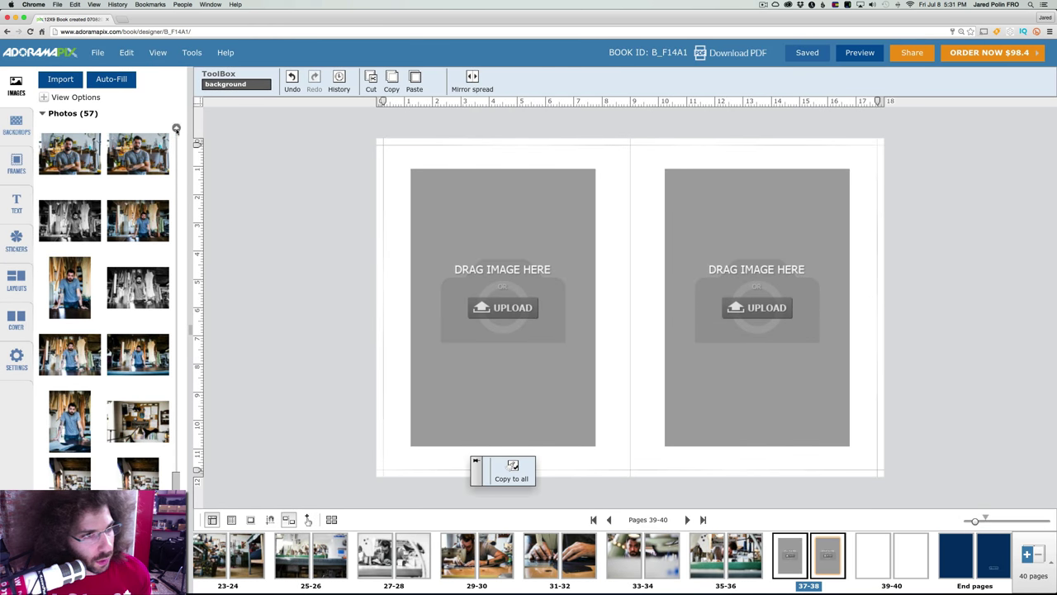
- Fill page 37's placeholder with the vertical photo of the man in a blue shirt standing behind the sewing machine
scroll(176, 136, up, 2)
scroll(175, 136, up, 3)
scroll(180, 139, up, 5)
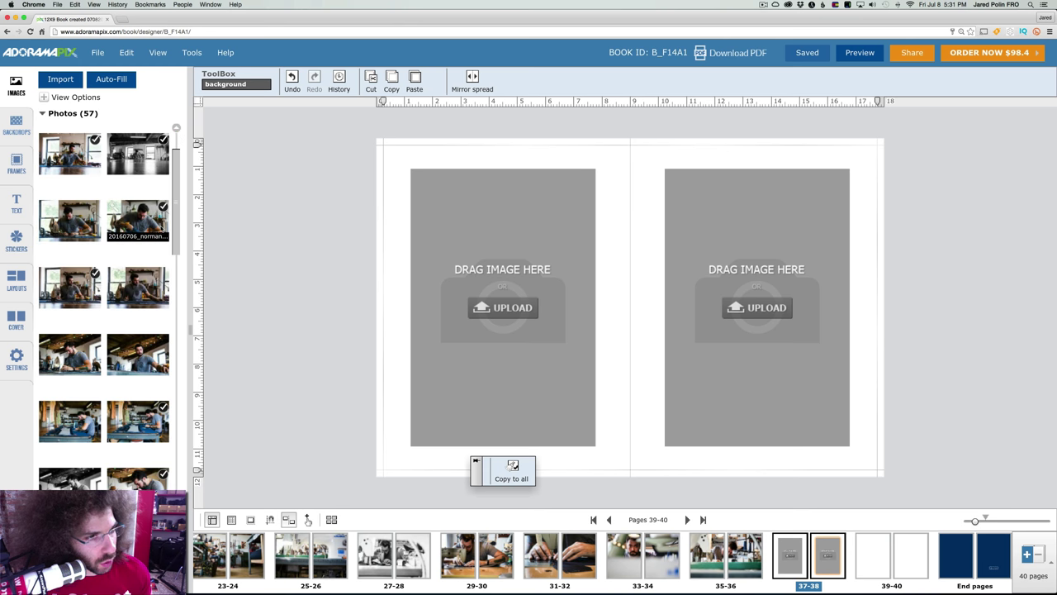
drag(176, 207, 173, 339)
drag(142, 247, 500, 303)
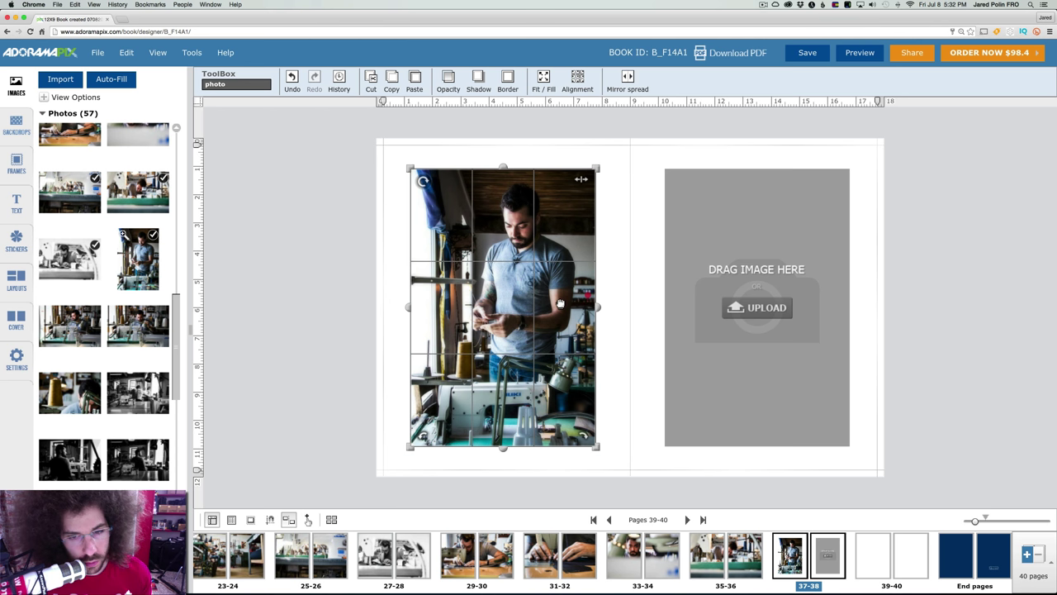
- Flip the left-page photo on spread 37-38 horizontally, and flip it back to its original orientation
click(731, 295)
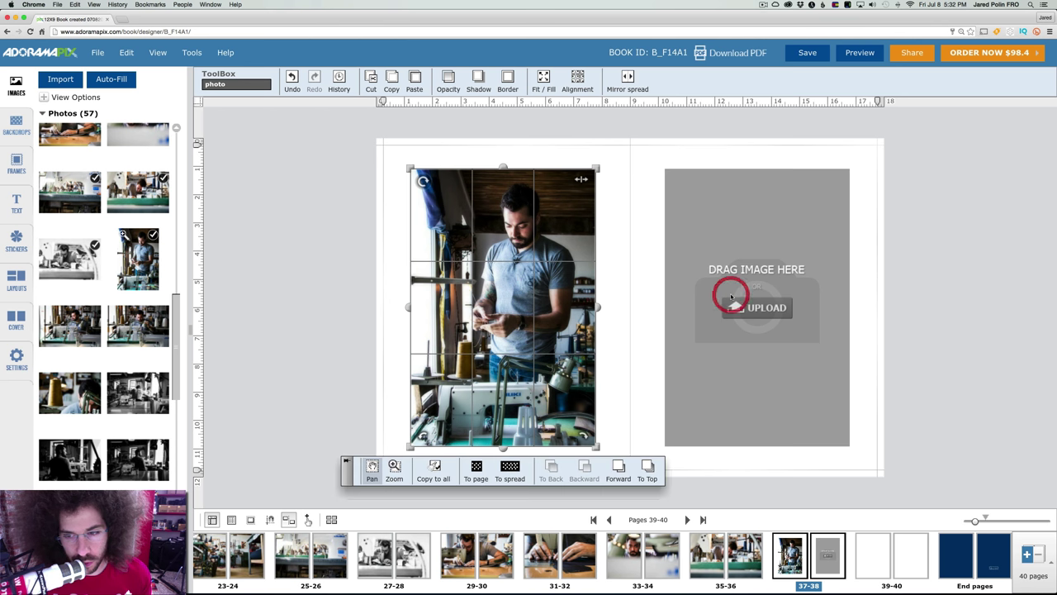
click(520, 273)
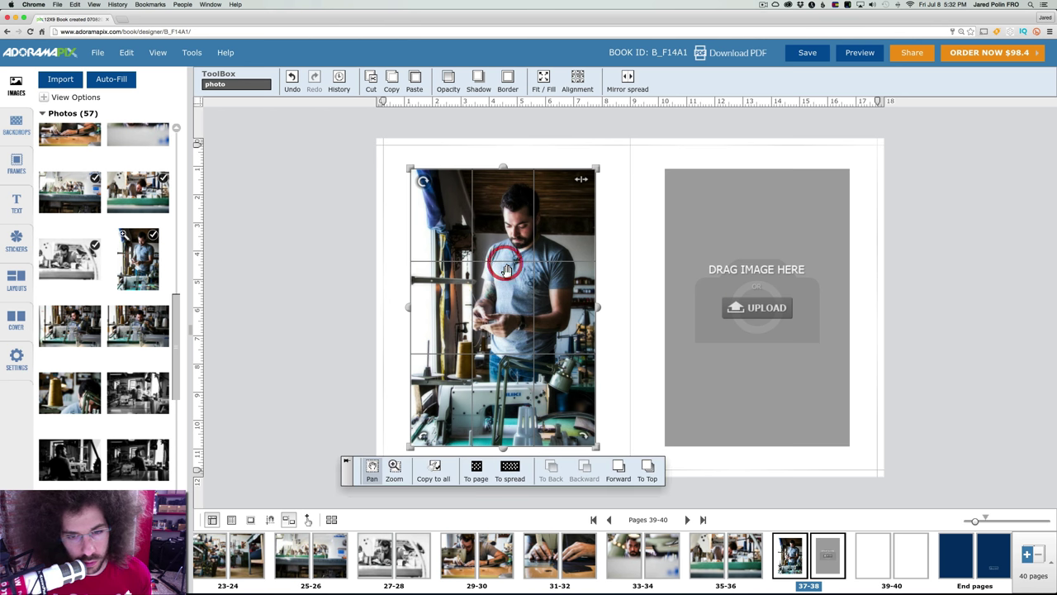
click(580, 178)
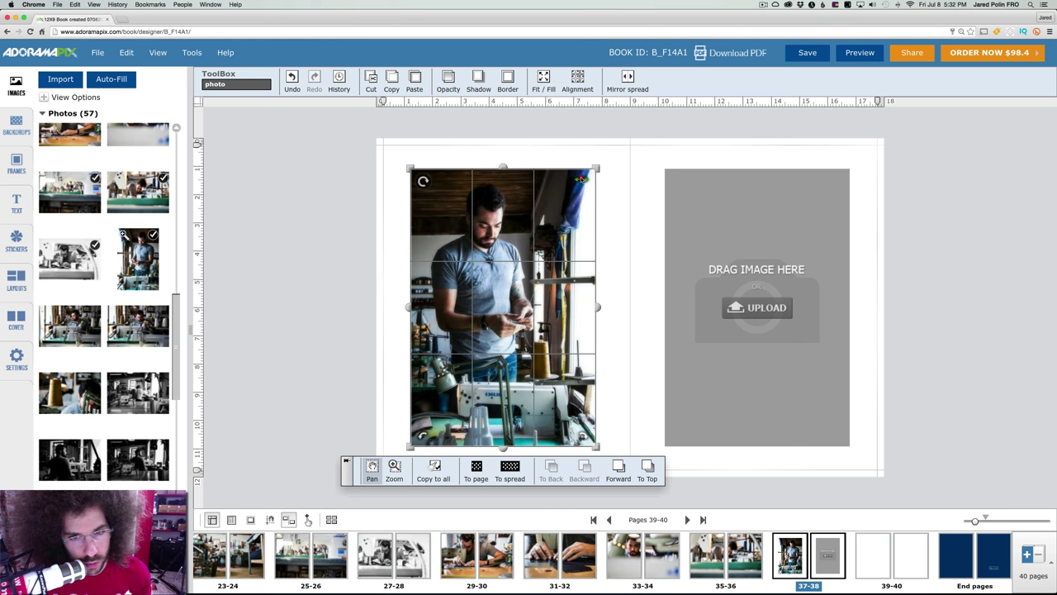
click(581, 178)
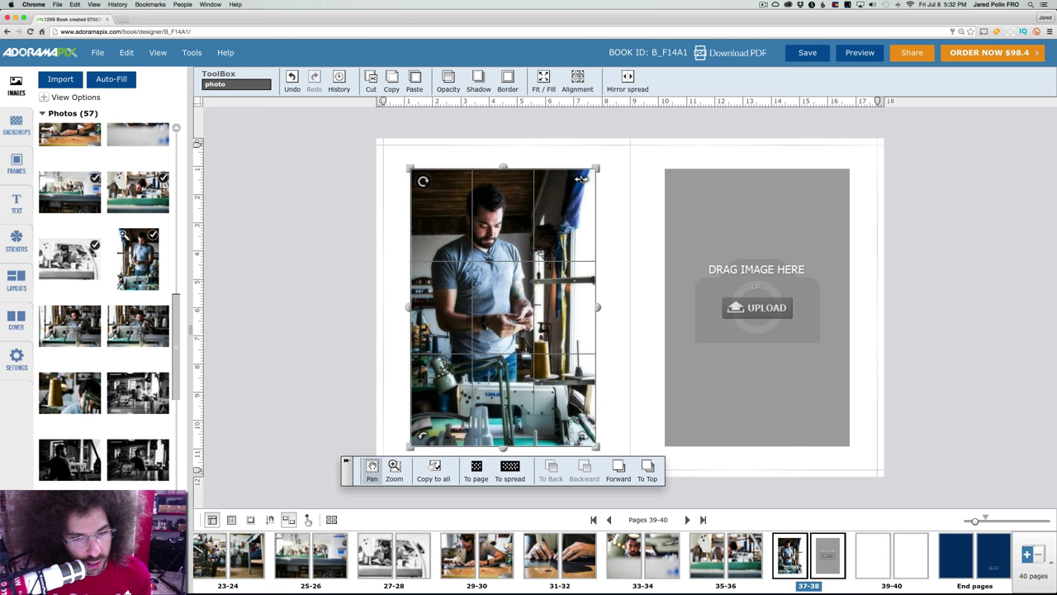
click(580, 177)
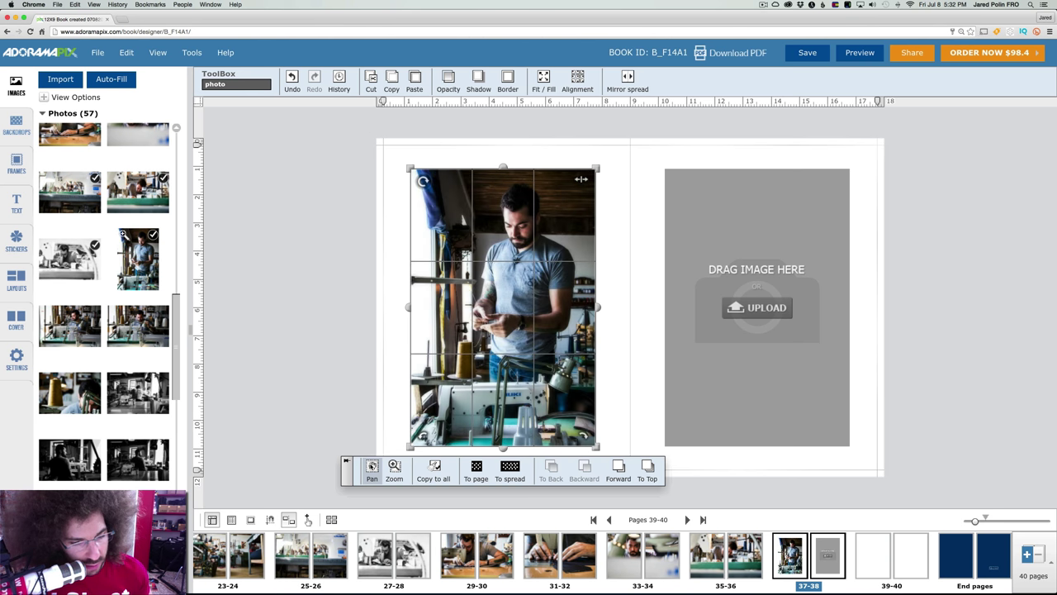
click(370, 468)
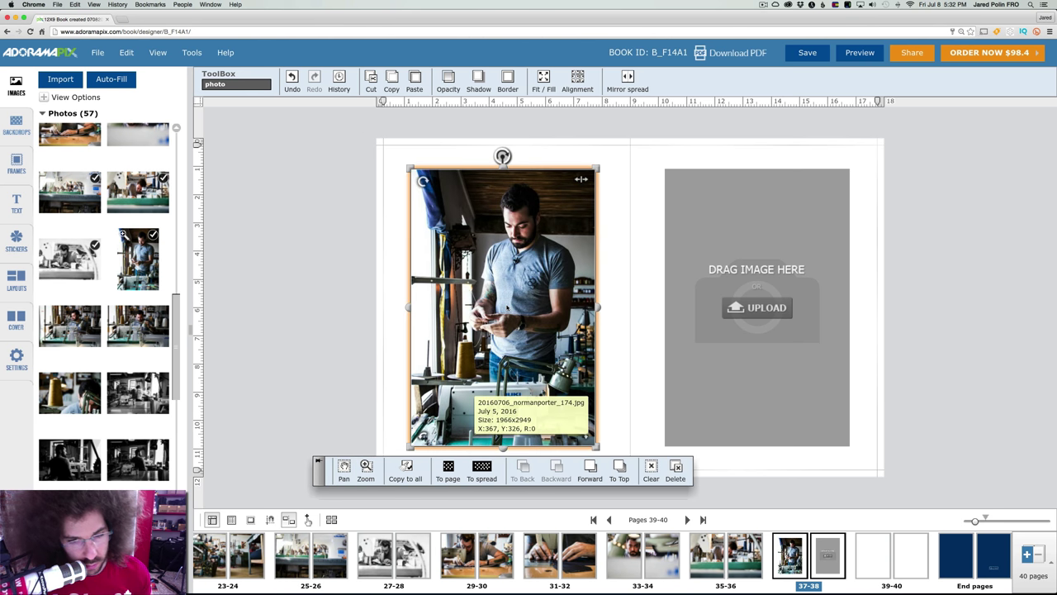
click(513, 262)
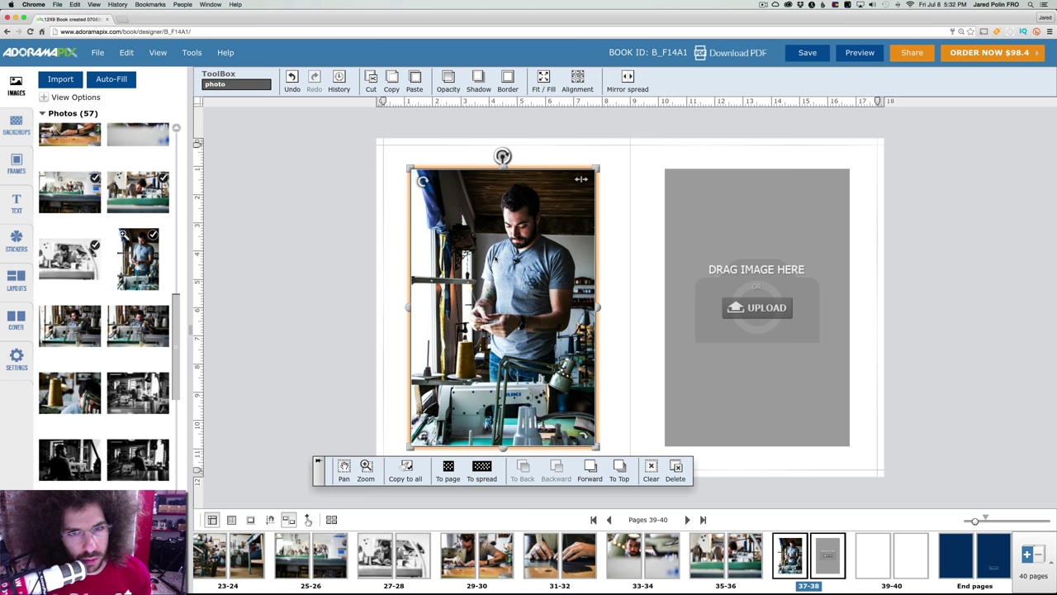
- Place the vertical standing portrait in spread 37-38's right frame and the vertical photo of the man bent over his sewing machine in the left frame
drag(133, 248, 769, 306)
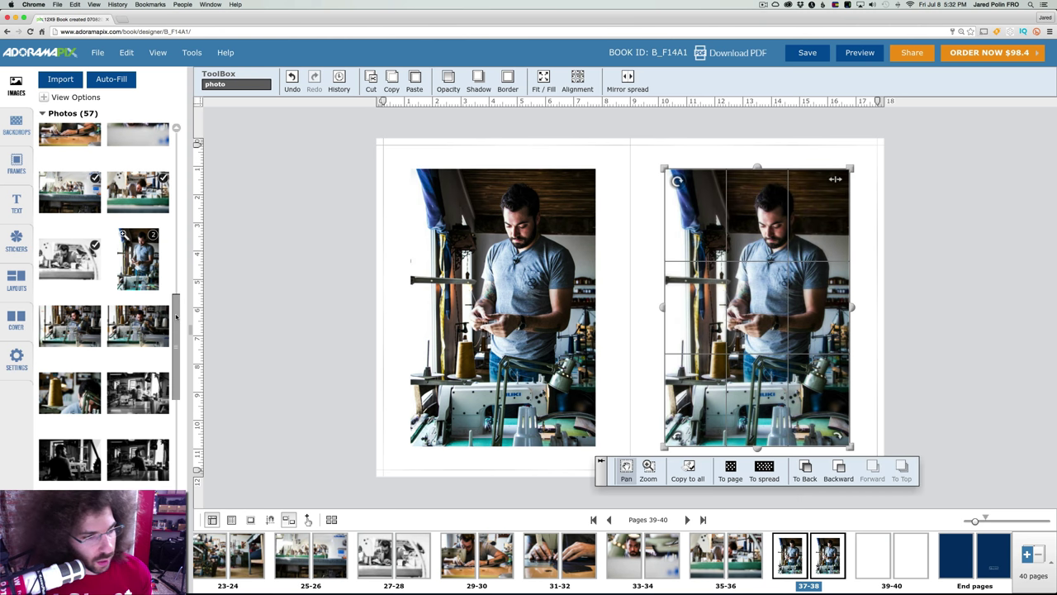
drag(176, 318, 177, 479)
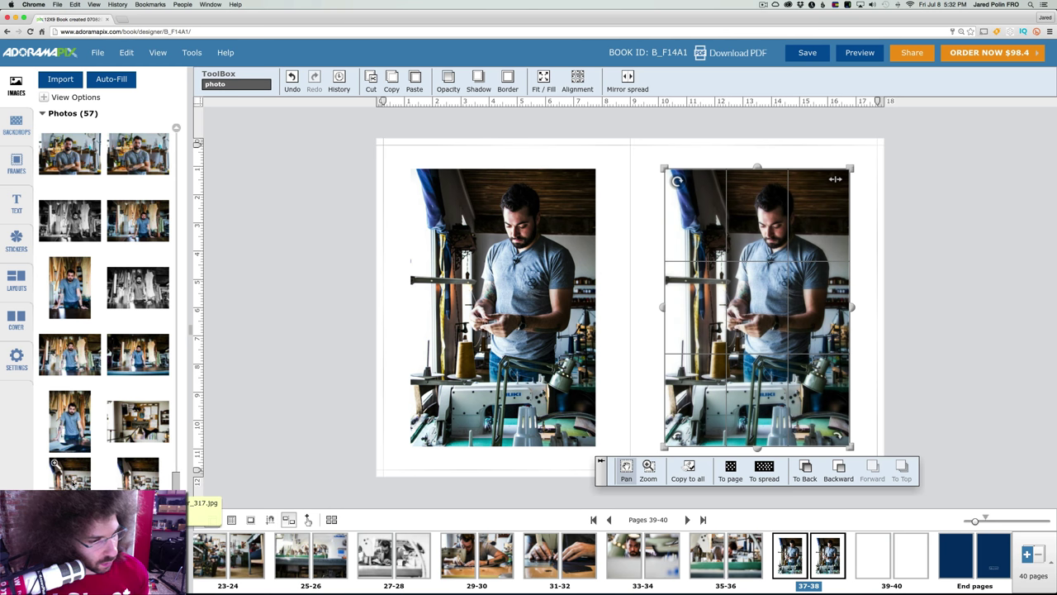
click(54, 463)
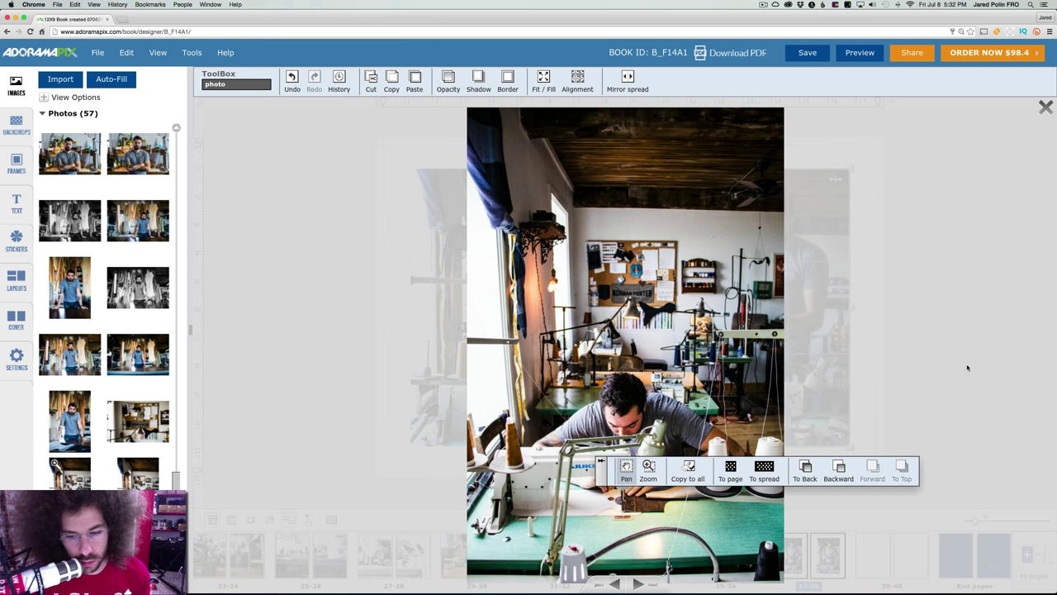
click(122, 464)
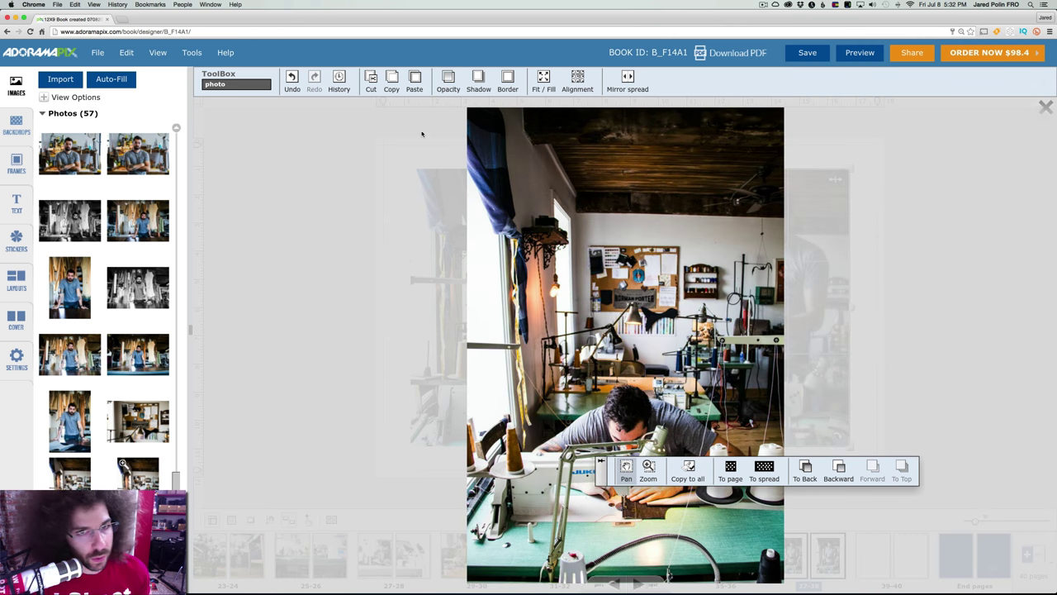
click(123, 463)
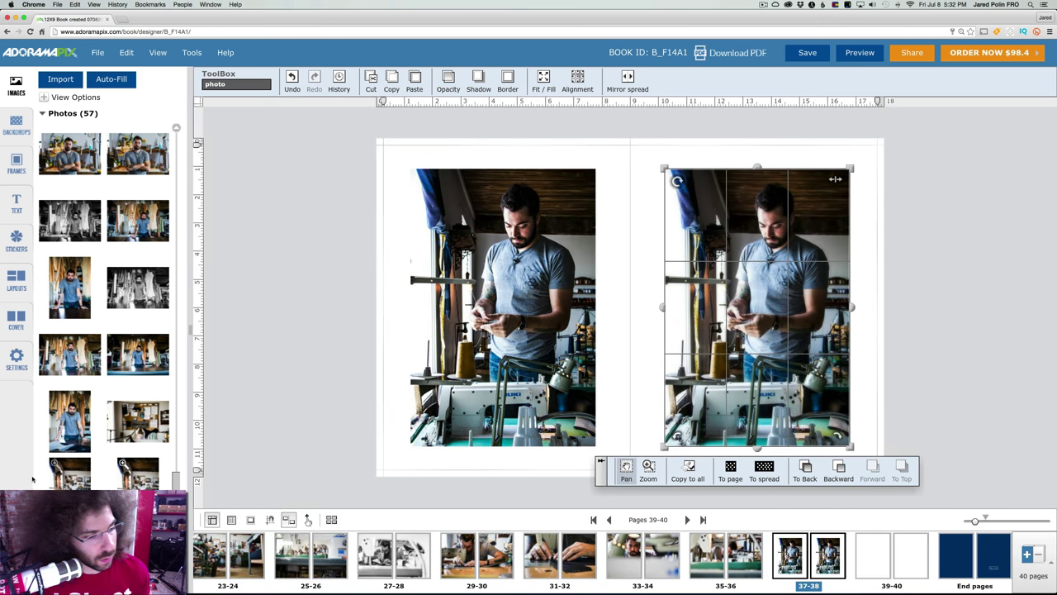
drag(71, 473, 487, 312)
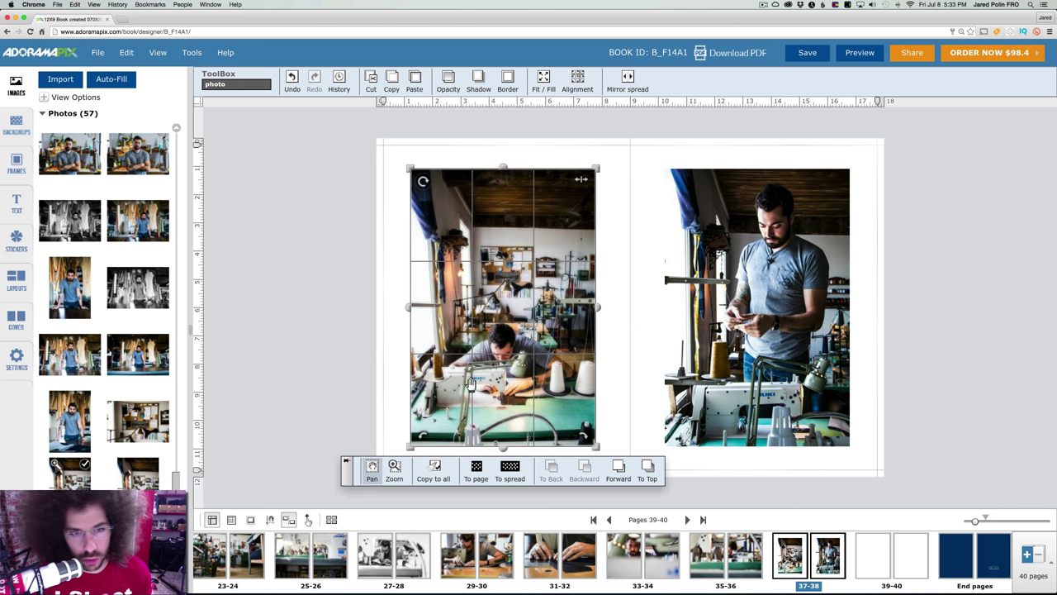
click(610, 207)
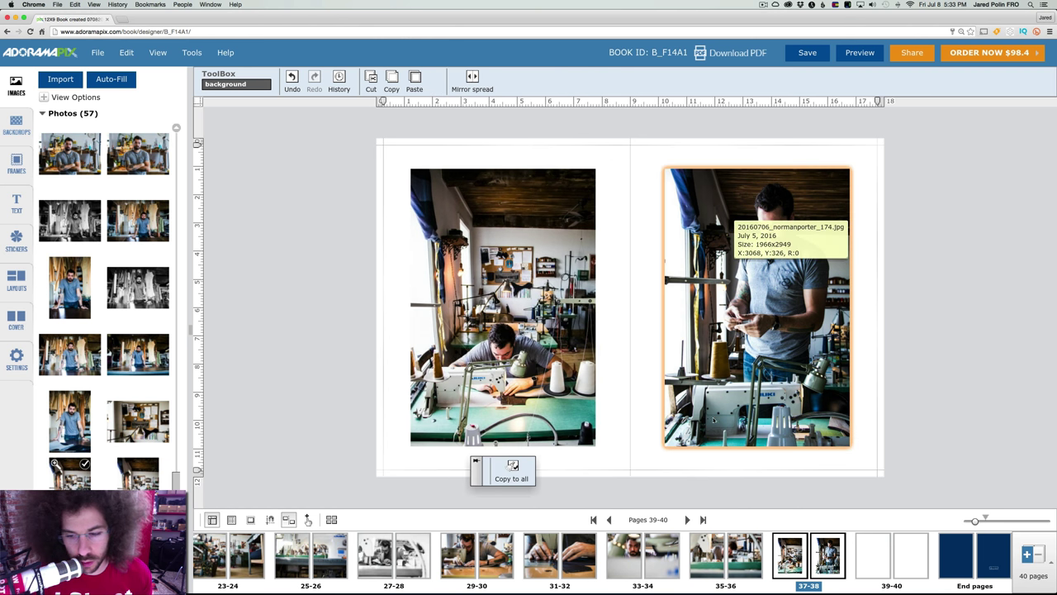
- Open blank spread 39-40 and browse the photo library for its image, previewing the color photo of the man looking aside behind the sewing machine
click(868, 553)
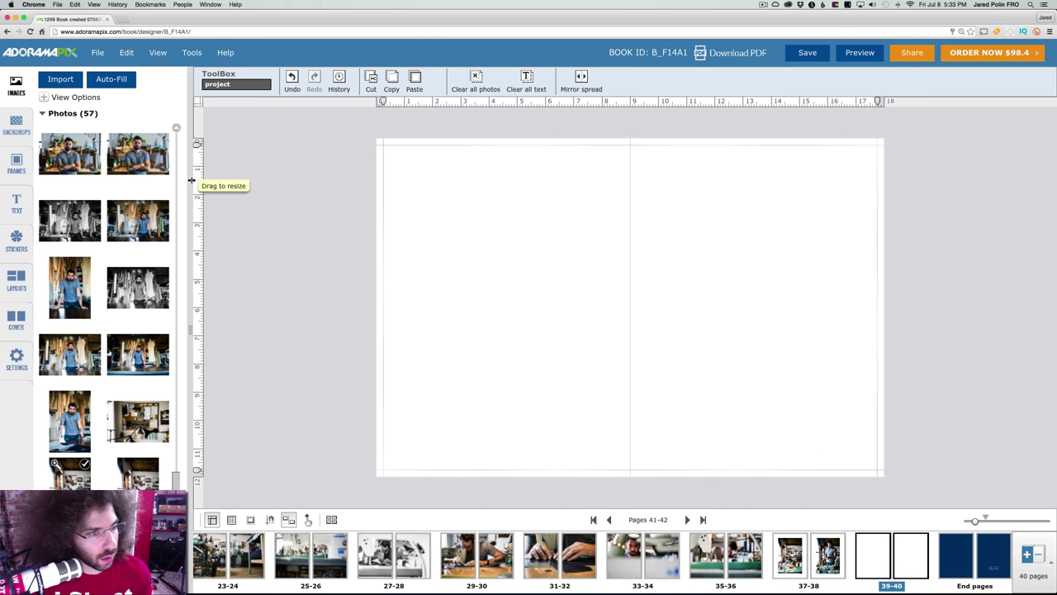
click(175, 126)
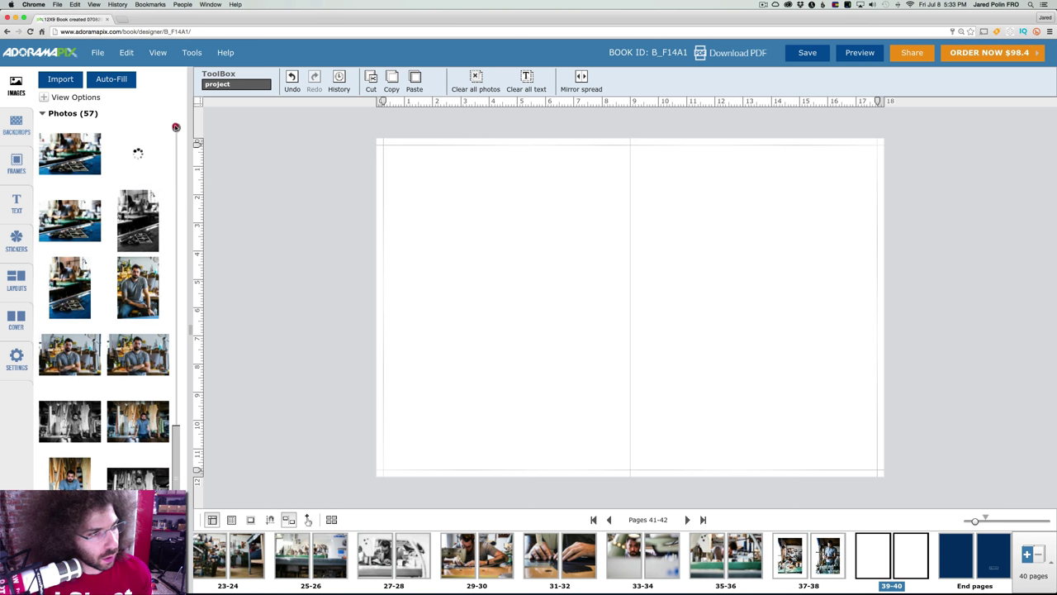
click(175, 127)
click(175, 127)
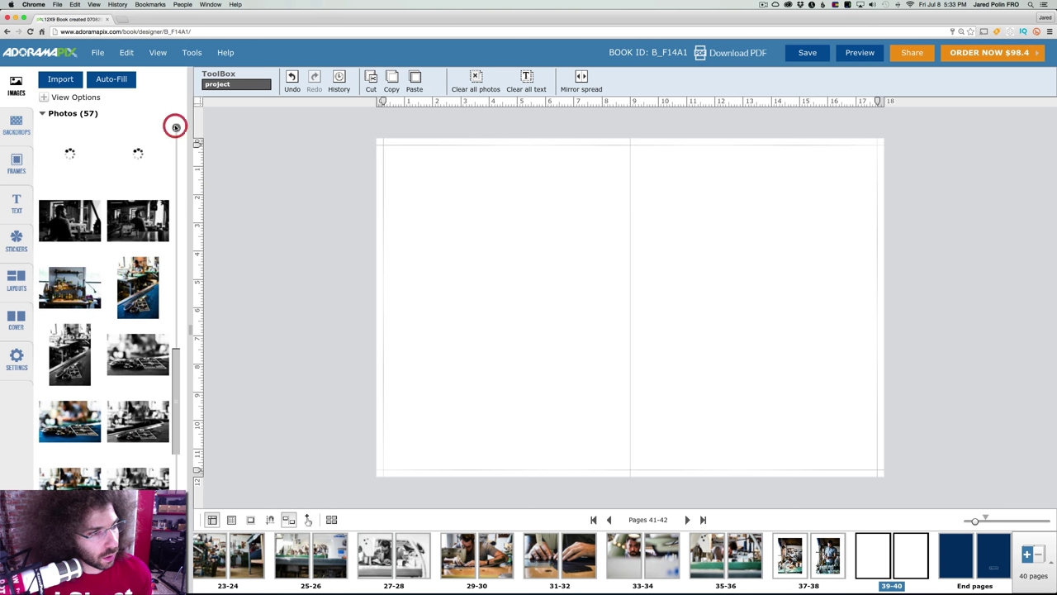
click(176, 127)
click(176, 127)
click(176, 127)
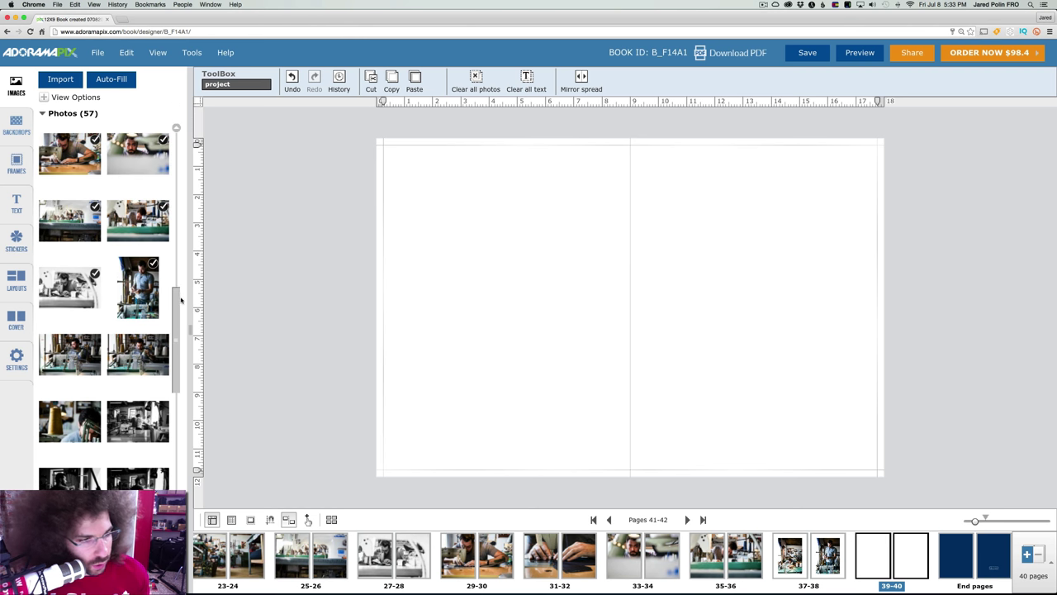
mouse_move(176, 303)
mouse_down()
mouse_move(178, 432)
mouse_move(194, 109)
mouse_move(185, 306)
mouse_up()
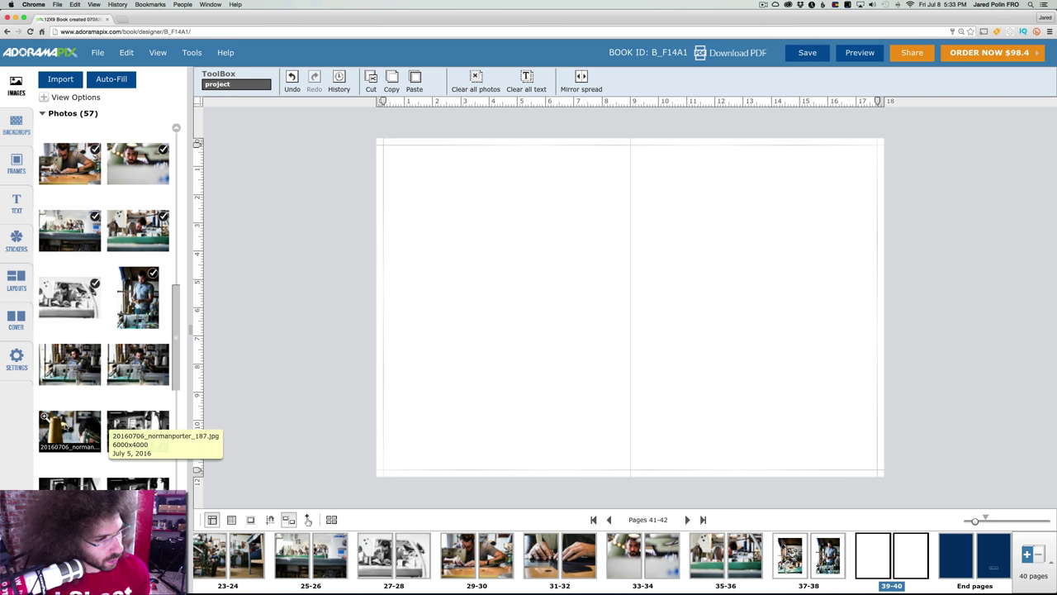
double_click(45, 348)
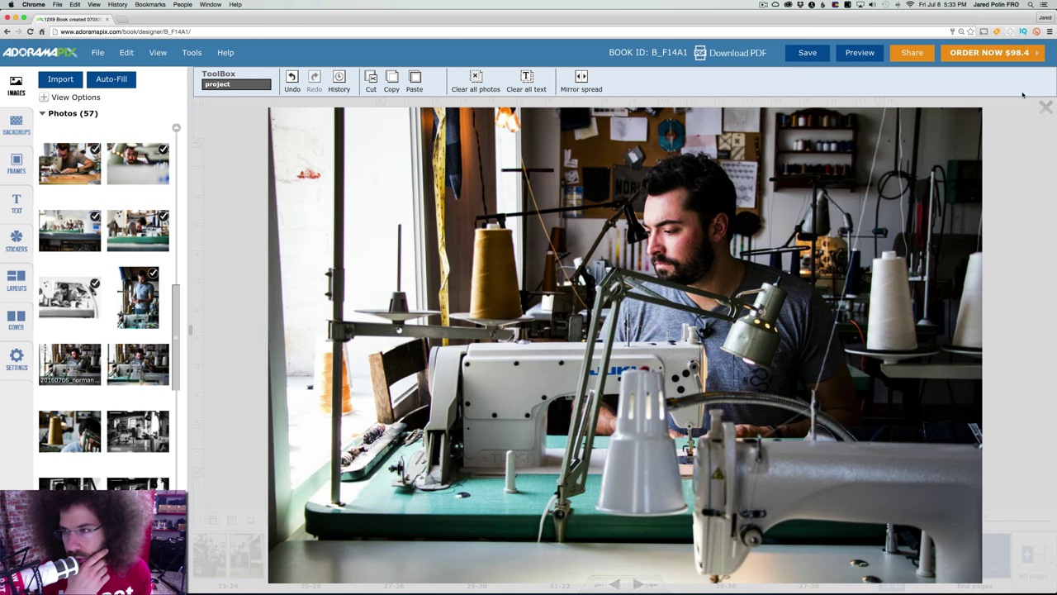
click(1044, 107)
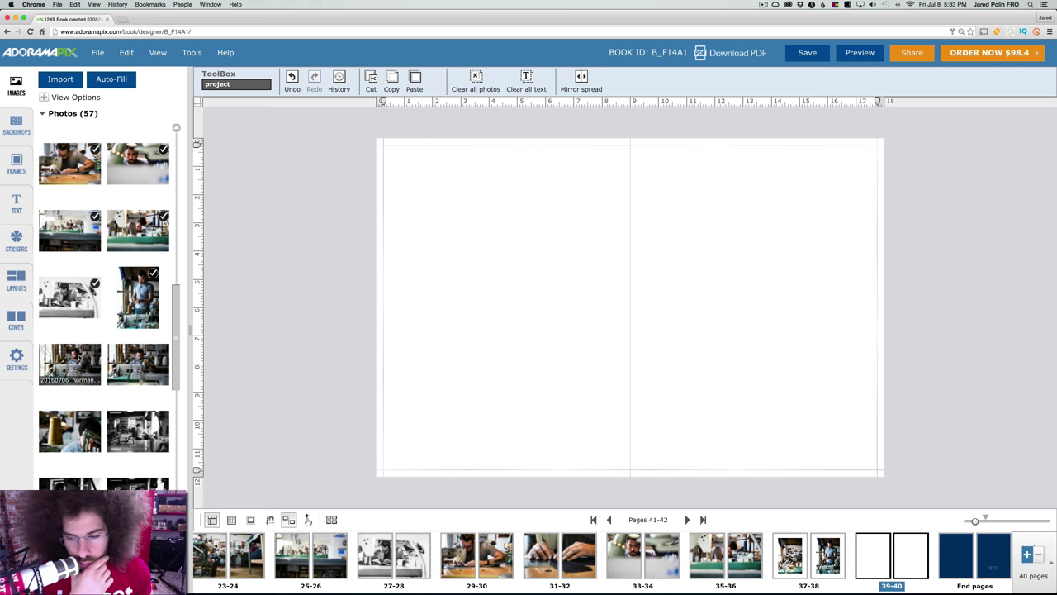
- Review spreads 37-38 and 35-36, and preview the close-up photo of the gold thread spool at full size
click(789, 552)
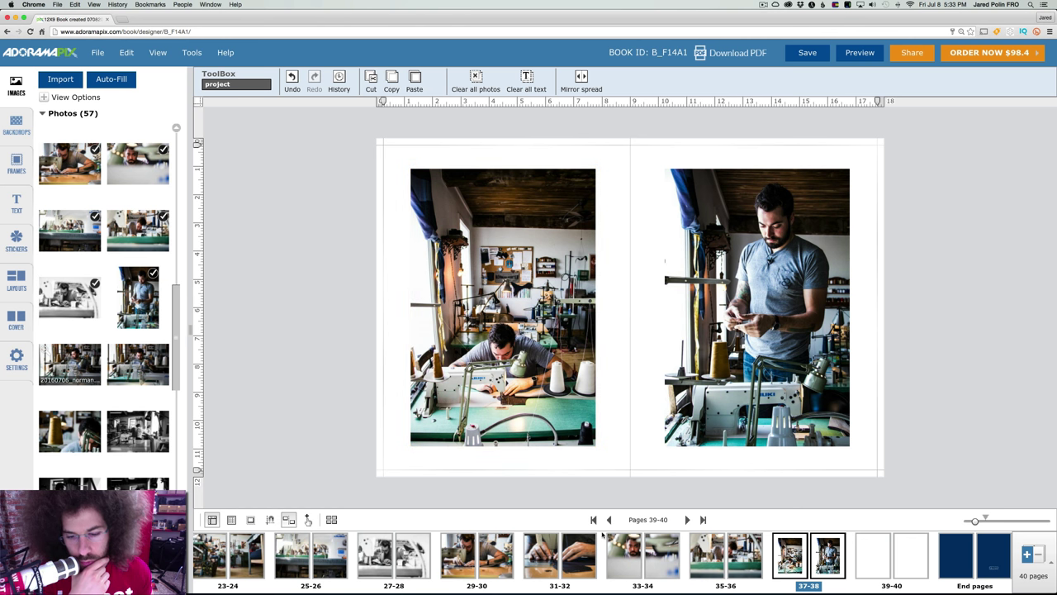
click(732, 565)
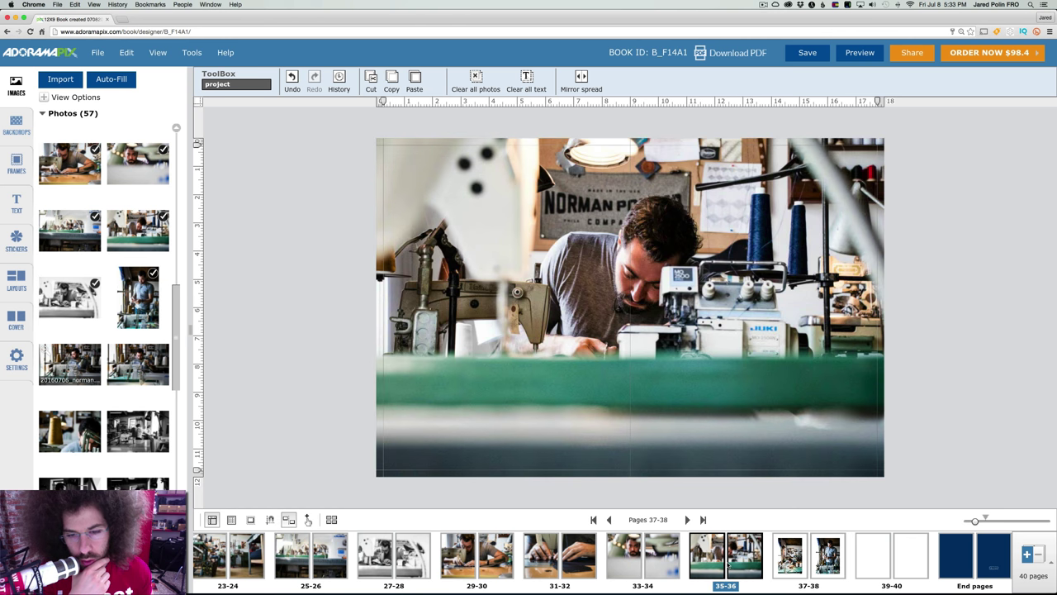
click(809, 555)
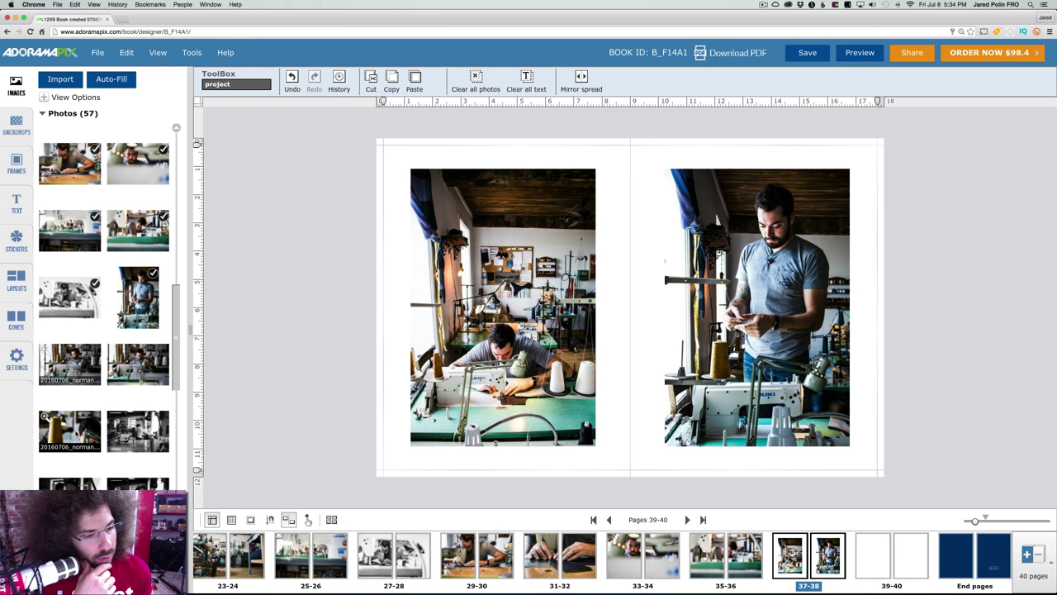
double_click(44, 417)
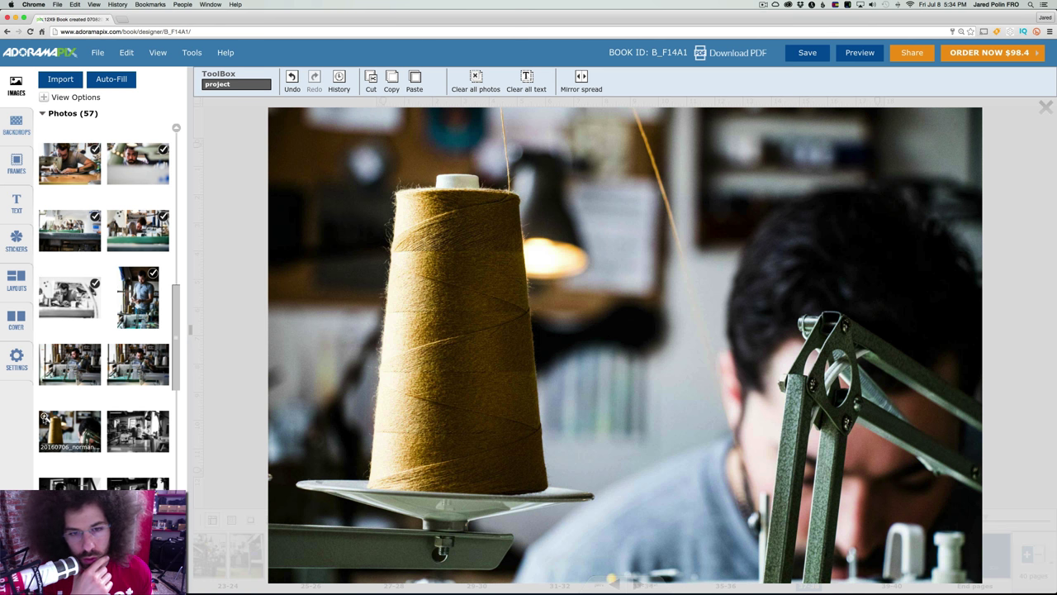
click(44, 419)
click(1046, 107)
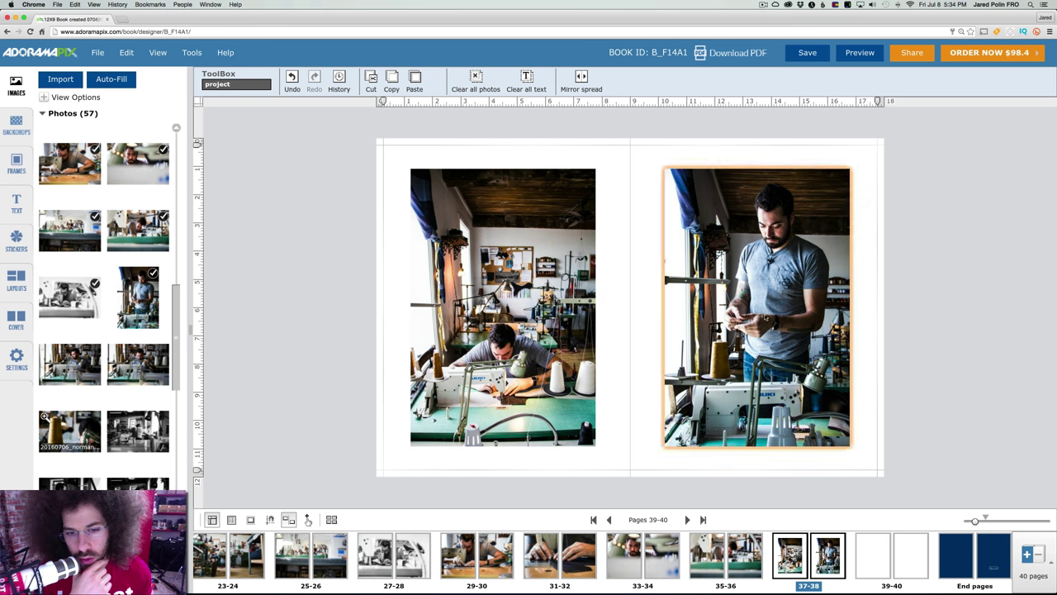
- Mirror spread 37-38 so that its two vertical photos swap pages
click(528, 262)
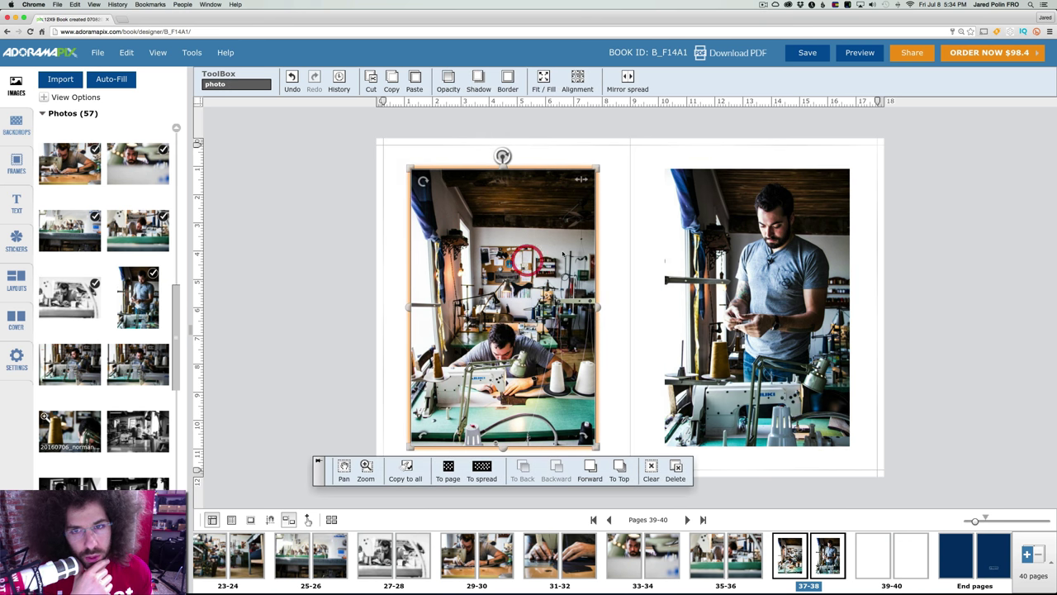
click(798, 236)
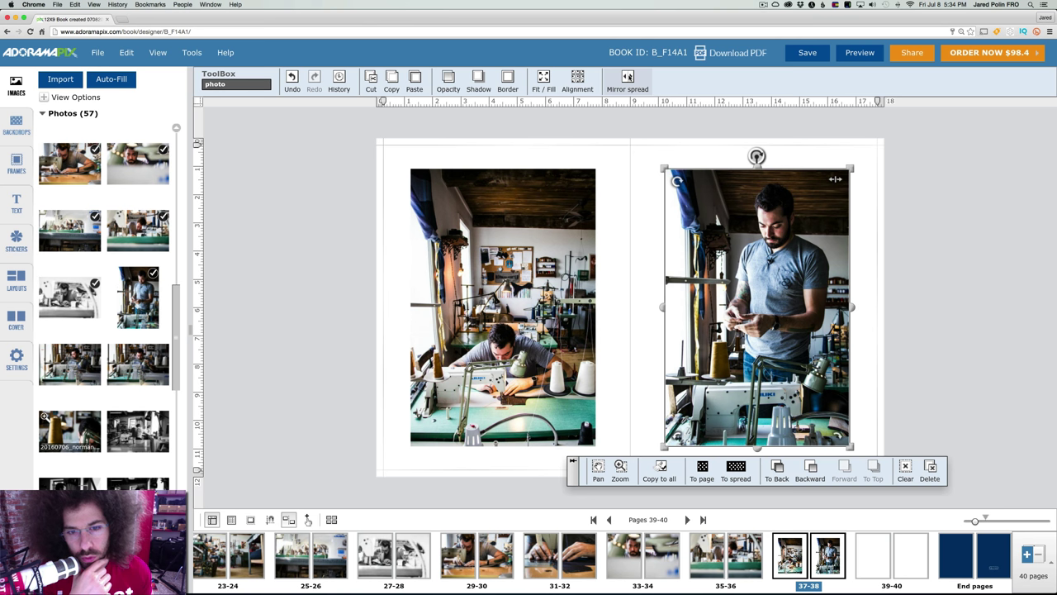
click(628, 78)
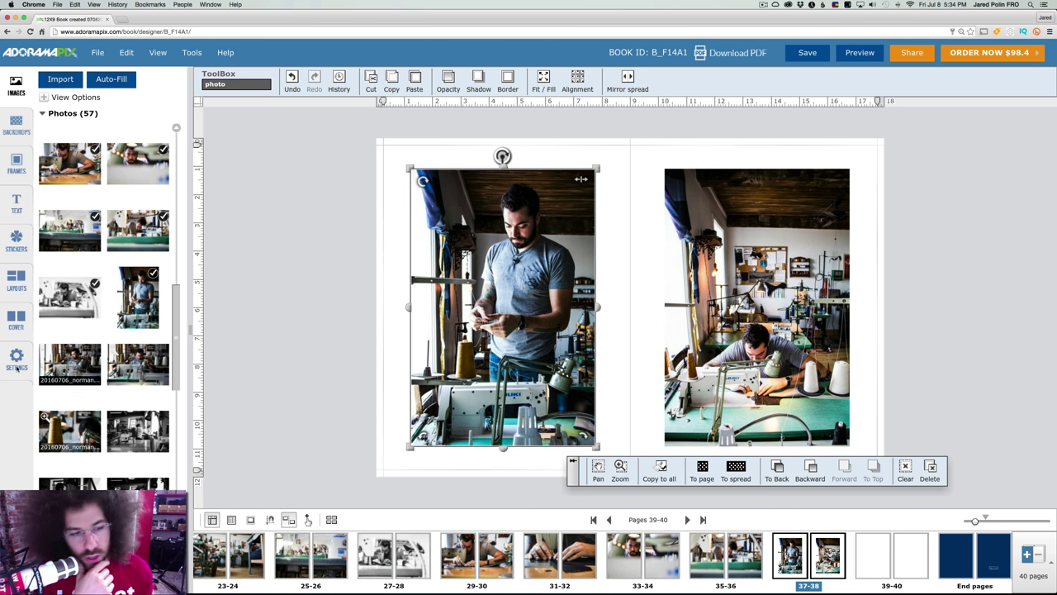
- Add the gold thread spool photo to blank spread 39-40 and fit it to the entire spread
click(869, 555)
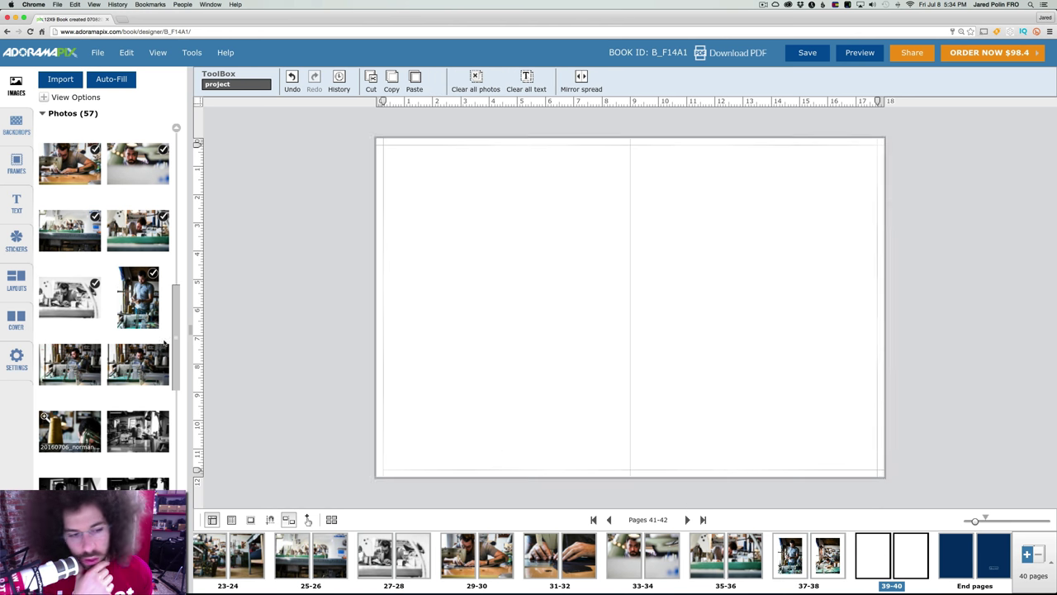
drag(69, 430, 596, 325)
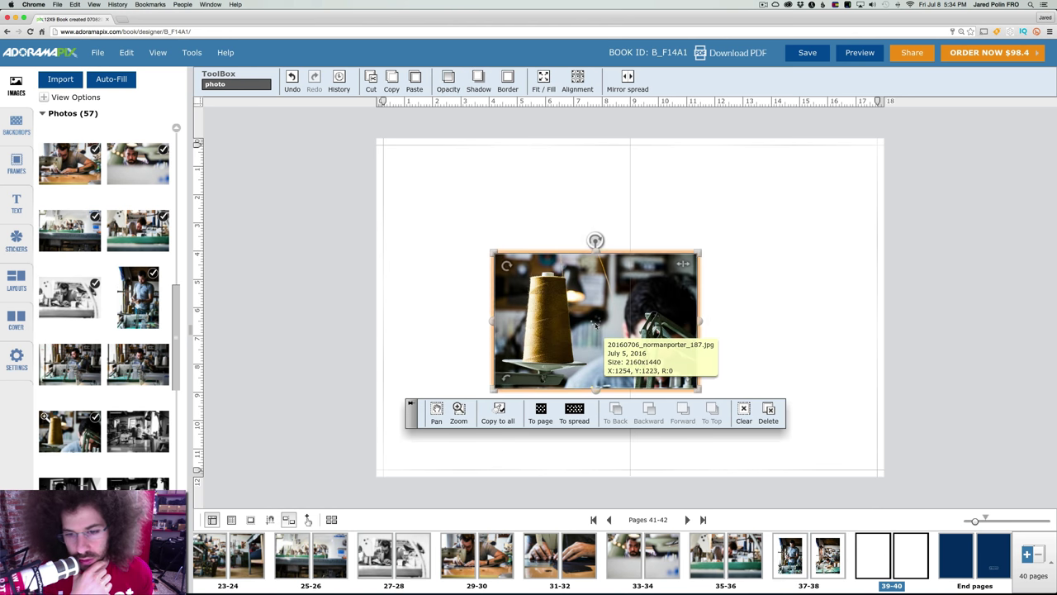
click(574, 412)
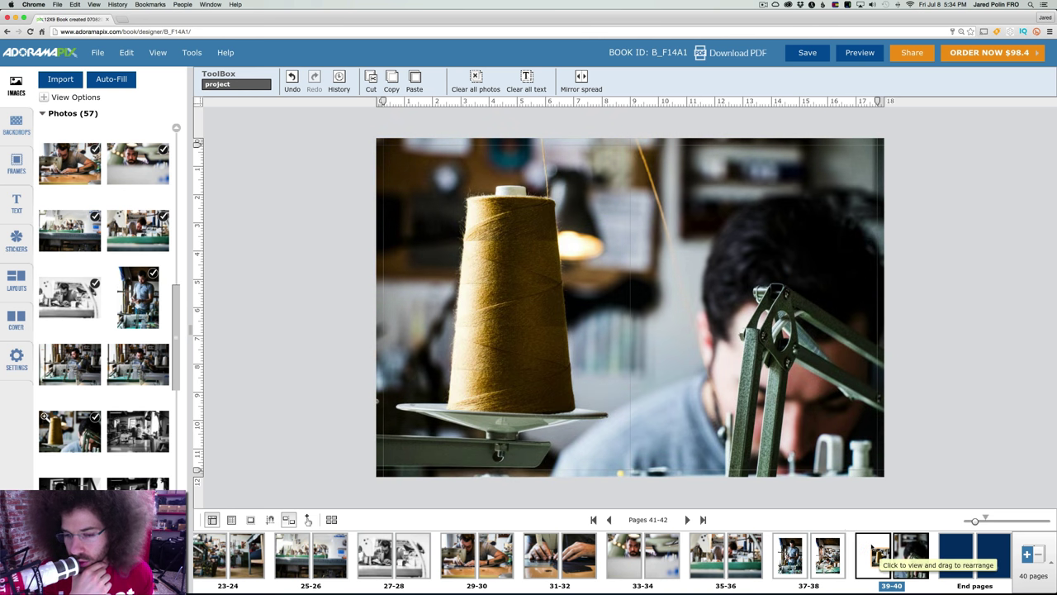
- Move the thread spool spread ahead of the two-portrait spread to pages 37-38, and review the order from 35-36 to 39-40
drag(879, 553, 770, 545)
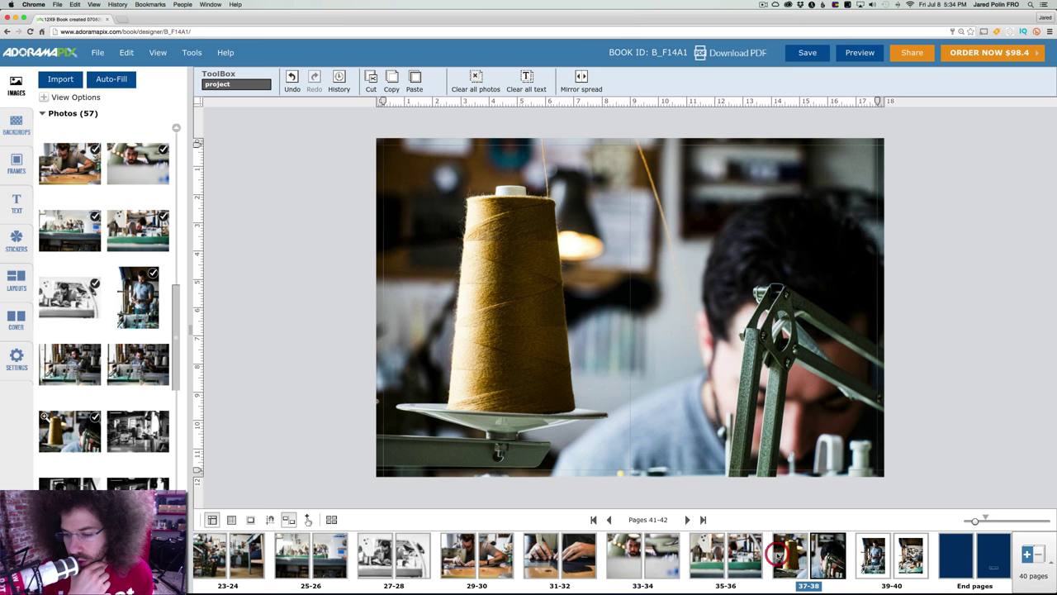
click(746, 551)
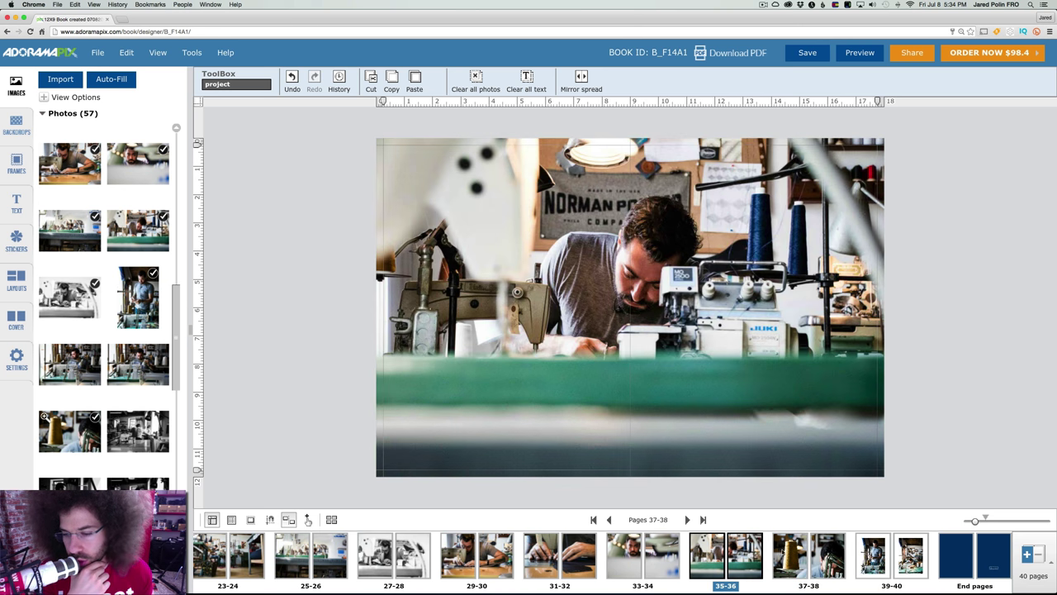
click(785, 551)
click(867, 555)
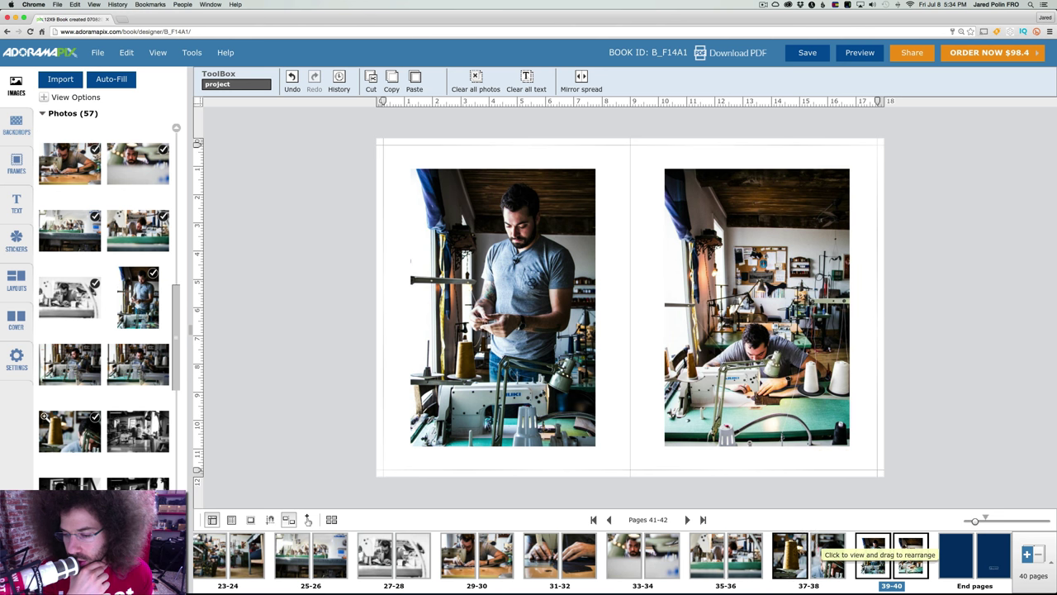
- Return the two-portrait spread to pages 37-38 ahead of the thread spool, and add 10 pages after 39-40 for 50 pages total
click(890, 549)
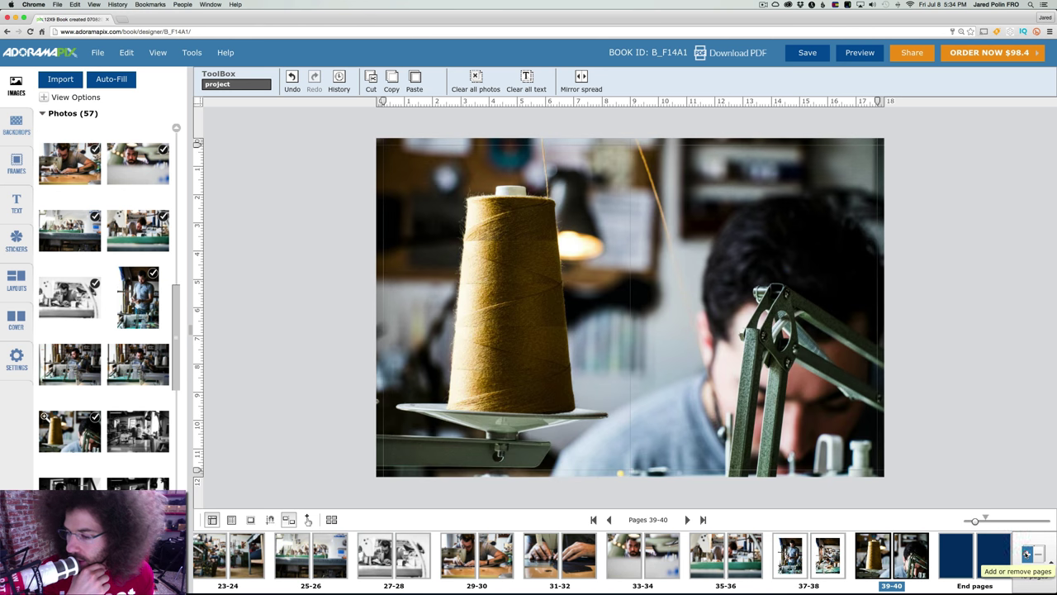
click(1032, 553)
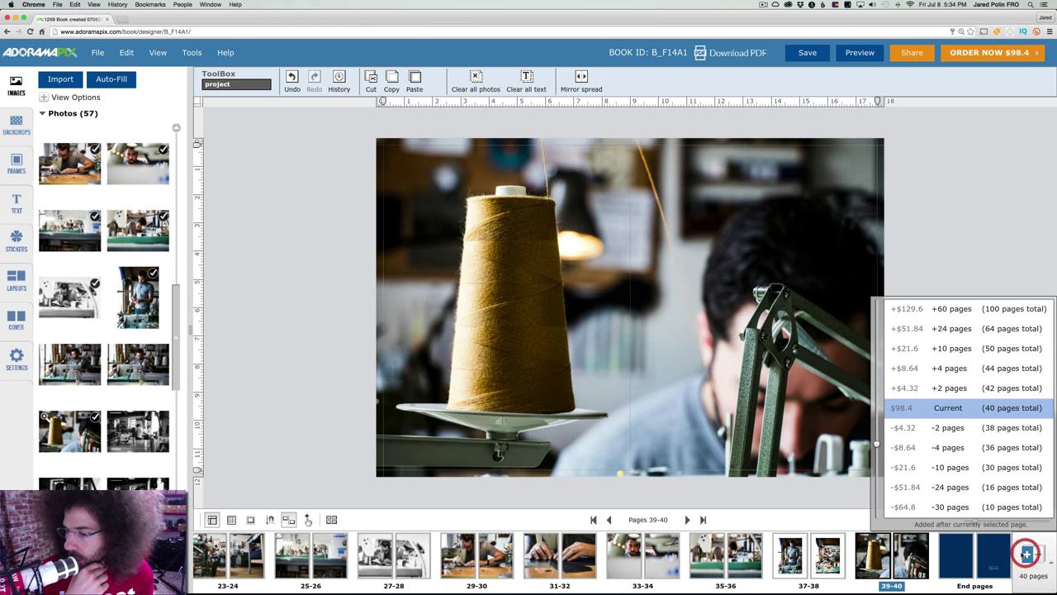
click(962, 347)
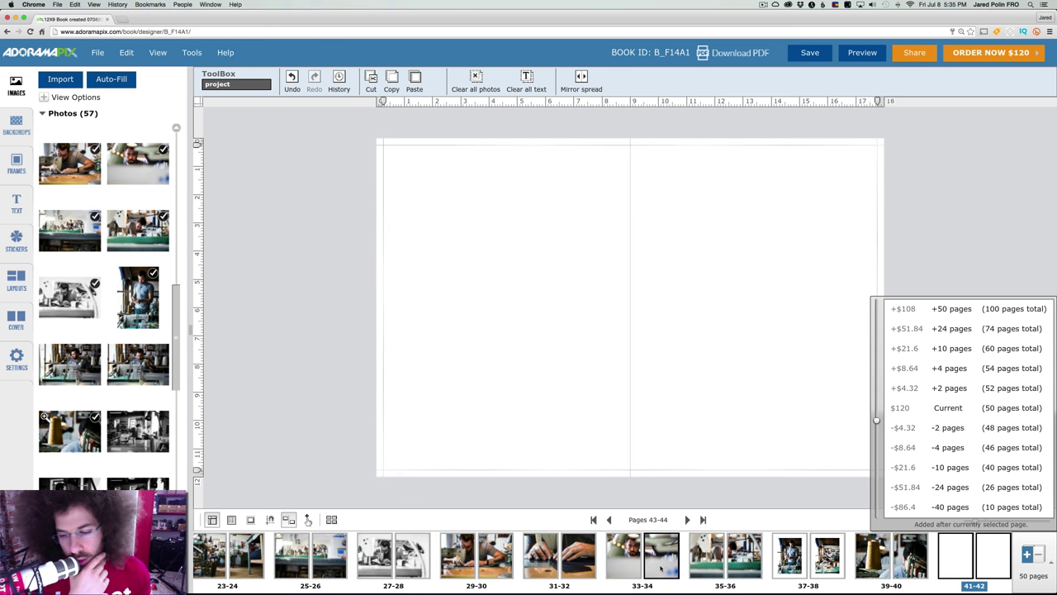
scroll(1052, 588, right, 1)
click(701, 416)
scroll(977, 575, right, 5)
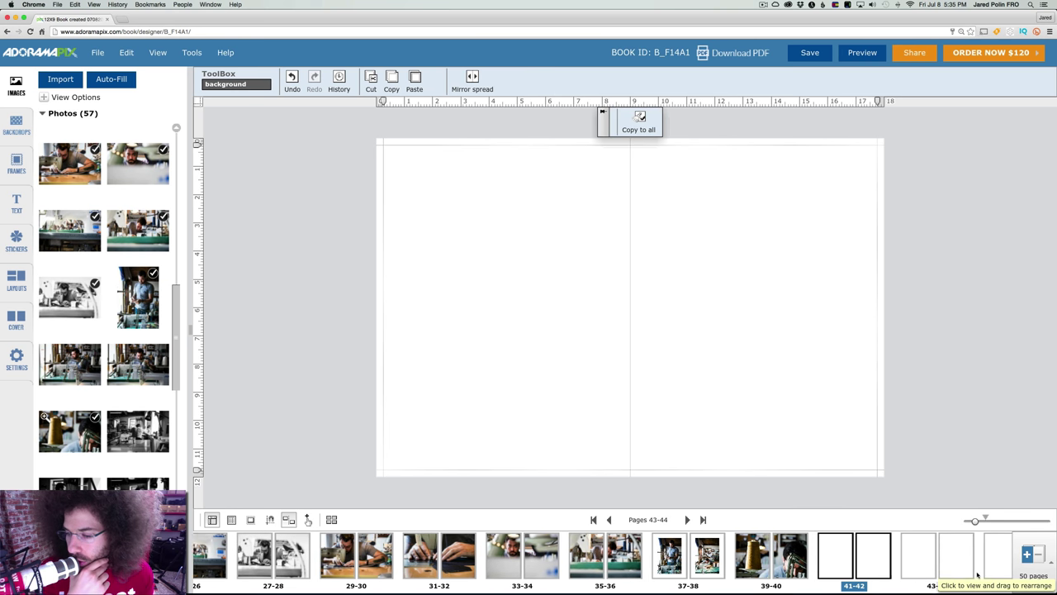
scroll(977, 576, right, 3)
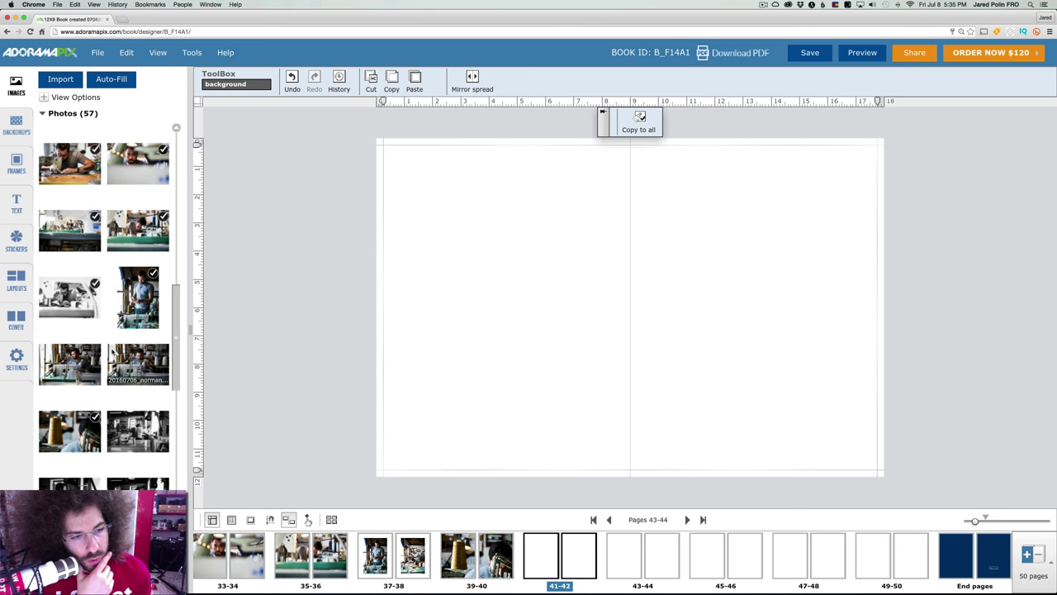
- Preview the photo of the tailor adjusting the lamp, and fill spread 41-42 with the similar shot of him looking toward the window
double_click(113, 354)
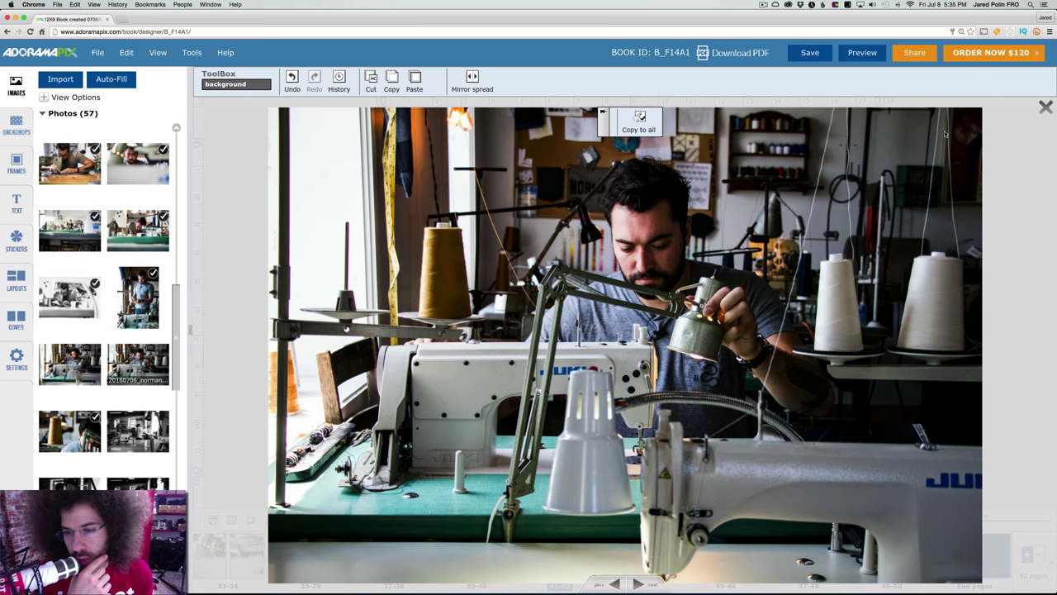
key(Escape)
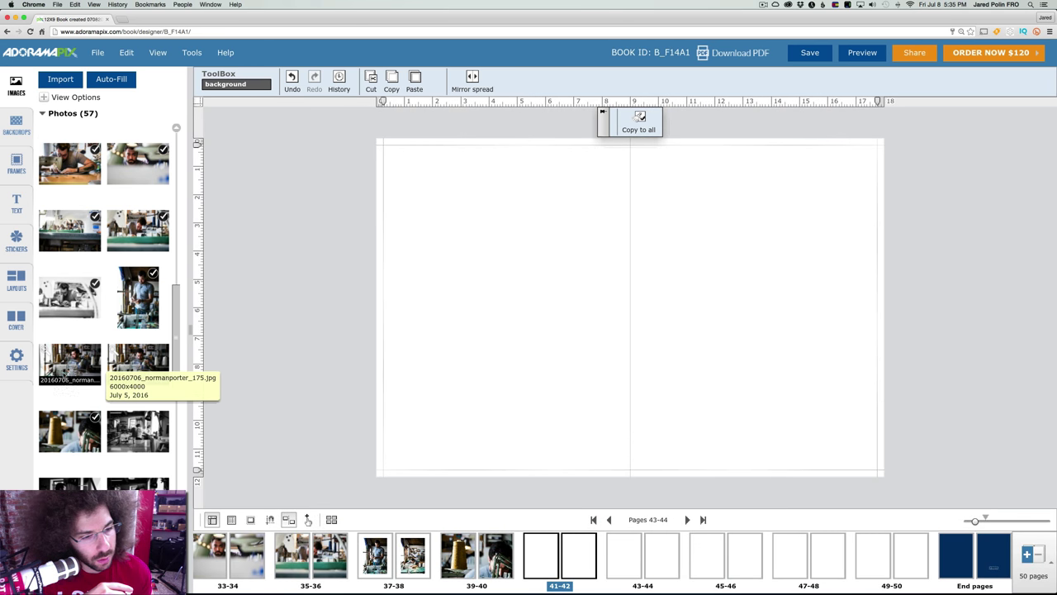
drag(68, 361, 632, 289)
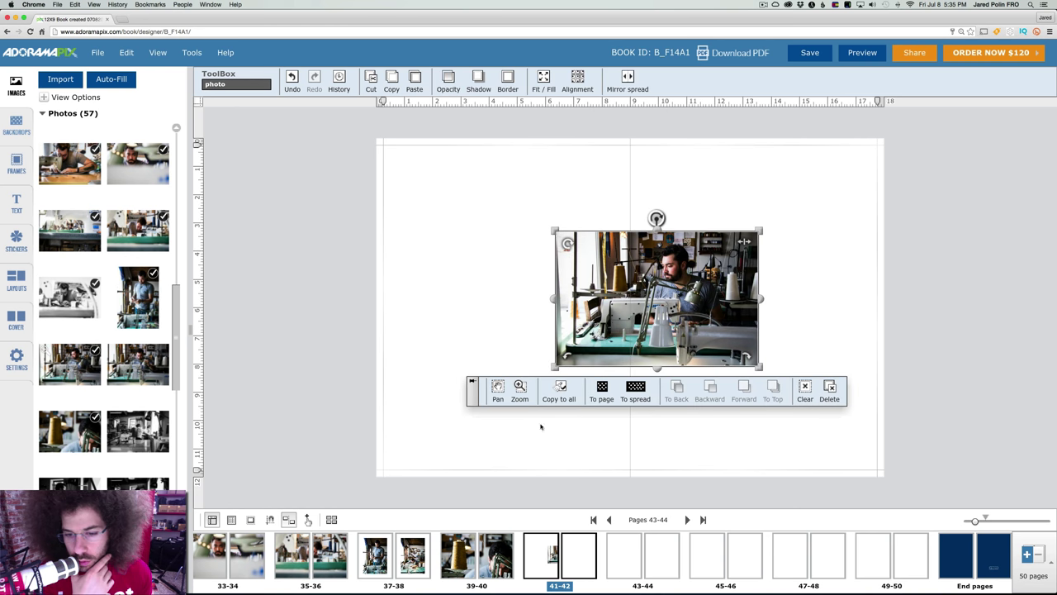
click(632, 390)
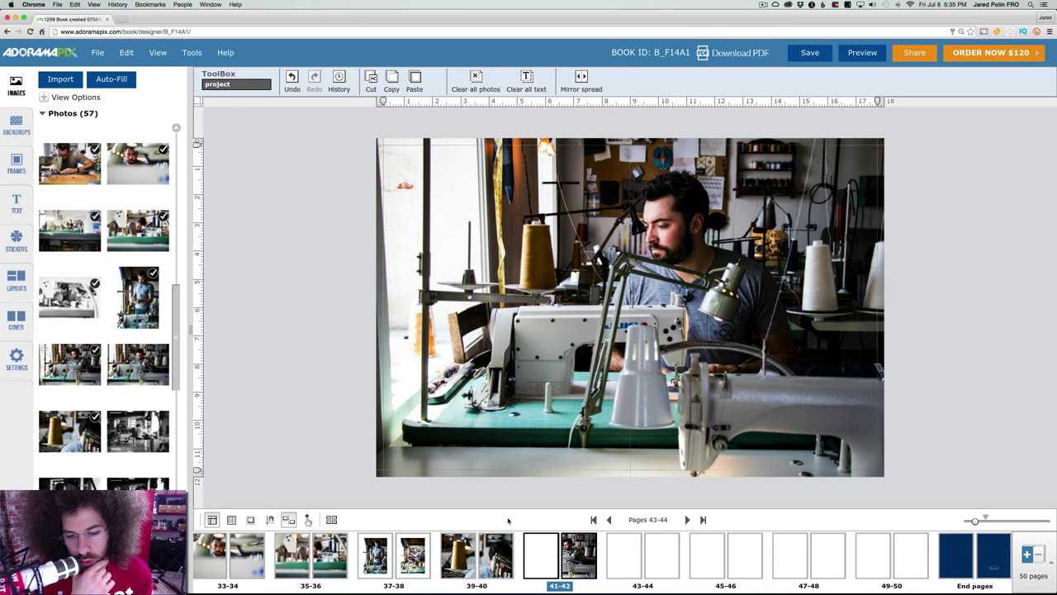
- Fill spread 43-44 with the black-and-white photo of the tailor working, seen from behind
click(639, 556)
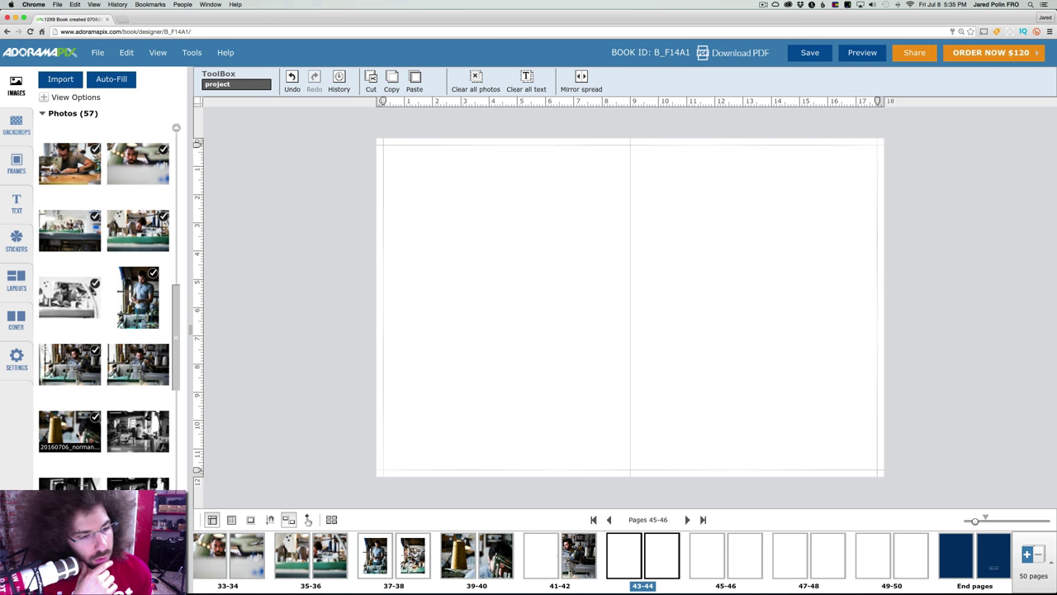
drag(132, 427, 611, 322)
click(589, 404)
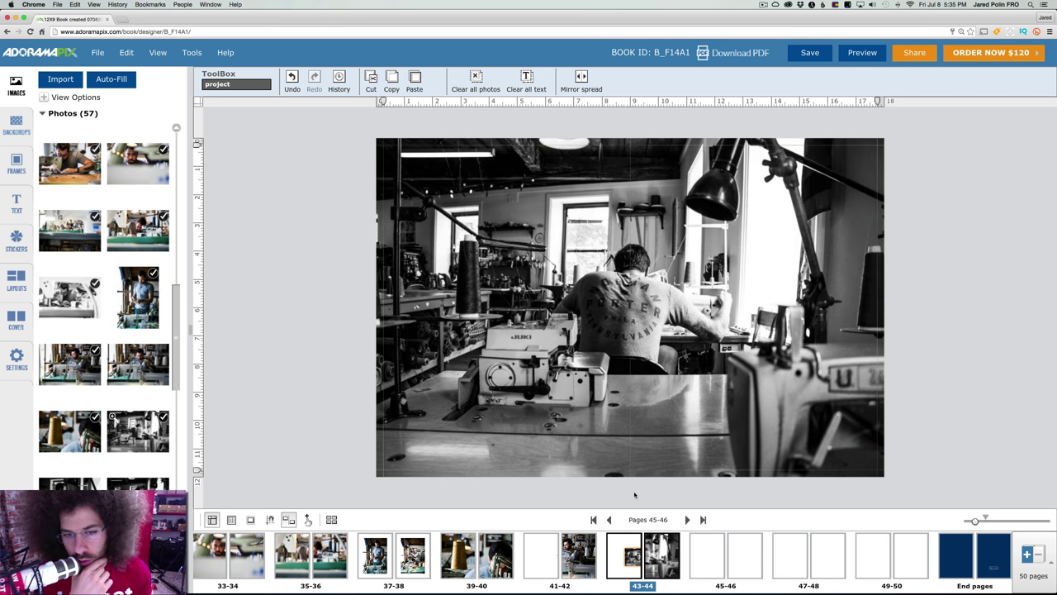
- Try the dark, close black-and-white photo of the tailor from behind across all of spread 45-46
click(698, 548)
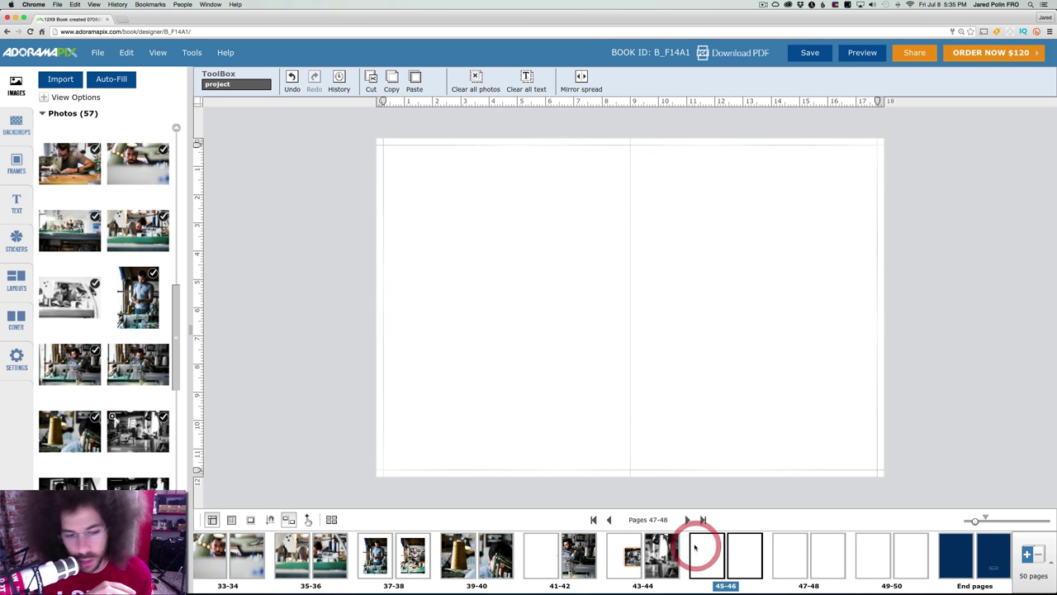
drag(176, 331, 176, 377)
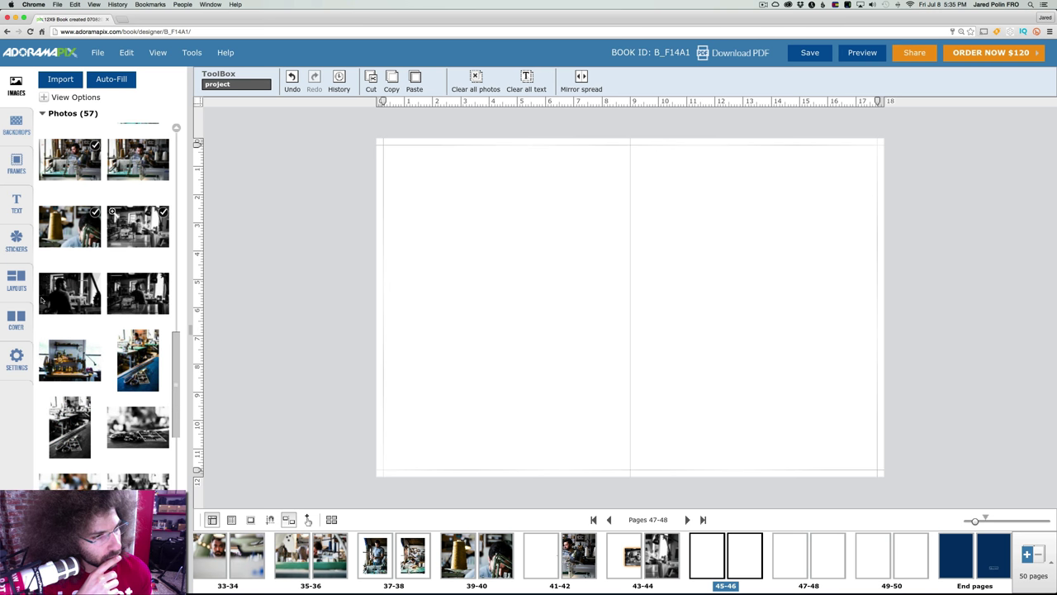
drag(51, 293, 680, 304)
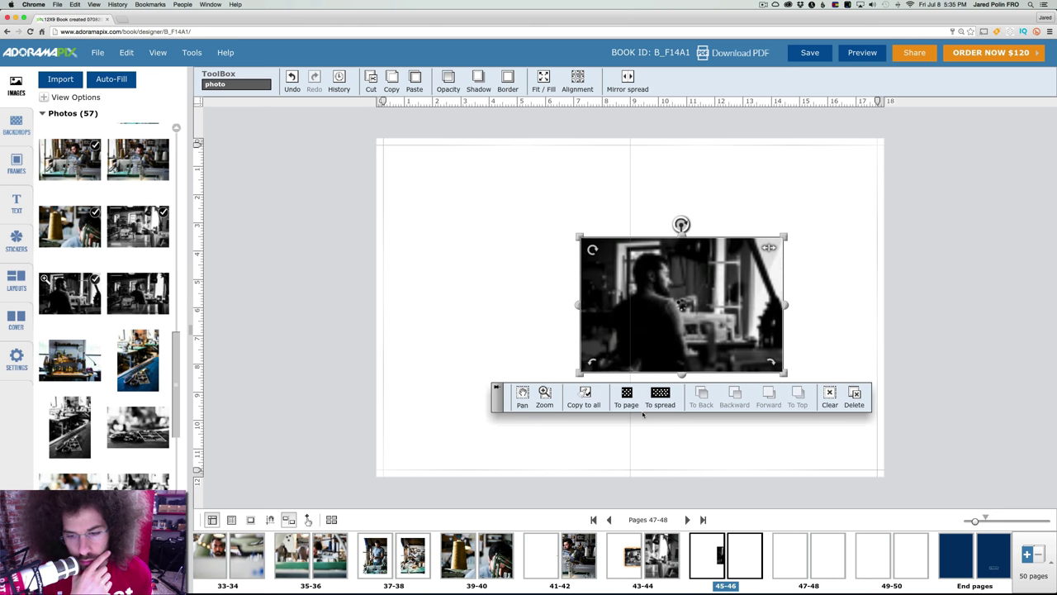
click(661, 397)
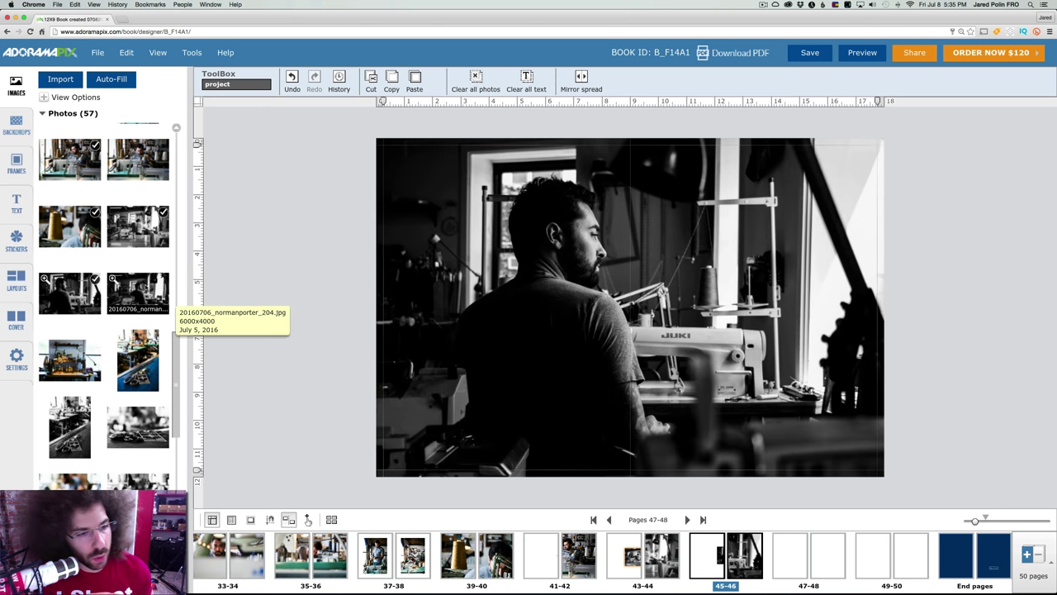
- Place the wider black-and-white photo 20160706_normanporter_204.jpg across all of spread 45-46 instead, and compare it with spread 43-44
click(615, 298)
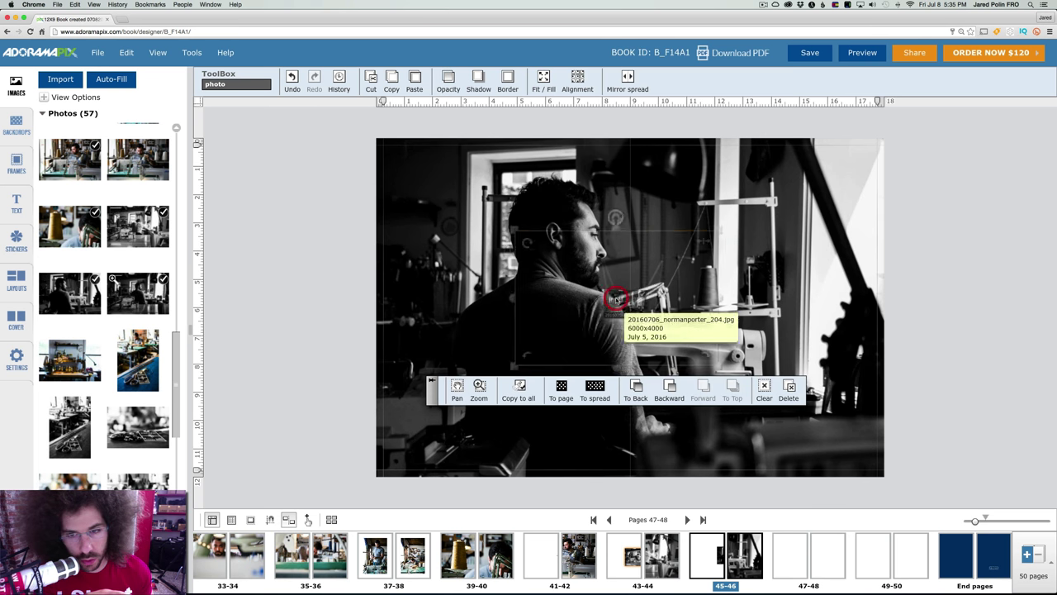
click(593, 385)
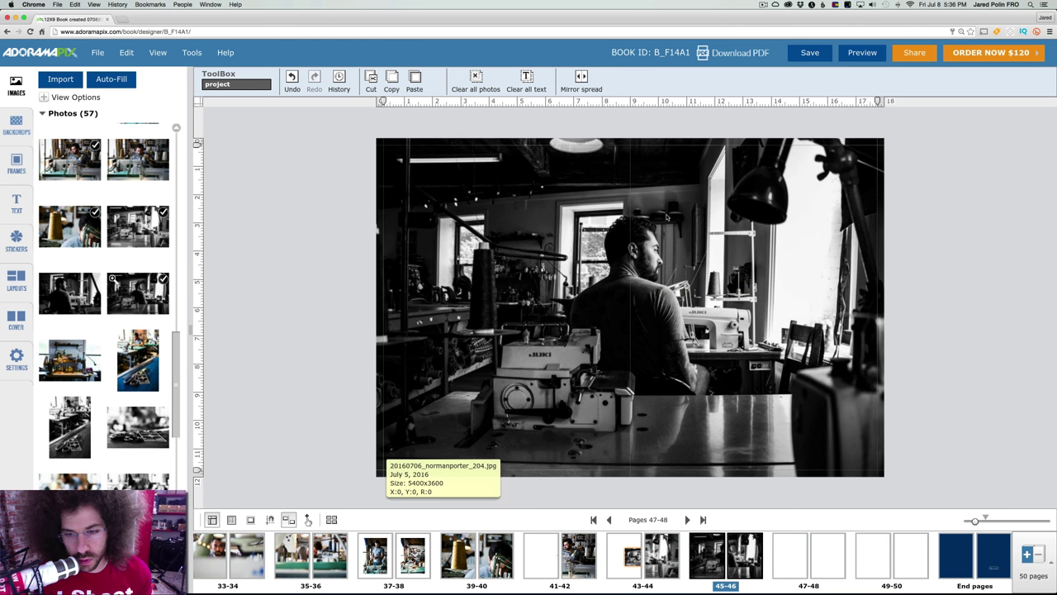
click(653, 552)
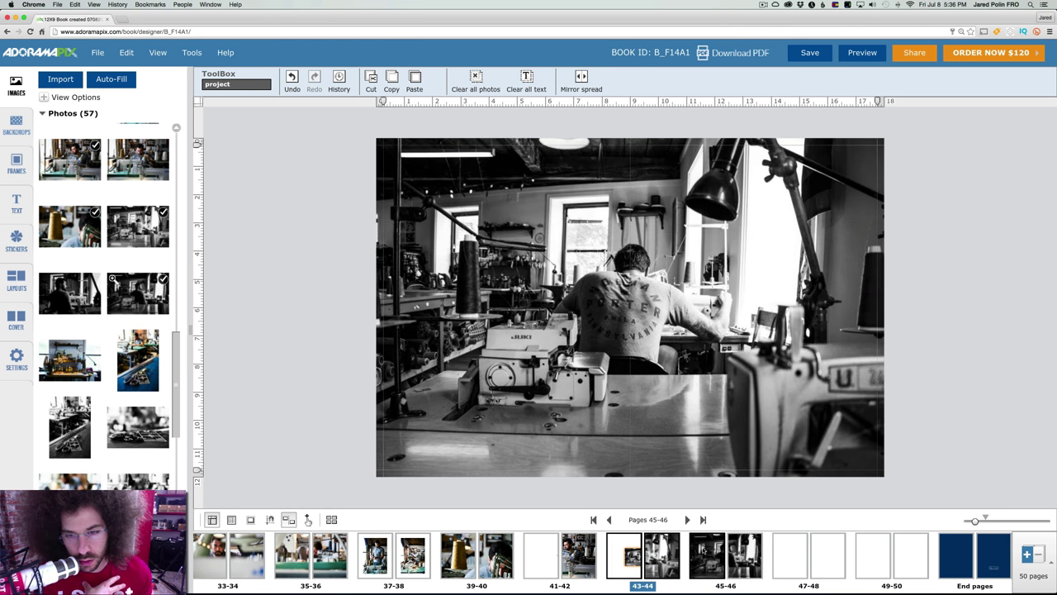
click(703, 549)
- Fill spread 47-48 with the color photo of the workbench with bottles and a shelf
click(791, 551)
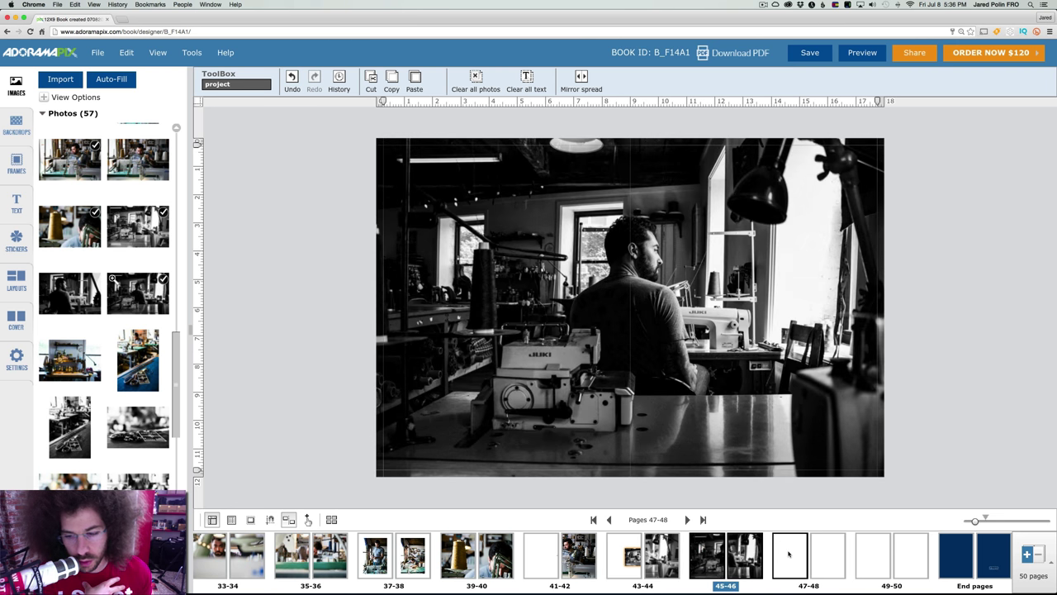
drag(172, 339, 177, 365)
drag(71, 246, 630, 310)
click(618, 402)
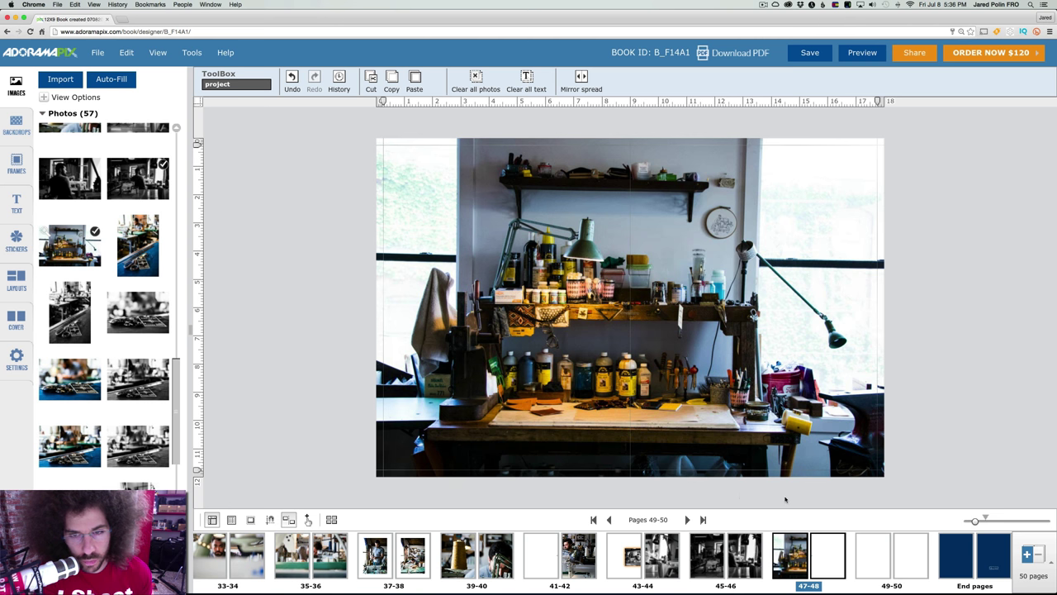
- Add 10 more pages after spread 47-48 for 60 pages total, and bring blank spread 49-50 into view
click(1021, 554)
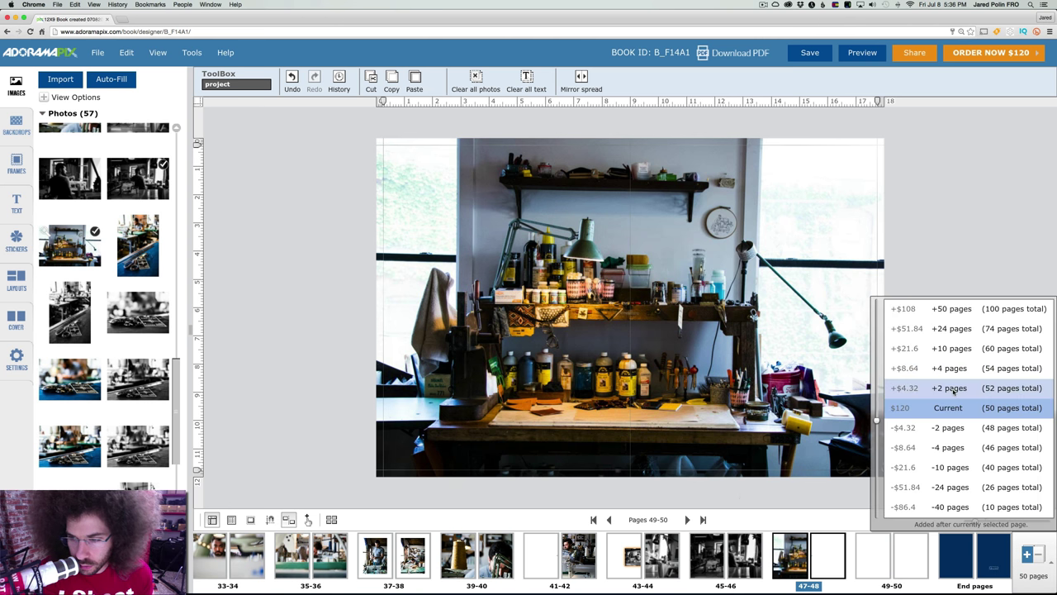
click(940, 350)
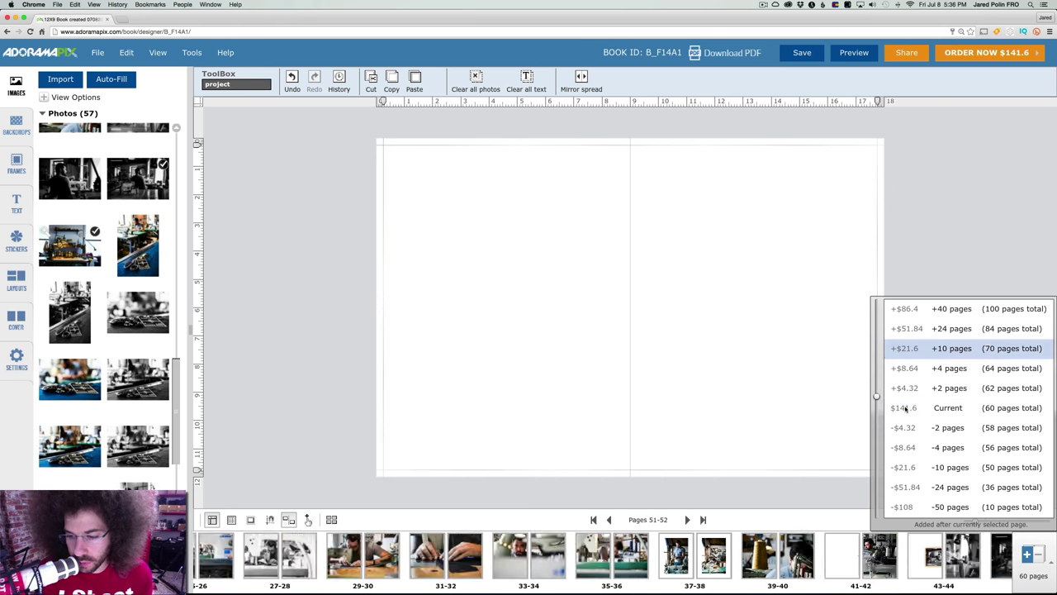
click(786, 432)
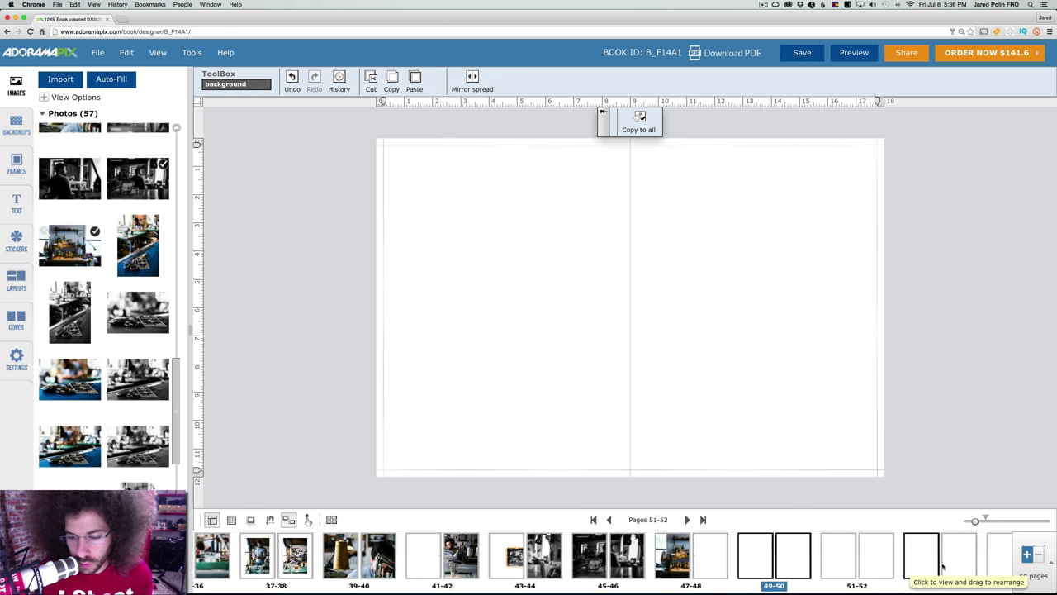
click(733, 553)
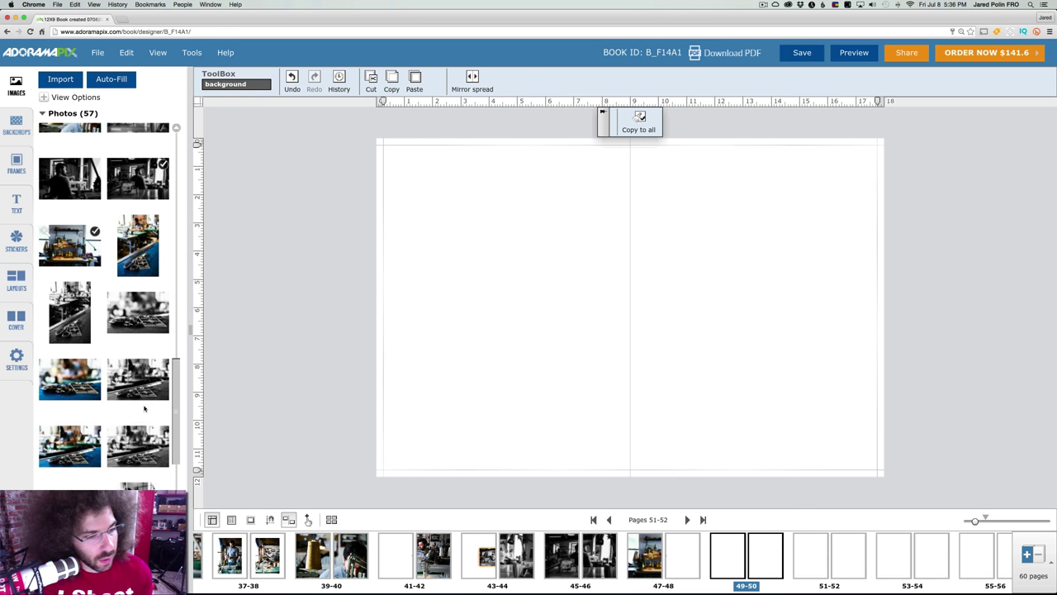
- Preview the vertical color photo of the scissors and tag at full size, and look over the neighbouring scissors photos
mouse_move(175, 393)
mouse_down()
mouse_move(176, 446)
mouse_move(180, 384)
mouse_up()
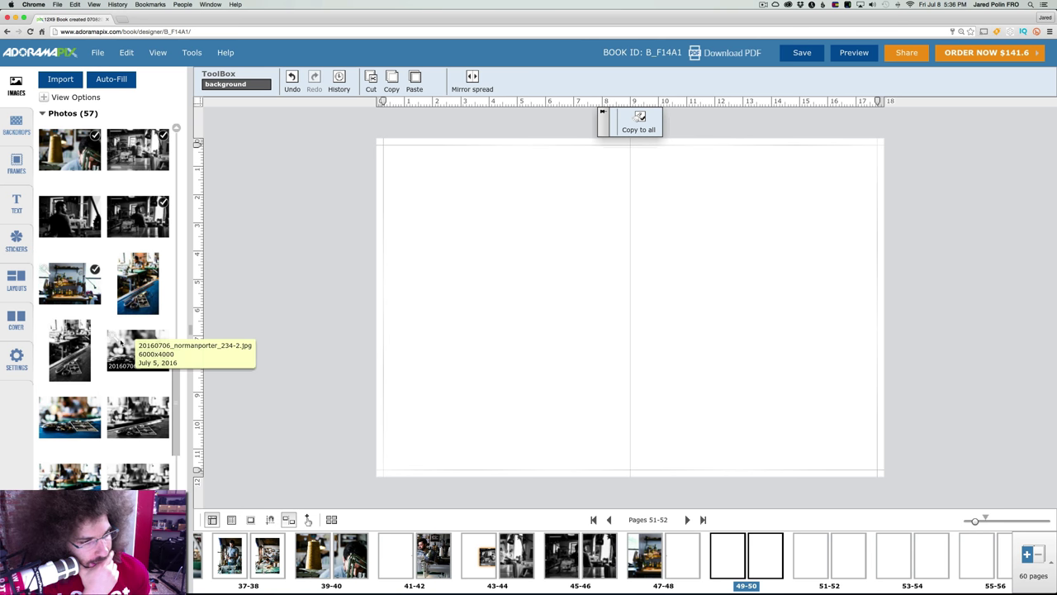
double_click(125, 266)
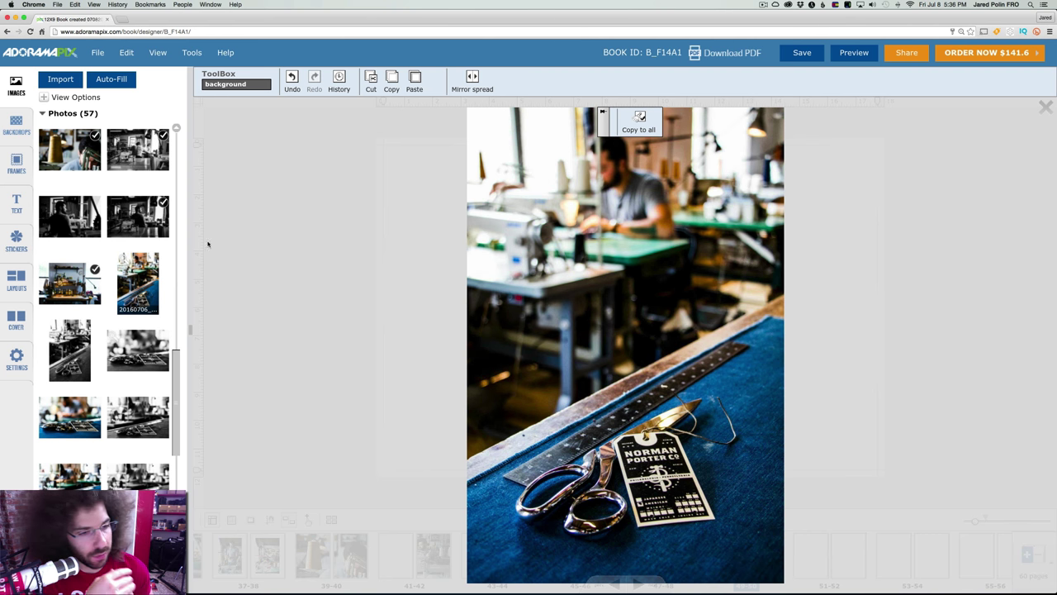
click(874, 152)
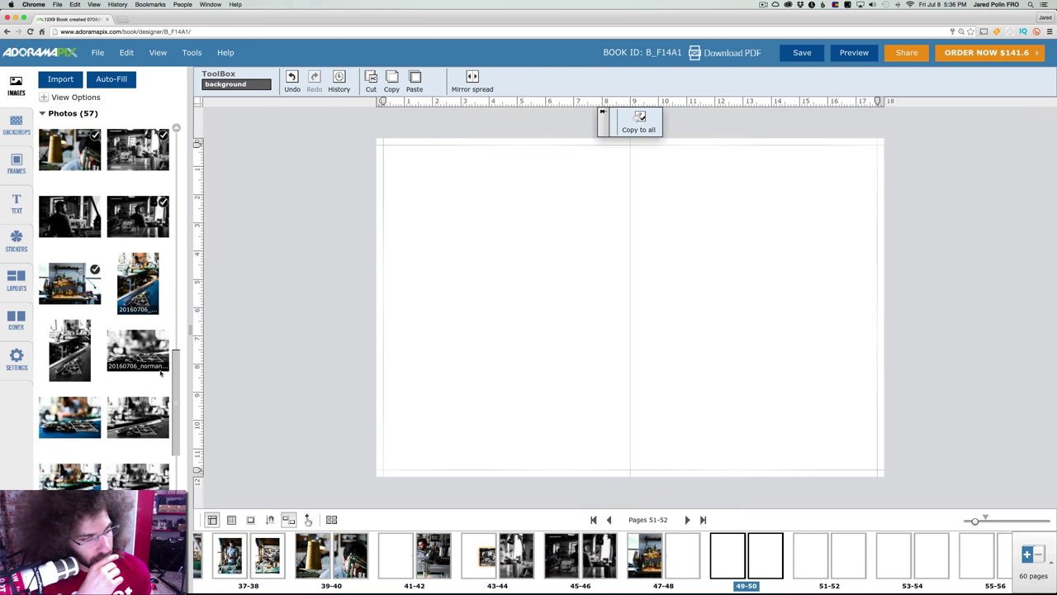
mouse_move(177, 381)
mouse_down()
mouse_move(178, 400)
mouse_move(175, 384)
mouse_up()
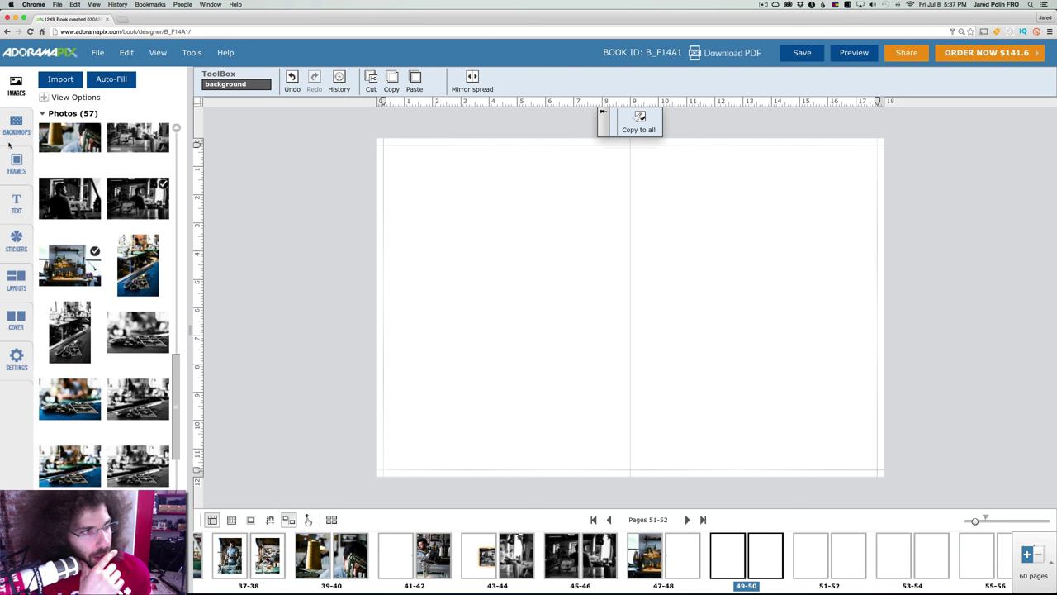
- Apply a layout with one large vertical photo placeholder to each page of spread 49-50
click(10, 126)
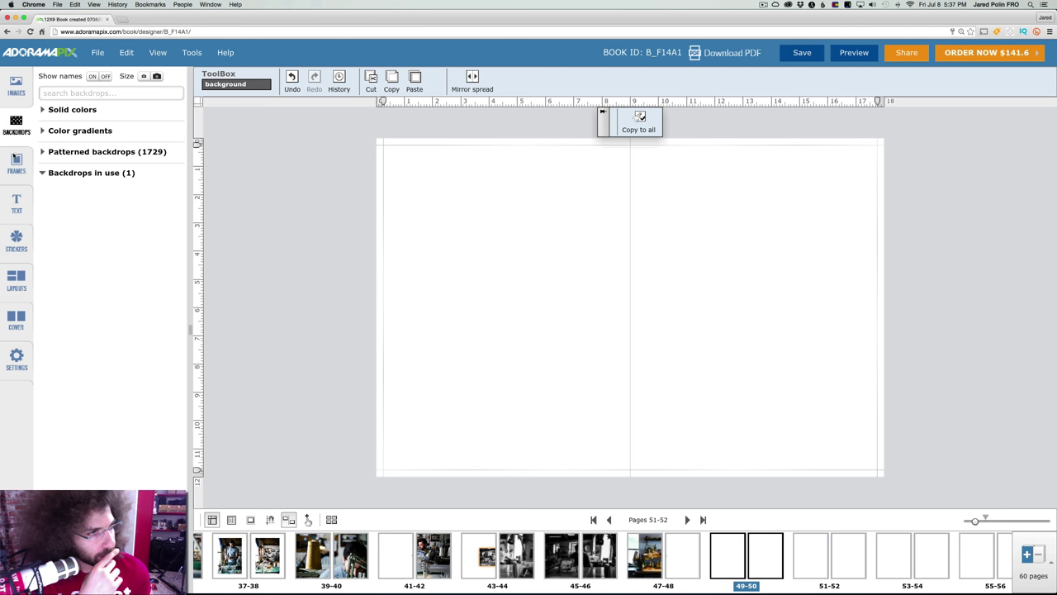
click(15, 159)
click(17, 201)
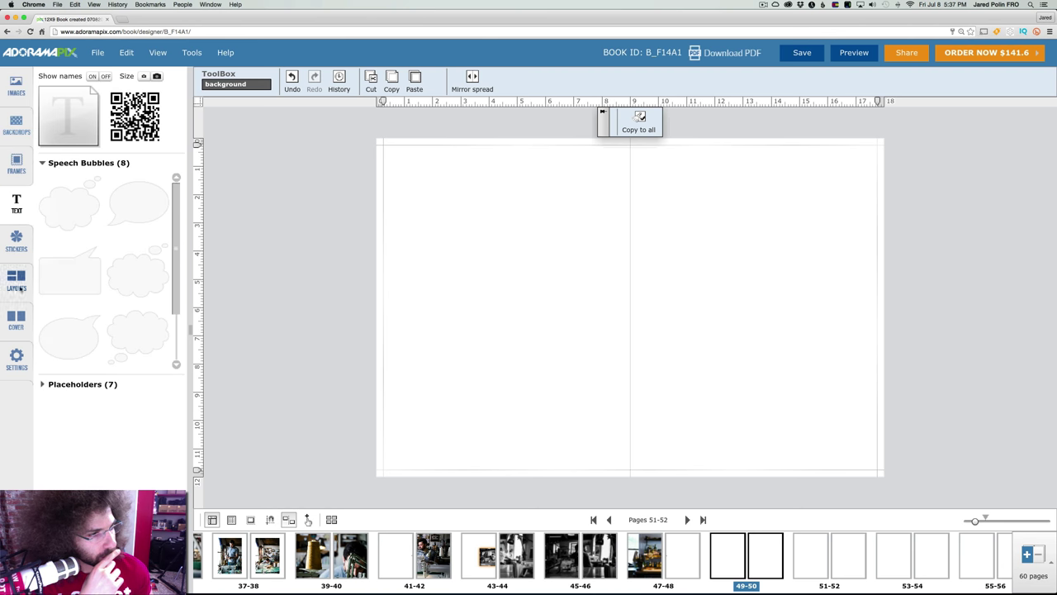
click(17, 281)
drag(136, 282, 495, 326)
drag(258, 294, 734, 277)
- Preview the color and black-and-white vertical scissors-and-tag photos at full size, comparing them with the neighbouring horizontal close-ups
click(15, 85)
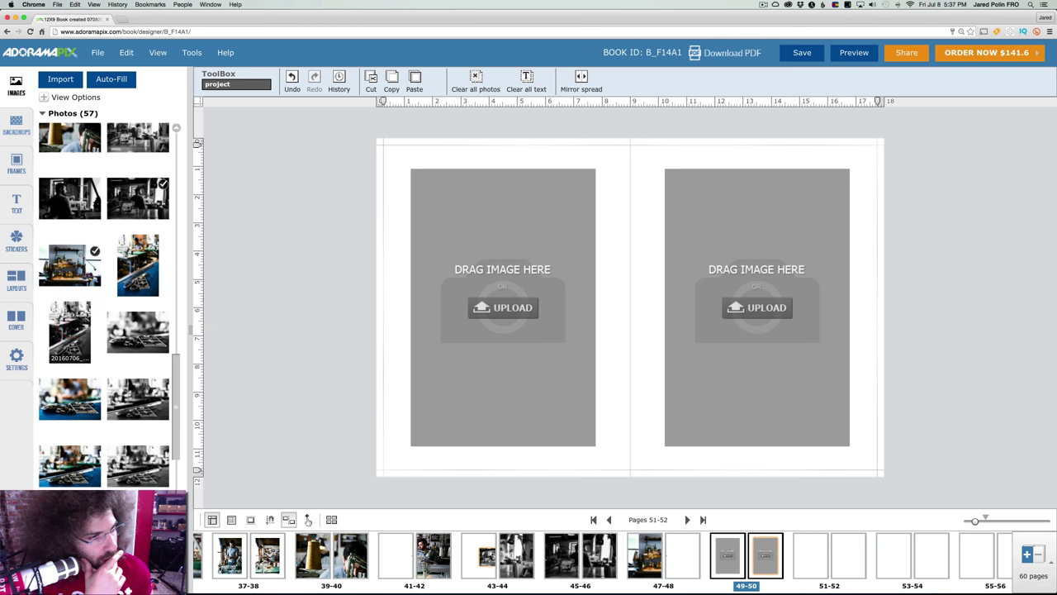
click(69, 330)
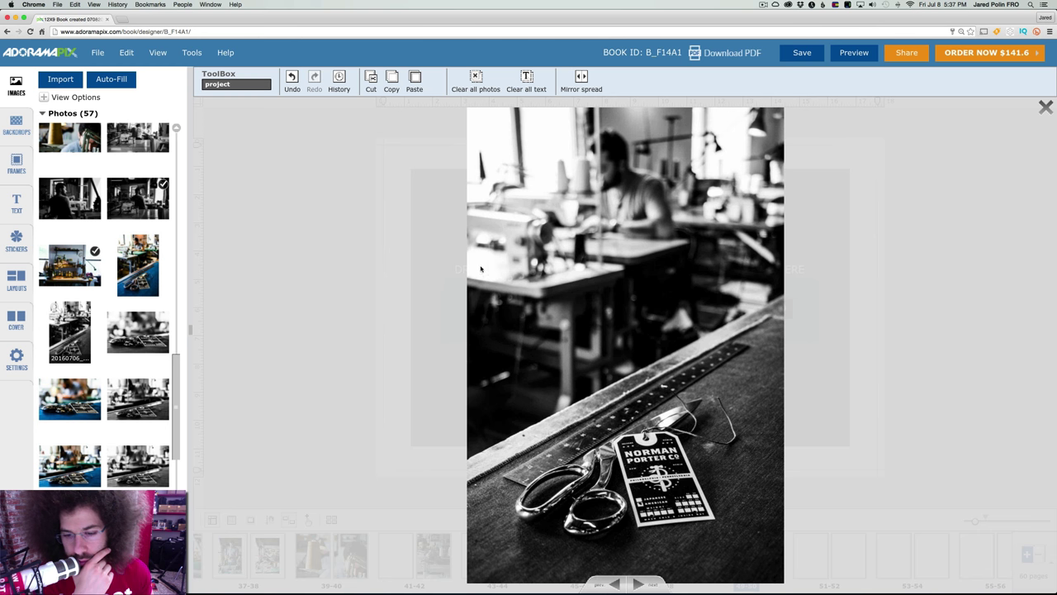
click(614, 585)
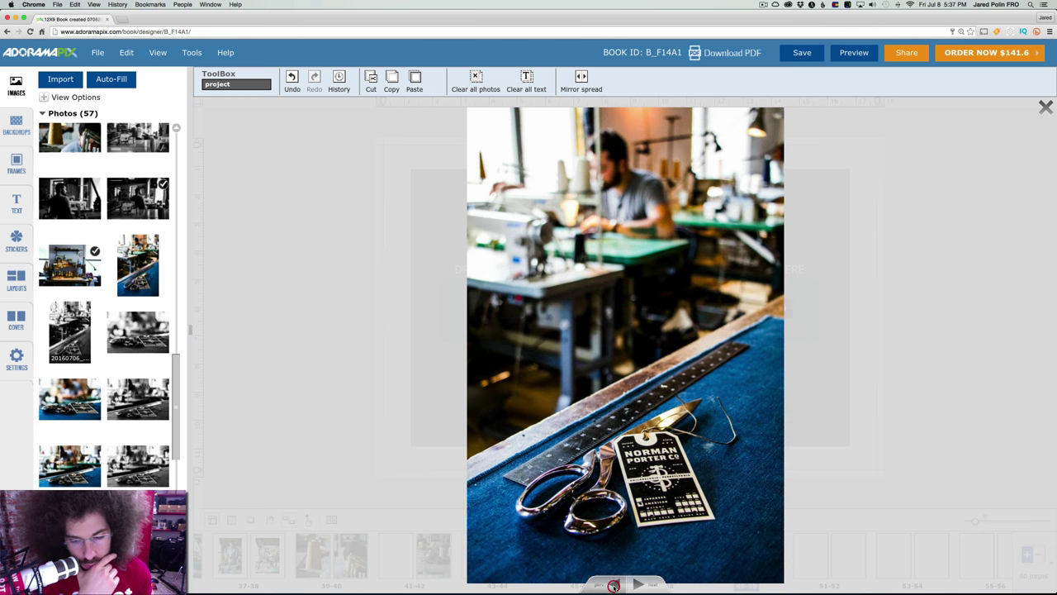
click(614, 585)
click(642, 585)
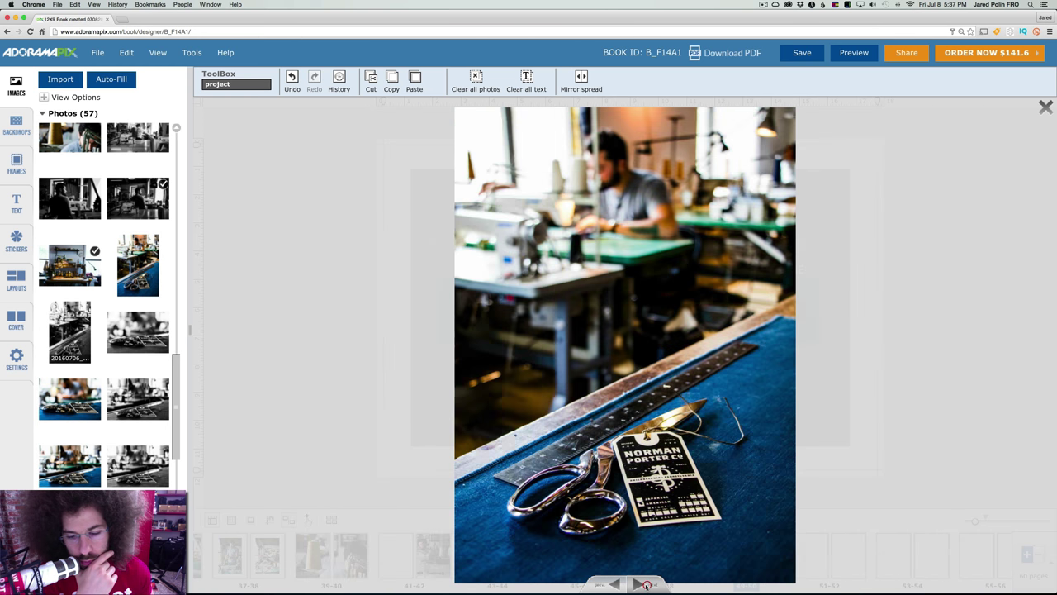
click(642, 585)
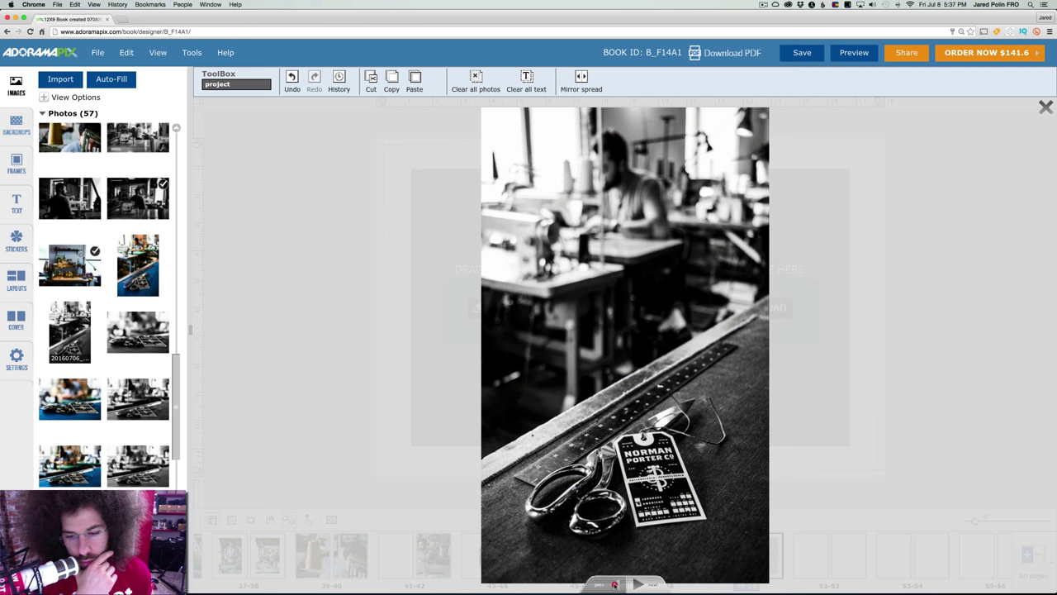
click(614, 584)
click(639, 585)
click(639, 585)
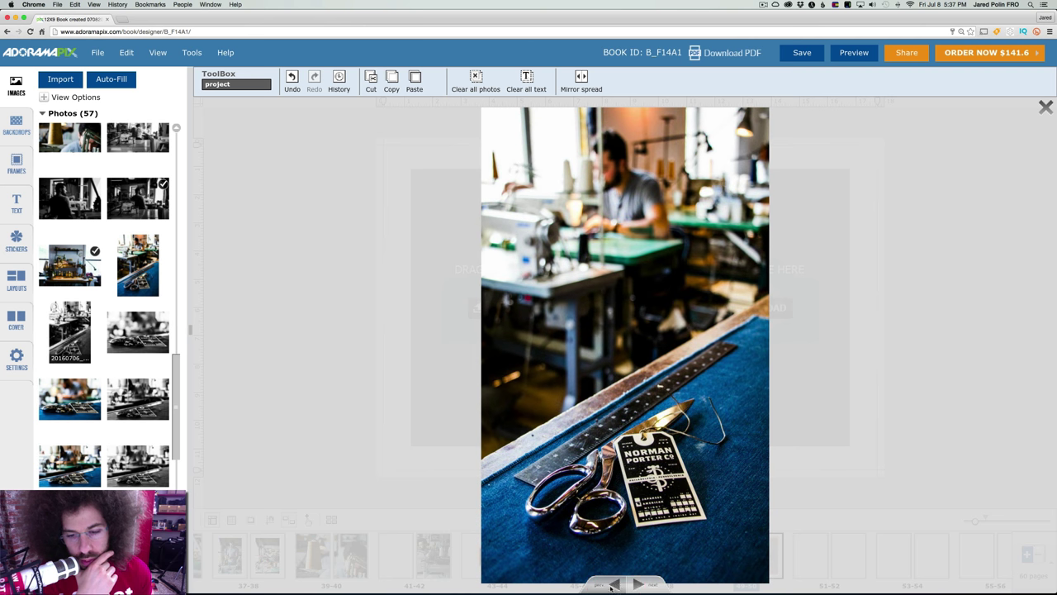
click(639, 584)
click(639, 585)
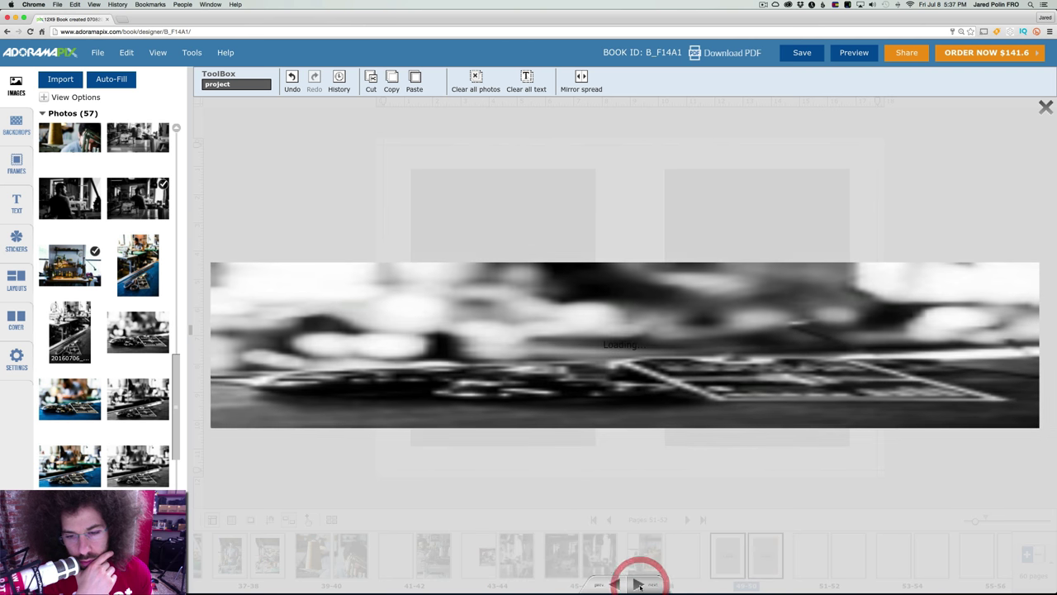
click(639, 584)
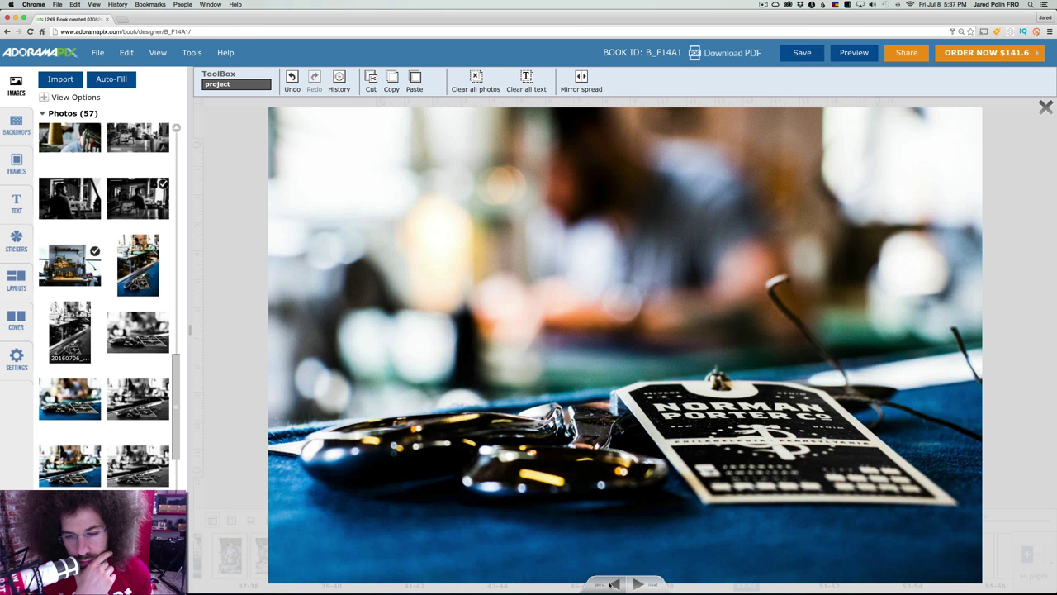
click(611, 584)
click(611, 585)
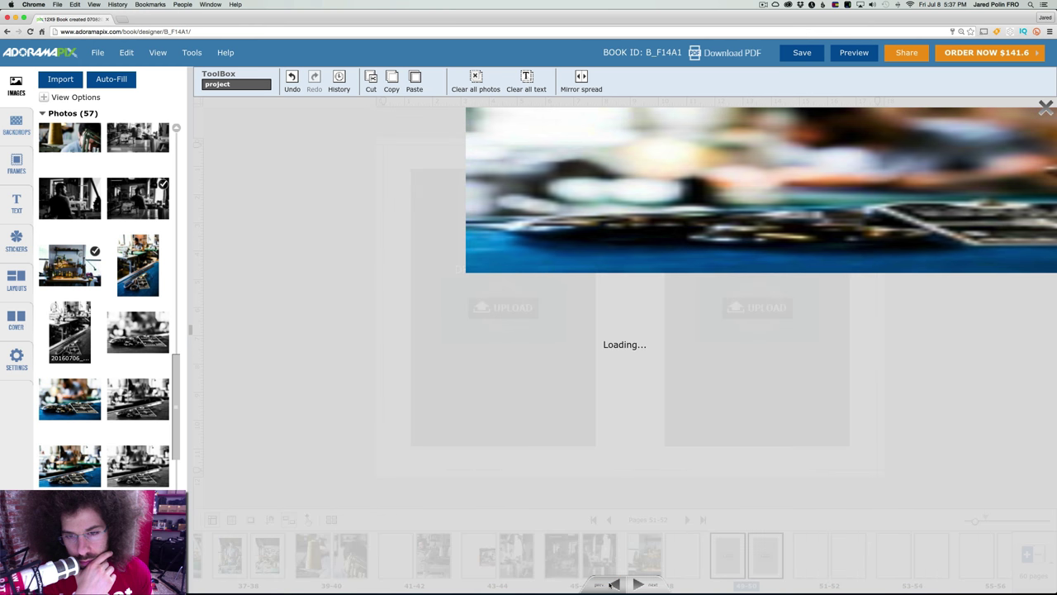
click(610, 583)
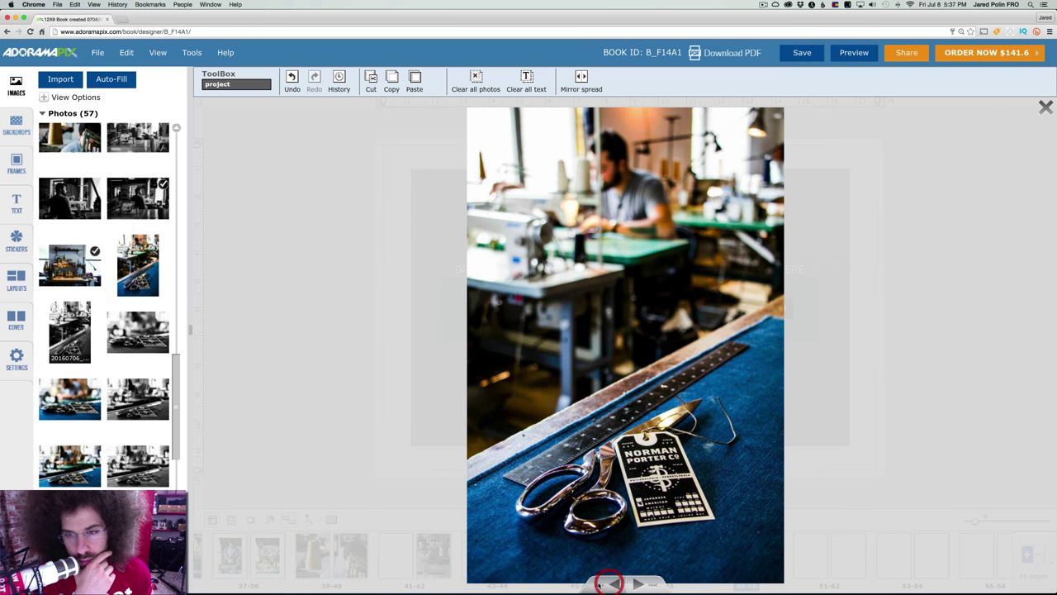
click(1045, 108)
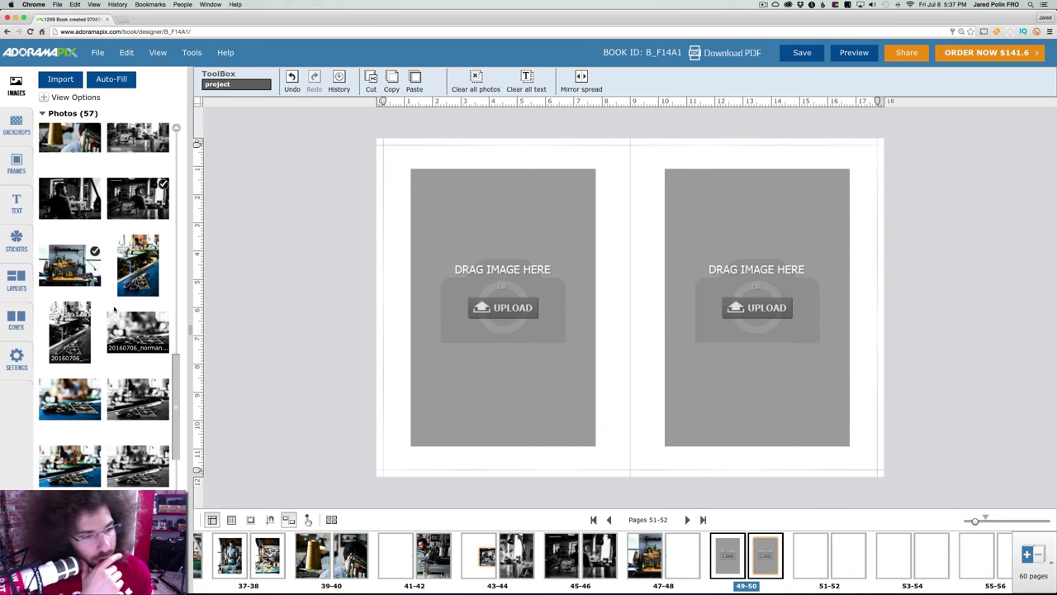
- Place the black-and-white vertical scissors photo on page 49 and the color vertical close-up on page 50, and try mirroring the spread
drag(86, 329, 495, 322)
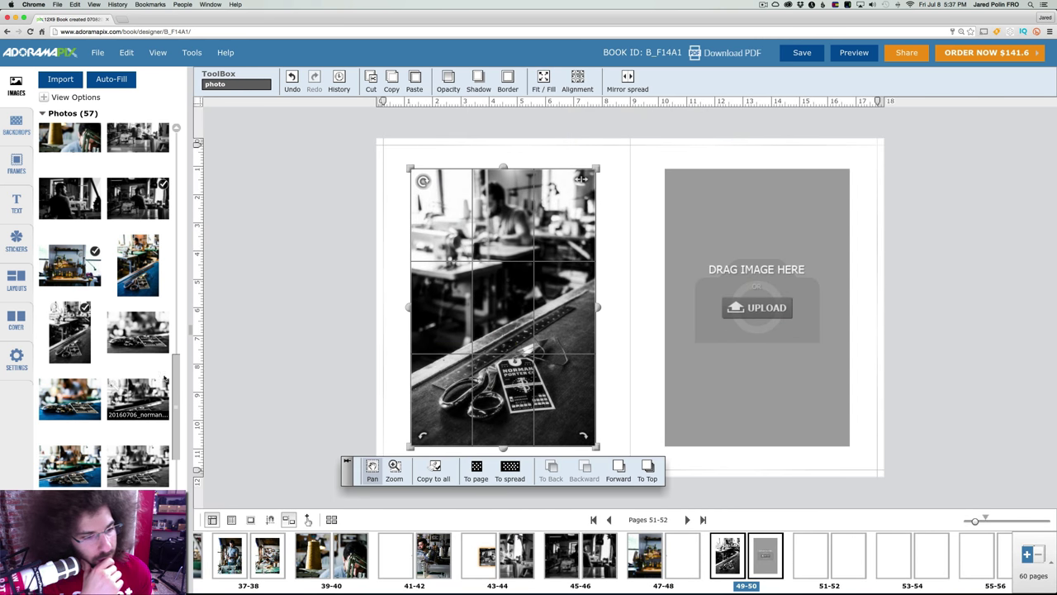
drag(176, 386, 175, 426)
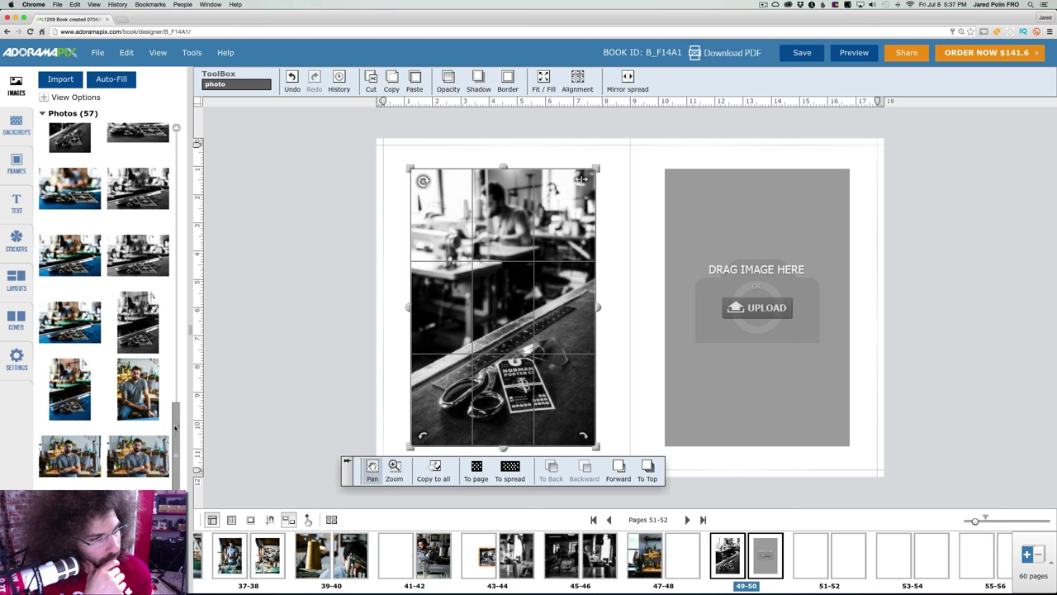
drag(71, 394, 758, 331)
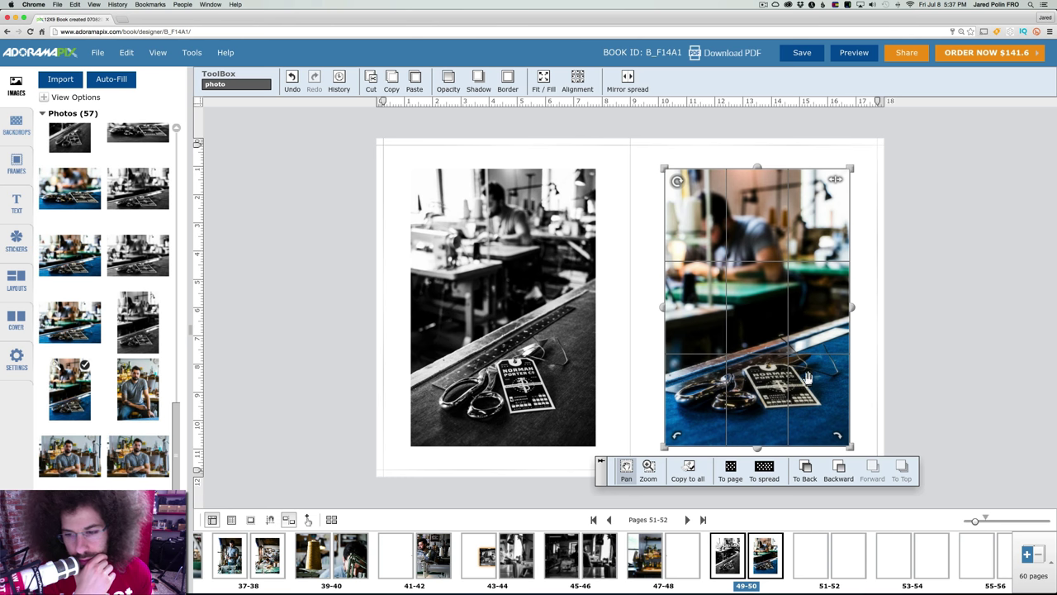
click(628, 76)
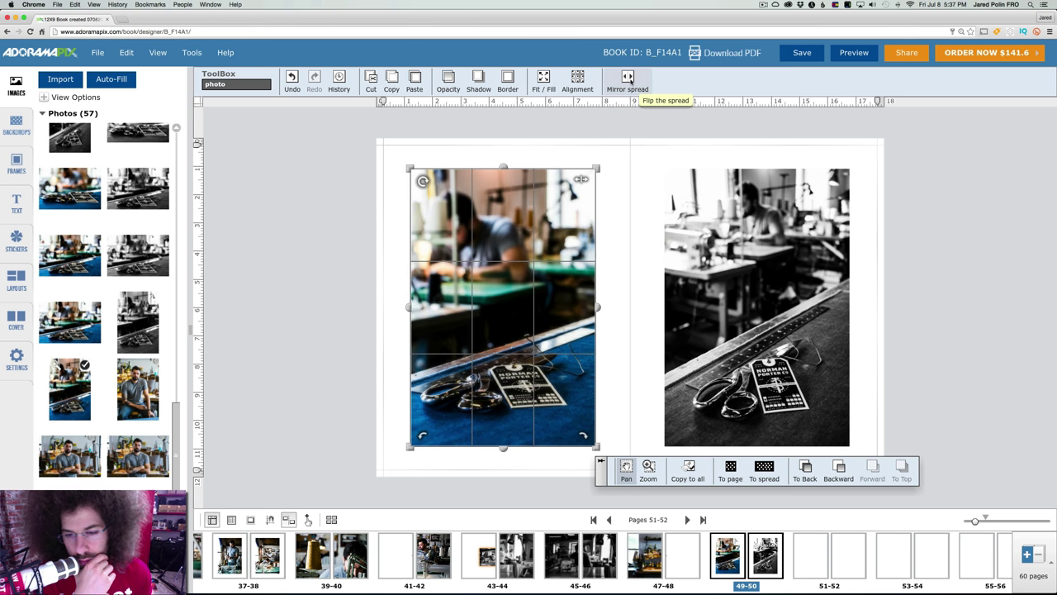
click(628, 76)
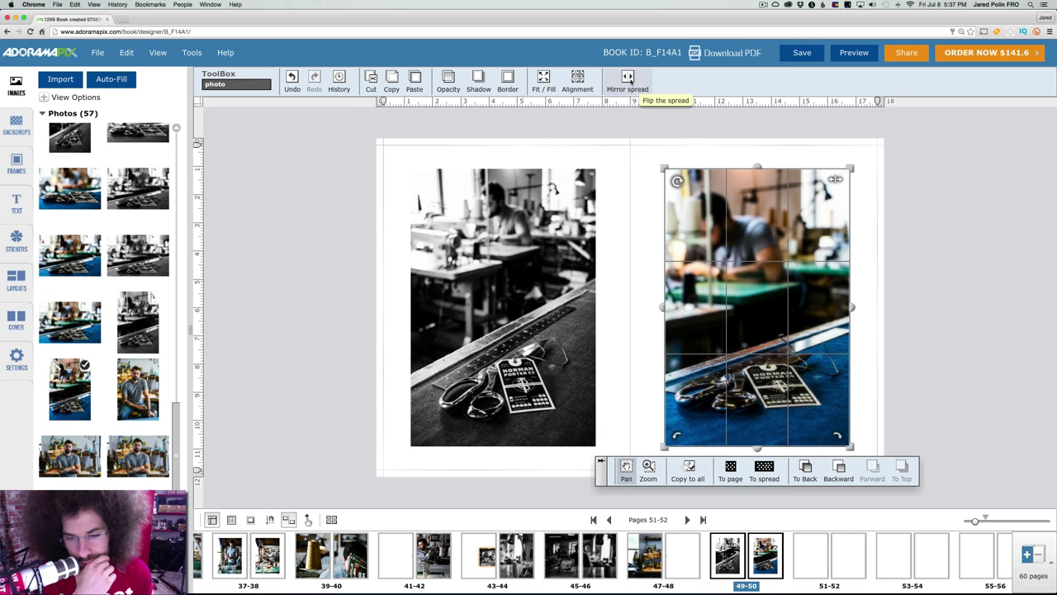
- Replace the photo on page 50 with the color vertical scissors photo 20160706_normanporter_230-2.jpg and save the book
scroll(136, 281, up, 3)
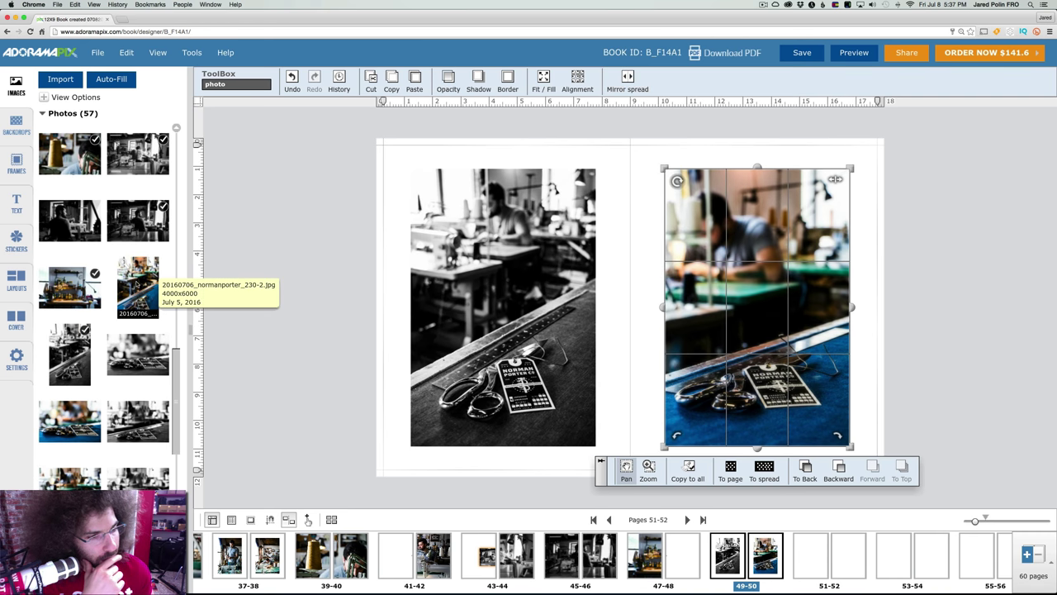
drag(136, 285, 748, 329)
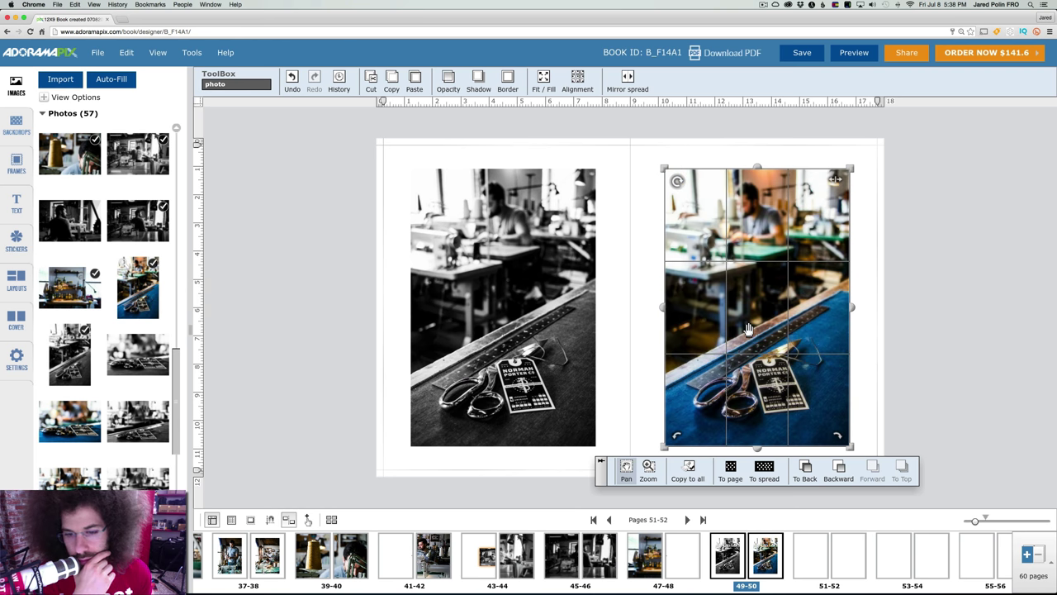
click(648, 245)
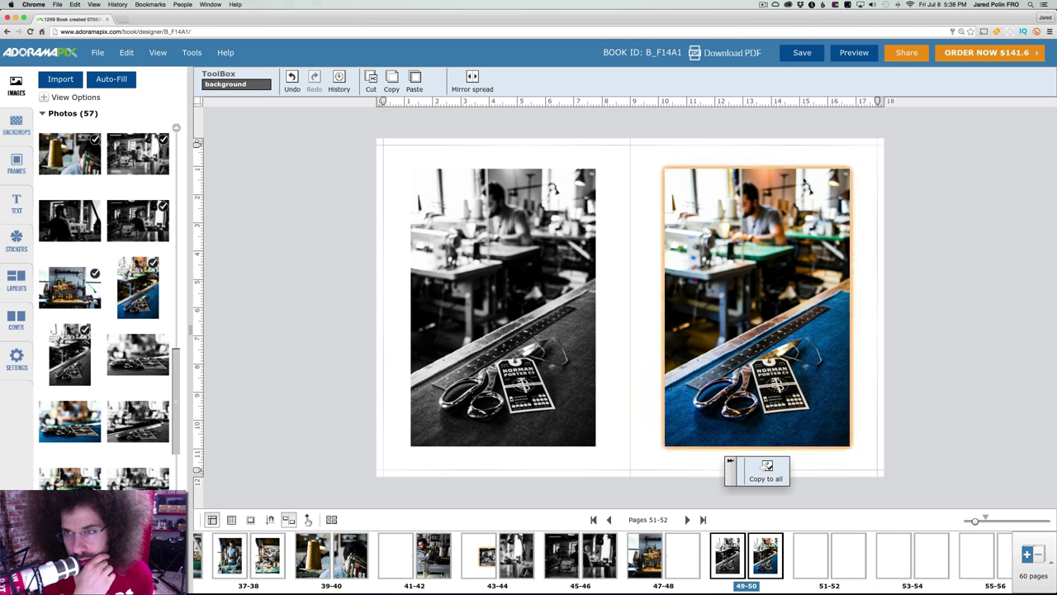
click(801, 52)
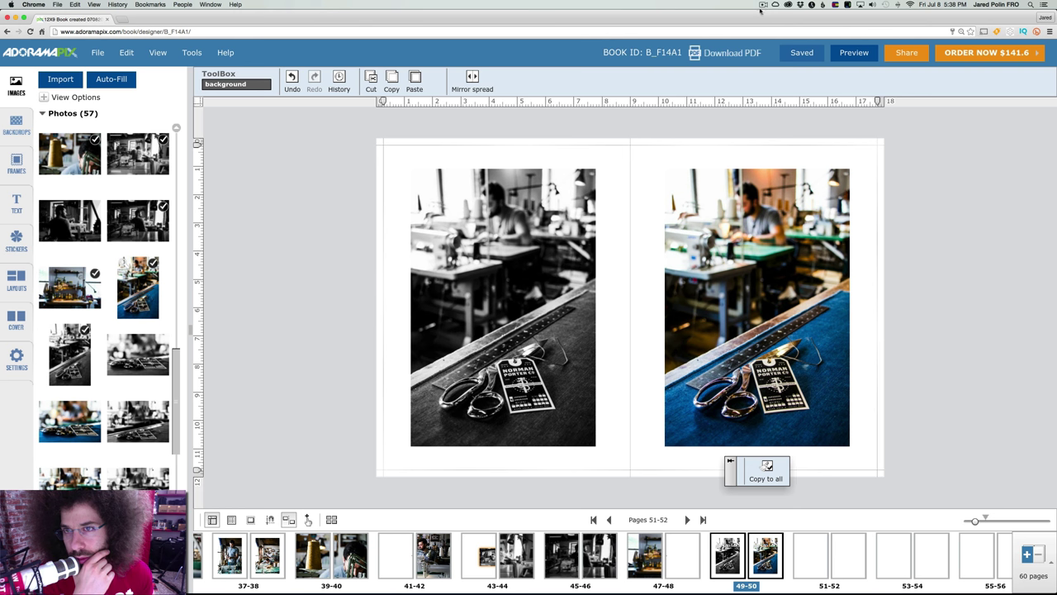
click(761, 6)
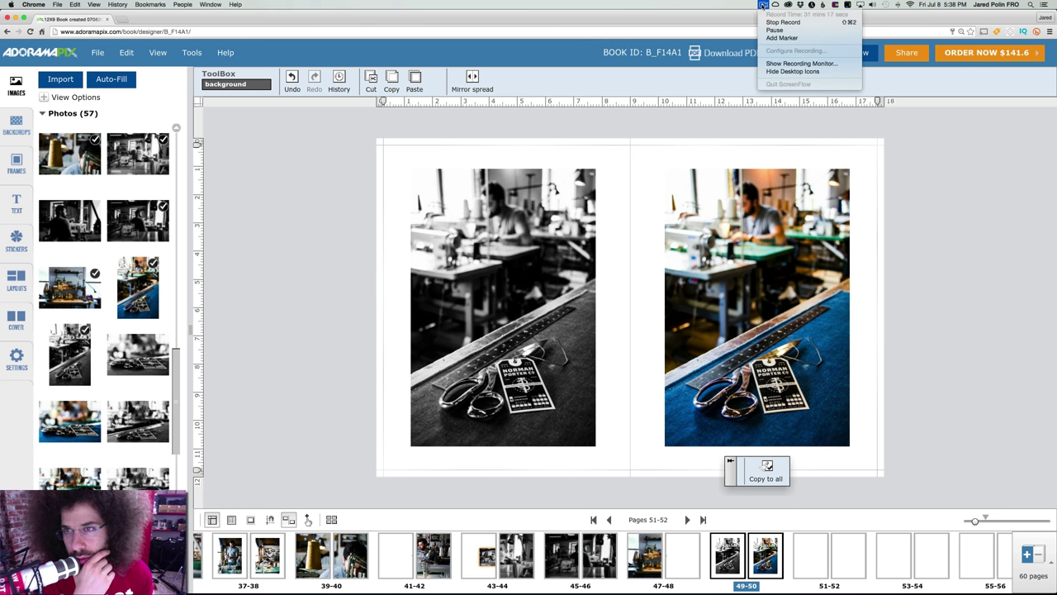
click(761, 7)
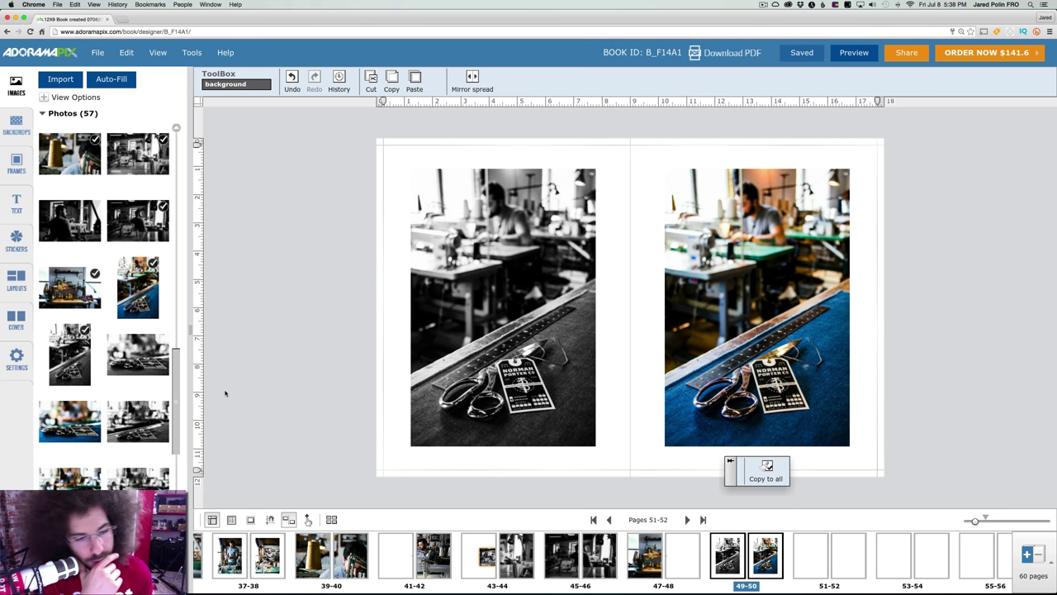
- Replace the color photo on page 50 with the black-and-white vertical close-up of the scissors and tag
mouse_move(172, 412)
mouse_down()
mouse_move(179, 462)
mouse_move(186, 416)
mouse_up()
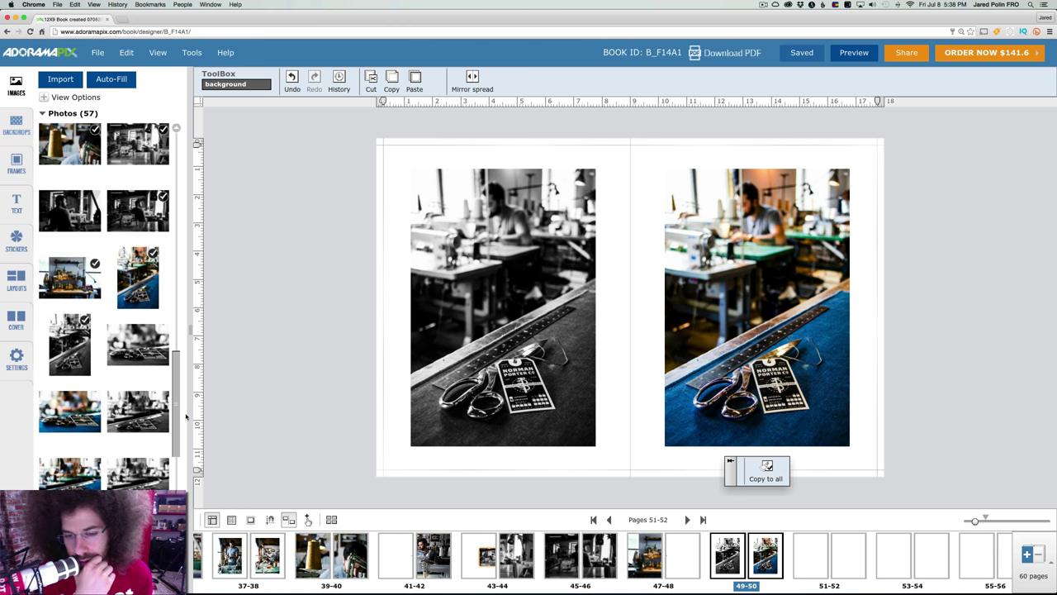
drag(186, 416, 186, 414)
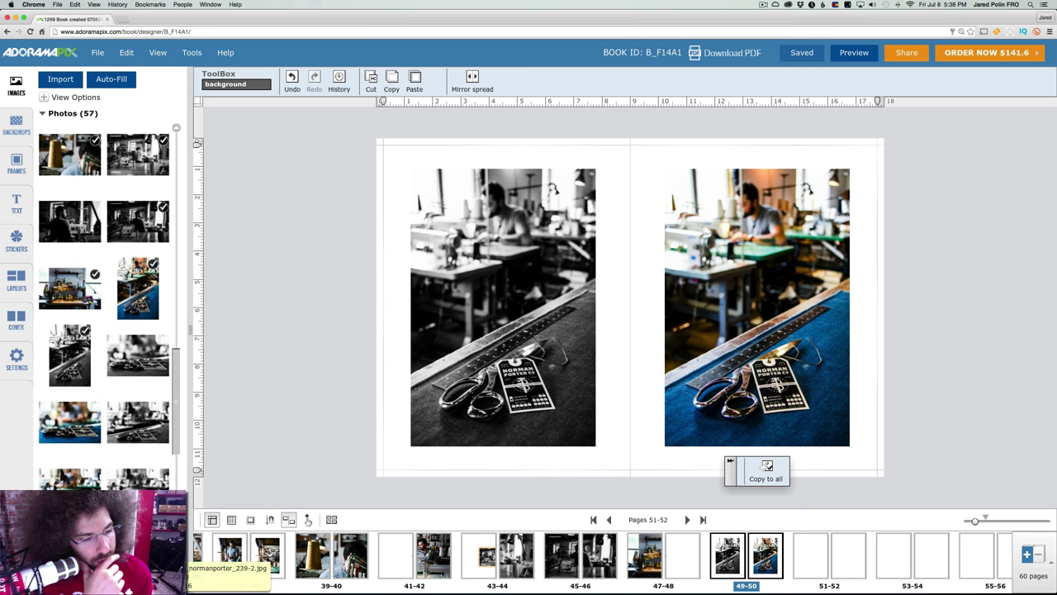
drag(230, 555, 745, 307)
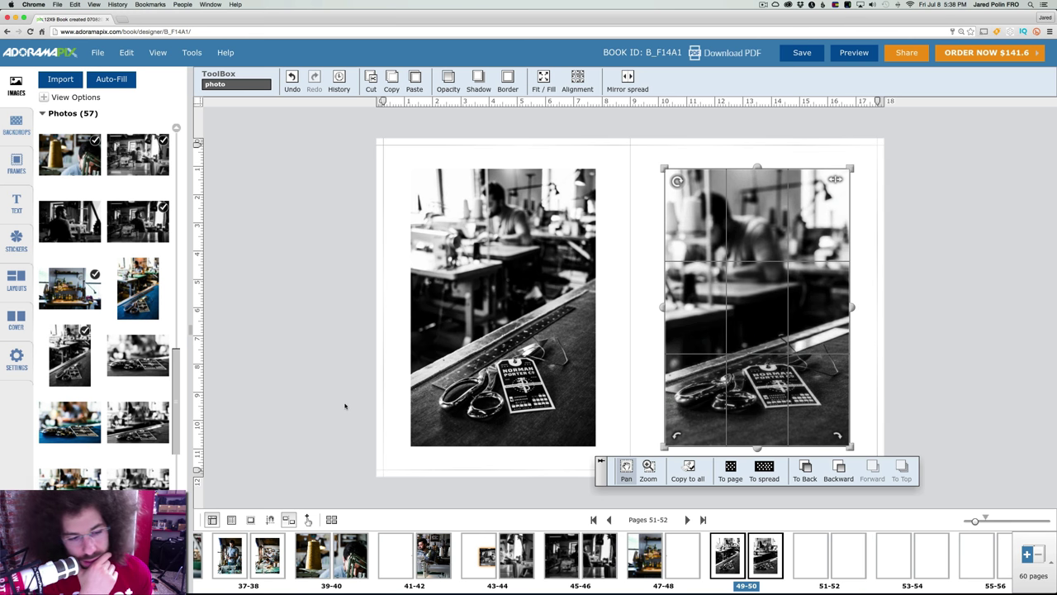
mouse_move(176, 442)
mouse_down()
mouse_move(182, 515)
mouse_move(188, 444)
mouse_up()
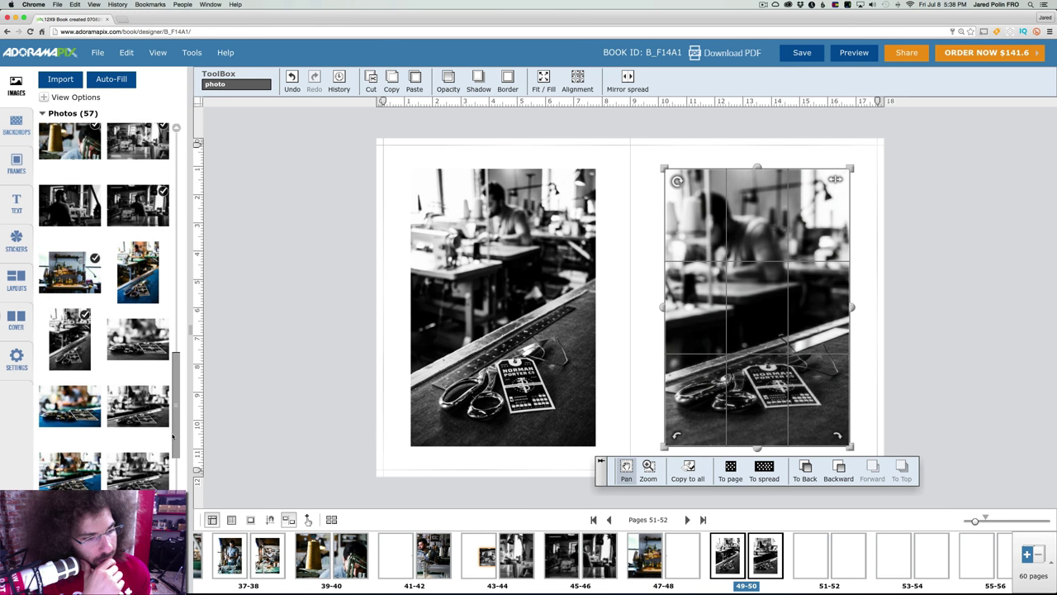
mouse_move(174, 435)
mouse_down()
mouse_move(175, 488)
mouse_move(175, 425)
mouse_up()
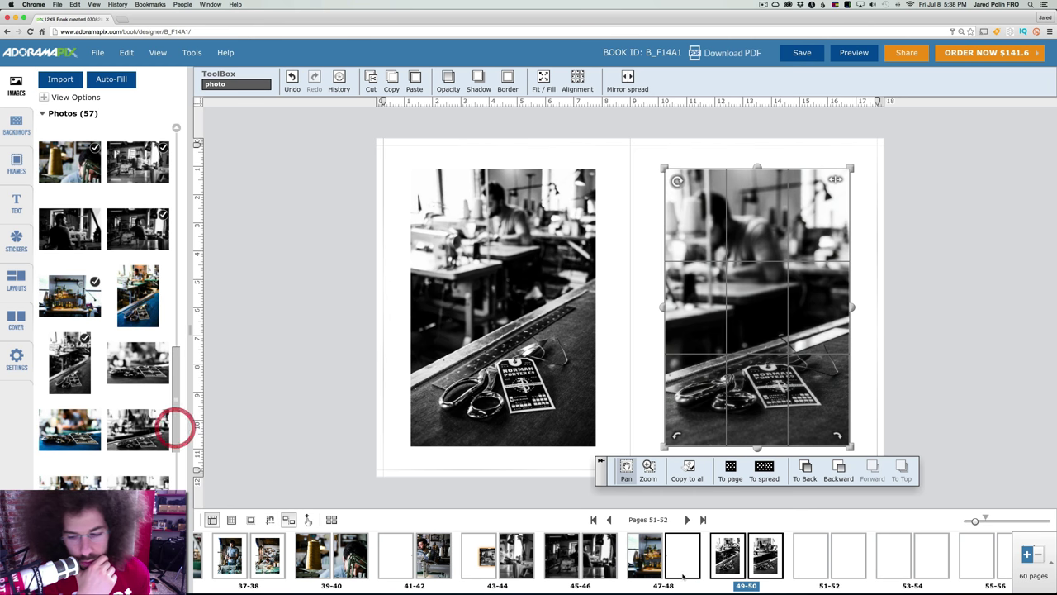
click(807, 554)
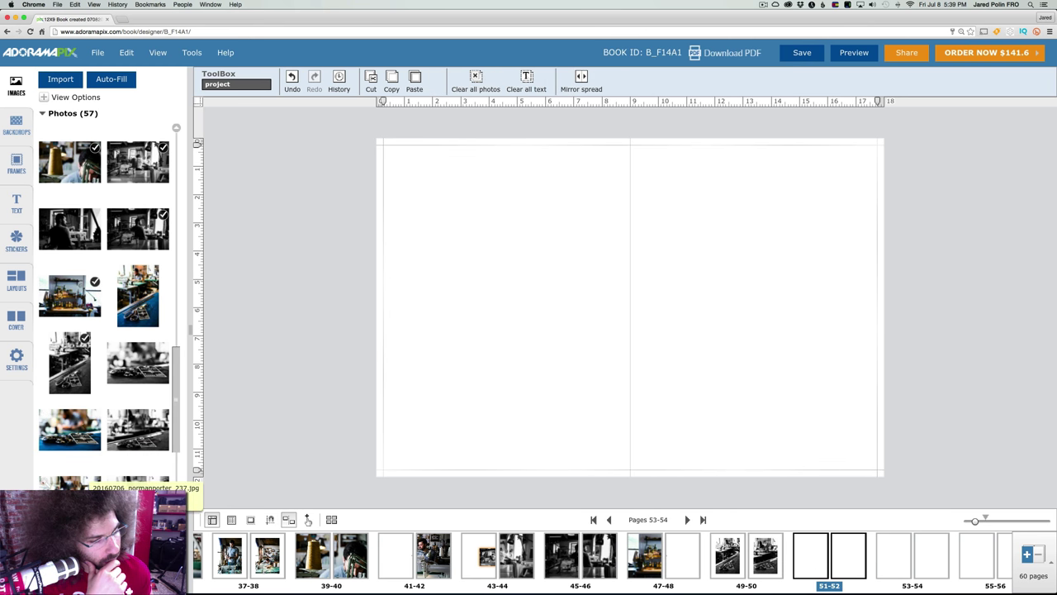
drag(74, 477, 635, 312)
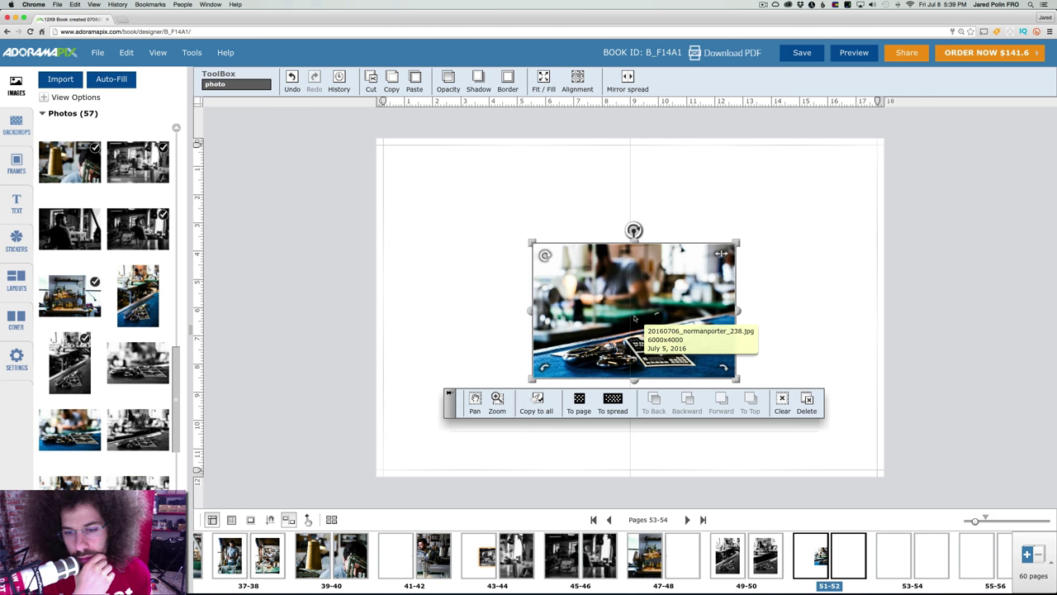
click(609, 395)
click(607, 405)
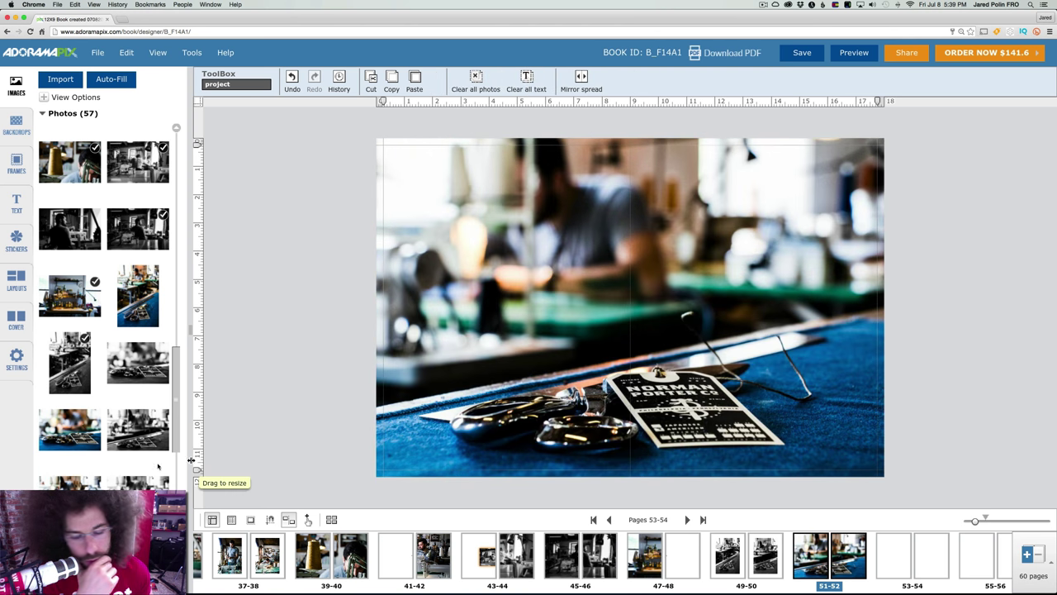
- Try 20160706_normanporter_234.jpg and 20160706_normanporter_237.jpg in turn as the full-spread photo on pages 51-52
drag(73, 438, 618, 330)
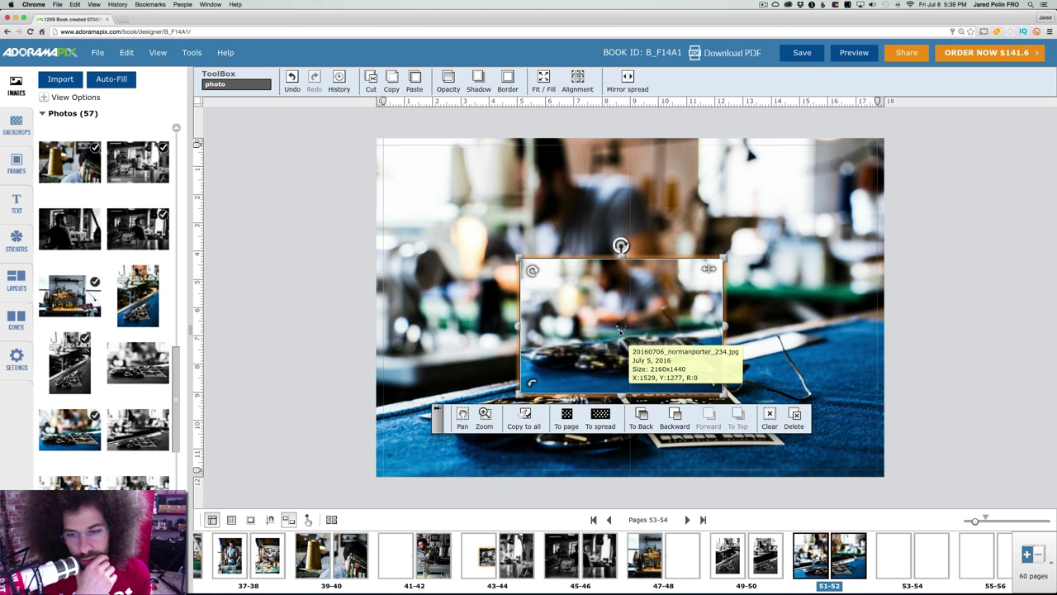
click(600, 416)
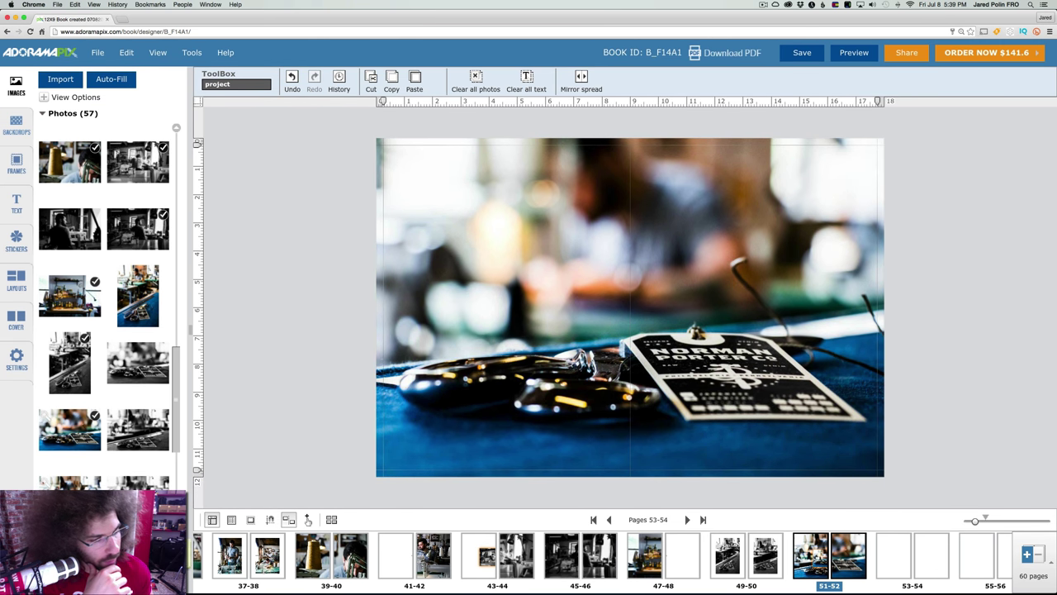
drag(309, 437, 598, 337)
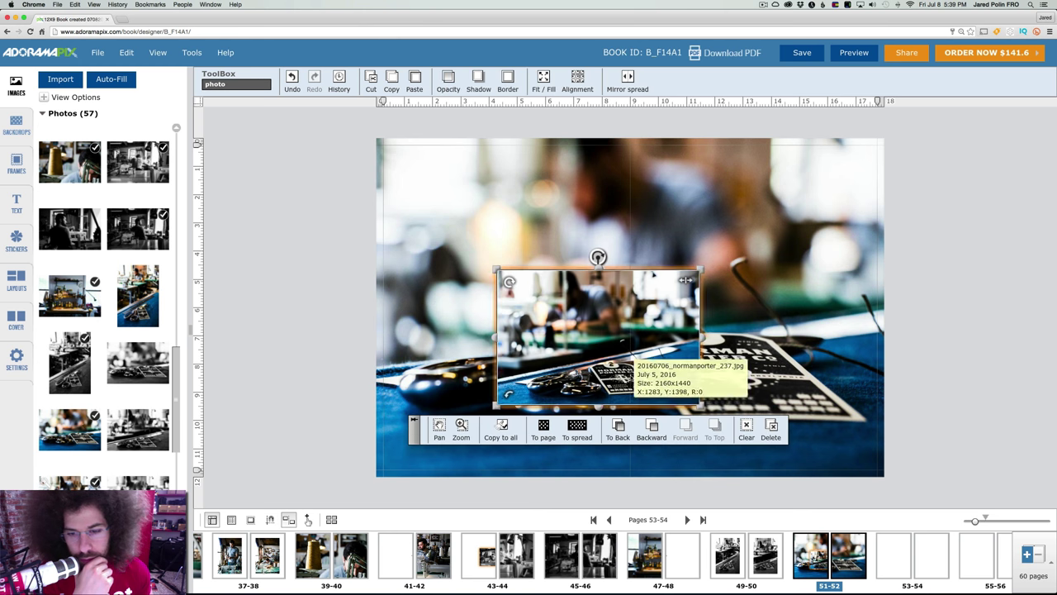
click(577, 428)
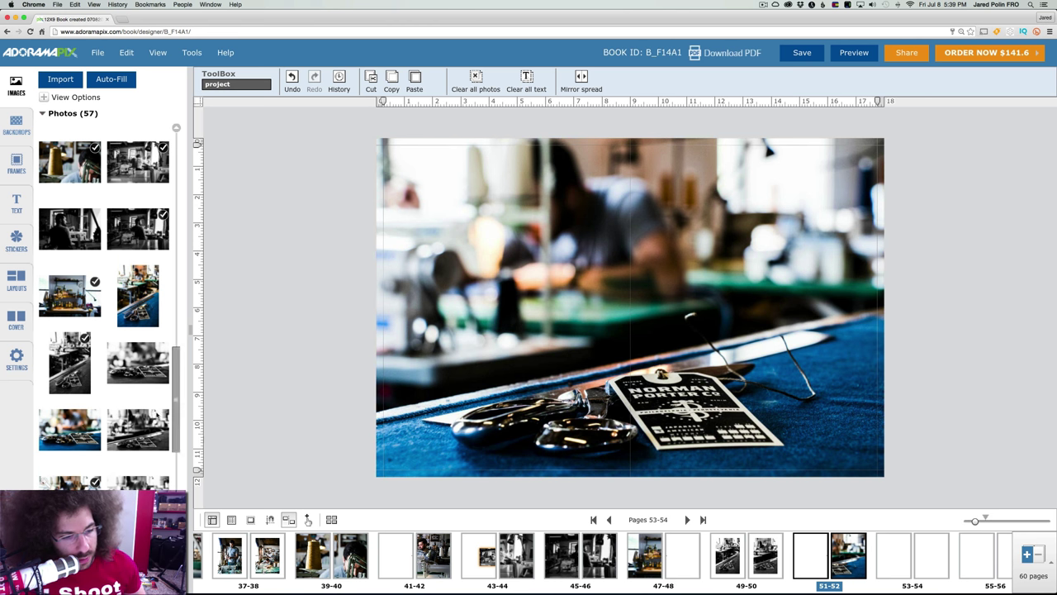
- Fill spread 51-52 with the color scissors photo 20160706_normanporter_238.jpg again in place of the last tried alternative
drag(70, 428, 525, 355)
click(505, 441)
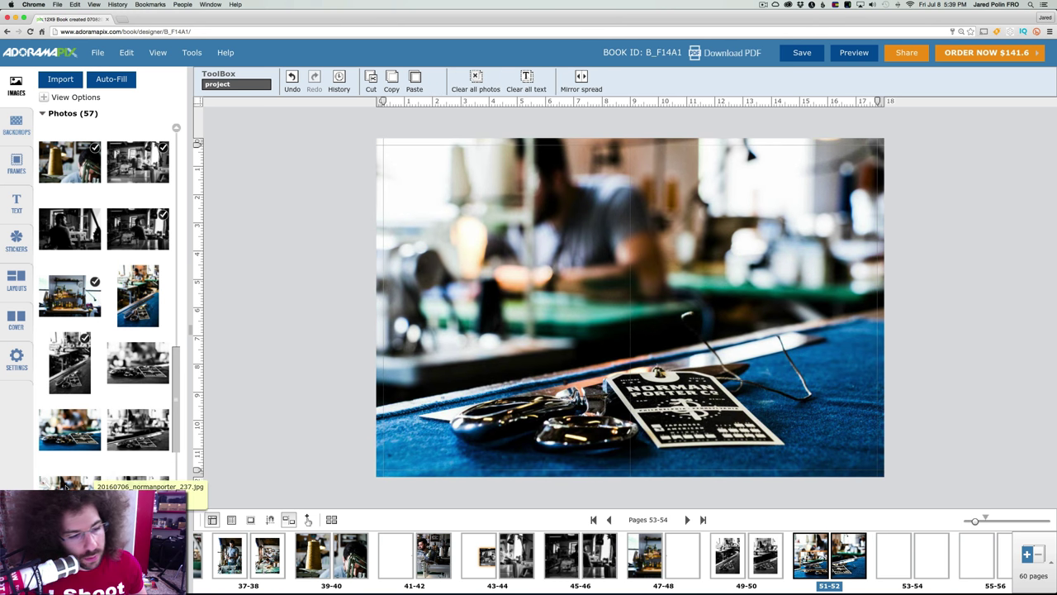
- Try 20160706_normanporter_237.jpg and 20160706_normanporter_234.jpg in turn as the color photo filling spread 51-52
scroll(176, 391, down, 4)
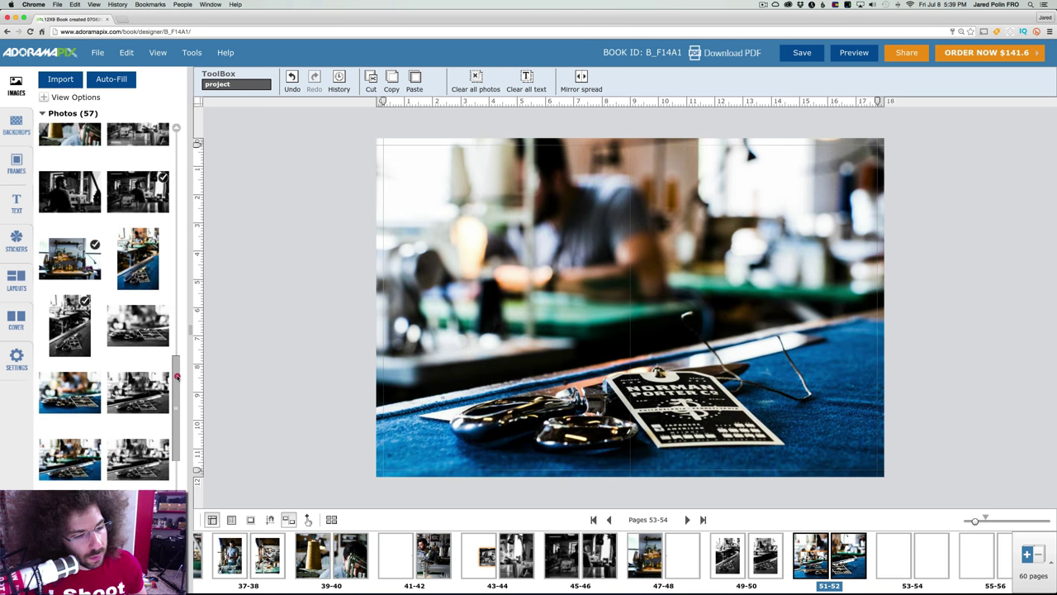
drag(176, 391, 176, 408)
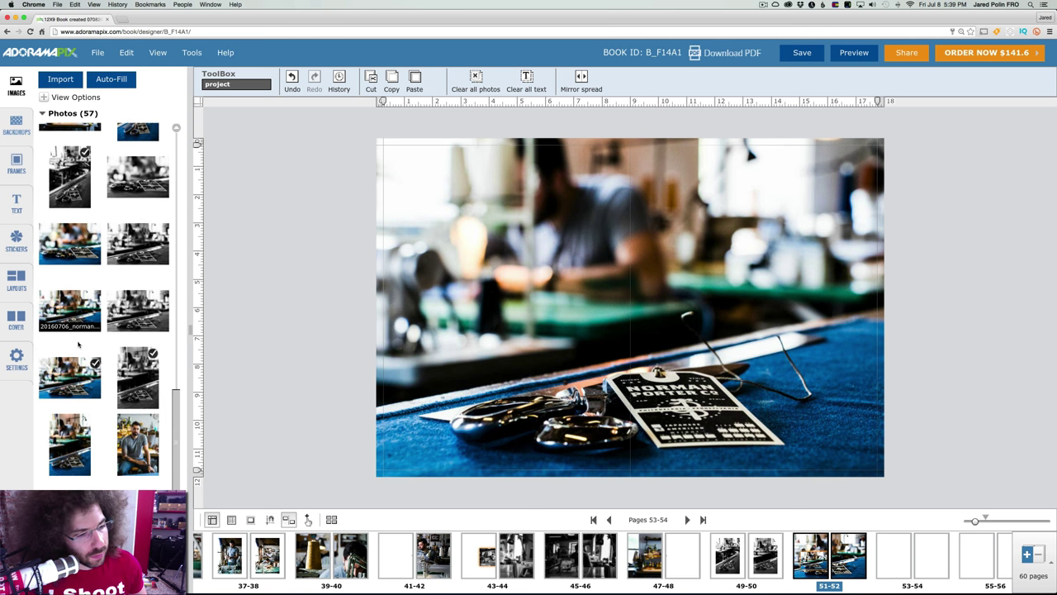
drag(80, 309, 631, 302)
click(611, 393)
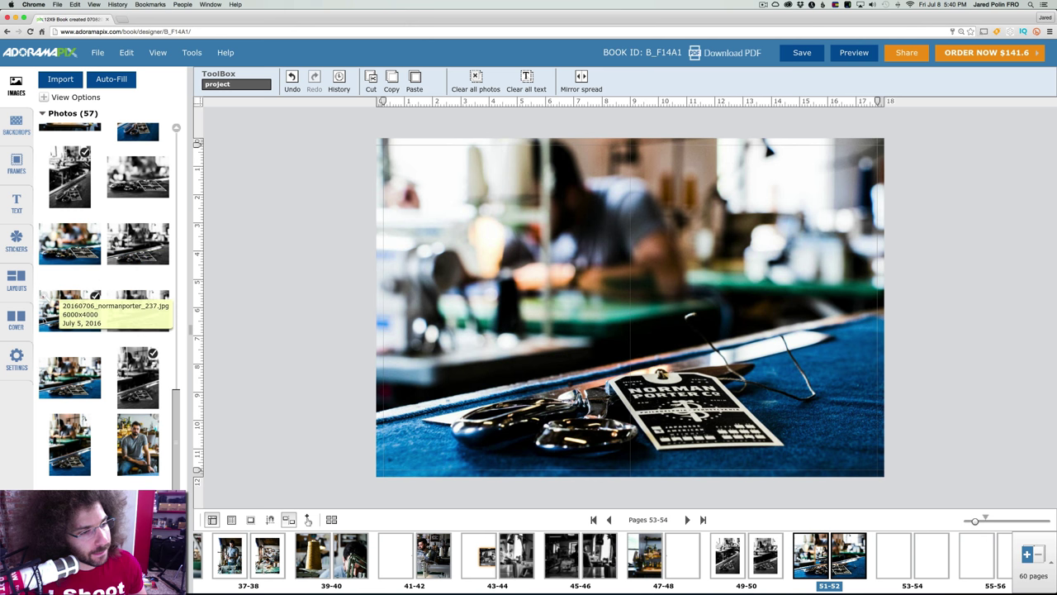
drag(62, 312, 639, 307)
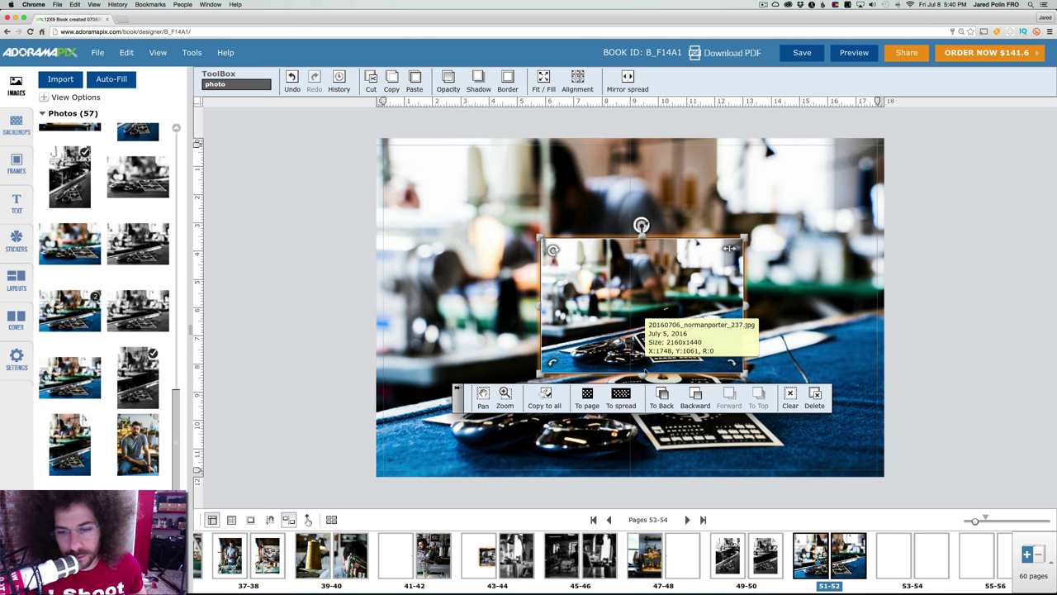
click(621, 393)
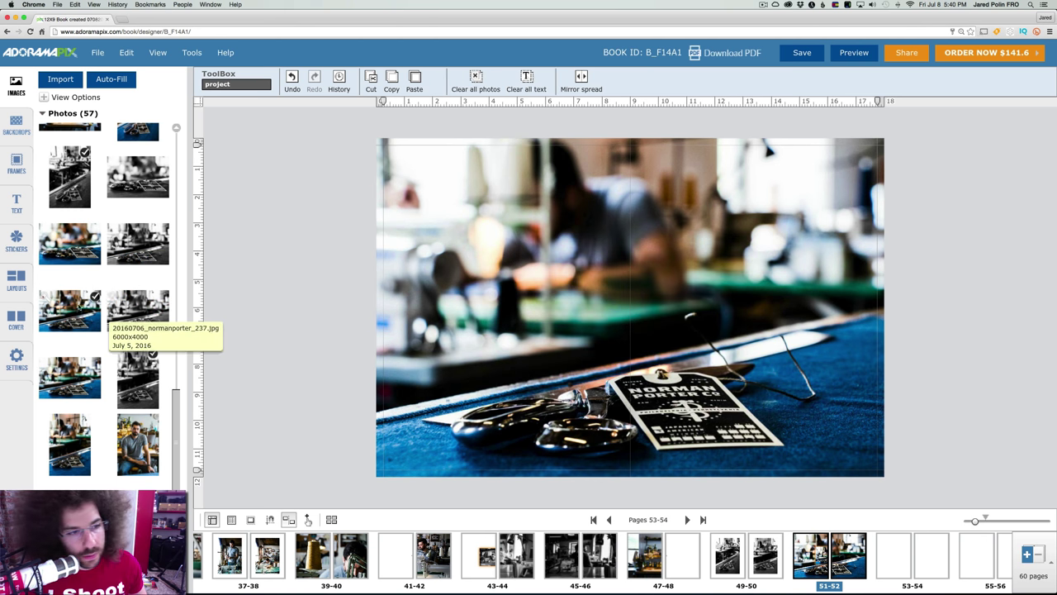
drag(78, 258, 590, 307)
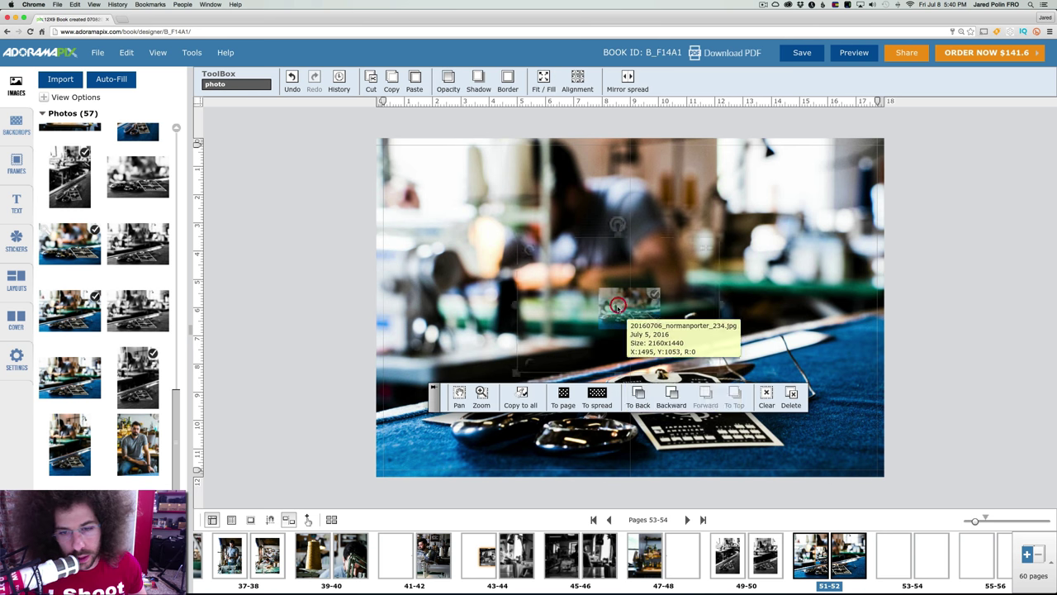
click(603, 395)
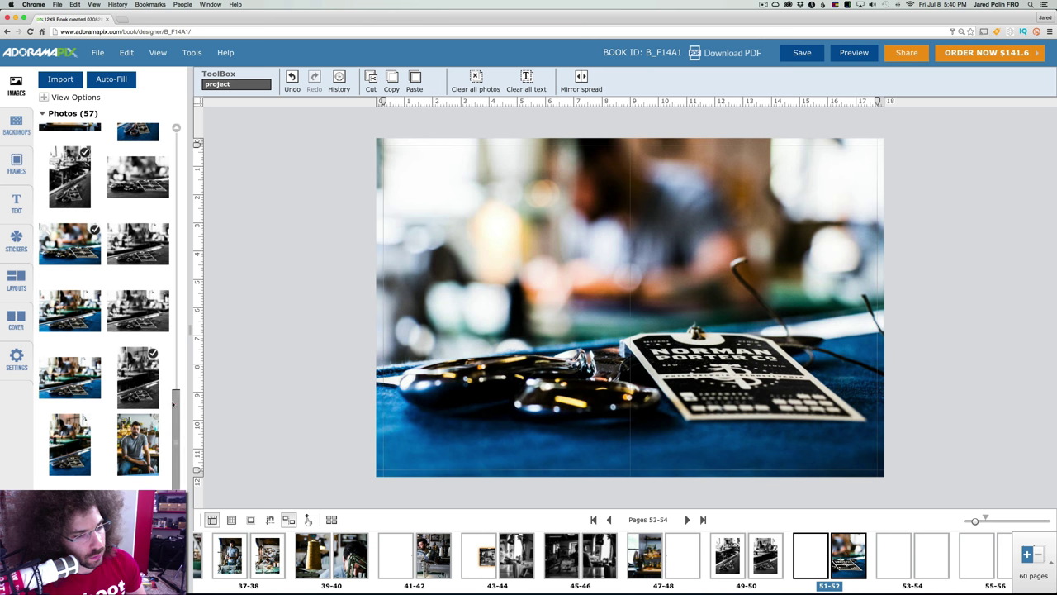
- Try the three black-and-white horizontal scissors photos one after another as the full-spread image on pages 51-52
scroll(173, 407, down, 1)
drag(173, 407, 174, 427)
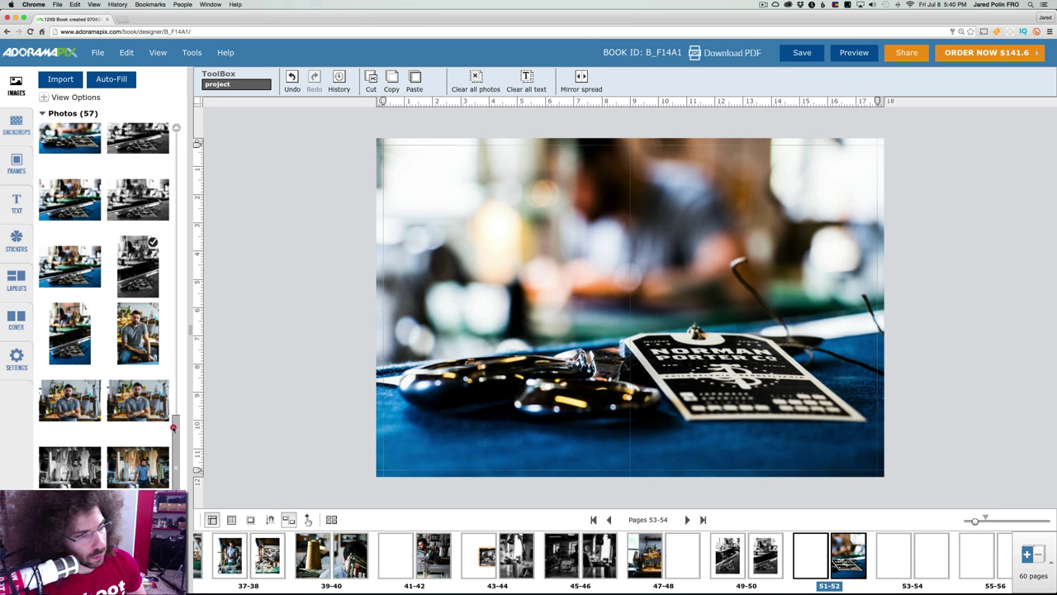
drag(172, 427, 172, 487)
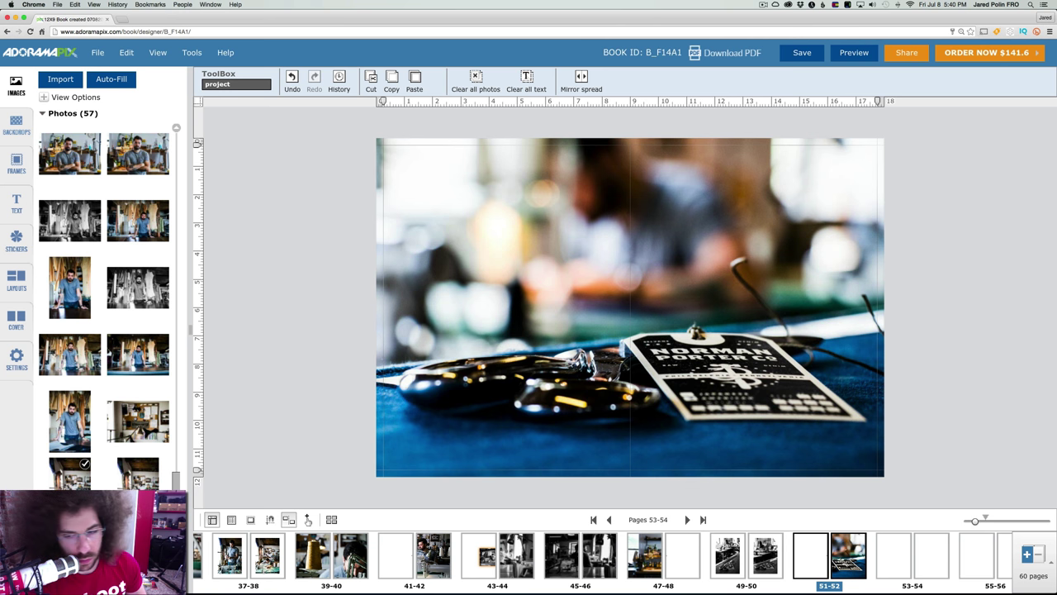
drag(175, 479, 186, 375)
drag(137, 436, 710, 310)
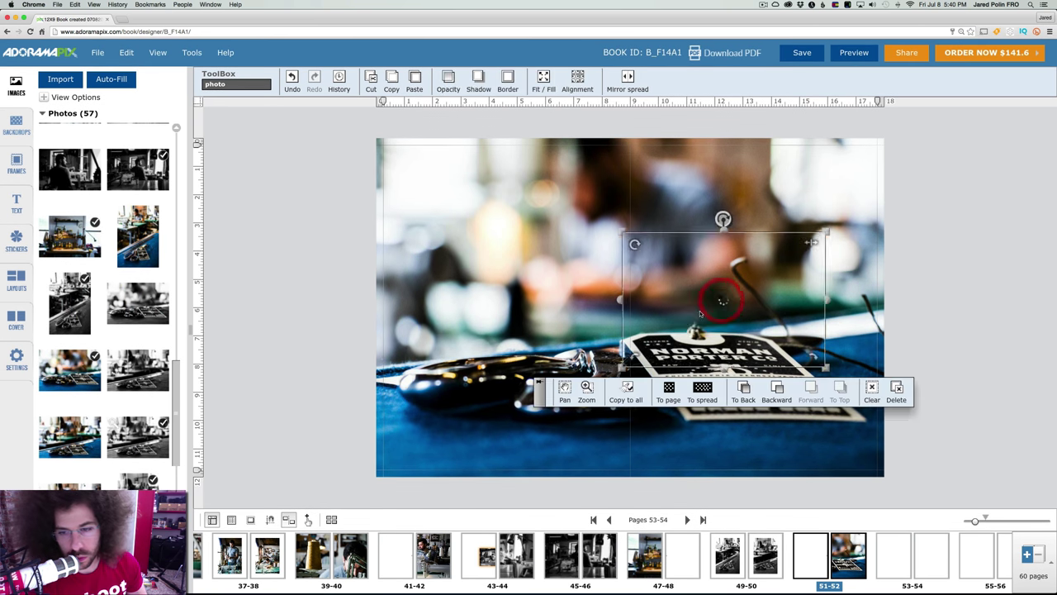
click(697, 385)
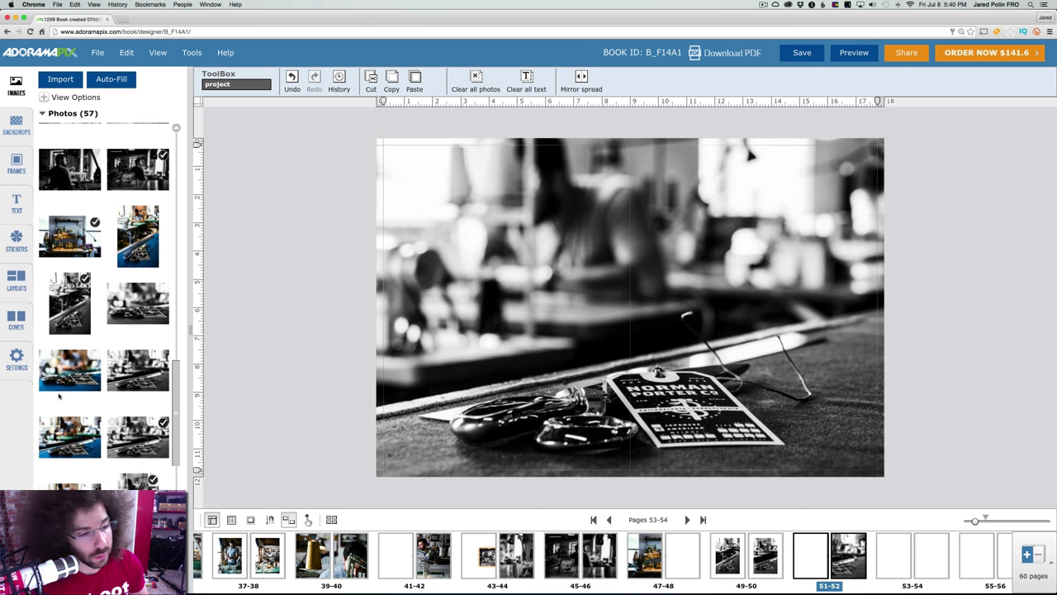
drag(138, 363, 673, 314)
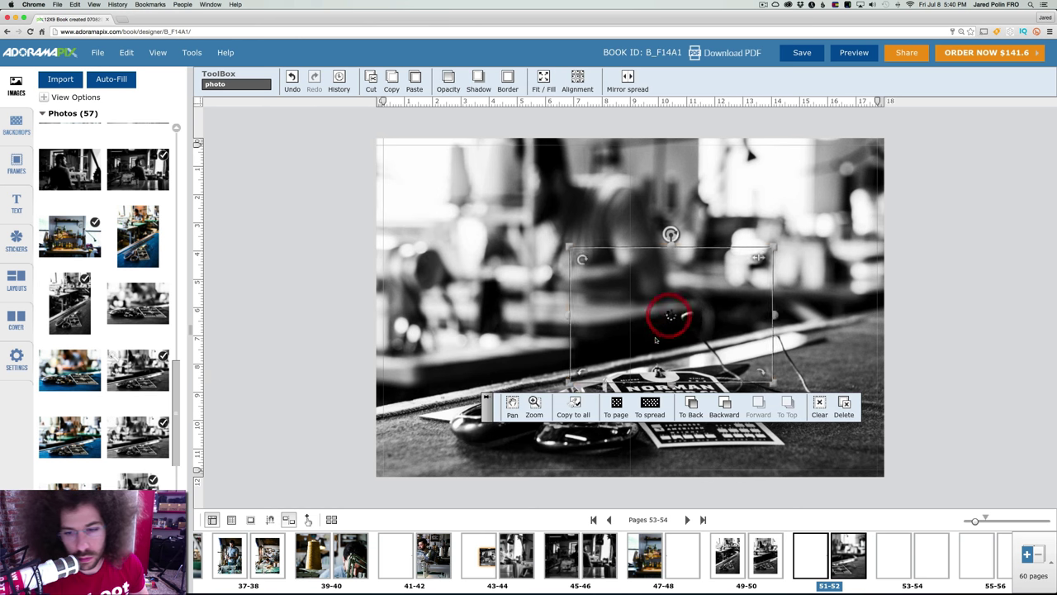
click(651, 405)
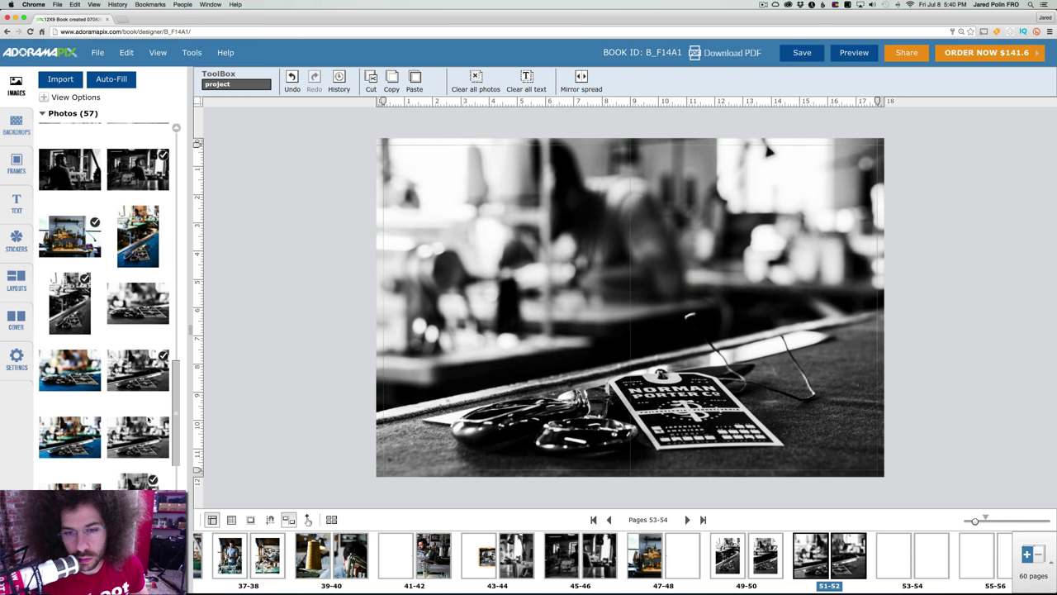
drag(150, 308, 593, 311)
click(568, 397)
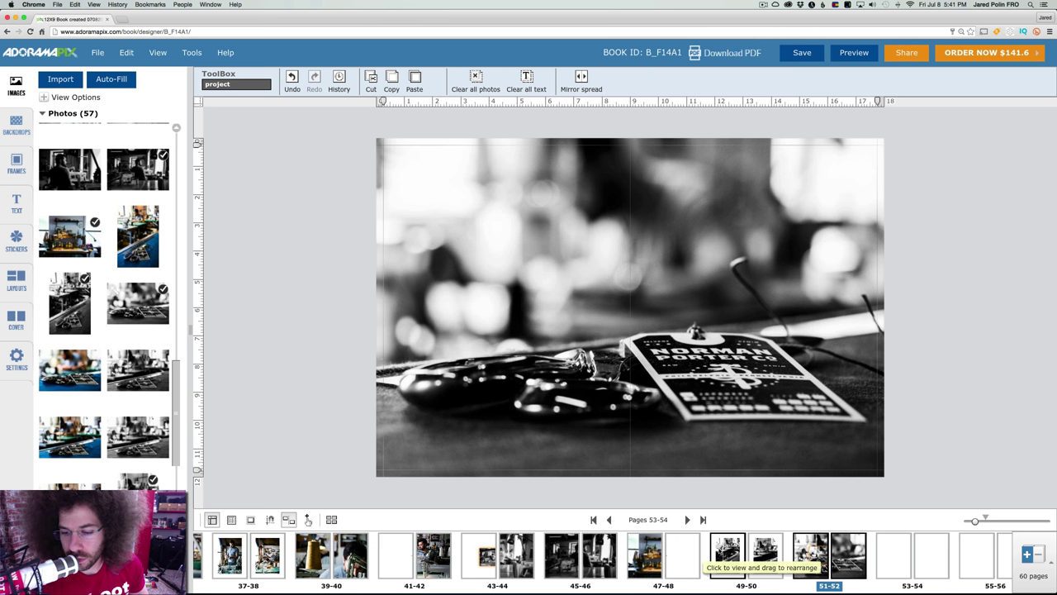
click(727, 555)
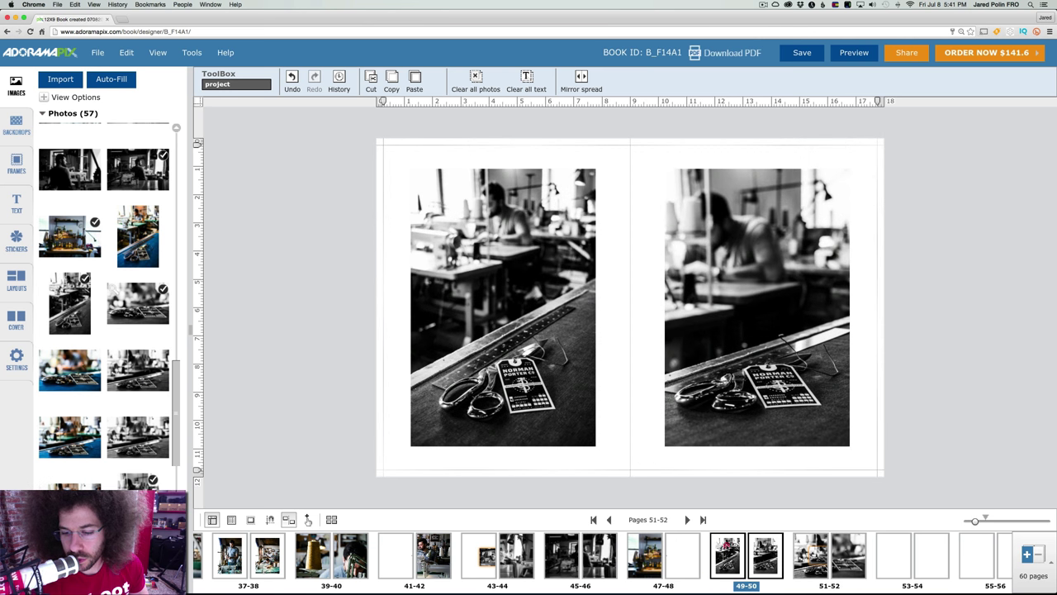
click(859, 548)
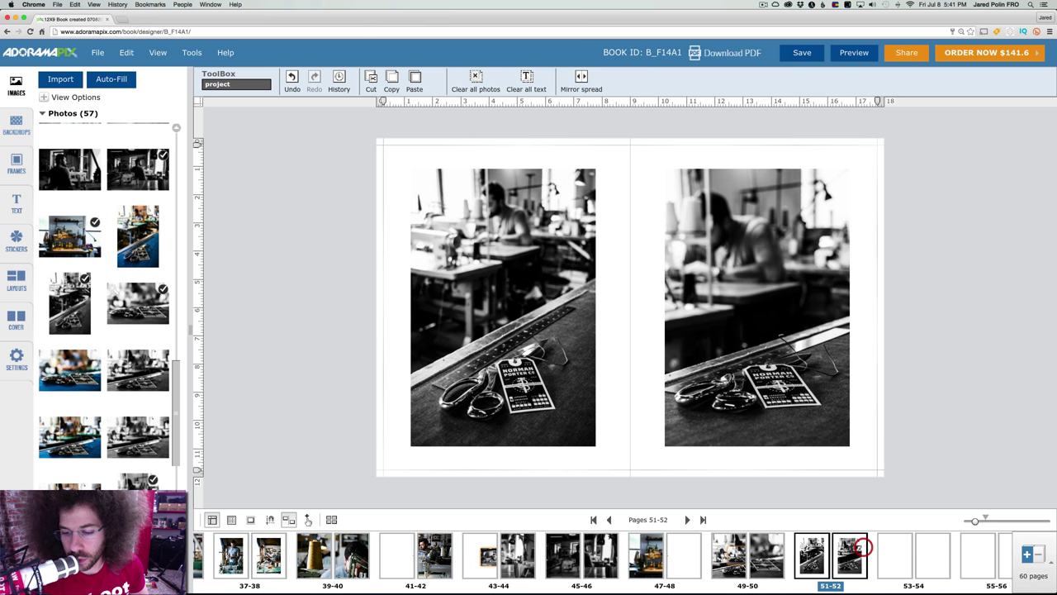
click(722, 549)
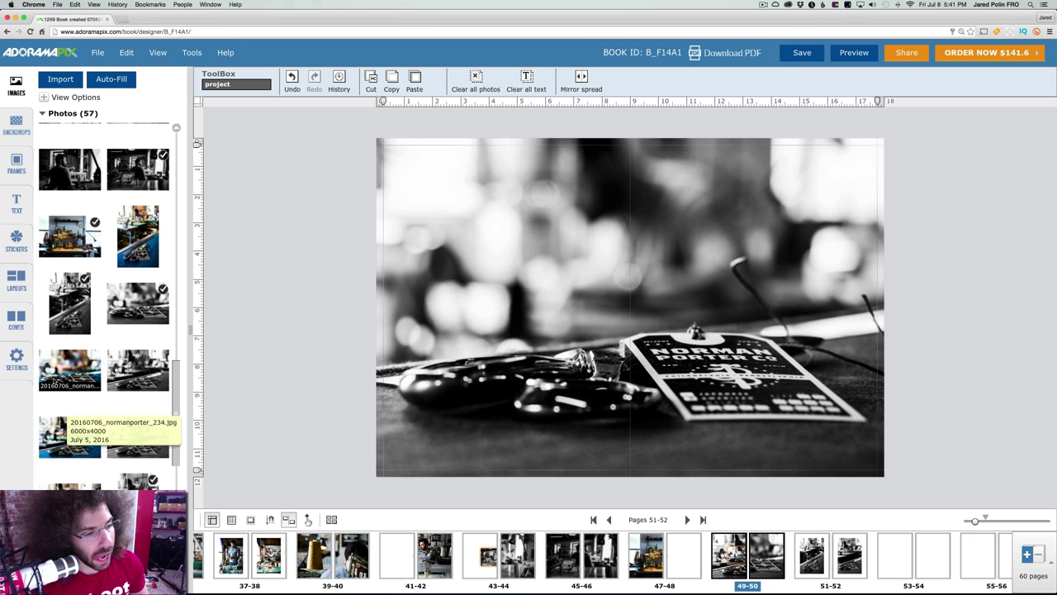
drag(46, 357, 652, 406)
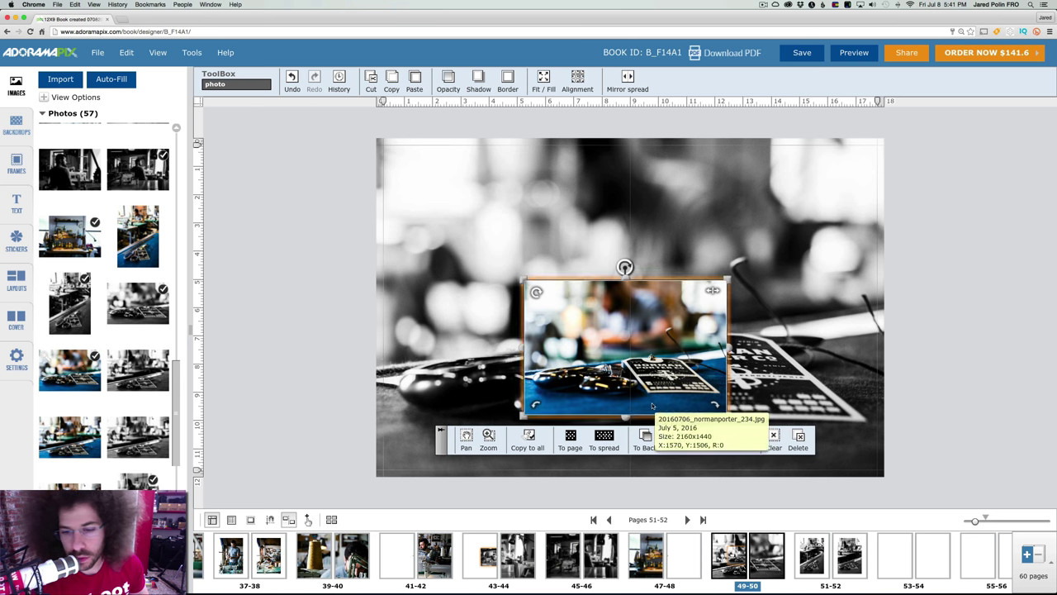
click(603, 437)
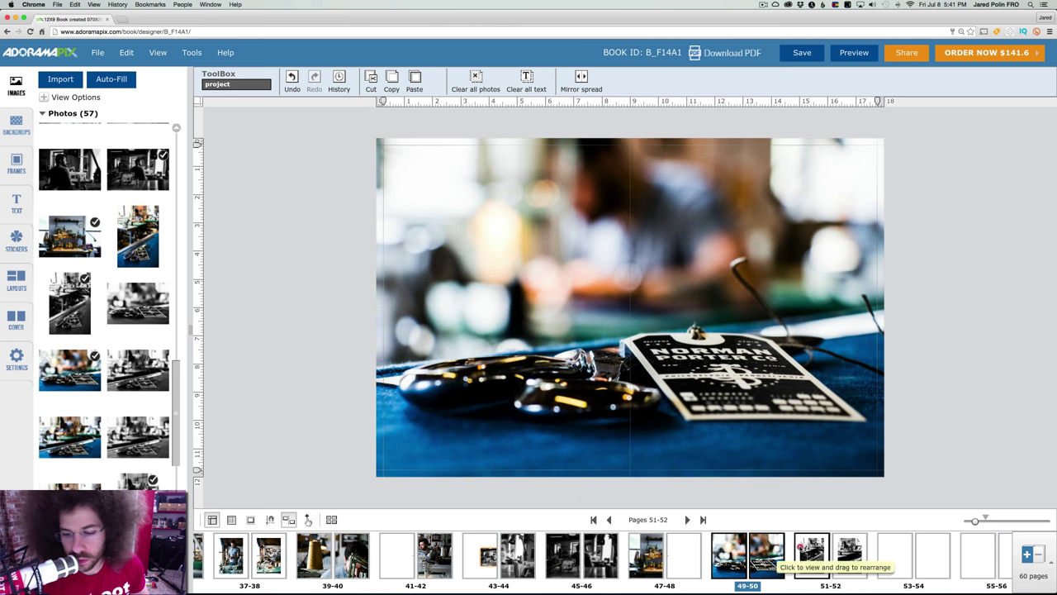
- Try the color vertical scissors photo on page 52, and replace it with the color portrait of the seated man
click(801, 548)
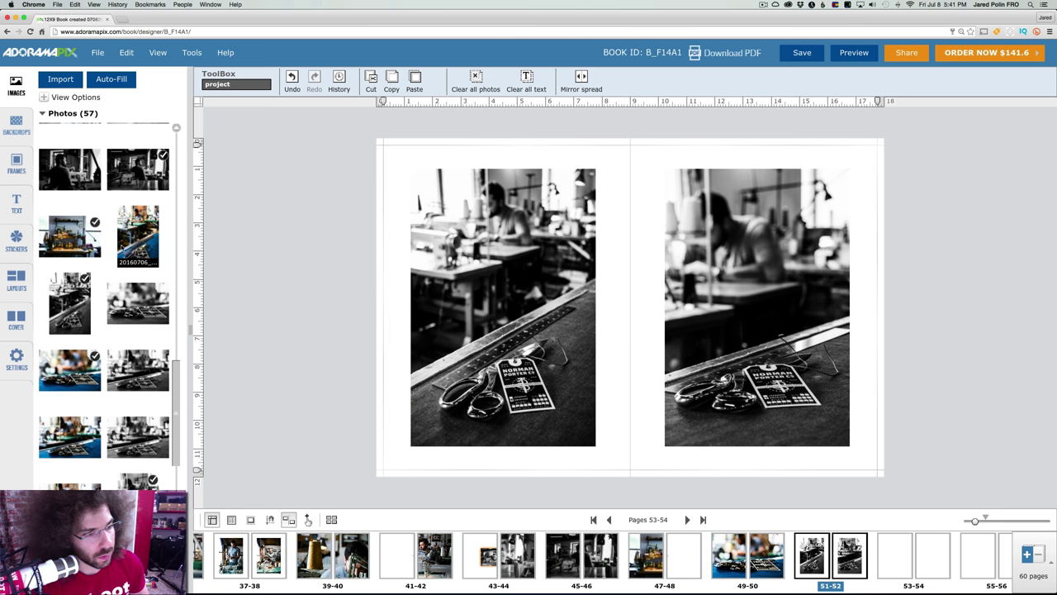
drag(122, 247, 710, 284)
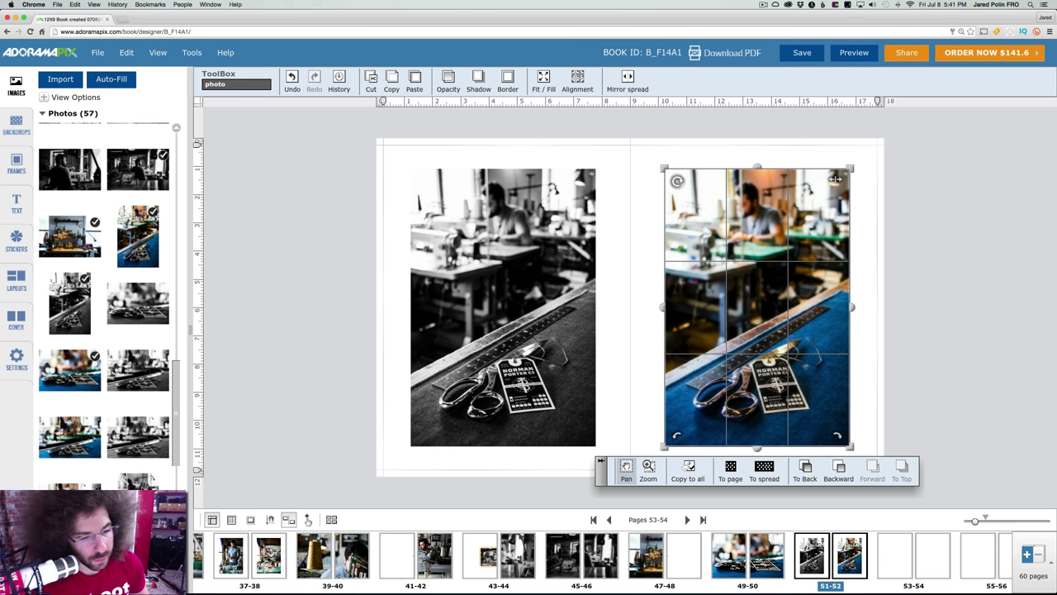
drag(157, 512, 764, 295)
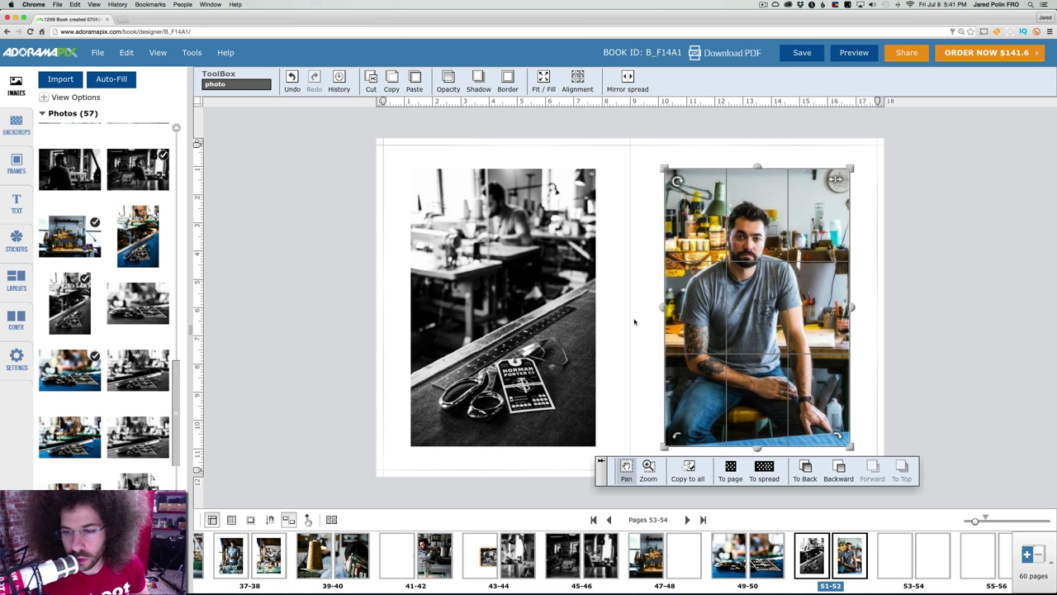
- Save the photo book and open its full-book preview
scroll(347, 554, left, 3)
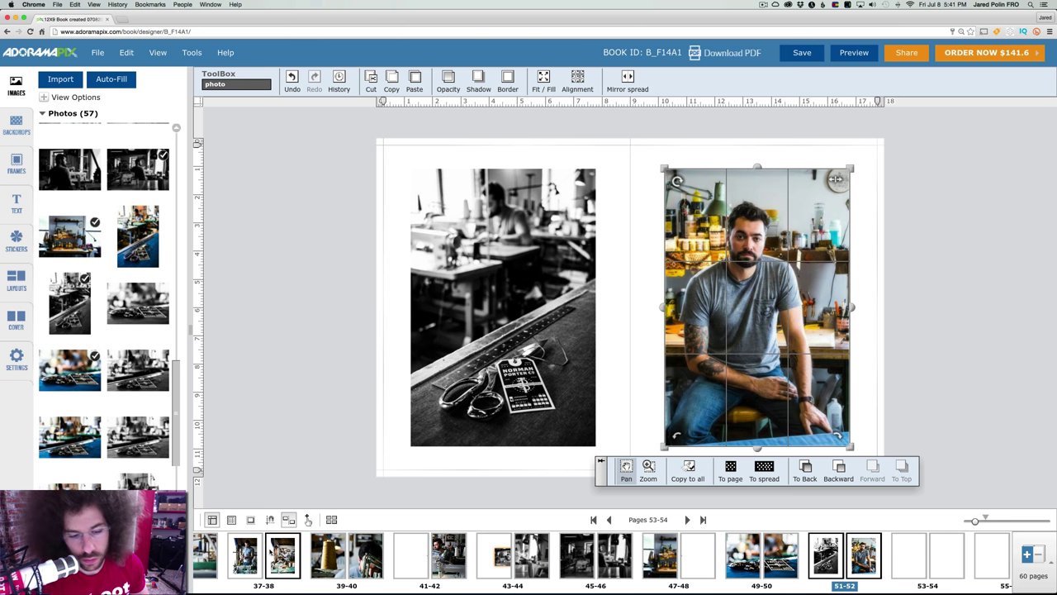
click(802, 53)
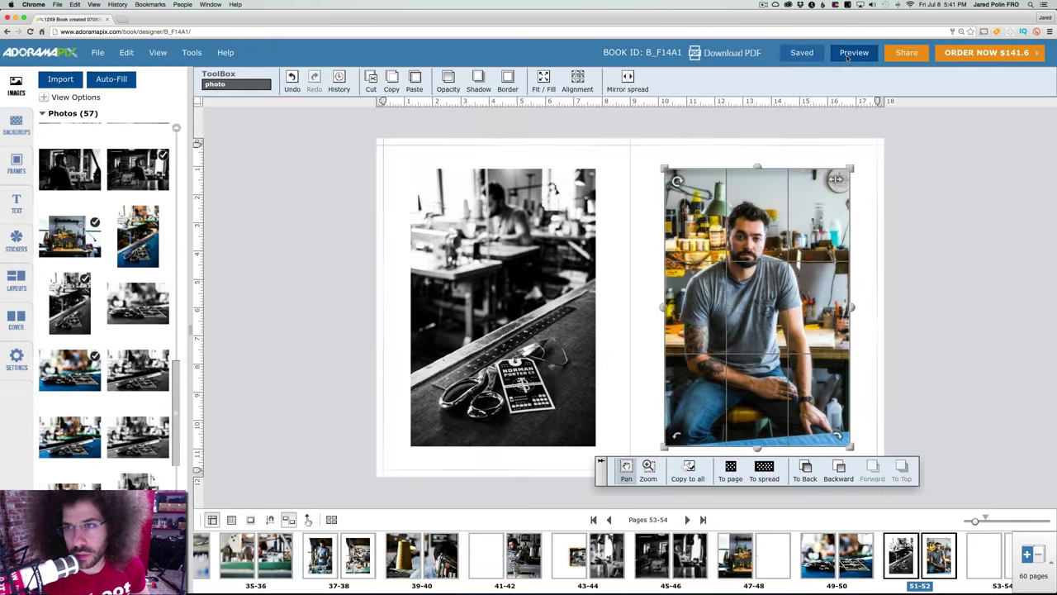
click(851, 53)
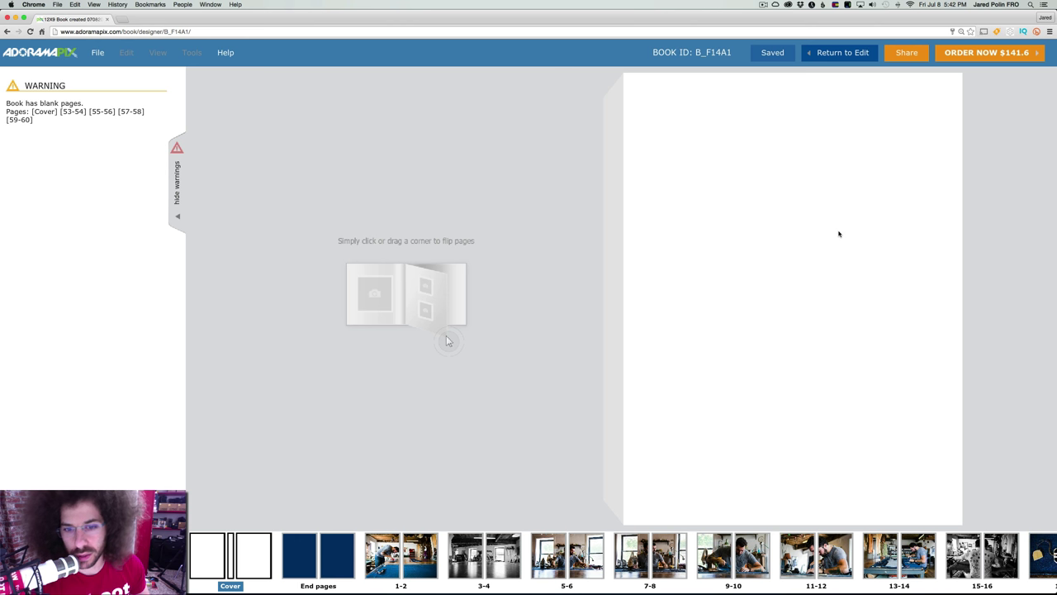
- Leave the cover in the book preview and go to spread 23-24
click(869, 262)
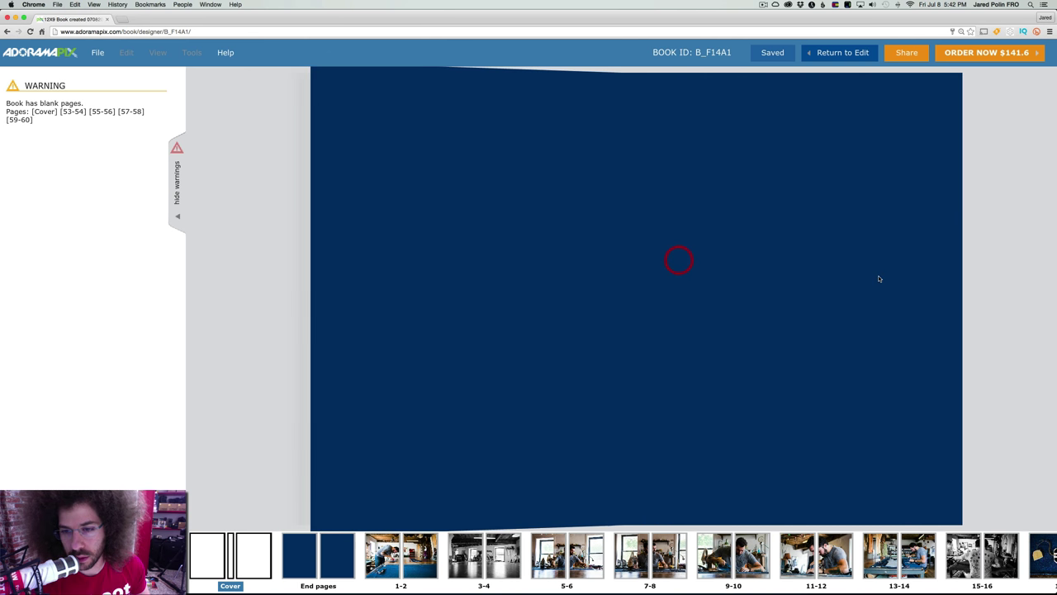
scroll(909, 558, right, 5)
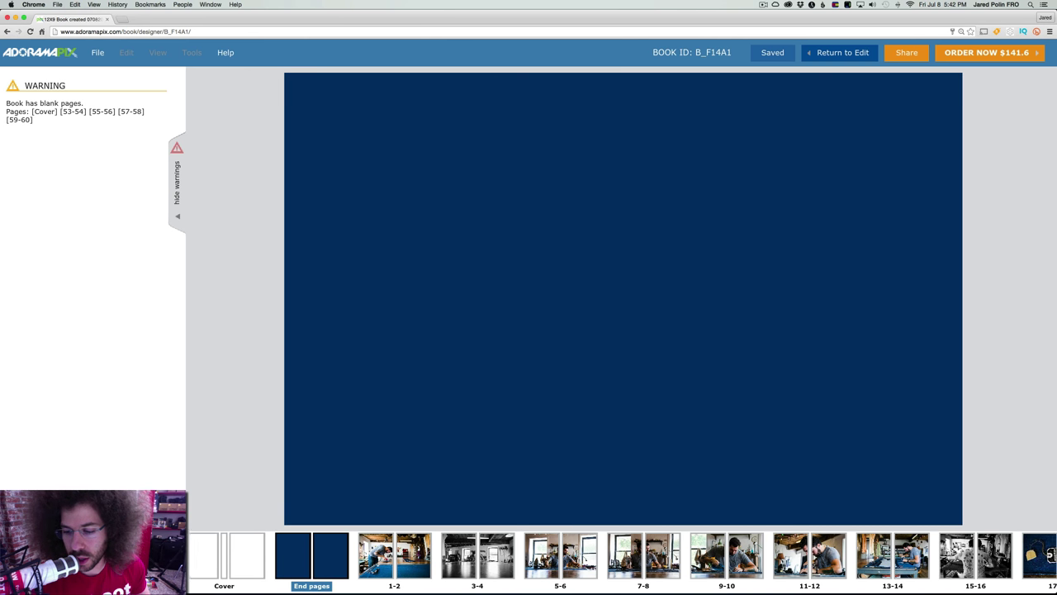
scroll(1013, 562, right, 2)
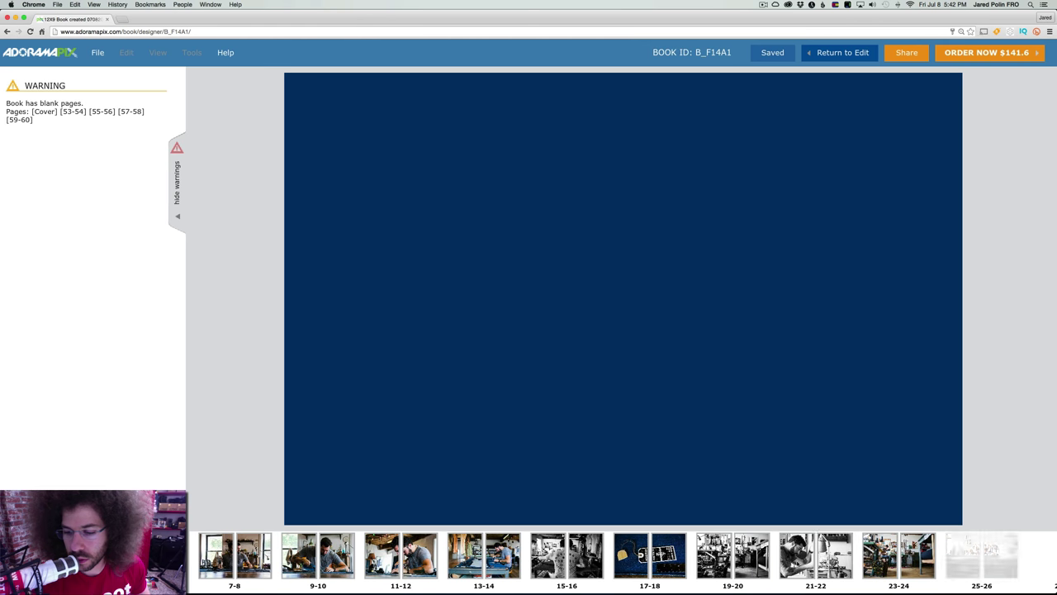
click(930, 565)
click(559, 323)
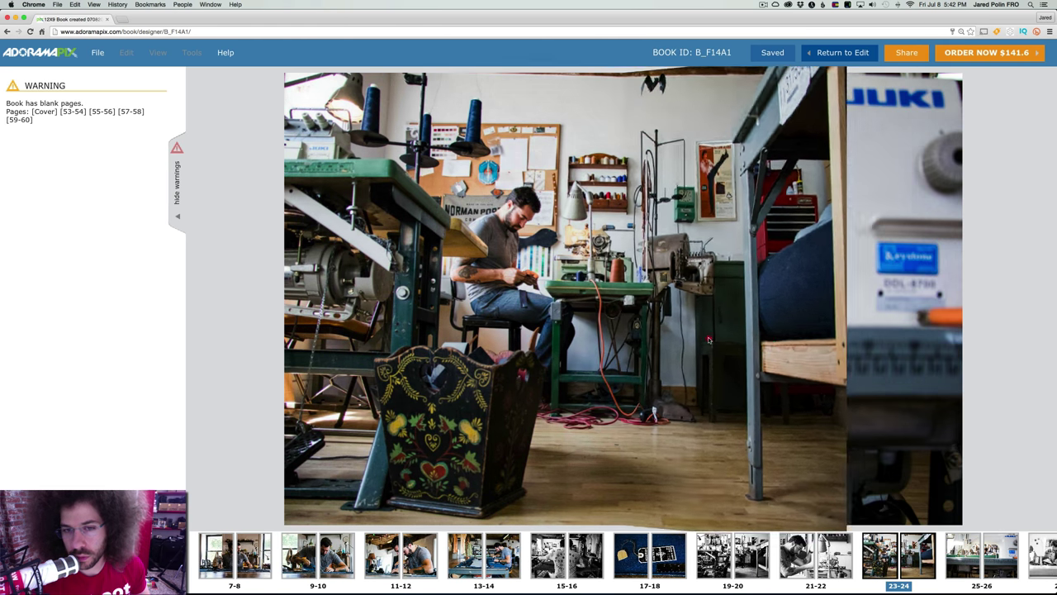
- Page through the preview from spread 23-24 to spread 51-52, checking the photo order and layout of each spread
click(841, 337)
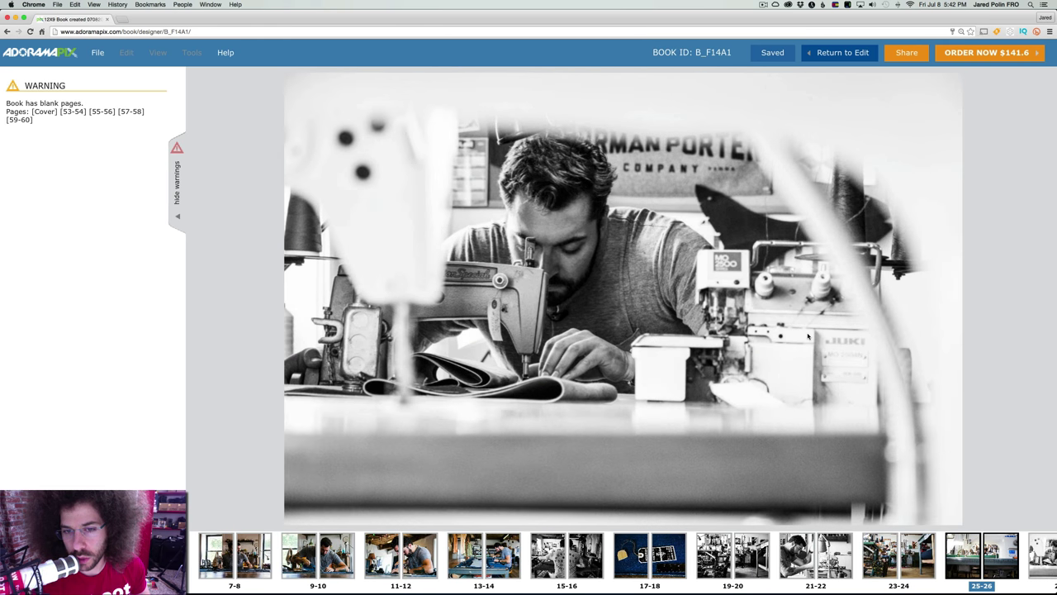
click(859, 308)
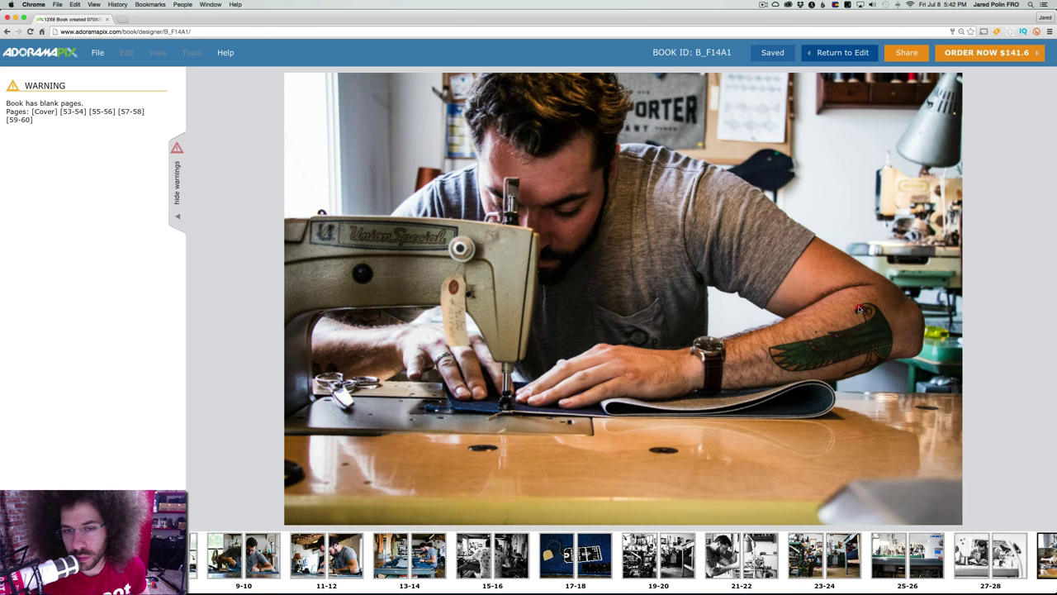
click(857, 304)
click(859, 307)
click(859, 307)
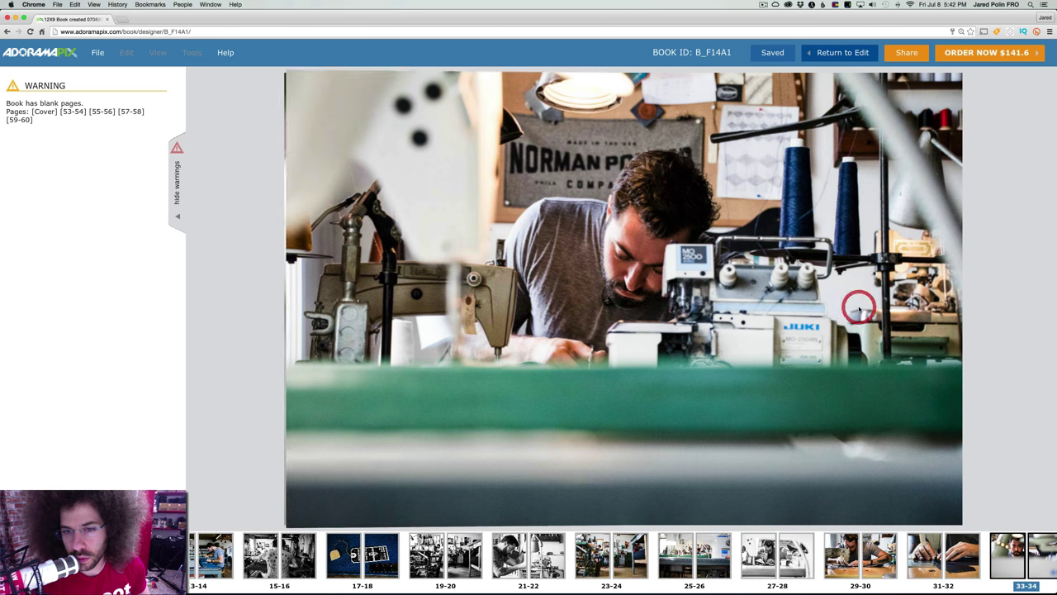
click(858, 307)
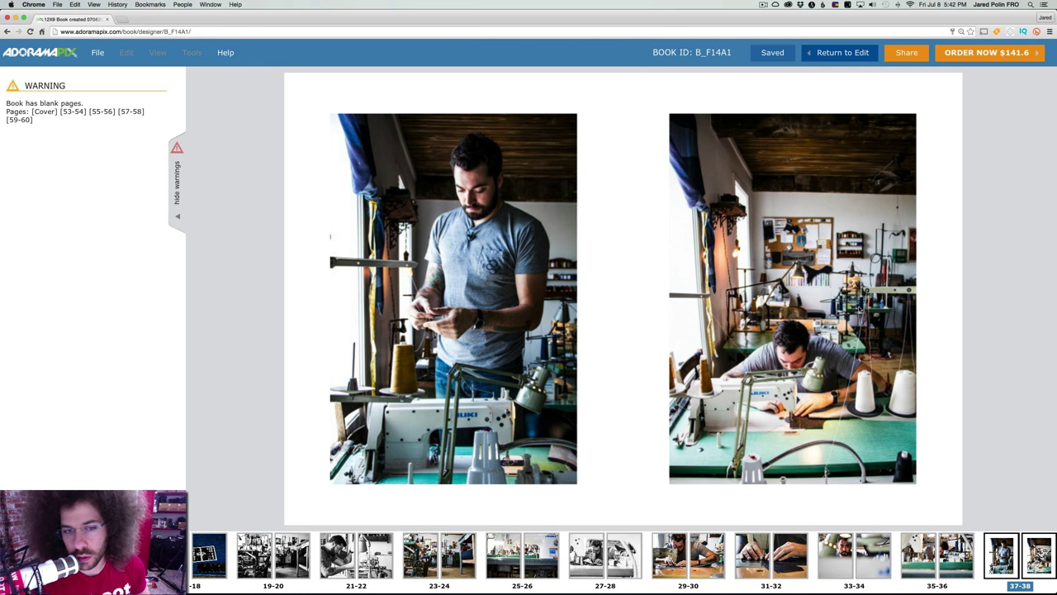
click(859, 308)
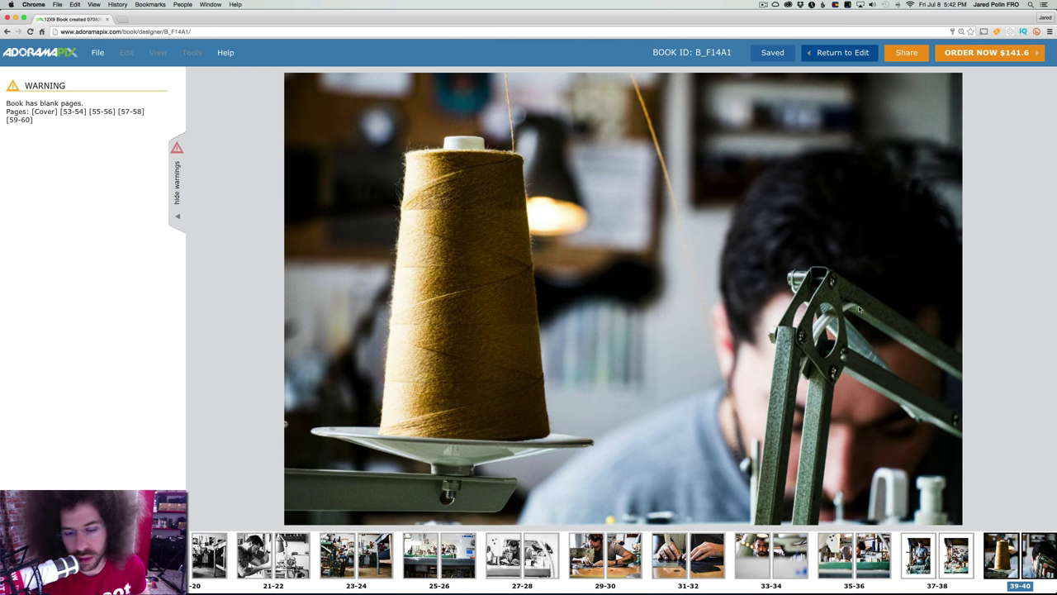
click(859, 308)
click(858, 308)
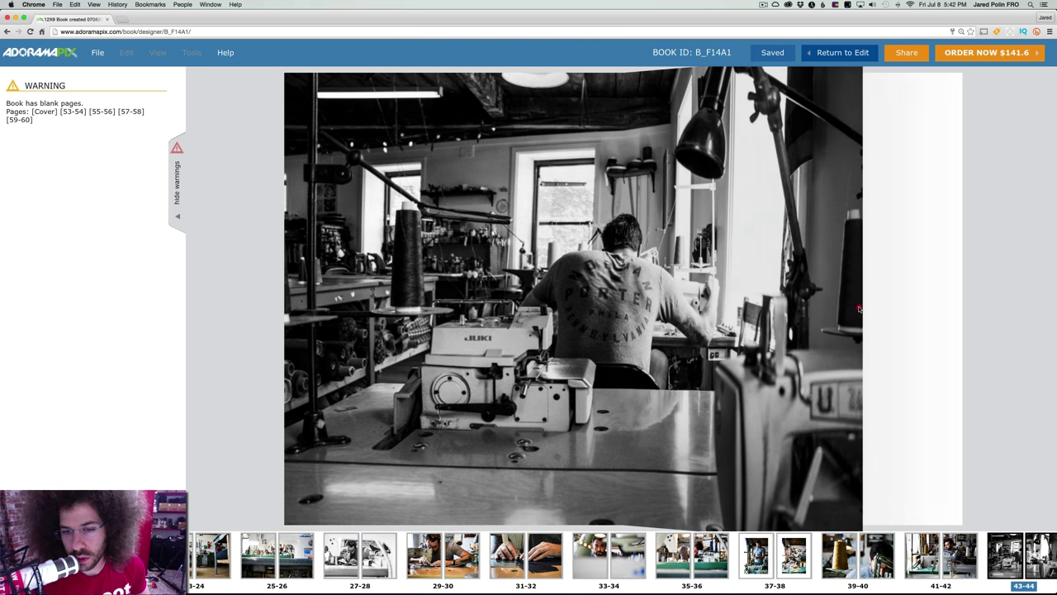
click(859, 308)
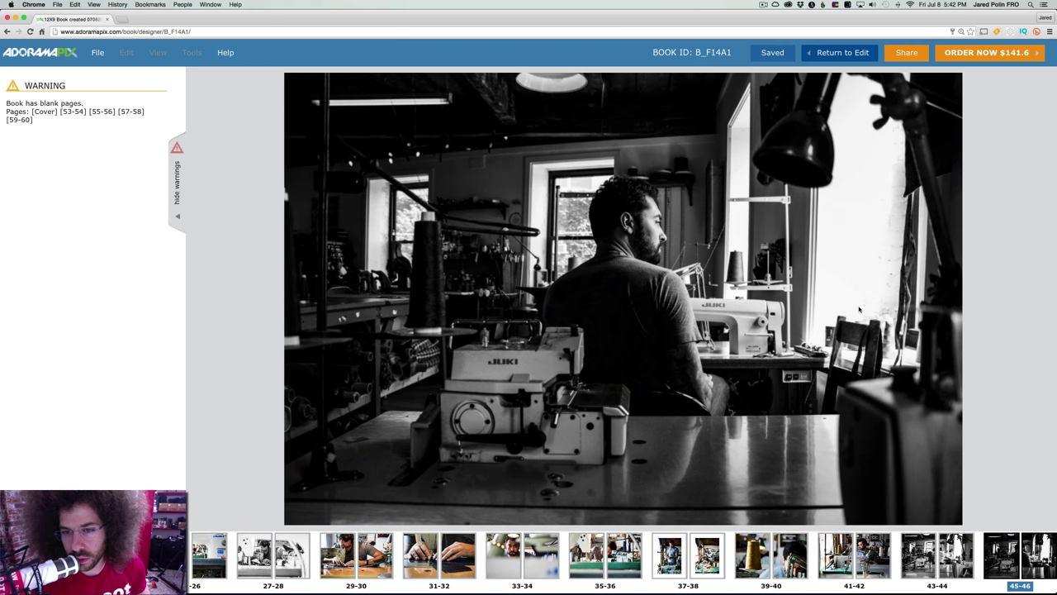
click(858, 308)
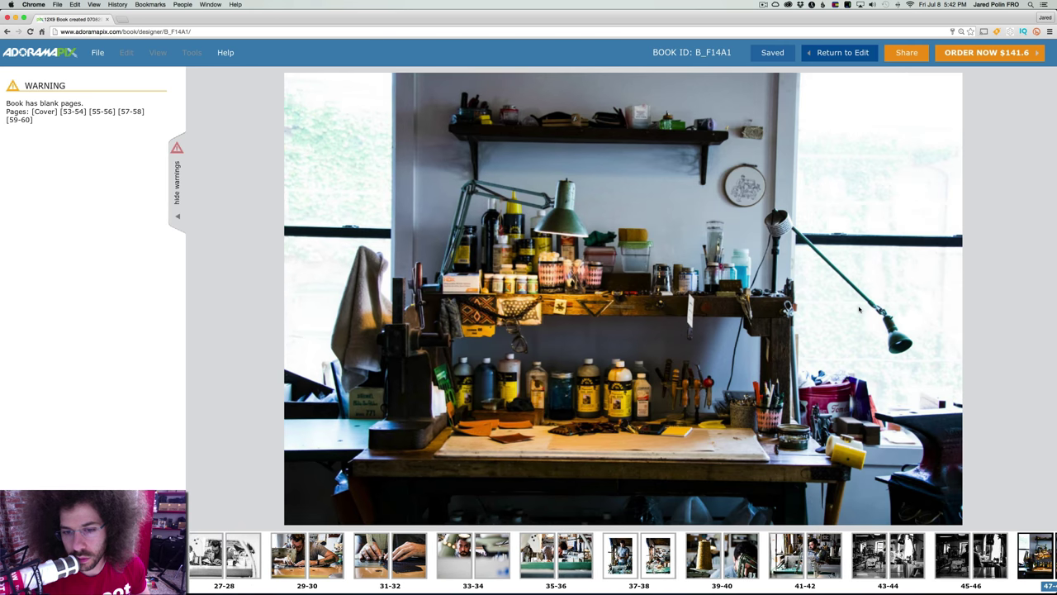
click(859, 308)
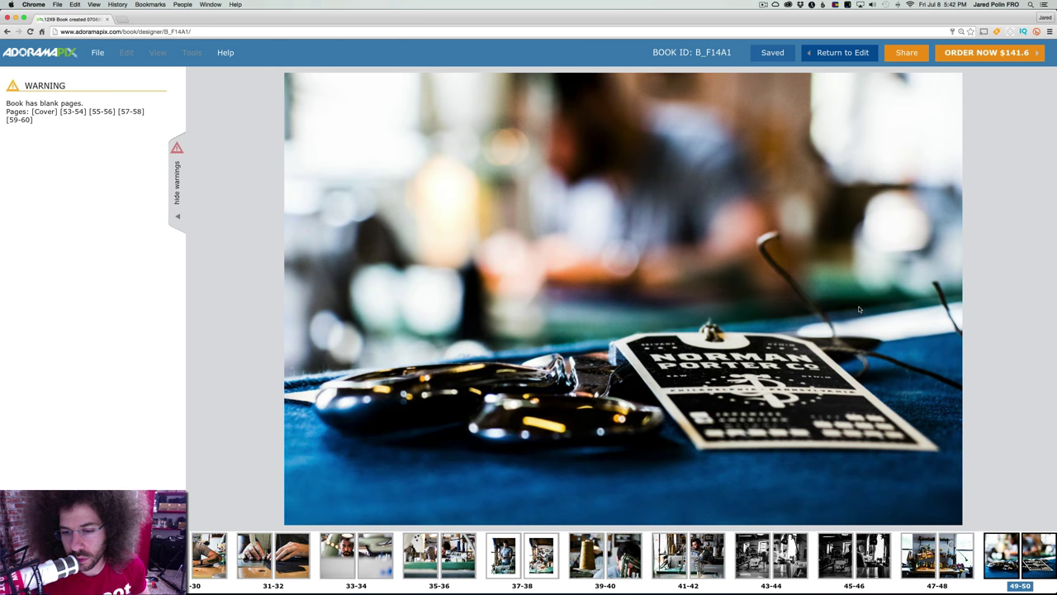
click(859, 309)
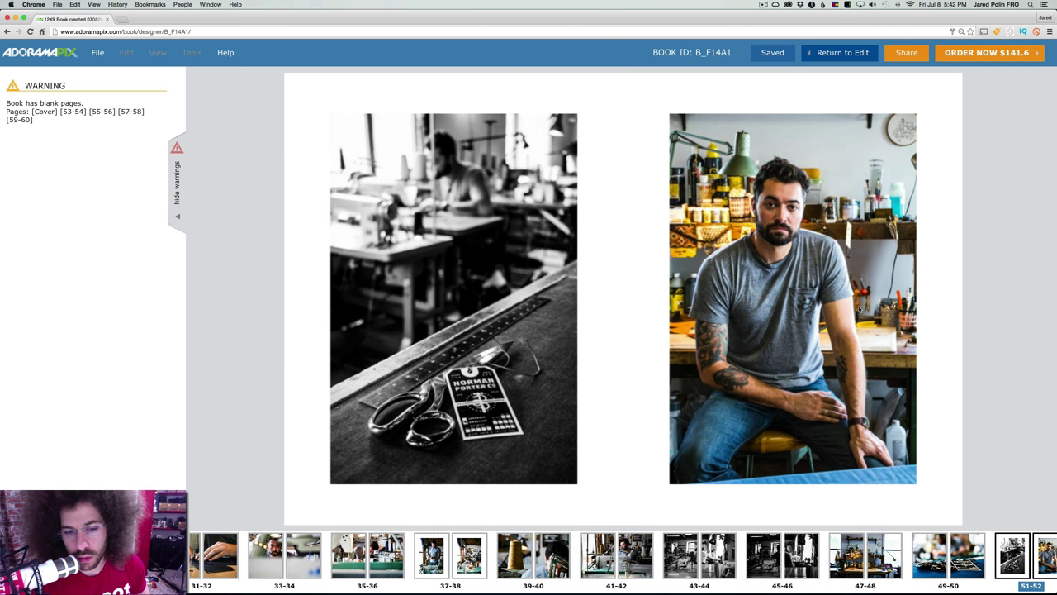
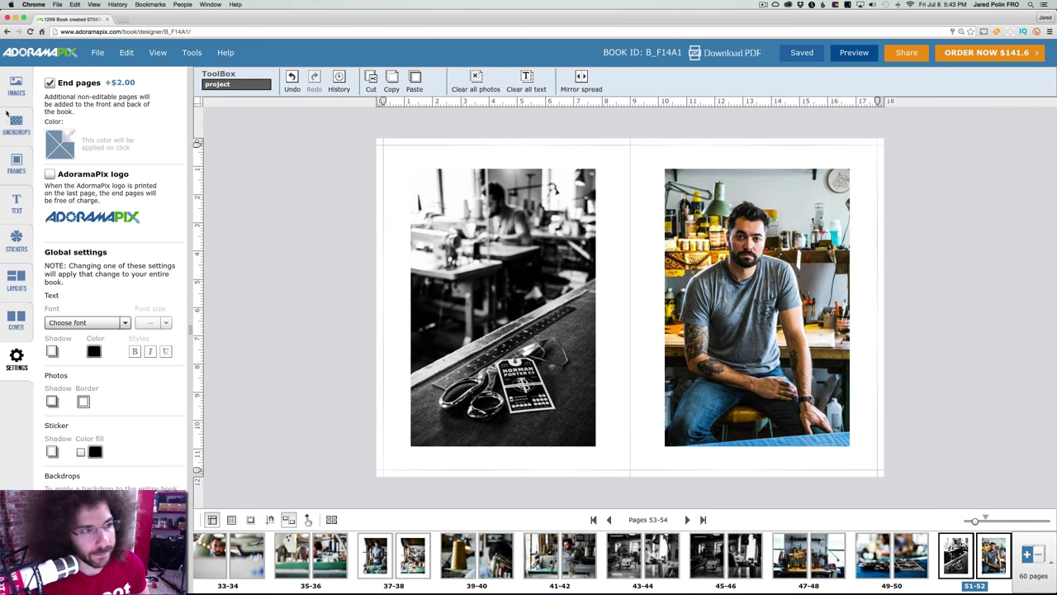
- Fill blank spread 53-54 with the color crossed-arms portrait 20160706_normanporter_268.jpg as a full-spread photo
click(14, 89)
scroll(913, 564, right, 5)
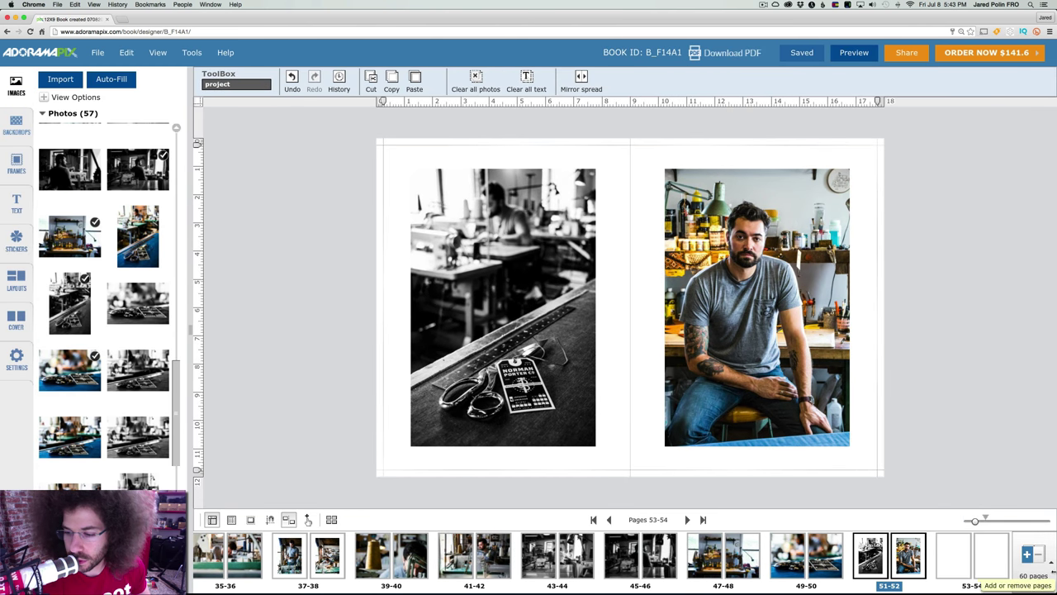
click(843, 560)
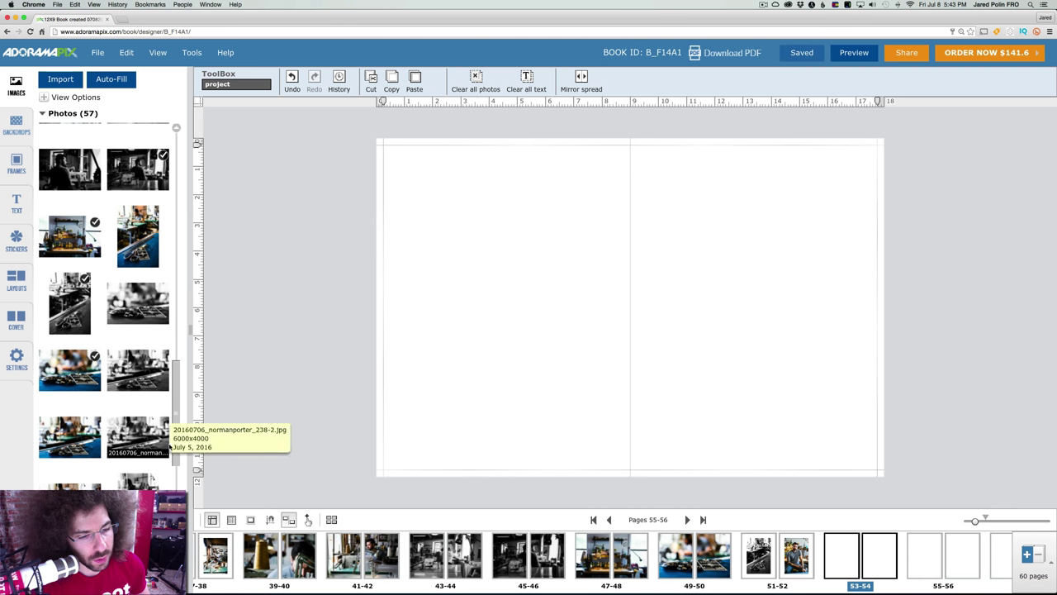
drag(180, 430, 178, 484)
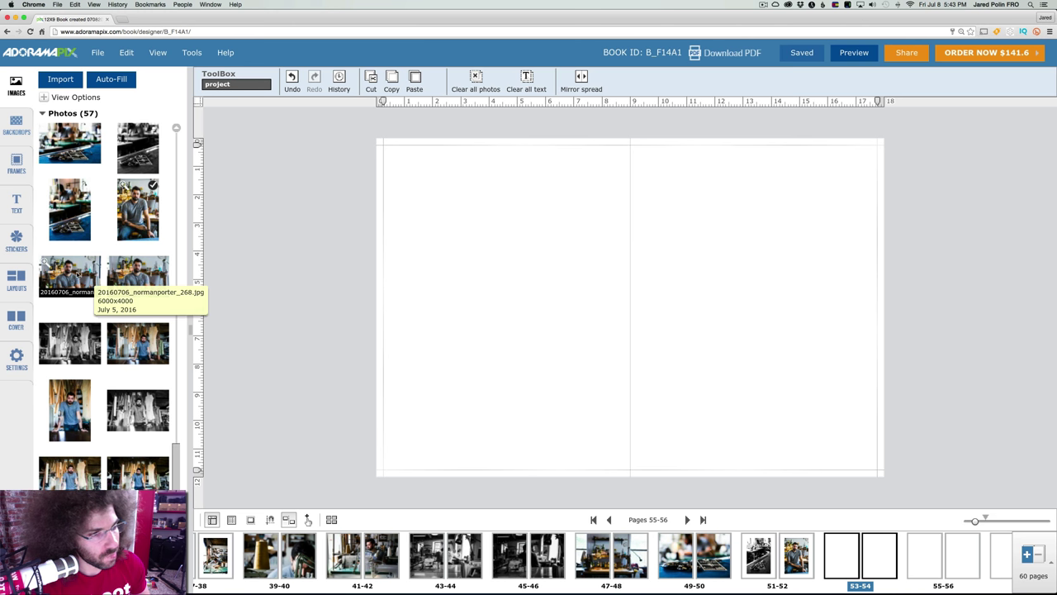
drag(76, 275, 555, 289)
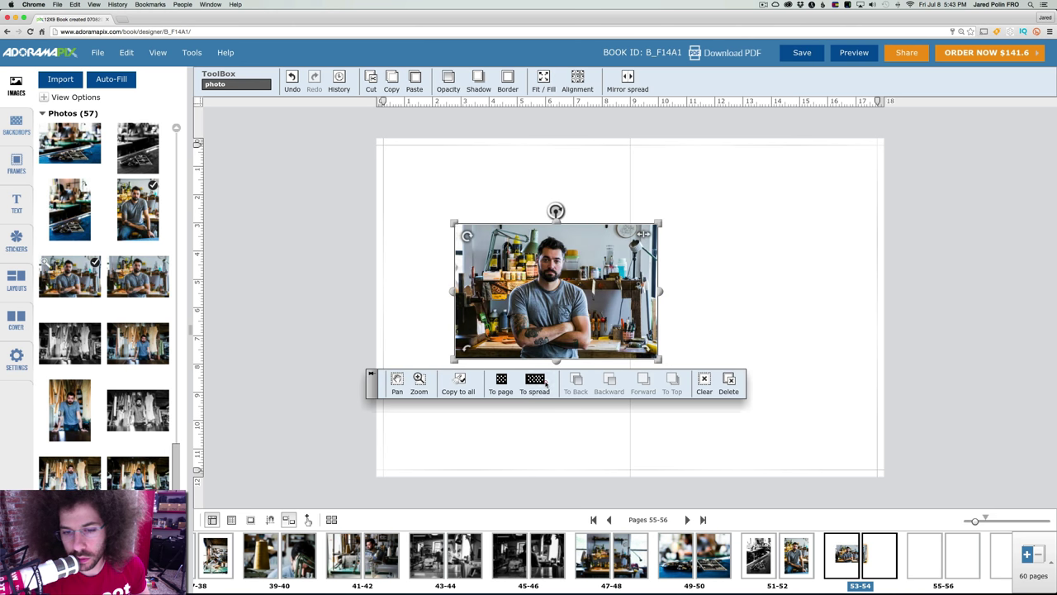
click(543, 382)
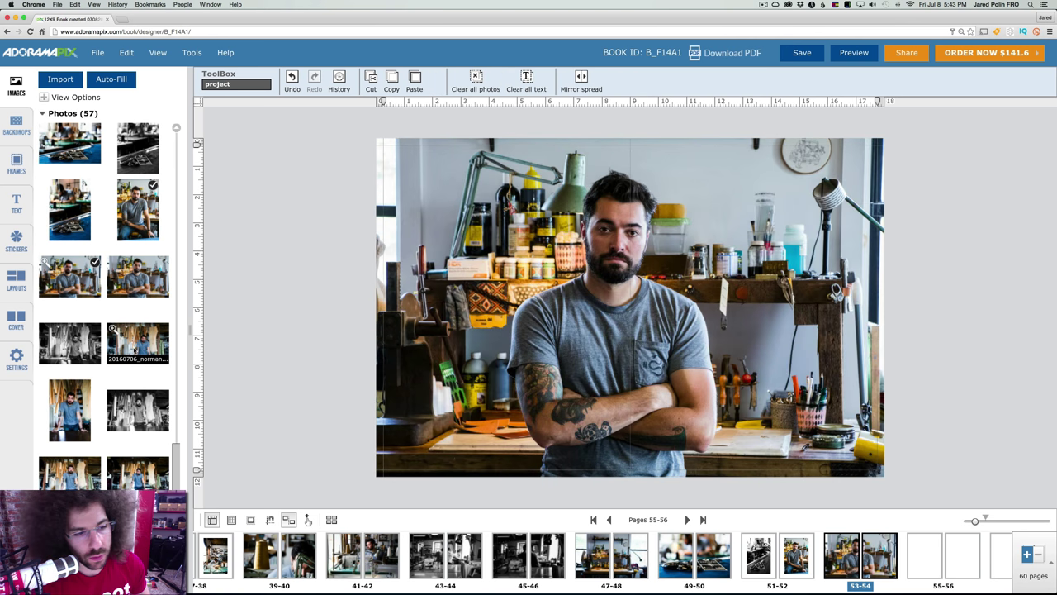
drag(125, 264, 617, 294)
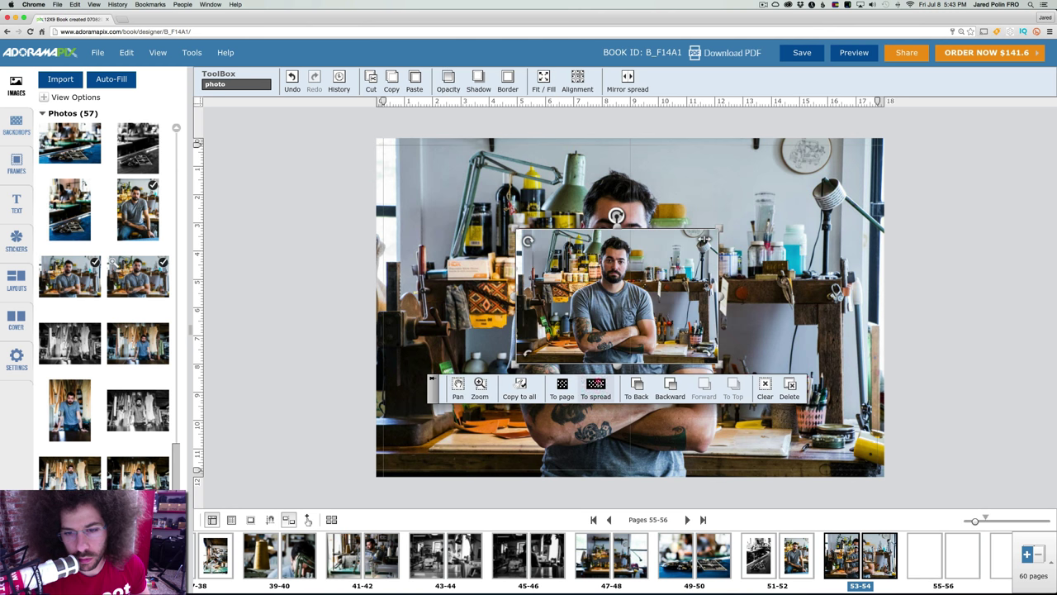
click(597, 384)
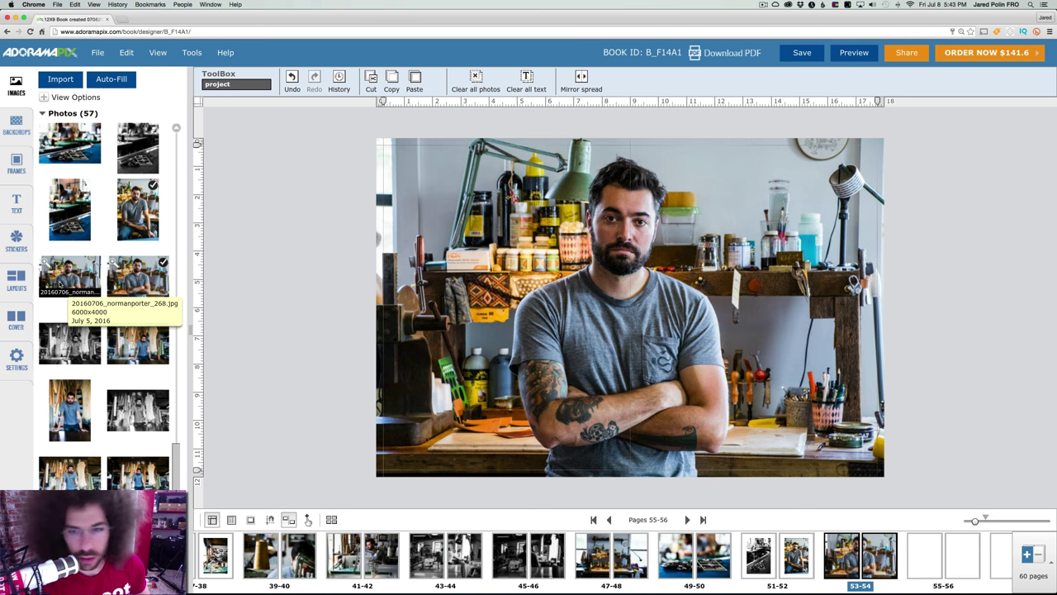
drag(59, 283, 589, 393)
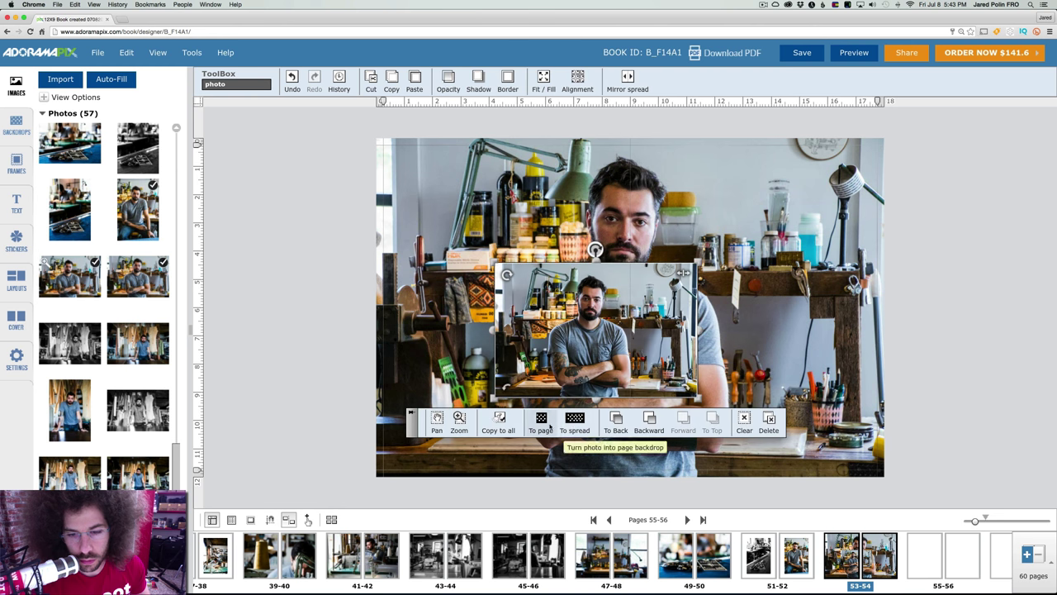
click(572, 421)
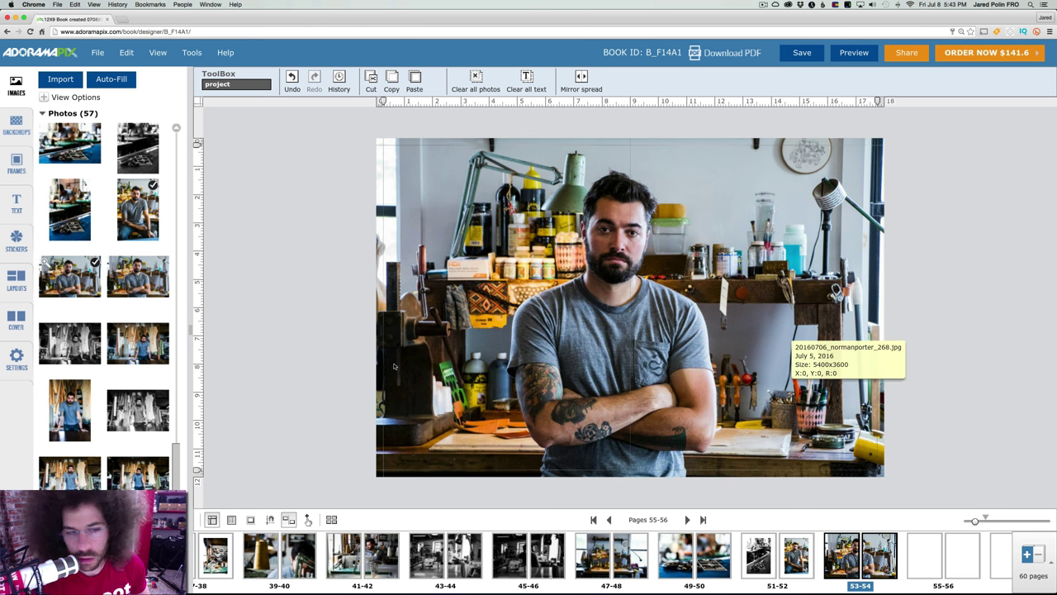
drag(137, 277, 694, 284)
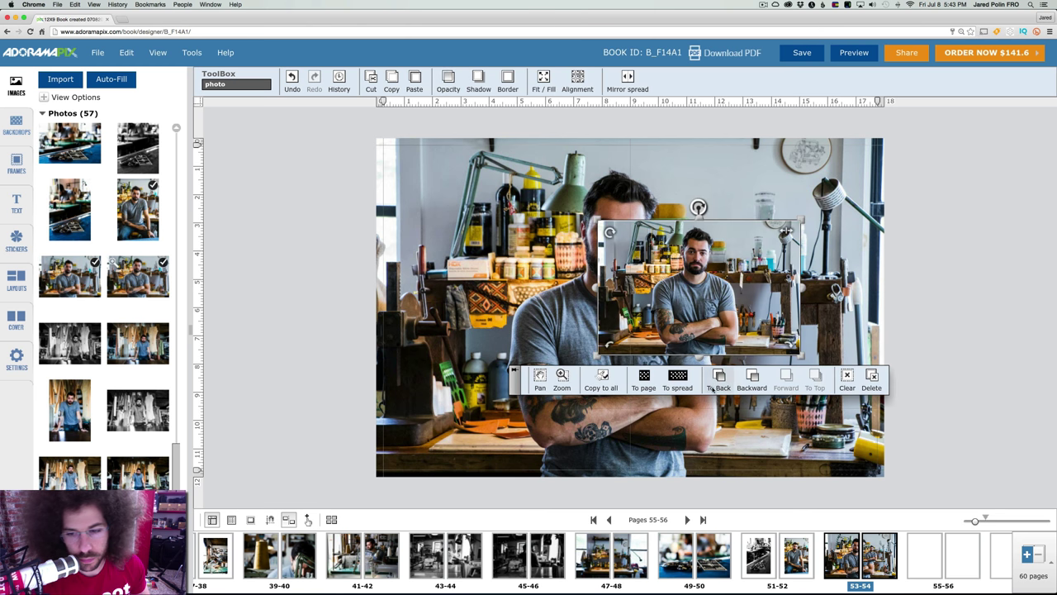
click(677, 381)
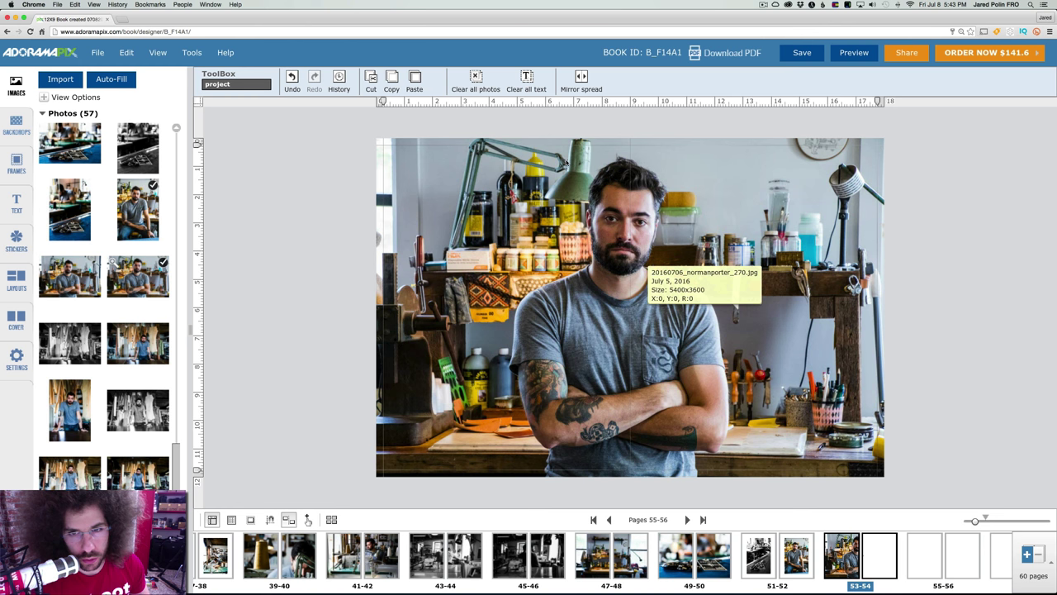
drag(95, 279, 629, 287)
click(607, 376)
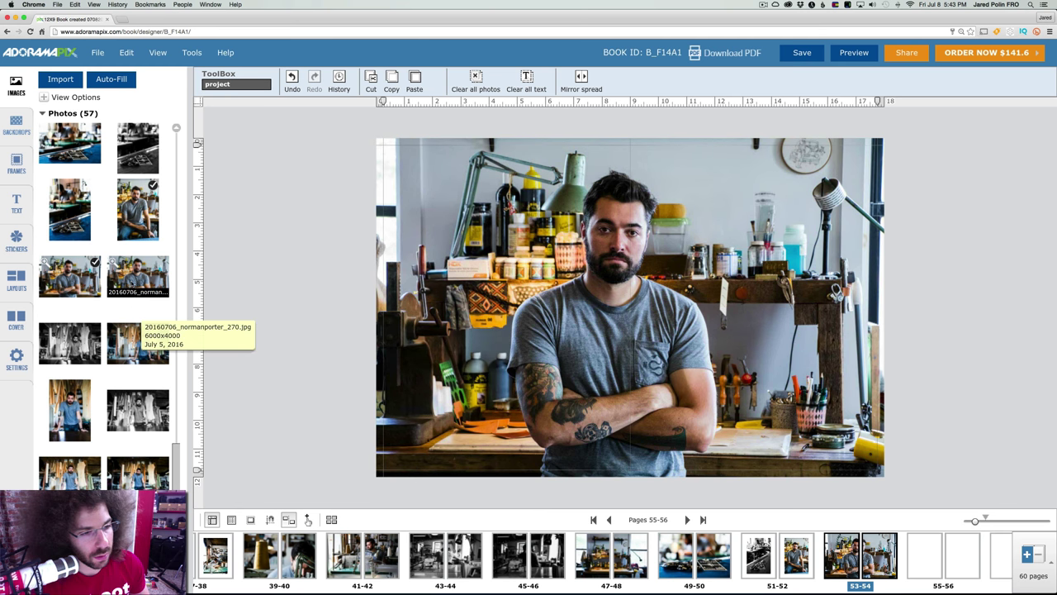
drag(128, 281, 593, 290)
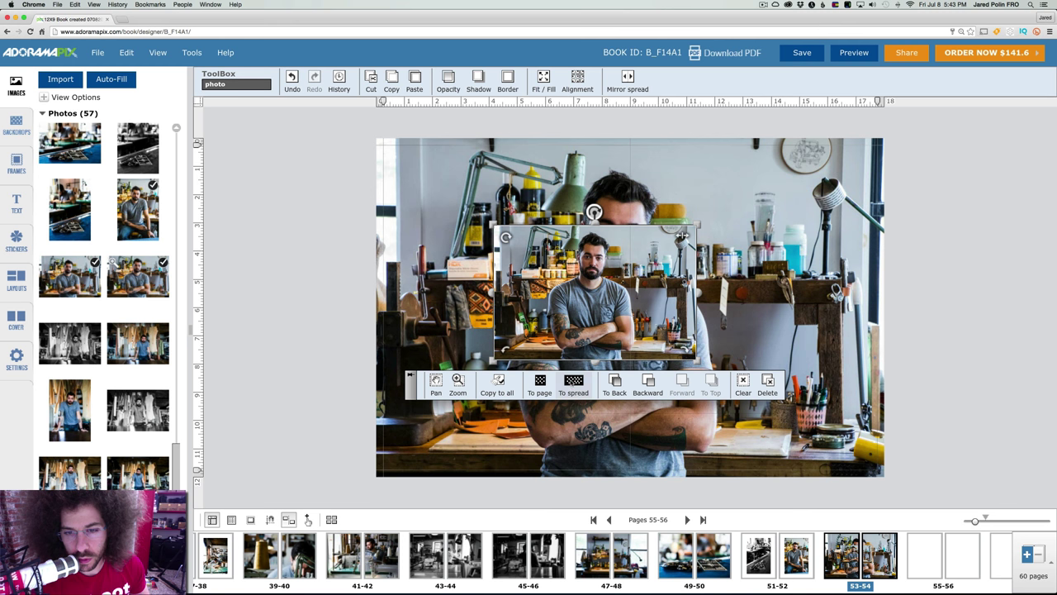
click(573, 382)
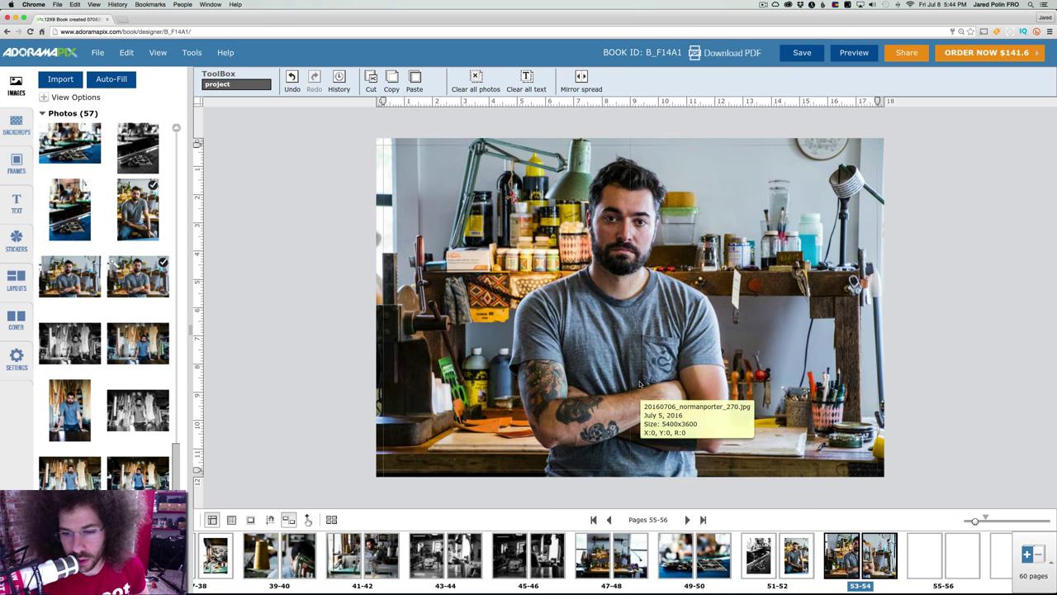
drag(87, 281, 598, 291)
click(580, 381)
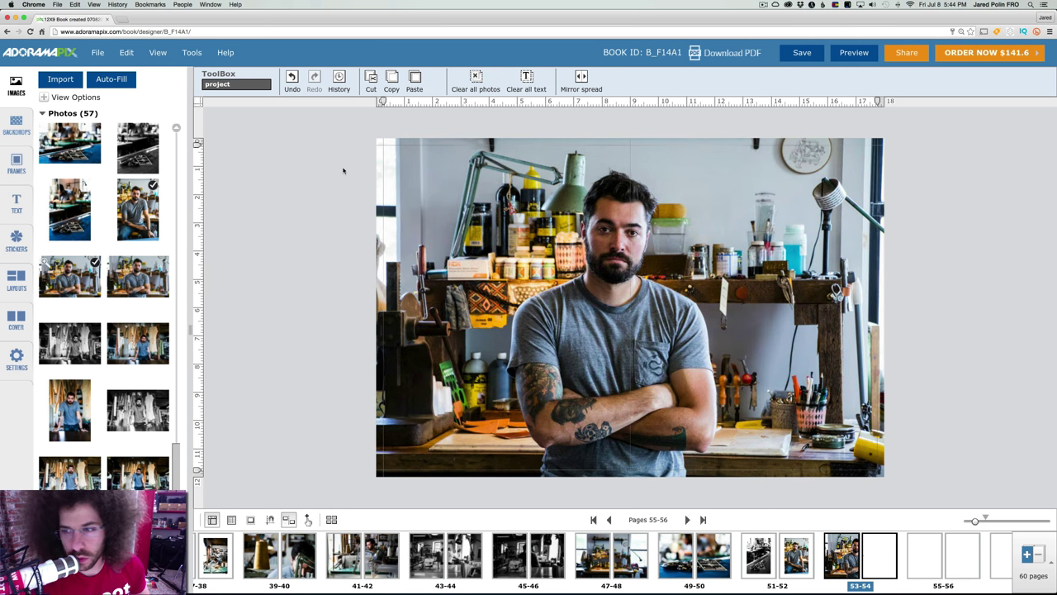
drag(132, 276, 587, 263)
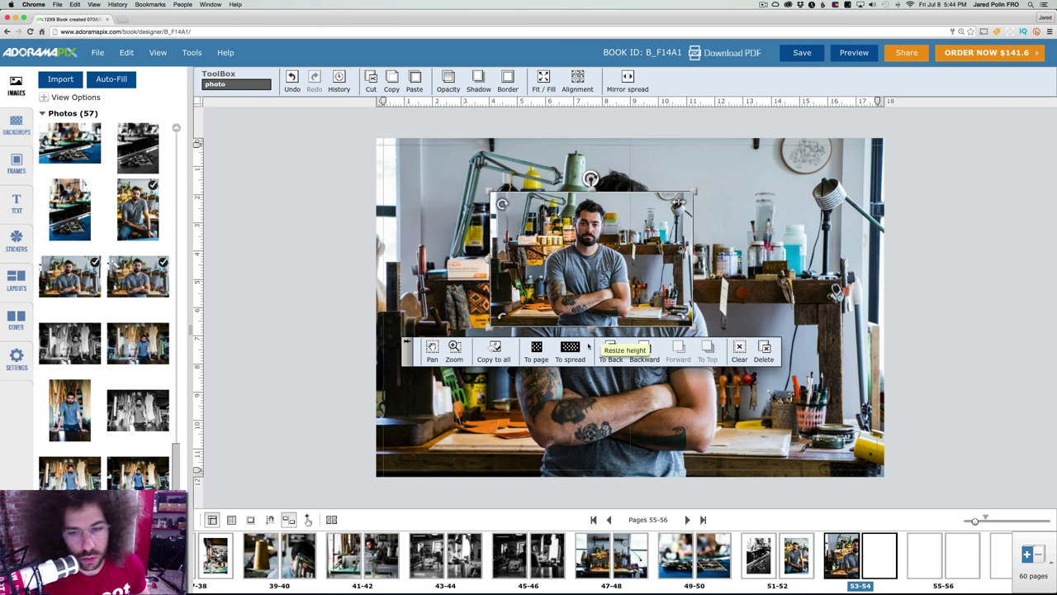
click(570, 351)
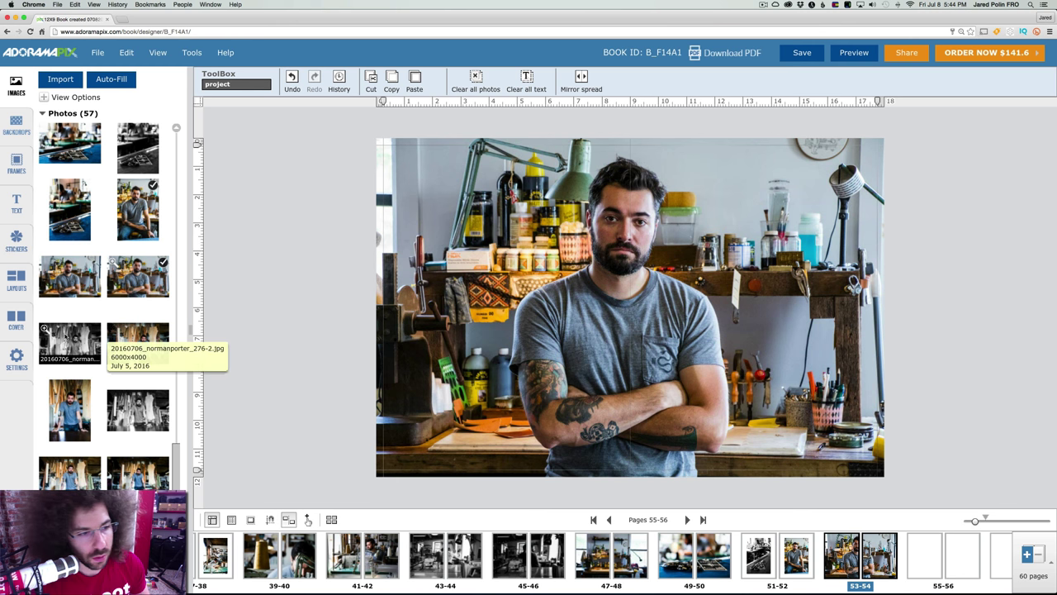
drag(70, 285, 599, 293)
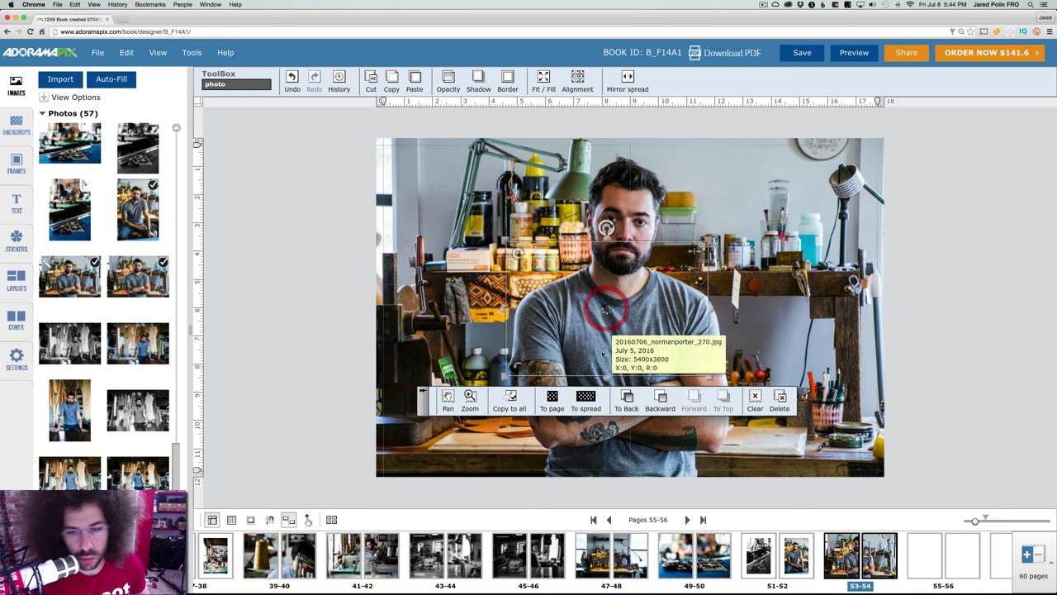
click(585, 401)
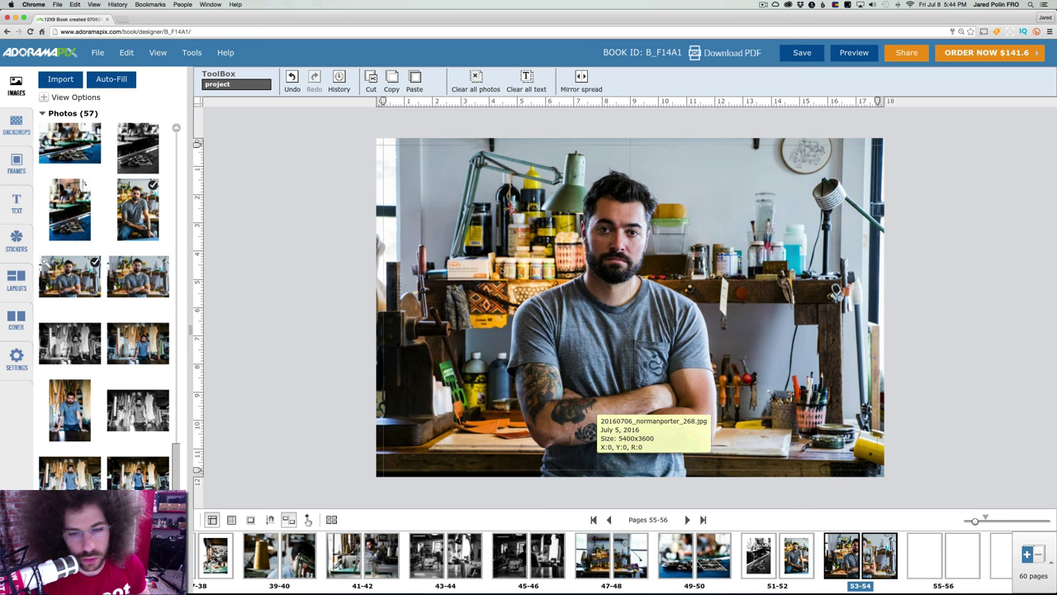
drag(66, 275, 593, 294)
click(572, 383)
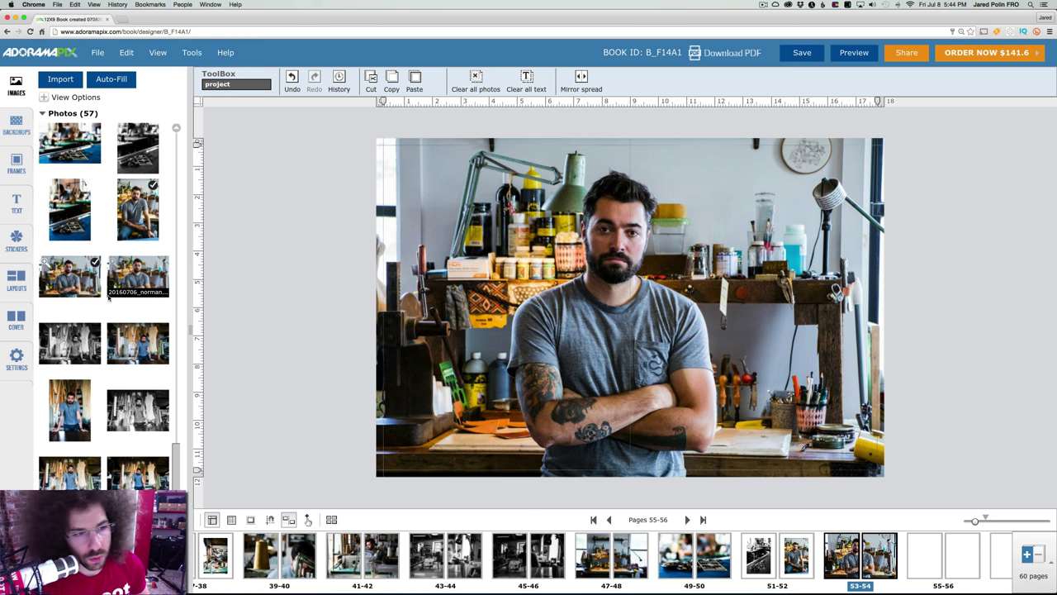
- Replace the full-spread photo on pages 53-54 with 20160706_normanporter_270.jpg
drag(137, 276, 545, 294)
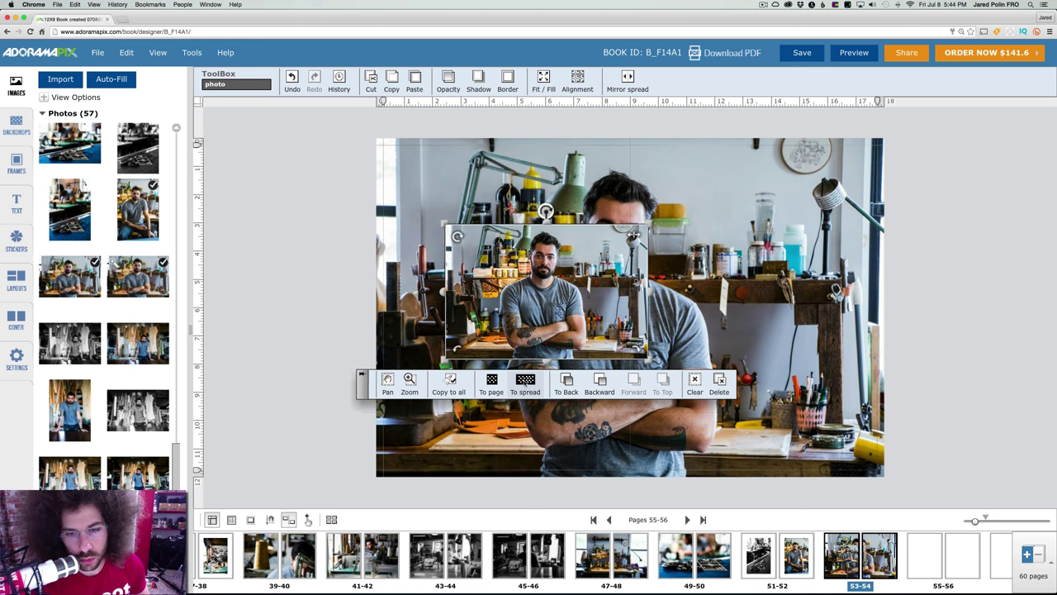
click(532, 382)
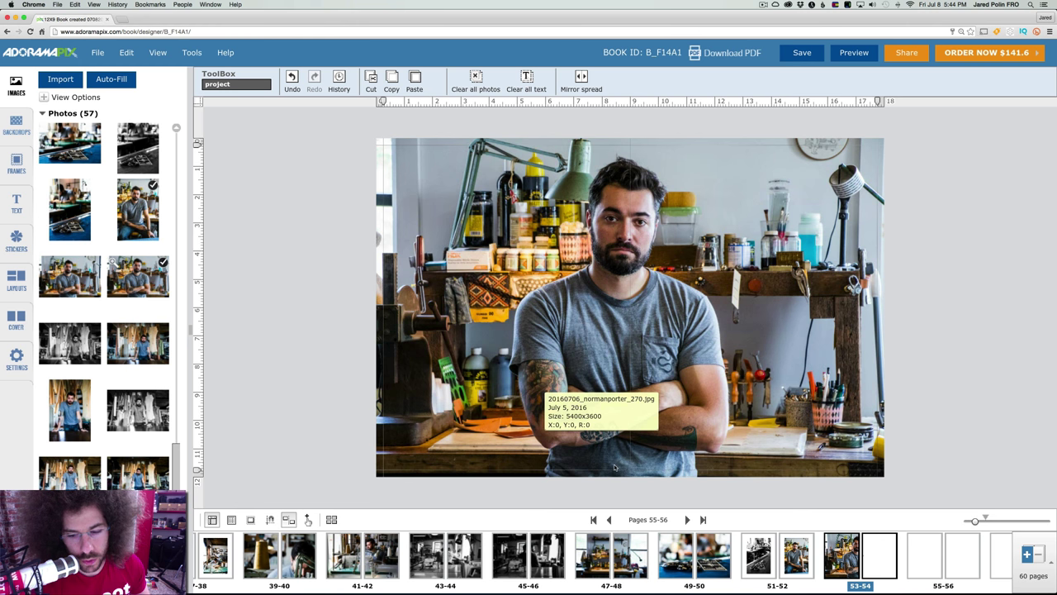
- Fill blank spread 55-56 with the color photo of the man leaning on the table, placed as a full-spread photo
scroll(817, 559, right, 5)
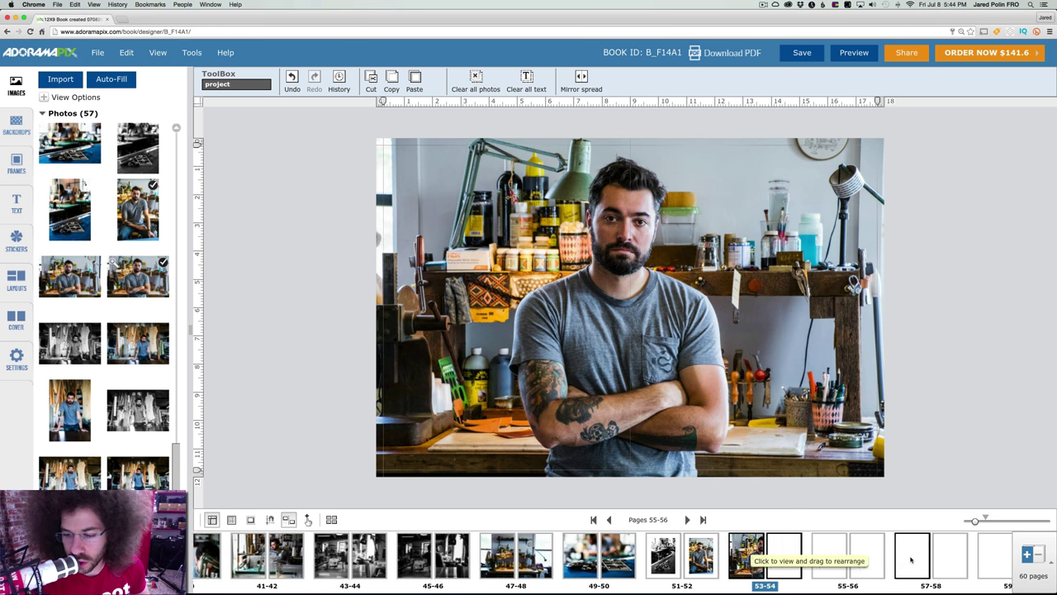
scroll(911, 560, right, 3)
click(695, 562)
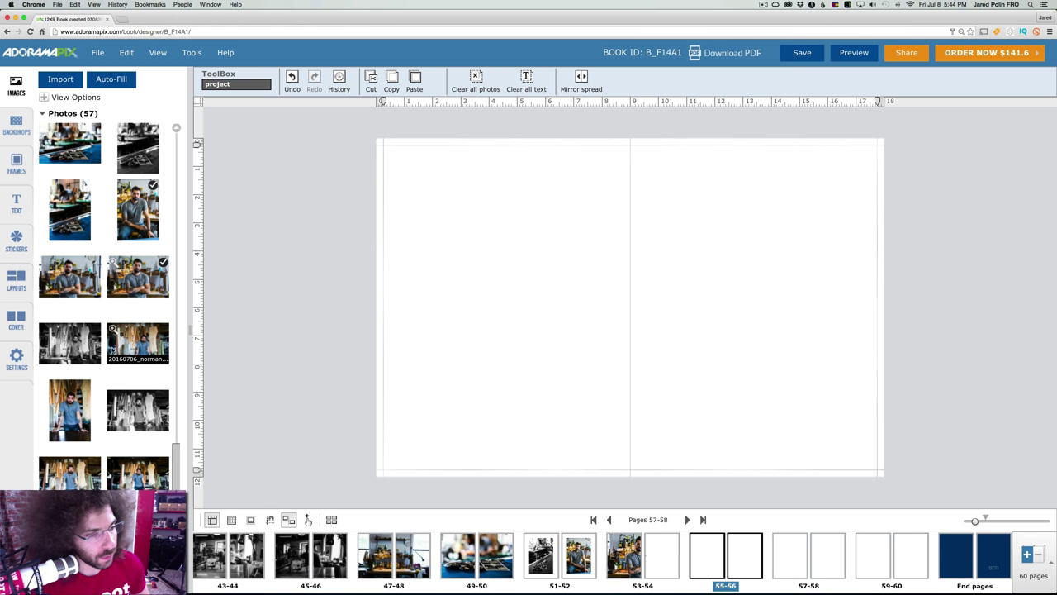
drag(123, 342, 603, 327)
click(582, 414)
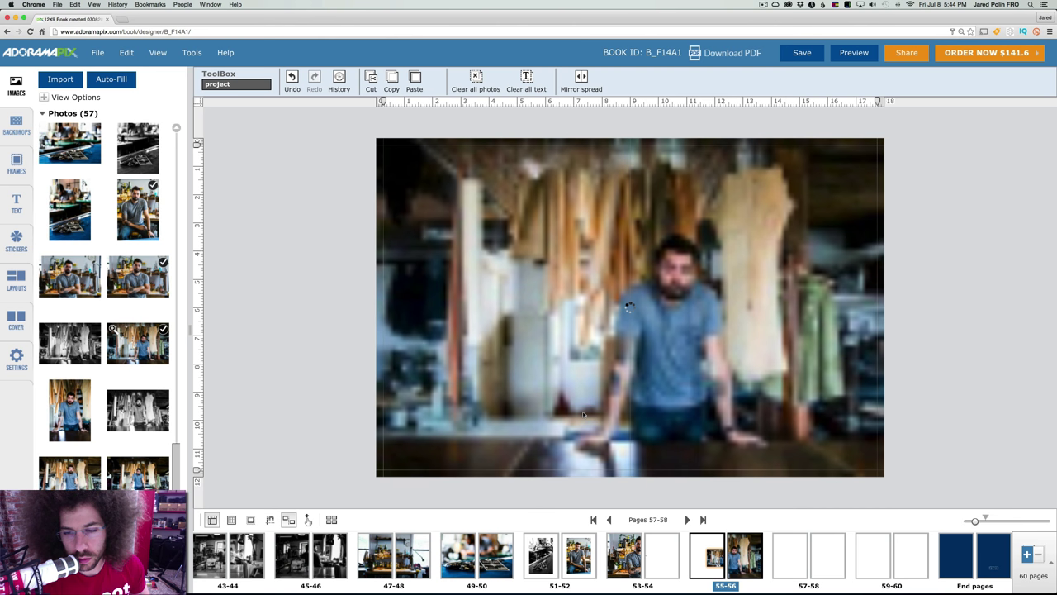
- Try the black-and-white version of the leaning portrait across spread 55-56, ending with the color version as the full-spread photo
drag(69, 342, 646, 397)
click(629, 422)
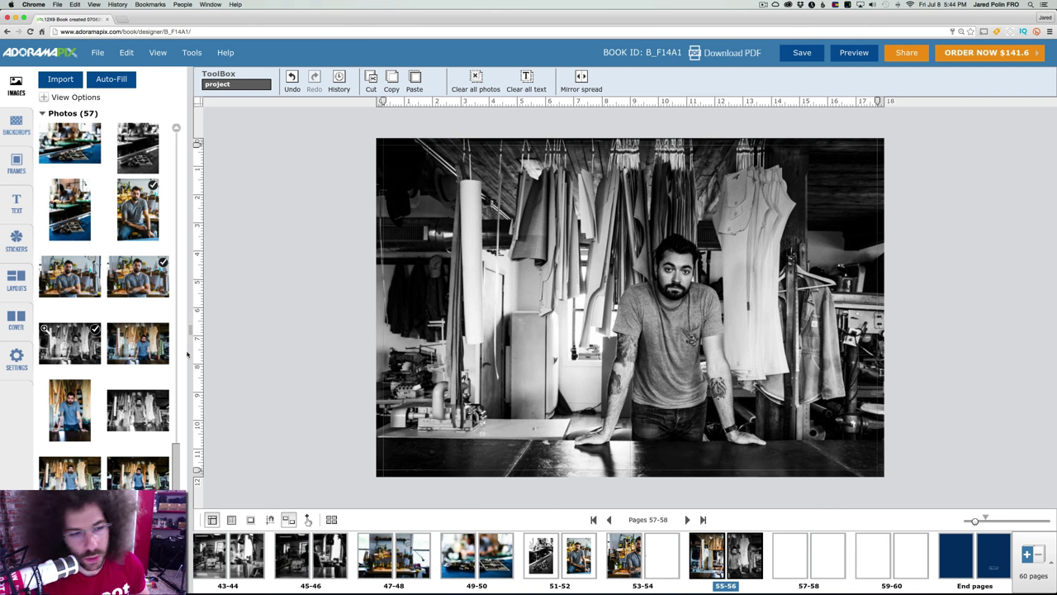
drag(136, 355, 656, 338)
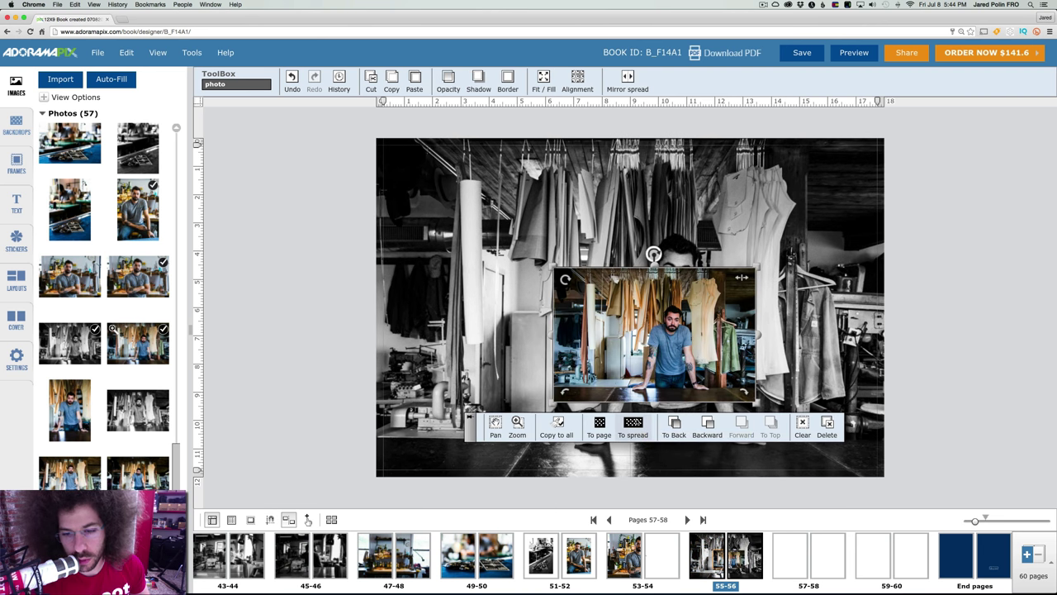
click(633, 426)
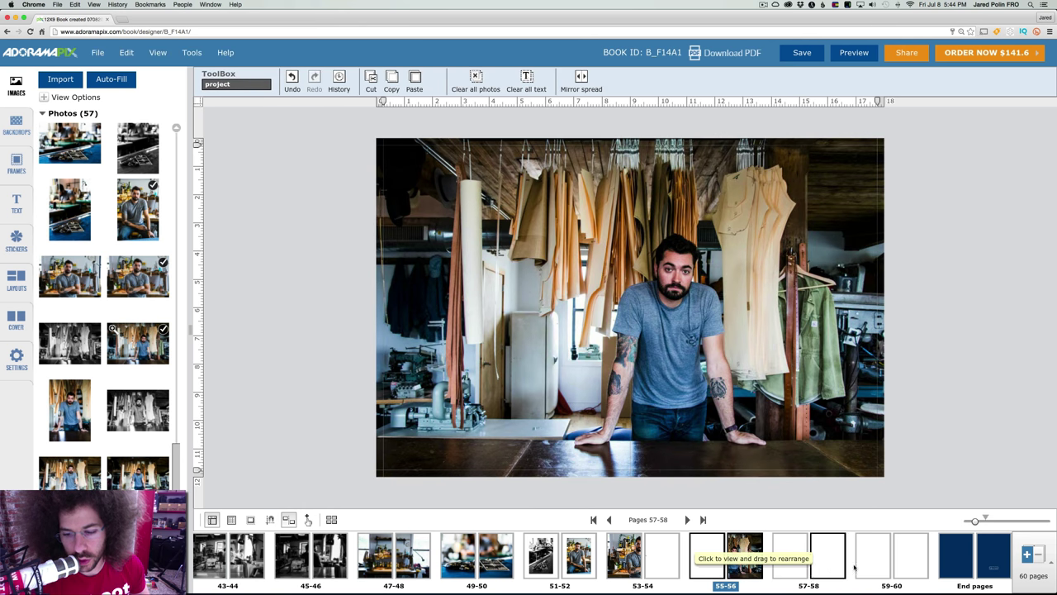
click(790, 557)
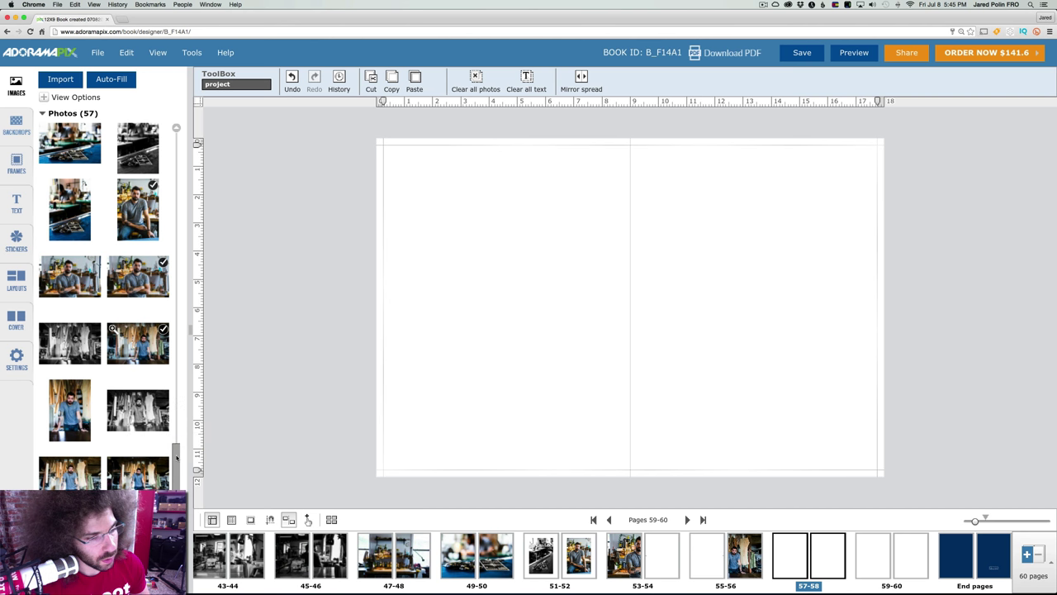
drag(176, 457, 176, 481)
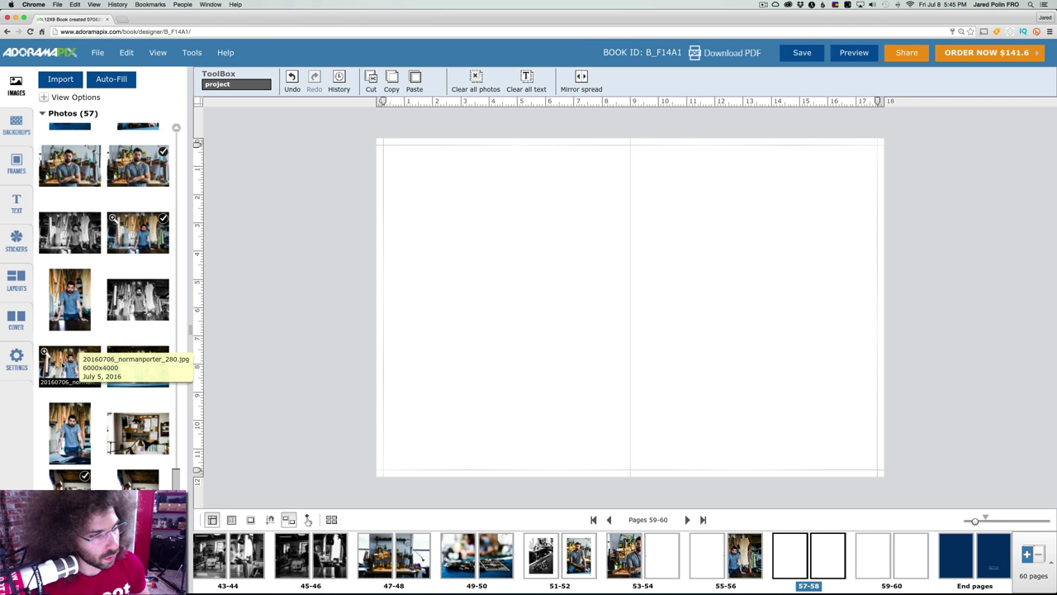
drag(64, 368, 607, 309)
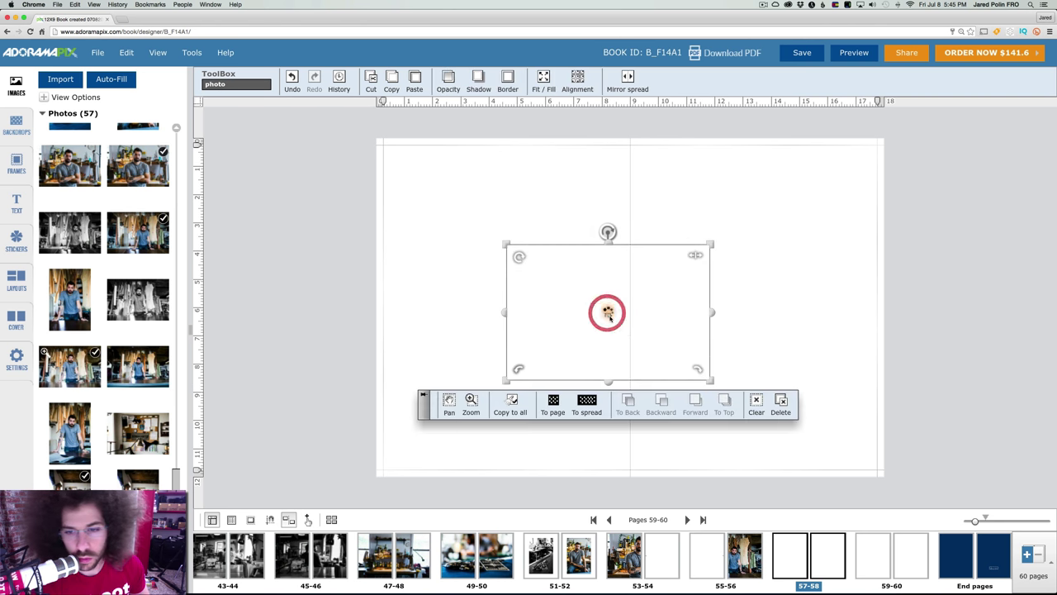
click(591, 402)
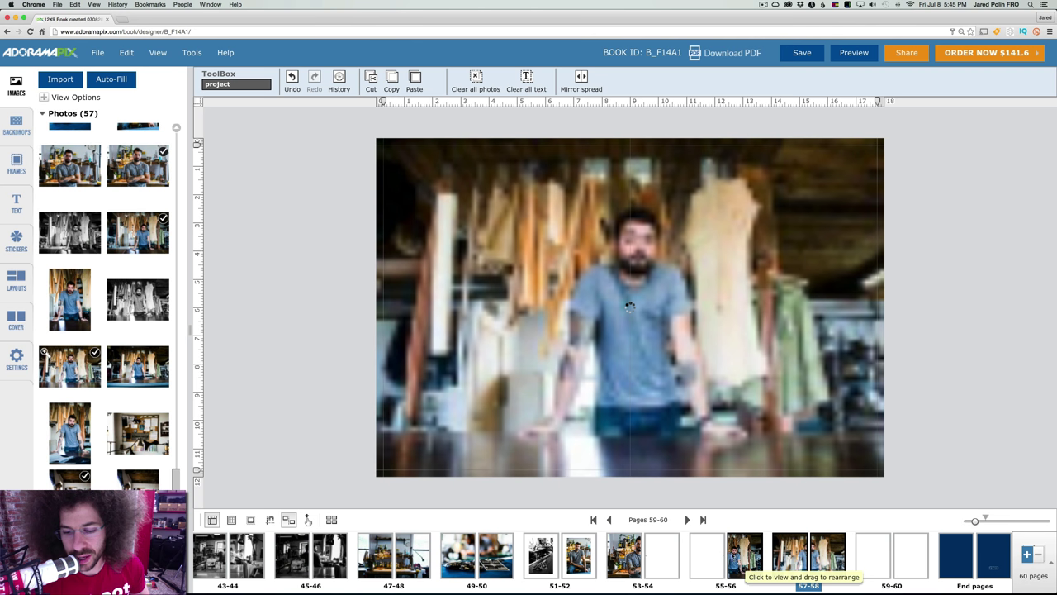
- Compare the photo on spread 55-56 with the one on 57-58 and save the book
click(707, 551)
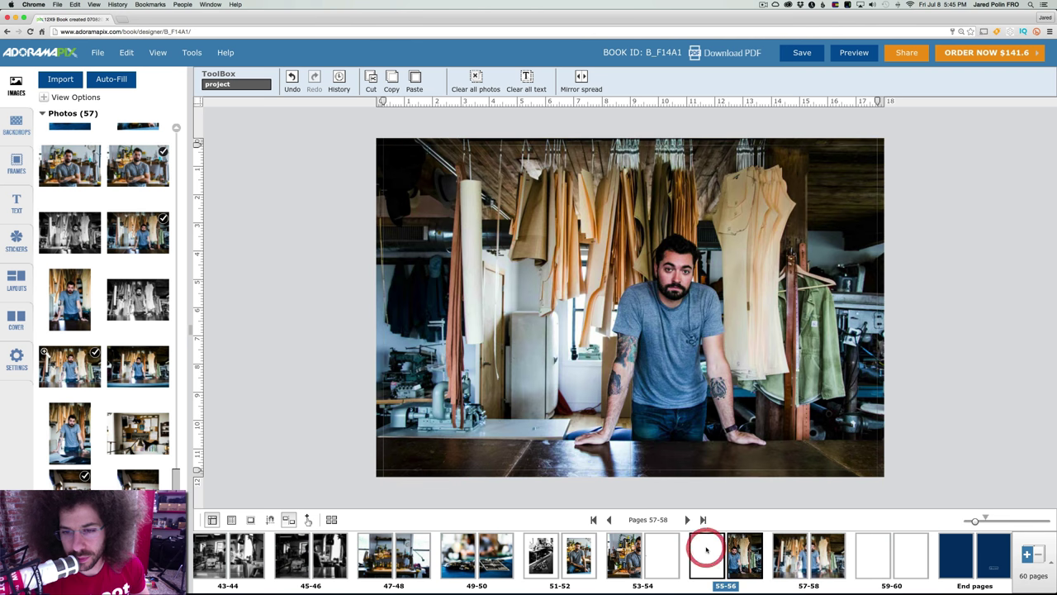
click(809, 553)
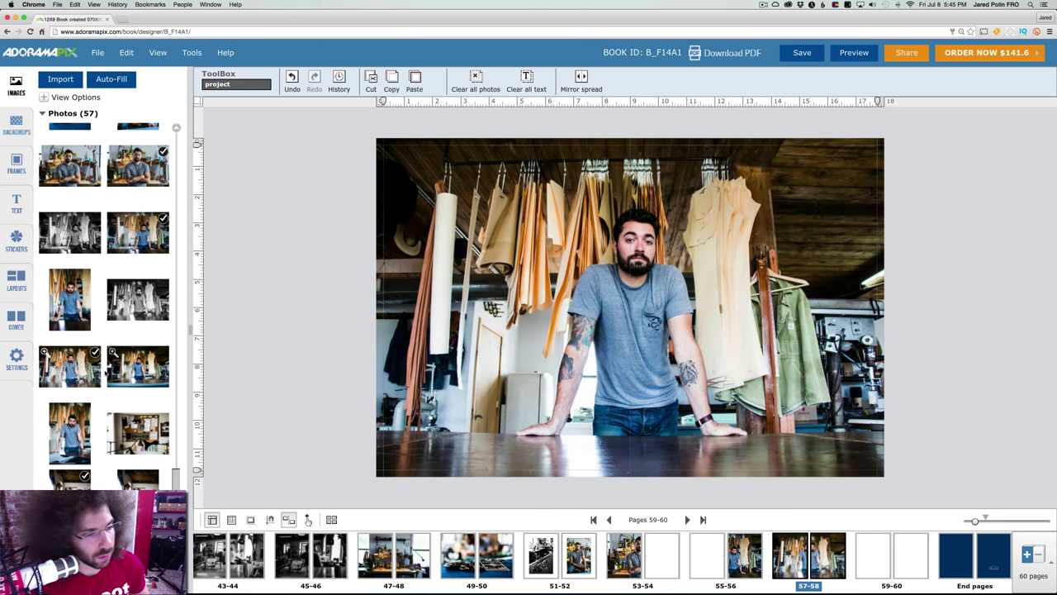
click(803, 54)
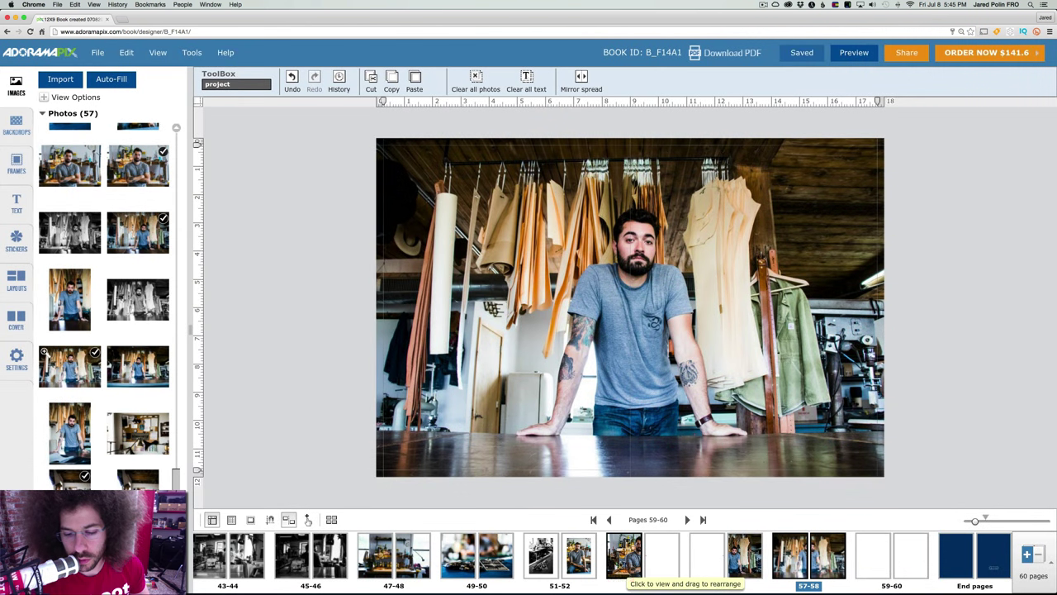
- Review the photo sequence on spreads 53-54, 55-56 and 57-58
click(661, 562)
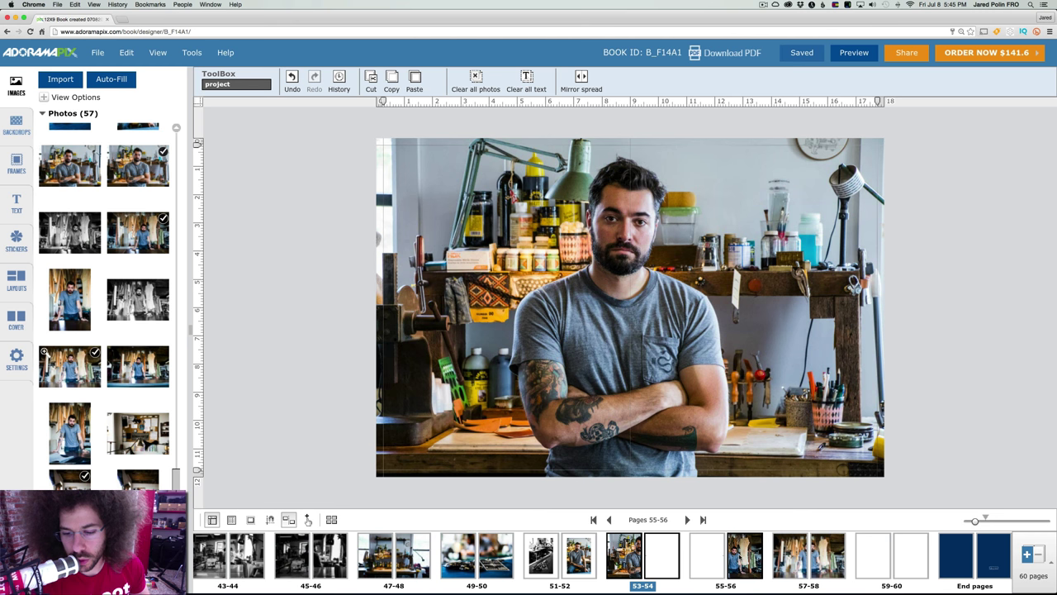
click(743, 555)
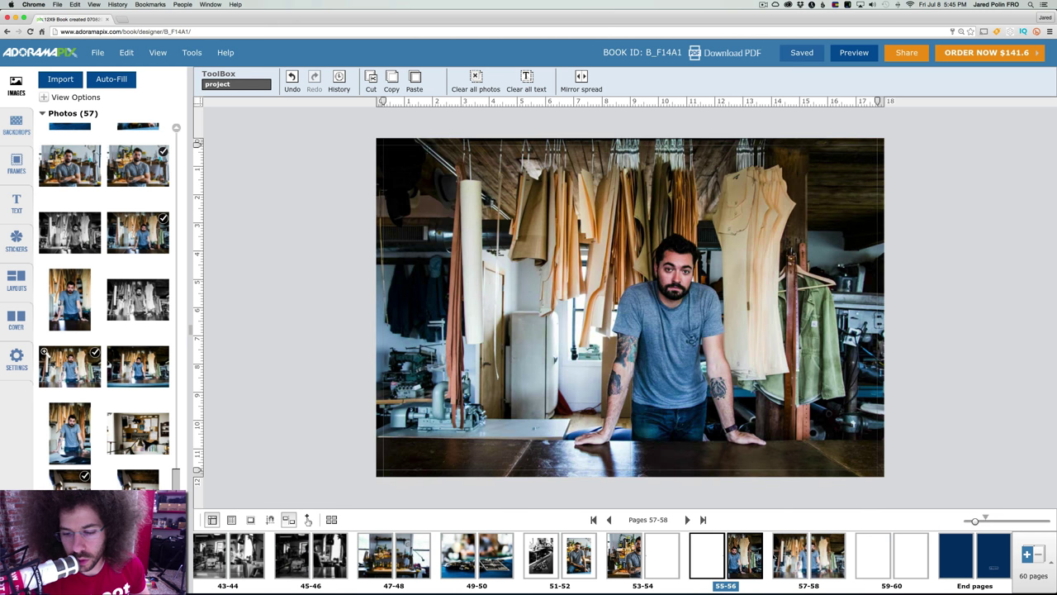
click(808, 555)
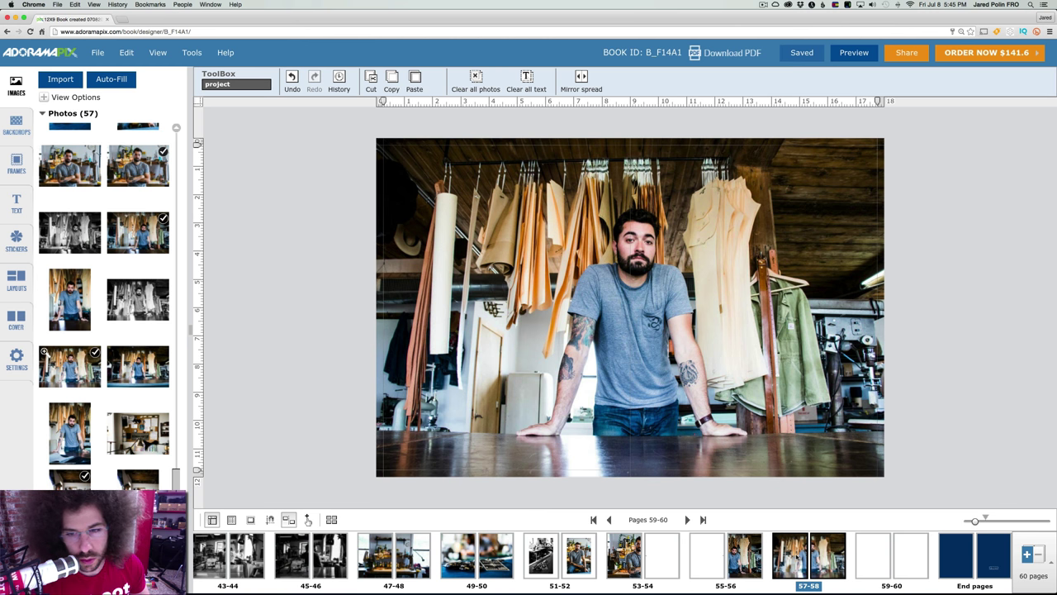
click(874, 555)
drag(141, 379, 626, 328)
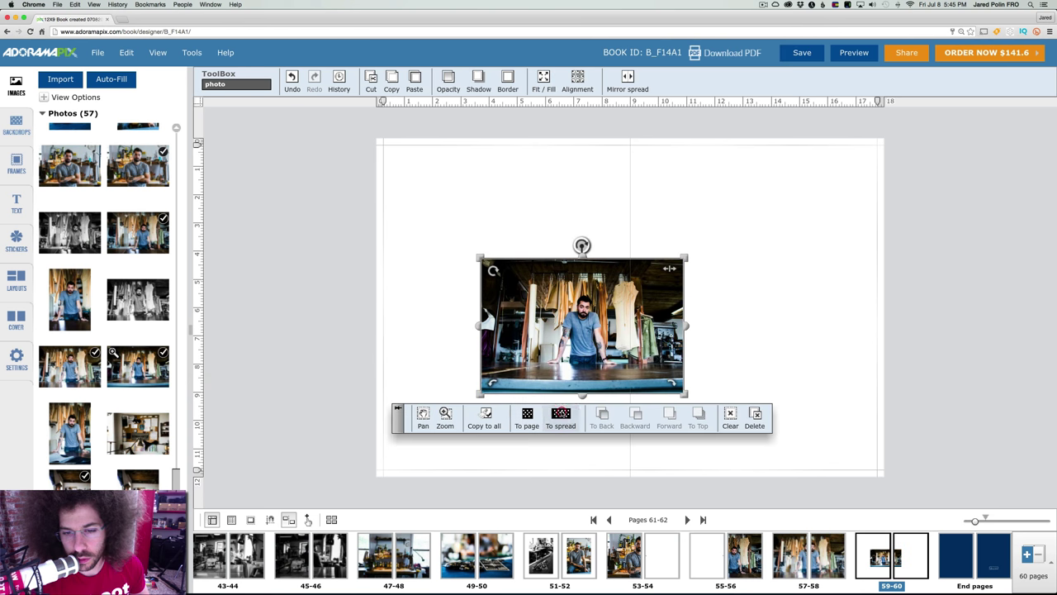
click(561, 418)
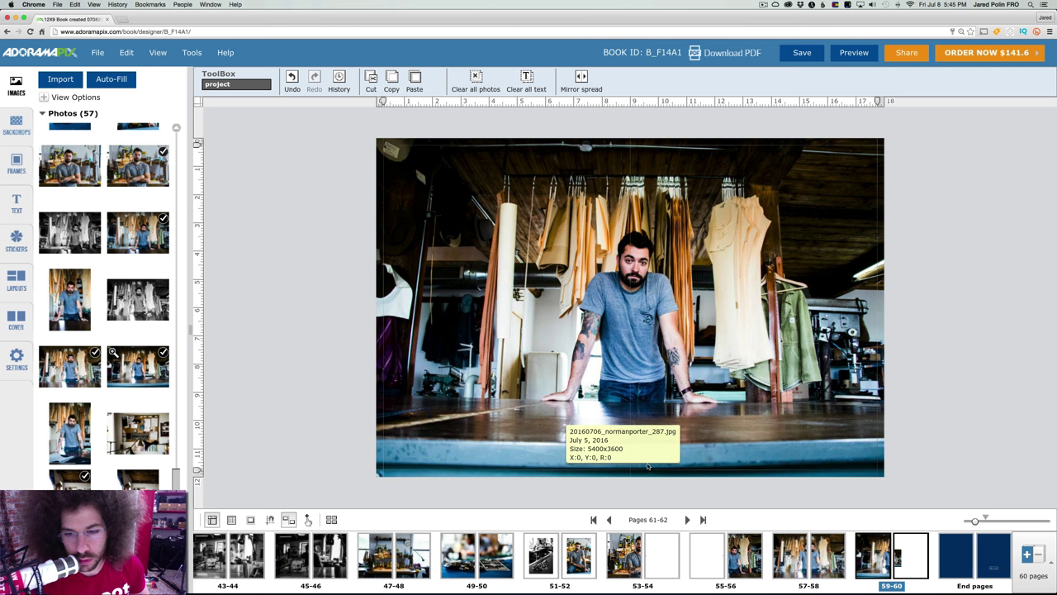
- Compare the new photo on spread 59-60 with the similar portraits on spreads 57-58 and 55-56
click(826, 551)
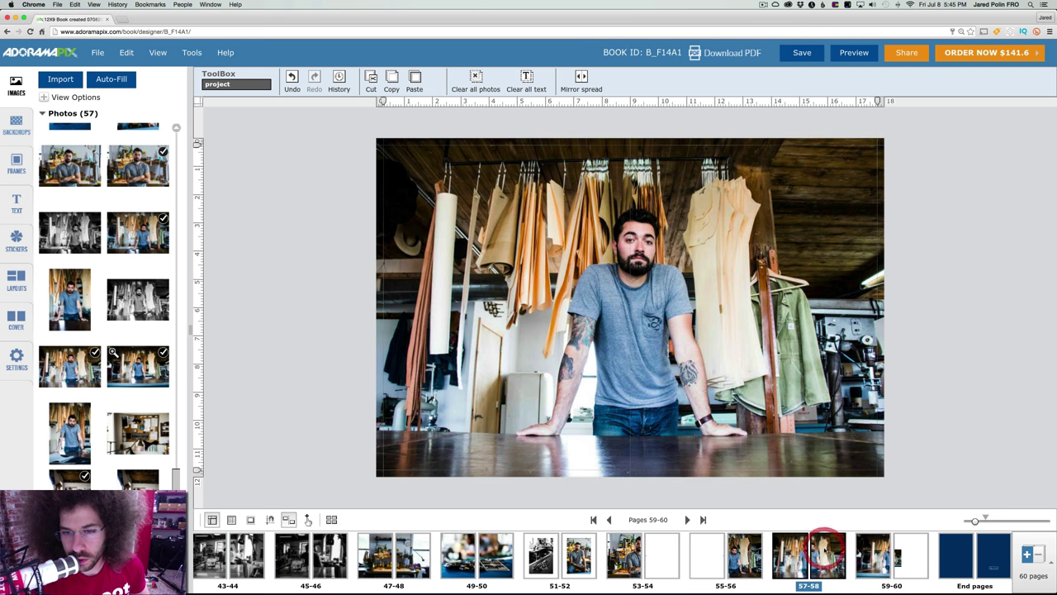
click(708, 553)
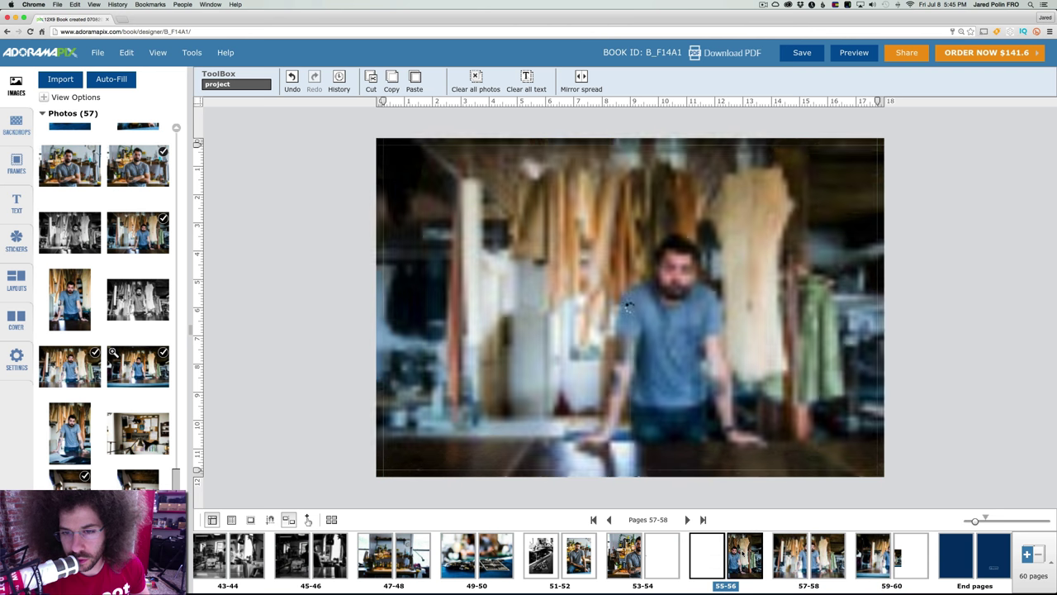
click(892, 554)
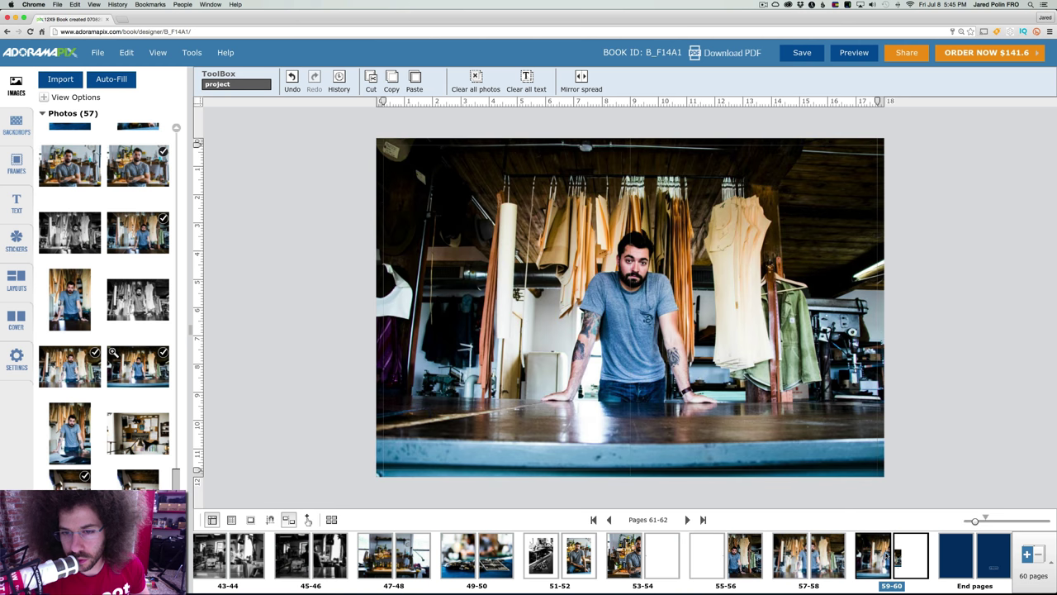
click(694, 555)
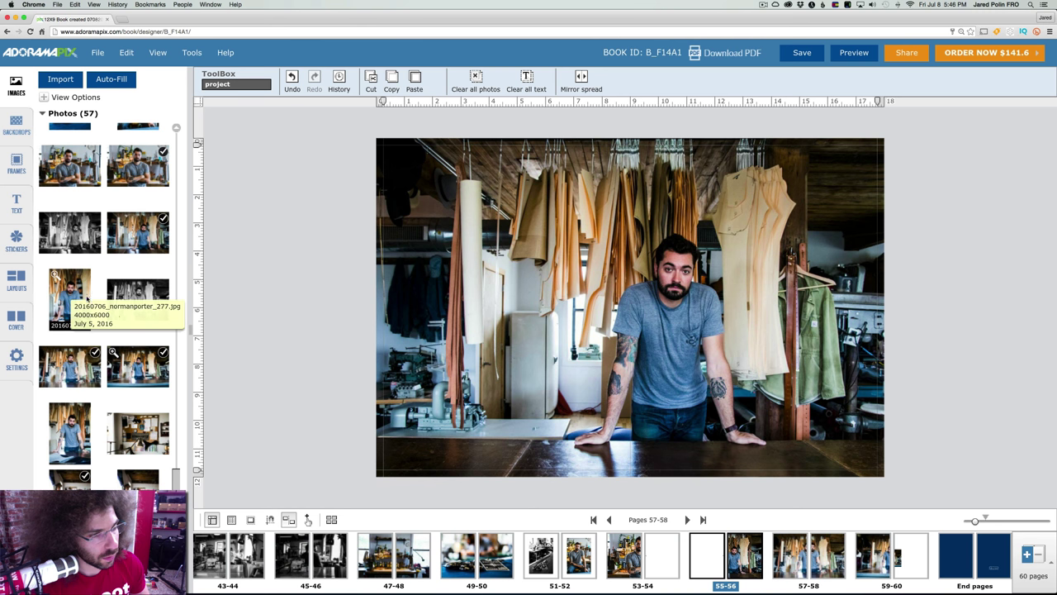
- View enlarged the unused vertical portrait with fabric on the table and 20160706_normanporter_277.jpg, then close the enlarged view
click(54, 408)
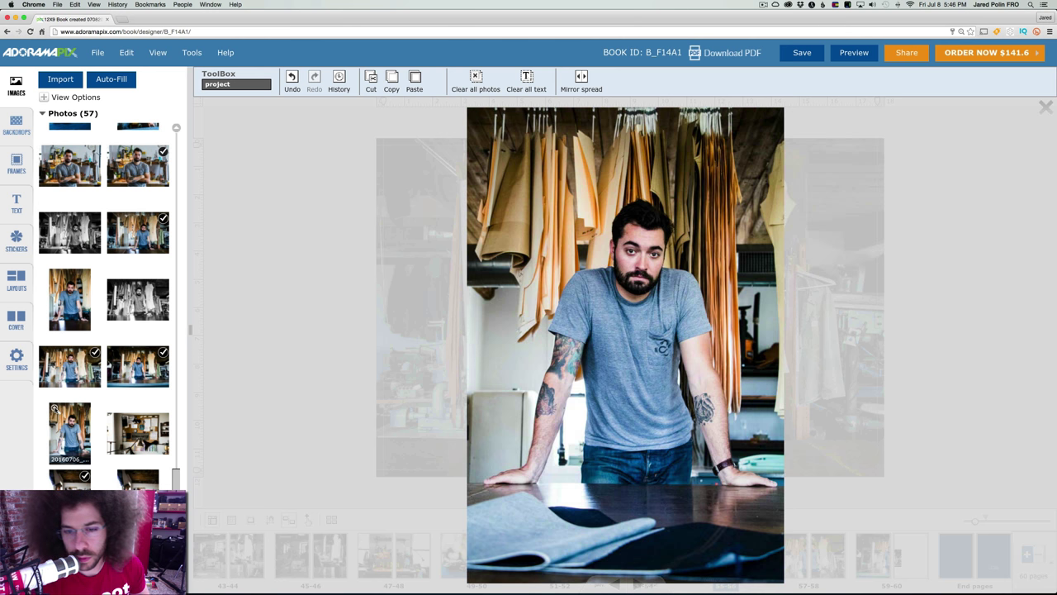
click(54, 275)
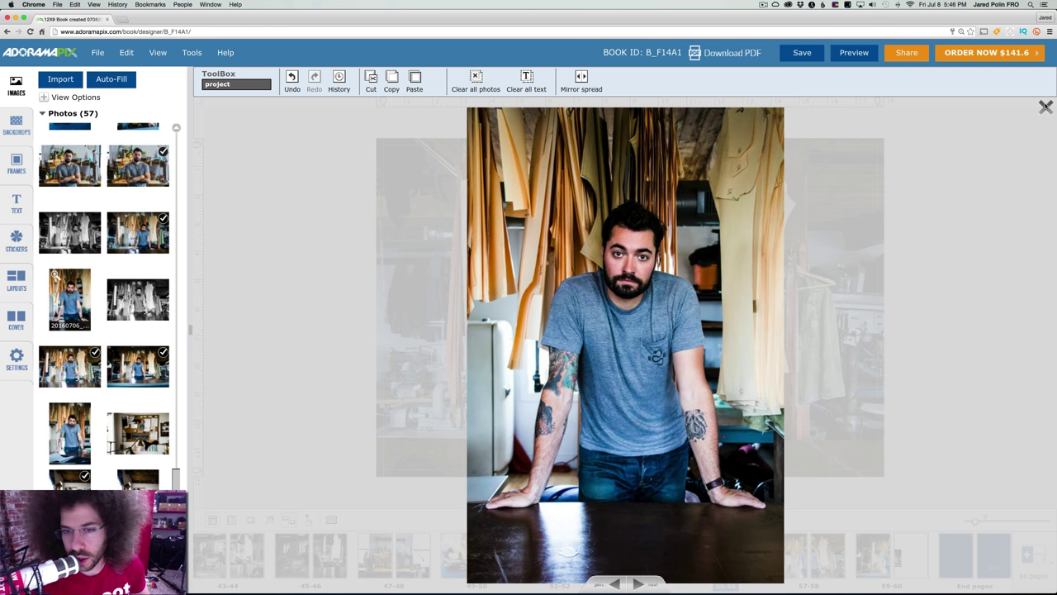
click(1046, 107)
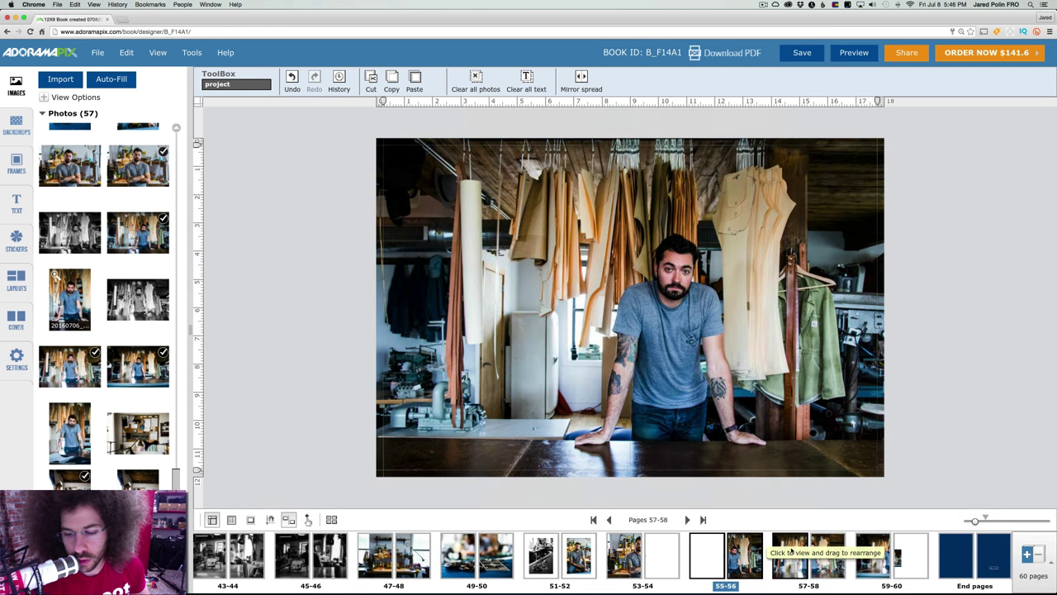
- Alternate between spreads 55-56, 57-58 and 59-60 to judge the order and similarity of their table portraits
click(790, 553)
click(860, 555)
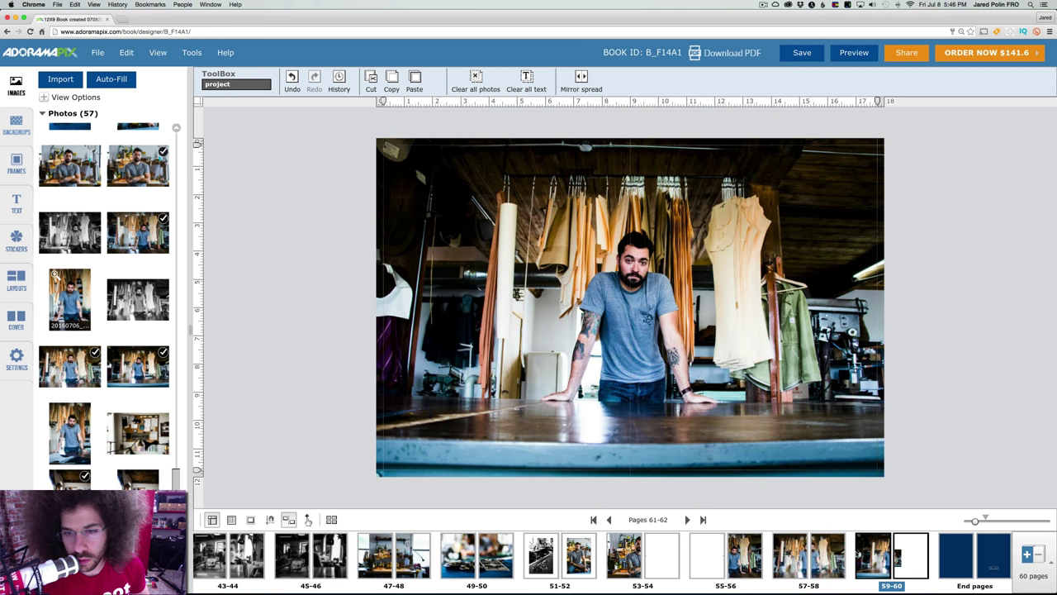
click(787, 553)
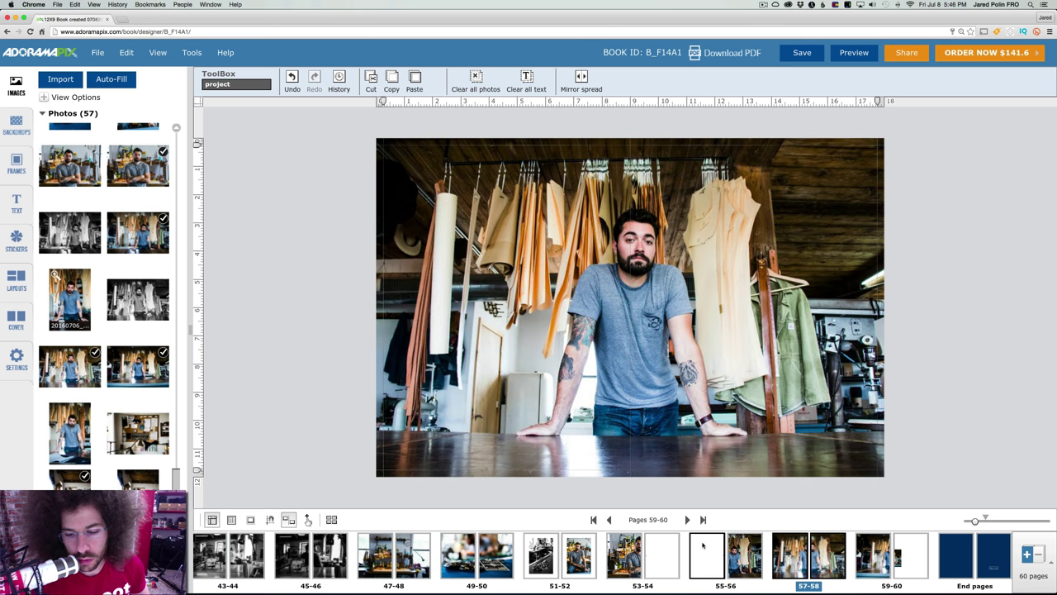
click(716, 544)
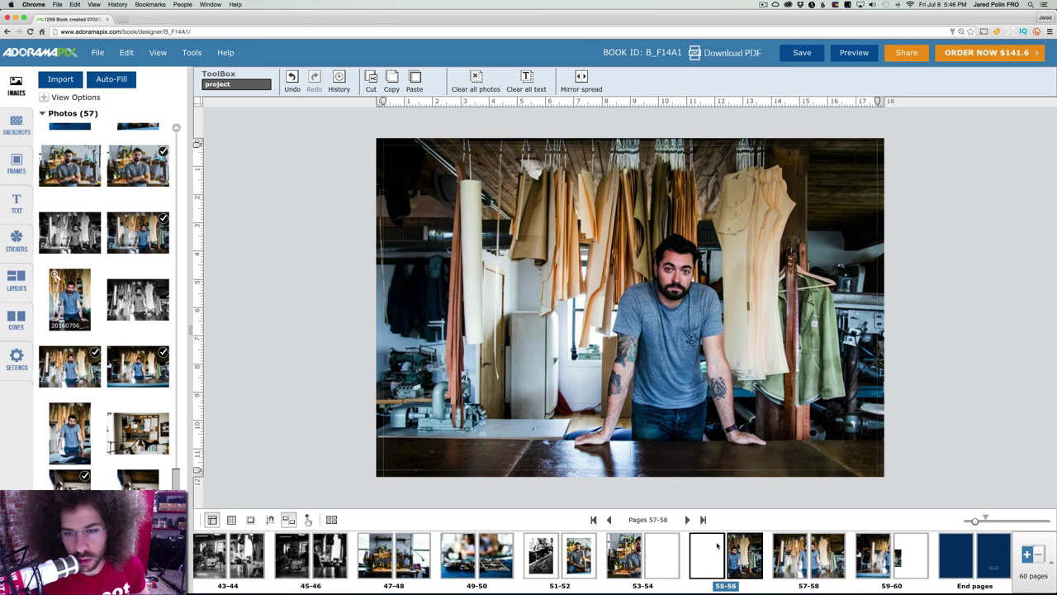
click(876, 547)
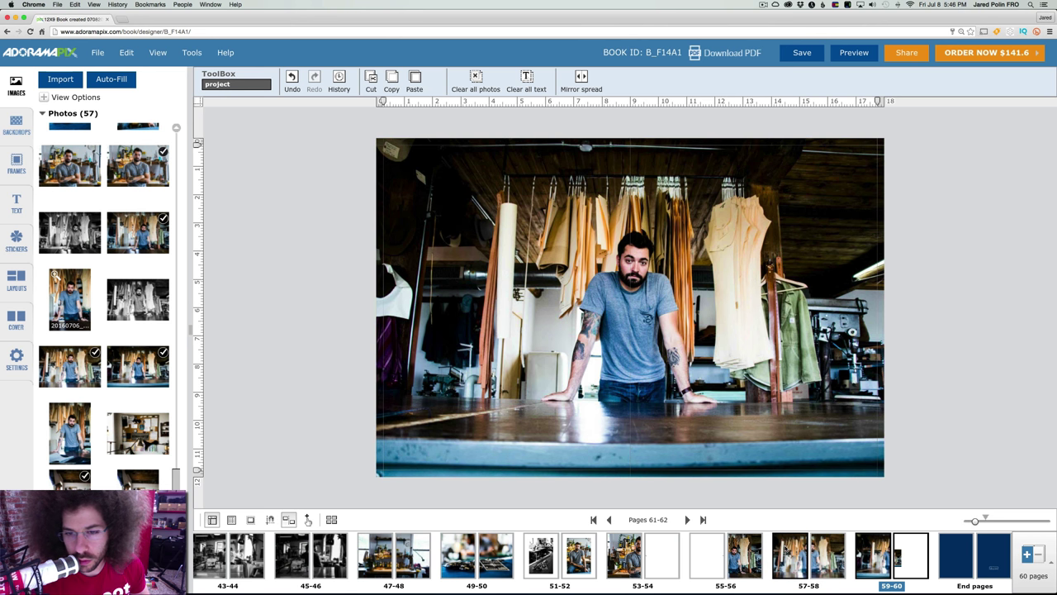
click(805, 555)
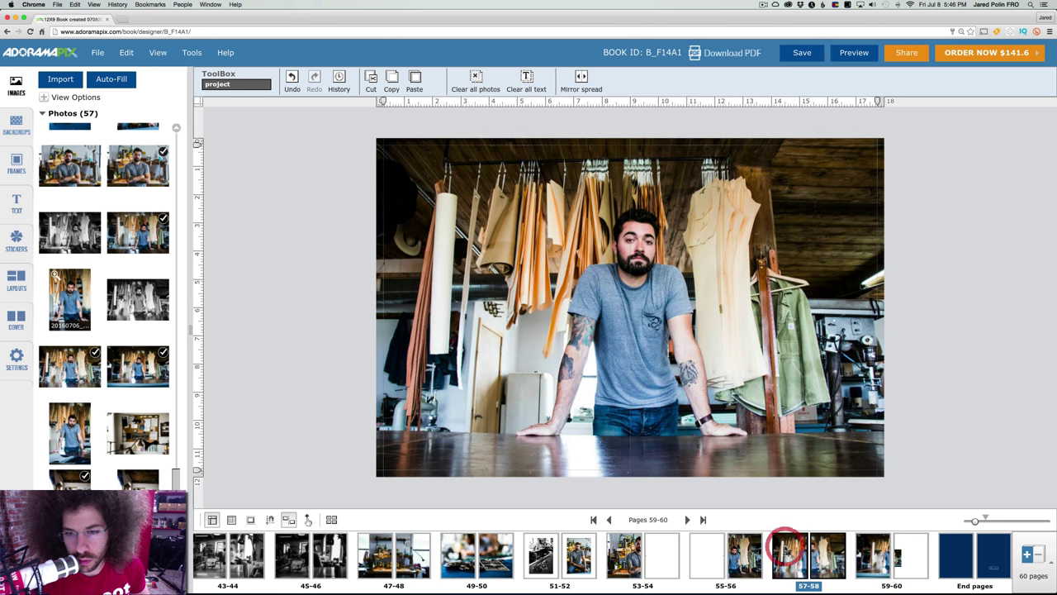
click(720, 547)
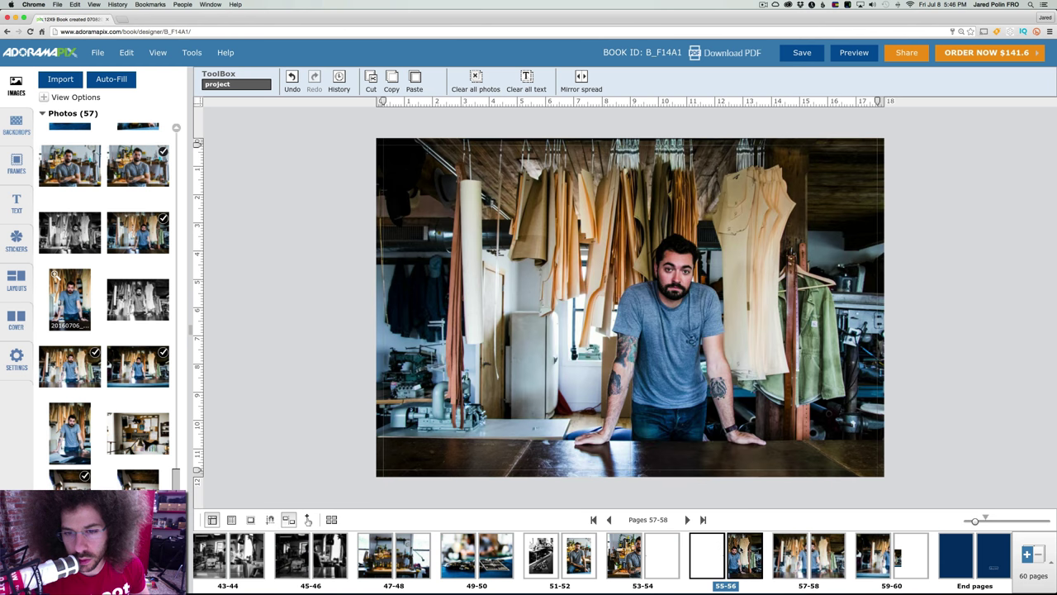
click(801, 549)
click(876, 550)
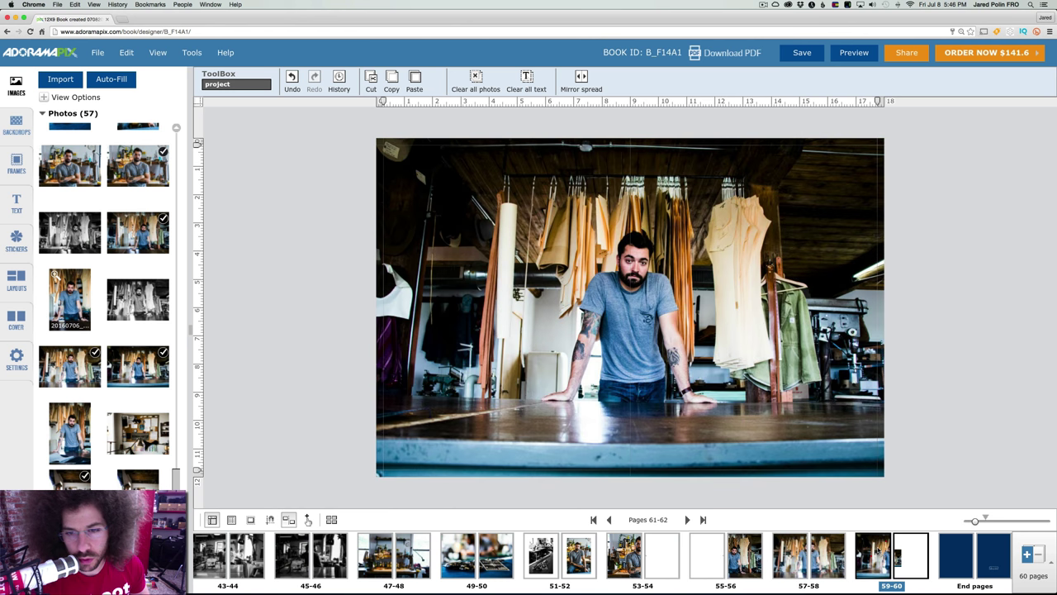
click(712, 548)
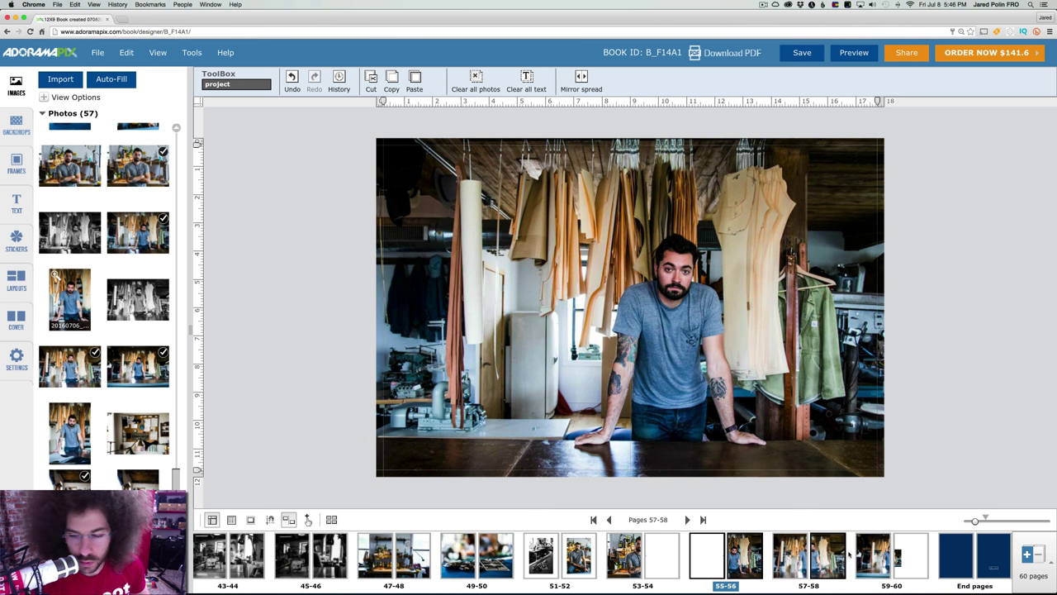
- Add 2 pages for a 62-page book and move the new blank spread to the end as pages 61-62
click(1028, 553)
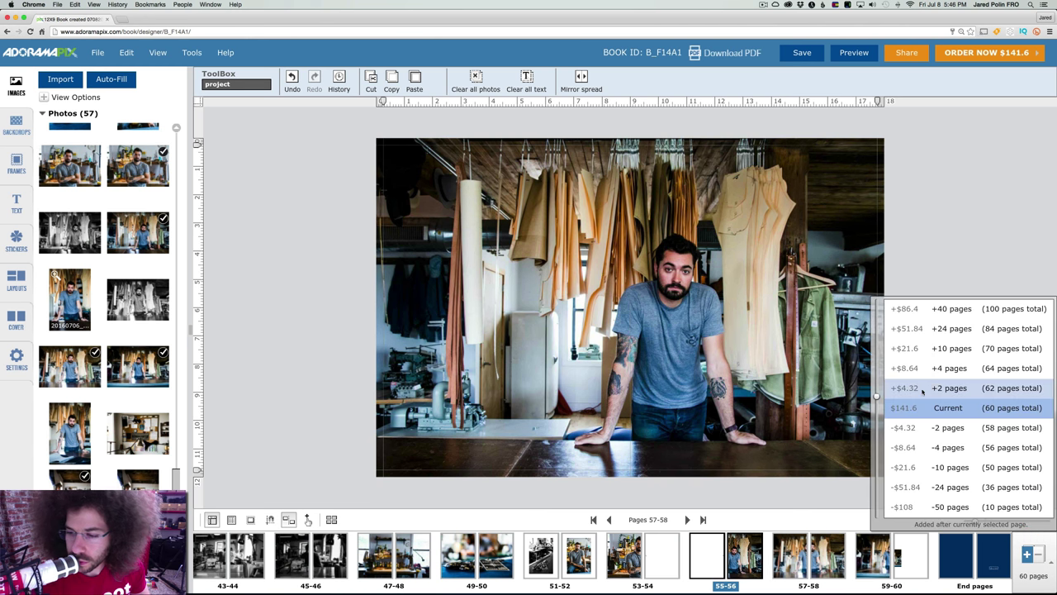
click(950, 387)
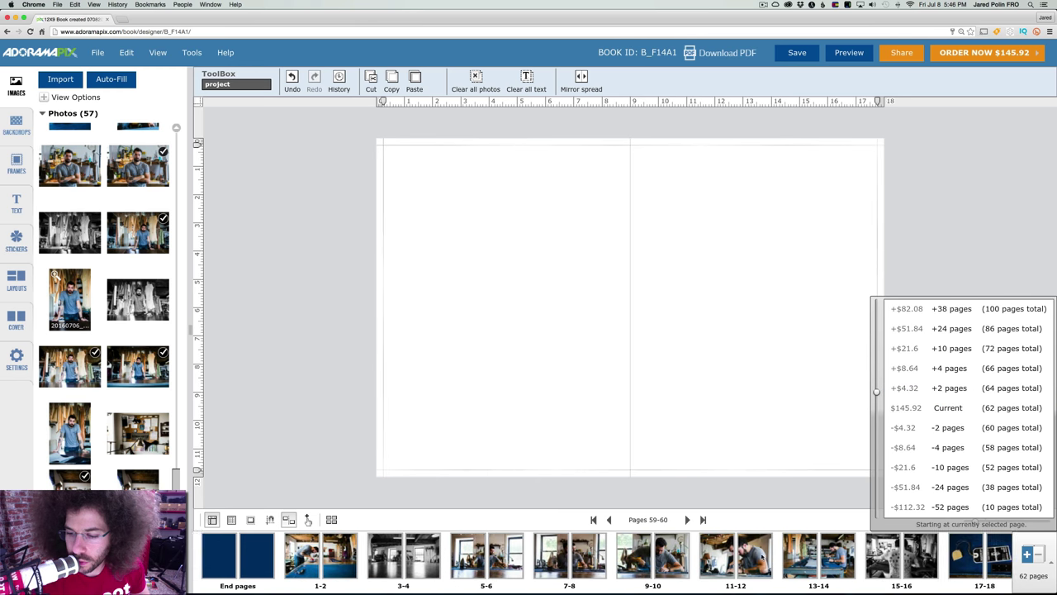
click(738, 430)
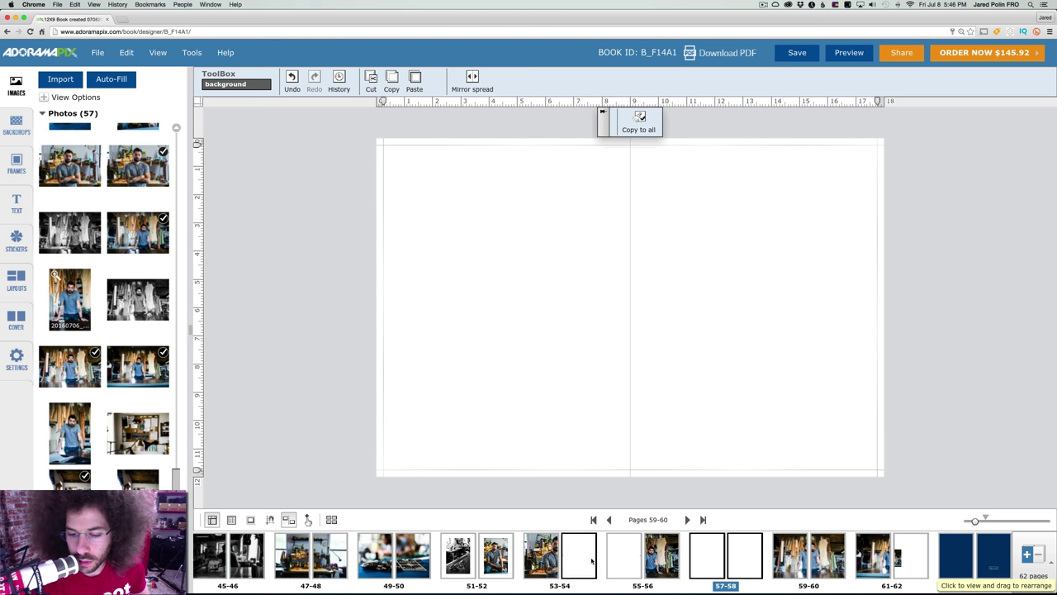
click(707, 561)
click(695, 560)
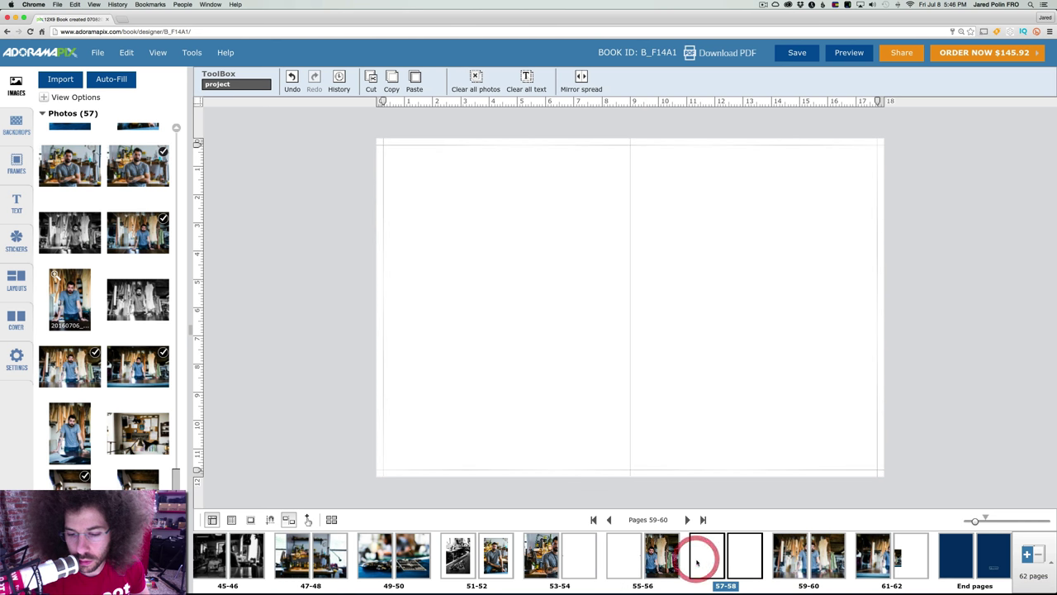
drag(919, 556, 917, 556)
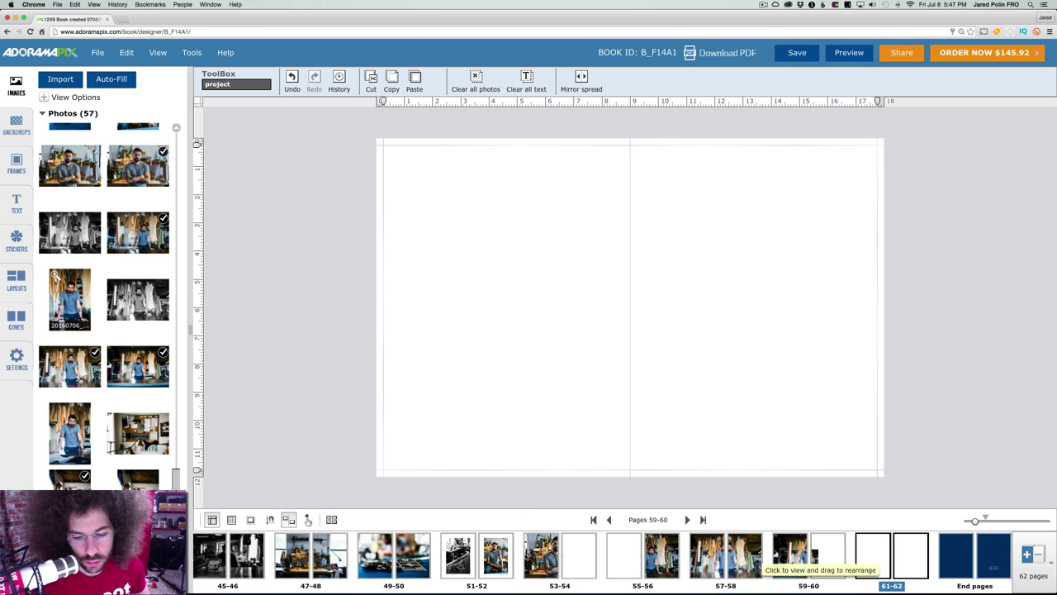
- Review the table portraits on spreads 55-56, 57-58 and 59-60 in sequence
click(529, 558)
click(644, 558)
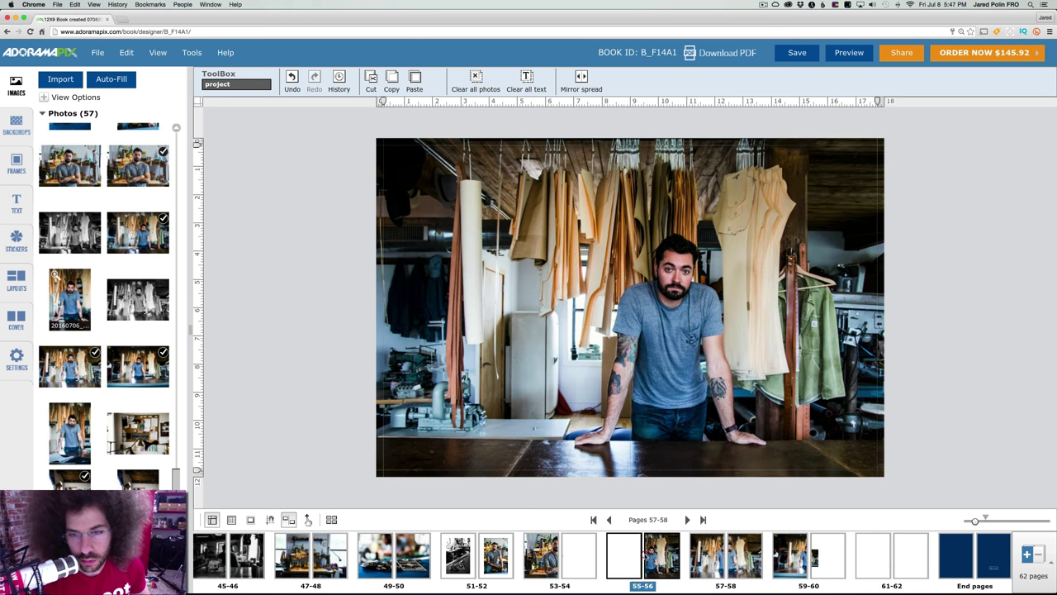
click(725, 555)
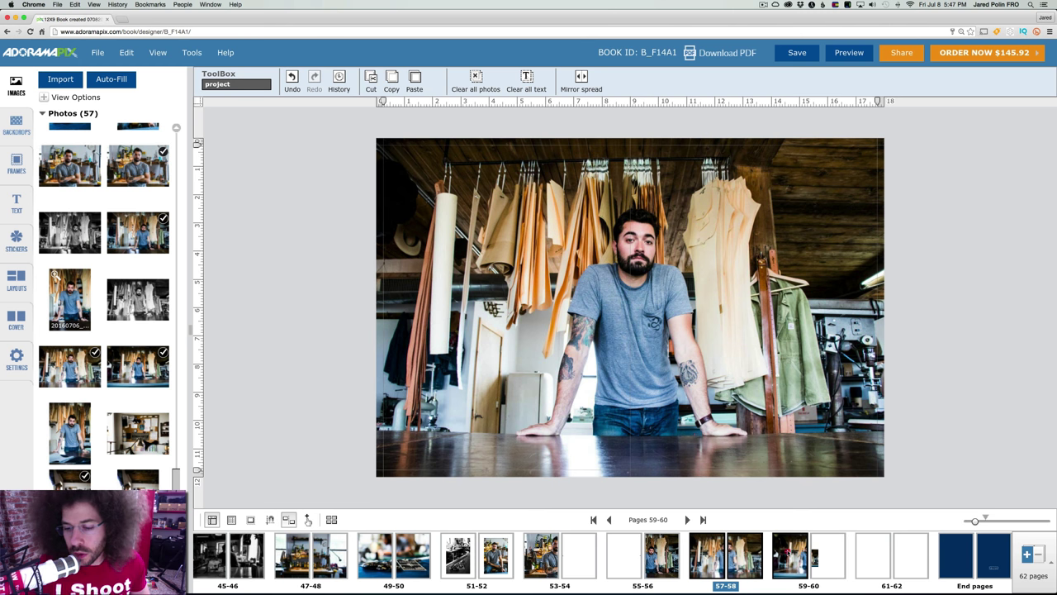
click(786, 555)
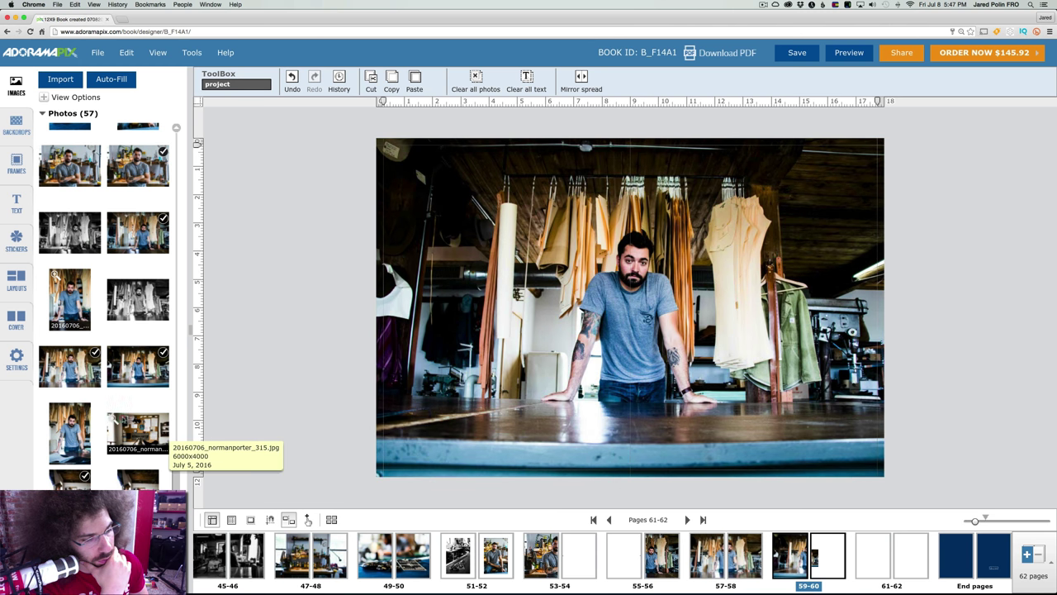
double_click(113, 419)
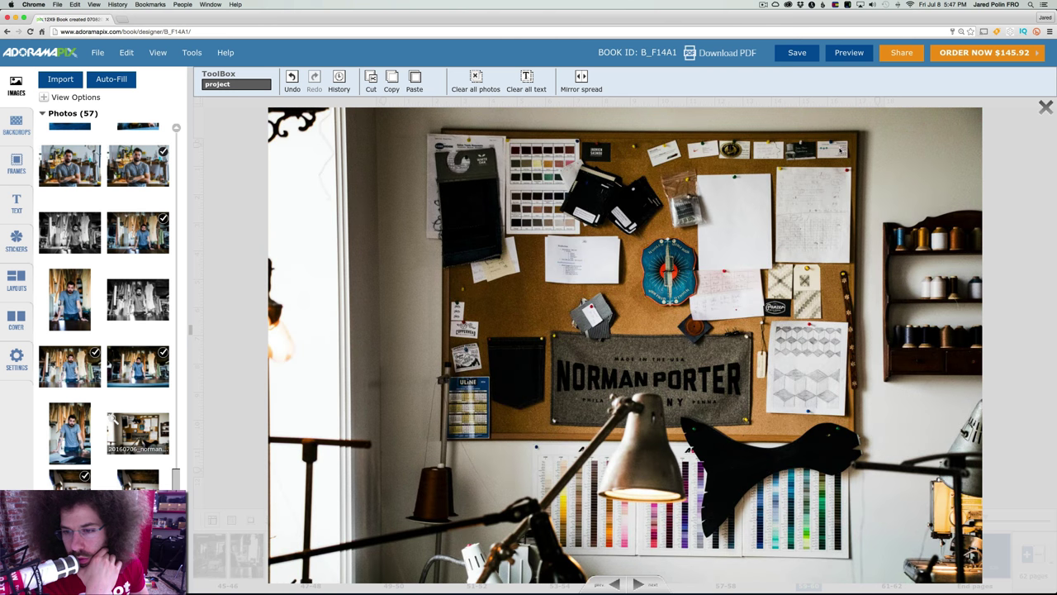
click(1046, 107)
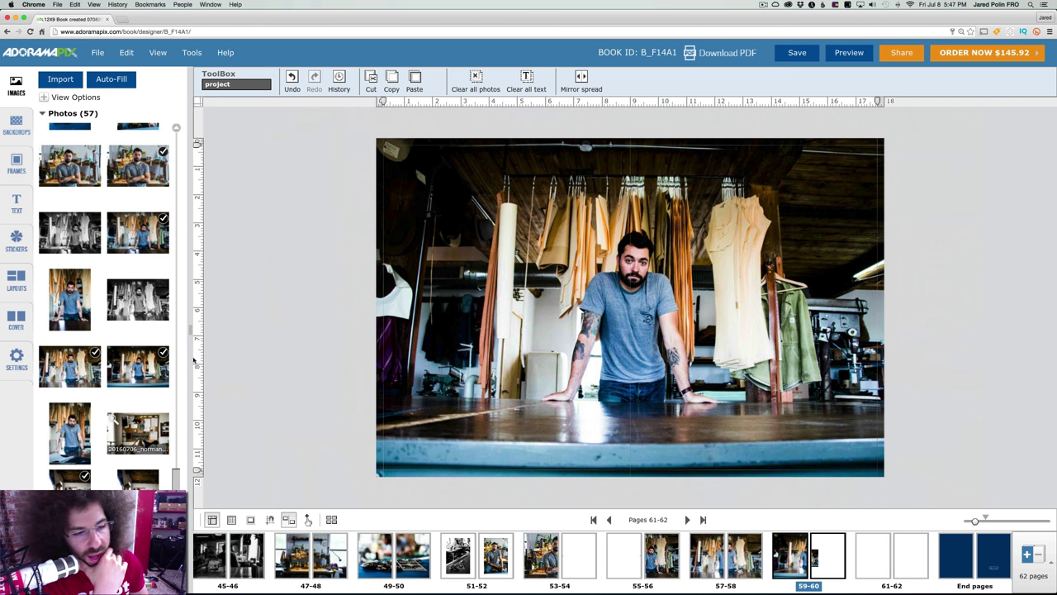
click(905, 557)
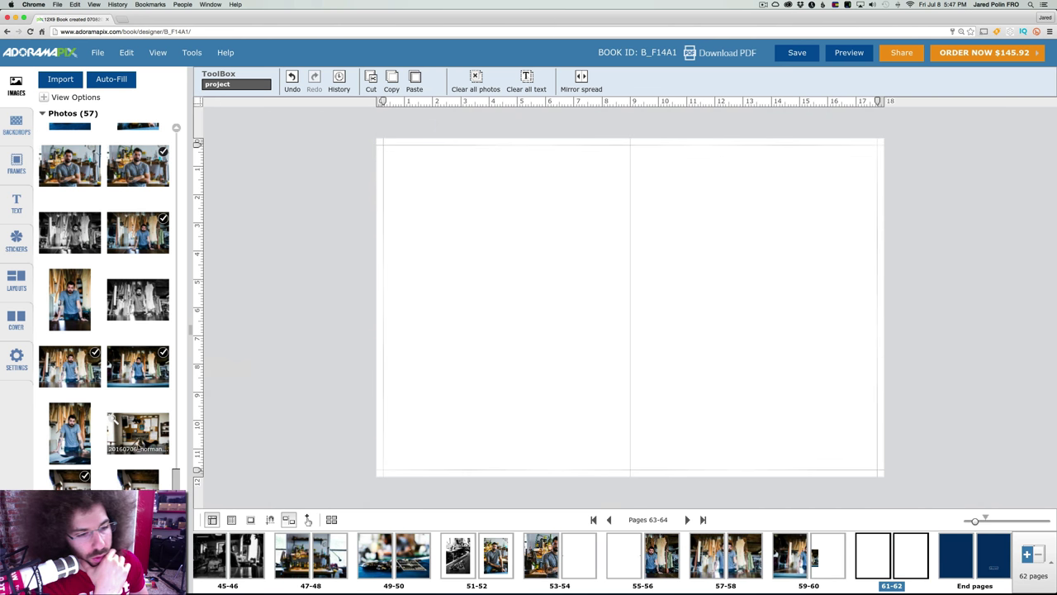
drag(139, 436, 165, 425)
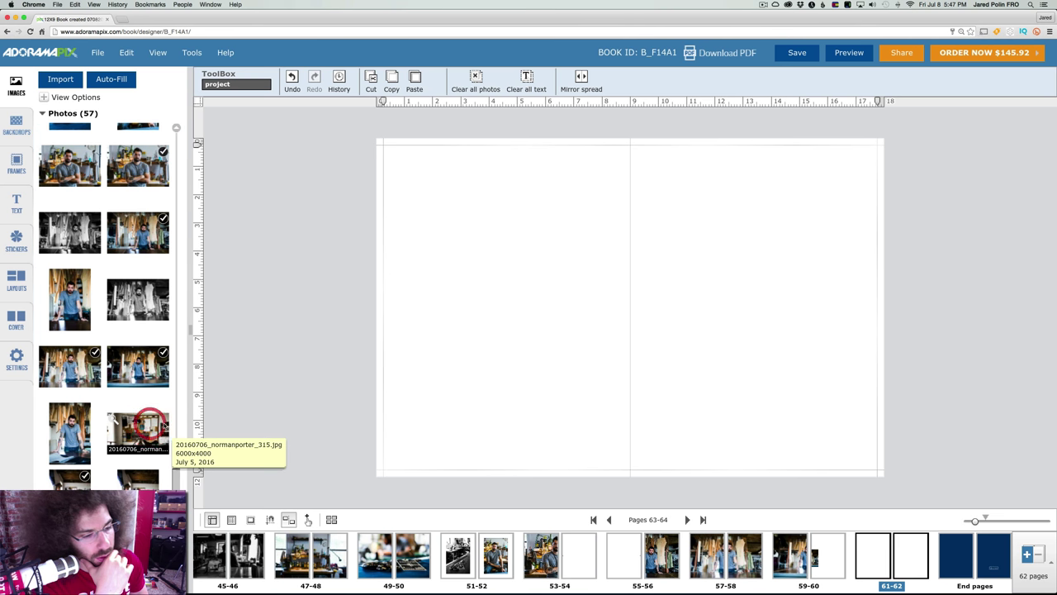
- Compare the similar table portraits on spreads 55-56, 57-58 and 59-60 repeatedly to judge which to keep
click(661, 556)
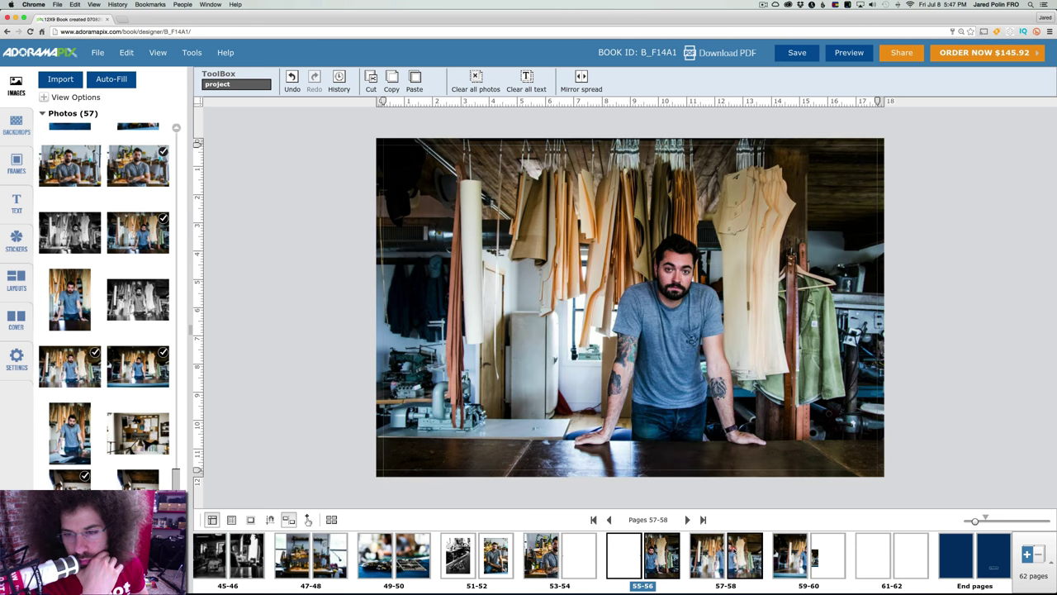
click(791, 549)
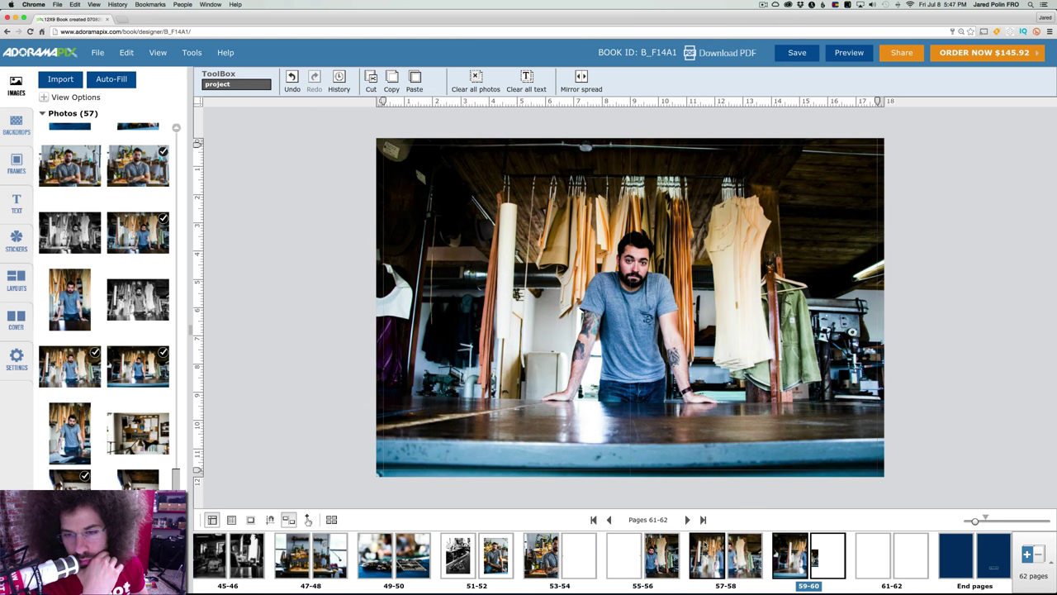
click(705, 545)
click(622, 551)
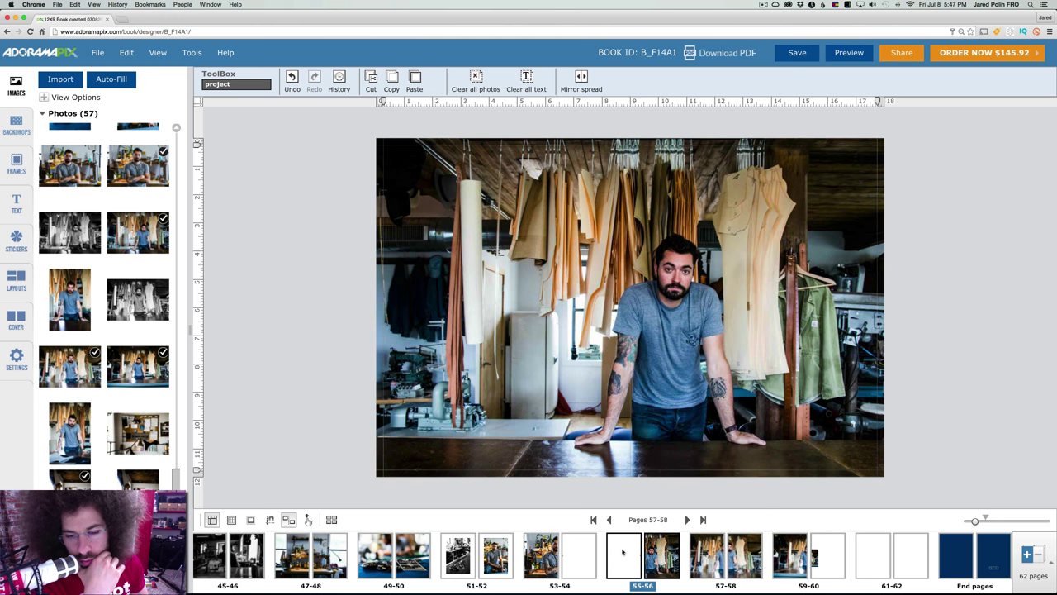
click(706, 550)
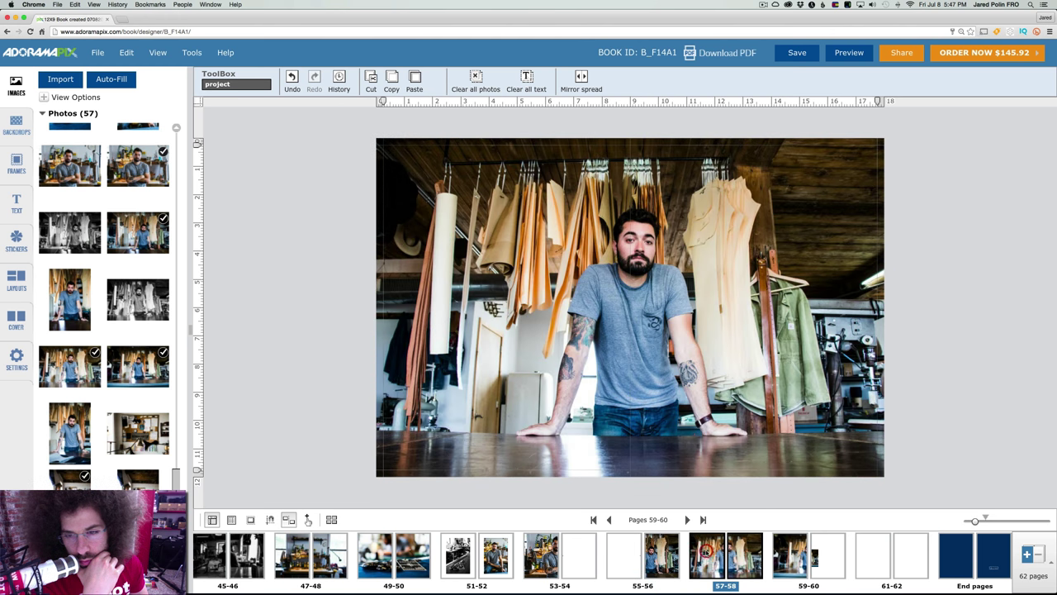
click(783, 554)
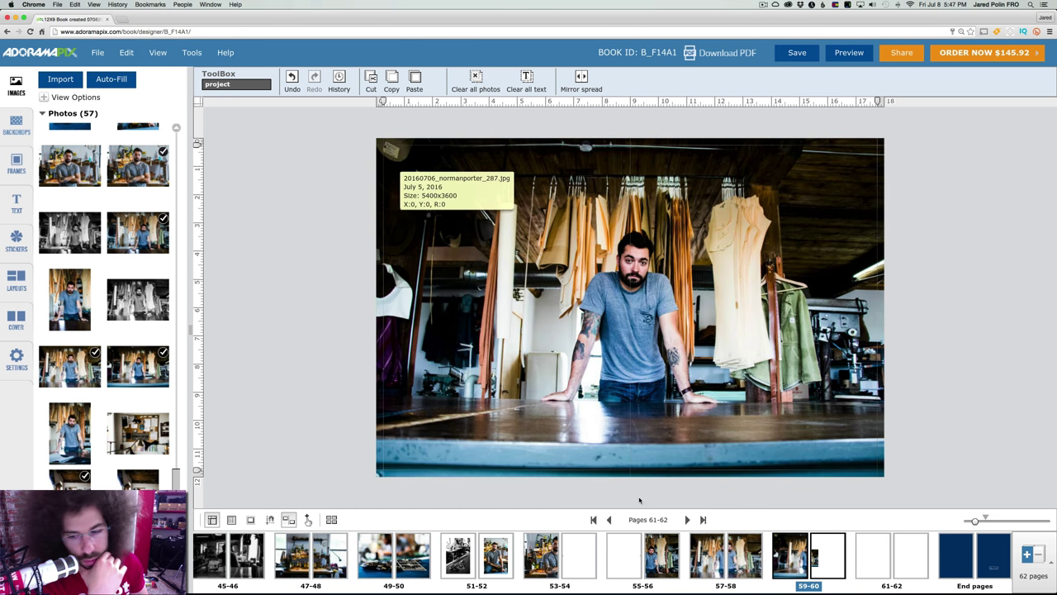
click(642, 555)
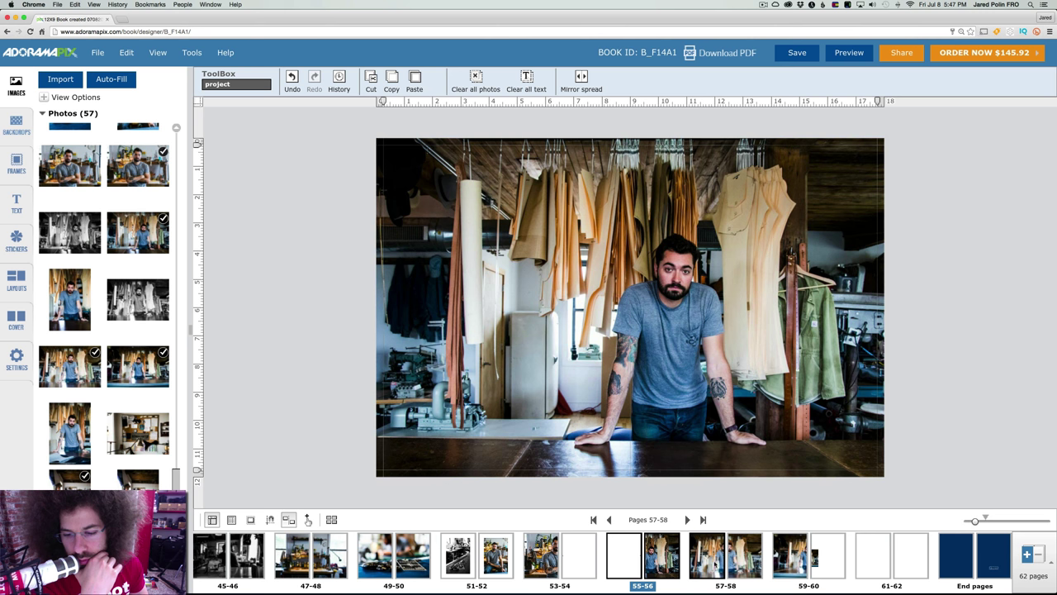
click(715, 563)
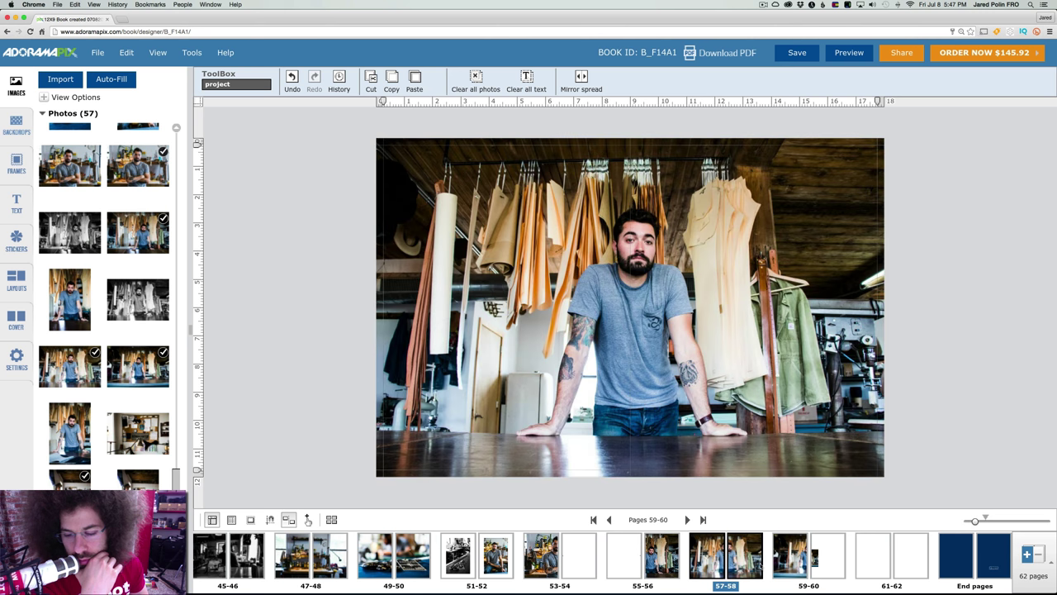
click(789, 567)
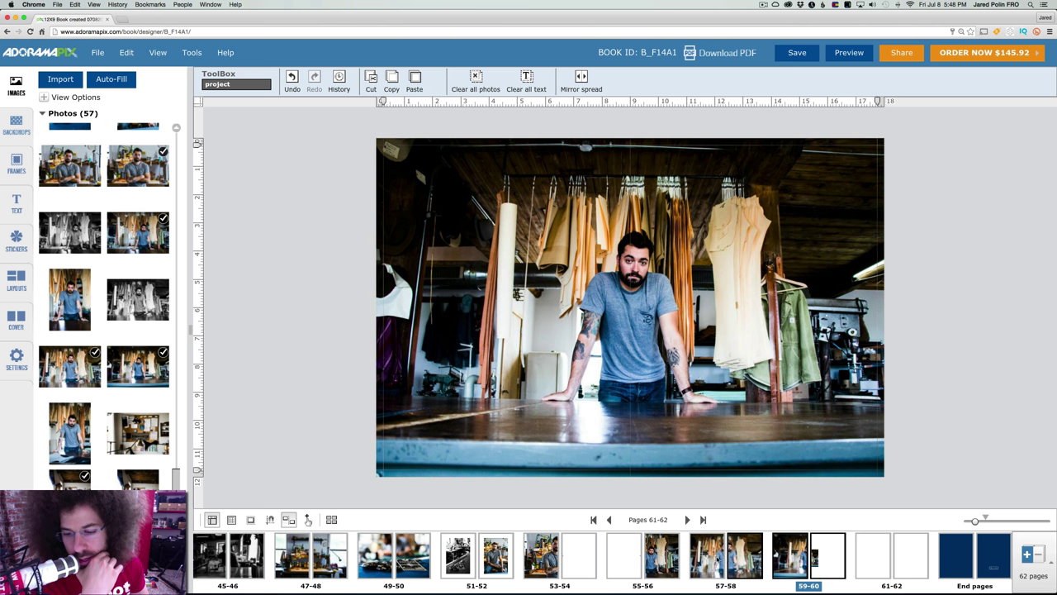
click(717, 559)
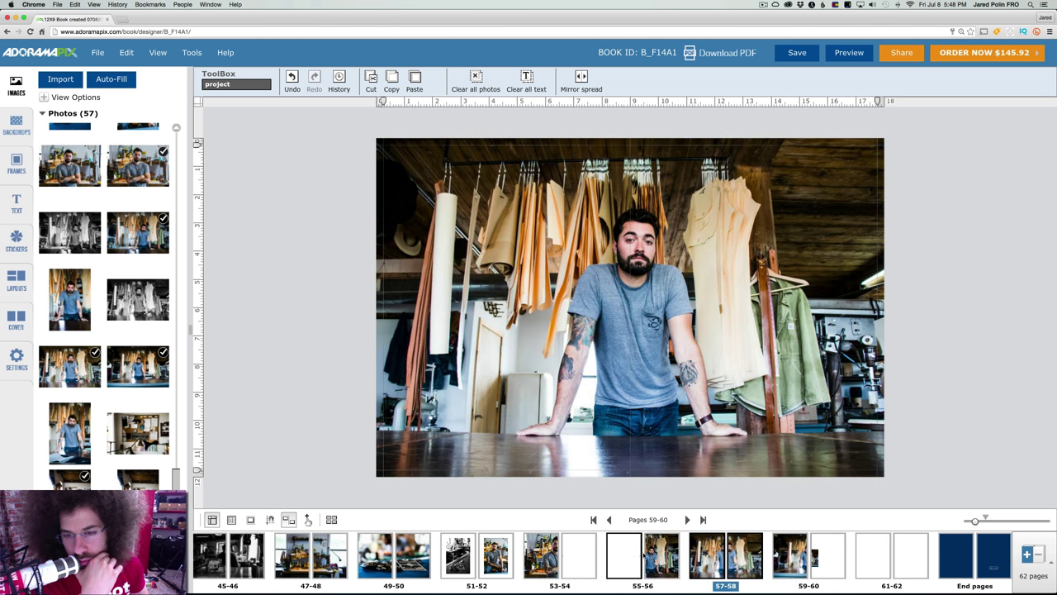
click(787, 556)
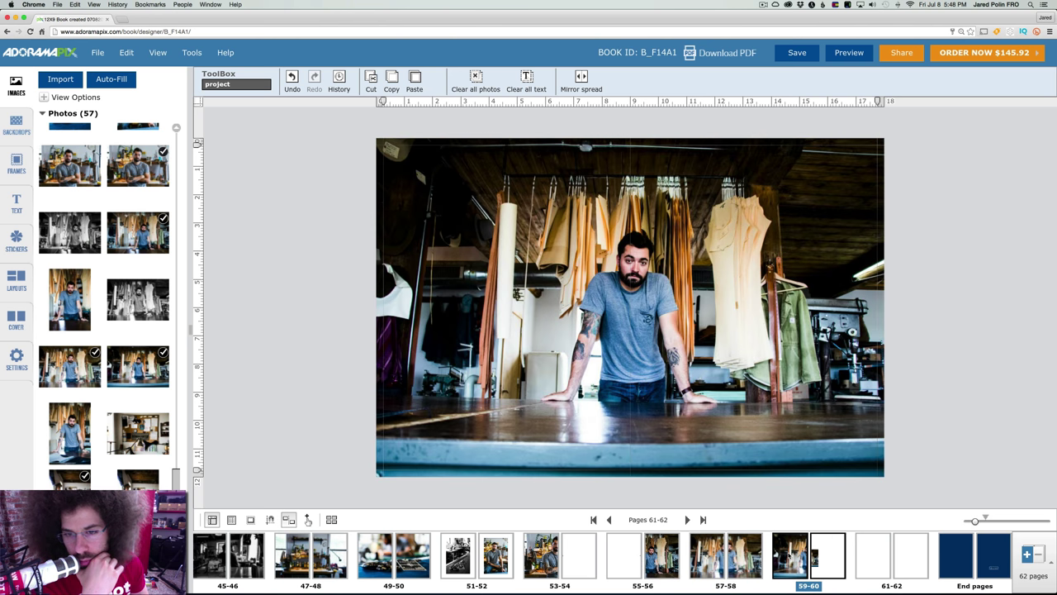
click(756, 555)
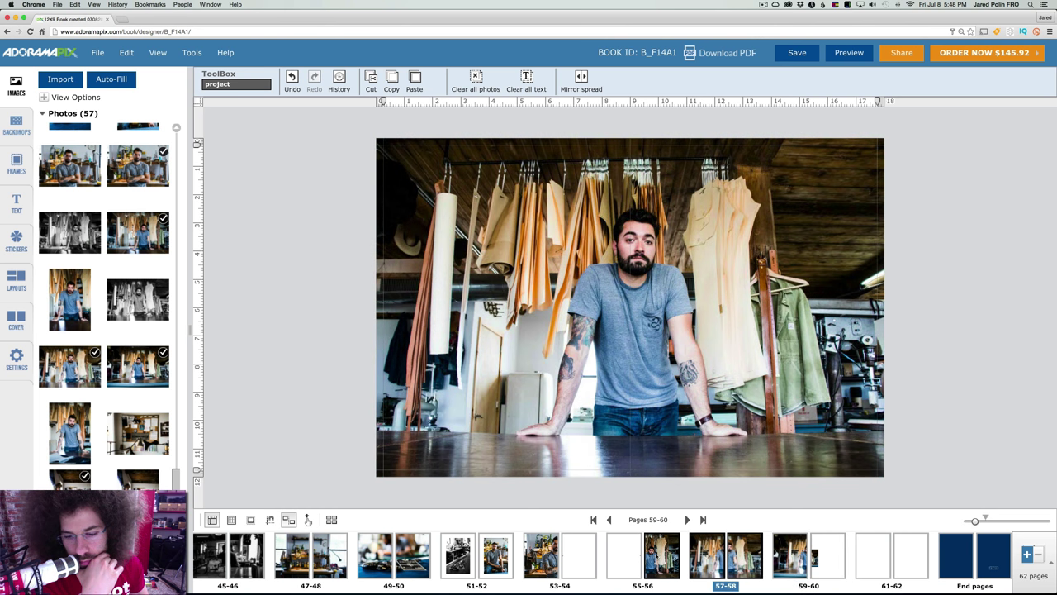
click(656, 555)
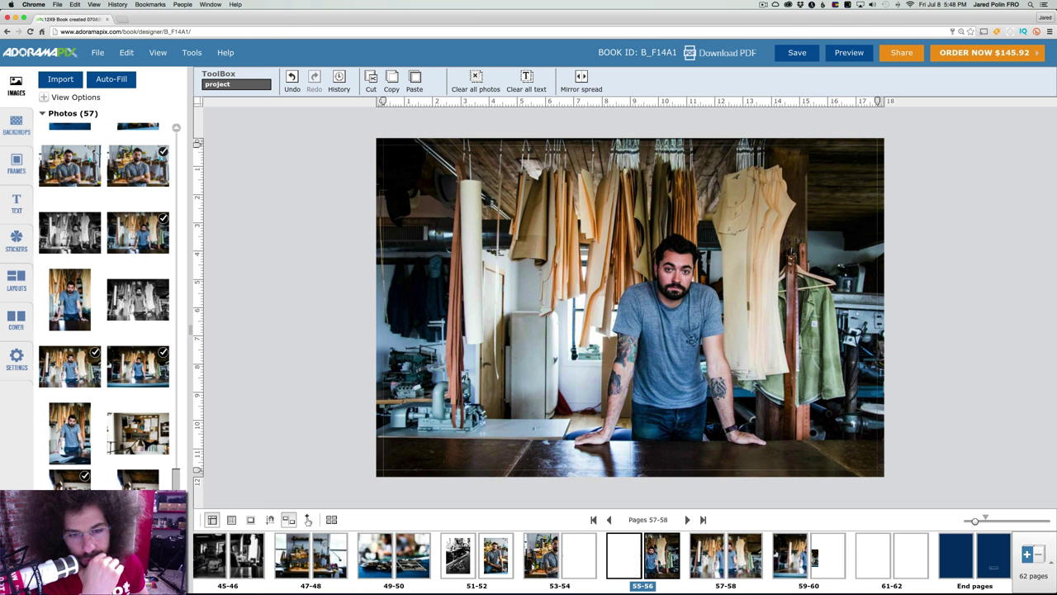
click(702, 548)
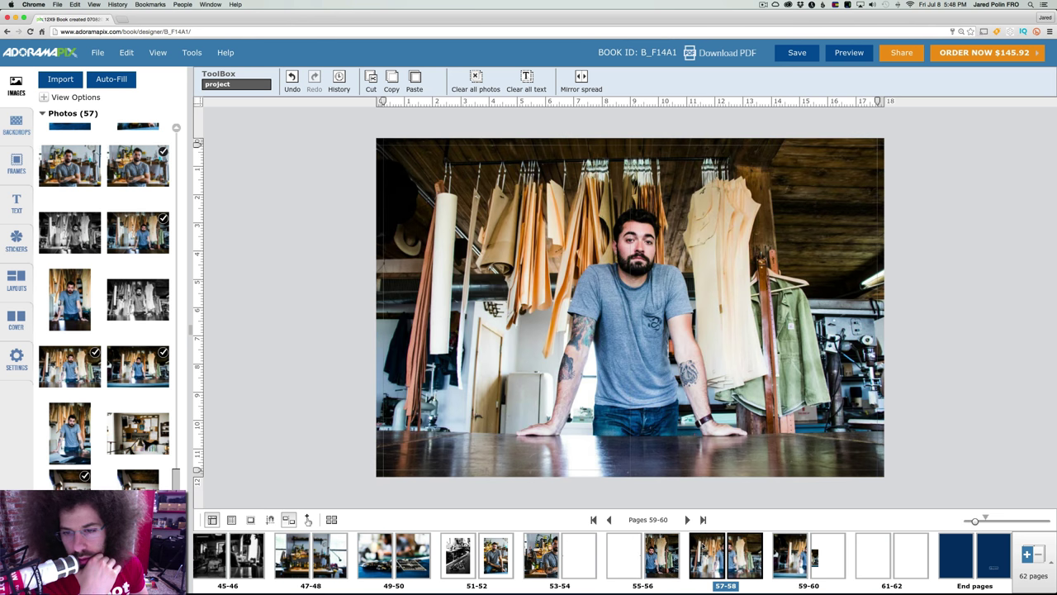
click(790, 553)
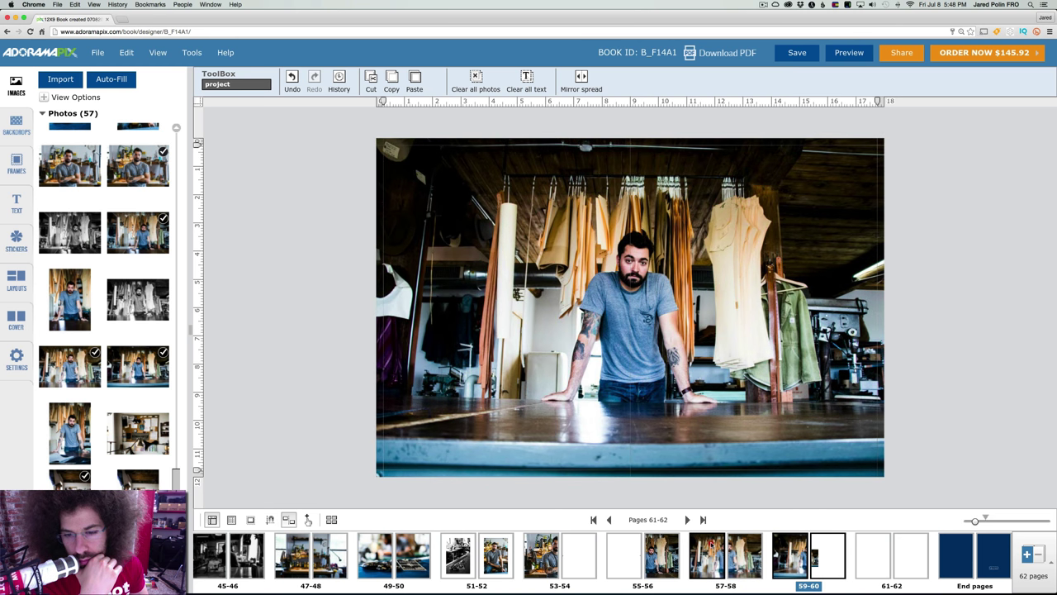
click(710, 549)
- Delete the full-spread portrait from spread 55-56 and move the emptied spread back to pages 59-60
click(657, 548)
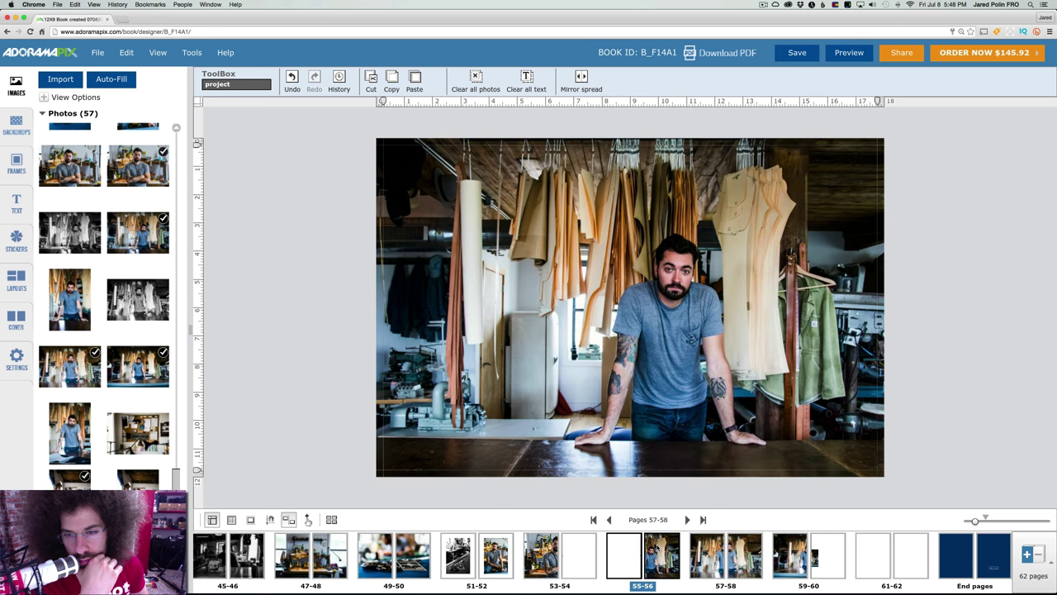
click(643, 362)
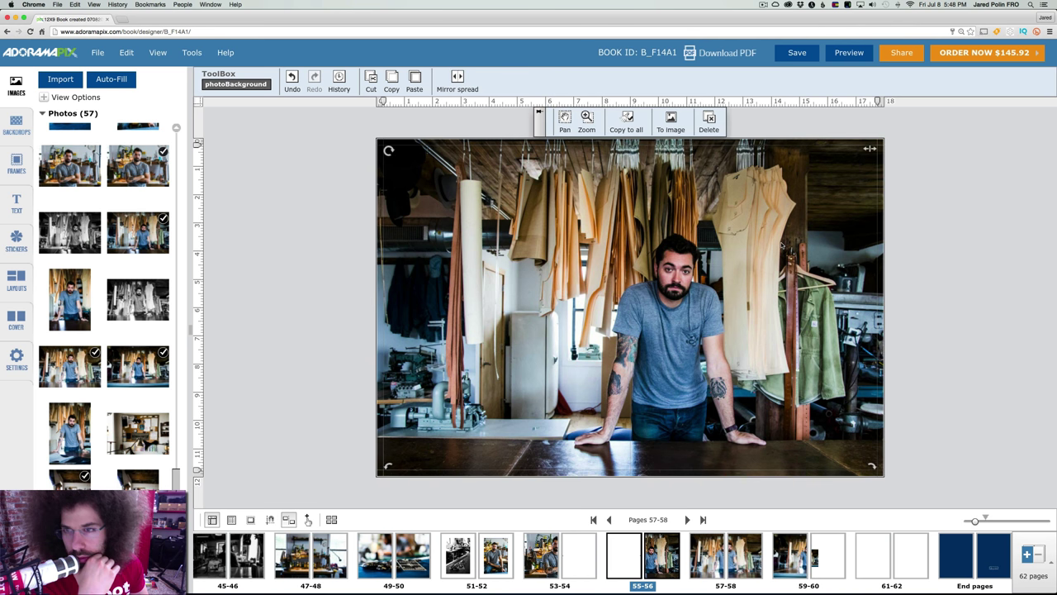
click(708, 122)
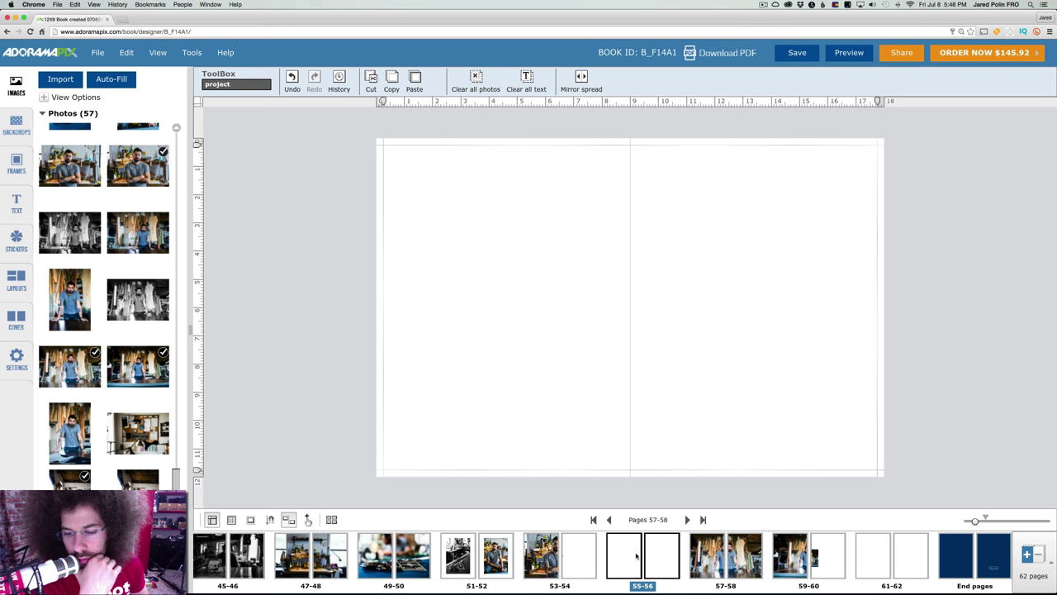
drag(675, 556, 816, 560)
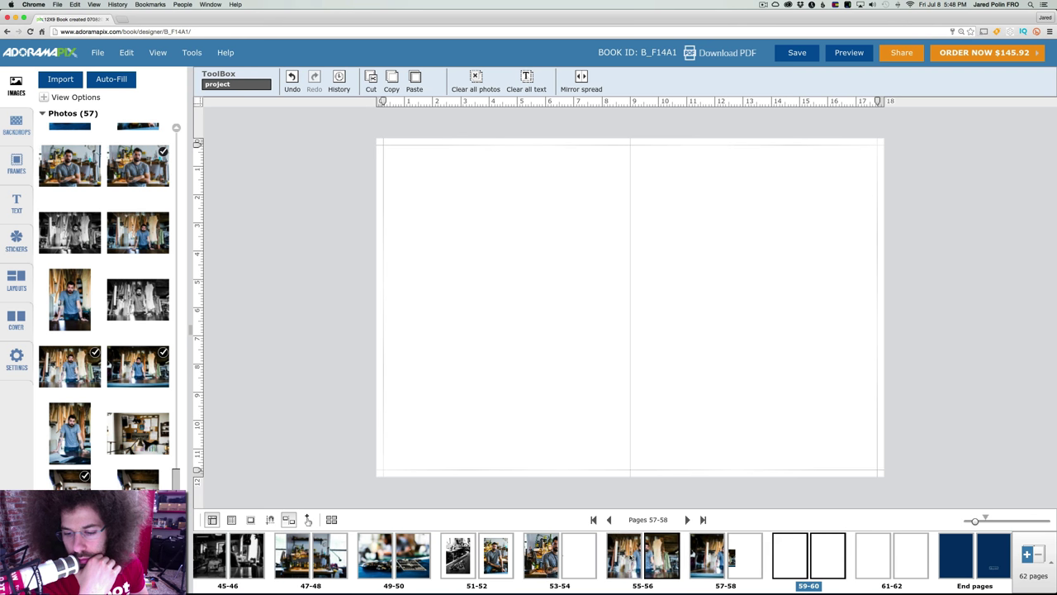
- Move the wider table portrait from spread 57-58 ahead of the closer one on 55-56 and check the sequence from spread 53-54
click(595, 557)
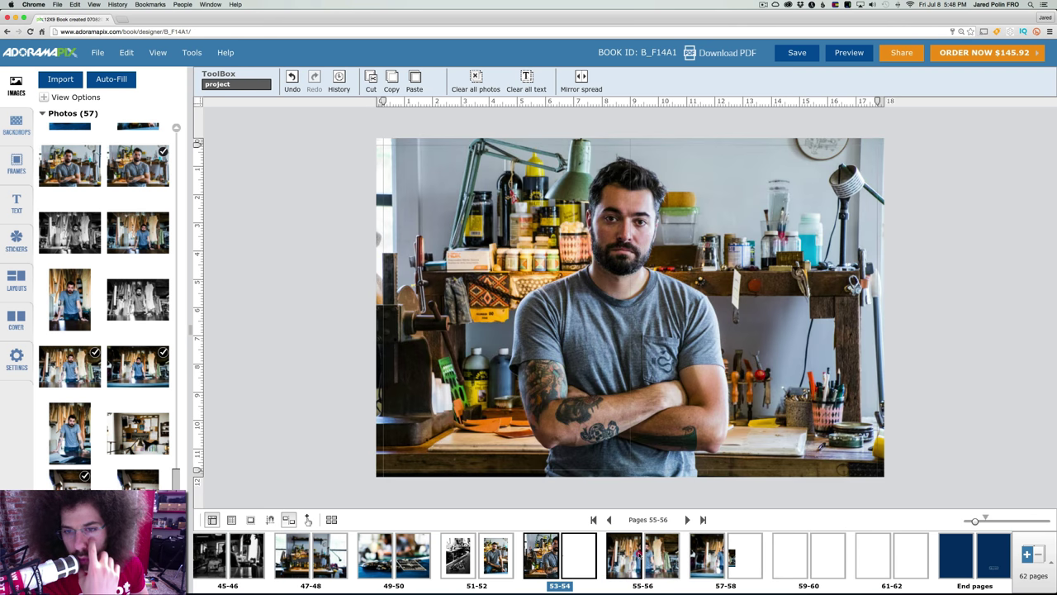
click(640, 556)
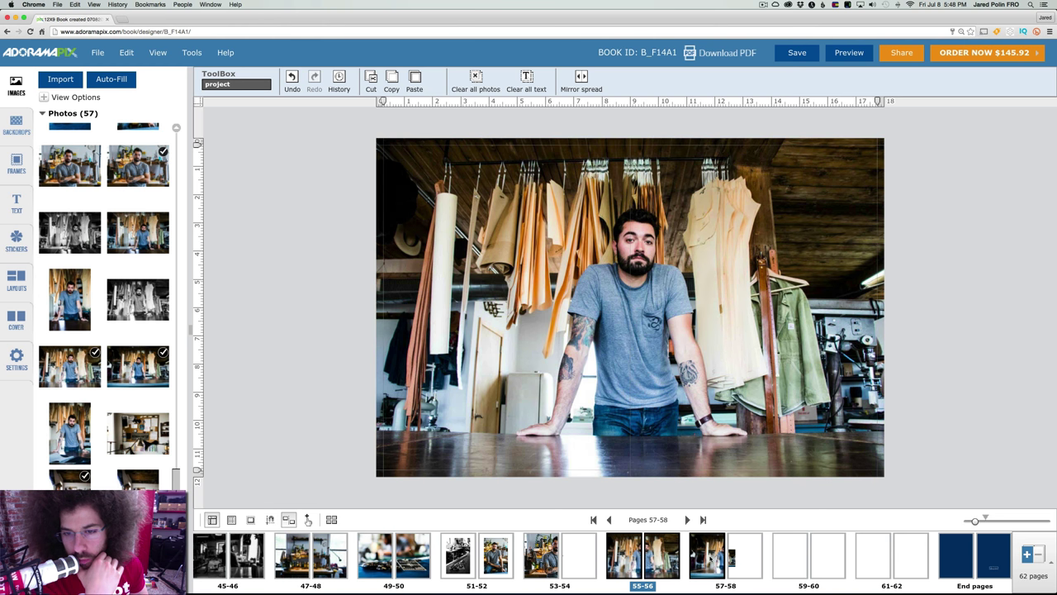
click(730, 558)
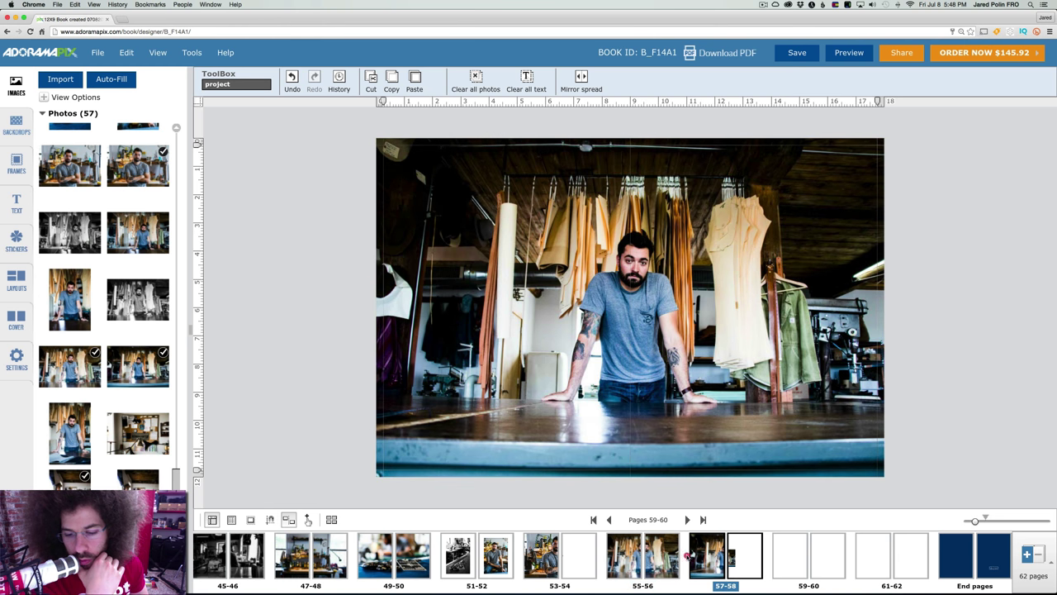
click(583, 558)
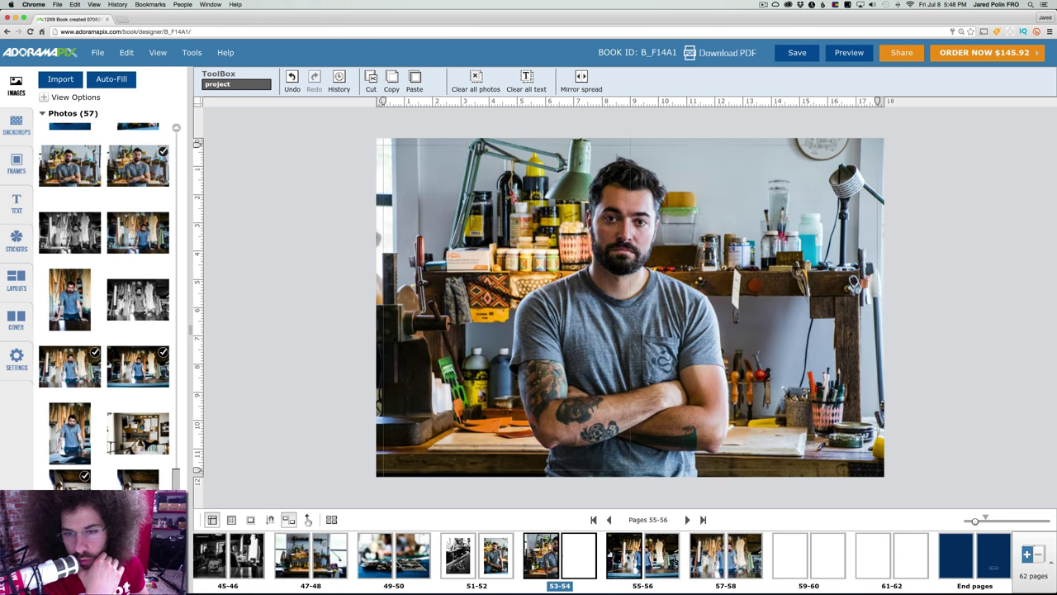
key(Right)
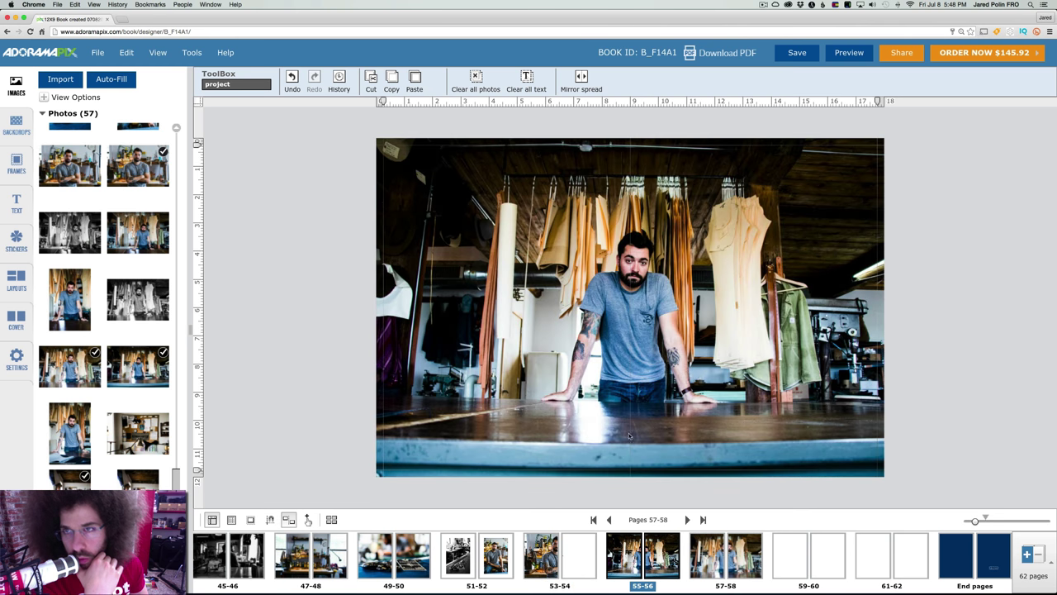
- Compare the two table portraits on spreads 55-56 and 57-58, starting from spread 53-54, to judge their order
click(760, 5)
click(759, 5)
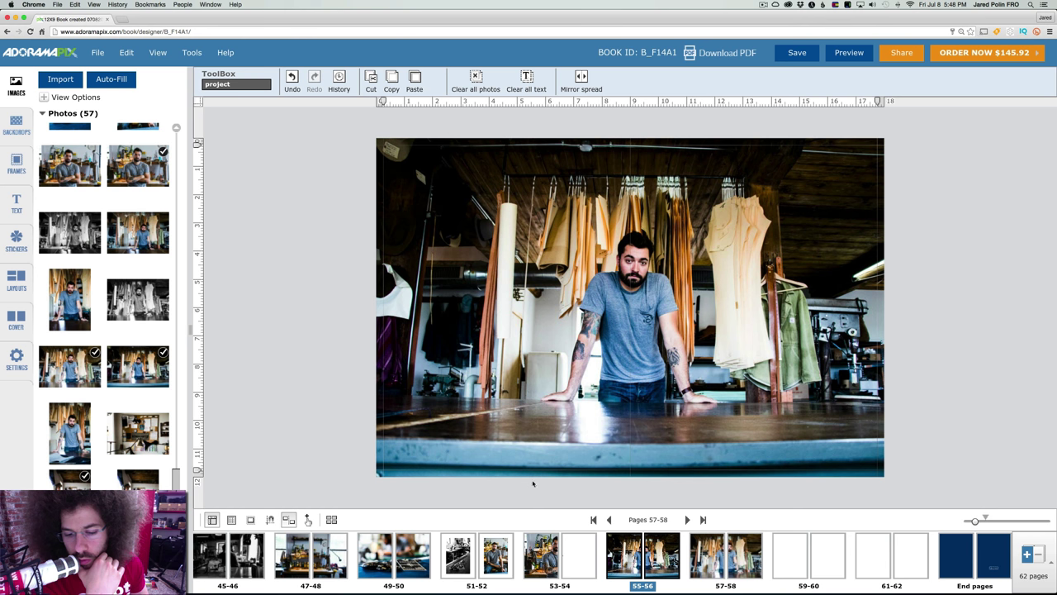
click(570, 553)
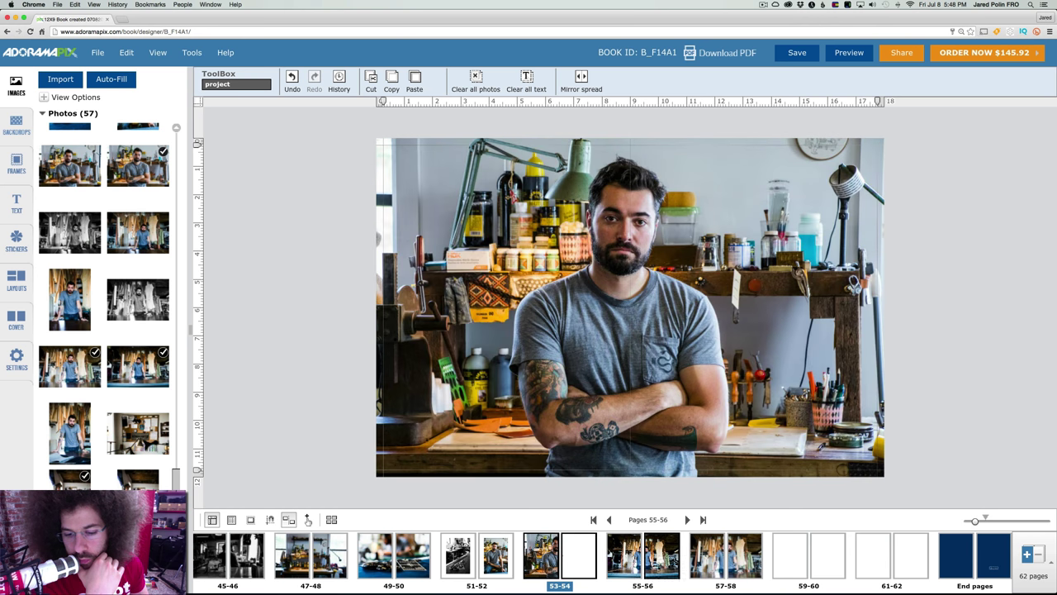
click(625, 555)
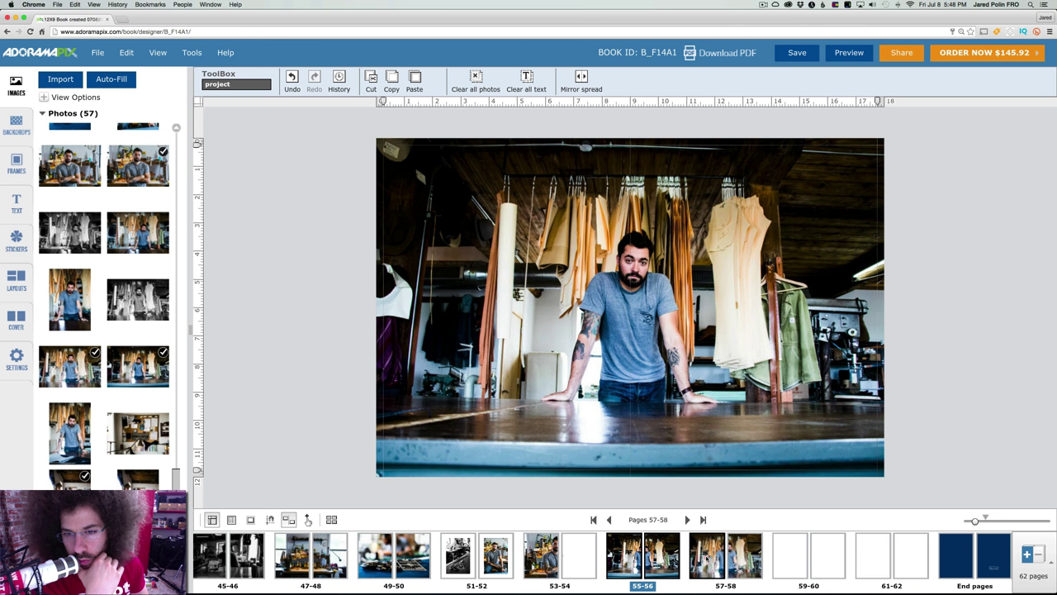
click(707, 559)
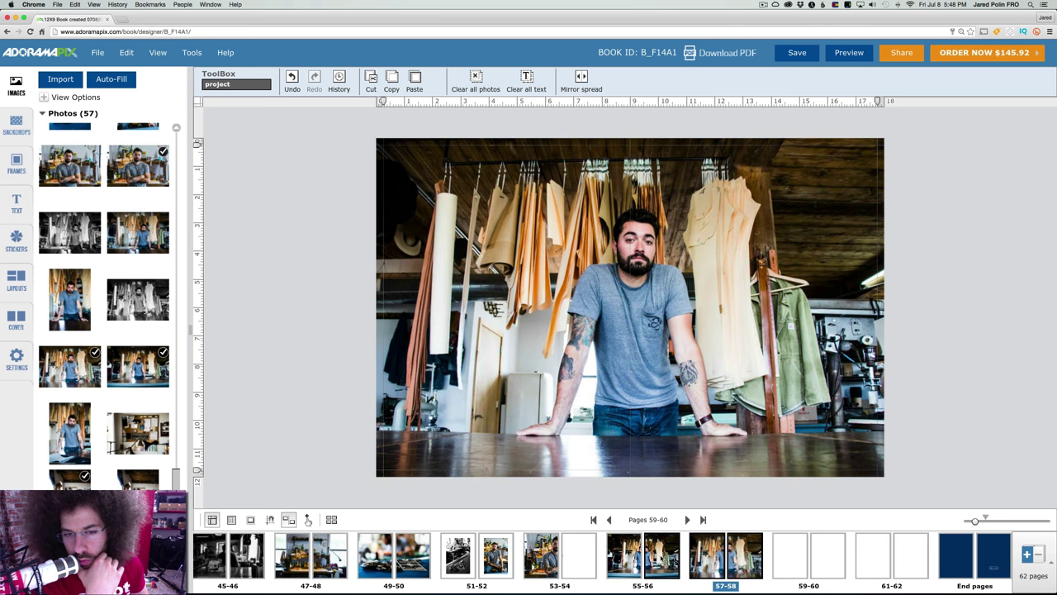
click(652, 555)
click(709, 558)
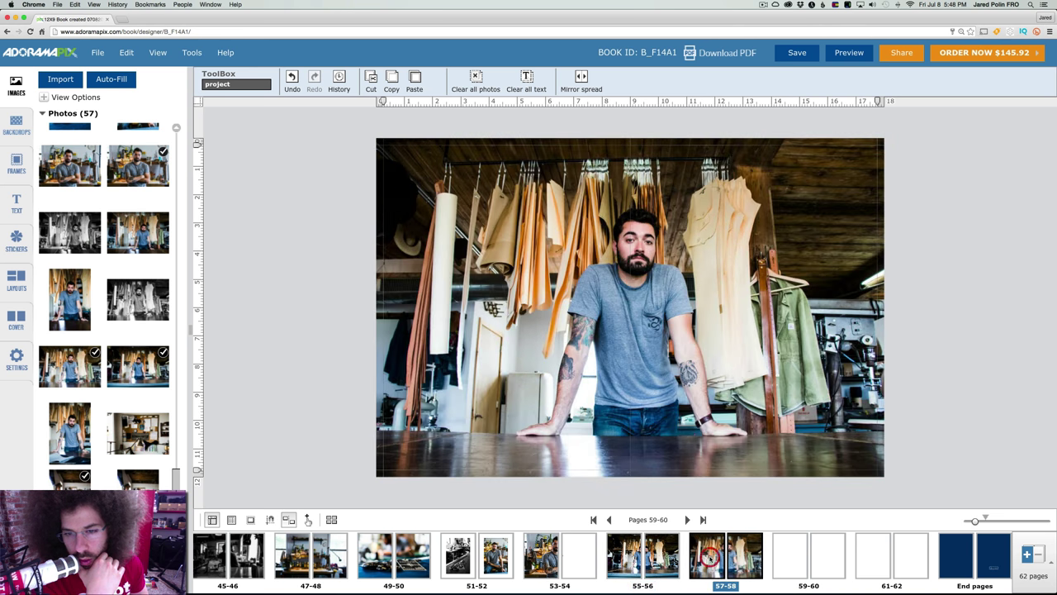
click(652, 555)
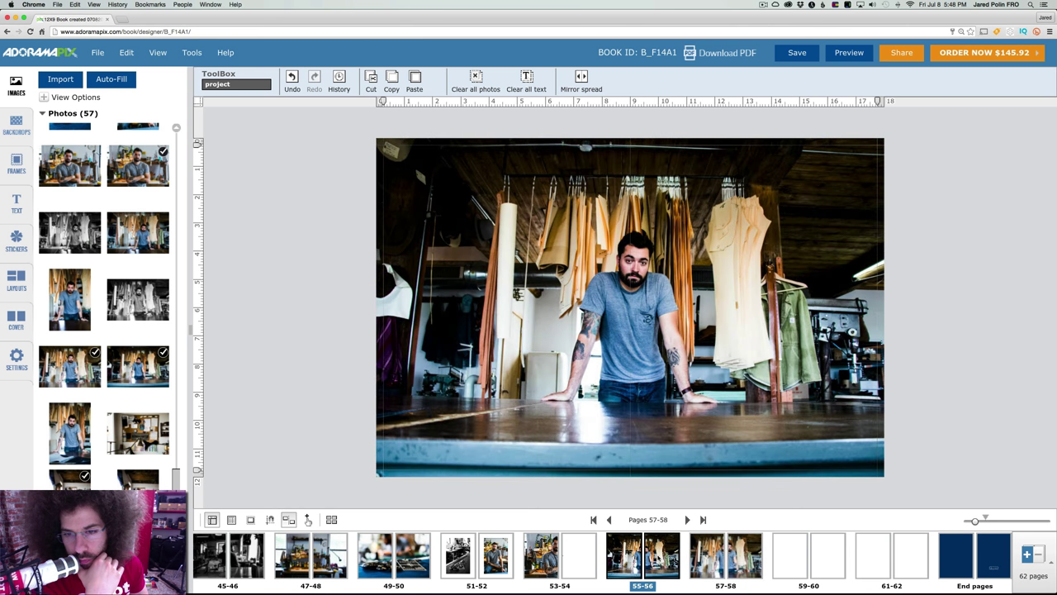
click(708, 559)
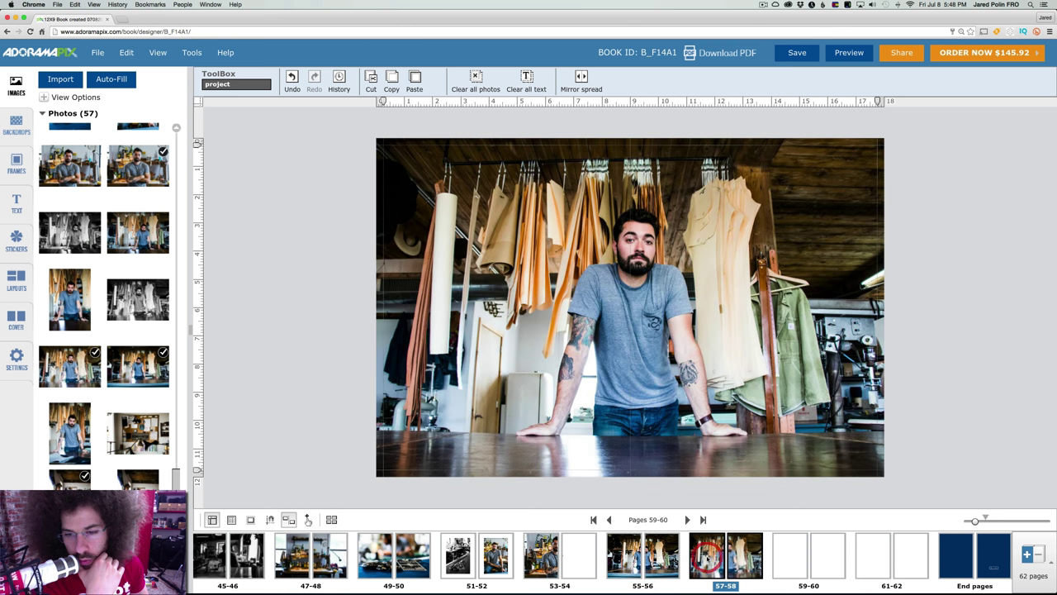
click(652, 555)
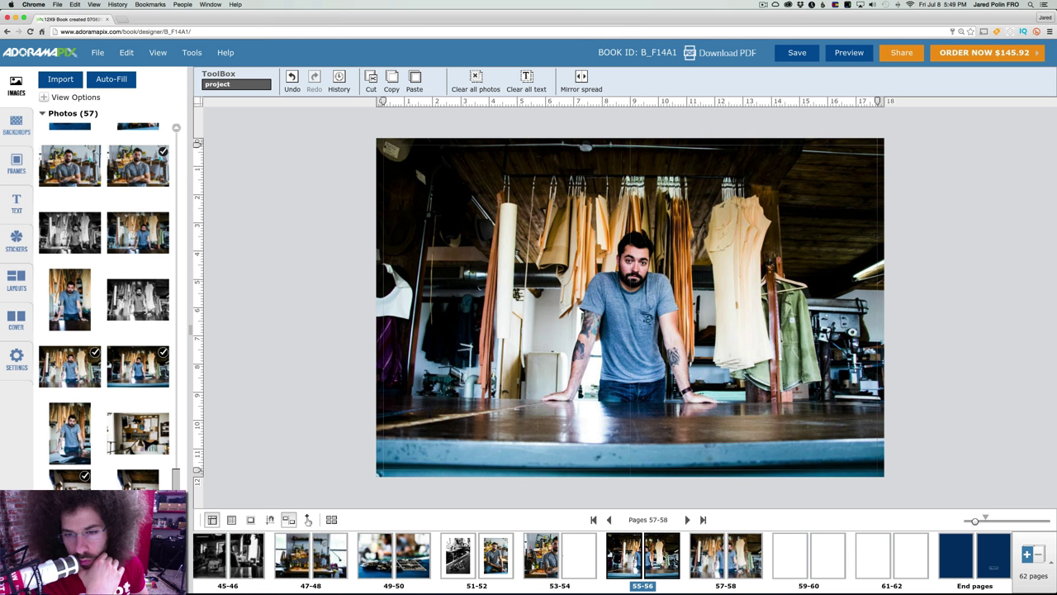
click(708, 559)
click(640, 560)
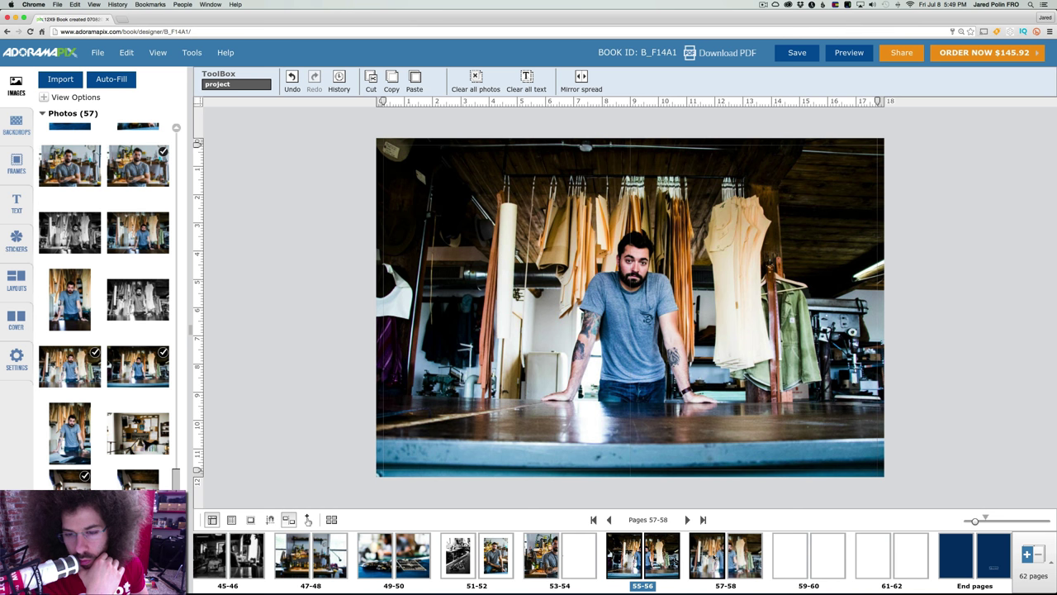
click(707, 559)
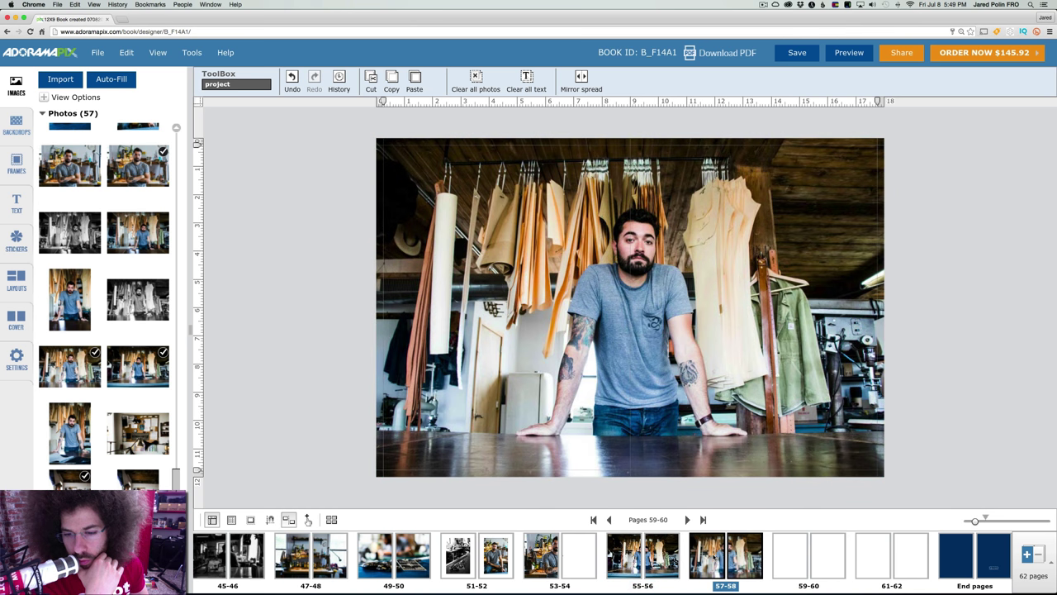
click(669, 557)
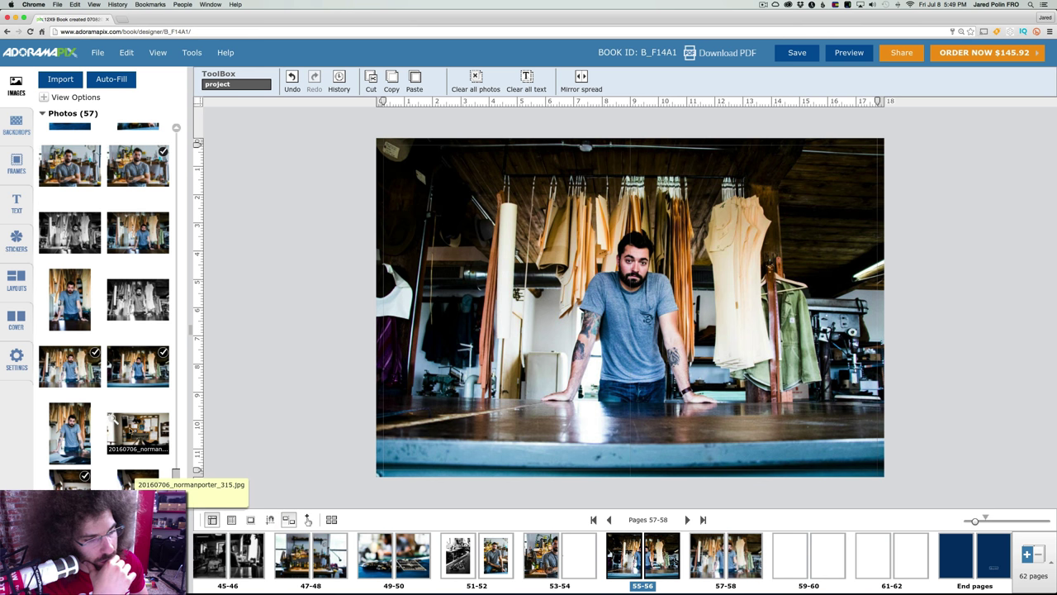
click(793, 564)
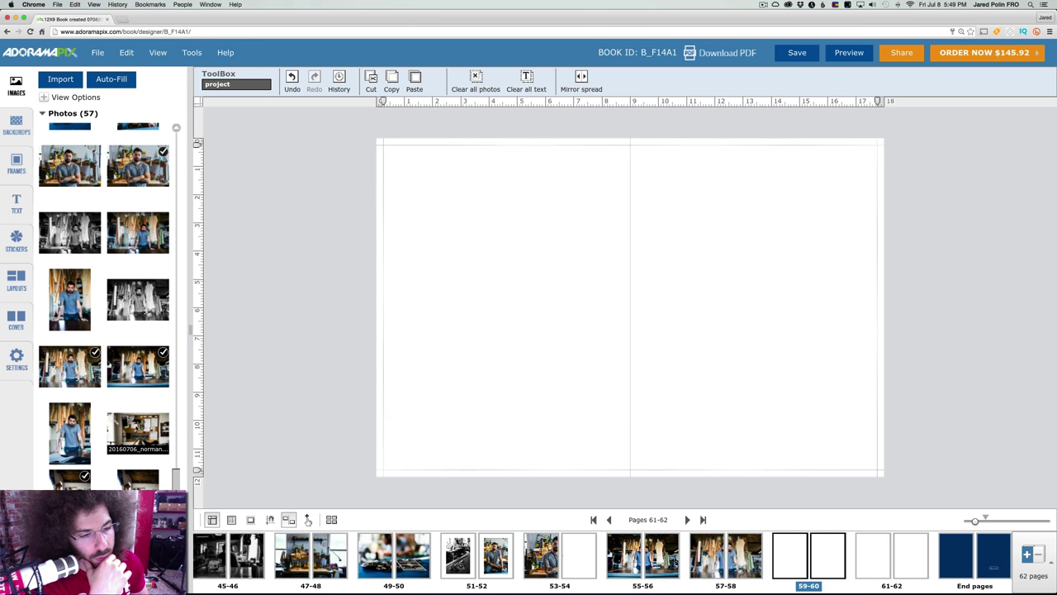
drag(140, 432, 499, 360)
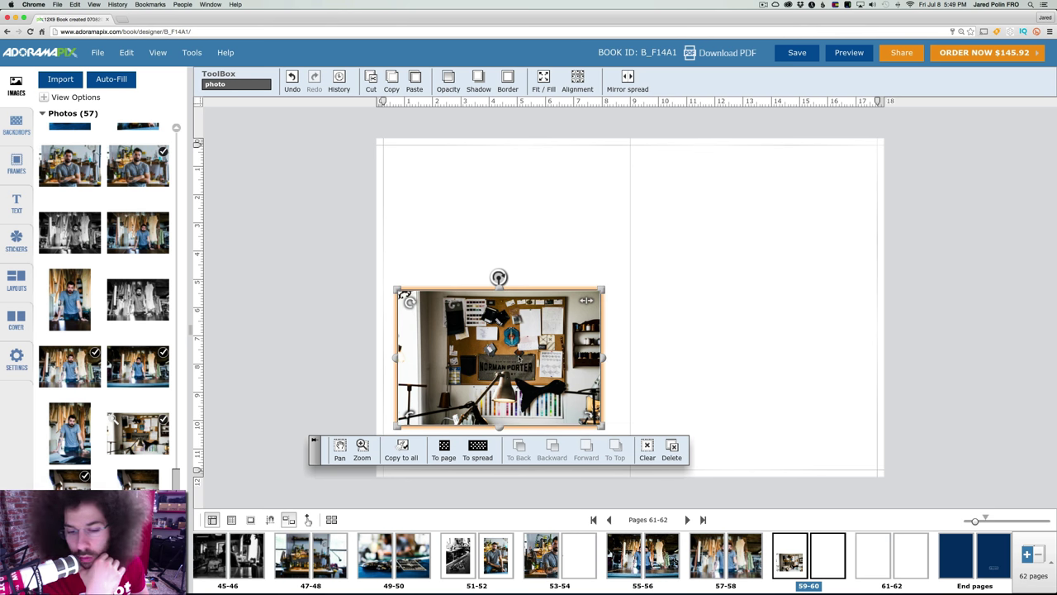
click(477, 450)
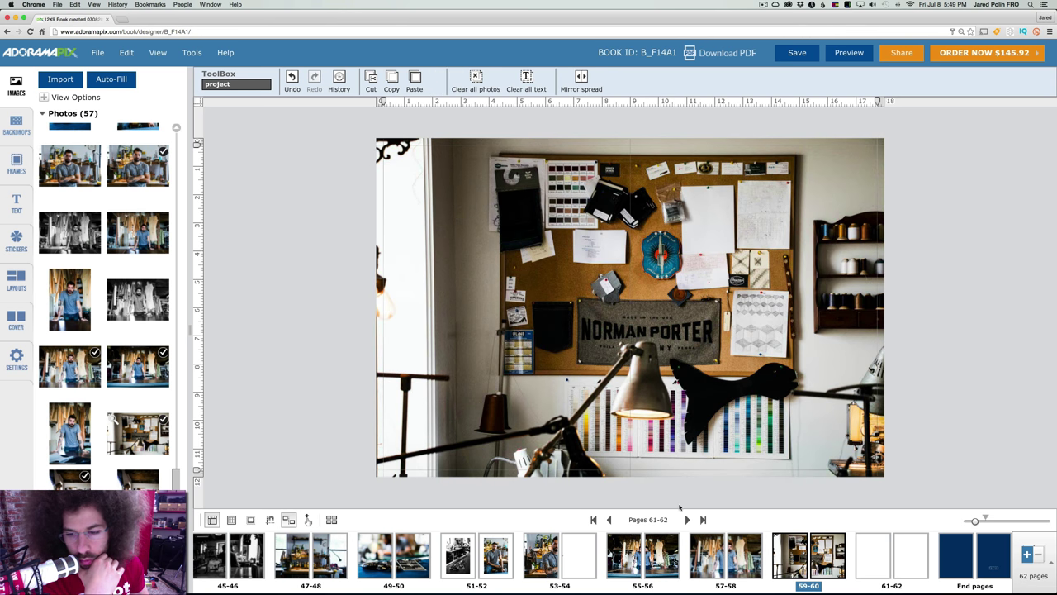
click(870, 553)
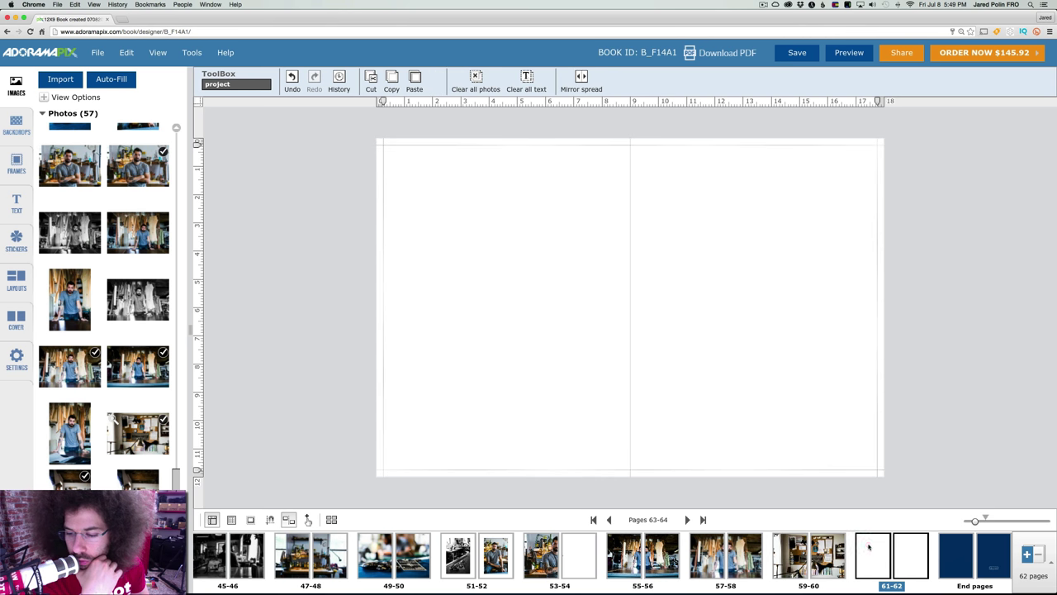
right_click(865, 545)
key(Escape)
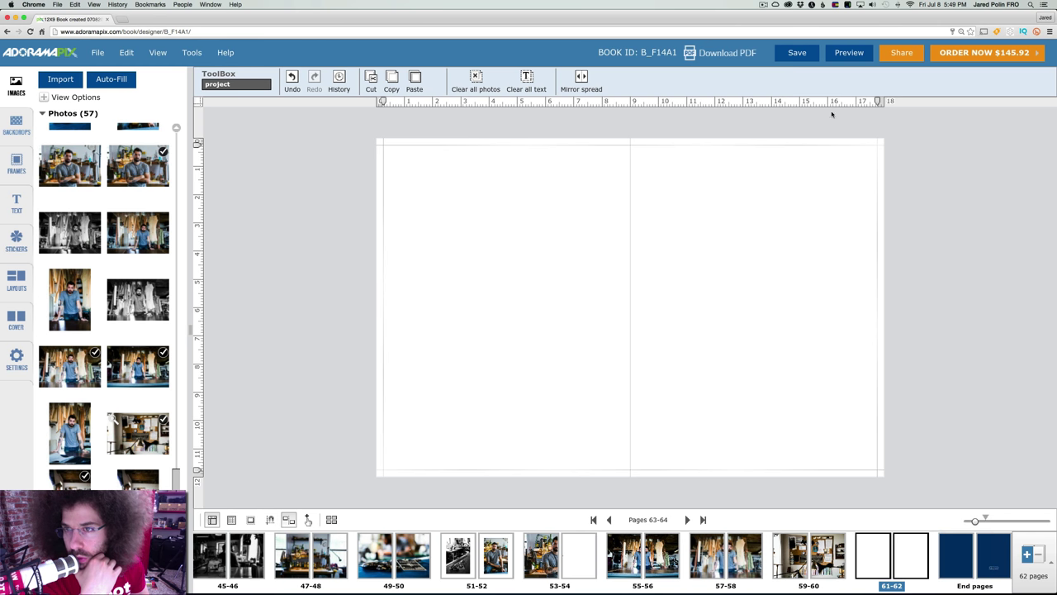
click(796, 52)
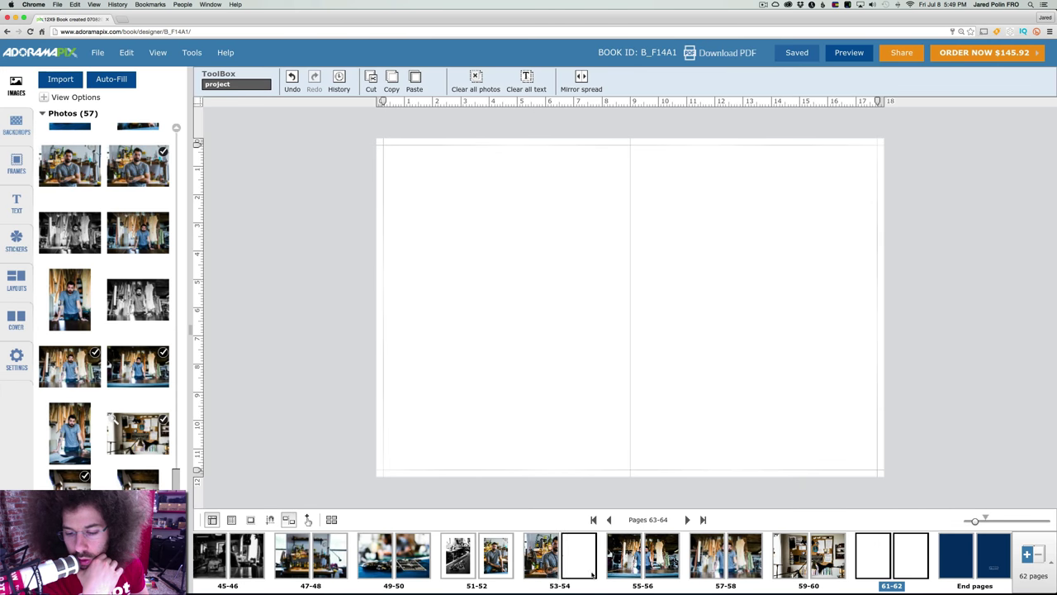
- Recheck how the wider table portrait on 55-56 leads into the closer one on 57-58
click(626, 555)
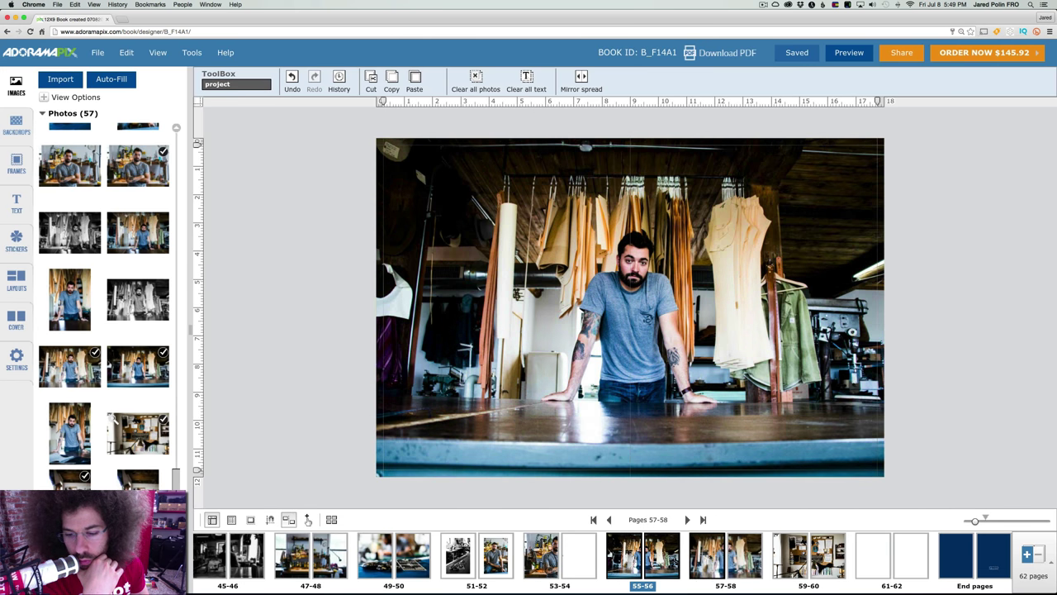
click(708, 556)
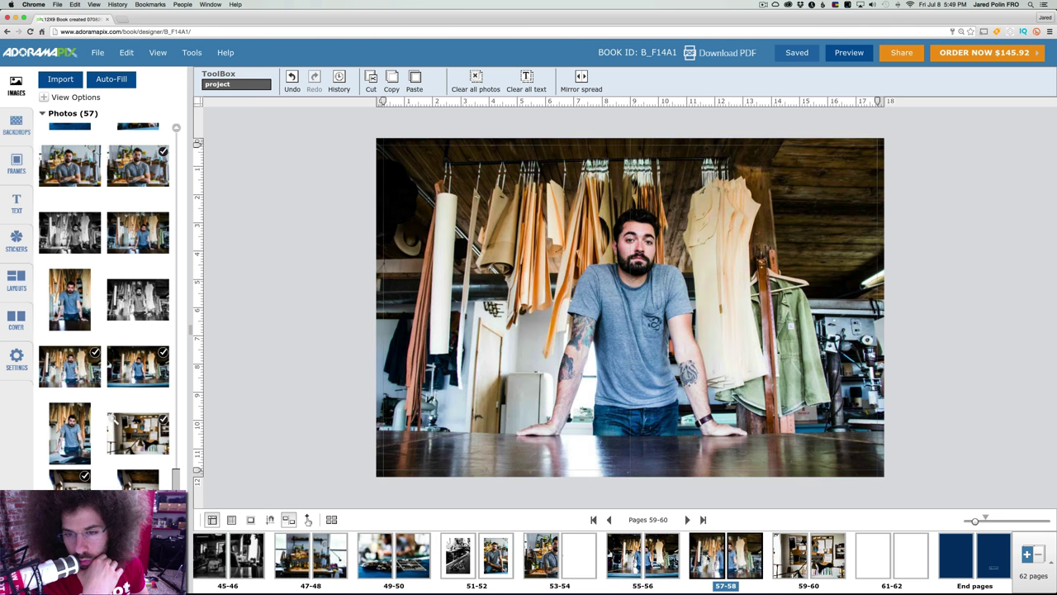
click(652, 554)
click(708, 557)
click(653, 554)
click(709, 555)
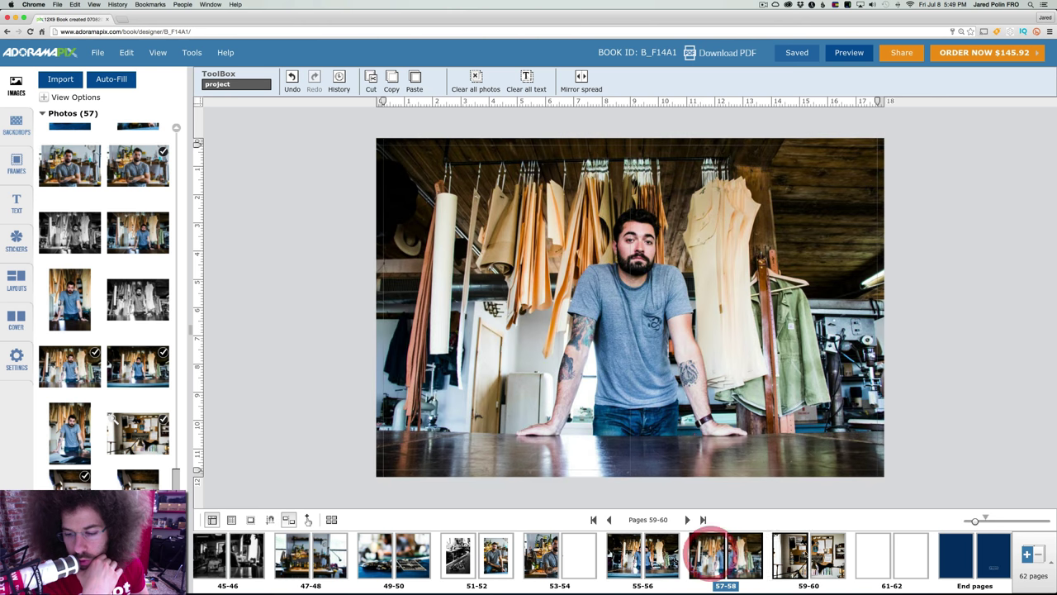
- Remove the blank spread 61-62 by reducing the book by 2 pages to 60 pages total, and save
click(861, 555)
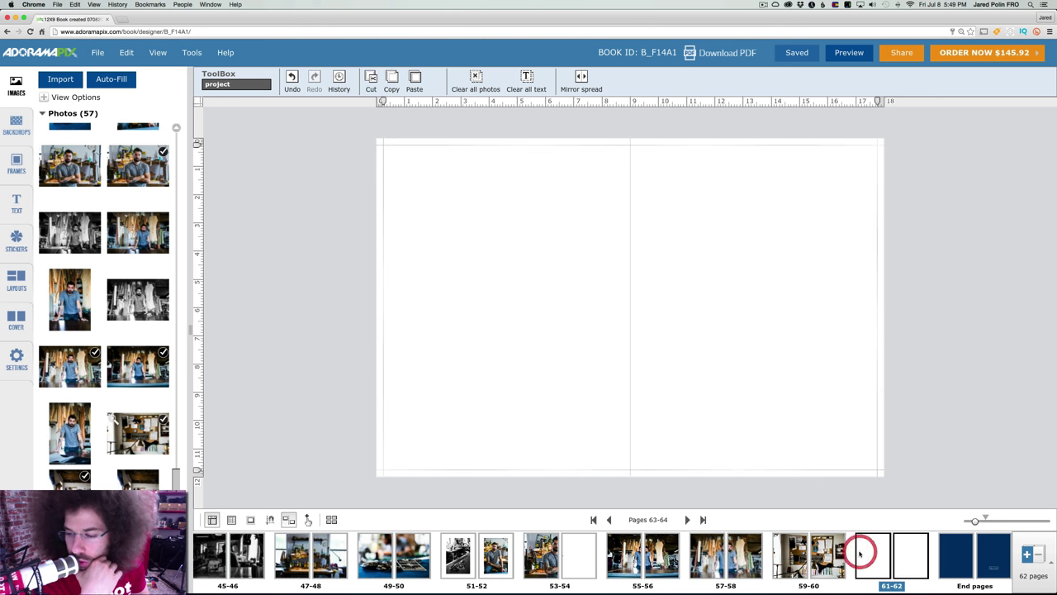
click(1039, 556)
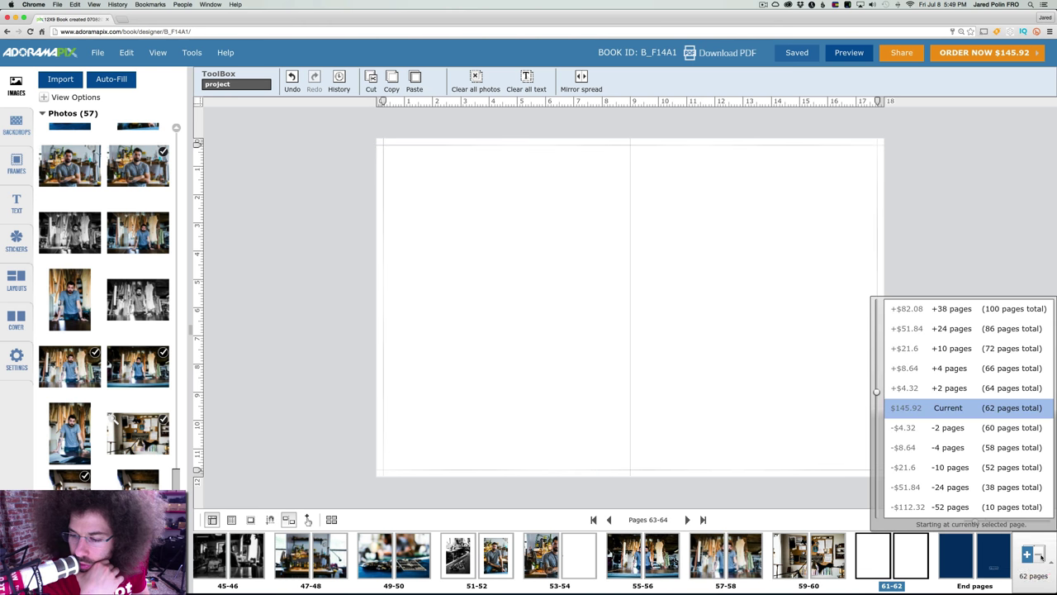
click(937, 429)
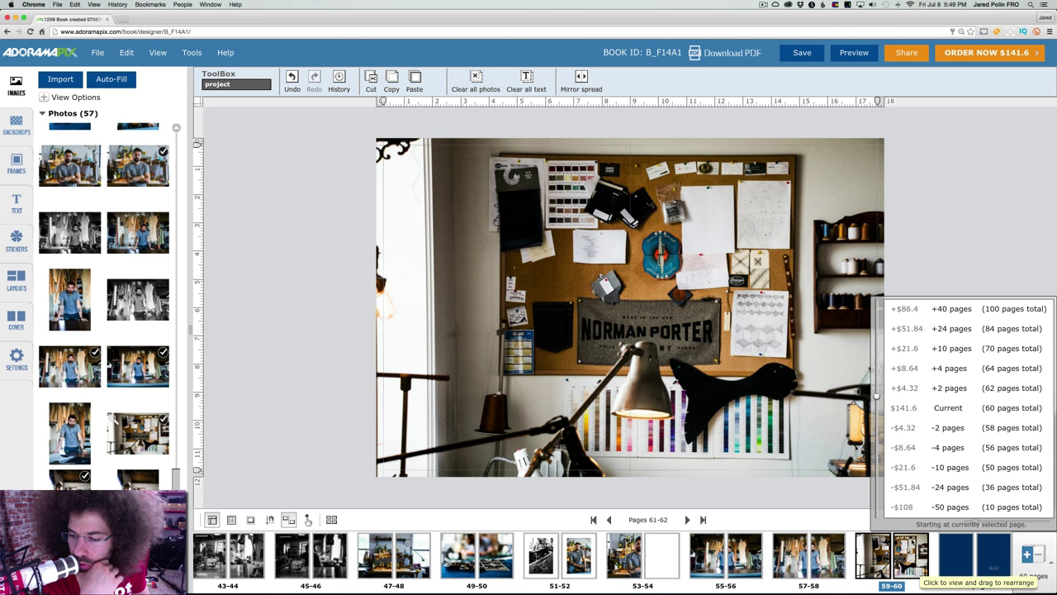
click(802, 54)
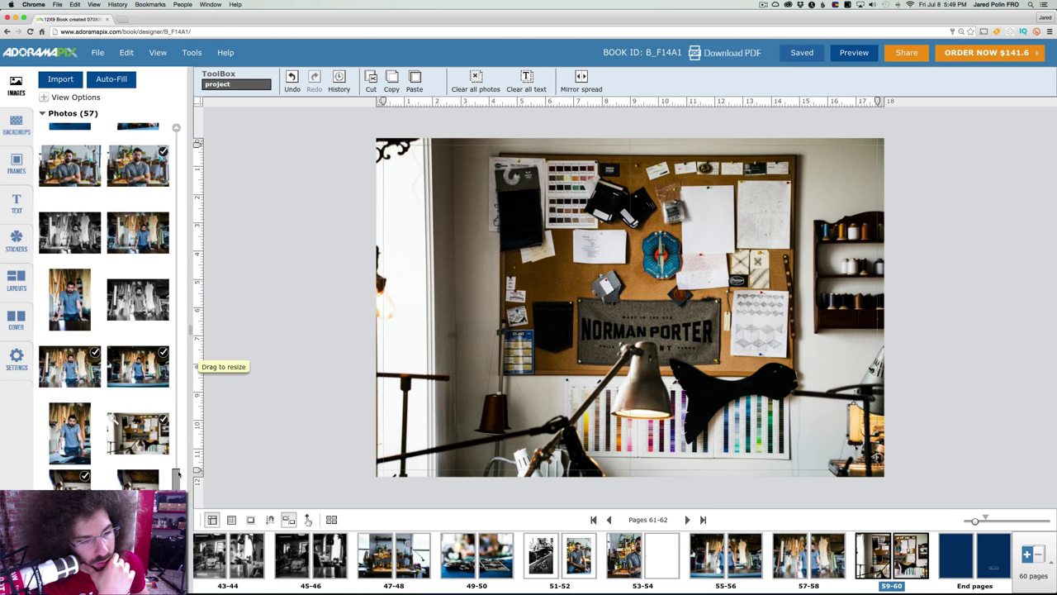
- Review the remaining photos and the order of the spreads from the book's end back to its cover
drag(176, 474, 178, 479)
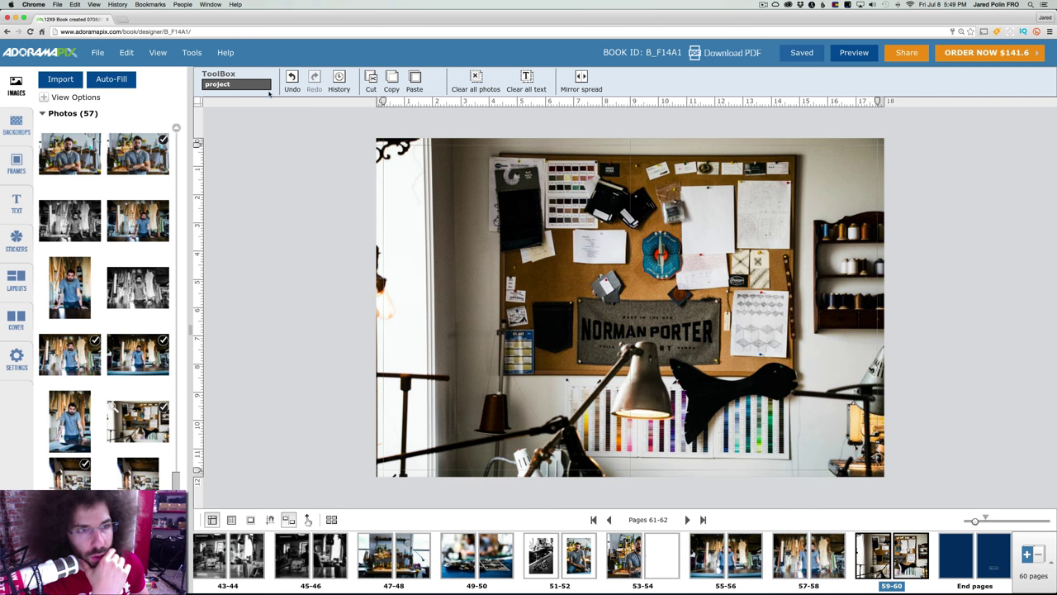
scroll(250, 570, up, 10)
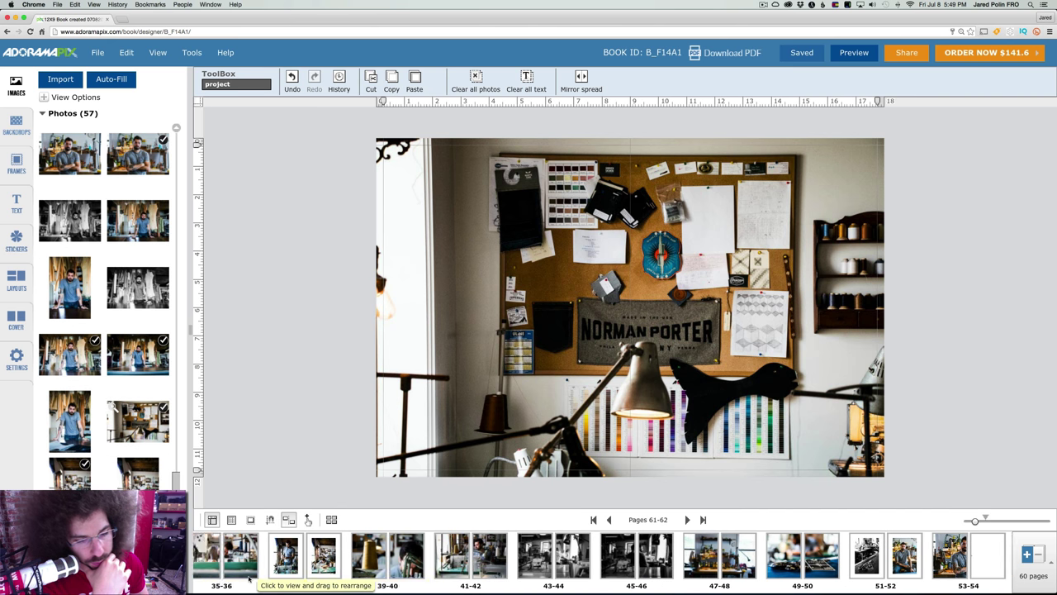
scroll(250, 570, down, 8)
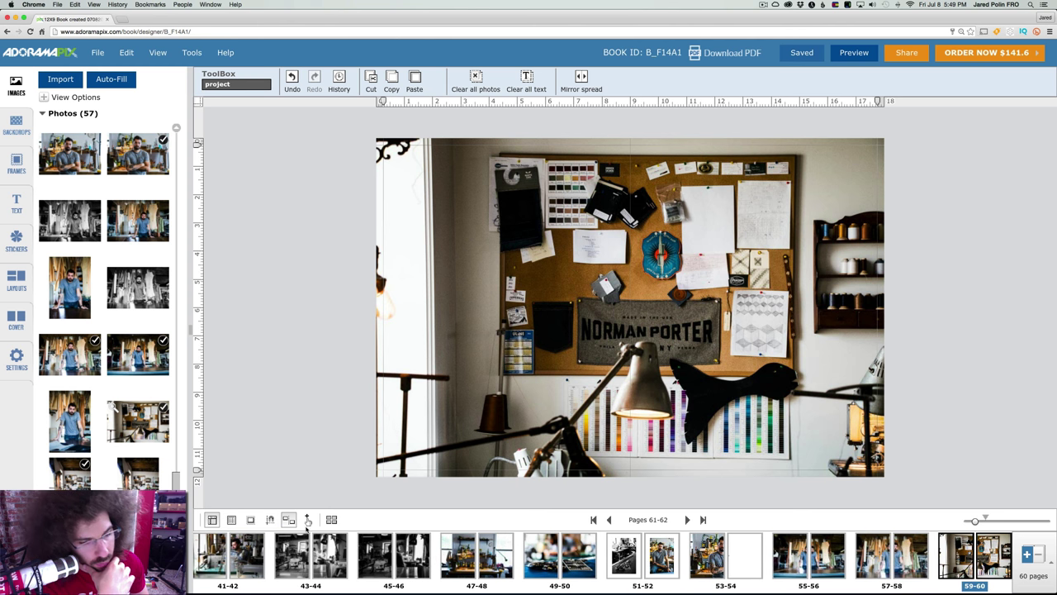
click(331, 519)
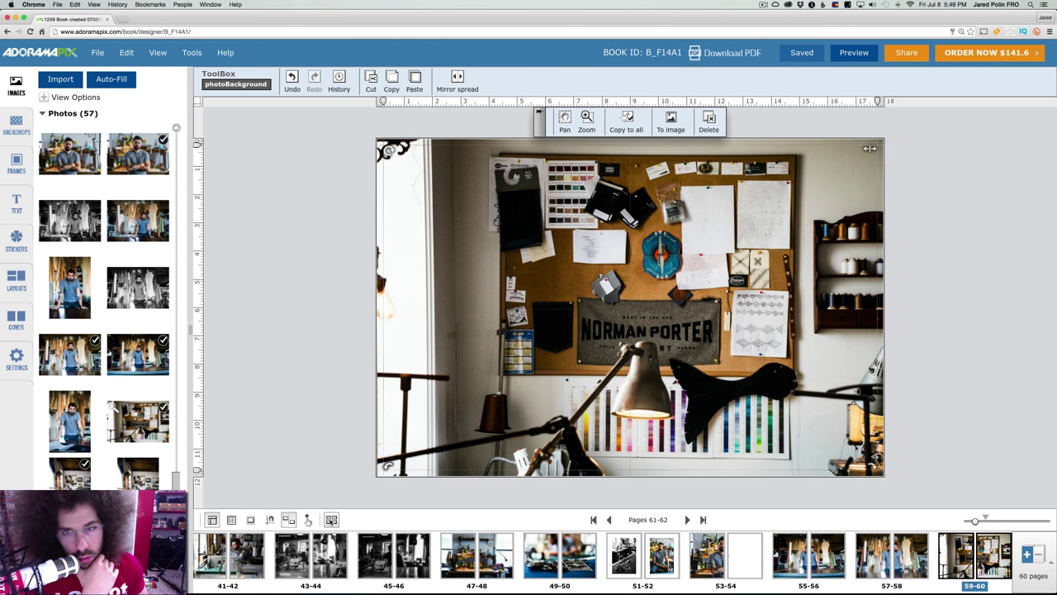
scroll(247, 561, up, 6)
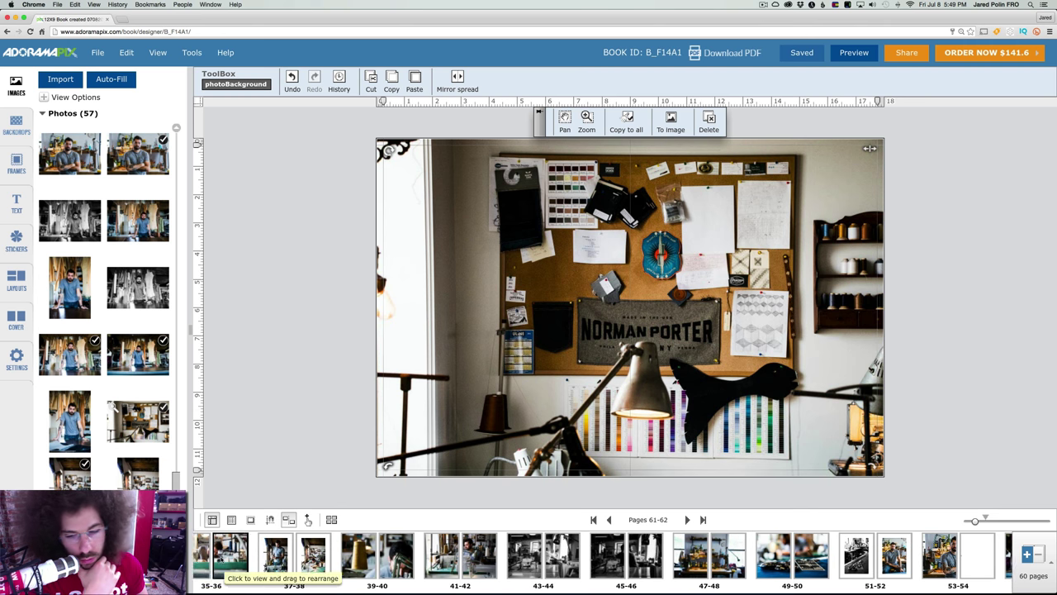
scroll(673, 562, down, 5)
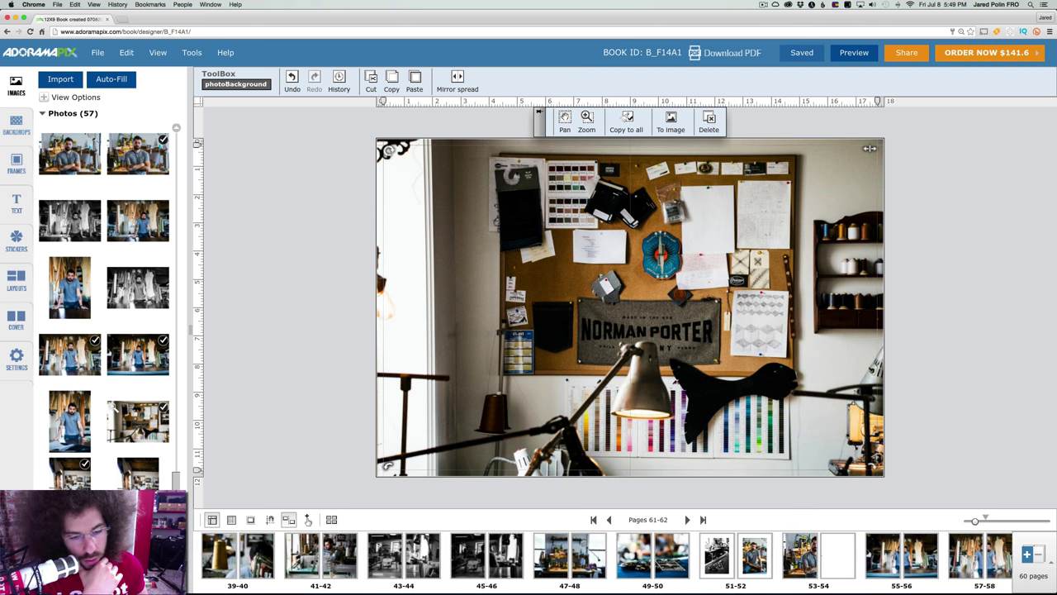
scroll(217, 561, up, 8)
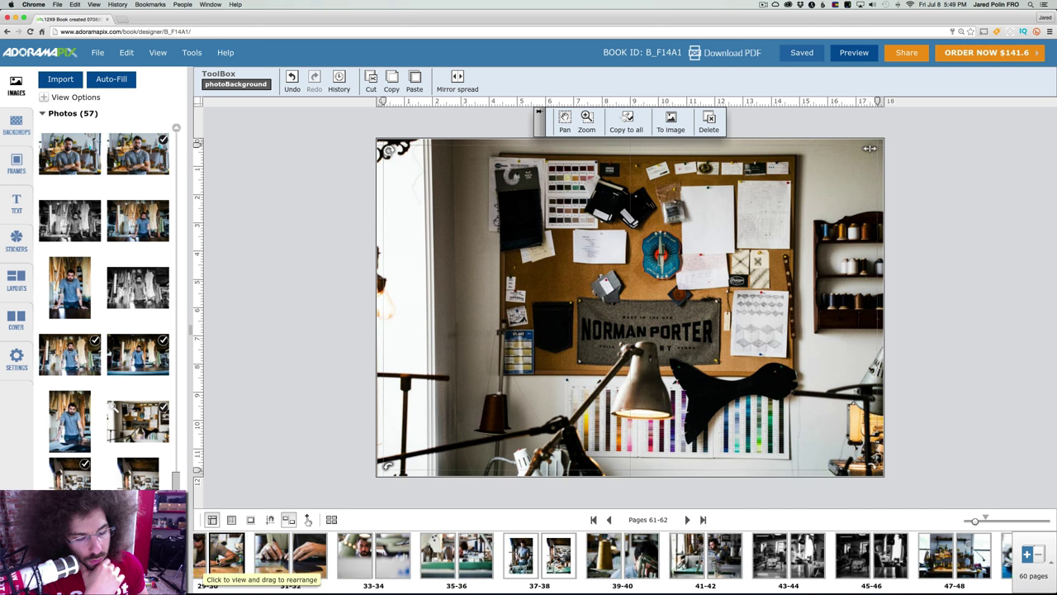
scroll(217, 561, up, 5)
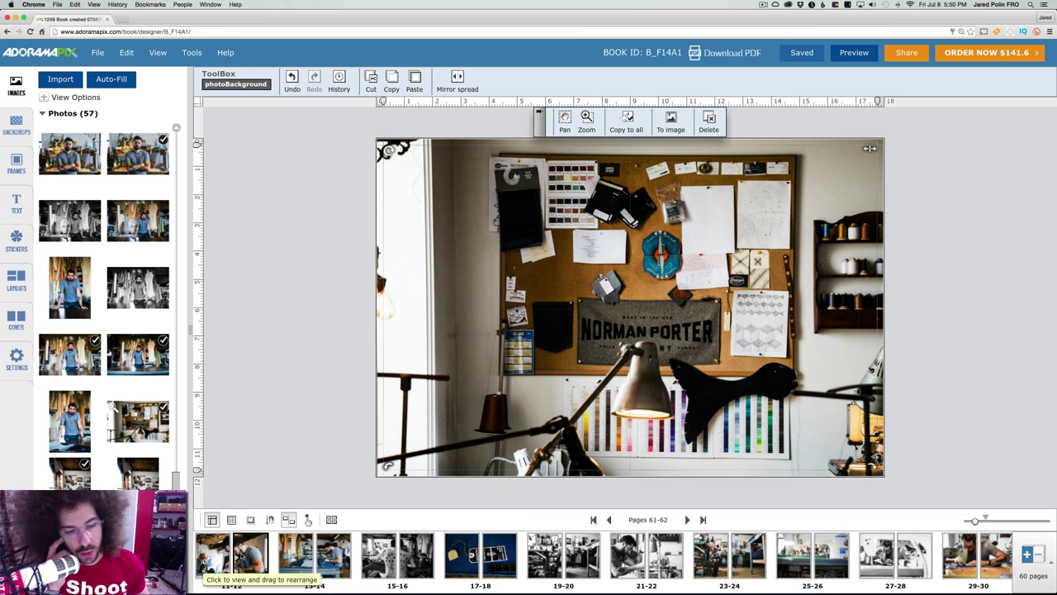
scroll(239, 553, up, 4)
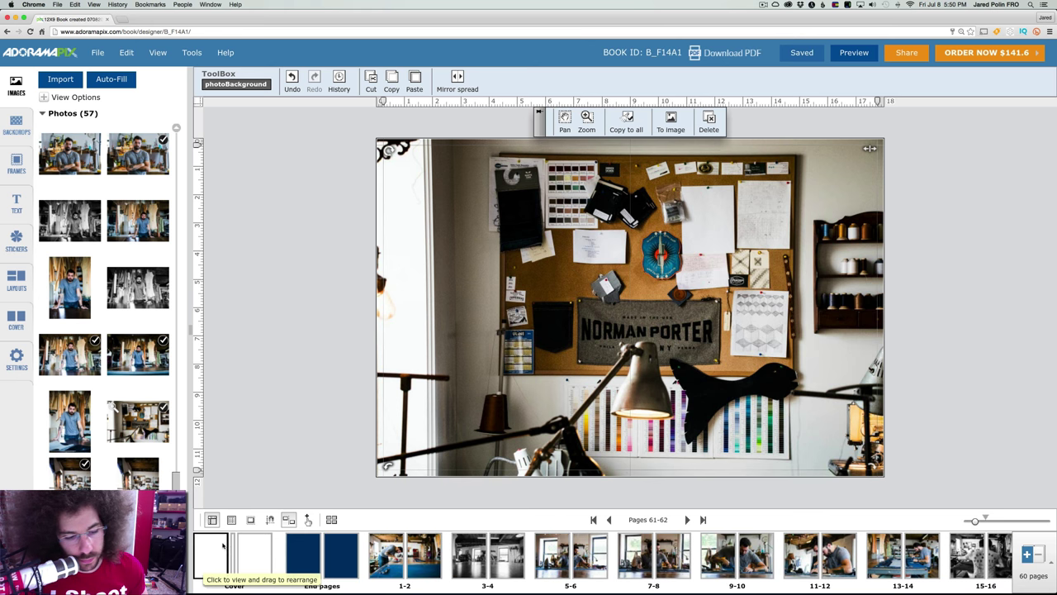
- Open the blank cover spread and switch to Photoshop, where the image with the Norman Porter tag is open
click(218, 562)
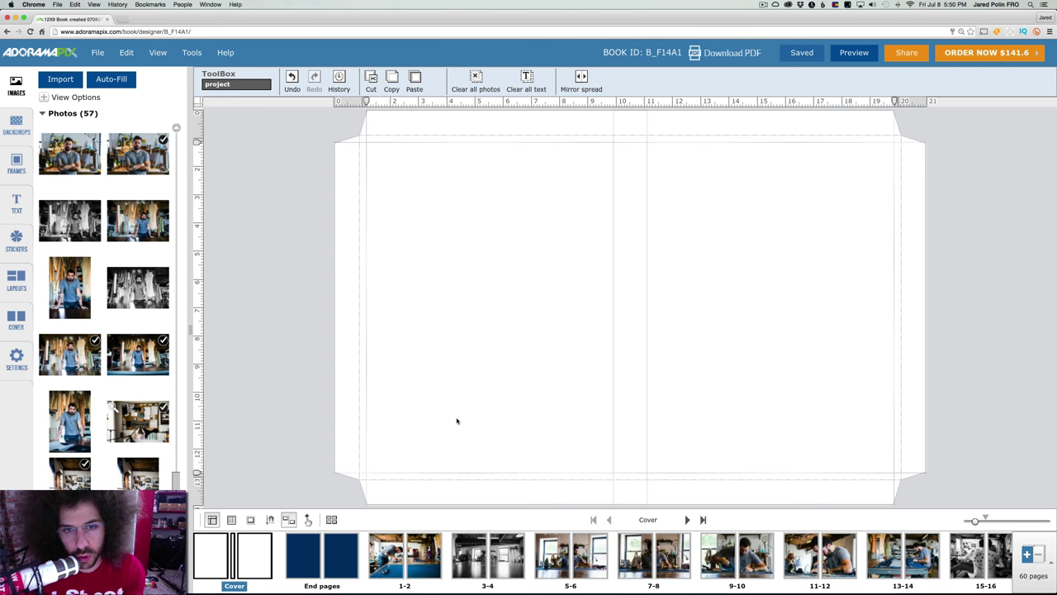
key(ctrl+Right)
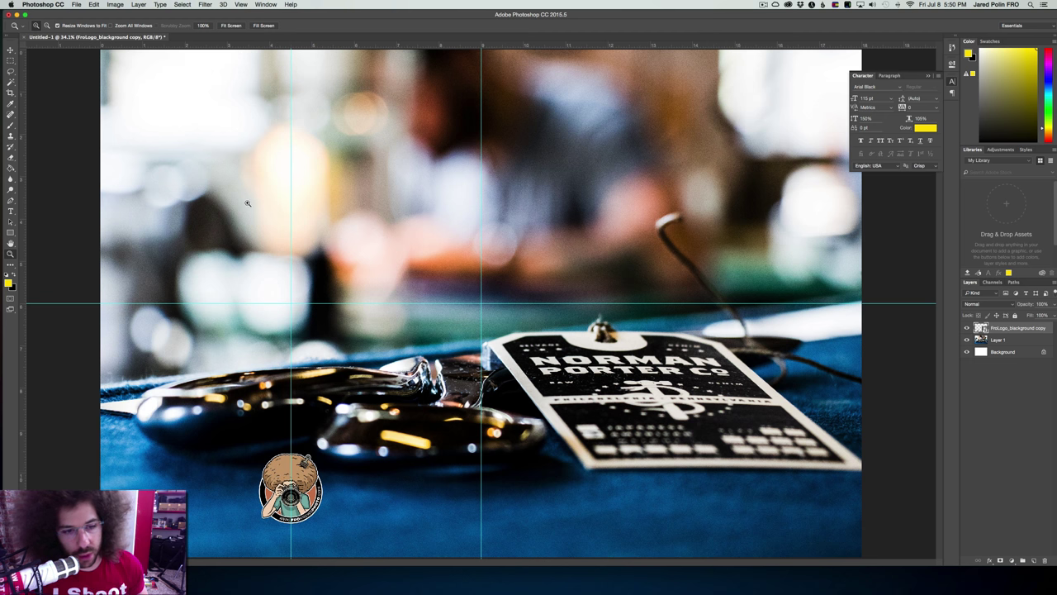
- Switch back to the book designer in Chrome, place np_cover.jpg on the blank cover, and fit it to the full spread
key(ctrl+Left)
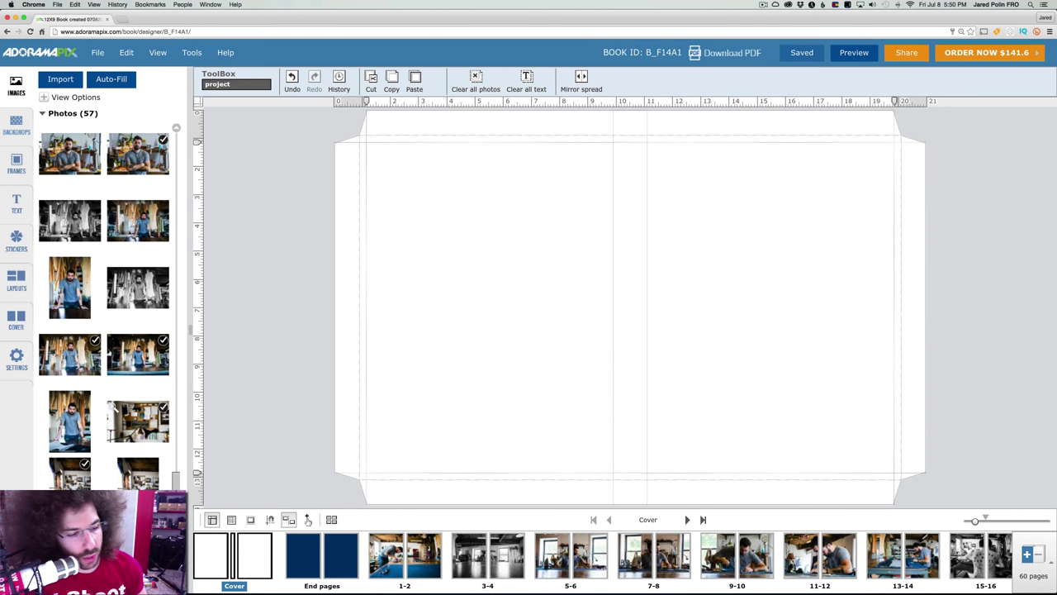
drag(114, 408, 614, 305)
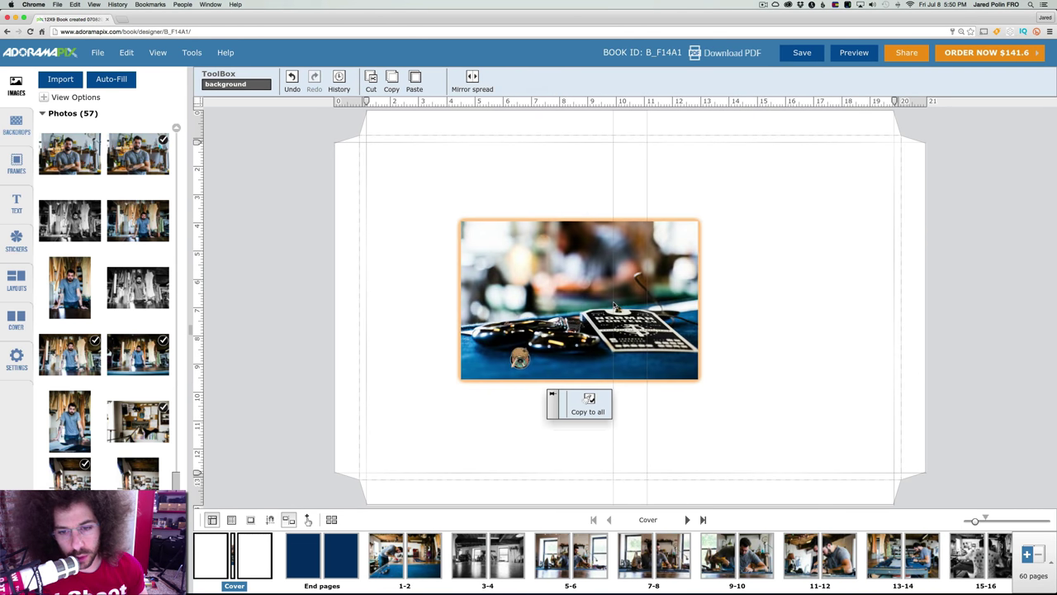
click(572, 286)
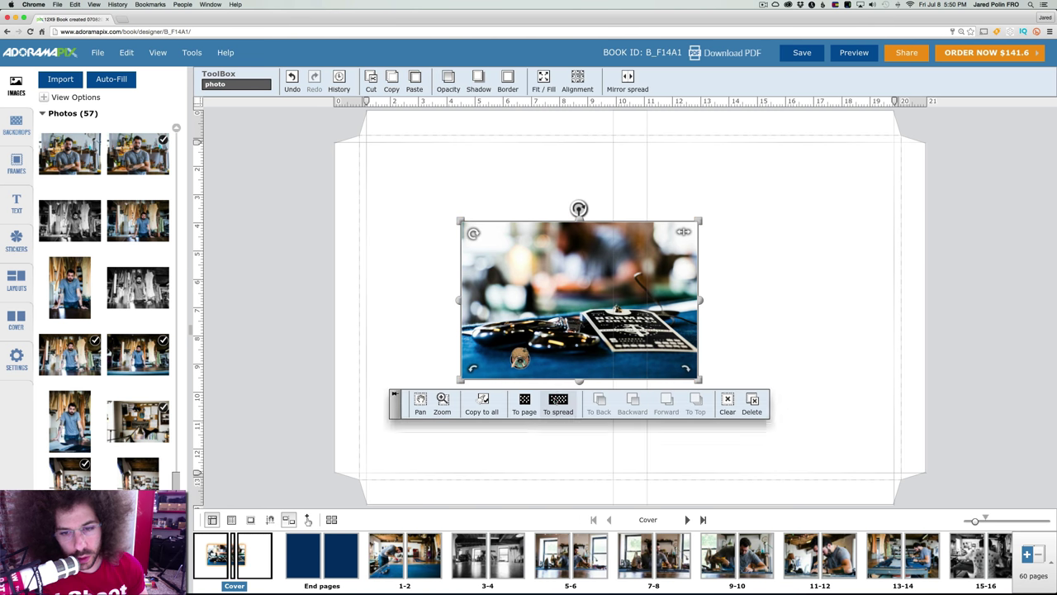
click(558, 402)
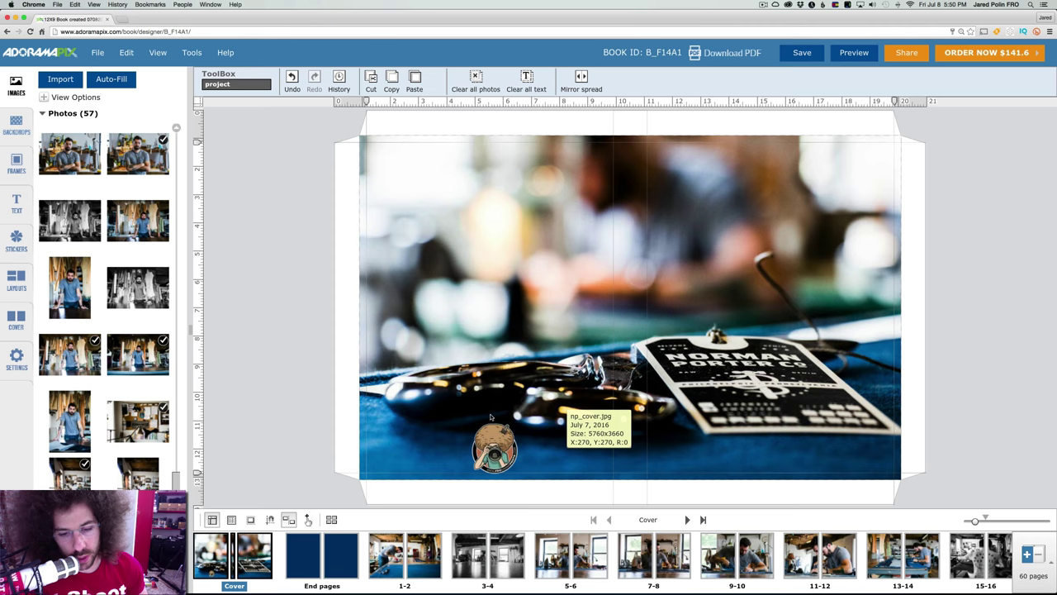
- Switch to Photoshop, select the FroLogo_blackground copy layer to check the logo's placement on the cover image, and return to the book designer
key(super+Tab)
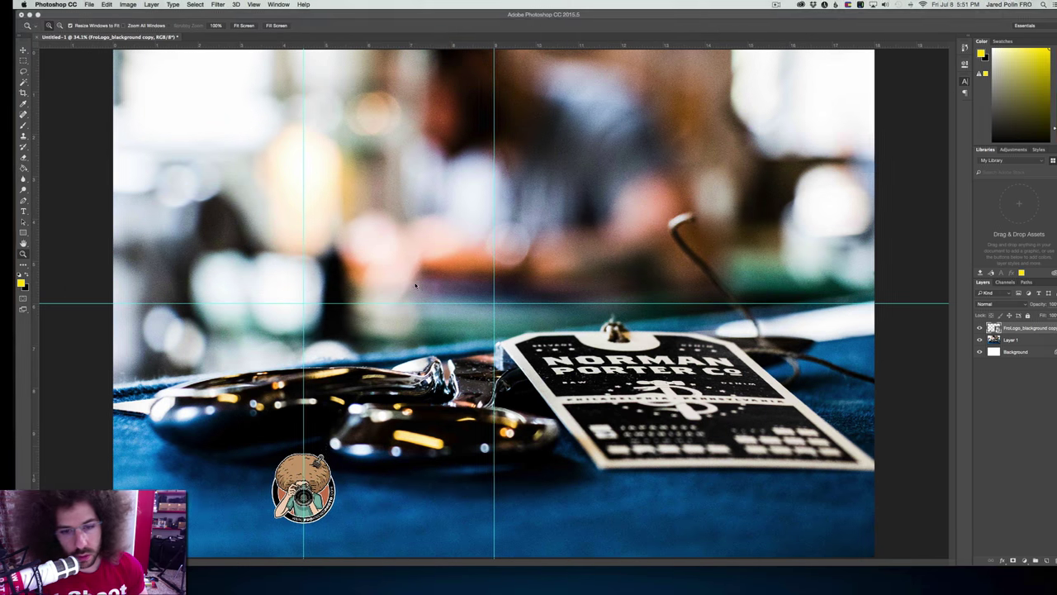
right_click(303, 462)
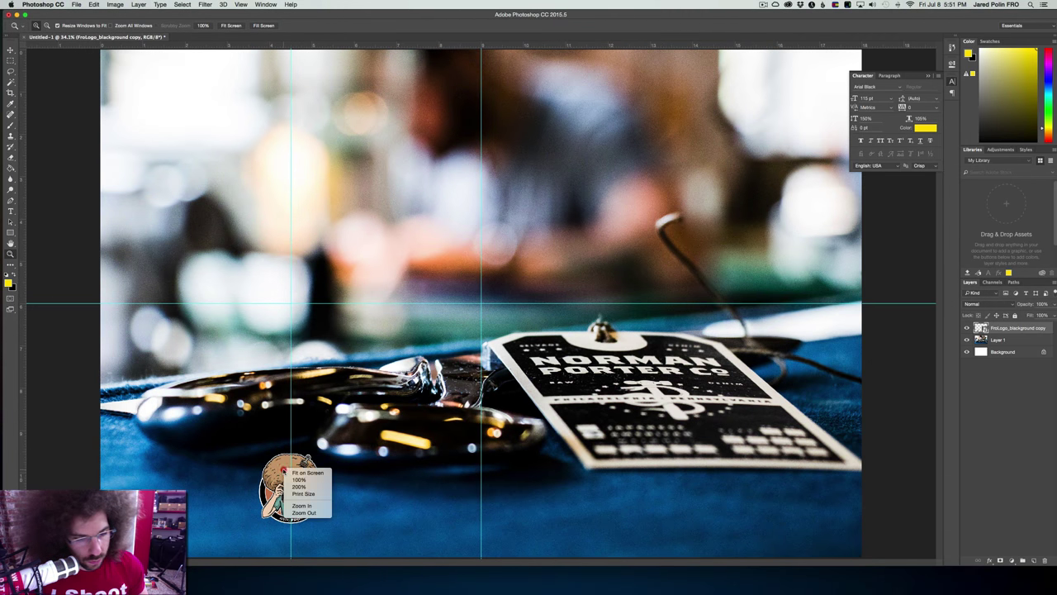
click(281, 469)
right_click(305, 460)
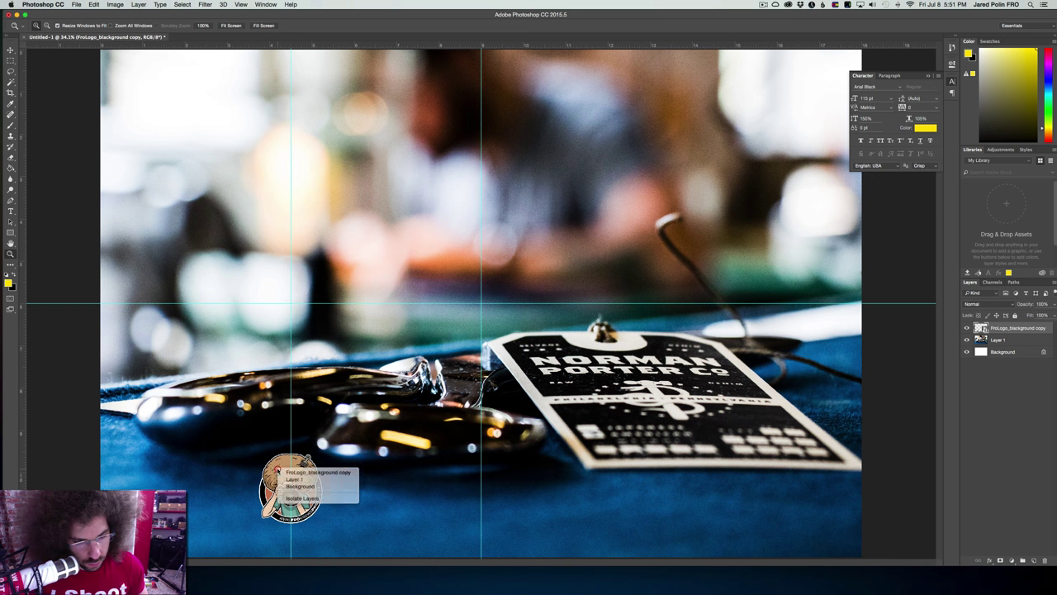
click(313, 471)
drag(304, 460, 305, 450)
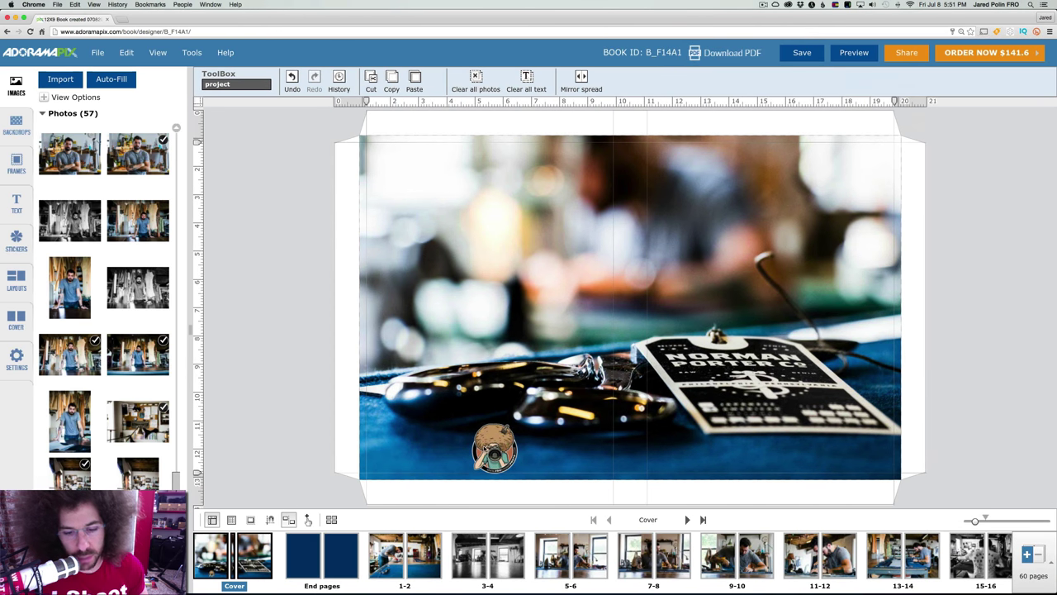
- Save the book, preview its front cover, and return to editing
click(802, 53)
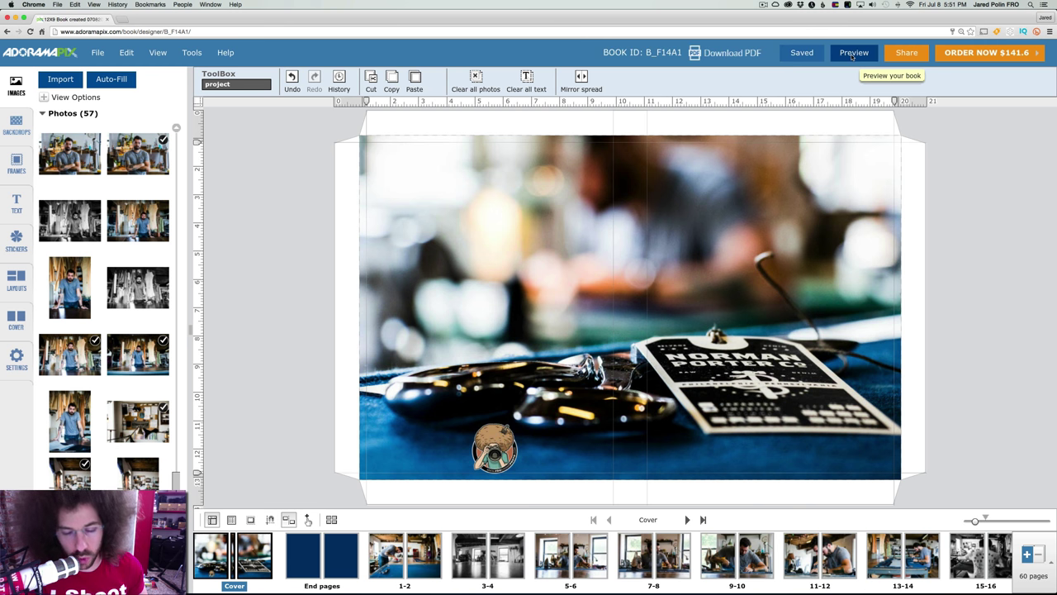
click(853, 54)
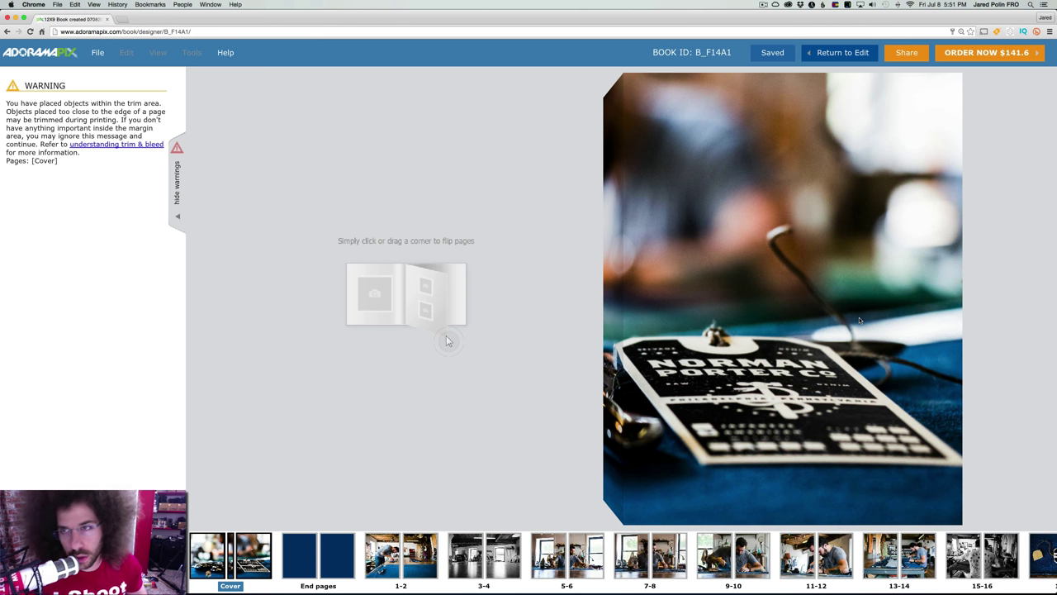
click(835, 52)
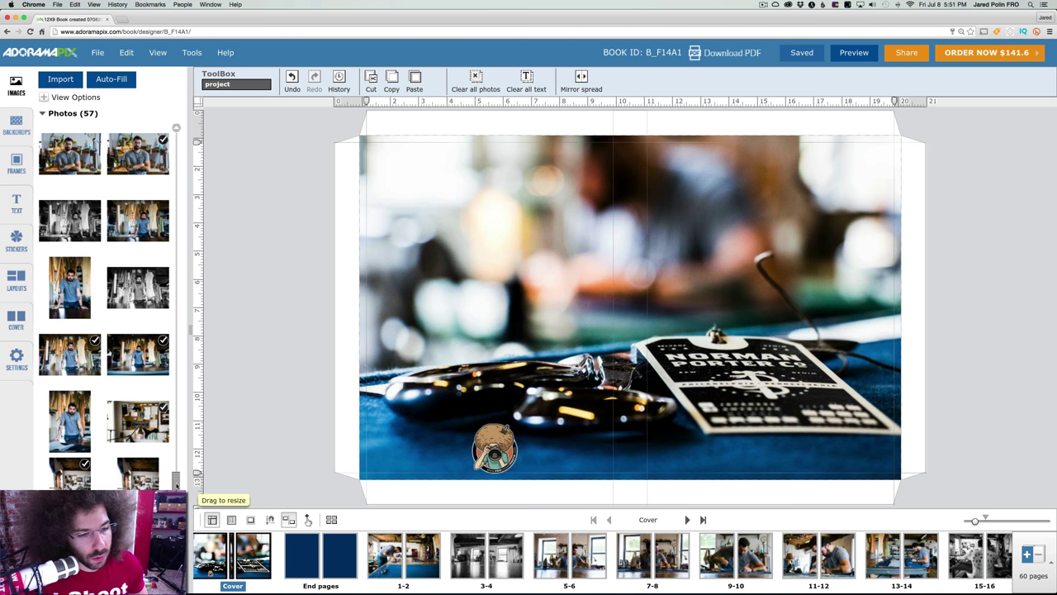
- View the black-and-white portrait-format photo of the scissors and tag, 20160706_normanporter_230.jpg, at full size and close it
drag(175, 482, 175, 343)
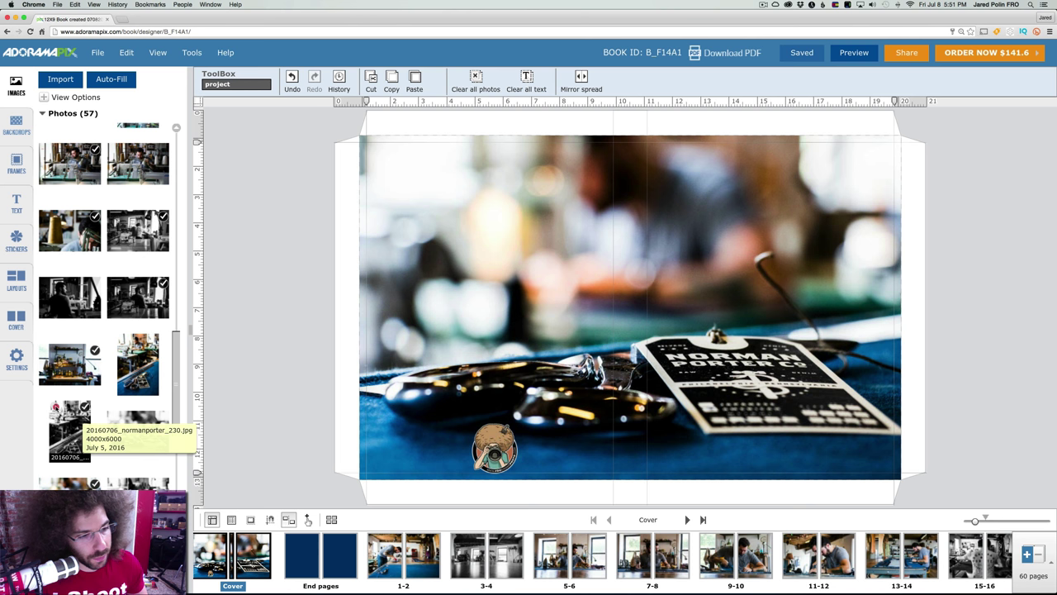
double_click(56, 407)
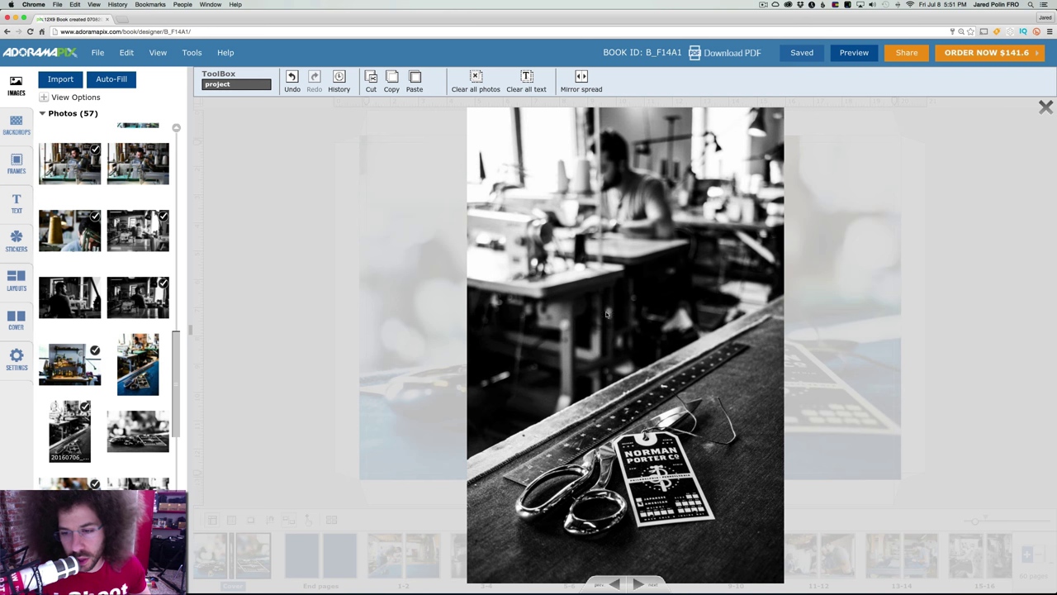
click(1043, 105)
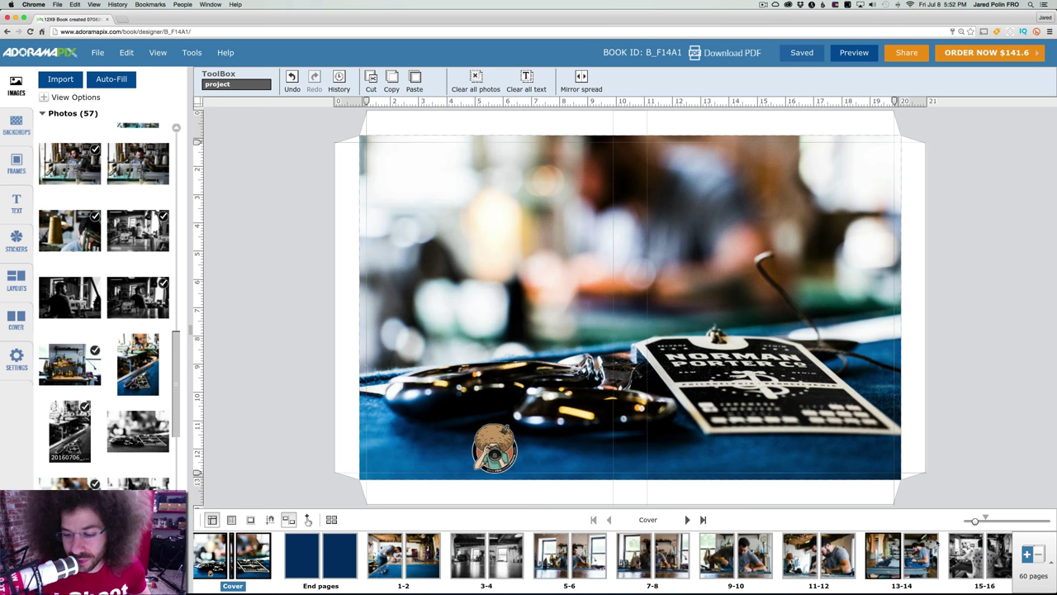
- Examine spreads 49-50 and 51-52 for repeats of the cover's scissors and tag motif, and look over the remaining spreads
scroll(968, 542, right, 3)
scroll(968, 543, right, 12)
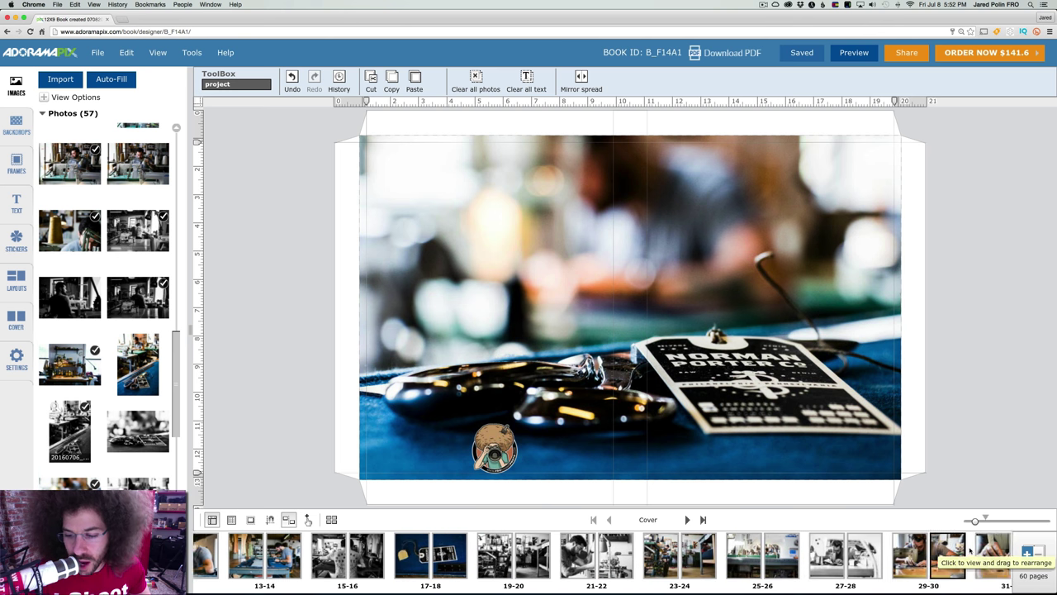
scroll(945, 562, right, 15)
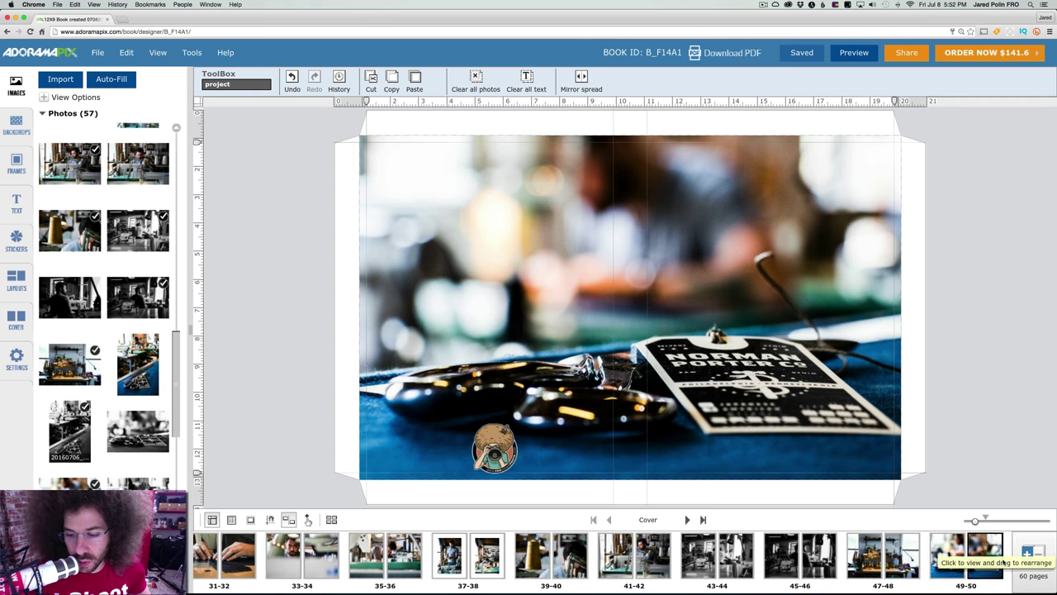
scroll(997, 562, right, 4)
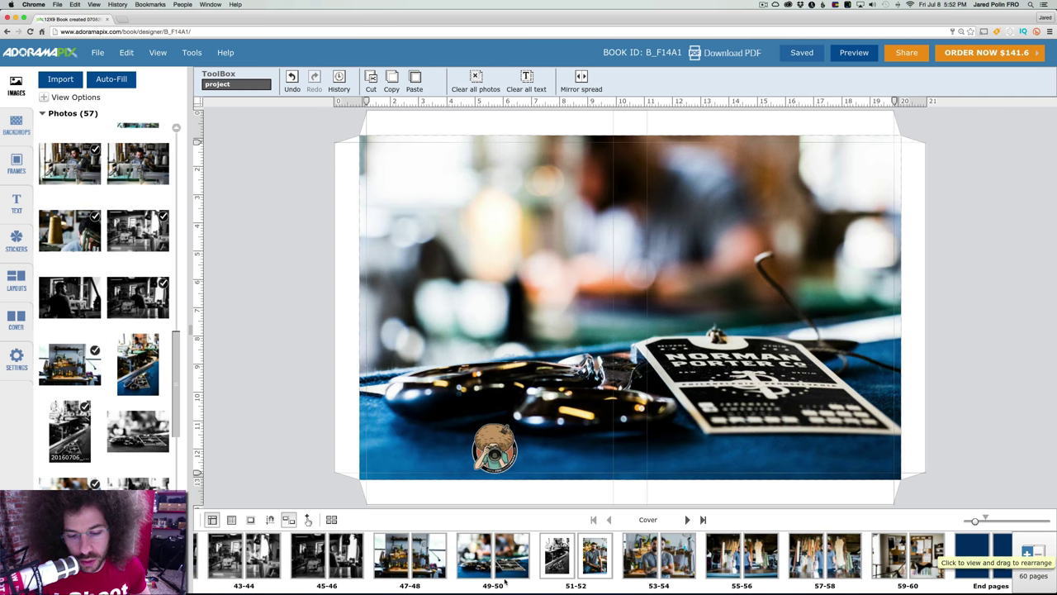
click(512, 566)
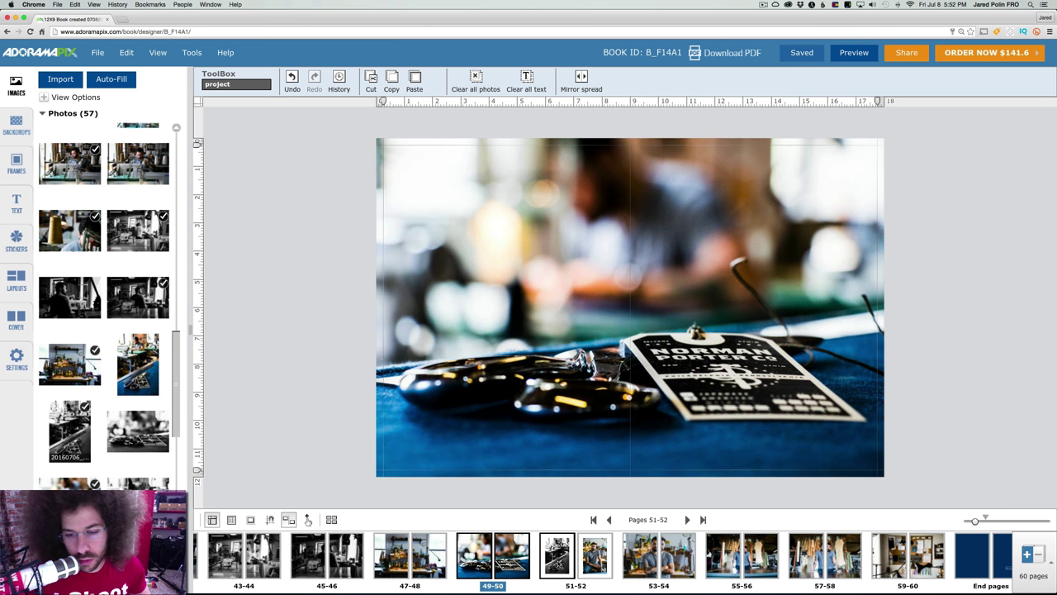
click(558, 555)
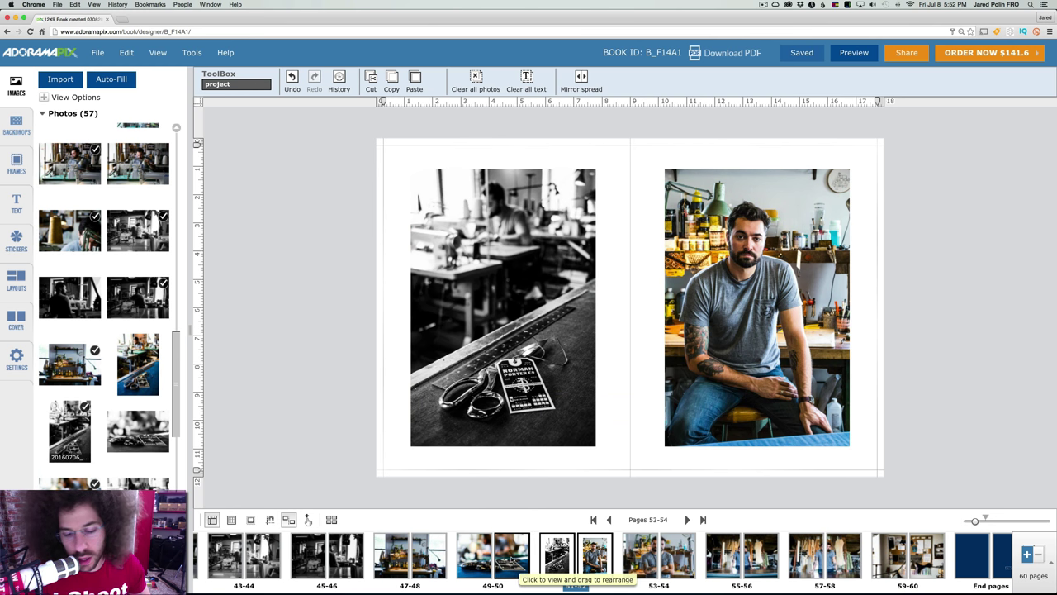
scroll(532, 564, left, 10)
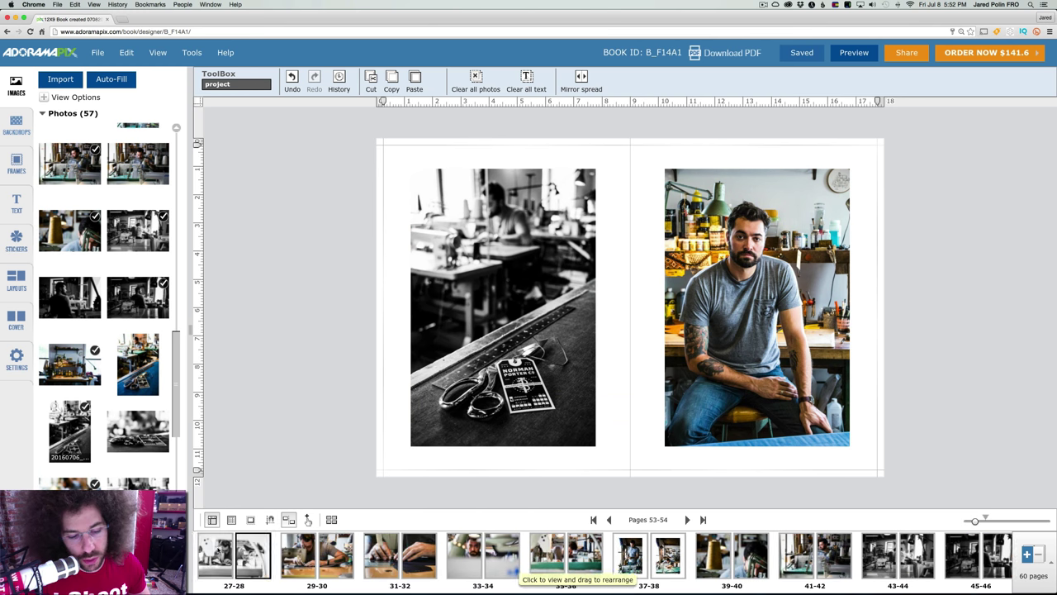
scroll(533, 564, left, 10)
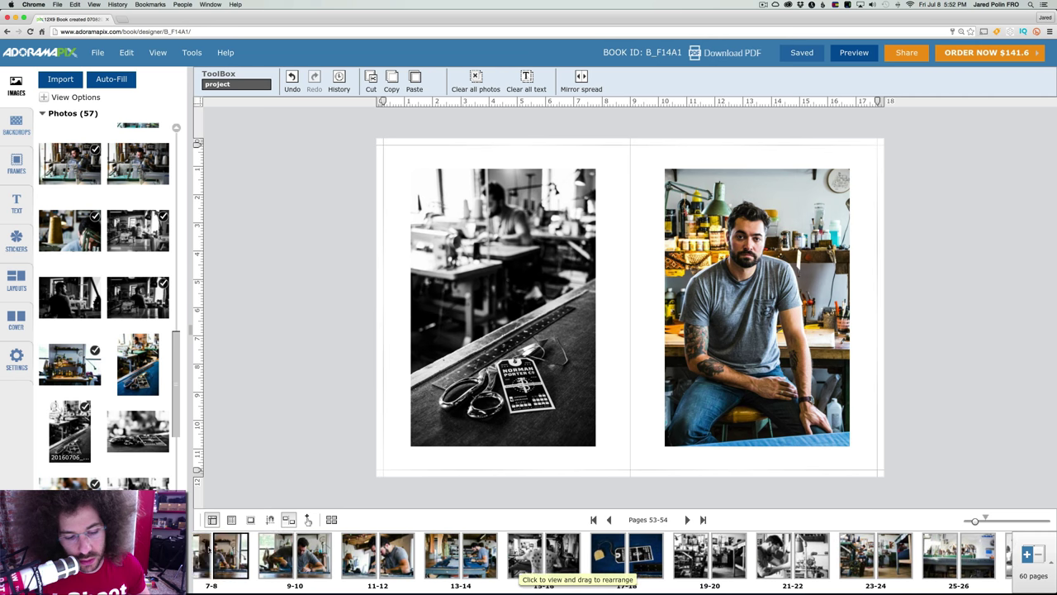
scroll(533, 564, right, 10)
- Open the book preview and review the front cover, end pages and spreads up to pages 9-10
click(852, 52)
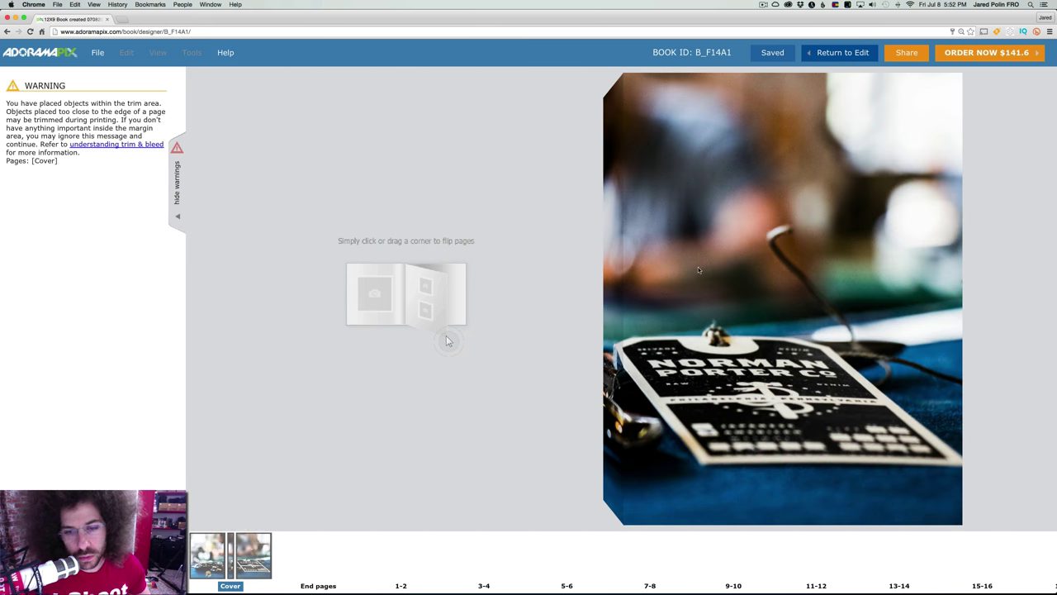
click(636, 276)
click(810, 310)
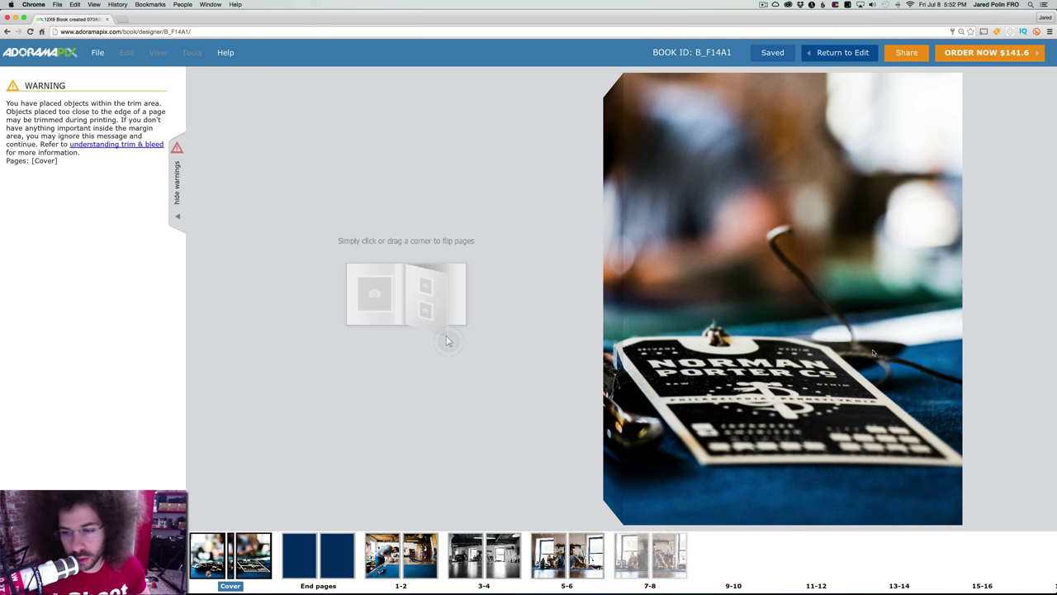
click(922, 332)
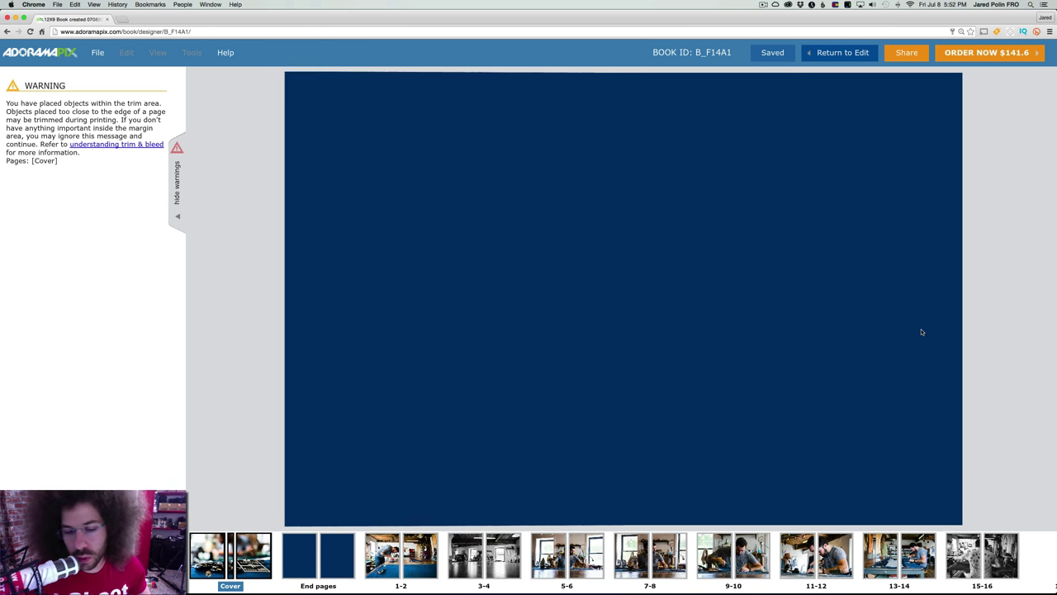
click(922, 332)
click(922, 332)
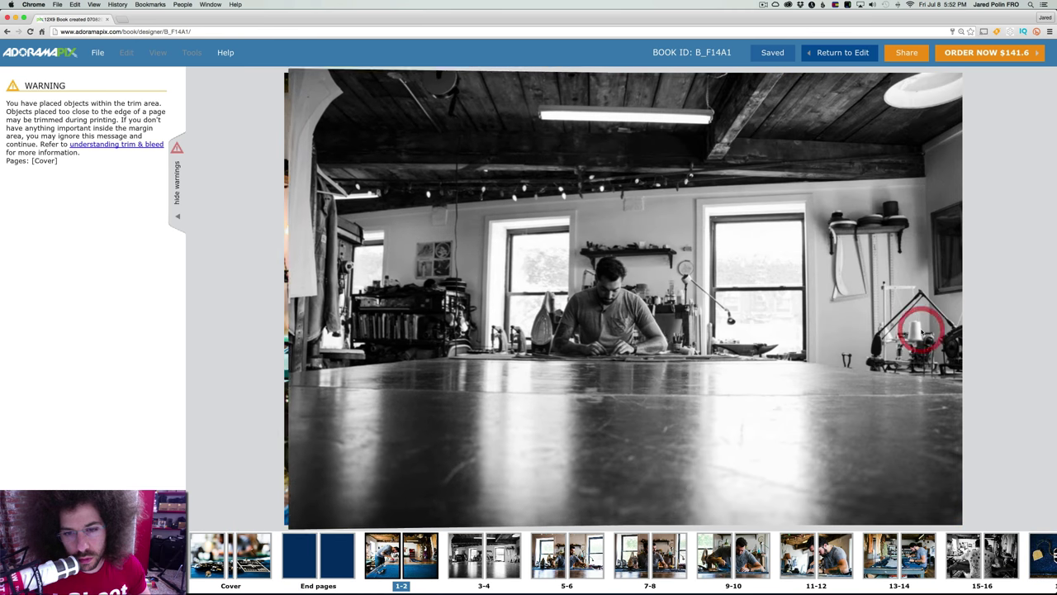
click(921, 332)
click(921, 331)
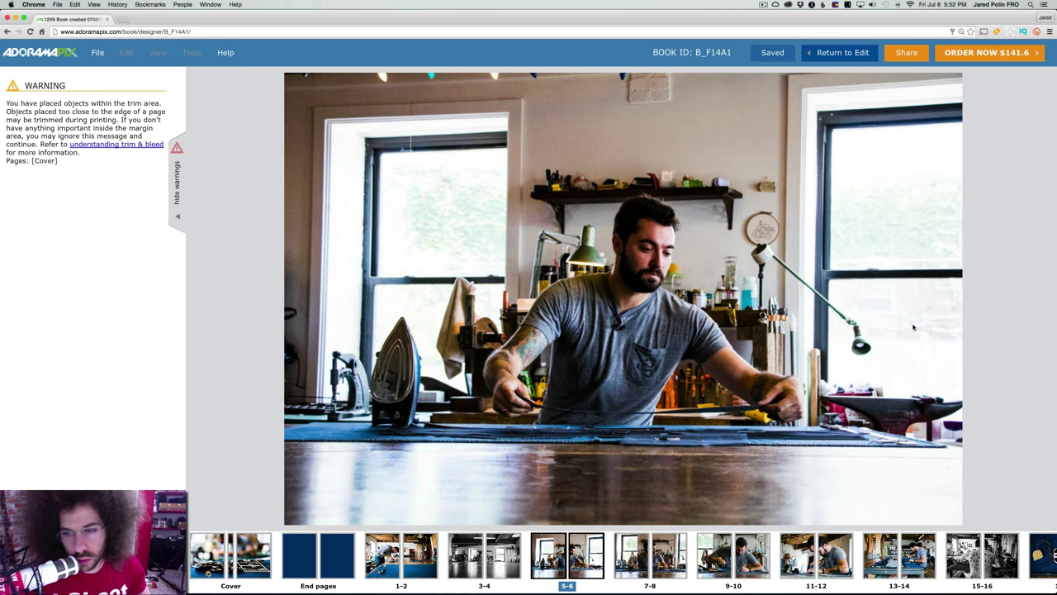
click(912, 326)
click(912, 326)
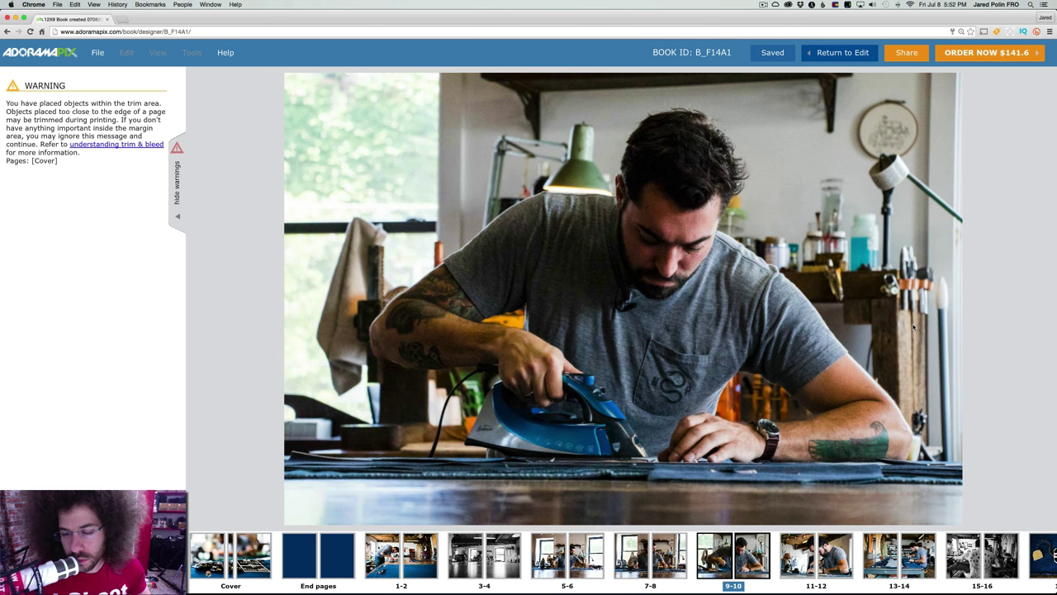
- Review the previewed spreads from pages 11-12 through pages 35-36
click(913, 324)
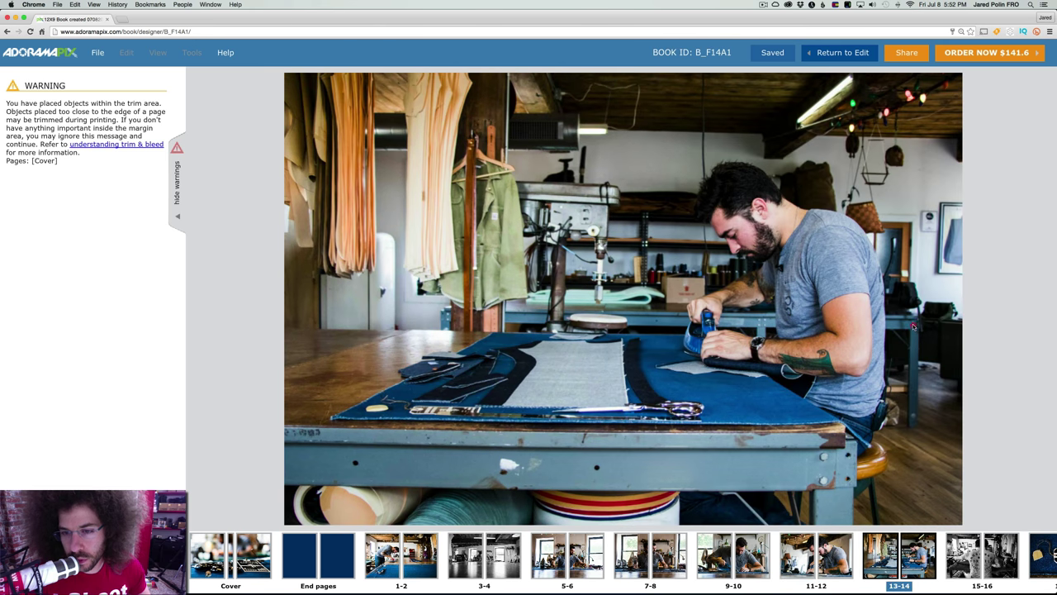
click(914, 327)
click(913, 326)
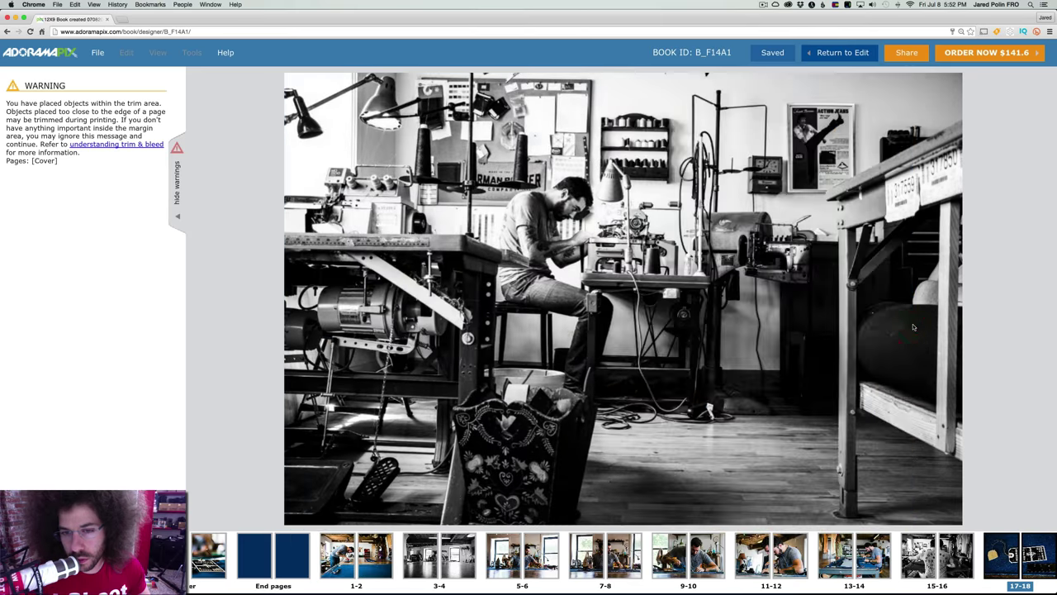
click(913, 325)
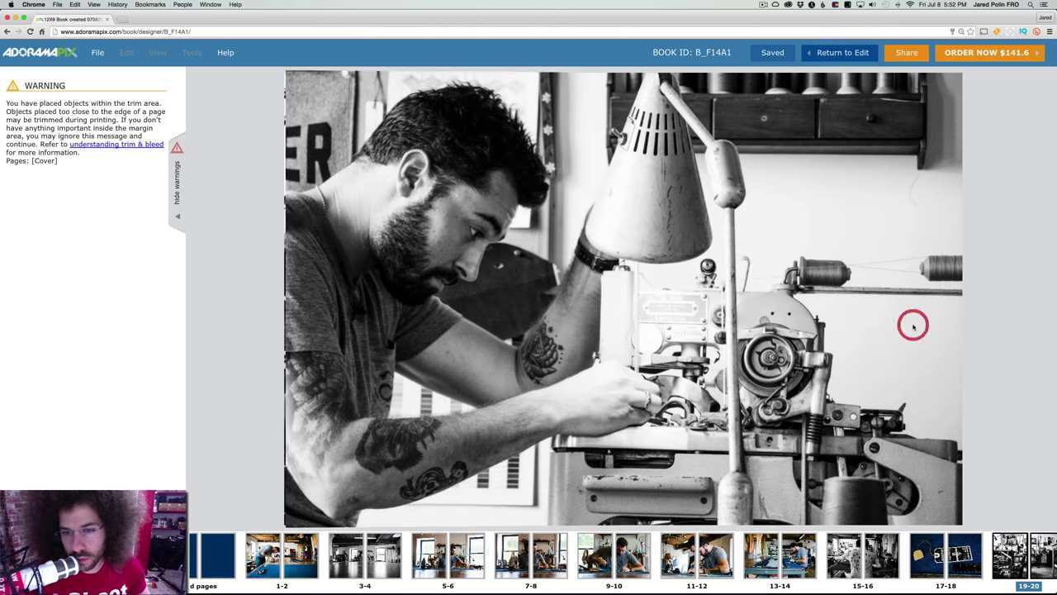
click(913, 325)
click(913, 326)
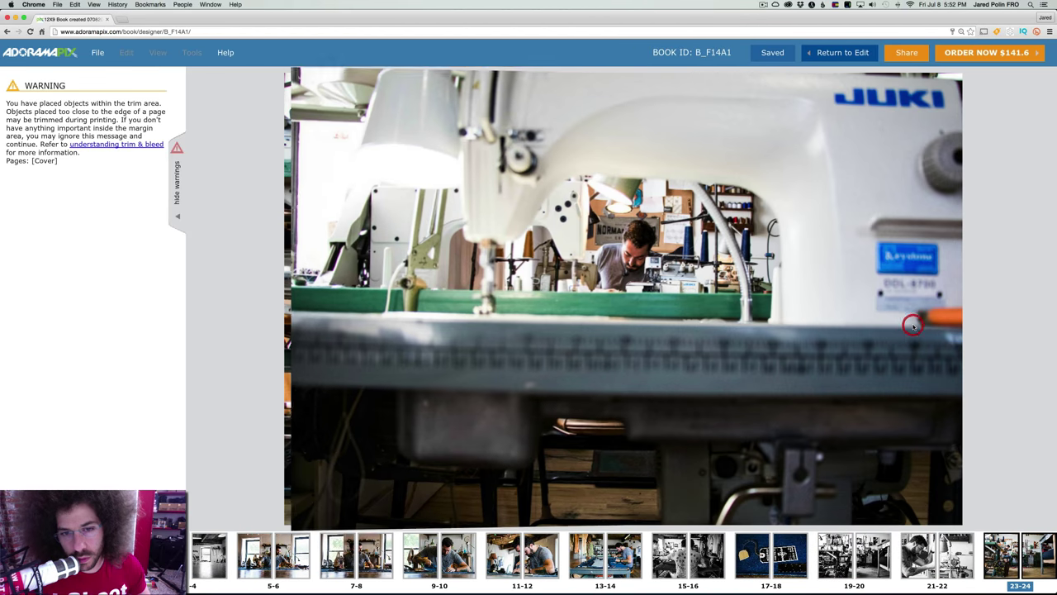
click(913, 326)
click(913, 327)
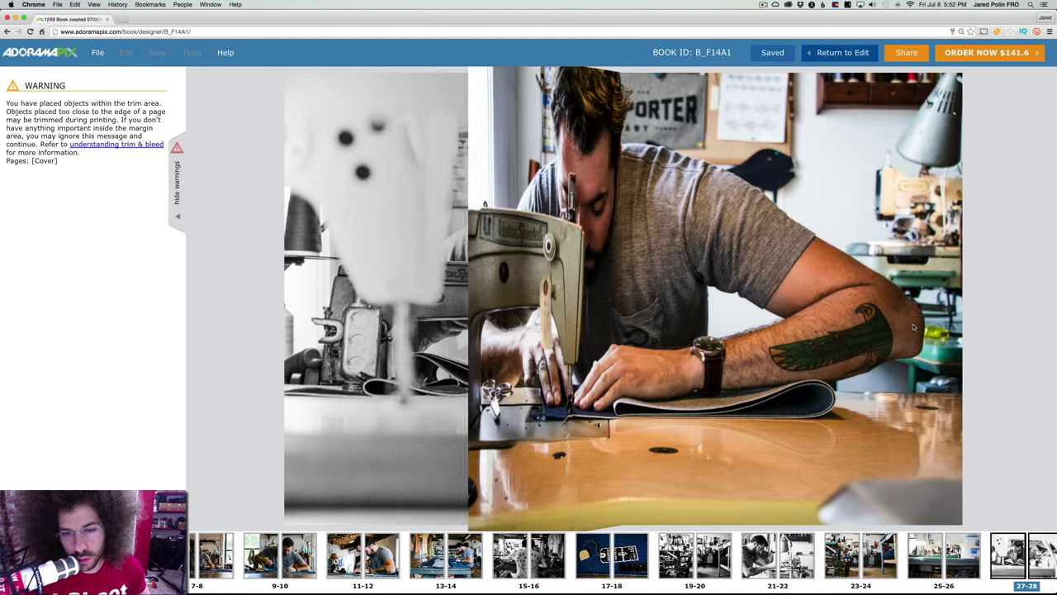
click(913, 327)
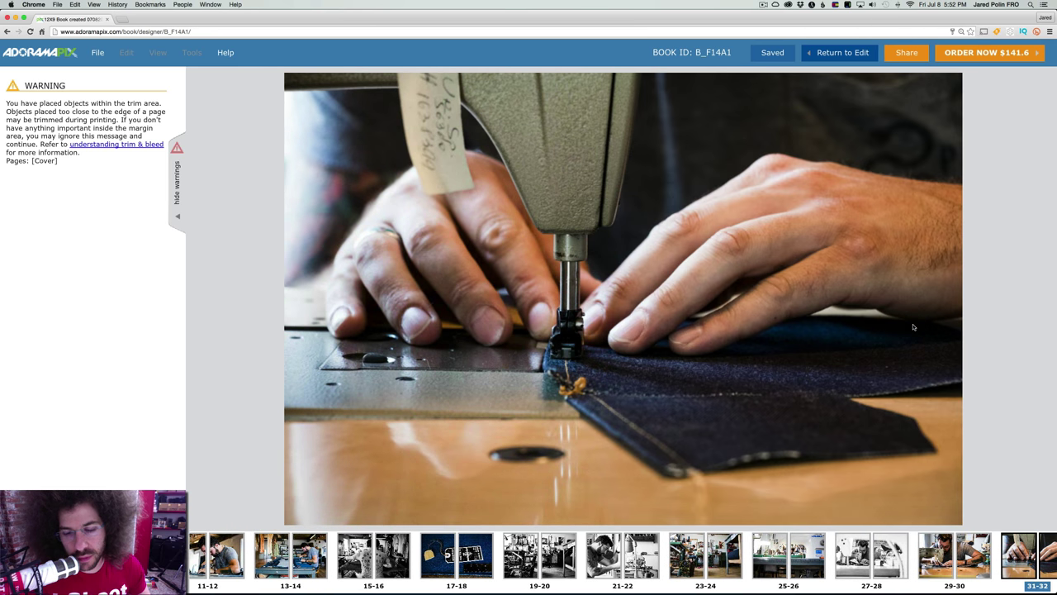
click(913, 326)
click(913, 326)
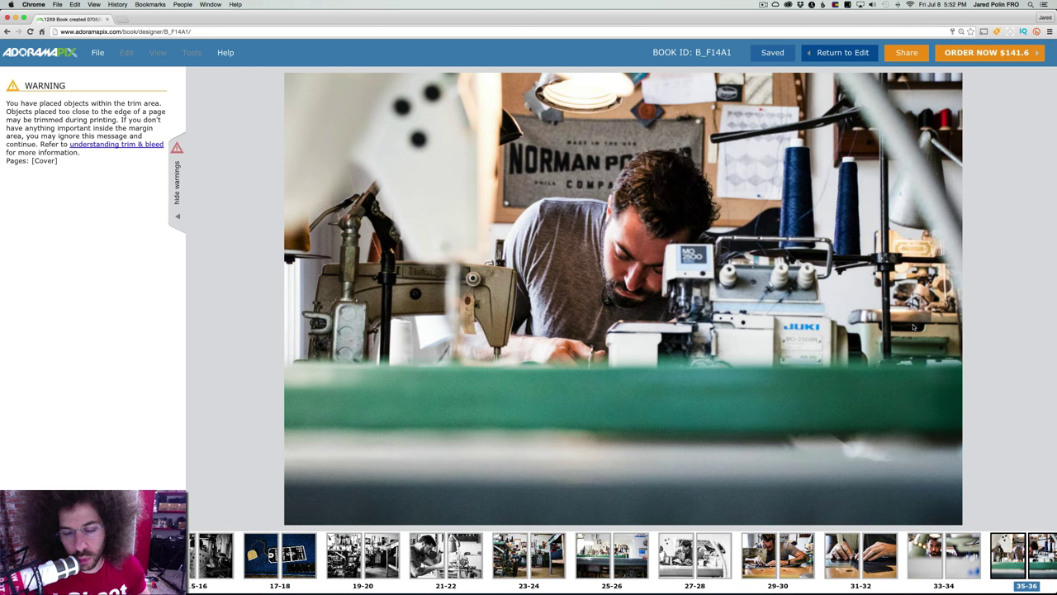
- Review the previewed spreads from pages 37-38 through pages 51-52
click(914, 327)
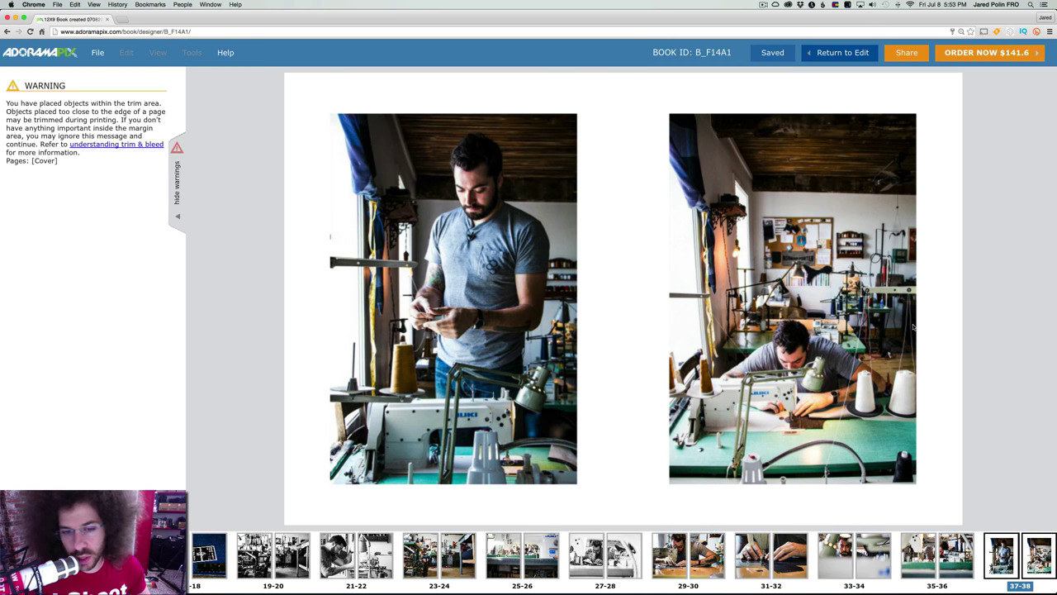
click(913, 326)
click(913, 327)
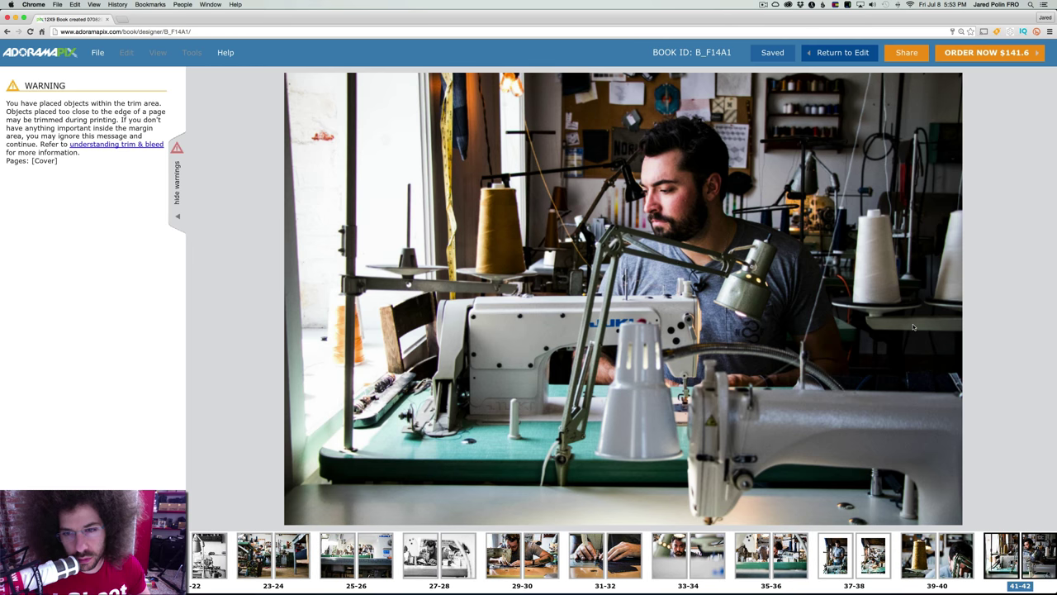
click(914, 327)
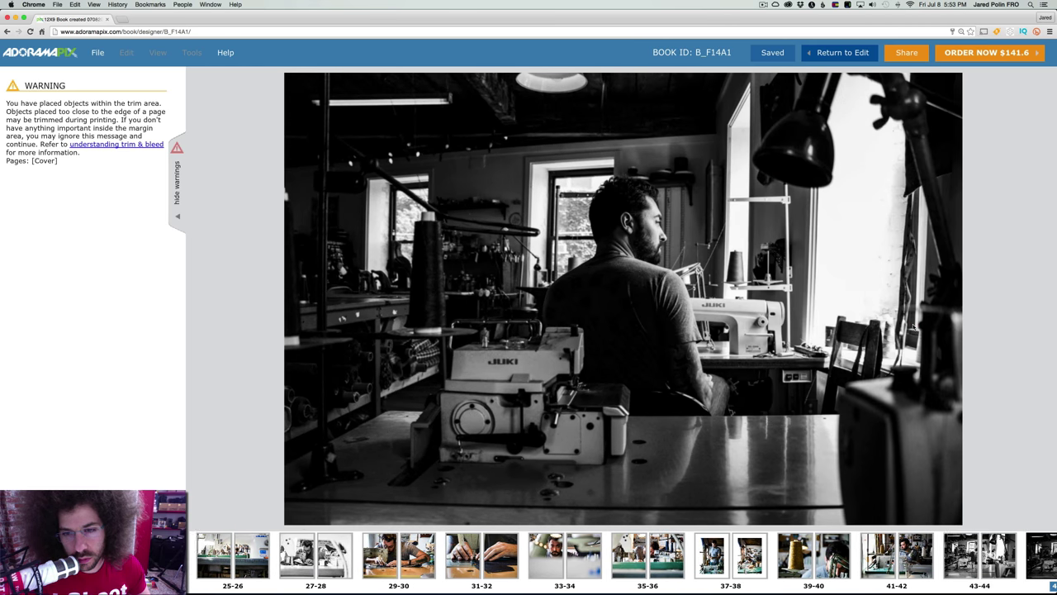
click(913, 327)
click(913, 327)
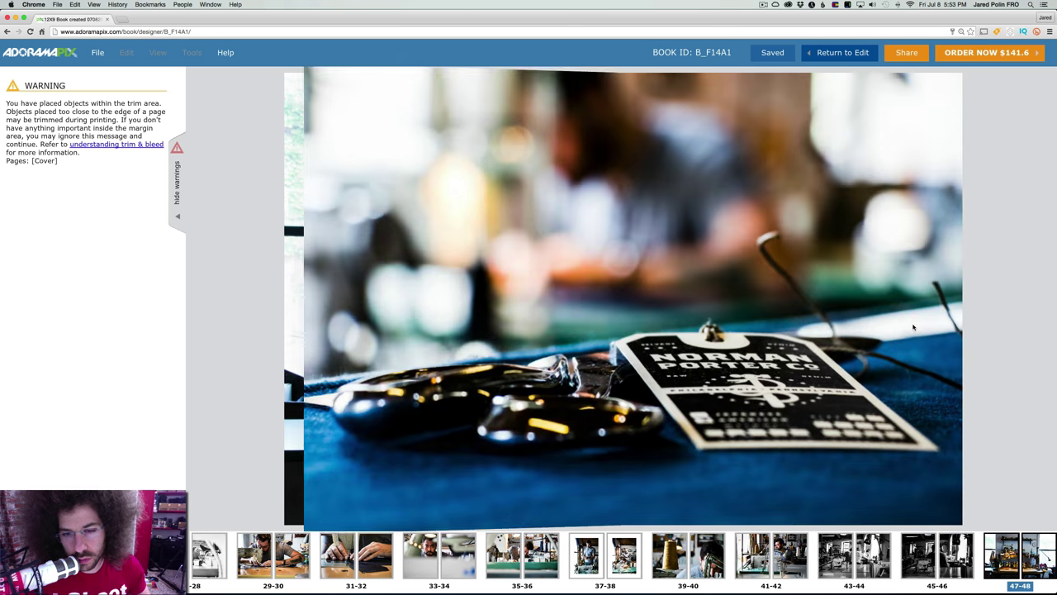
click(914, 327)
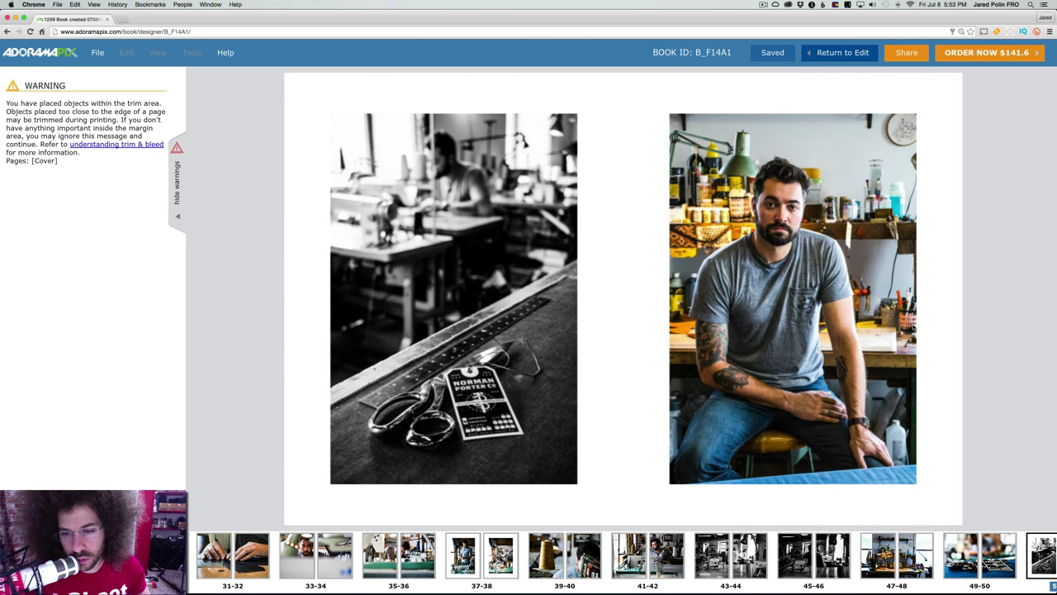
- Review the remaining previewed spreads from pages 53-54 to the back cover, and return to editing
click(913, 327)
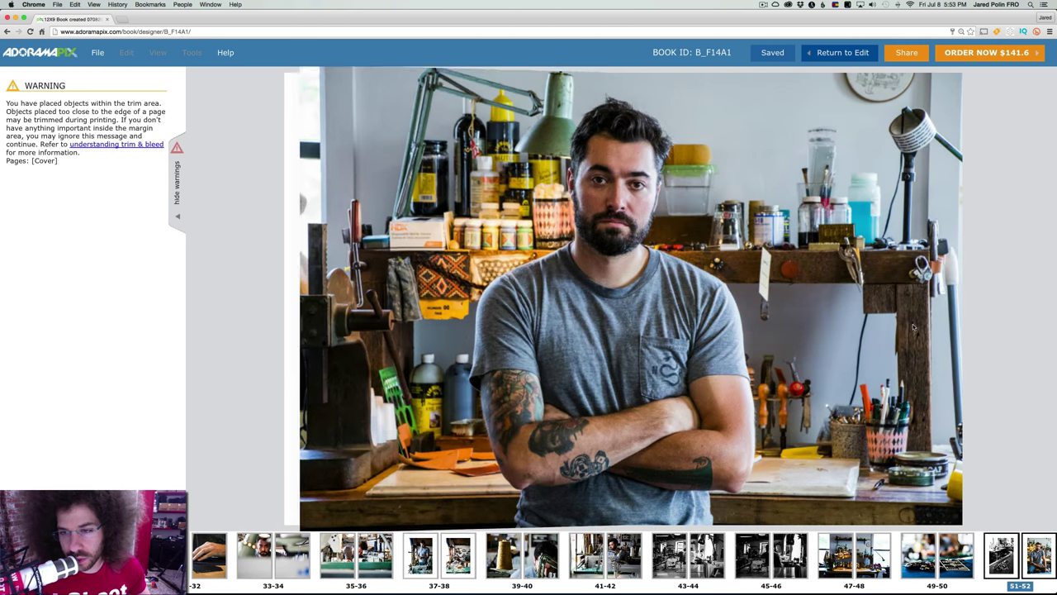
click(913, 327)
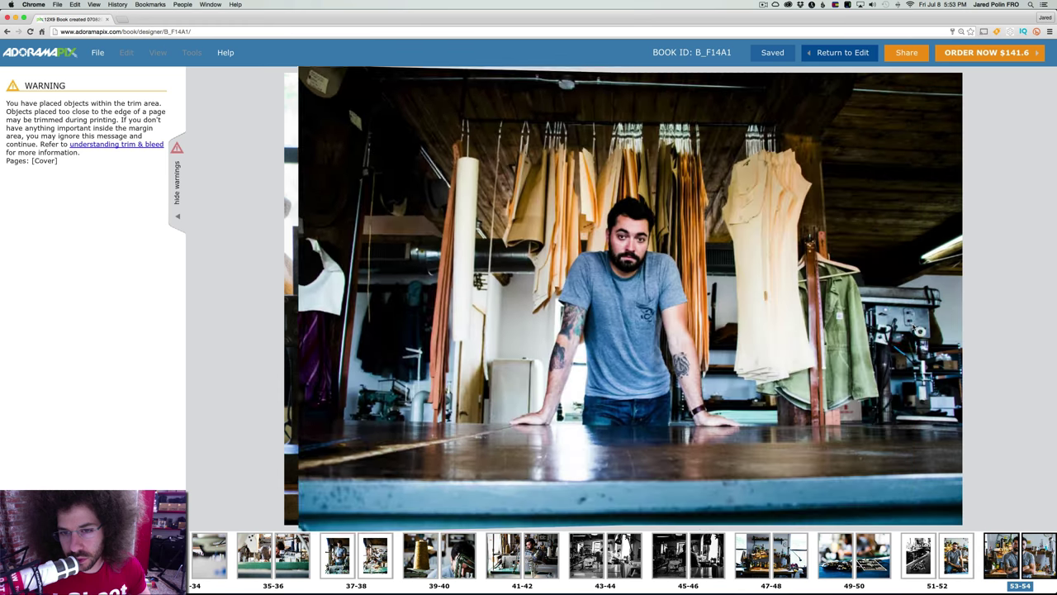
click(913, 327)
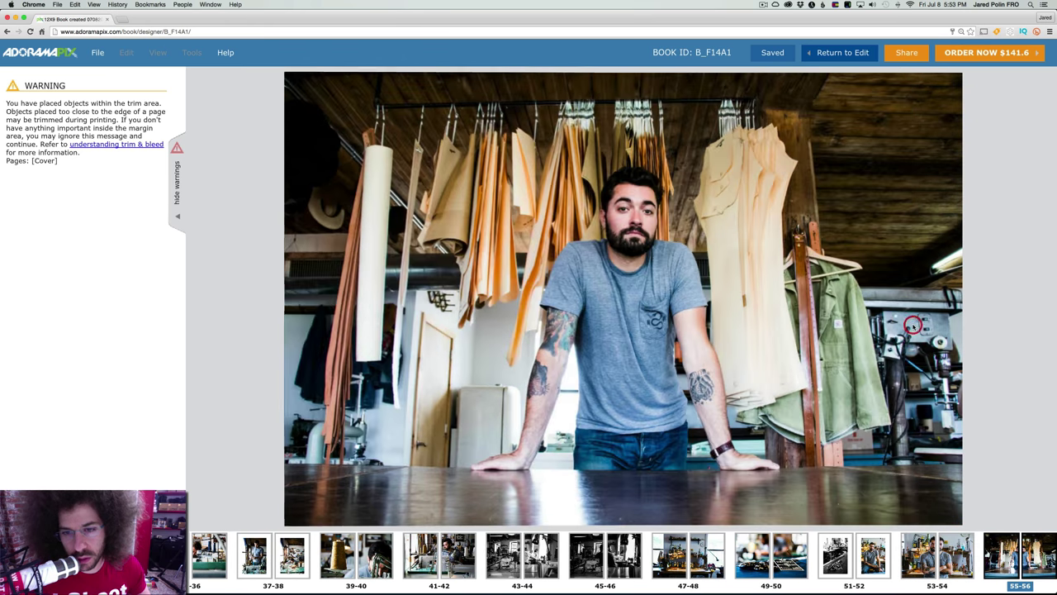
click(913, 327)
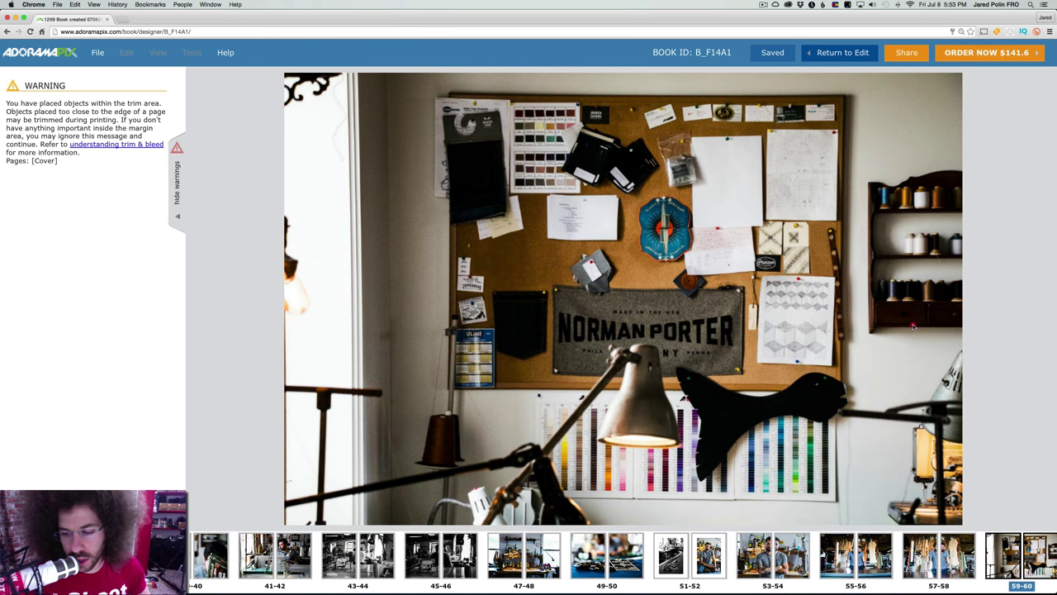
click(914, 327)
click(914, 327)
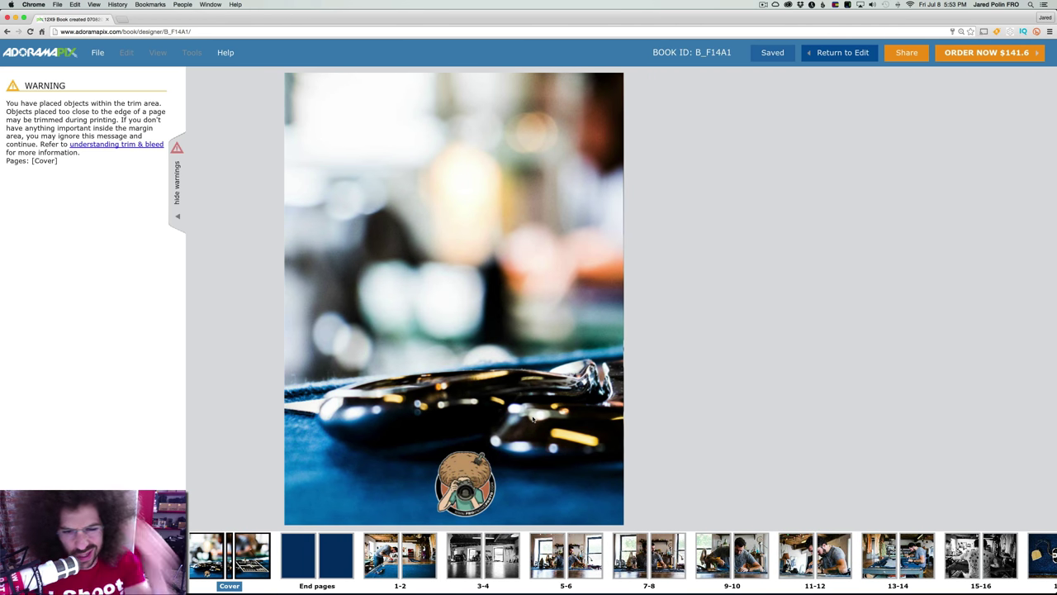
click(831, 52)
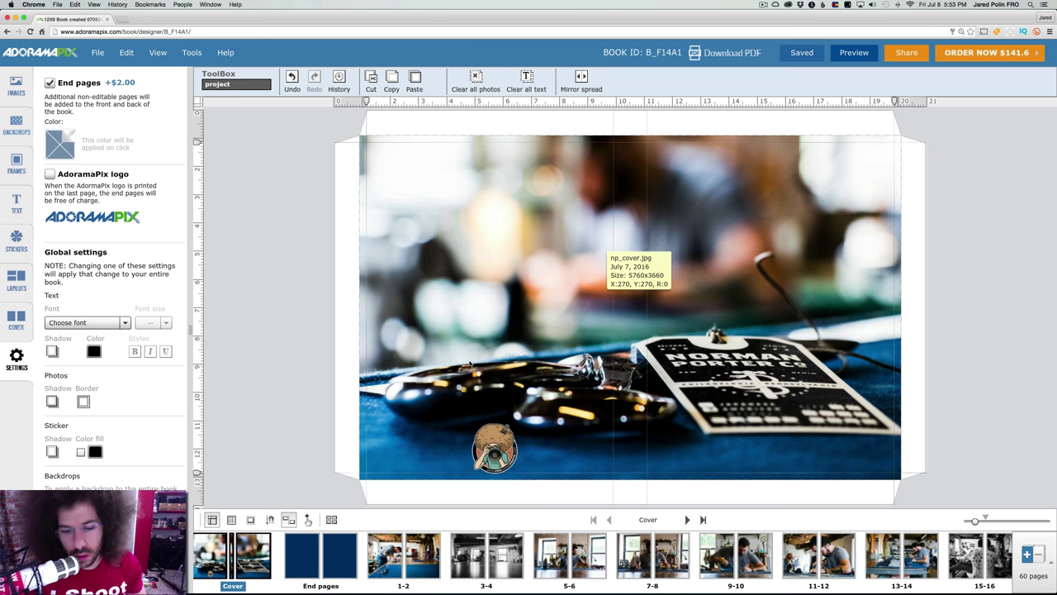
- Try to apply a one-photo page layout to the cover for the black-and-white scissors and tag photo, then return to the photo list
click(16, 86)
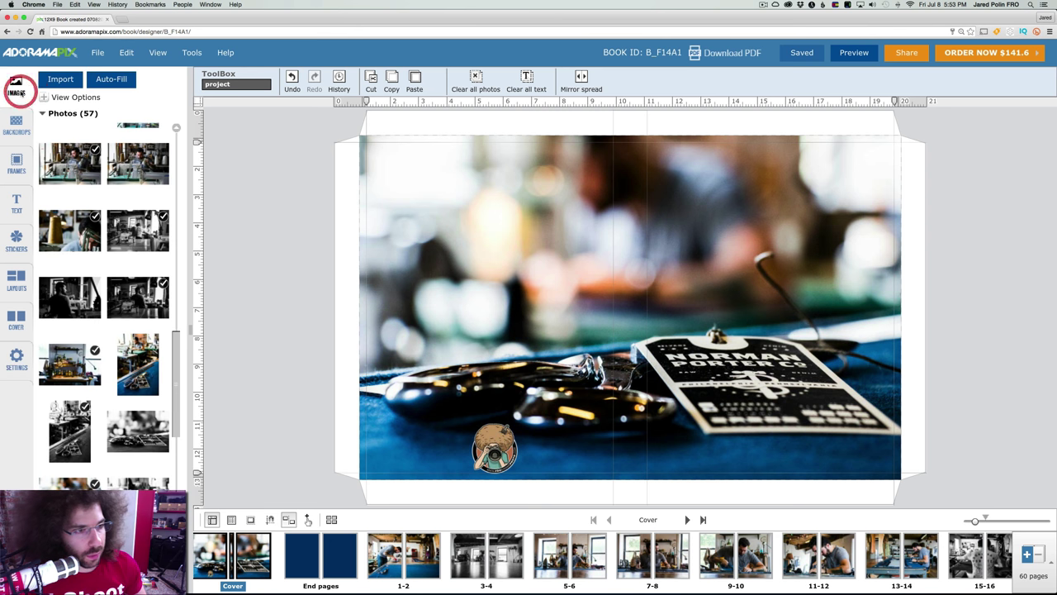
drag(90, 423, 120, 420)
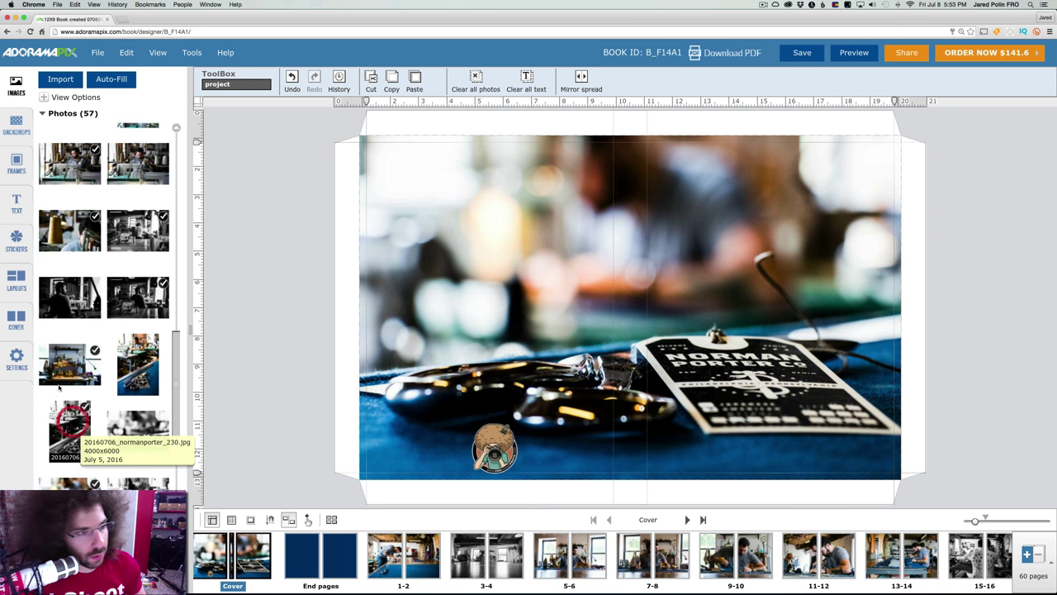
click(16, 281)
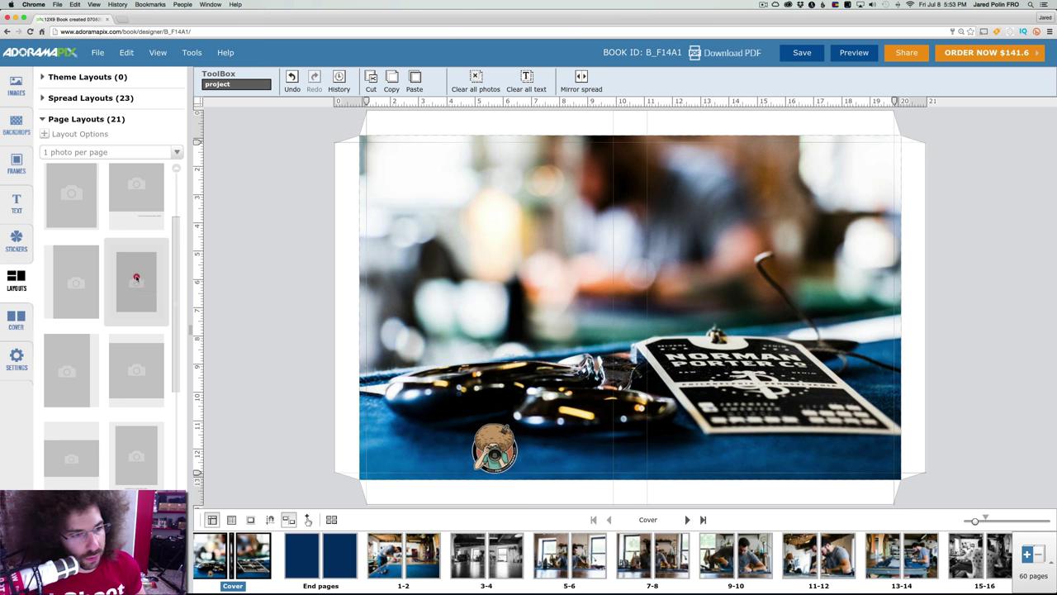
click(588, 291)
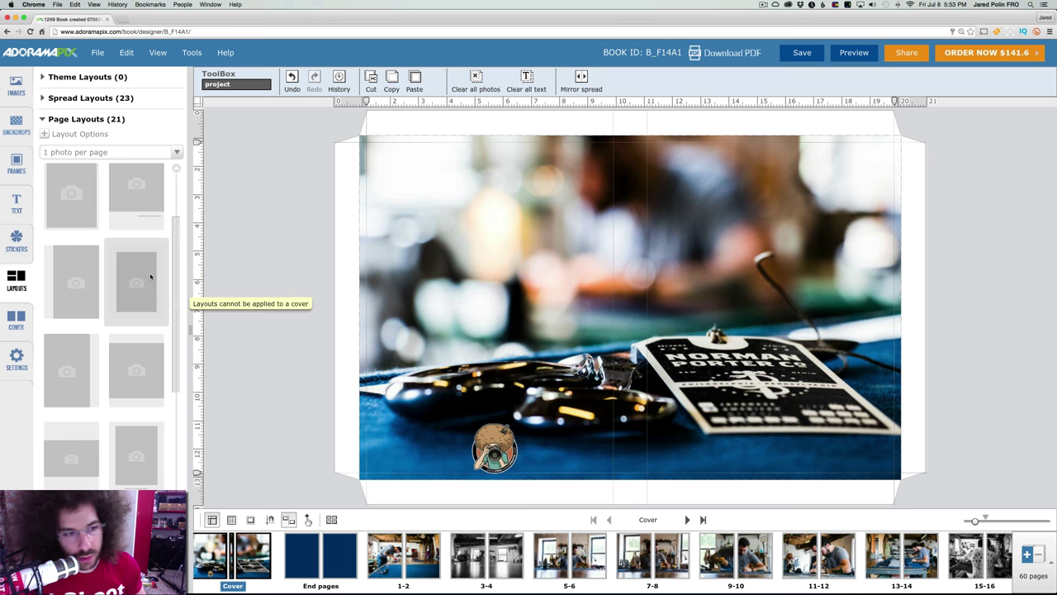
click(114, 267)
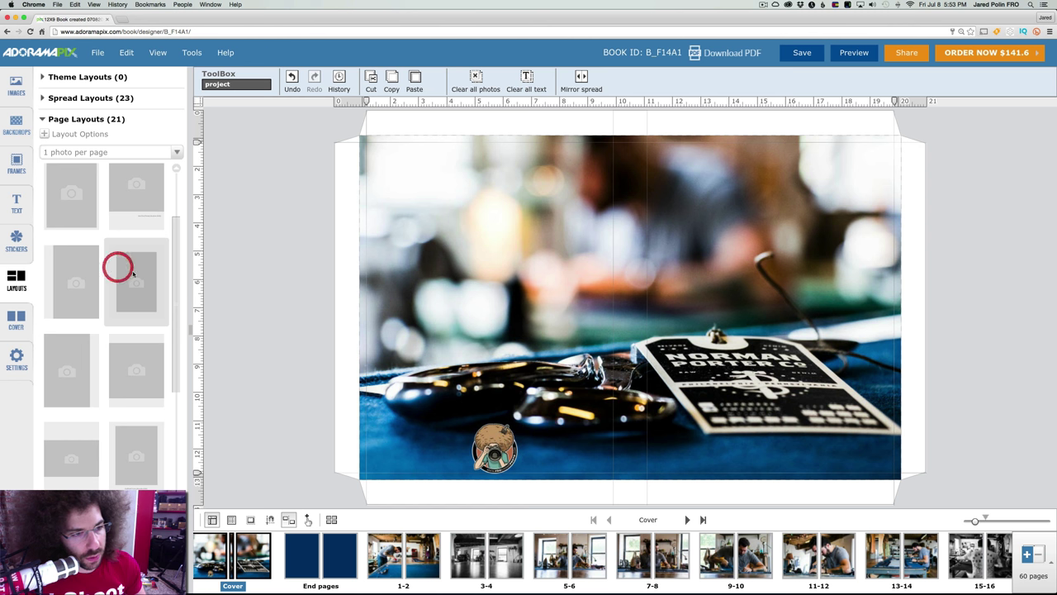
click(660, 286)
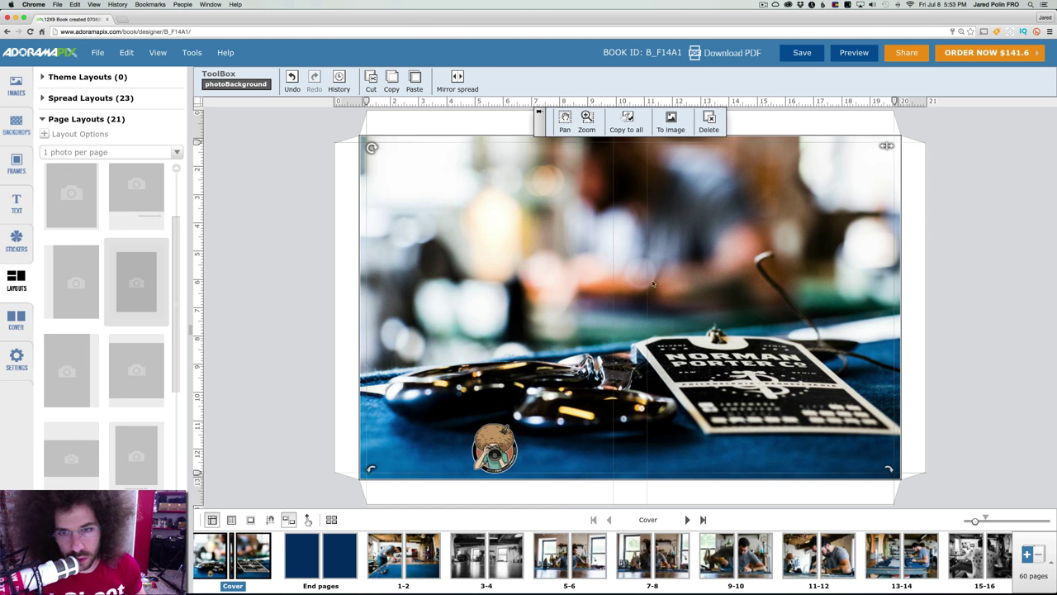
click(129, 267)
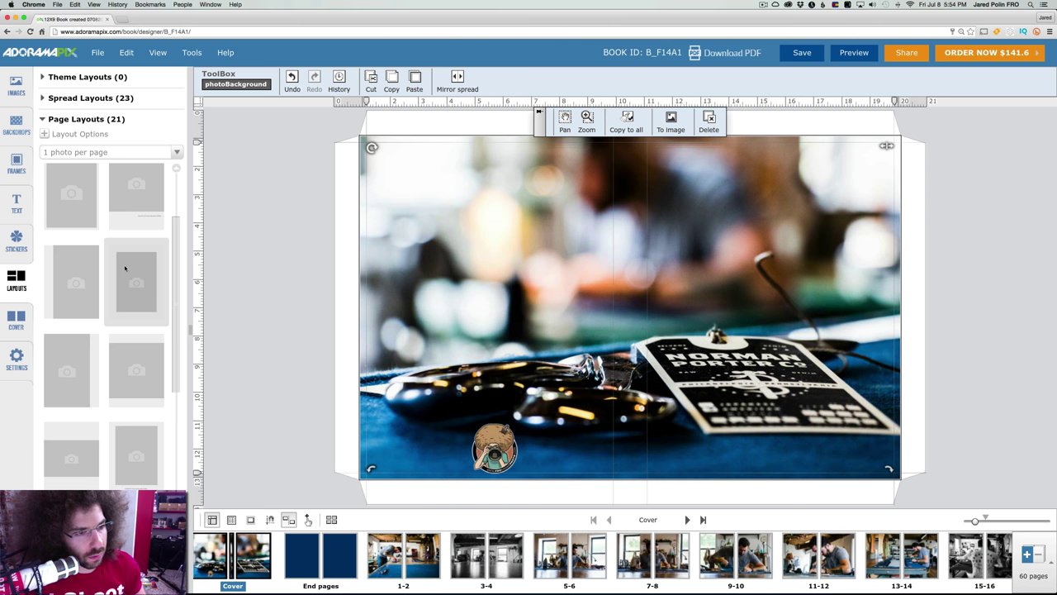
click(72, 271)
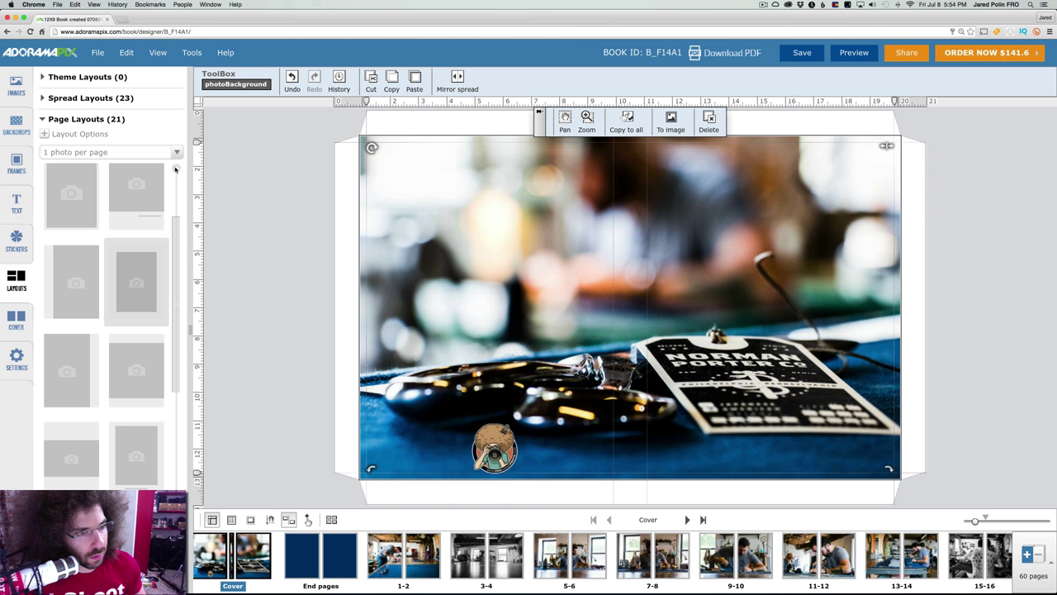
click(17, 203)
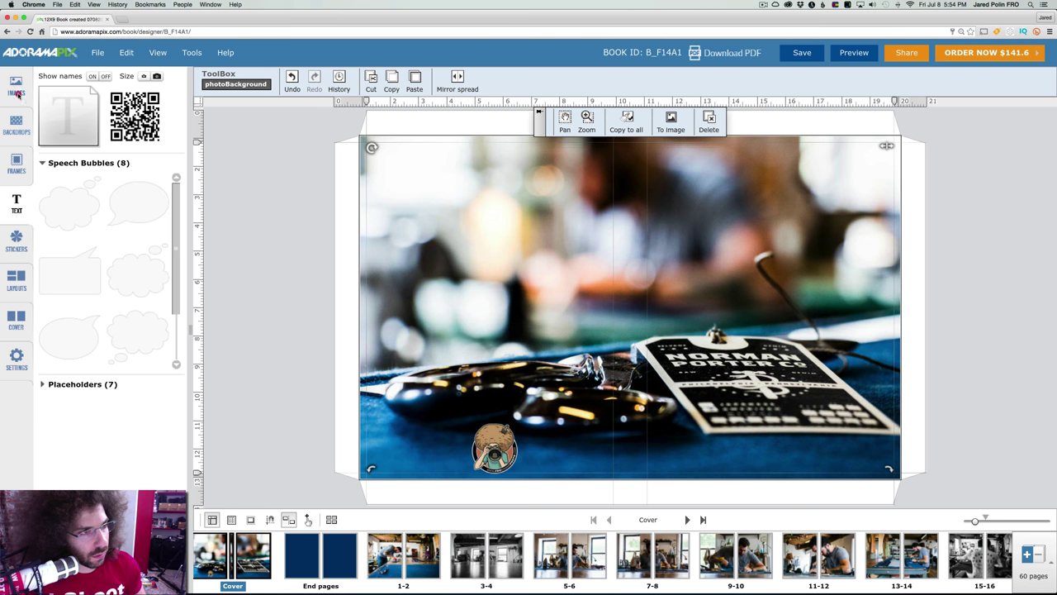
click(15, 91)
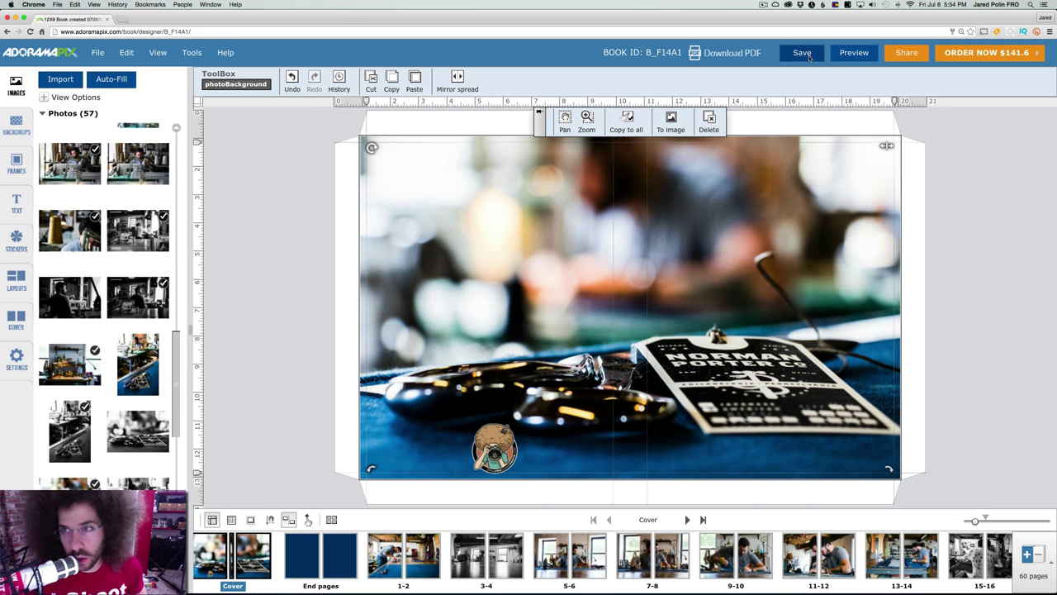
- Save the book with the current cover and submit it for ordering, continuing past the trim-area preview
click(803, 54)
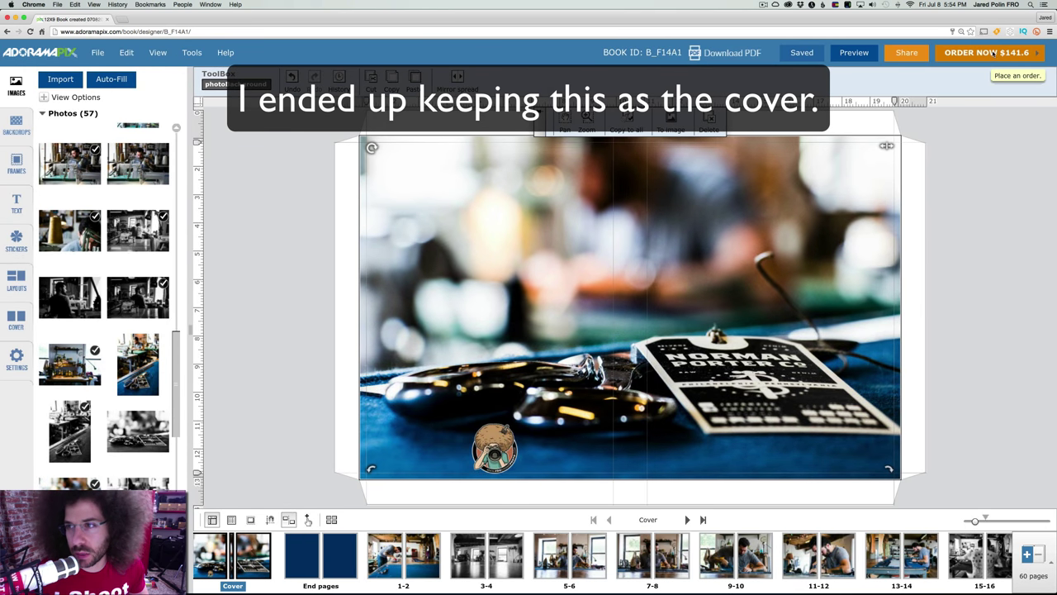
click(994, 52)
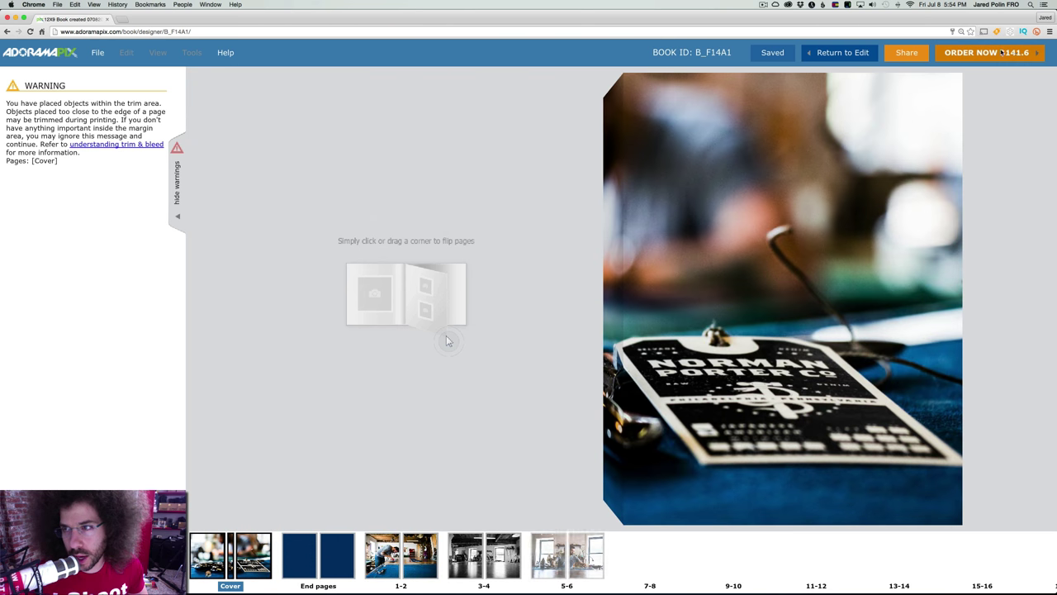
click(998, 52)
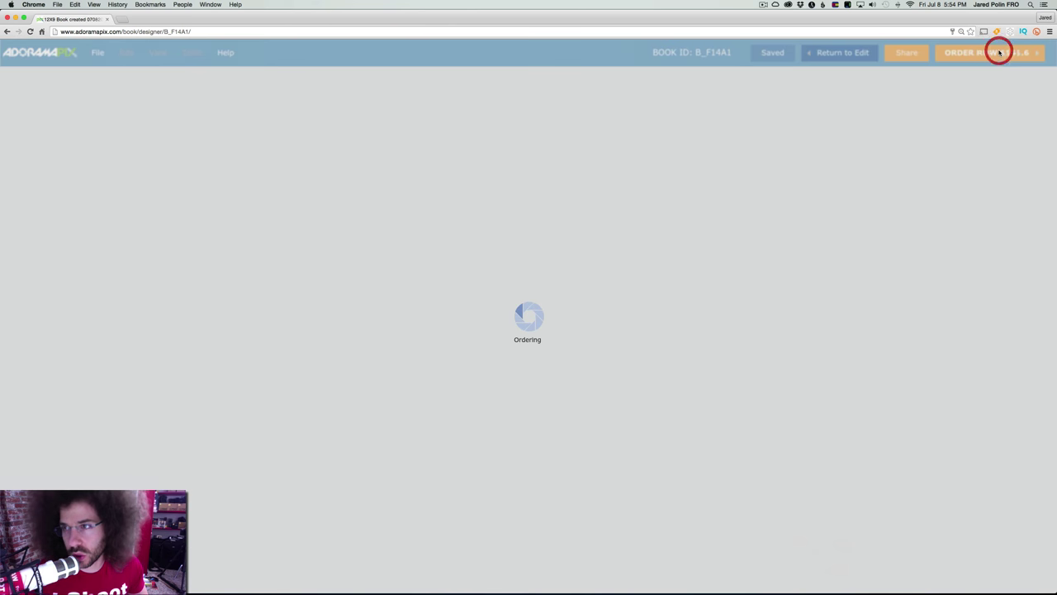